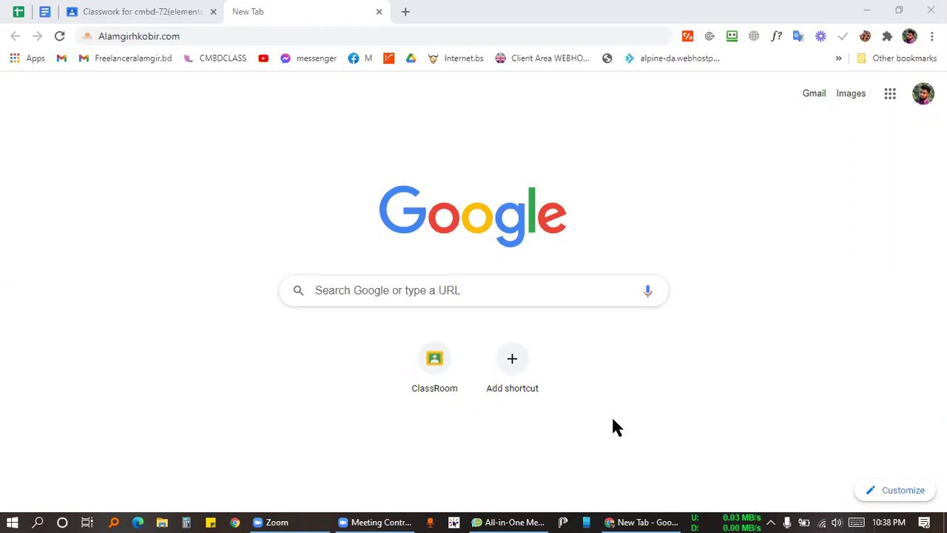
# Activate the browser window and select, then deselect, its web address.
pyautogui.click(654, 166)
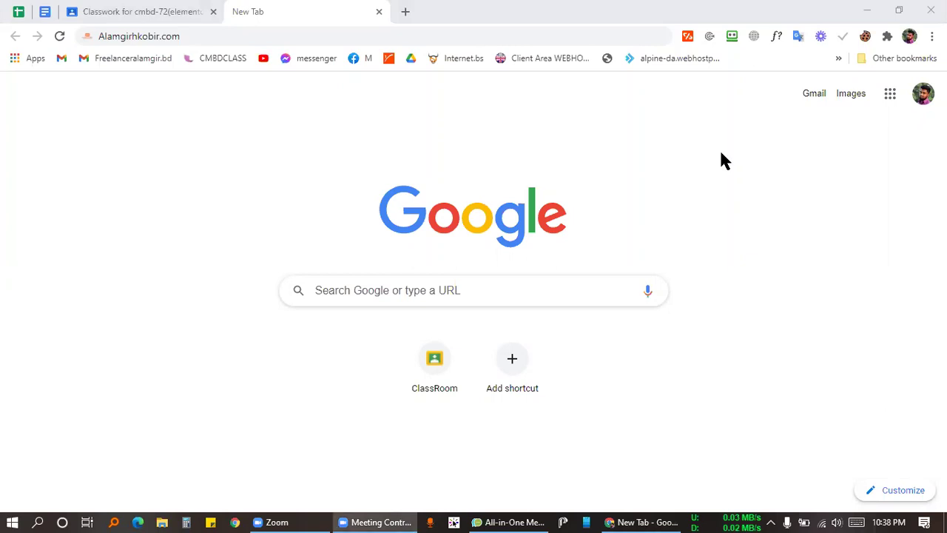
pyautogui.moveTo(101, 34); pyautogui.dragTo(158, 36)
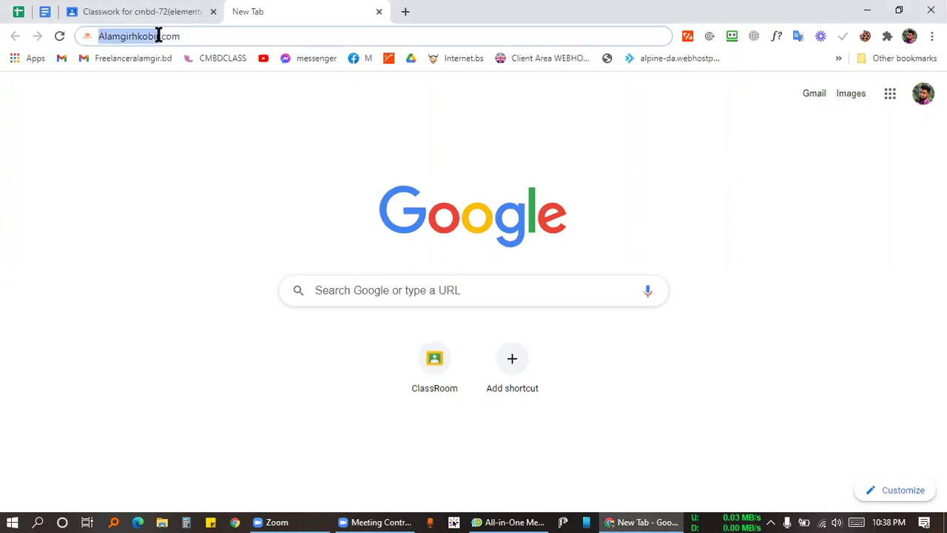
pyautogui.click(179, 35)
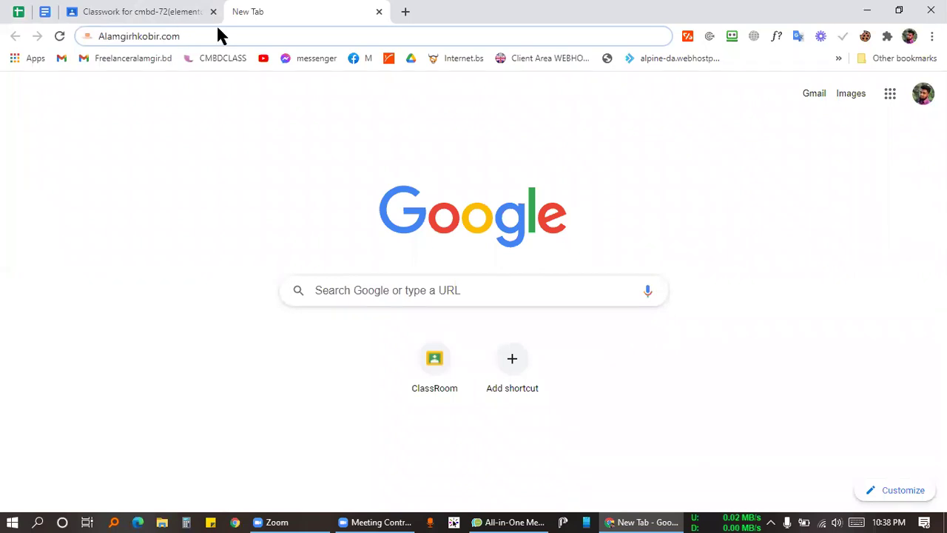
pyautogui.click(225, 142)
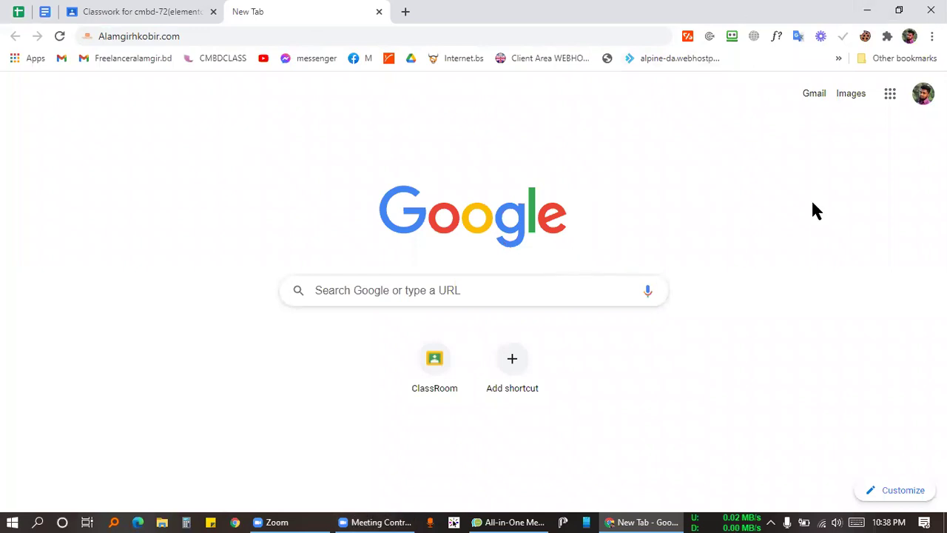
# Browse File Explorer to Local Disk (C:) > Program Files (x86) > Google > Chrome > Application.
pyautogui.click(162, 522)
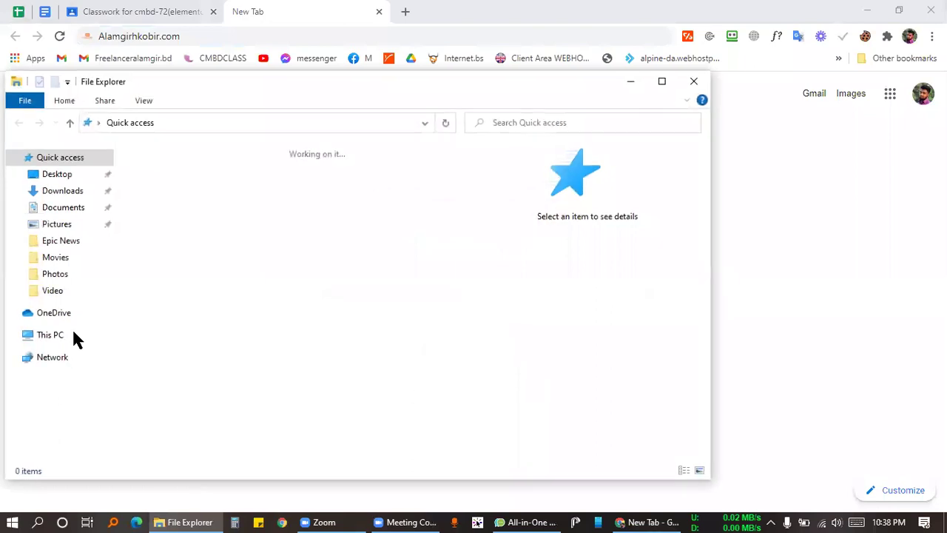
pyautogui.click(72, 330)
pyautogui.click(237, 351)
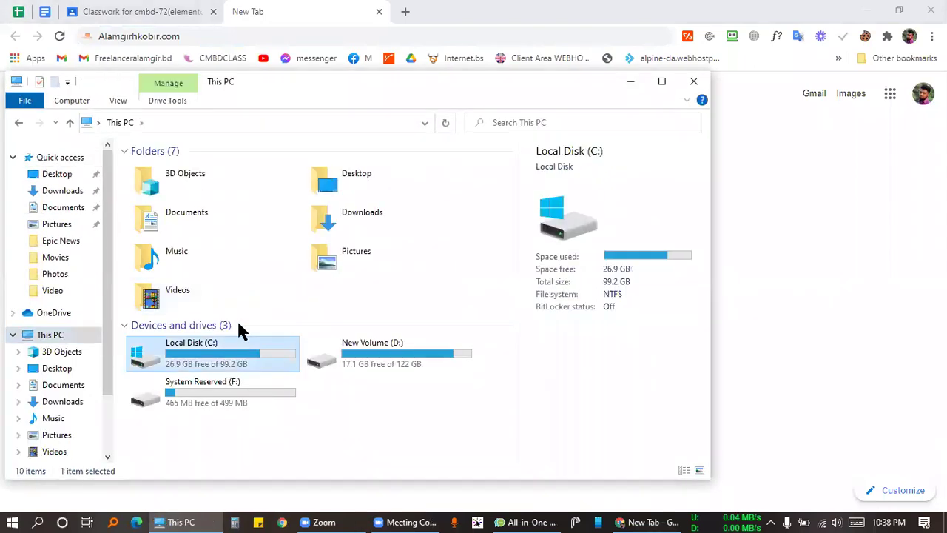
pyautogui.press('Return')
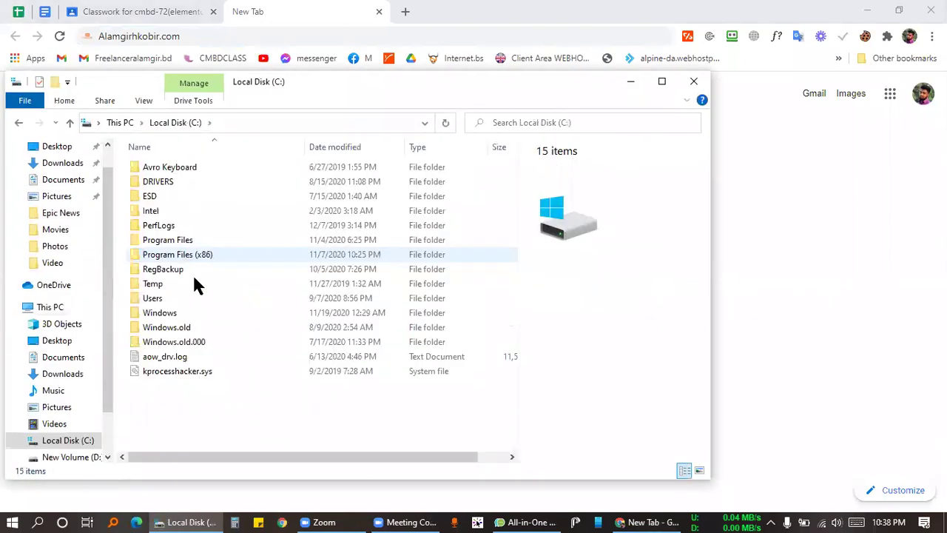
pyautogui.doubleClick(194, 251)
pyautogui.scroll(-1, 222, 333)
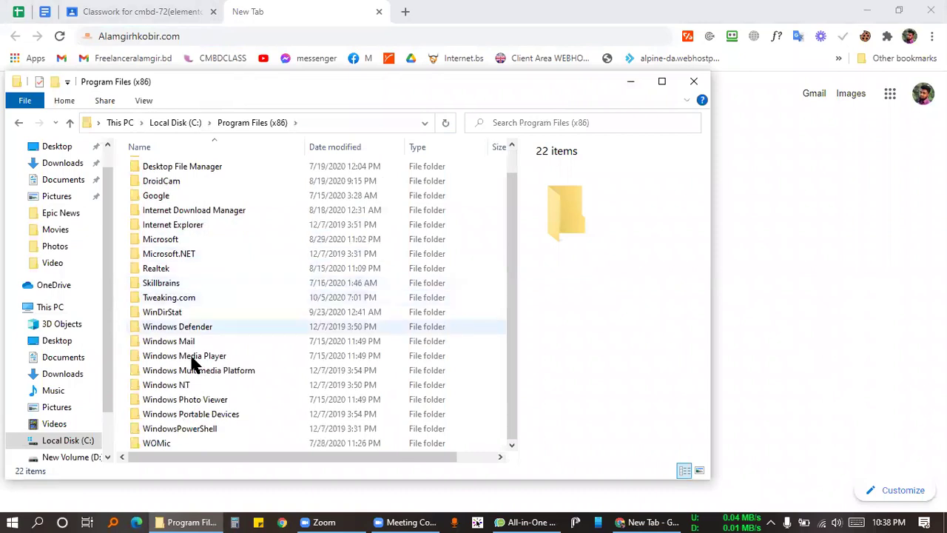
pyautogui.scroll(1, 166, 222)
pyautogui.click(159, 226)
pyautogui.doubleClick(159, 226)
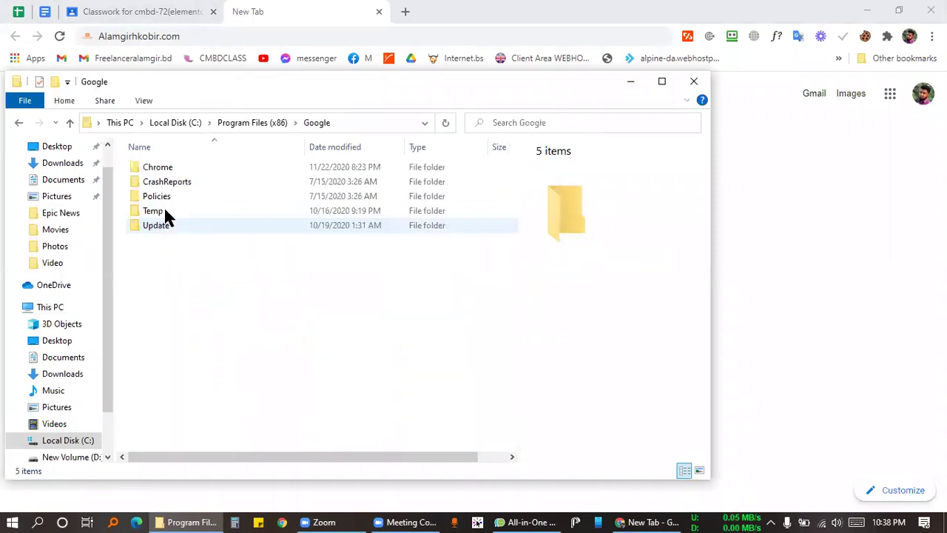
pyautogui.doubleClick(164, 166)
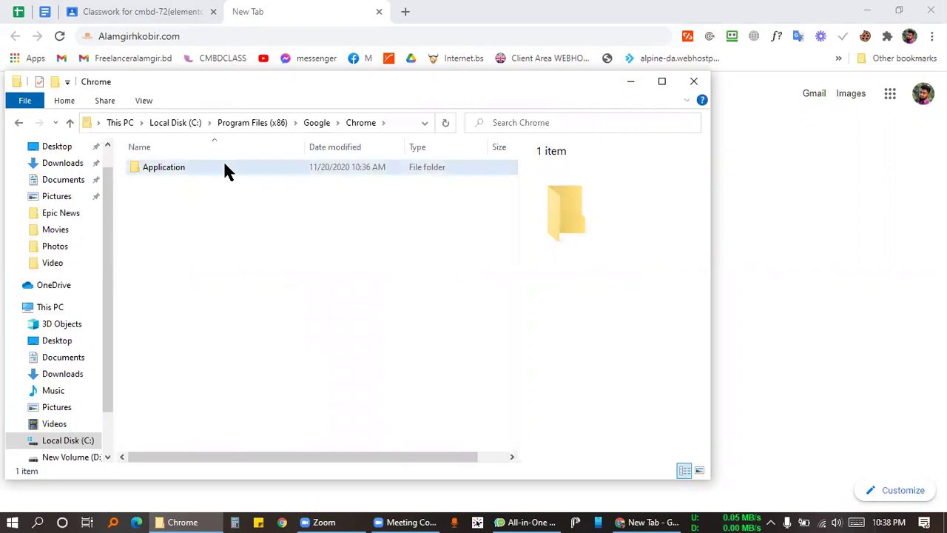
pyautogui.doubleClick(224, 167)
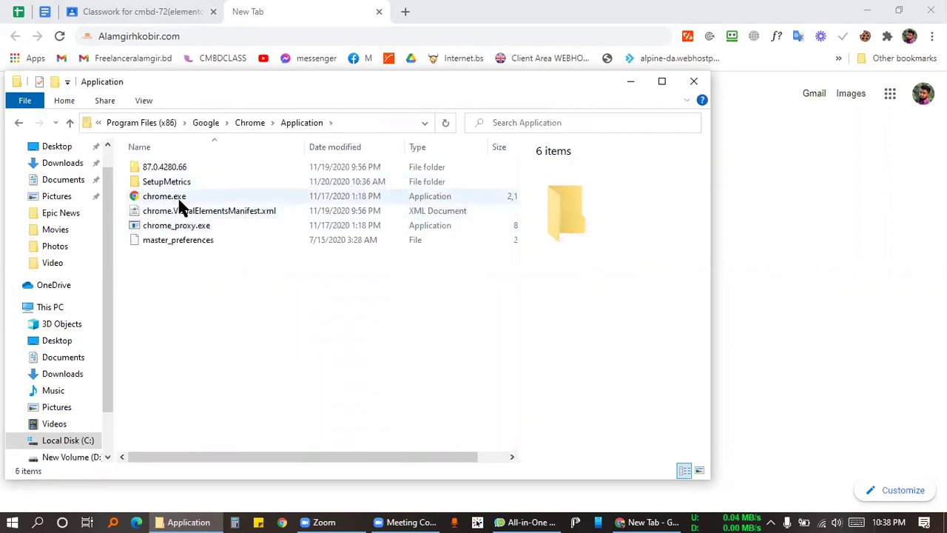
# Launch chrome.exe, then close the browser windows to reveal the Application folder.
pyautogui.doubleClick(182, 205)
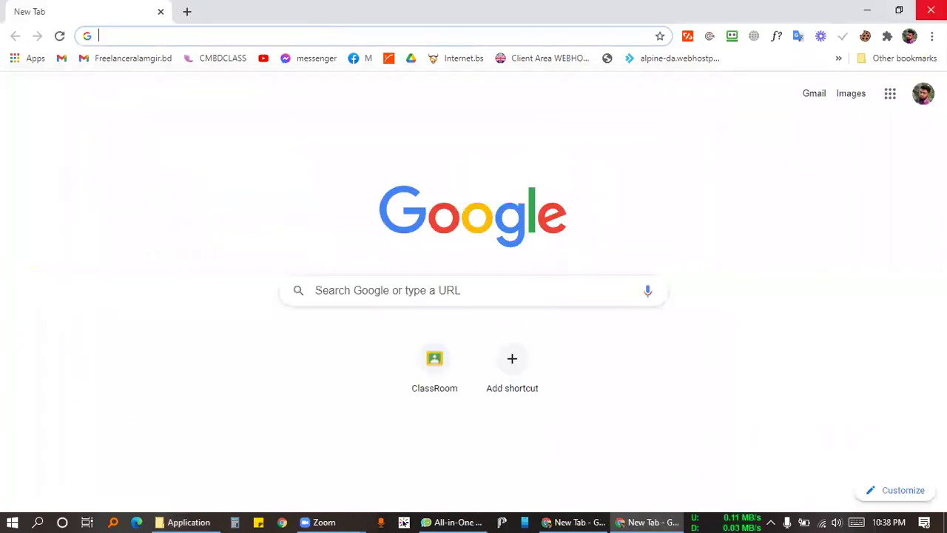
pyautogui.click(930, 10)
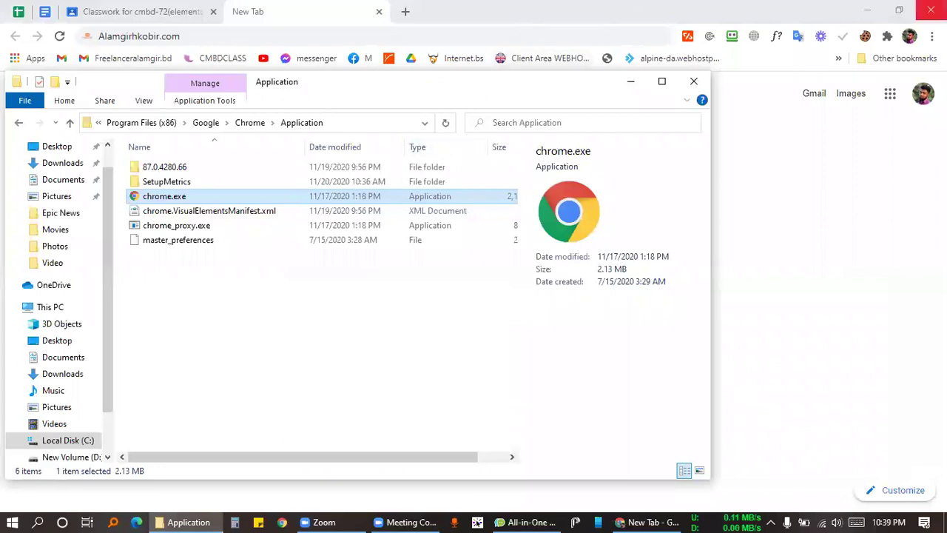
pyautogui.click(789, 87)
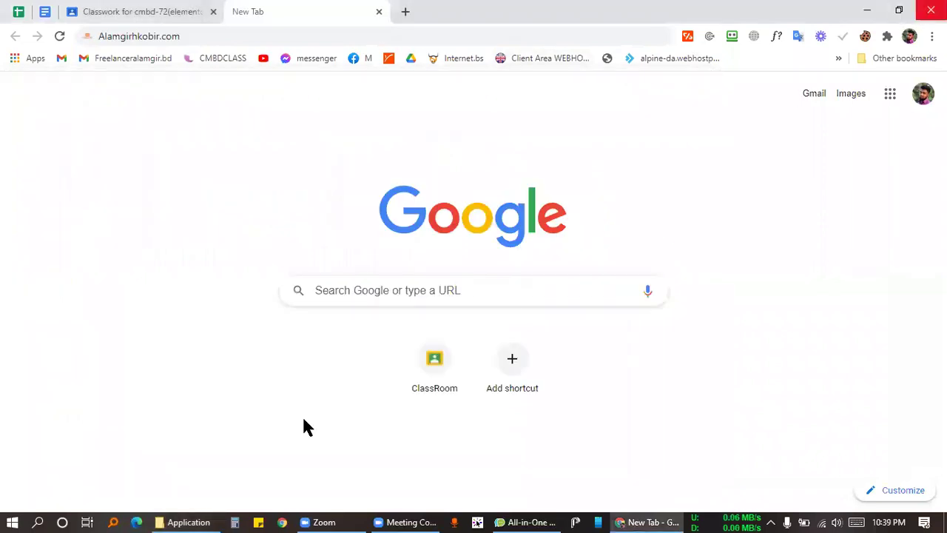
pyautogui.hotkey('alt', 'F4')
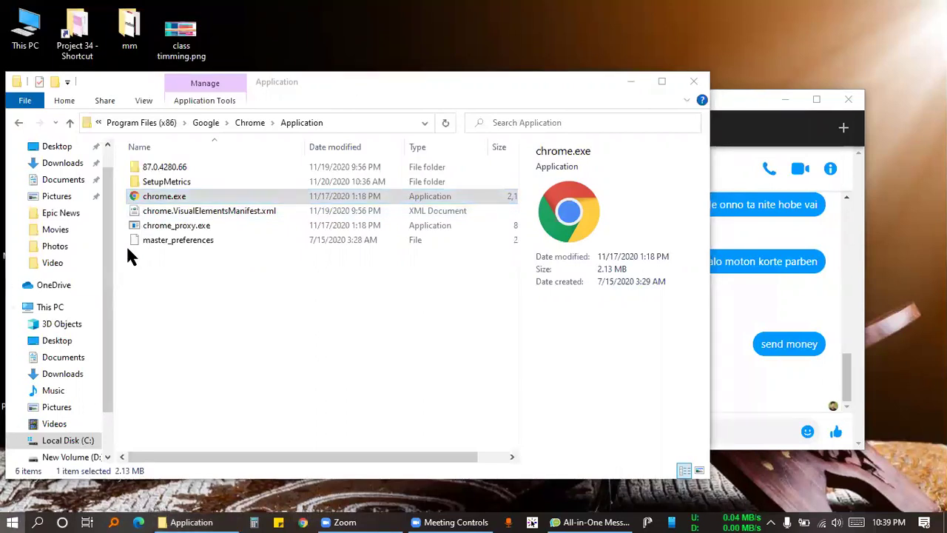
pyautogui.press('super')
pyautogui.scroll(-15, 74, 228)
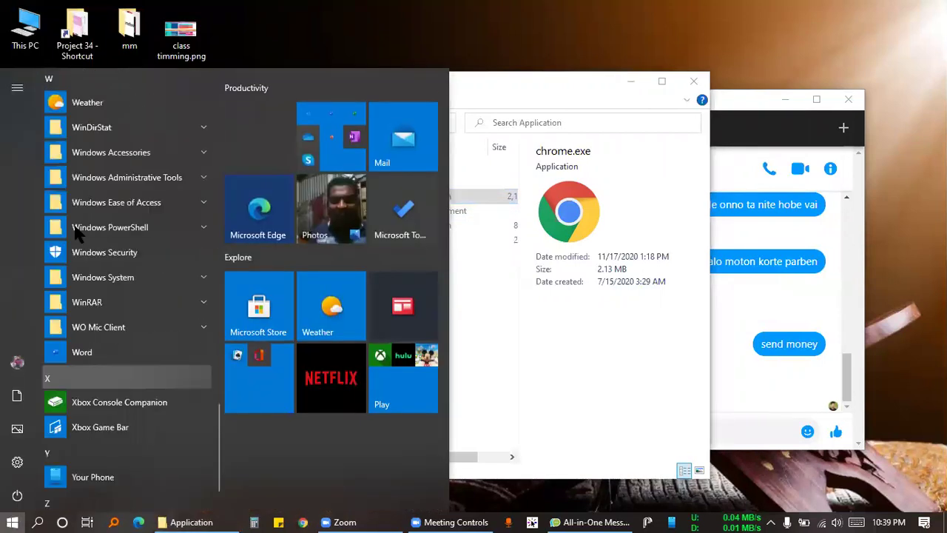
pyautogui.scroll(10, 81, 234)
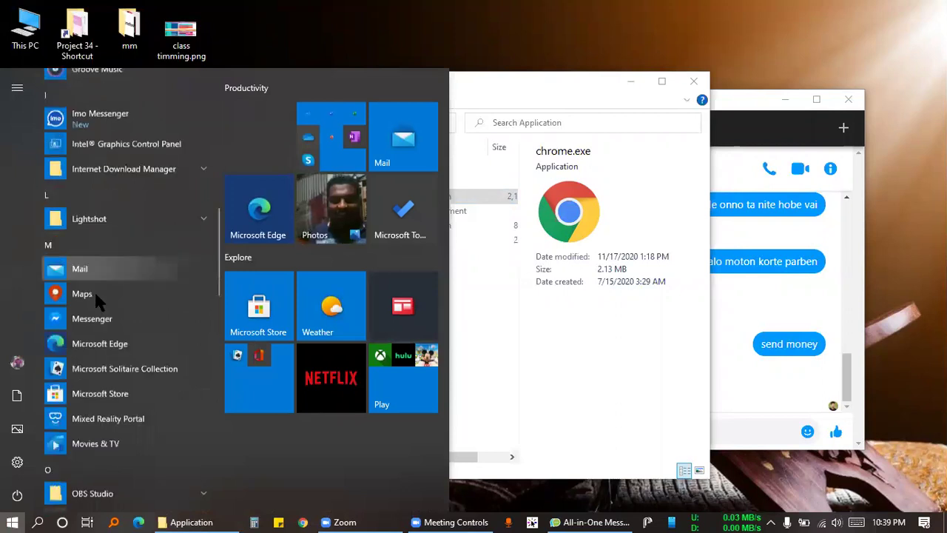
pyautogui.scroll(-8, 111, 304)
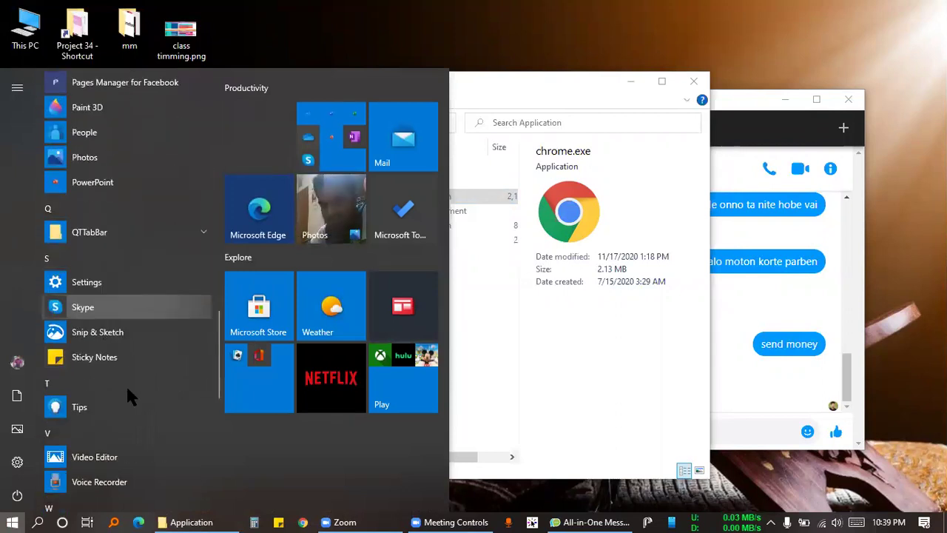
pyautogui.scroll(-2, 115, 369)
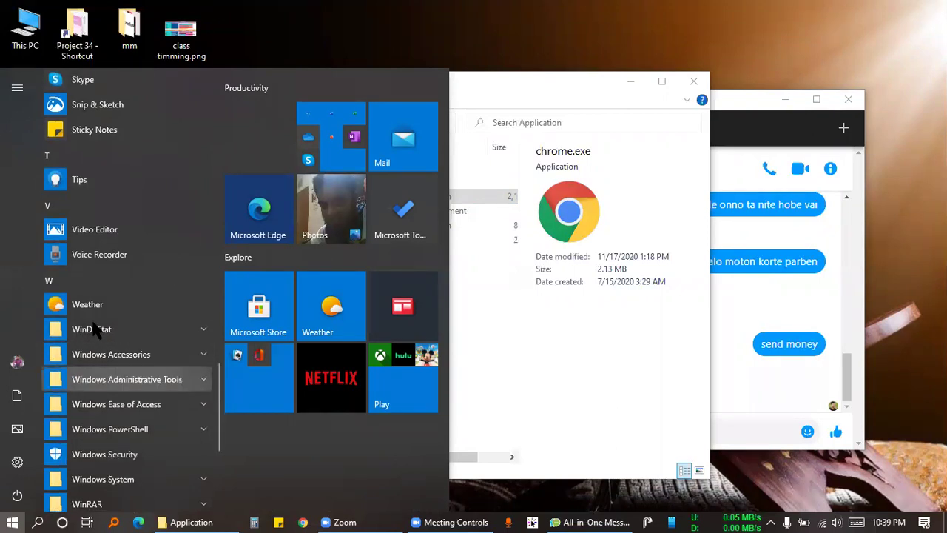
pyautogui.scroll(10, 96, 329)
pyautogui.click(346, 82)
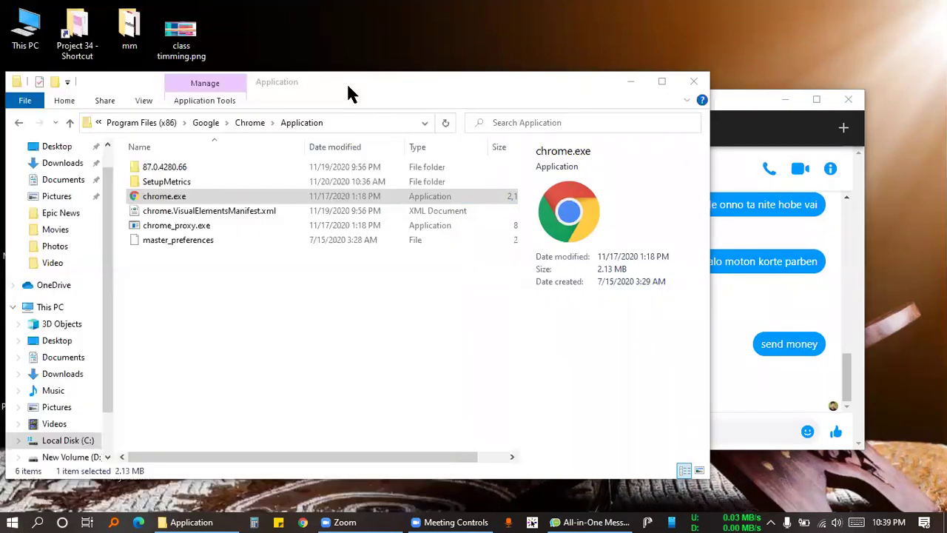
pyautogui.doubleClick(611, 210)
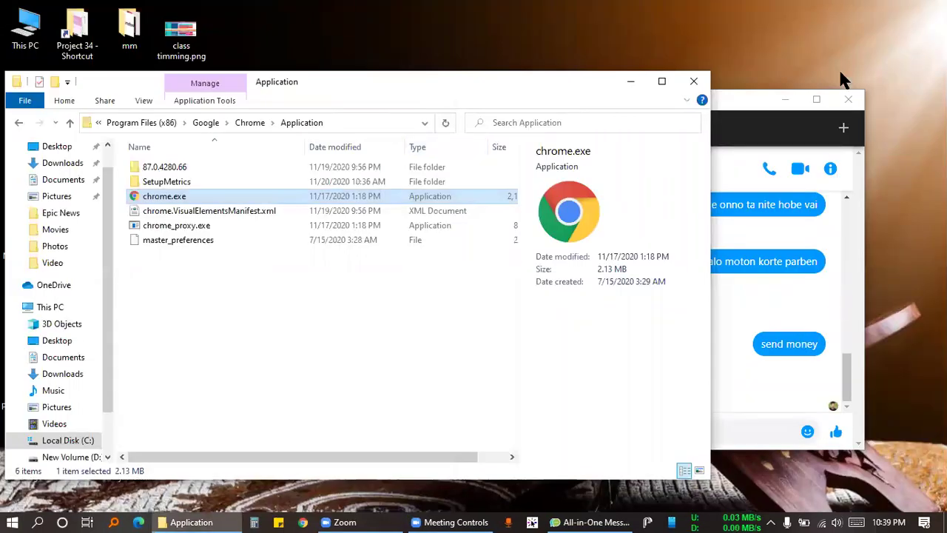
pyautogui.rightClick(773, 28)
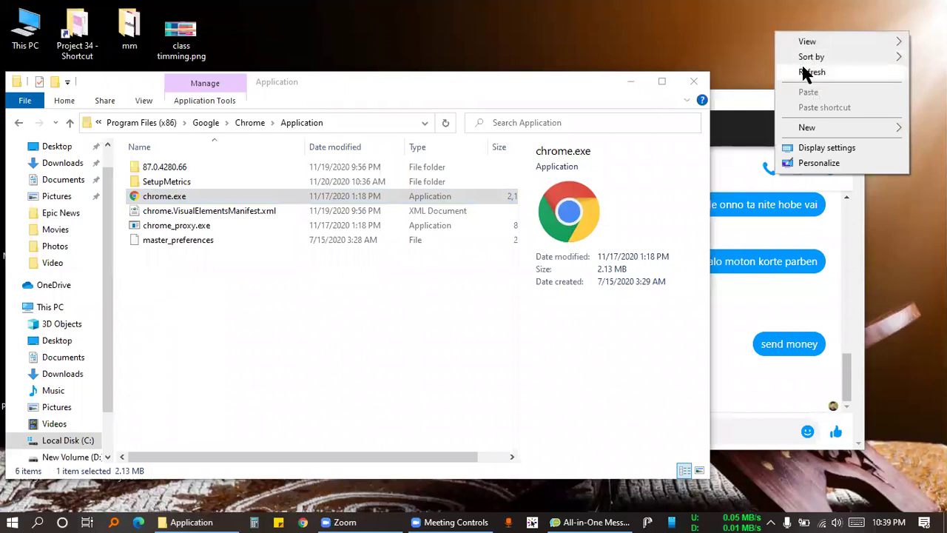
pyautogui.click(737, 31)
pyautogui.rightClick(739, 34)
pyautogui.click(739, 34)
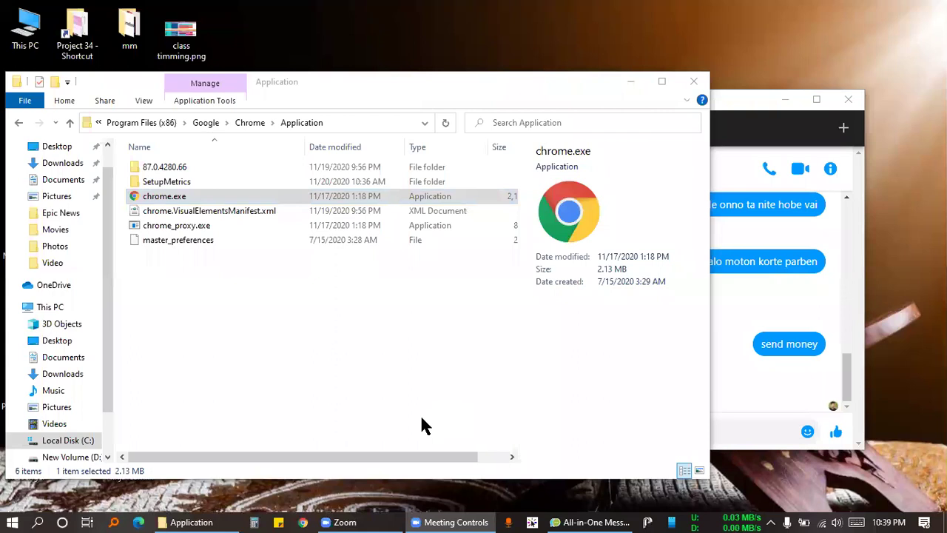
pyautogui.click(337, 237)
pyautogui.click(326, 195)
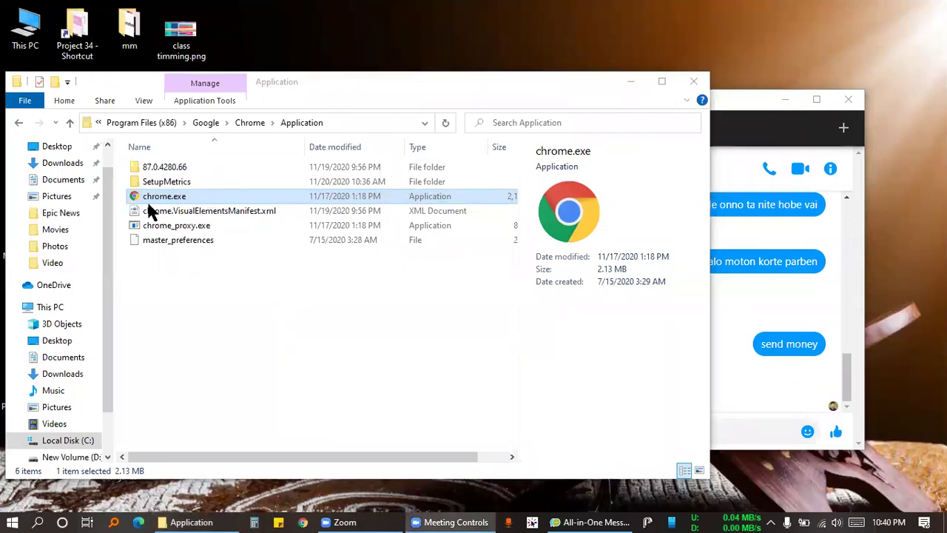
# Launch chrome.exe from the Application folder and close the new browser window.
pyautogui.click(175, 197)
pyautogui.doubleClick(176, 197)
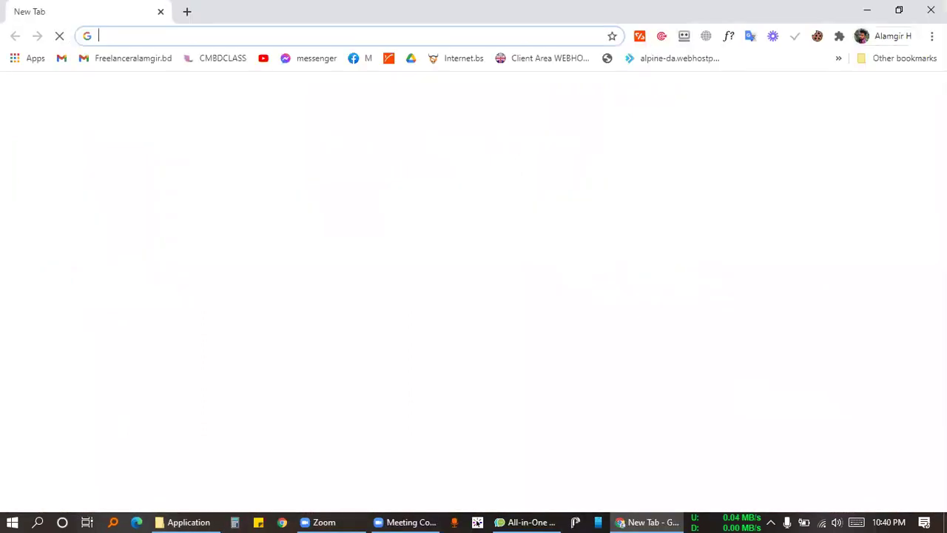
pyautogui.click(931, 10)
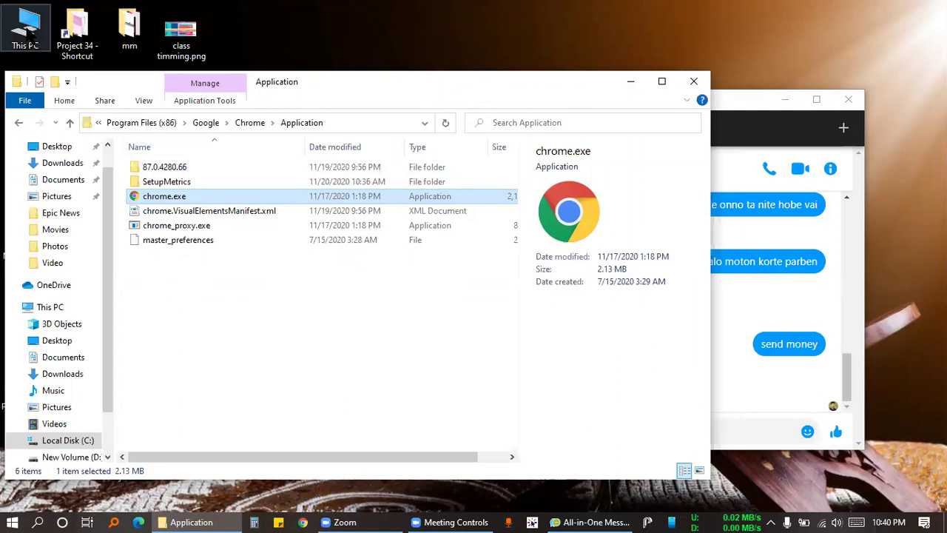
# Open New Volume (D:)\PerSonal in a new This PC window, go back up, and close it.
pyautogui.doubleClick(28, 36)
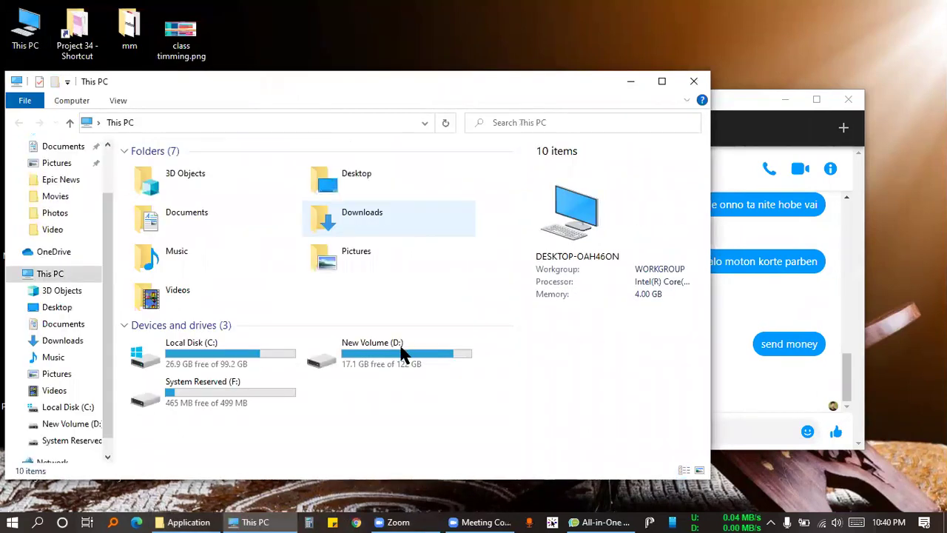
pyautogui.doubleClick(383, 358)
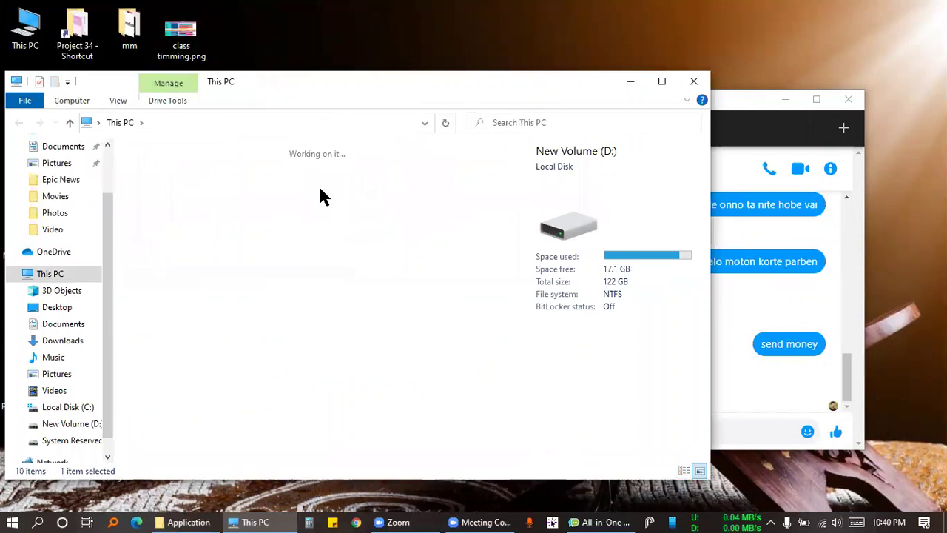
pyautogui.doubleClick(319, 196)
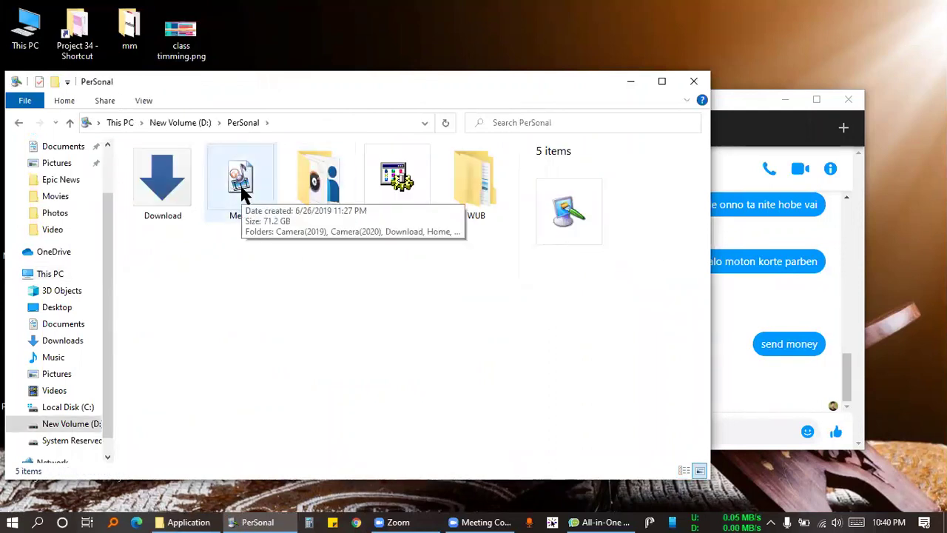
pyautogui.click(170, 124)
pyautogui.click(123, 124)
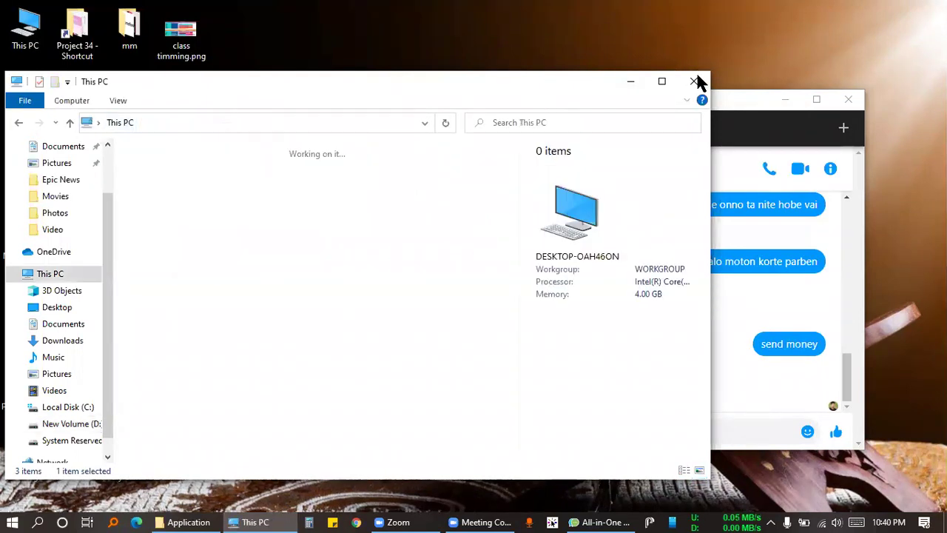
pyautogui.hotkey('alt', 'F4')
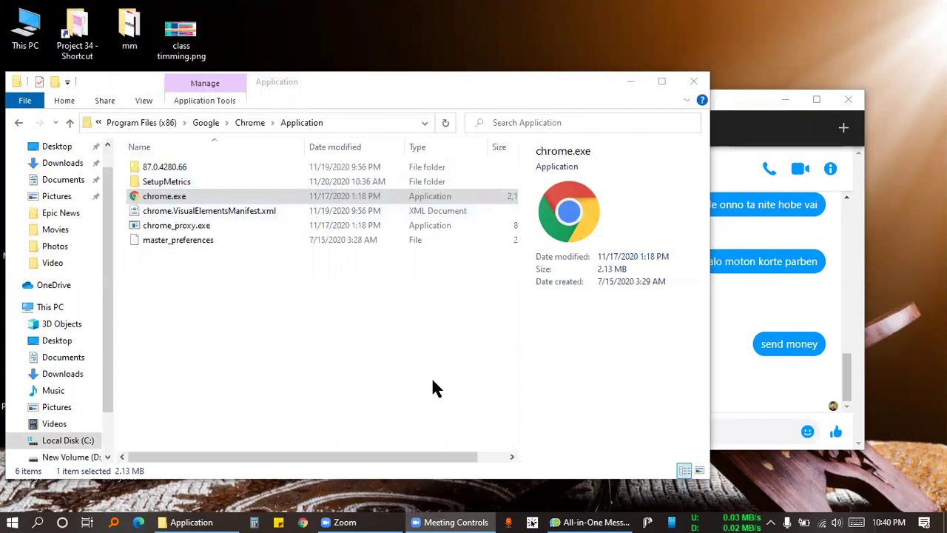
# Launch Chrome and go to alamgirhkobir.com/cpanel.
pyautogui.click(303, 522)
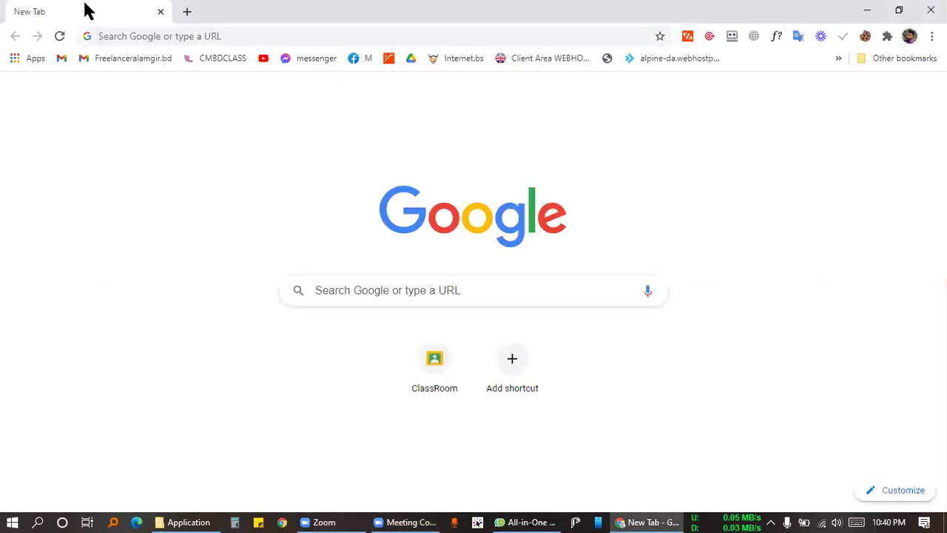
pyautogui.click(147, 33)
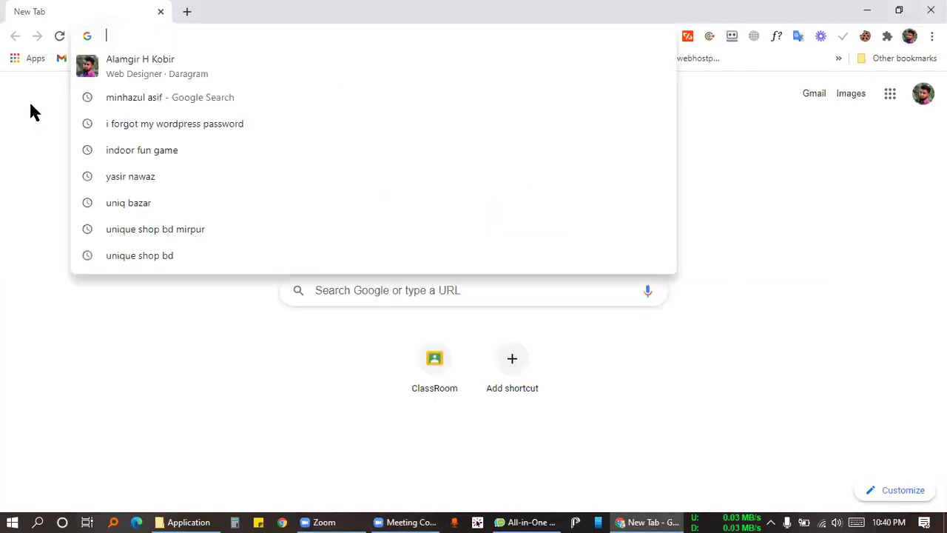
pyautogui.click(137, 37)
pyautogui.click(137, 36)
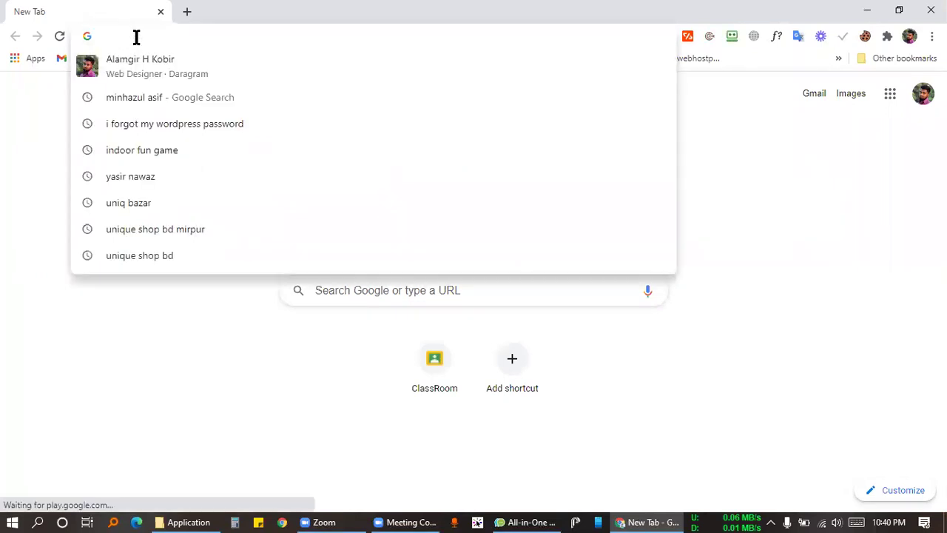
pyautogui.write('alamgi')
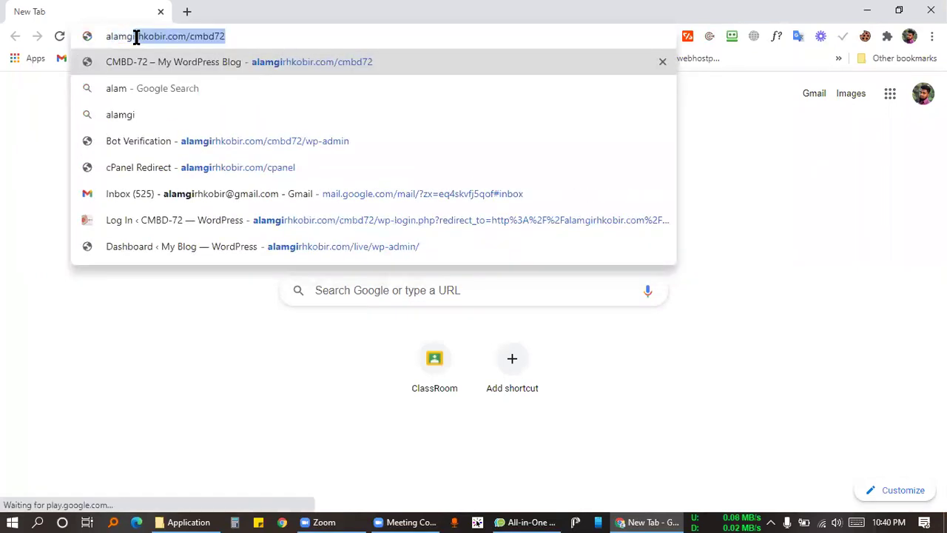
pyautogui.write('rhkobir')
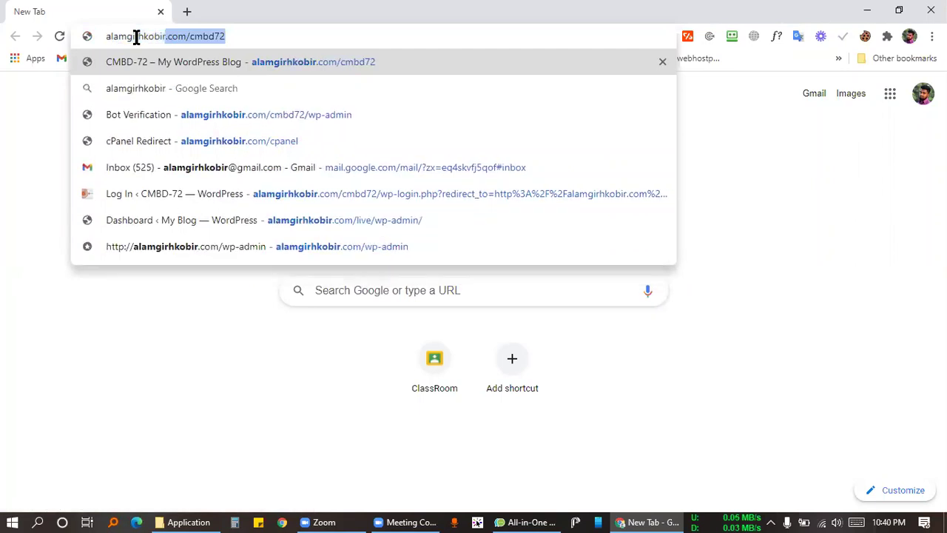
pyautogui.write('.com/')
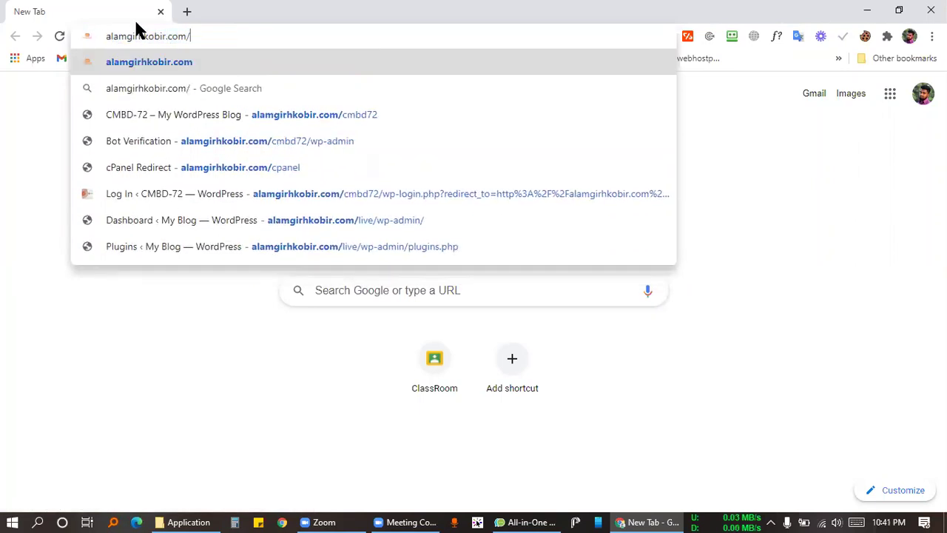
pyautogui.write('cpanel')
pyautogui.press('Return')
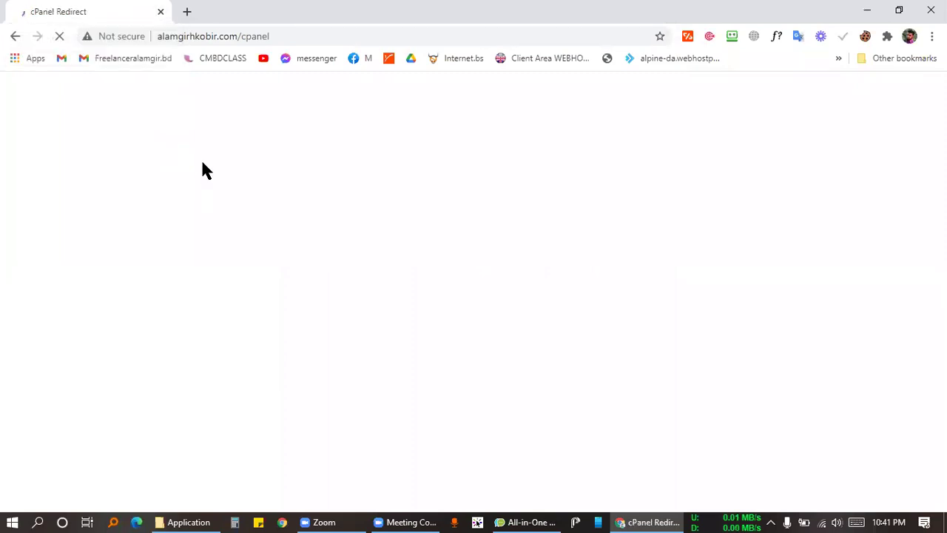
# Open the site on port 2083 (alamgirhkobir.com:2083) in a new tab.
pyautogui.moveTo(238, 36); pyautogui.dragTo(157, 40)
pyautogui.hotkey('ctrl', 'c')
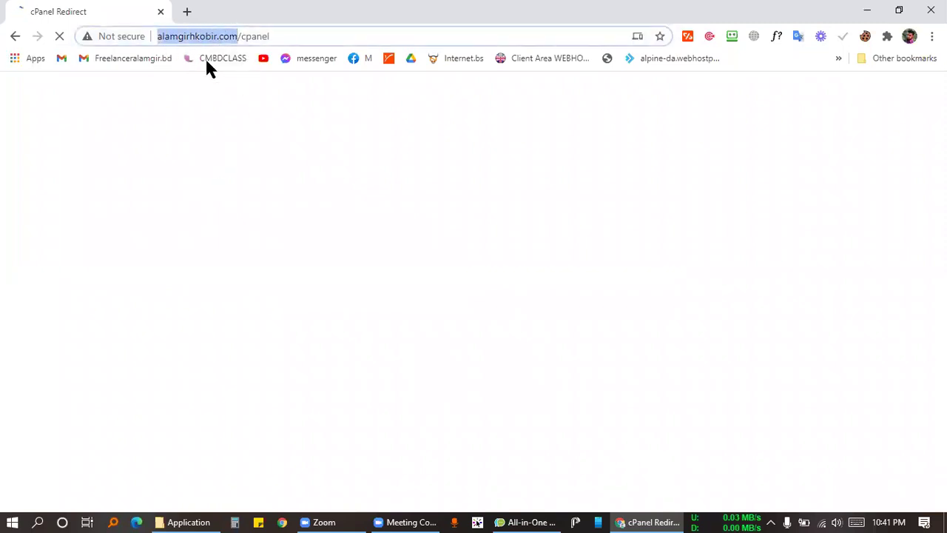
pyautogui.click(190, 21)
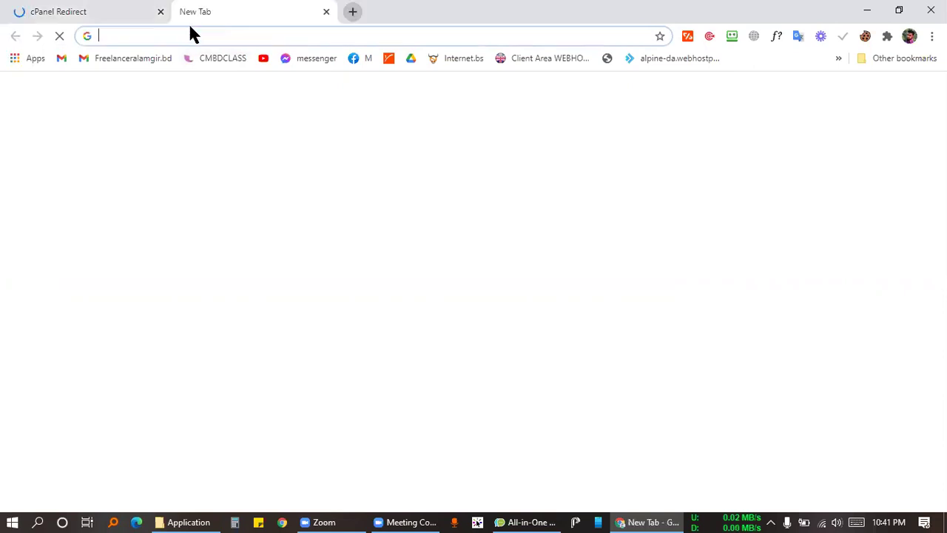
pyautogui.hotkey('ctrl', 'v')
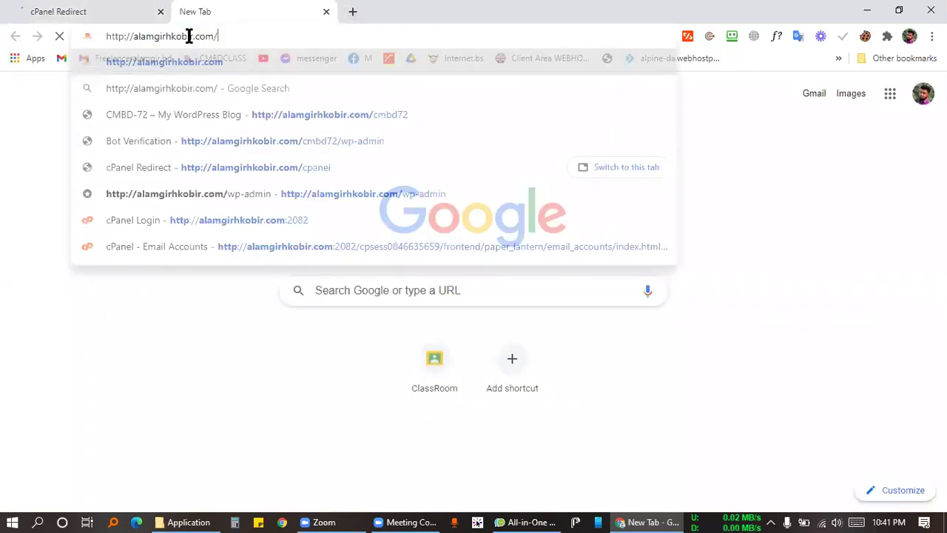
pyautogui.press('BackSpace')
pyautogui.write(':2083')
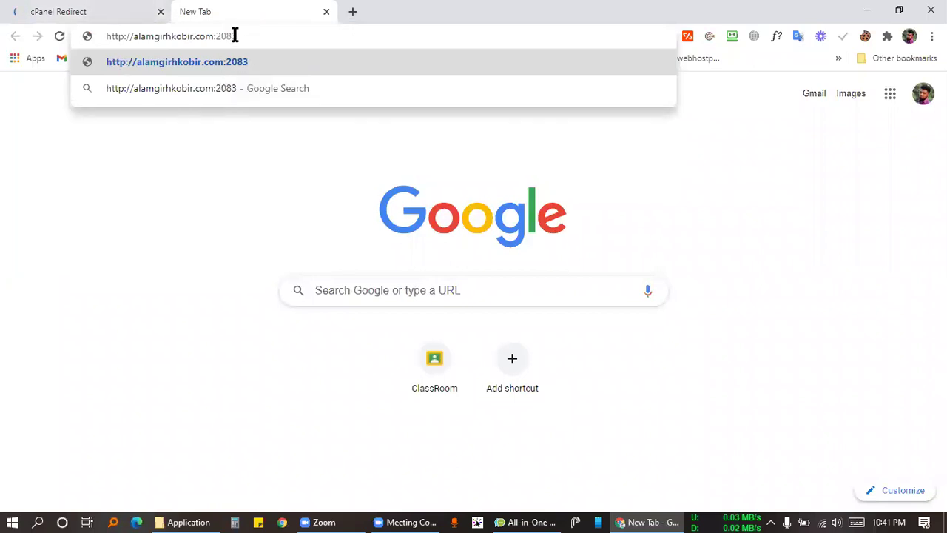
pyautogui.hotkey('ctrl', 'shift', 'Left')
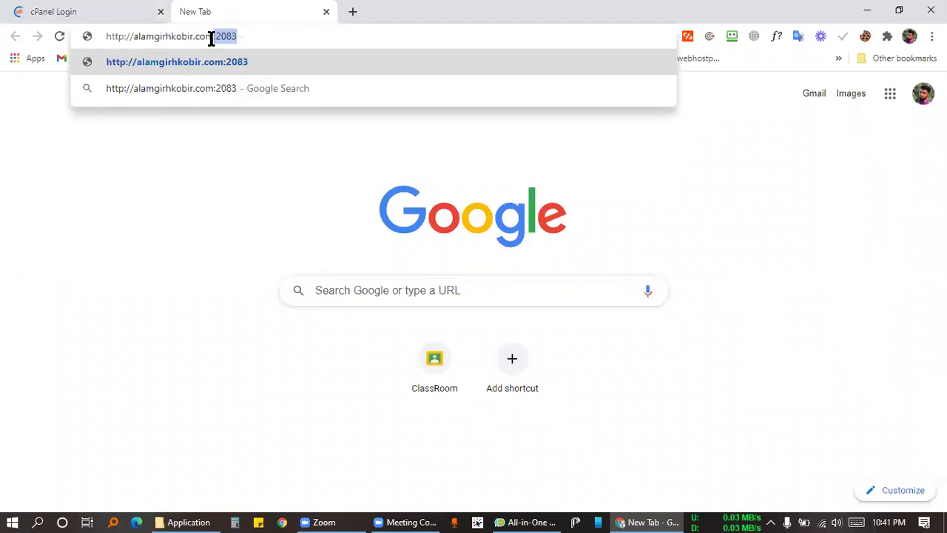
pyautogui.click(260, 36)
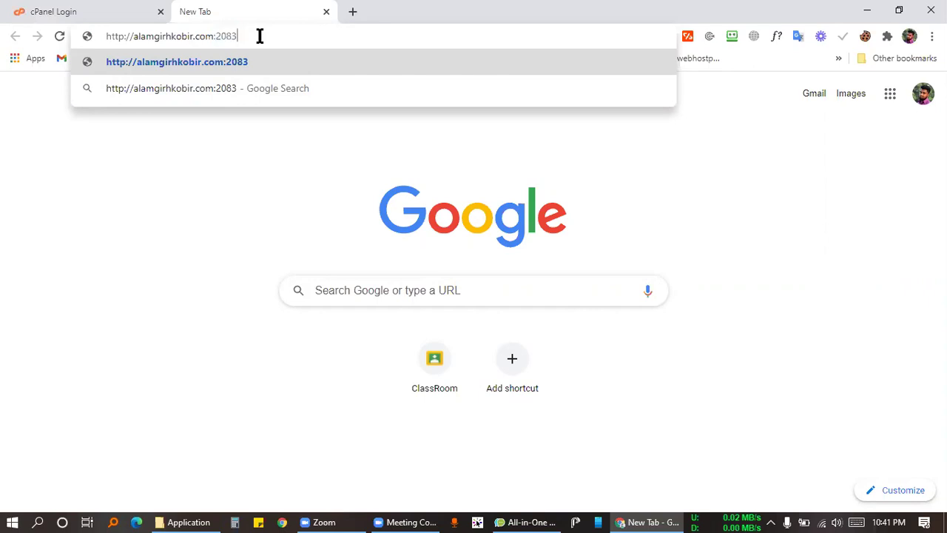
pyautogui.press('Return')
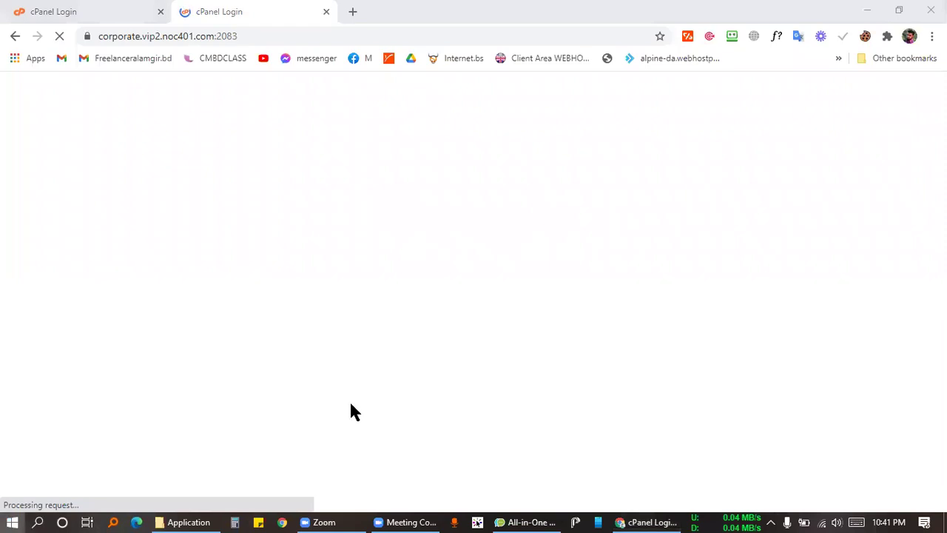
# Close the File Explorer window.
pyautogui.press('super')
pyautogui.press('super')
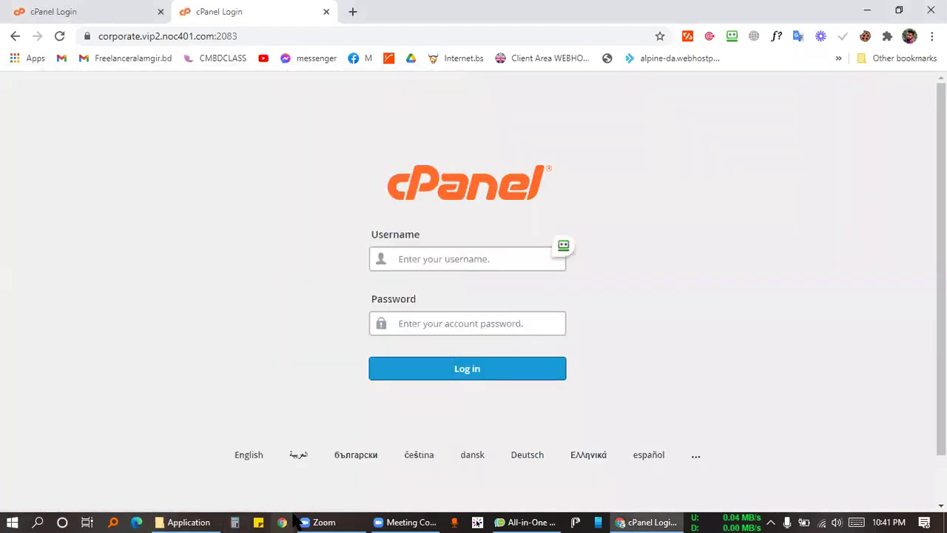
pyautogui.click(182, 521)
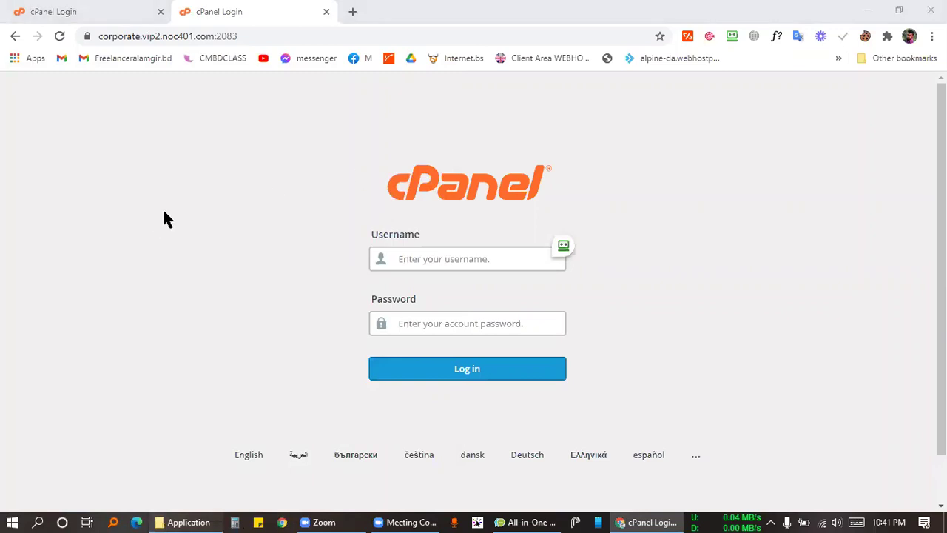
pyautogui.click(693, 82)
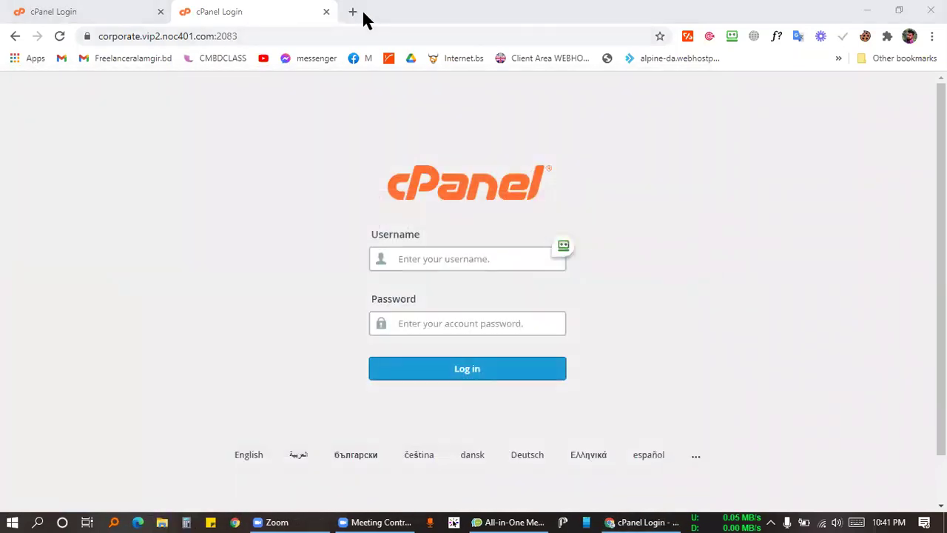
# Open the site's cPanel login on port 2082 in a third tab.
pyautogui.click(353, 12)
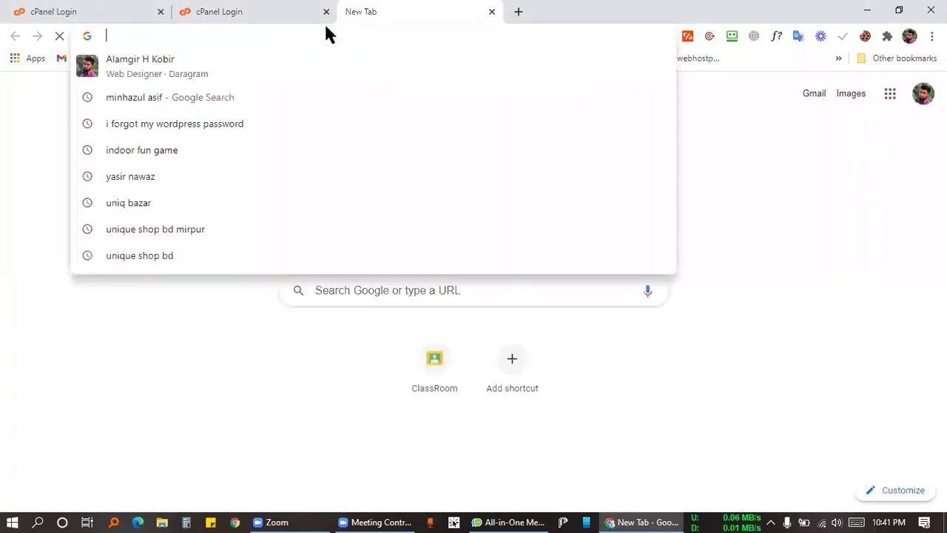
pyautogui.write('http://alamgirhkobir.com')
pyautogui.write(':')
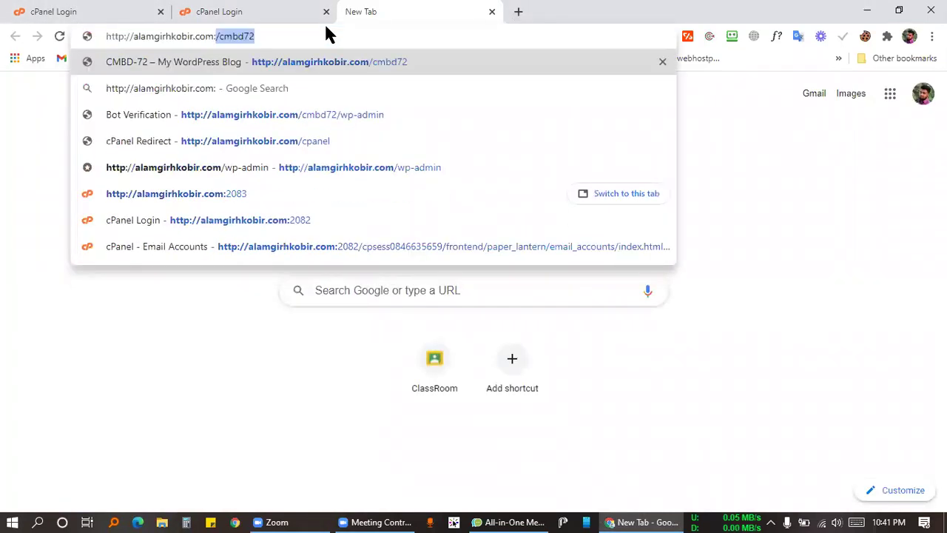
pyautogui.write('2082')
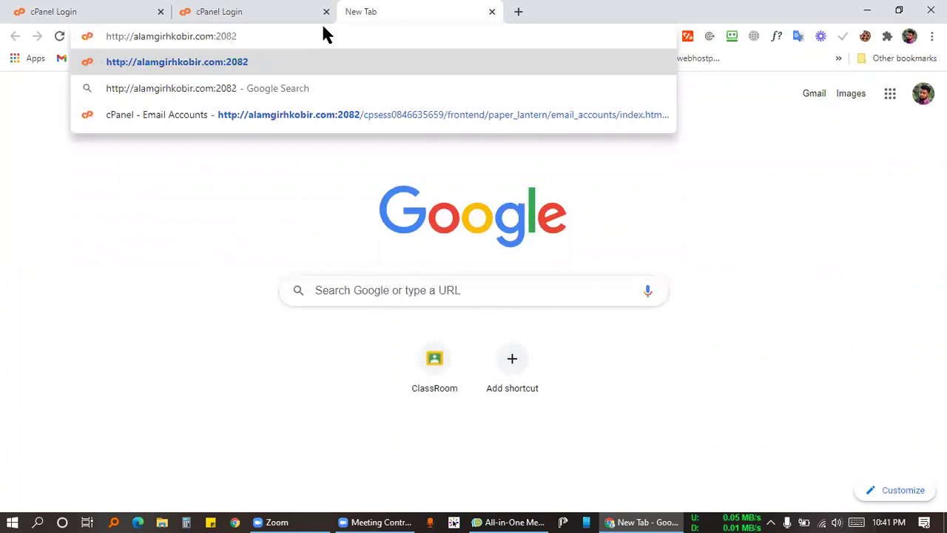
pyautogui.press('Return')
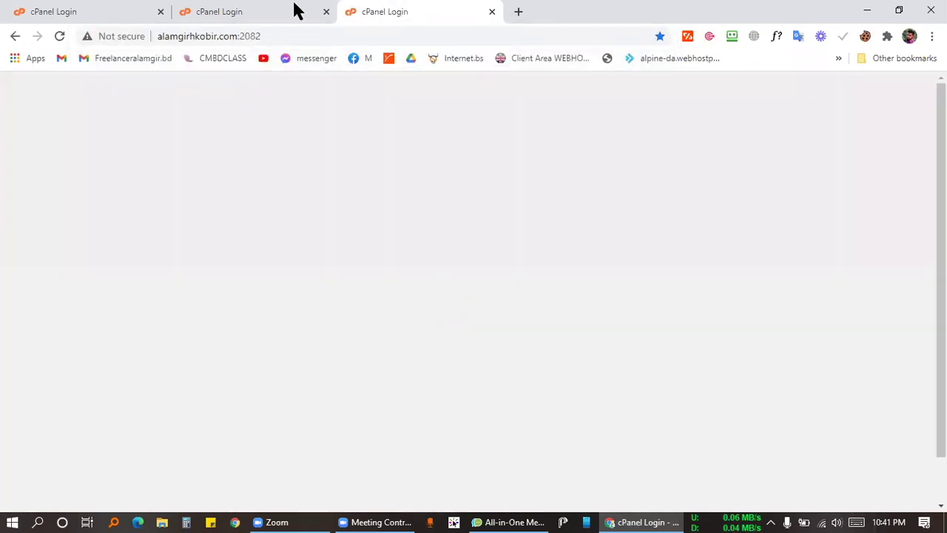
# In the first tab, replace :2083 with /cpanel in the https address and load it.
pyautogui.click(115, 10)
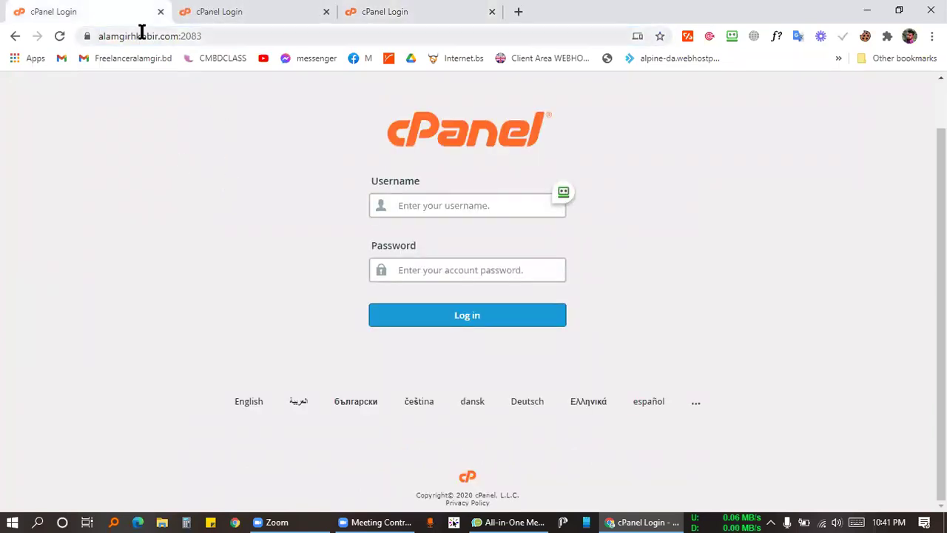
pyautogui.moveTo(94, 33); pyautogui.dragTo(215, 38)
pyautogui.click(215, 38)
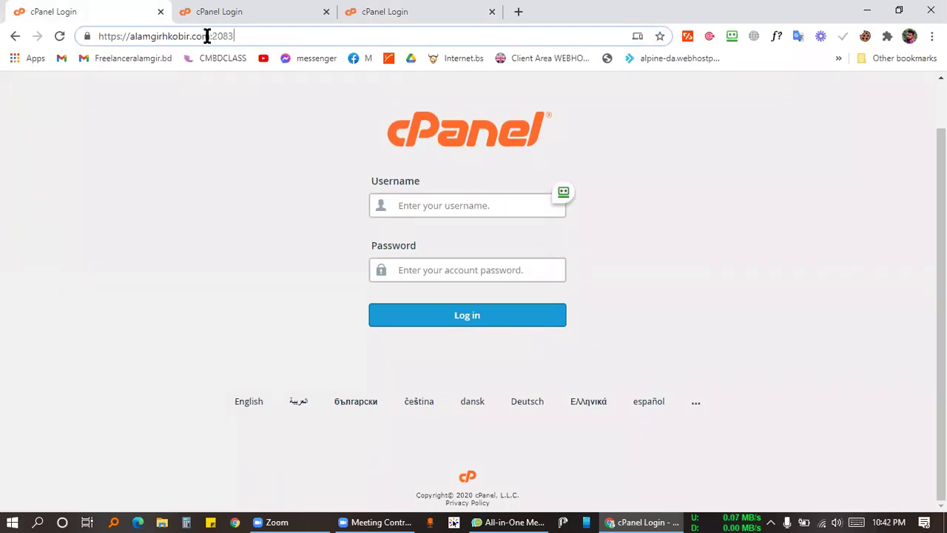
pyautogui.moveTo(211, 35); pyautogui.dragTo(245, 33)
pyautogui.press('BackSpace')
pyautogui.press('BackSpace')
pyautogui.write('/cpane;')
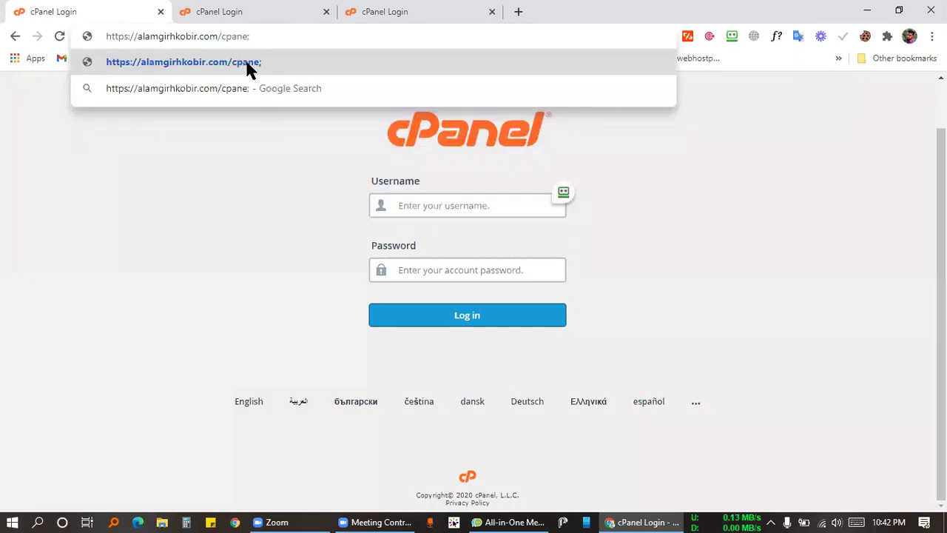
pyautogui.press('BackSpace')
pyautogui.write('l')
pyautogui.press('Return')
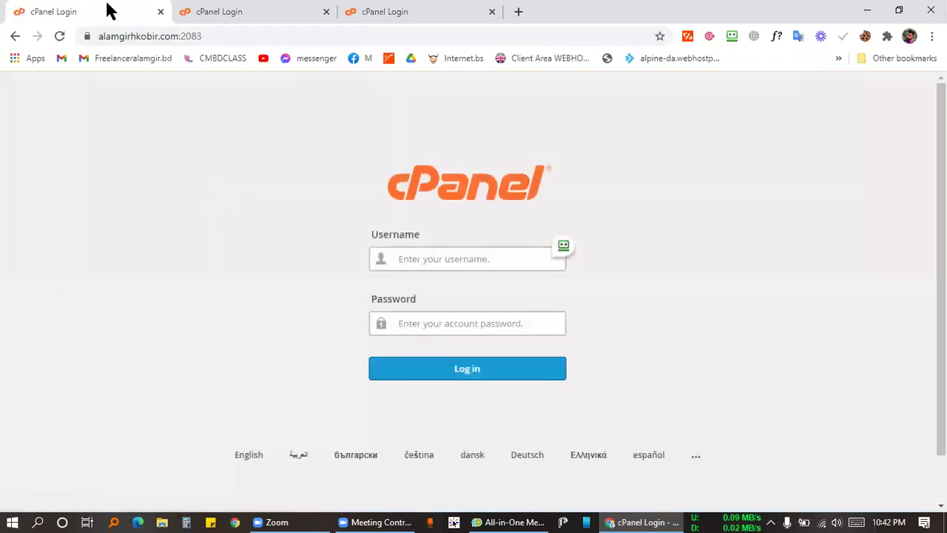
# Inspect the port 2083 in the current tab's web address.
pyautogui.click(477, 515)
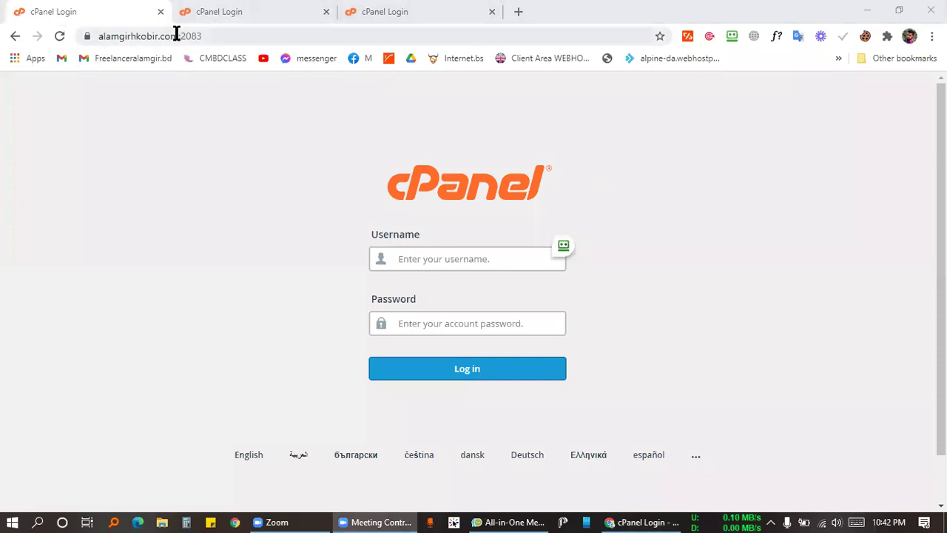
pyautogui.moveTo(177, 36); pyautogui.dragTo(215, 36)
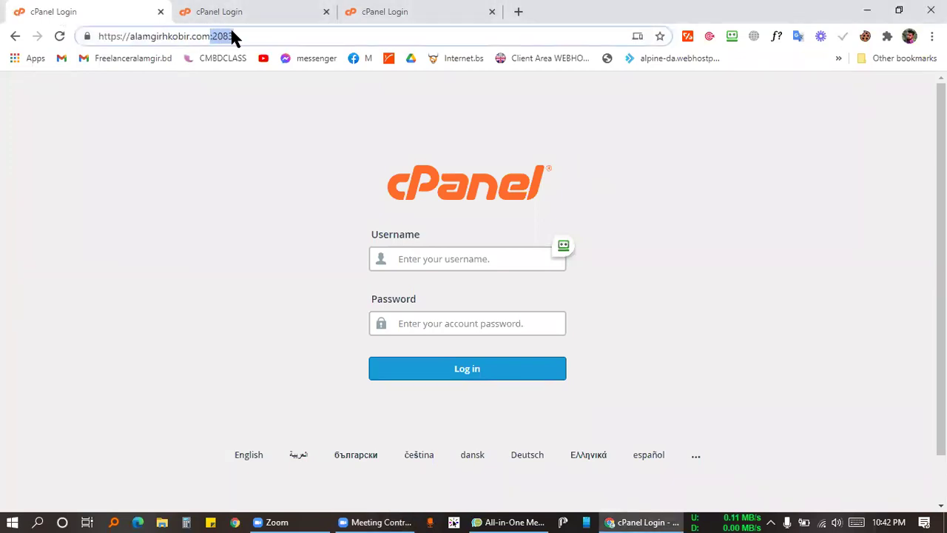
pyautogui.click(229, 182)
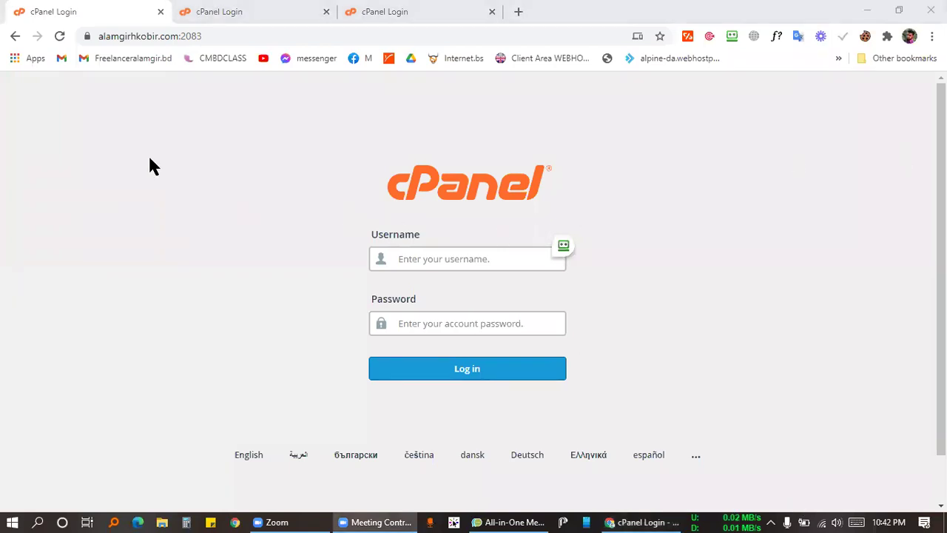
pyautogui.doubleClick(190, 35)
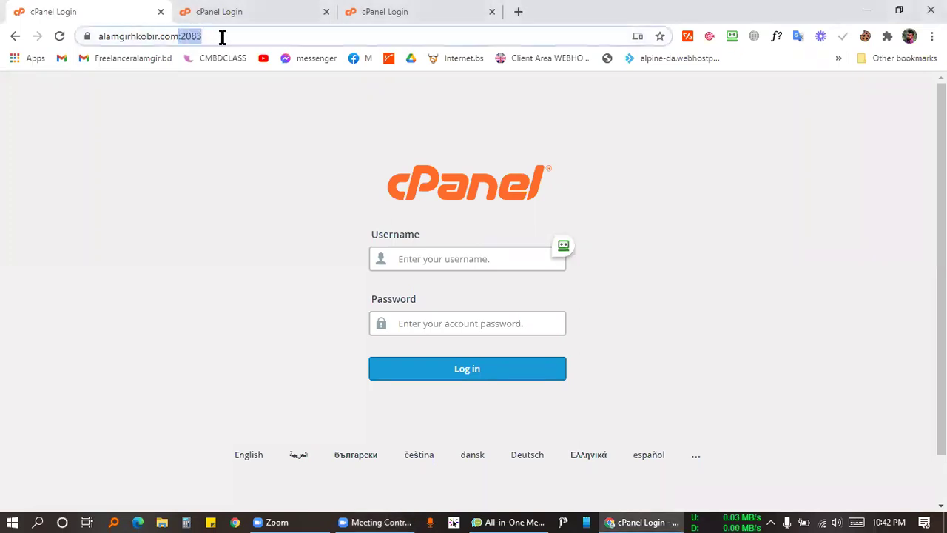
pyautogui.click(218, 127)
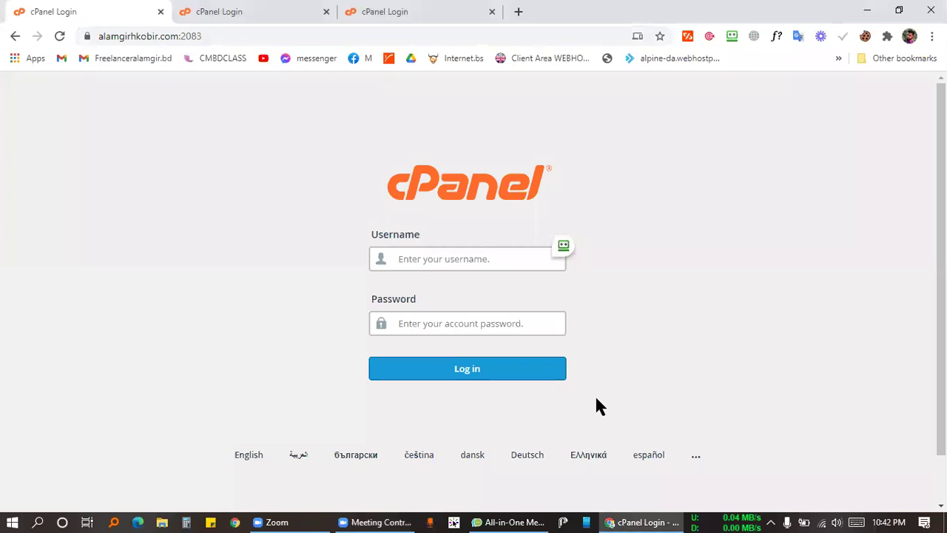
# Move the corporate.vip2.noc401.com:2083 login tab to the third position.
pyautogui.click(229, 11)
pyautogui.click(396, 11)
pyautogui.click(237, 8)
pyautogui.moveTo(207, 8); pyautogui.dragTo(286, 8)
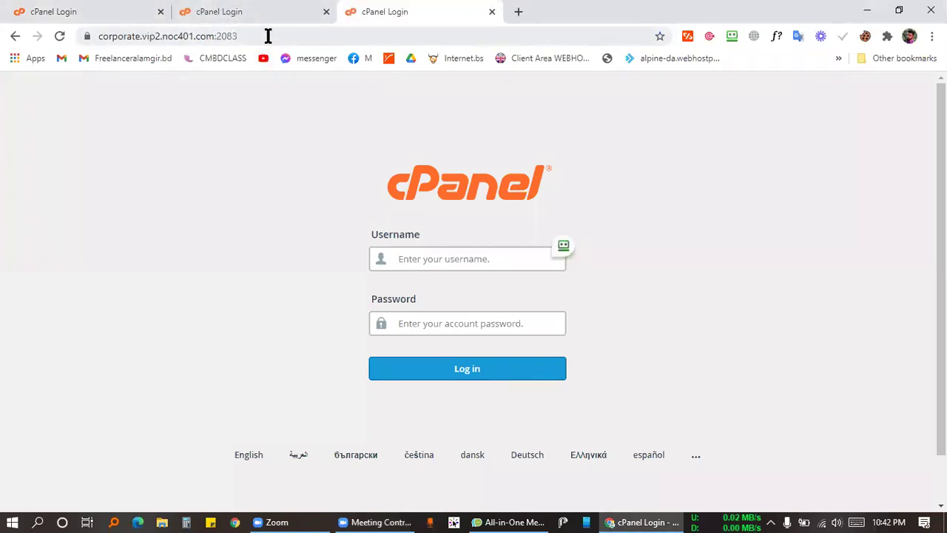
pyautogui.click(236, 12)
pyautogui.moveTo(239, 36); pyautogui.dragTo(296, 30)
pyautogui.click(200, 201)
pyautogui.click(133, 11)
pyautogui.click(226, 21)
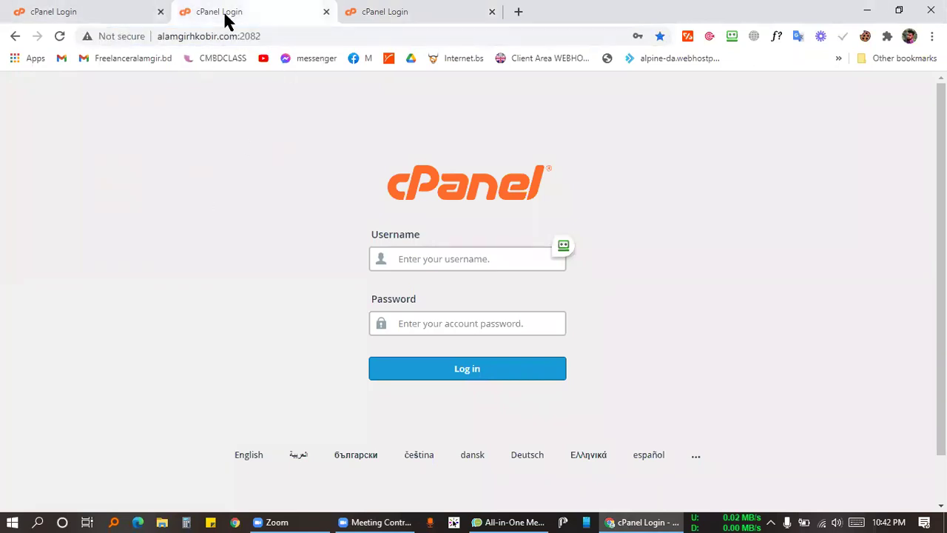
pyautogui.click(95, 10)
pyautogui.click(303, 14)
pyautogui.click(405, 10)
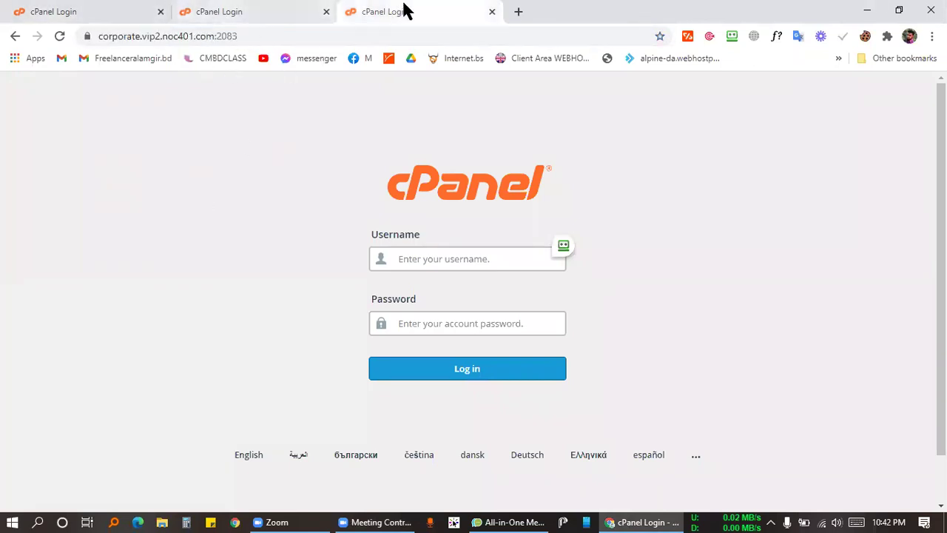
pyautogui.moveTo(97, 33); pyautogui.dragTo(268, 34)
pyautogui.click(274, 33)
pyautogui.click(244, 200)
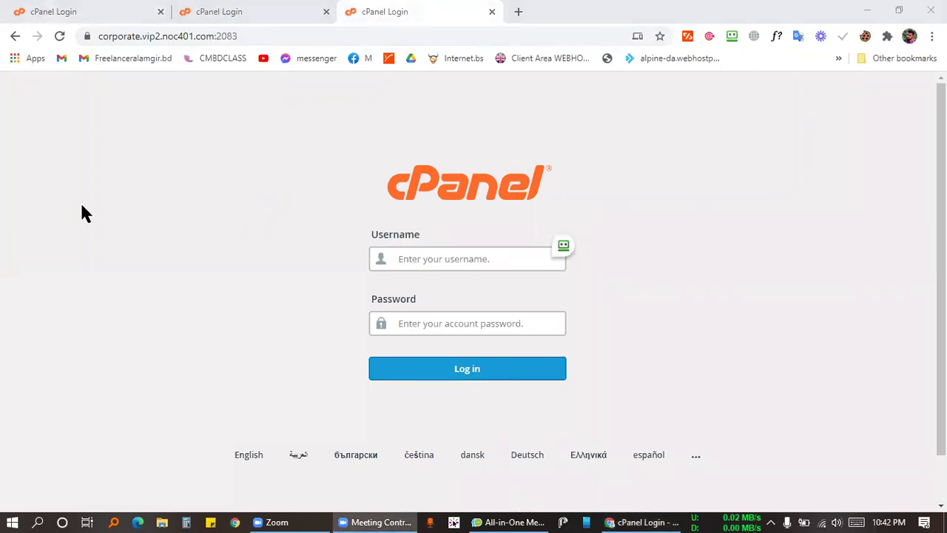
pyautogui.click(64, 10)
pyautogui.click(267, 10)
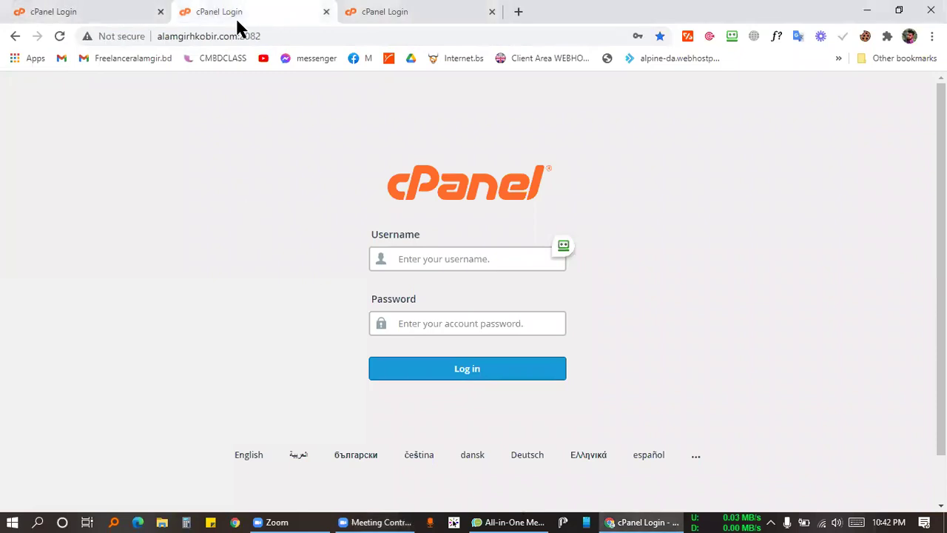
pyautogui.click(385, 10)
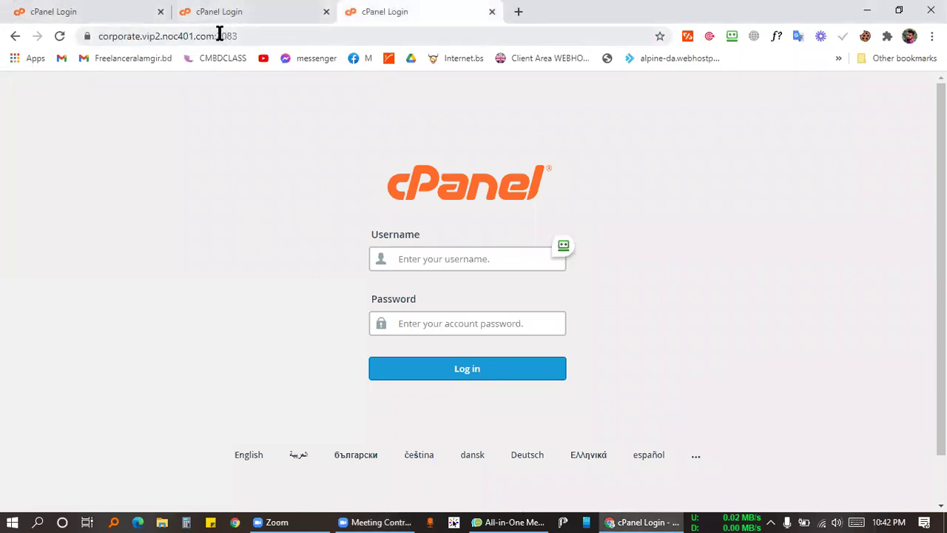
pyautogui.doubleClick(249, 36)
pyautogui.click(211, 191)
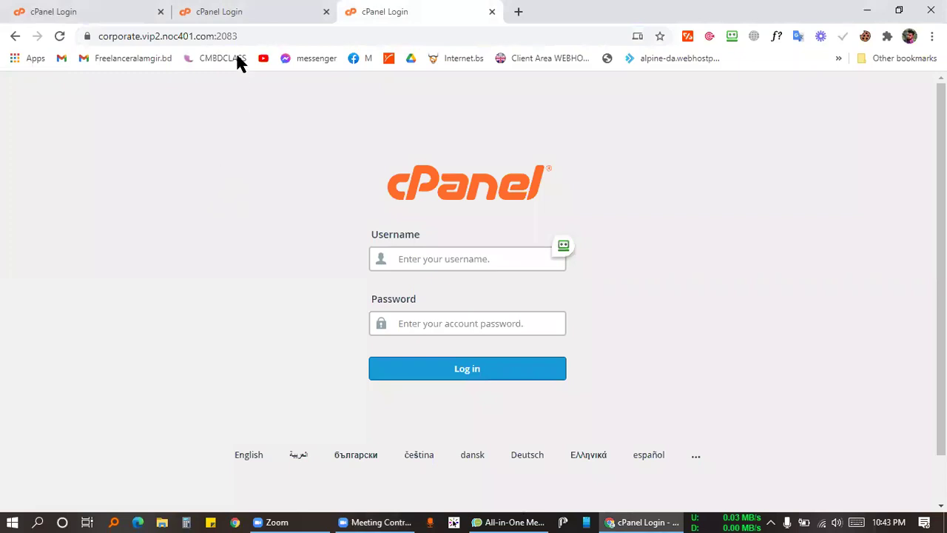
pyautogui.moveTo(215, 36); pyautogui.dragTo(95, 36)
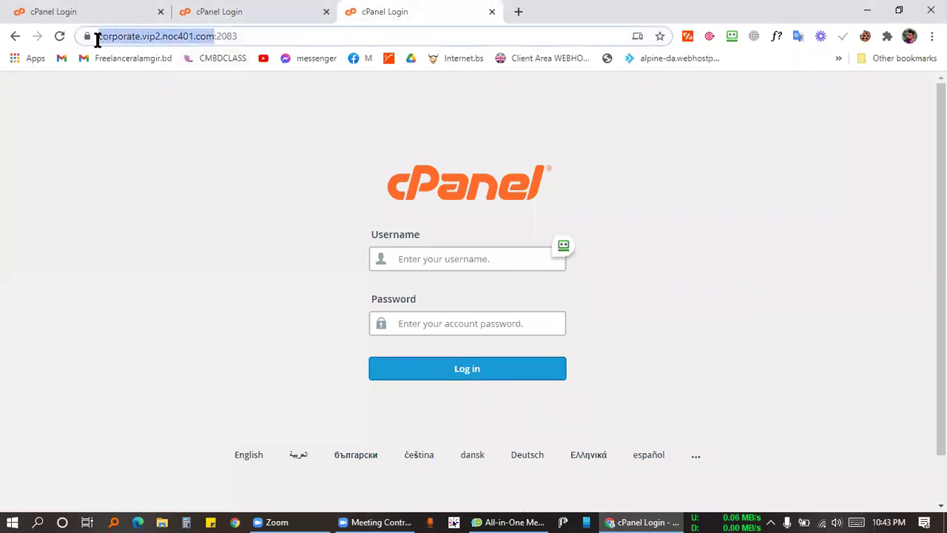
pyautogui.click(139, 128)
pyautogui.moveTo(212, 35); pyautogui.dragTo(93, 35)
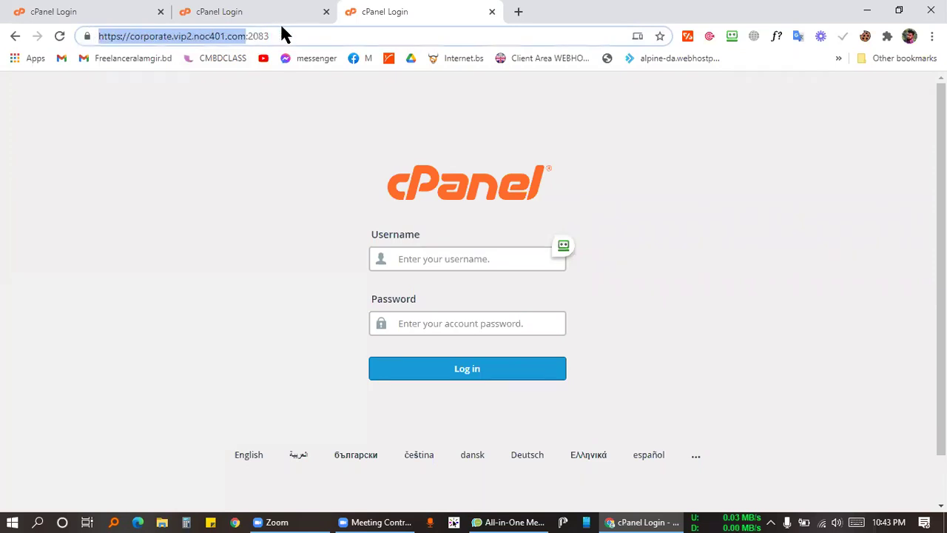
pyautogui.click(466, 259)
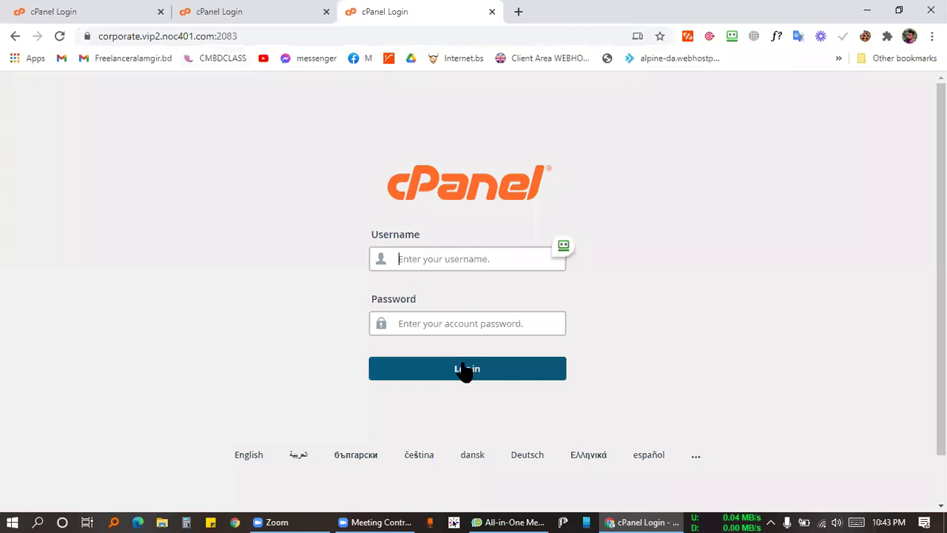
pyautogui.click(148, 39)
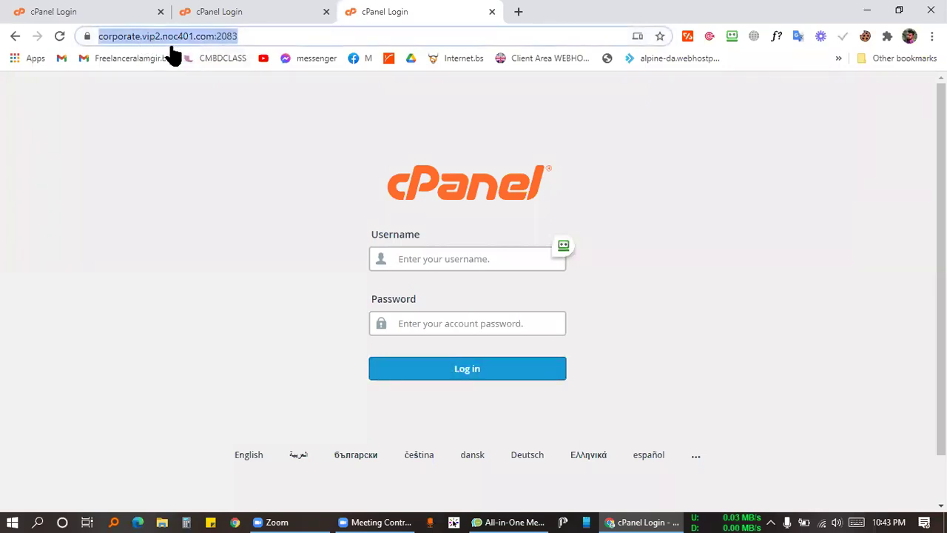
pyautogui.click(439, 251)
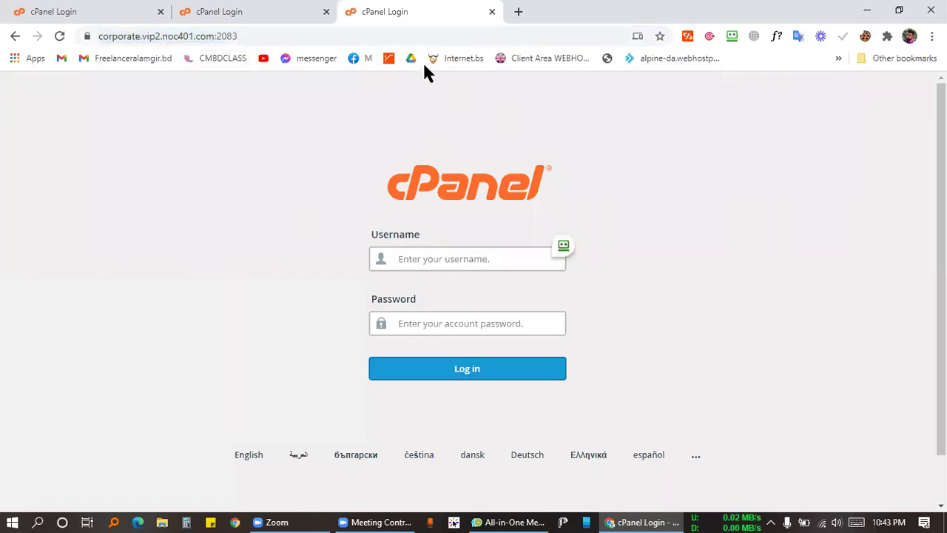
pyautogui.click(273, 11)
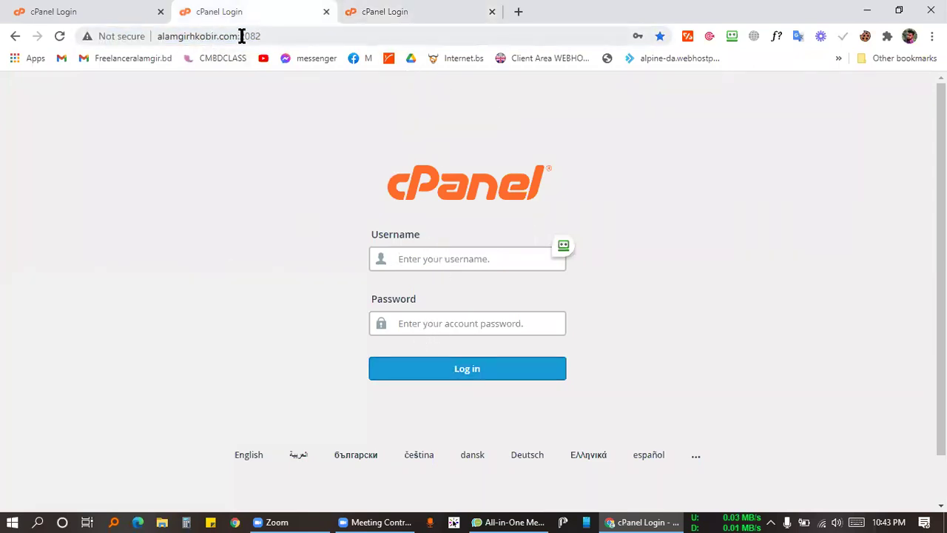
pyautogui.click(241, 36)
pyautogui.click(414, 11)
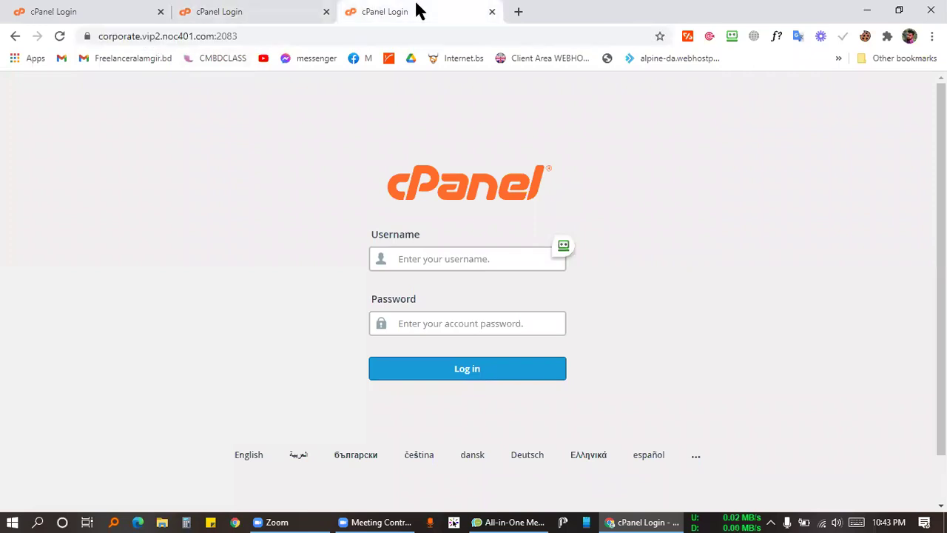
pyautogui.doubleClick(99, 37)
pyautogui.moveTo(196, 40); pyautogui.dragTo(233, 36)
pyautogui.click(350, 205)
pyautogui.click(461, 255)
pyautogui.click(134, 11)
pyautogui.click(425, 10)
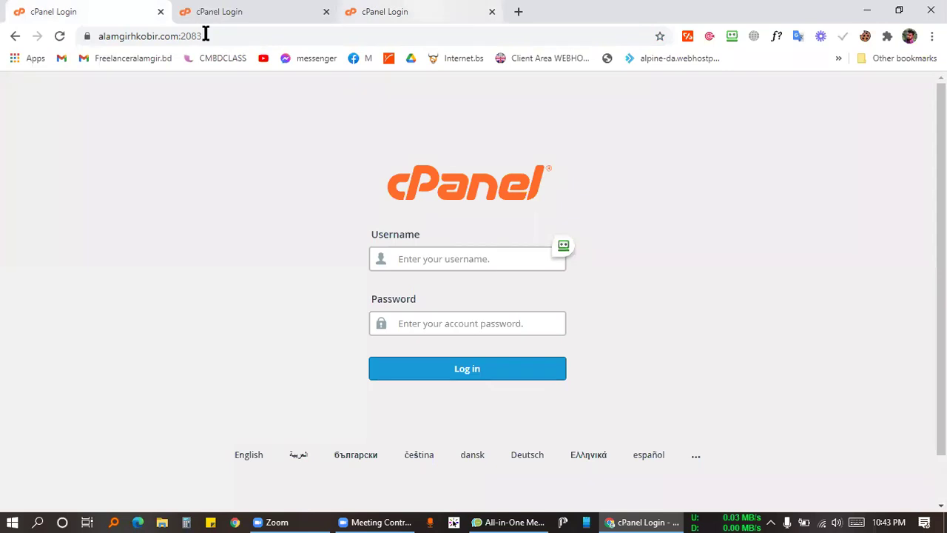
pyautogui.click(219, 31)
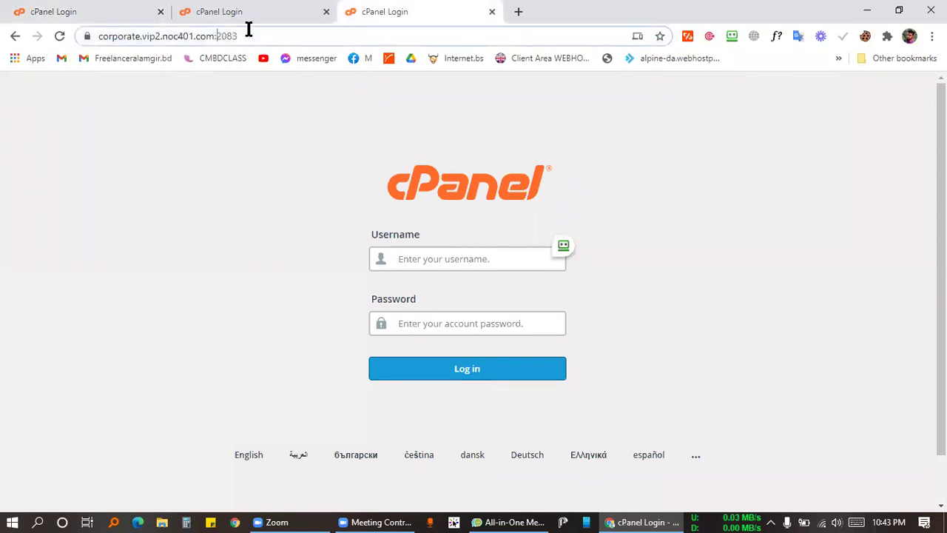
pyautogui.click(444, 328)
pyautogui.click(444, 367)
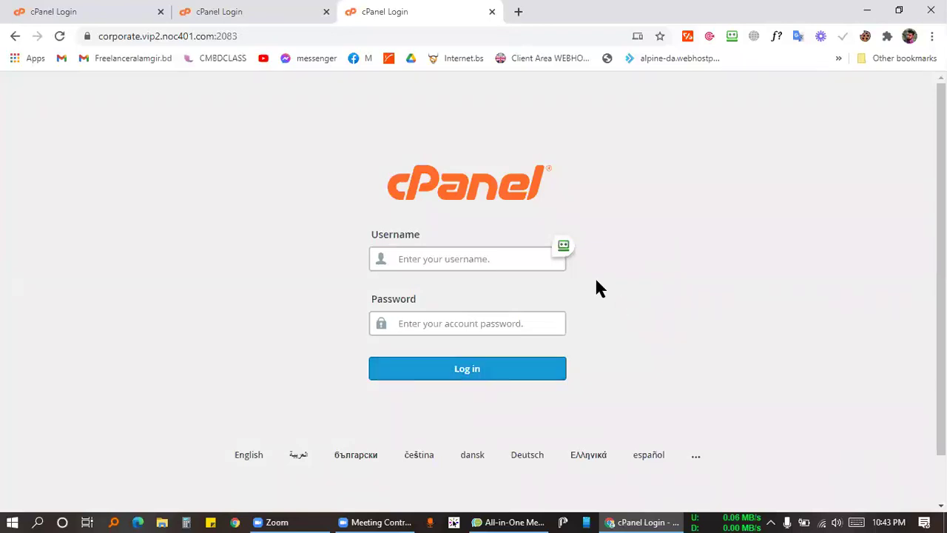
pyautogui.click(624, 153)
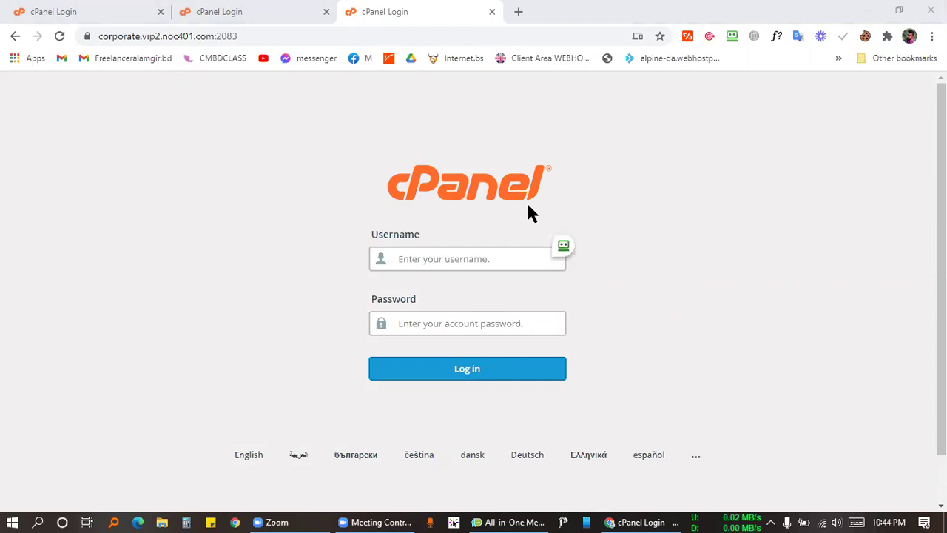
pyautogui.click(167, 9)
pyautogui.click(210, 10)
pyautogui.click(126, 10)
pyautogui.click(228, 10)
pyautogui.click(465, 10)
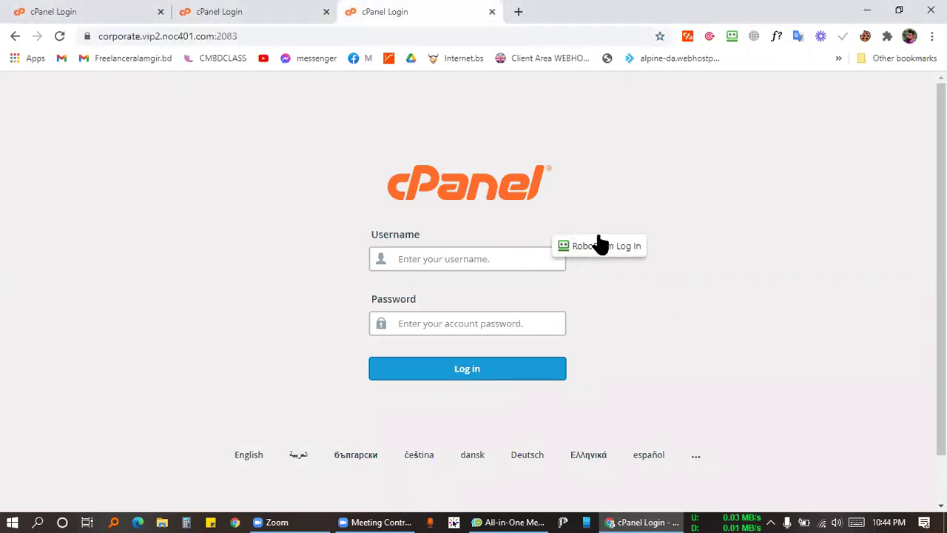
pyautogui.click(909, 38)
pyautogui.click(901, 38)
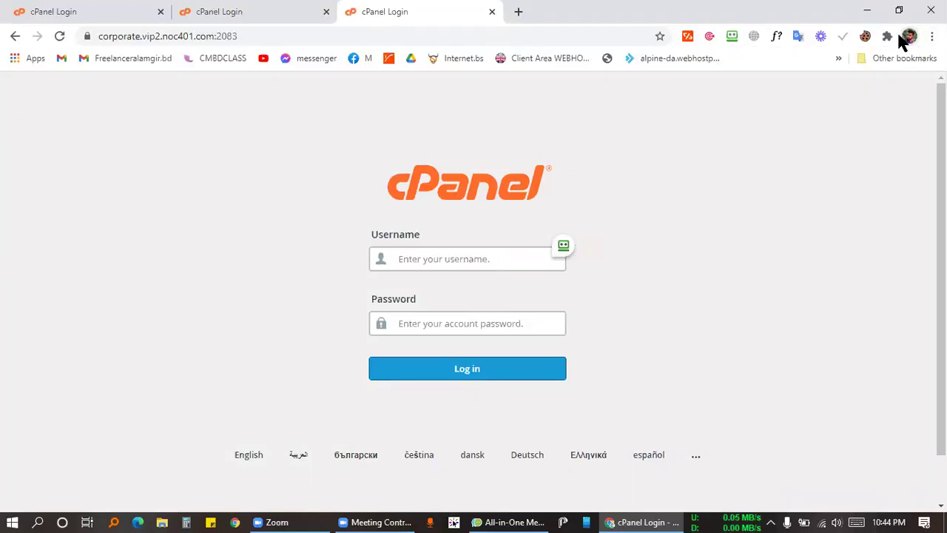
pyautogui.click(732, 36)
# Unlock the RoboForm saved logins with the master password.
pyautogui.press('Escape')
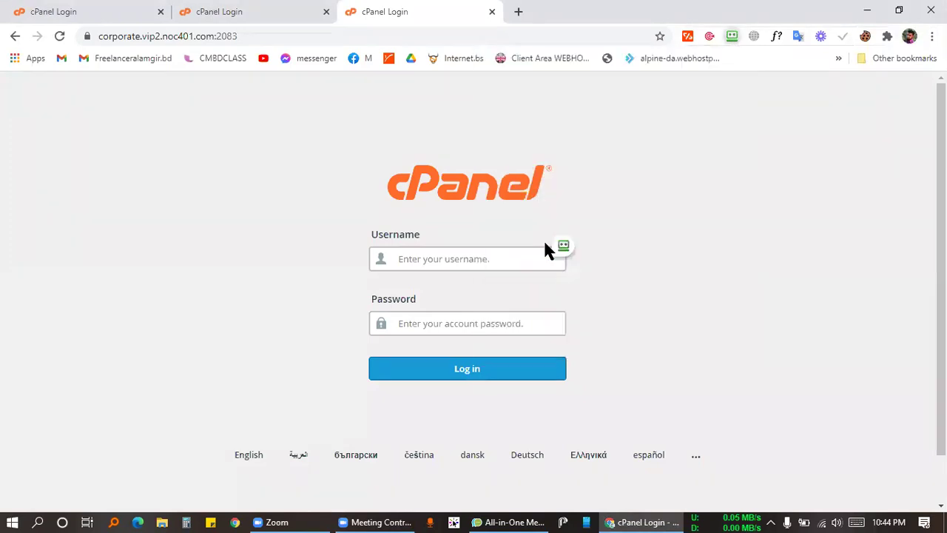
pyautogui.write('A')
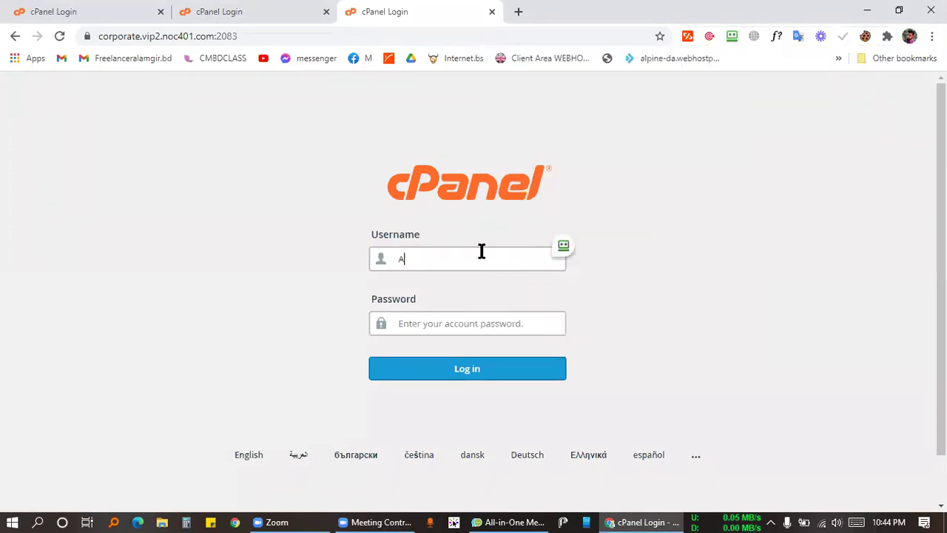
pyautogui.press('BackSpace')
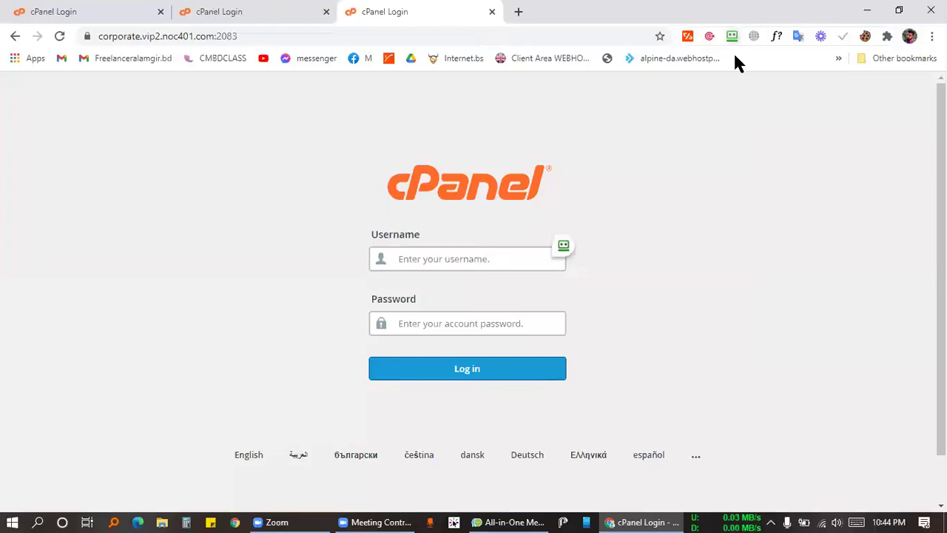
pyautogui.write('a********')
pyautogui.press('Return')
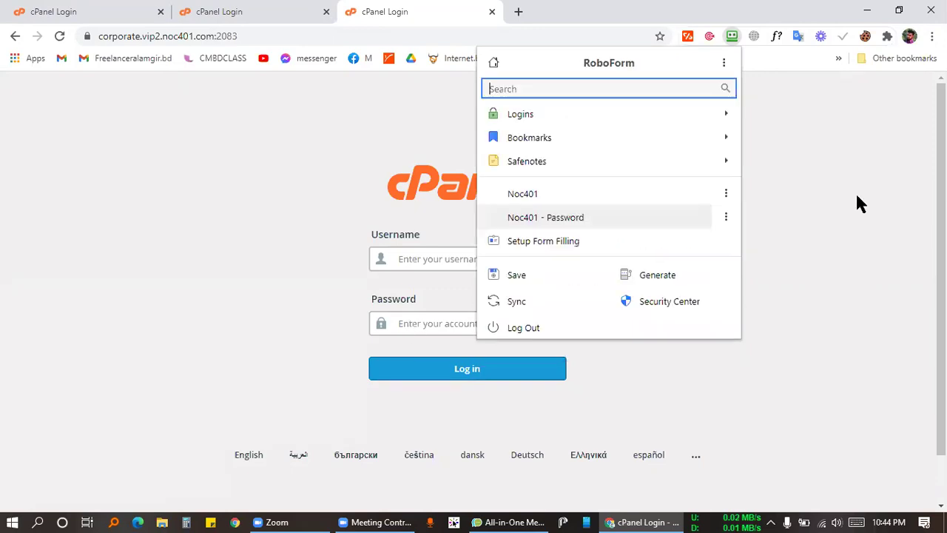
# Submit the saved login on the corporate server page, then switch to the port 2082 tab.
pyautogui.click(584, 252)
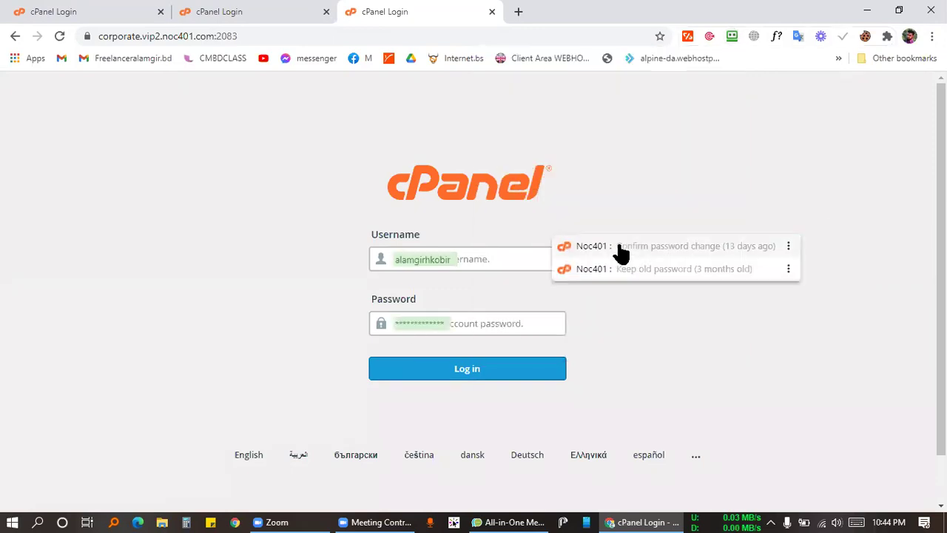
pyautogui.press('Return')
pyautogui.press('Return')
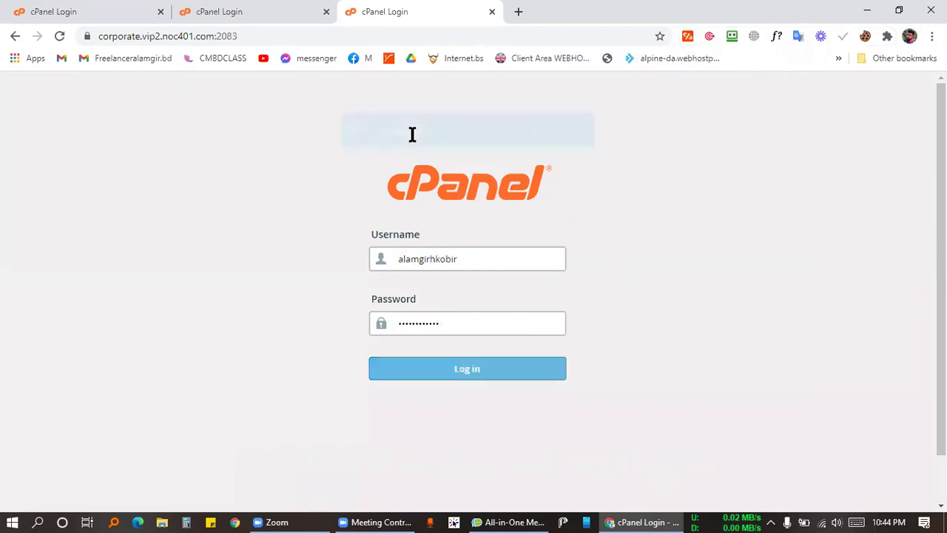
pyautogui.click(266, 10)
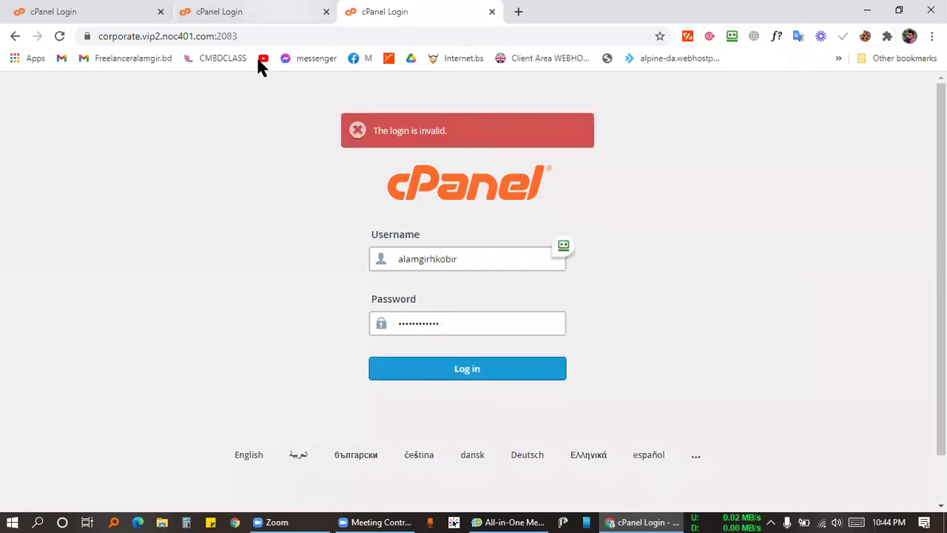
# Close the corporate server and port 2082 login tabs and sign in with the saved cPanel account.
pyautogui.press('Return')
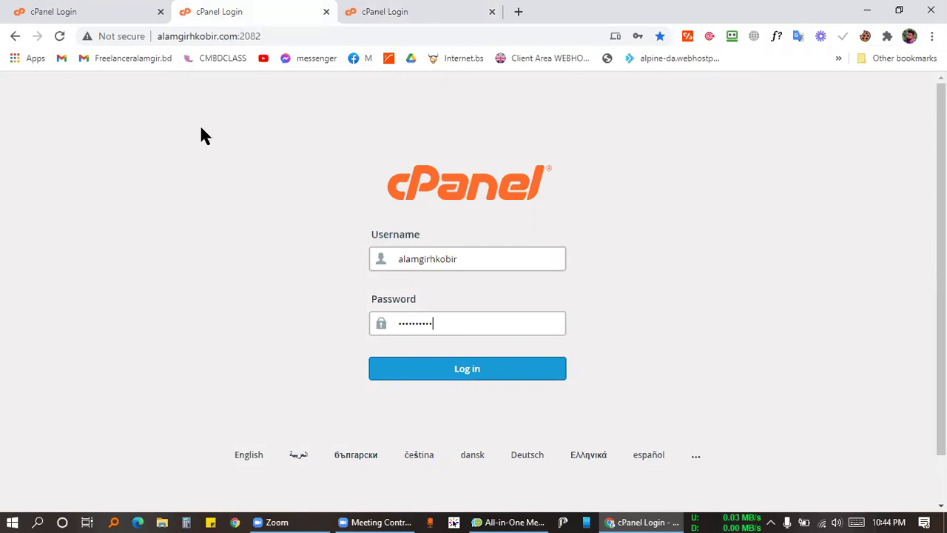
pyautogui.press('Return')
pyautogui.click(492, 14)
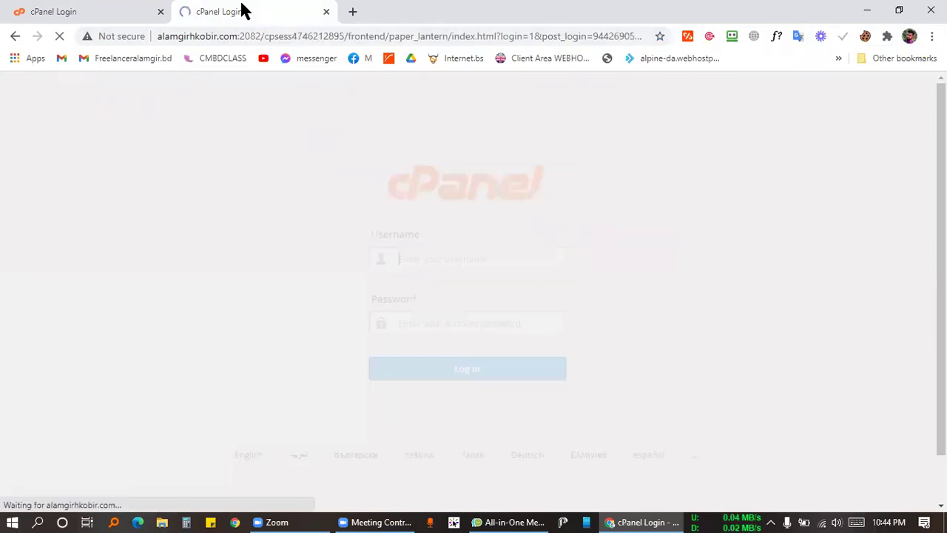
pyautogui.click(326, 12)
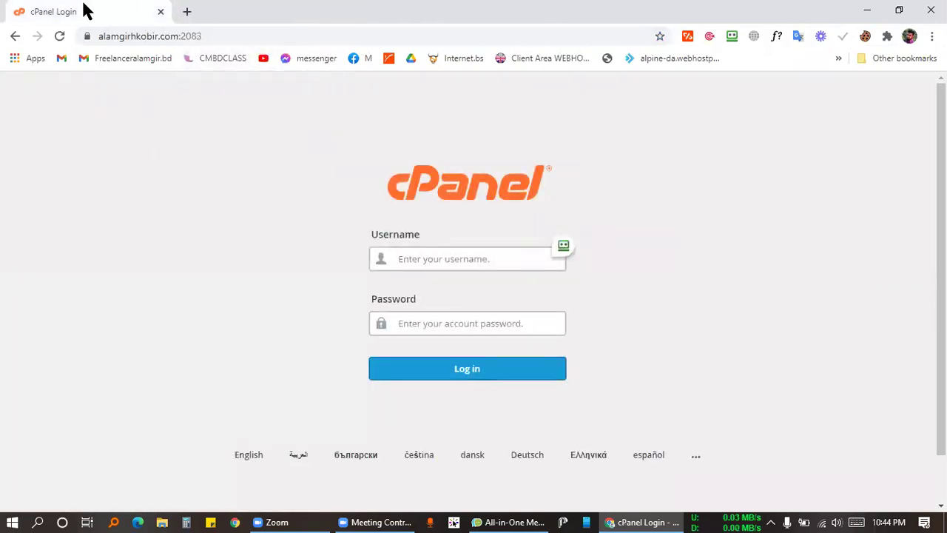
pyautogui.click(565, 248)
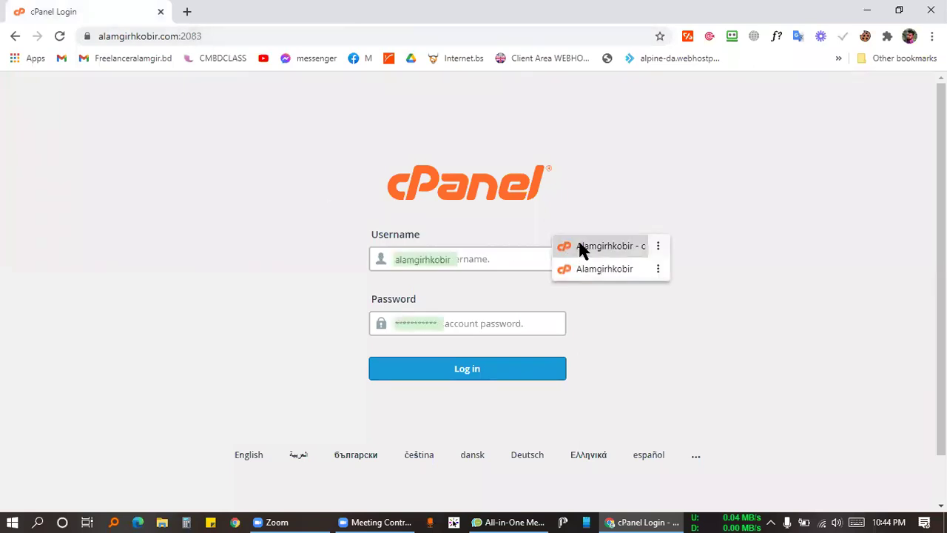
pyautogui.click(572, 251)
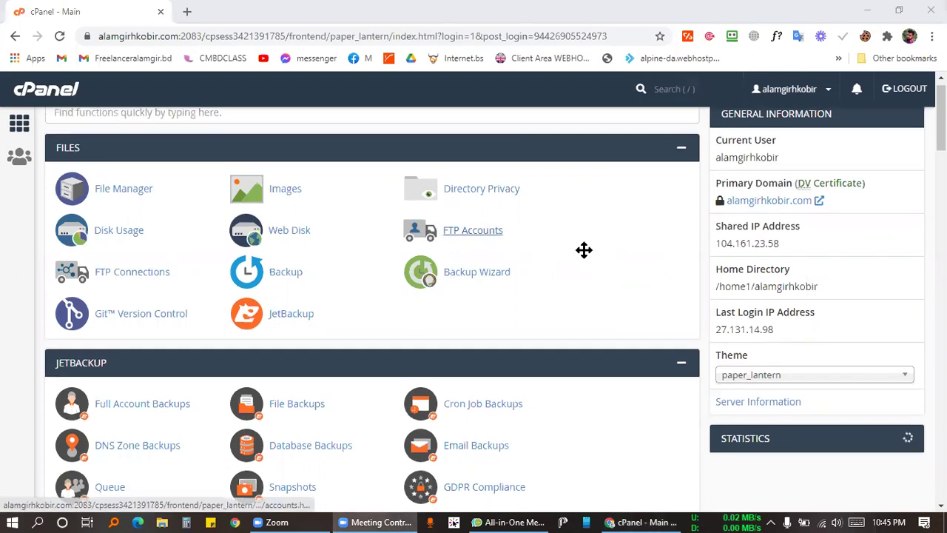
# Scroll through the cPanel dashboard's file tools and account statistics.
pyautogui.scroll(-5, 605, 262)
pyautogui.scroll(5, 605, 263)
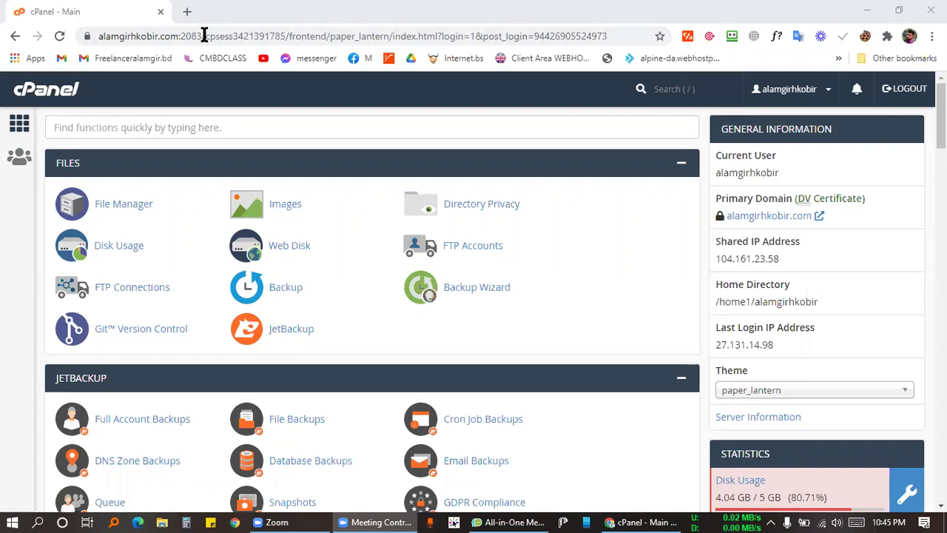
pyautogui.scroll(-1, 500, 273)
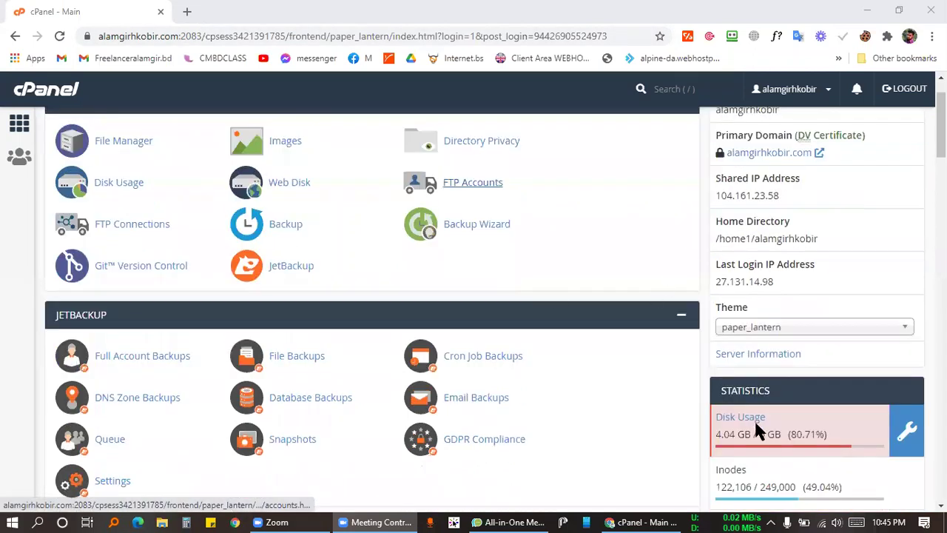
pyautogui.scroll(-3, 756, 429)
pyautogui.scroll(-6, 429, 312)
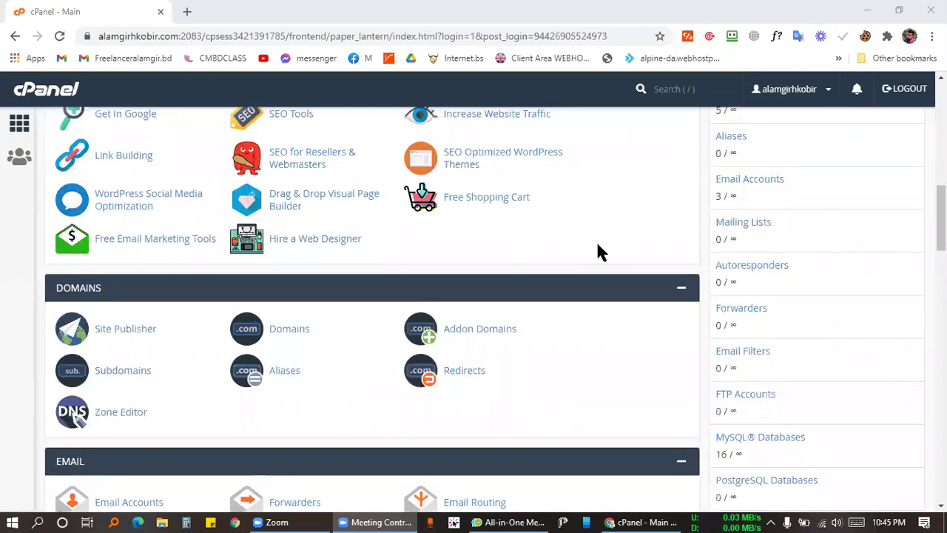
pyautogui.scroll(-4, 609, 267)
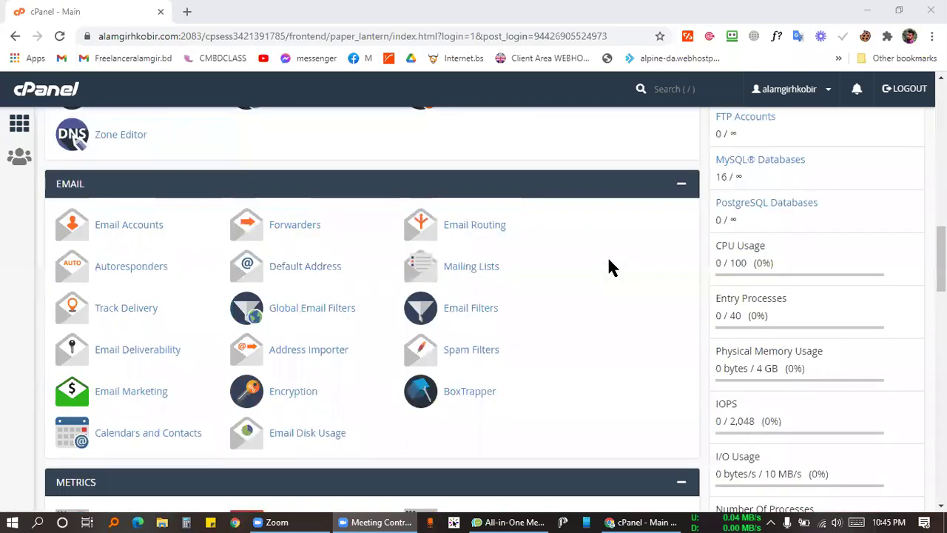
pyautogui.scroll(-10, 609, 266)
pyautogui.scroll(15, 481, 177)
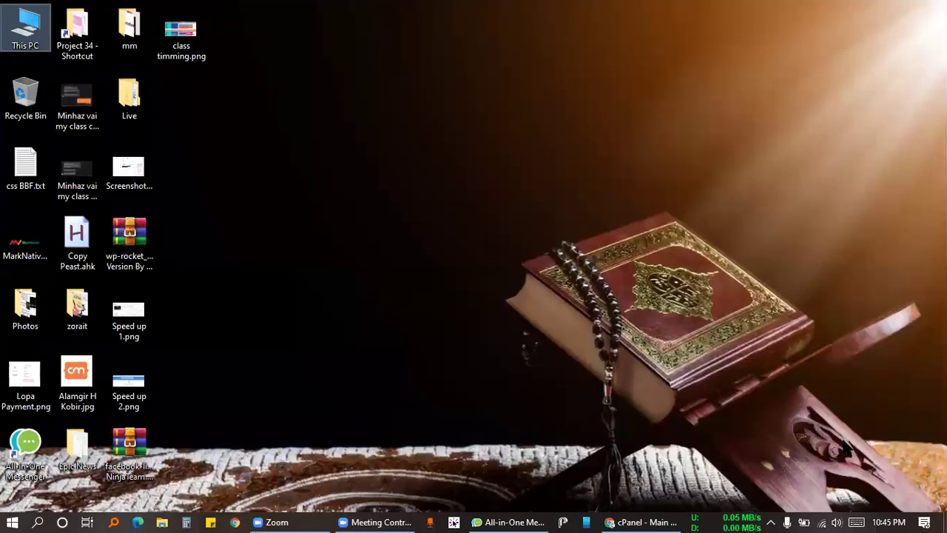
# Switch from the desktop back to the cPanel browser window.
pyautogui.click(844, 441)
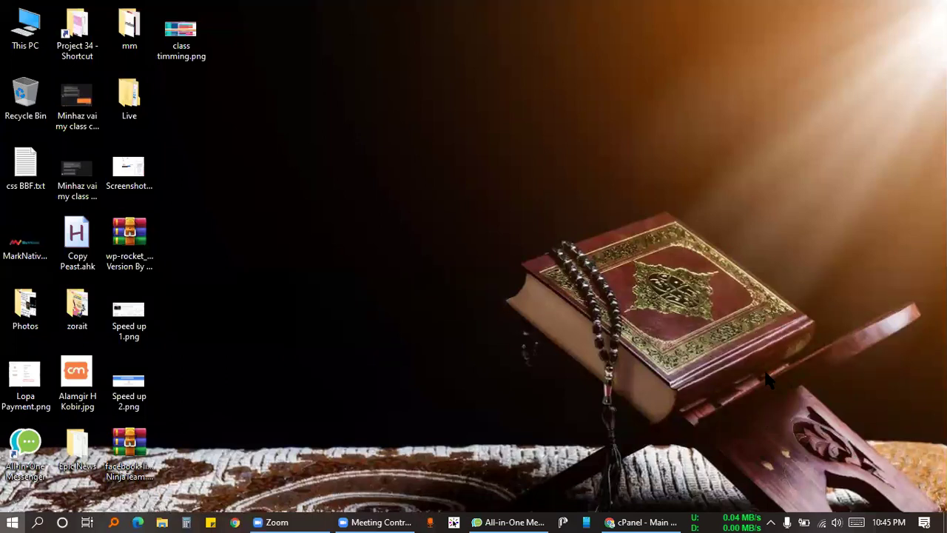
pyautogui.hotkey('alt', 'Tab')
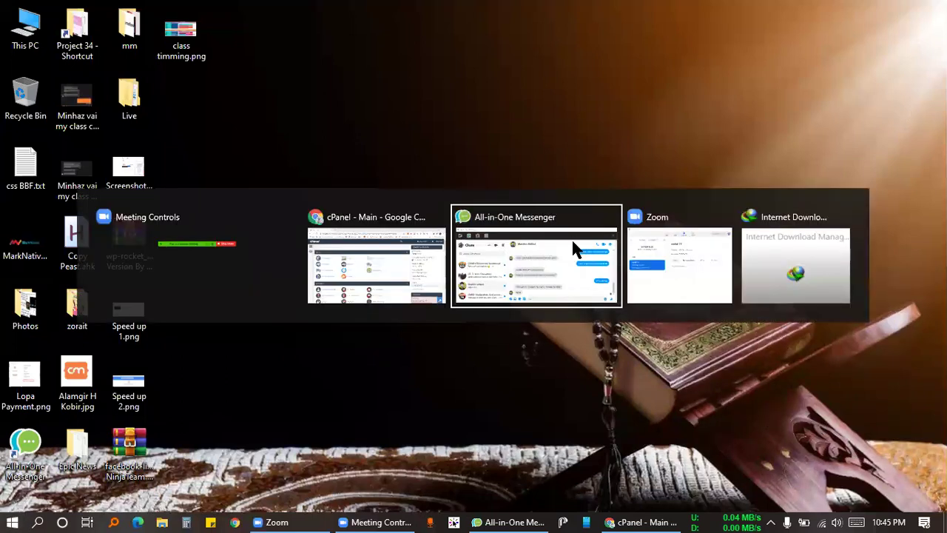
pyautogui.click(575, 249)
pyautogui.hotkey('alt', 'Tab')
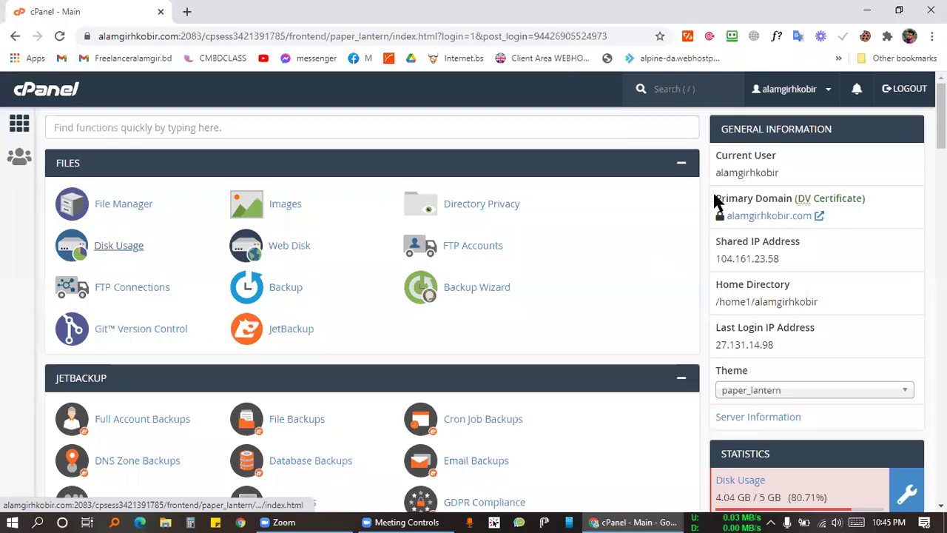
# Scroll the statistics, highlighting the Inodes and 878.91 GB bandwidth figures.
pyautogui.scroll(-1, 798, 261)
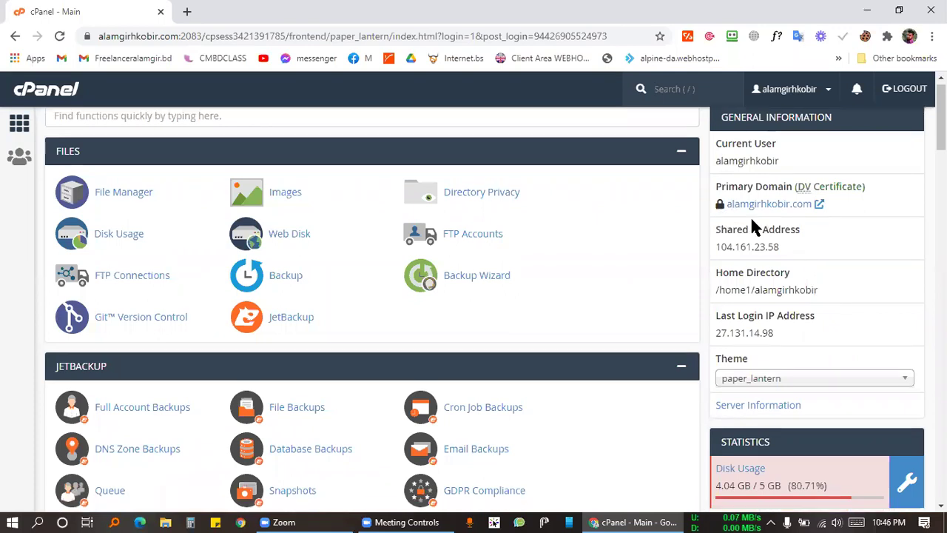
pyautogui.scroll(-2, 740, 218)
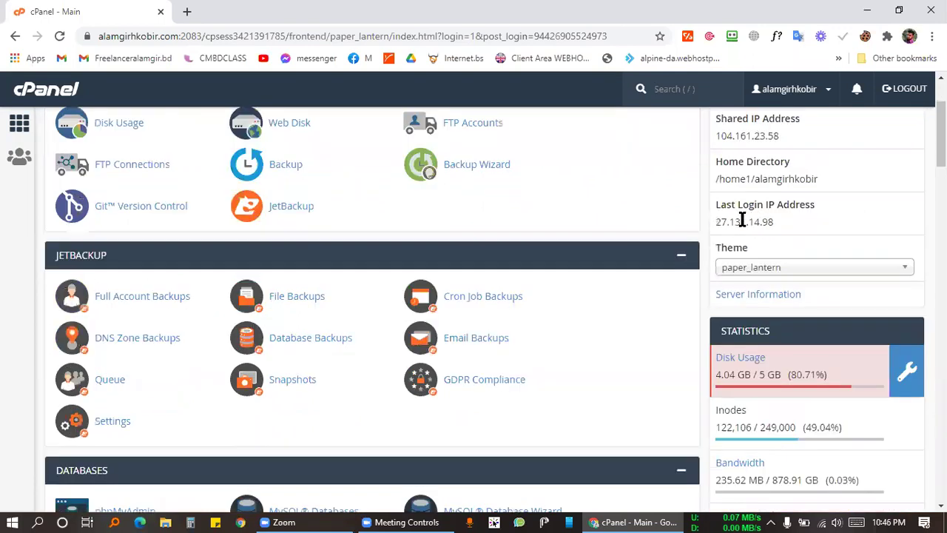
pyautogui.scroll(-2, 747, 244)
pyautogui.scroll(-1, 791, 244)
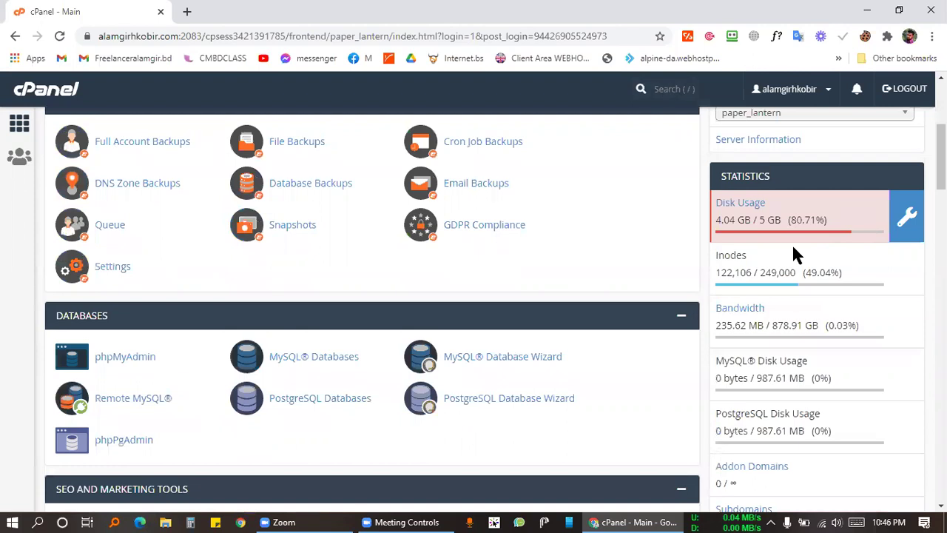
pyautogui.moveTo(725, 271); pyautogui.dragTo(745, 274)
pyautogui.click(755, 271)
pyautogui.scroll(-1, 748, 226)
pyautogui.scroll(-2, 715, 190)
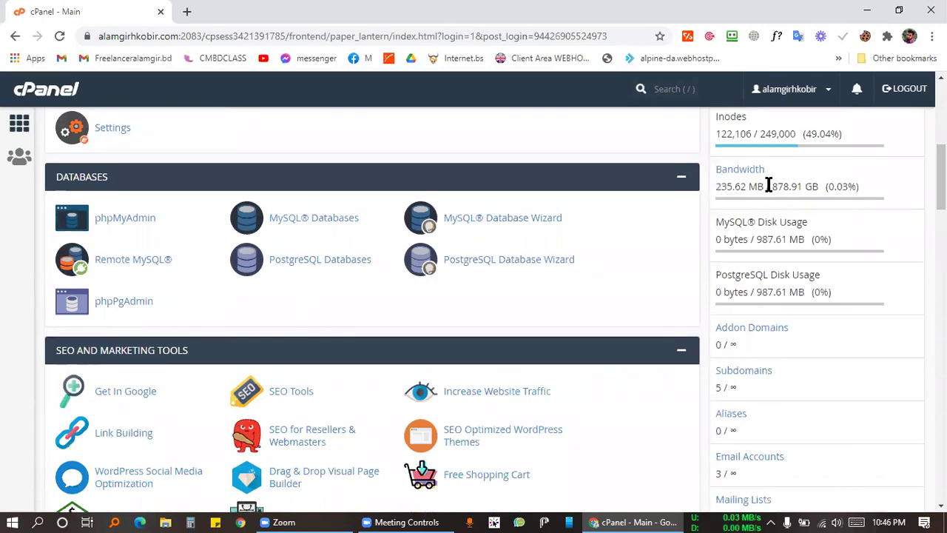
pyautogui.moveTo(767, 186); pyautogui.dragTo(833, 186)
pyautogui.click(849, 185)
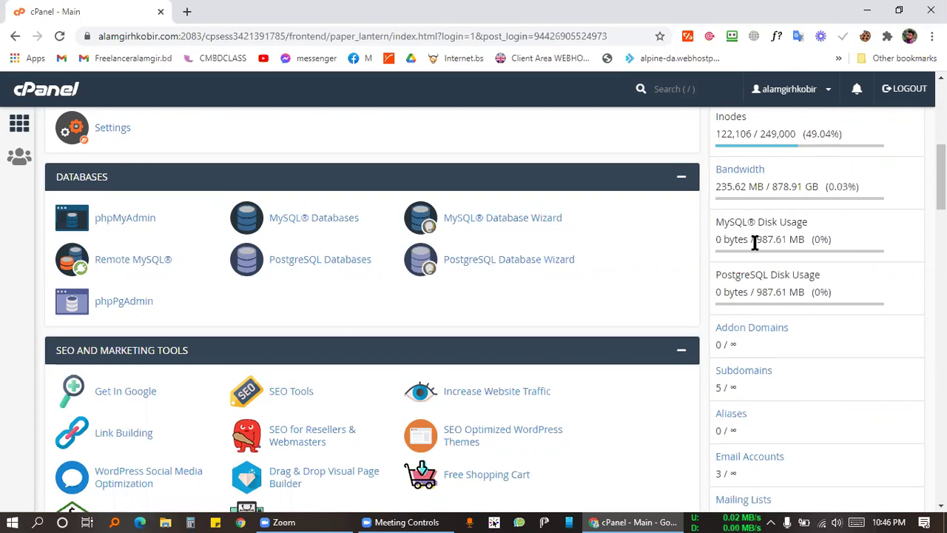
# Scroll back to the Files section and open File Manager in a new tab.
pyautogui.scroll(-1, 764, 232)
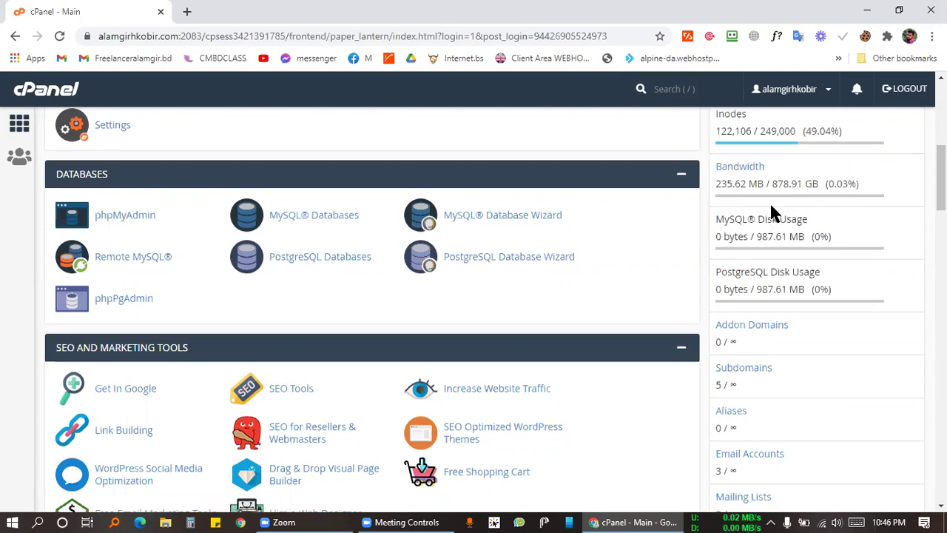
pyautogui.scroll(-2, 731, 288)
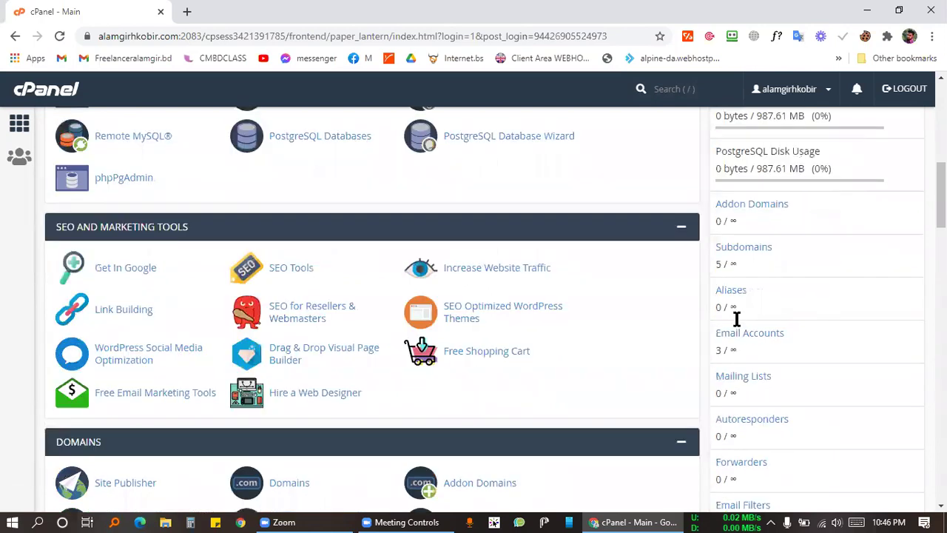
pyautogui.scroll(10, 777, 293)
pyautogui.scroll(-1, 781, 266)
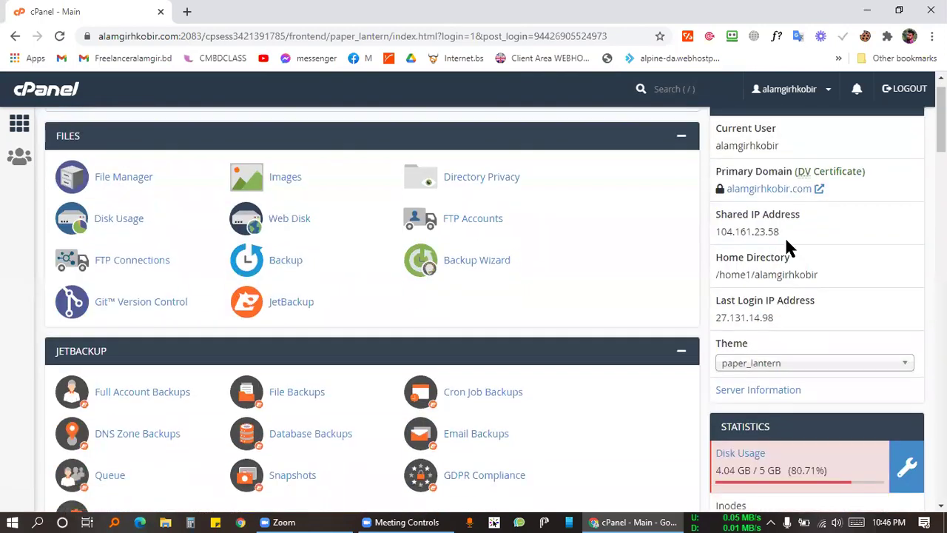
pyautogui.scroll(-4, 328, 274)
pyautogui.scroll(5, 126, 258)
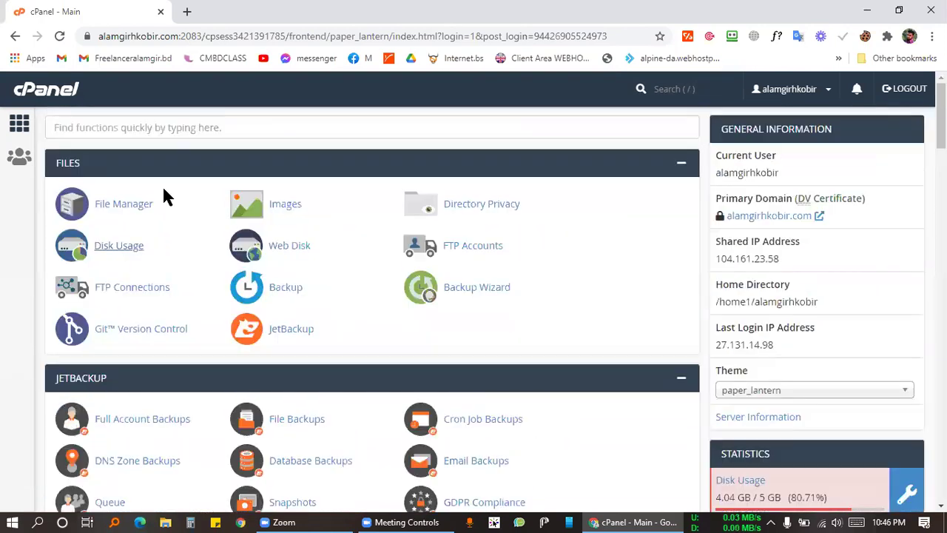
pyautogui.click(123, 208)
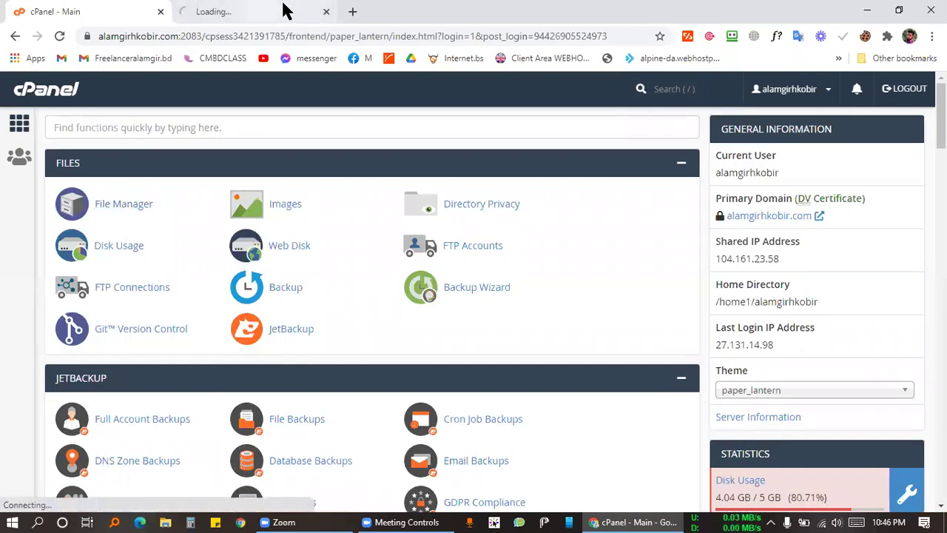
# Glance at the loading File Manager tab, then open and close File Explorer and the Start menu.
pyautogui.click(285, 11)
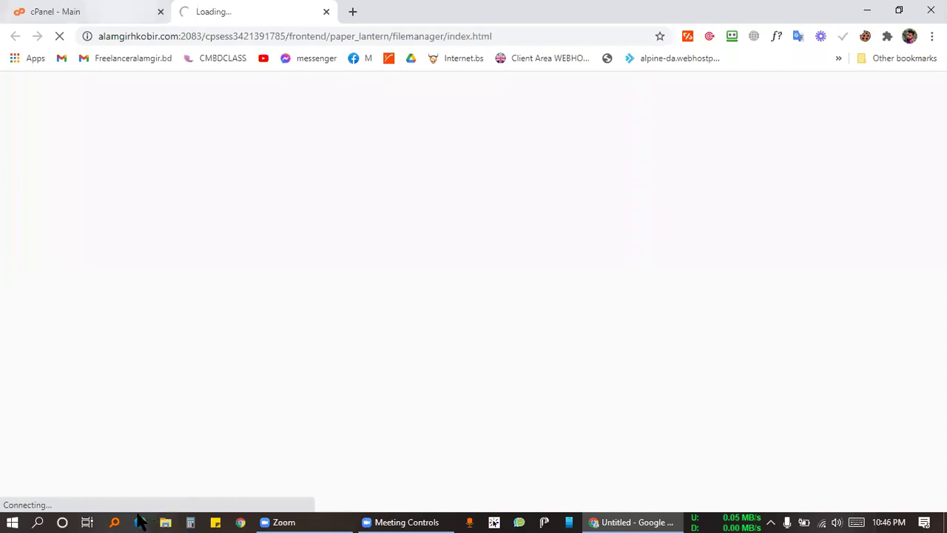
pyautogui.hotkey('ctrl', 'shift', 'Tab')
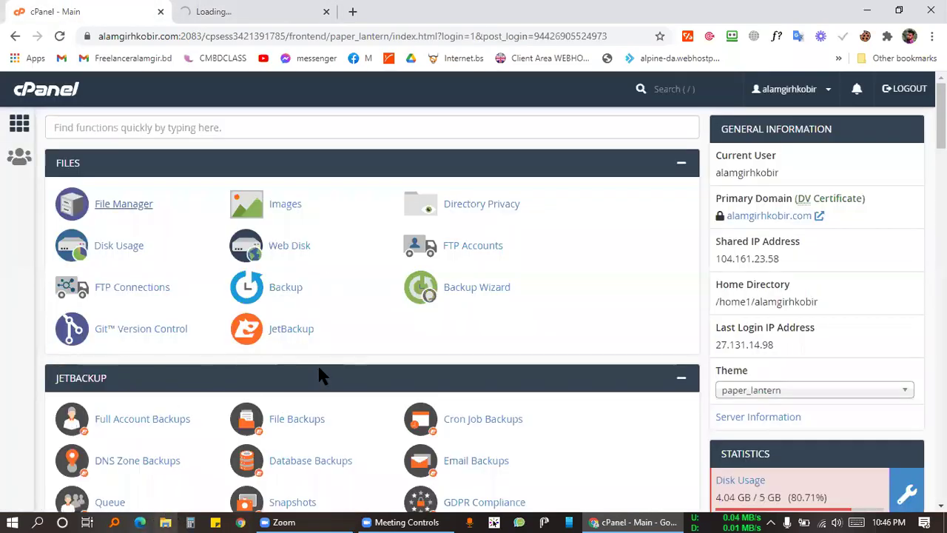
pyautogui.press('super+e')
pyautogui.click(50, 335)
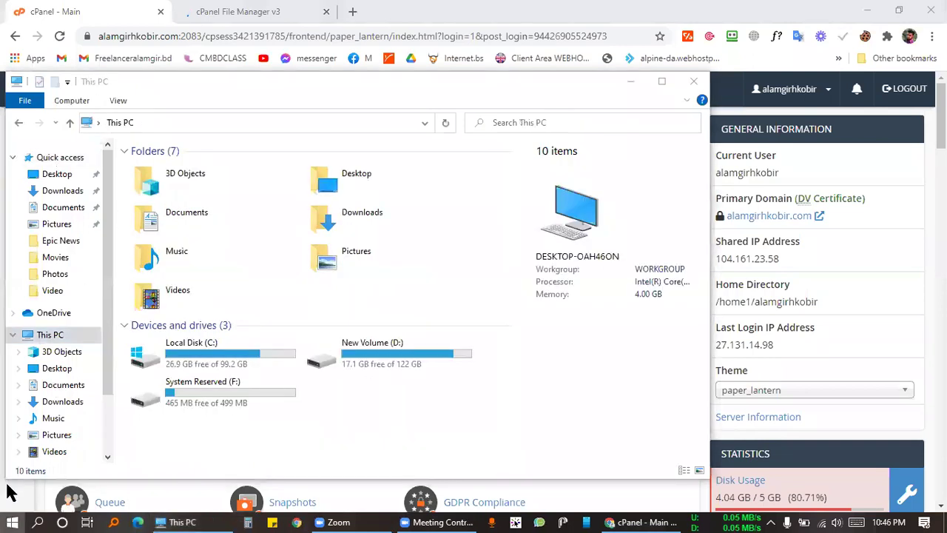
pyautogui.press('super')
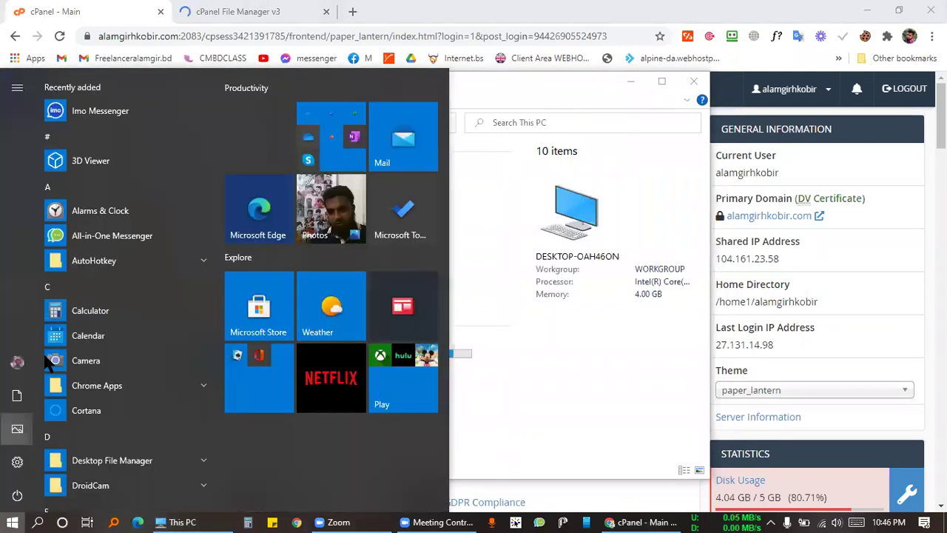
pyautogui.moveTo(49, 379)
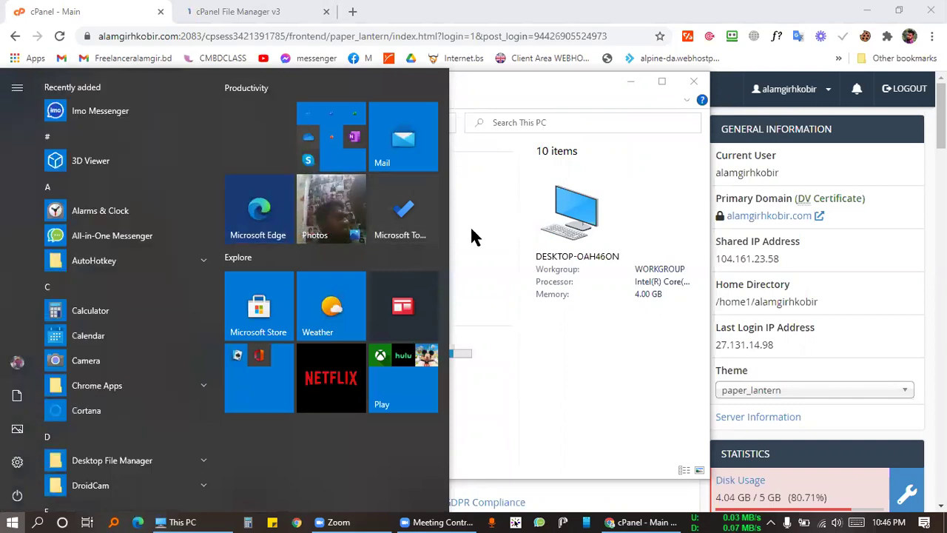
pyautogui.click(706, 88)
pyautogui.click(696, 82)
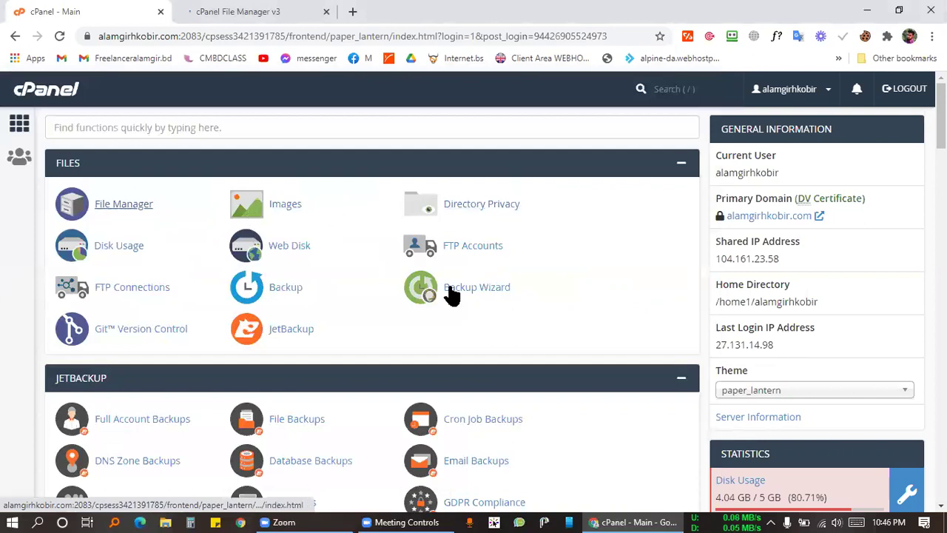
# View the File Manager v3 home directory tab, then return to the cPanel main tab.
pyautogui.scroll(-1, 261, 272)
pyautogui.scroll(-2, 273, 255)
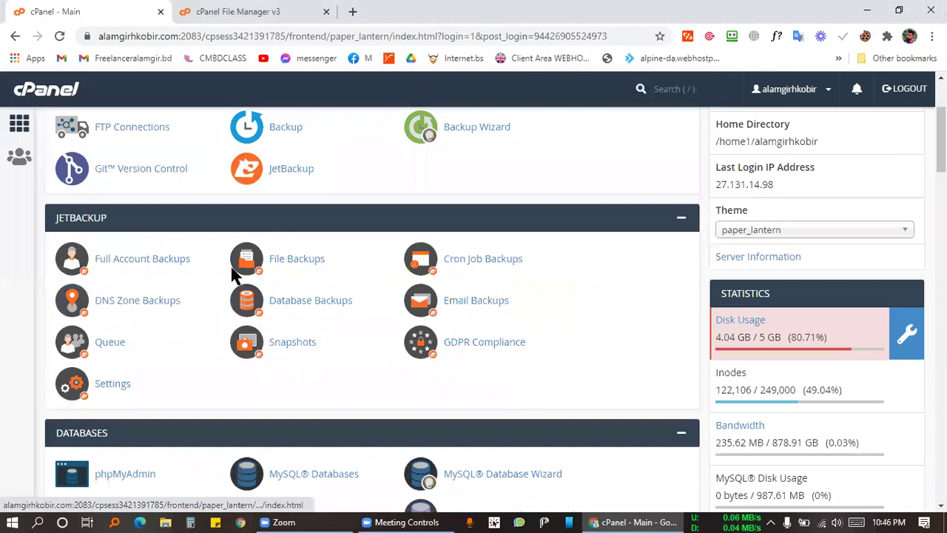
pyautogui.scroll(-15, 237, 281)
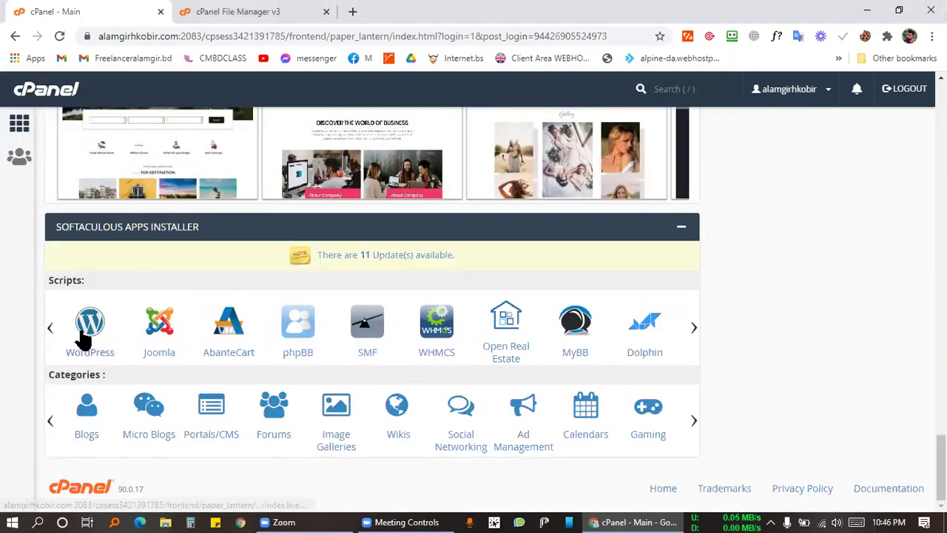
pyautogui.click(302, 11)
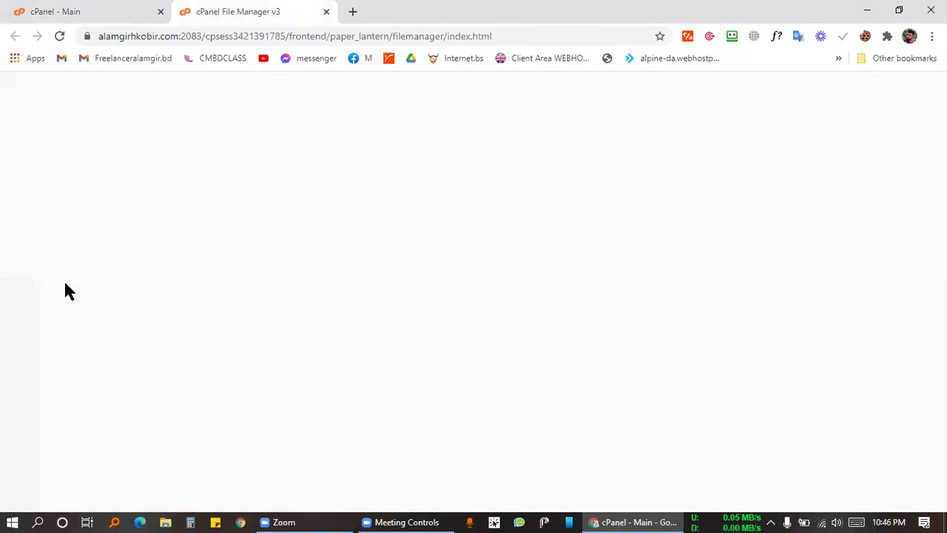
pyautogui.click(74, 11)
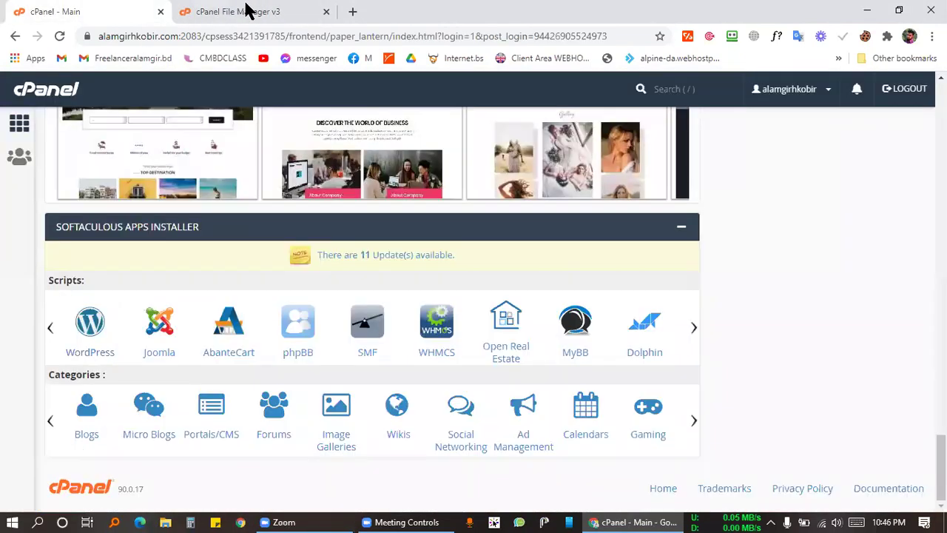
# Cycle browser tabs from File Manager back to the cPanel main dashboard tab.
pyautogui.hotkey('ctrl', 'Tab')
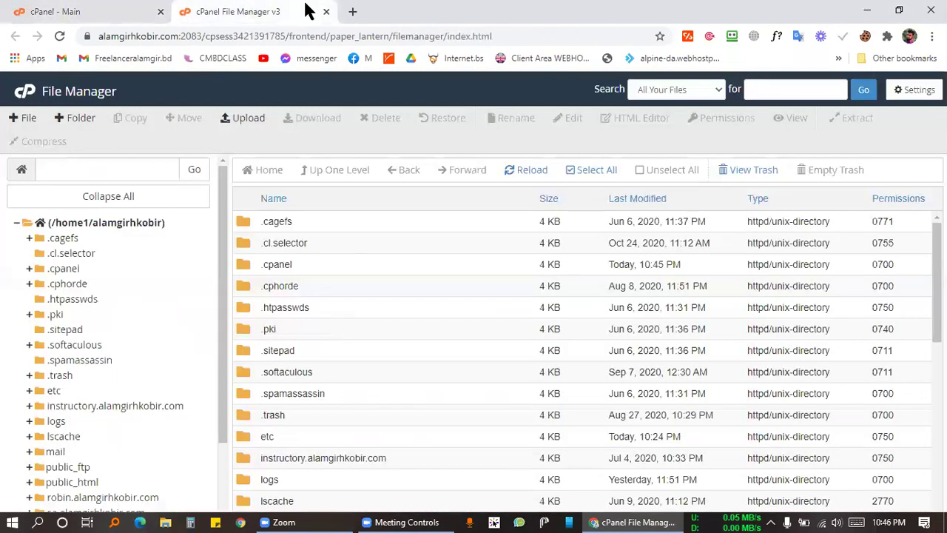
pyautogui.hotkey('ctrl', 'Tab')
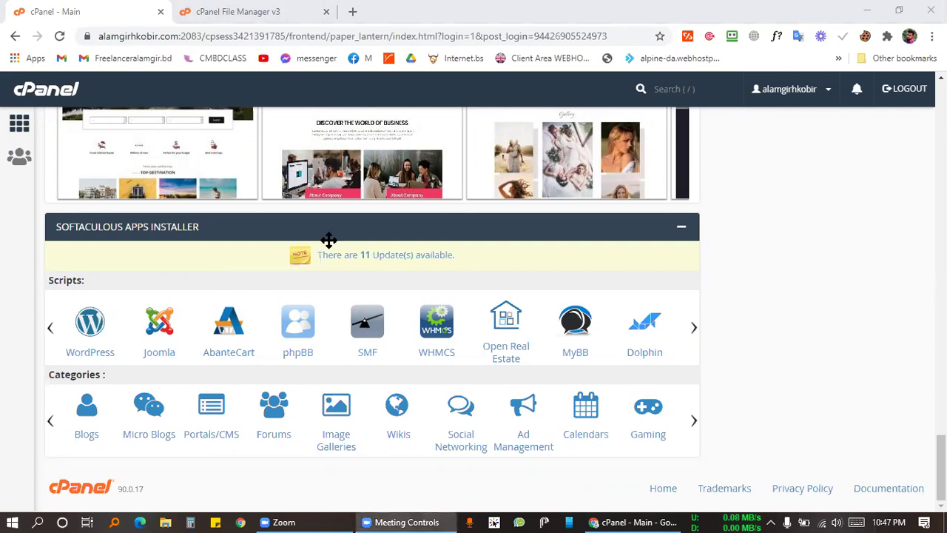
# Scroll through the cPanel home page to browse its tools.
pyautogui.scroll(15, 327, 239)
pyautogui.scroll(-20, 339, 241)
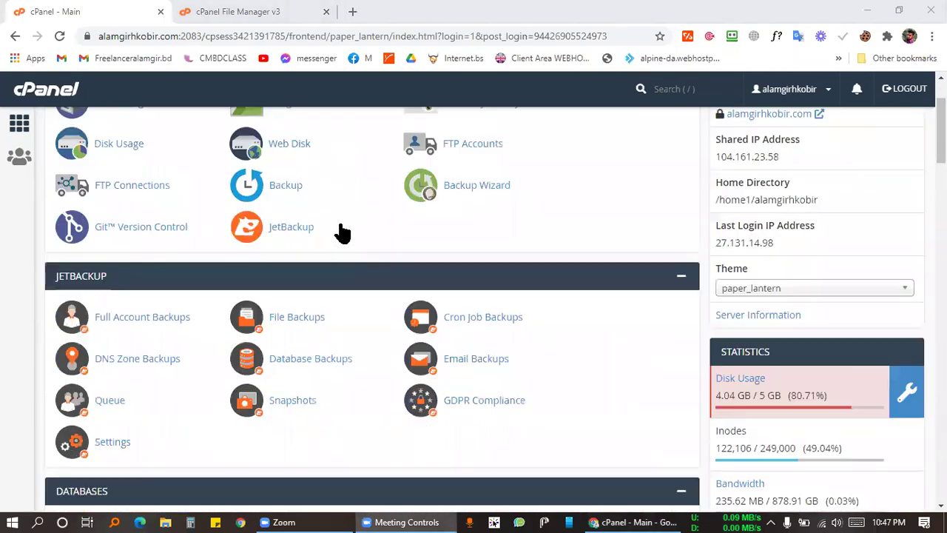
pyautogui.scroll(15, 346, 220)
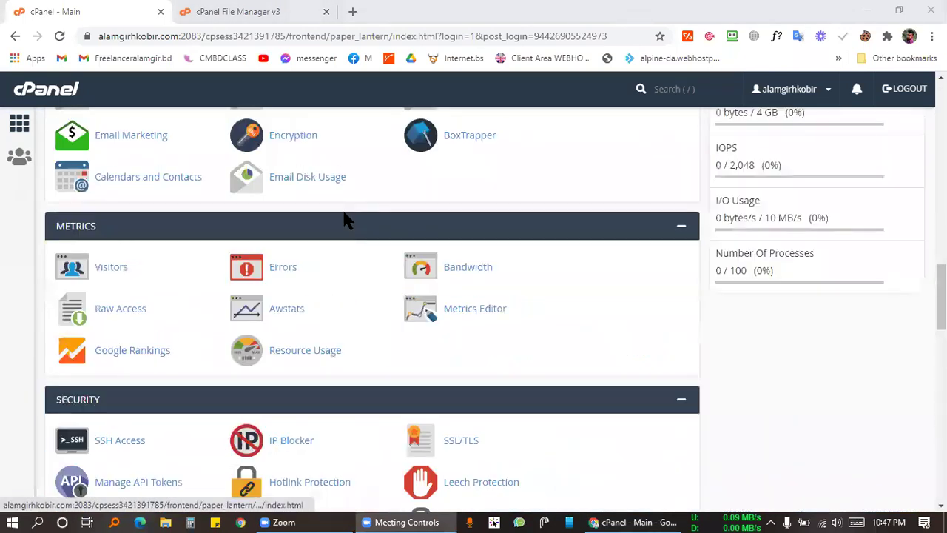
pyautogui.scroll(-4, 268, 289)
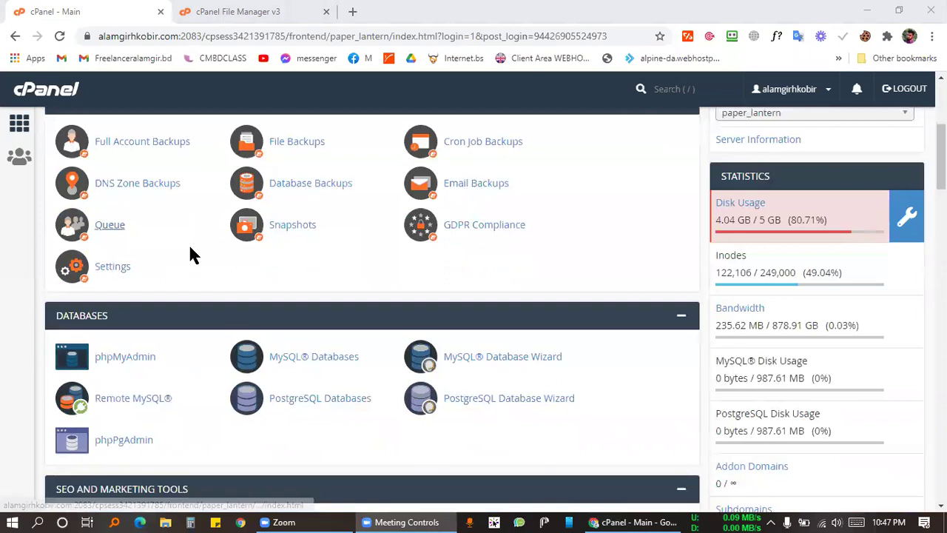
pyautogui.scroll(-2, 207, 274)
pyautogui.scroll(-15, 222, 280)
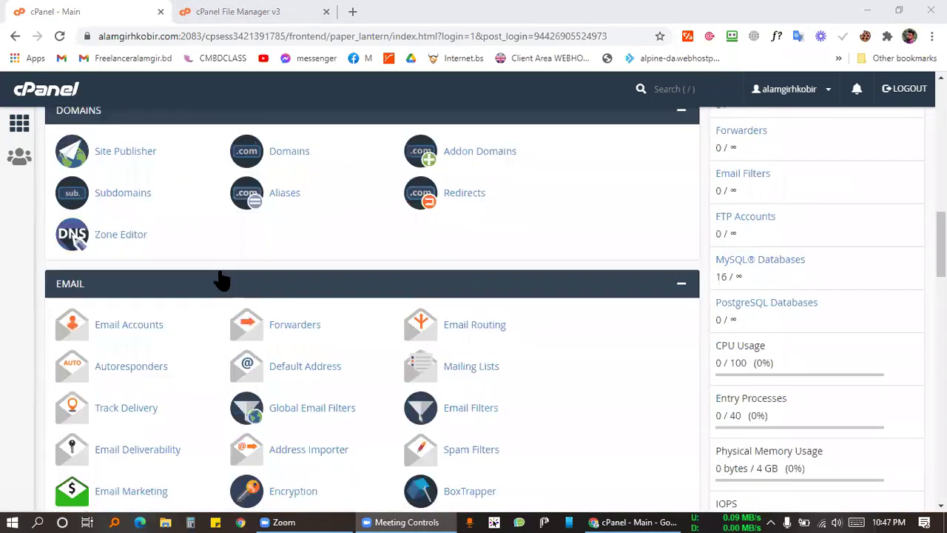
pyautogui.scroll(-10, 222, 280)
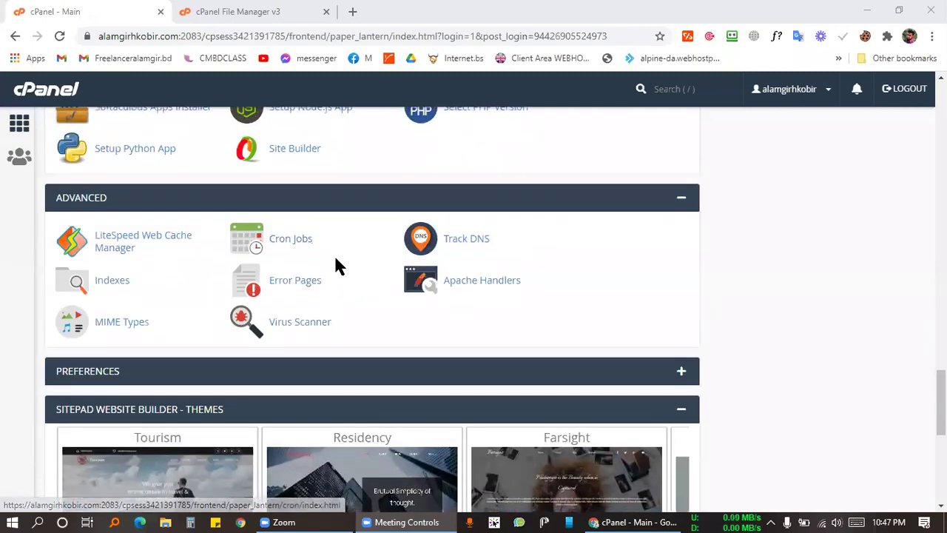
pyautogui.middleClick(349, 232)
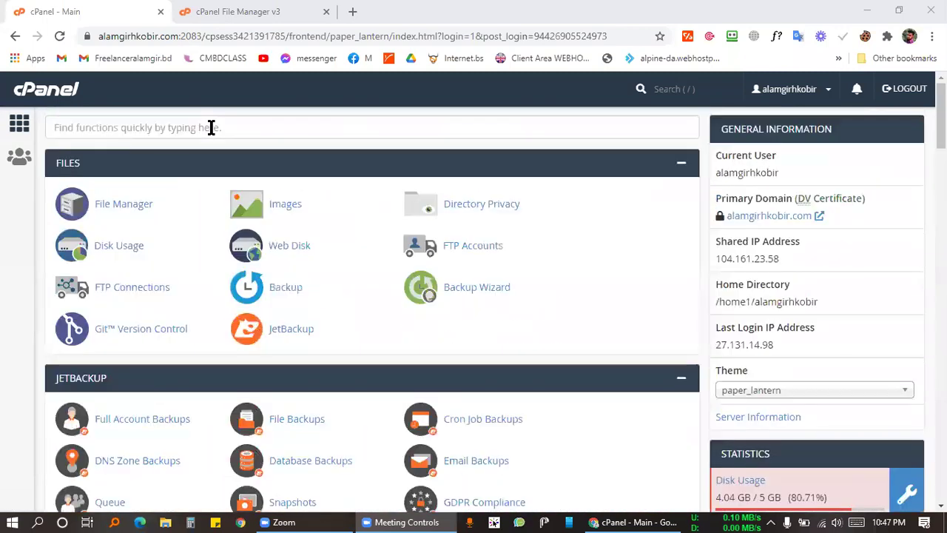
# Search cPanel for 'sub', open Subdomains, then switch to the File Manager tab.
pyautogui.click(211, 128)
pyautogui.write('sub')
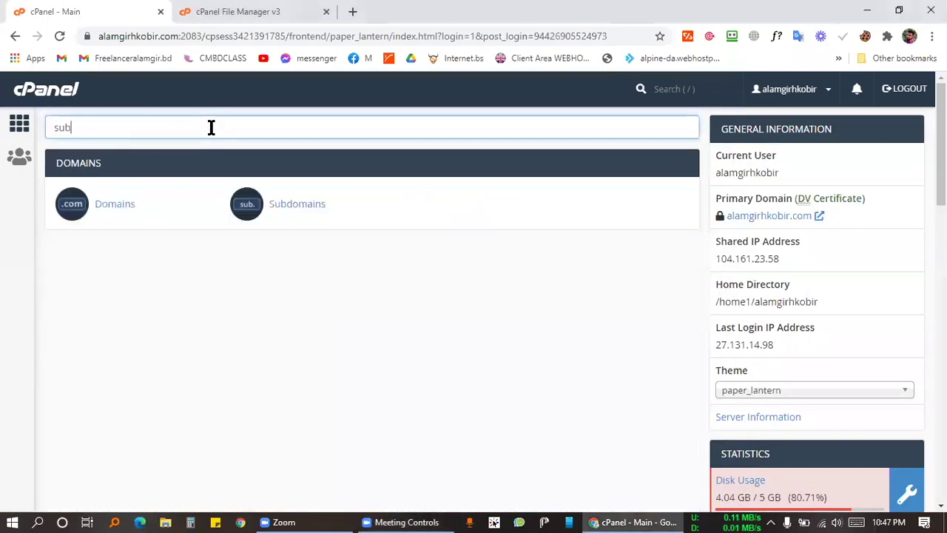
pyautogui.click(280, 210)
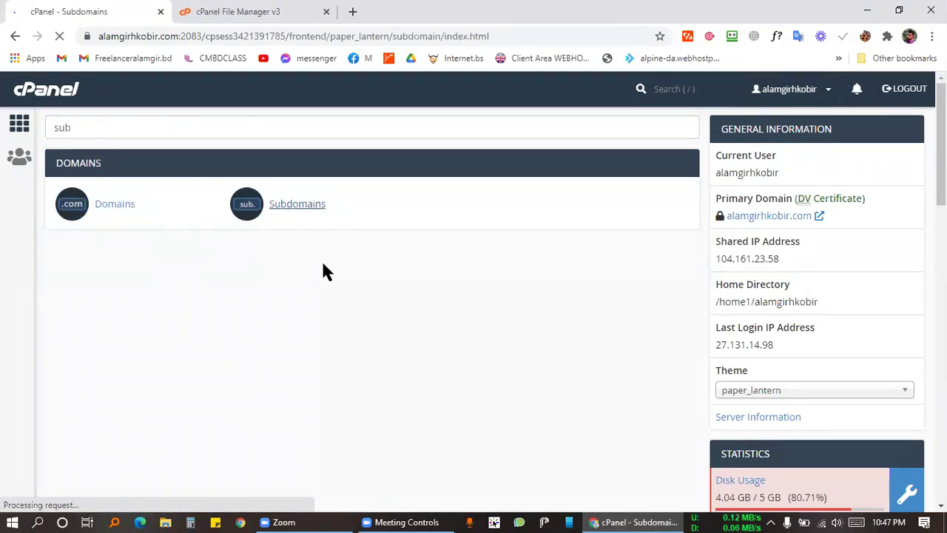
pyautogui.click(222, 11)
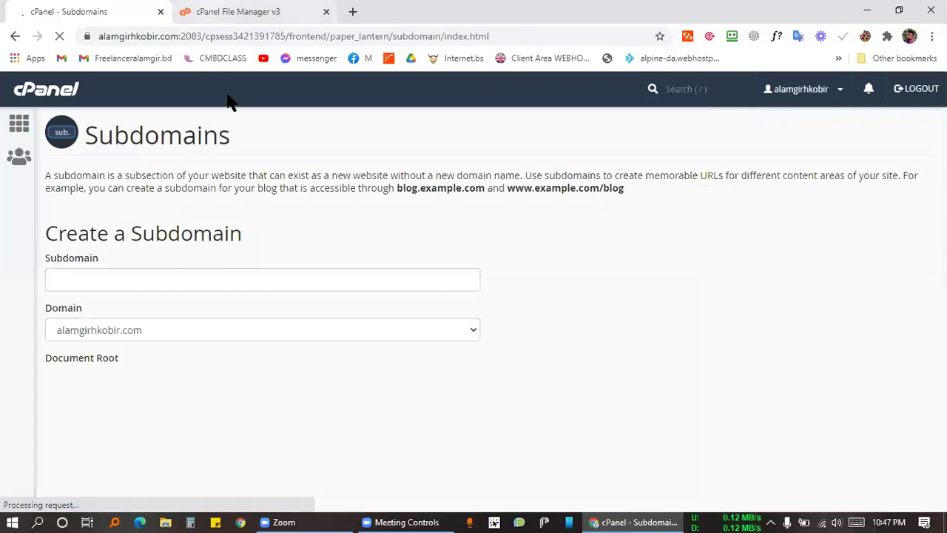
# Edit the File Manager tab's address to alamgirhkobir.com/website without loading it.
pyautogui.click(100, 35)
pyautogui.click(108, 36)
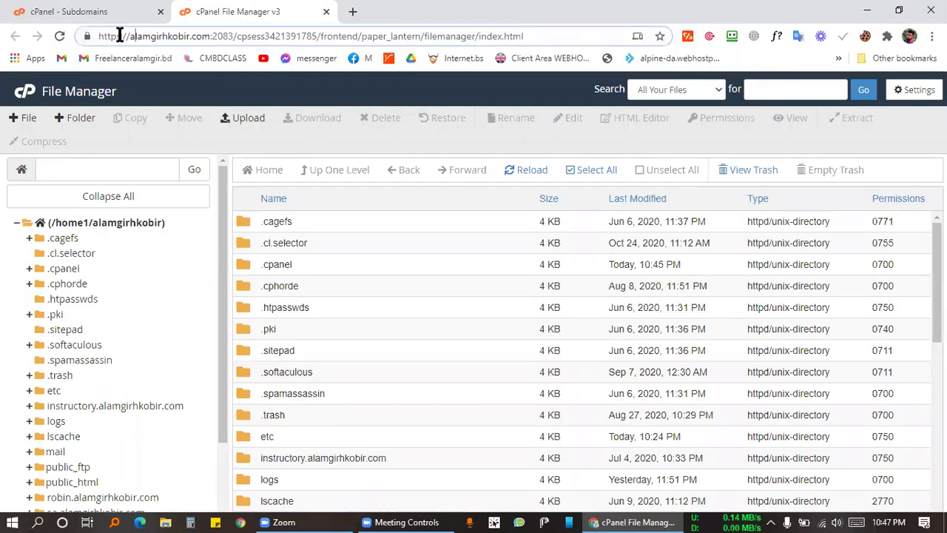
pyautogui.moveTo(128, 35); pyautogui.dragTo(98, 34)
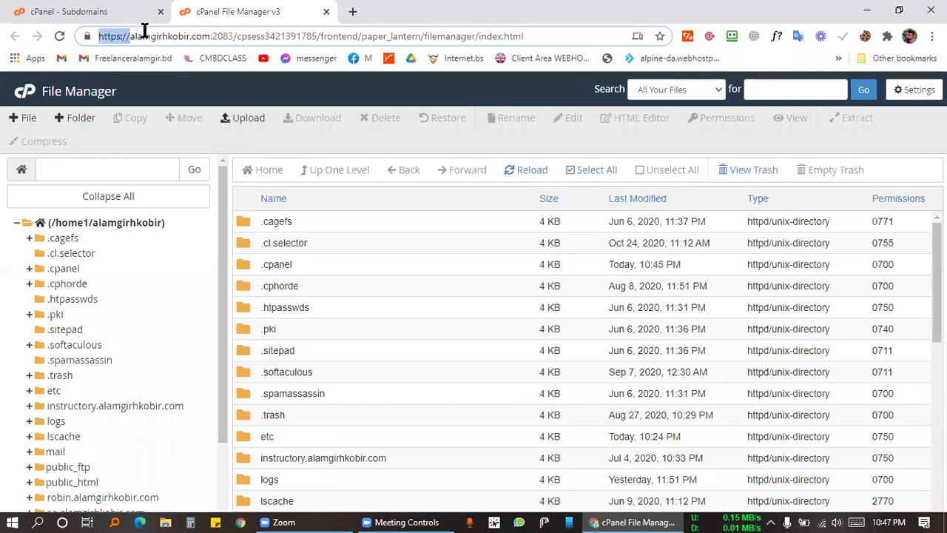
pyautogui.write('website.')
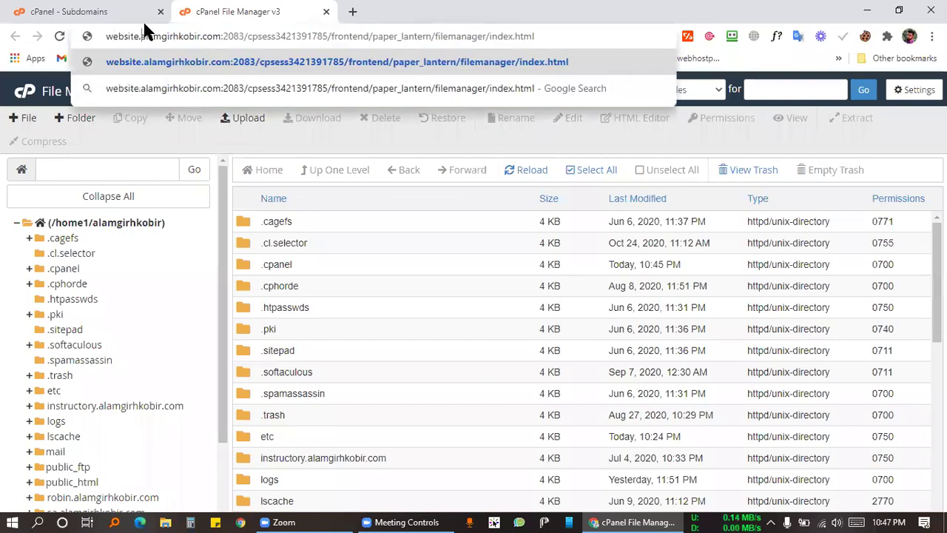
pyautogui.moveTo(221, 34); pyautogui.dragTo(102, 46)
pyautogui.moveTo(145, 36); pyautogui.dragTo(98, 37)
pyautogui.press('BackSpace')
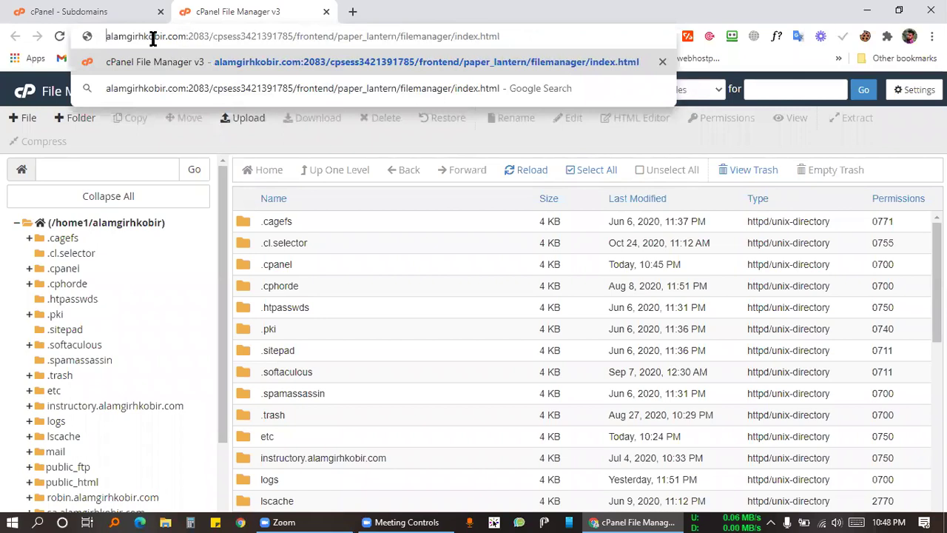
pyautogui.click(188, 36)
pyautogui.hotkey('shift', 'End')
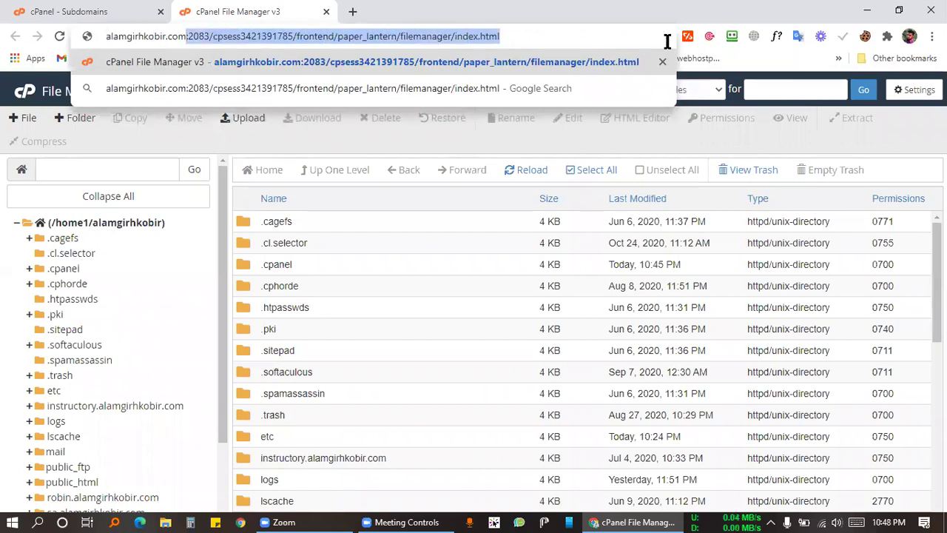
pyautogui.write('/website')
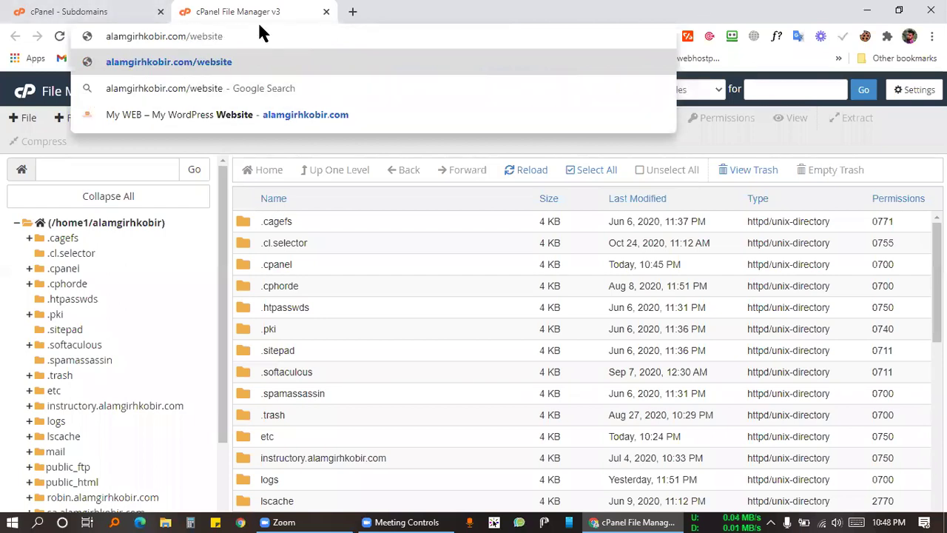
# Create the cmbd77 subdomain with its auto-filled document root, then return to cPanel home.
pyautogui.click(4, 10)
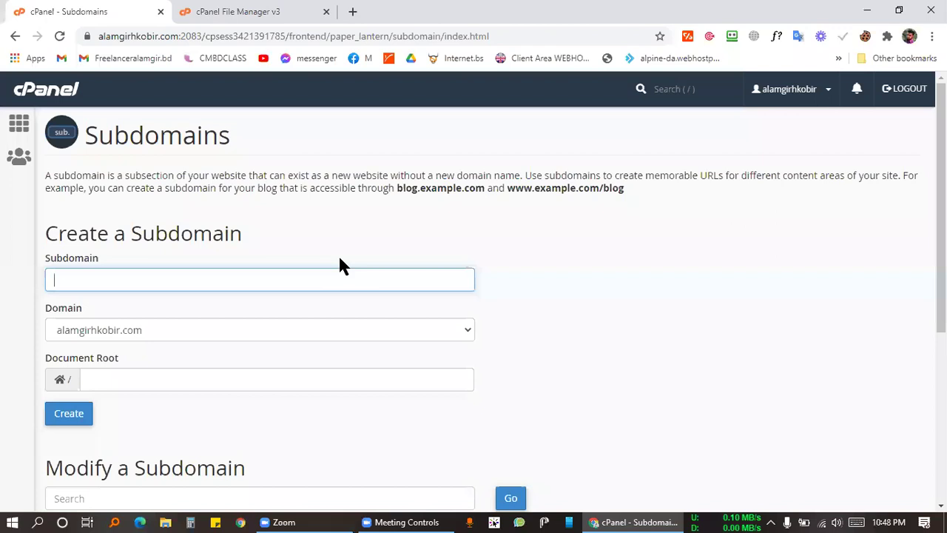
pyautogui.write('cmbd77')
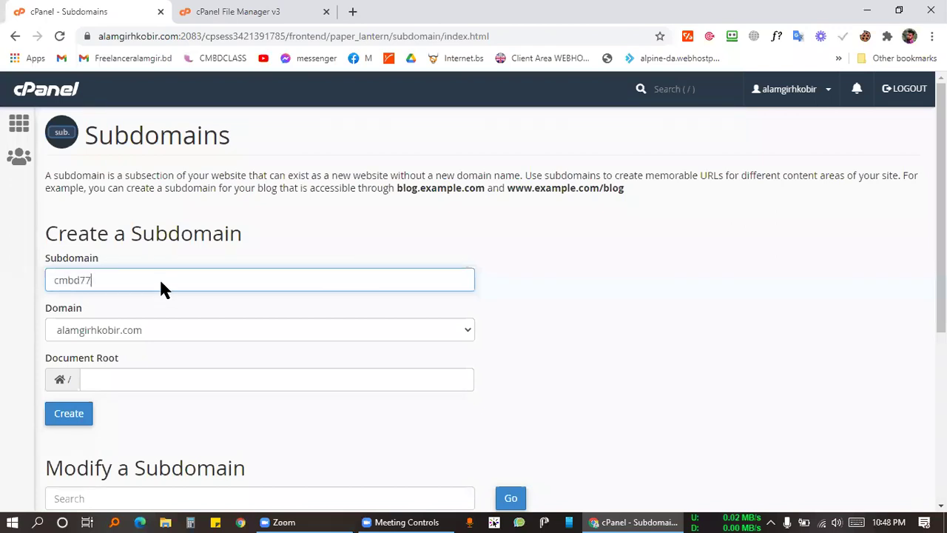
pyautogui.click(218, 179)
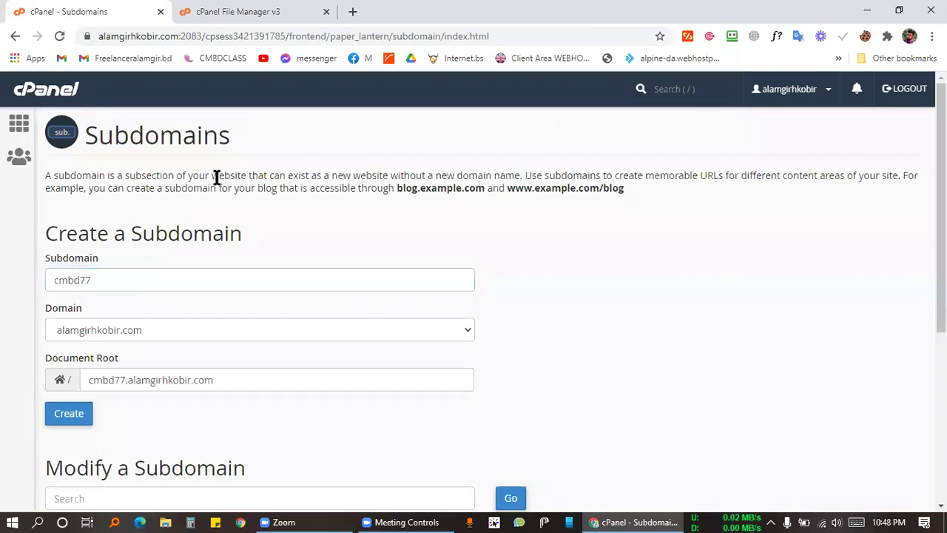
pyautogui.click(69, 416)
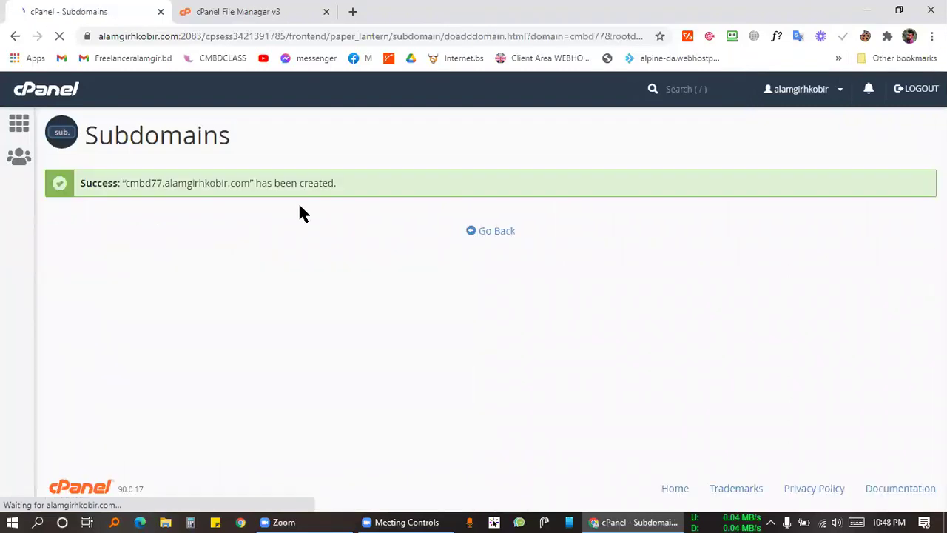
pyautogui.click(480, 234)
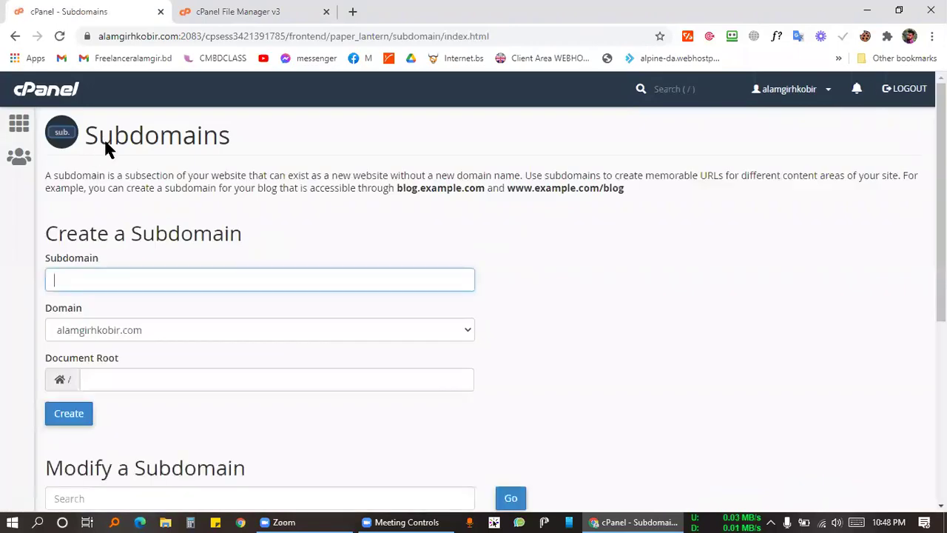
pyautogui.click(41, 96)
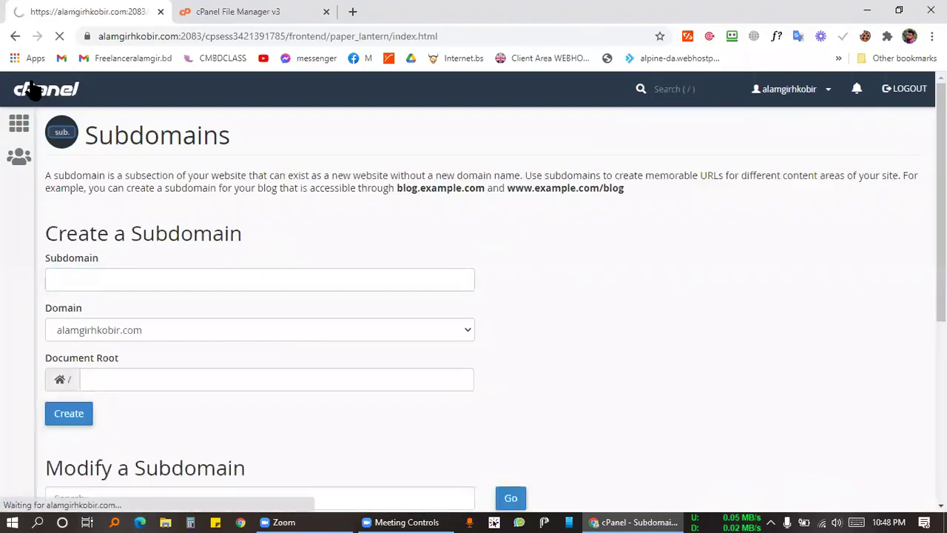
# Open the Softaculous WordPress installer page from the cPanel home.
pyautogui.scroll(-8, 152, 281)
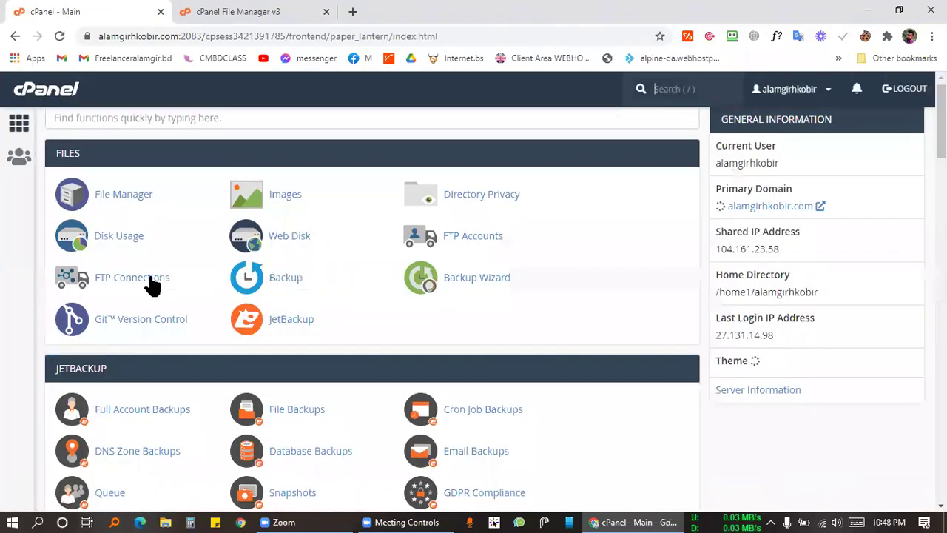
pyautogui.scroll(-14, 100, 363)
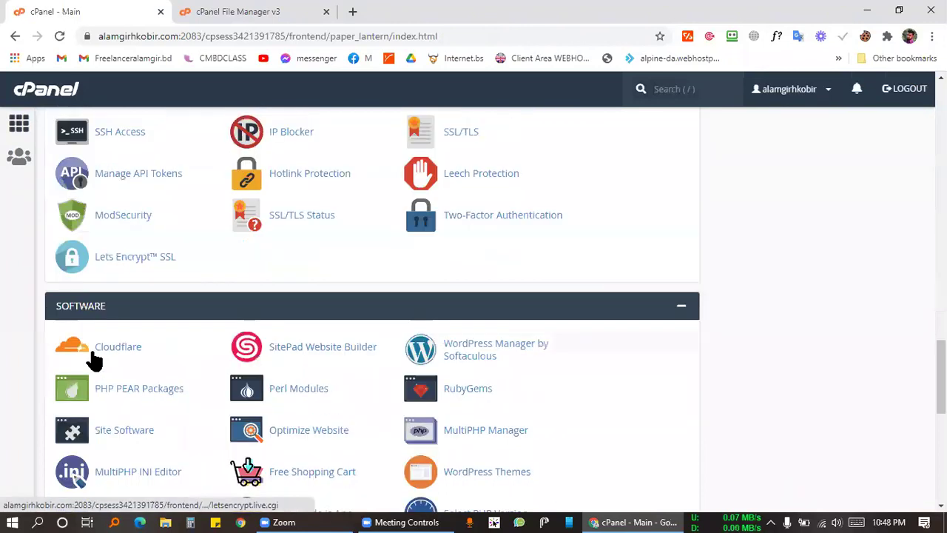
pyautogui.press('F5')
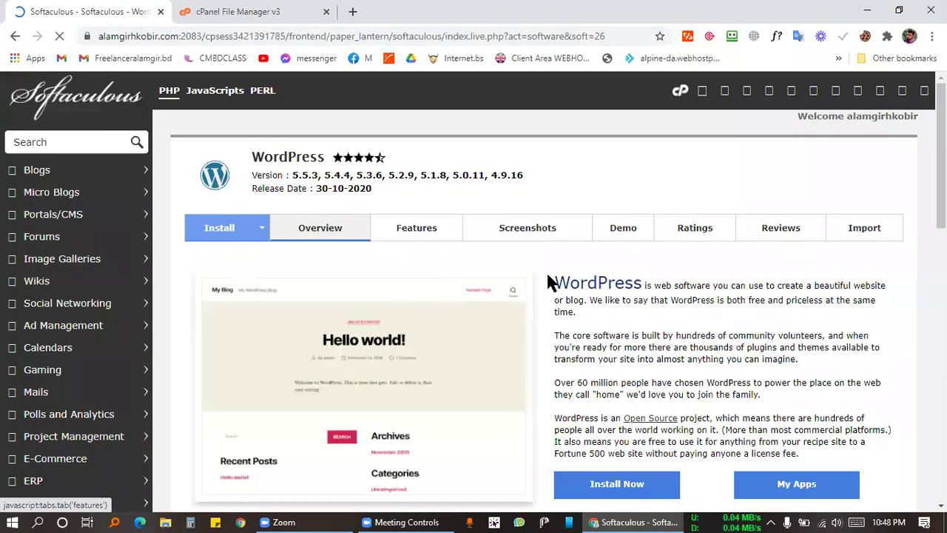
# Open the WordPress install form and enter 'cmbdcl' as the install directory.
pyautogui.scroll(-2, 725, 231)
pyautogui.click(822, 238)
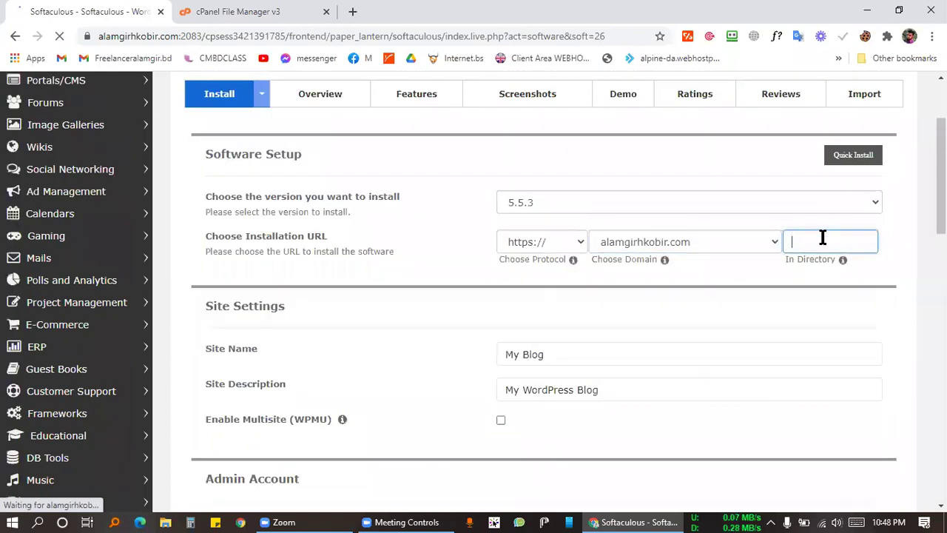
pyautogui.write('website')
pyautogui.hotkey('ctrl', 'a')
pyautogui.write('cmbdcl')
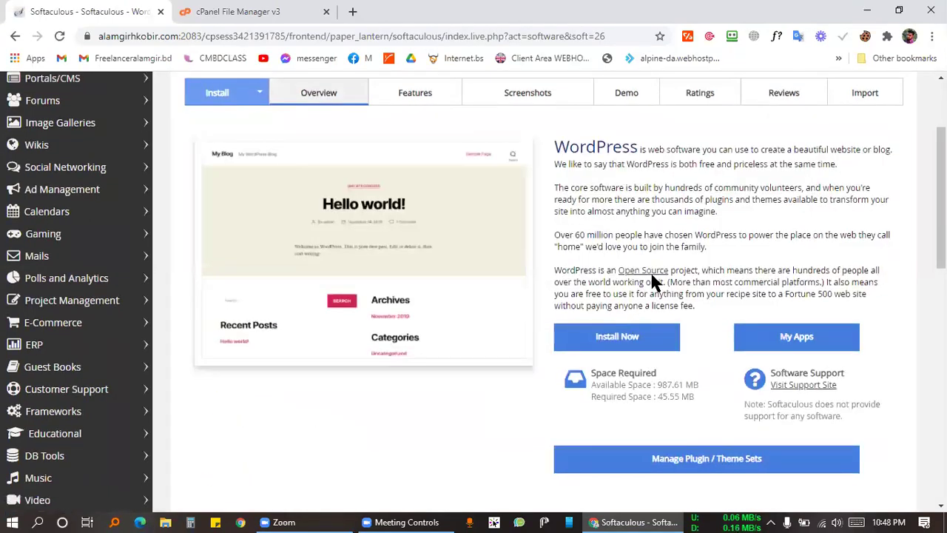
pyautogui.scroll(-5, 651, 272)
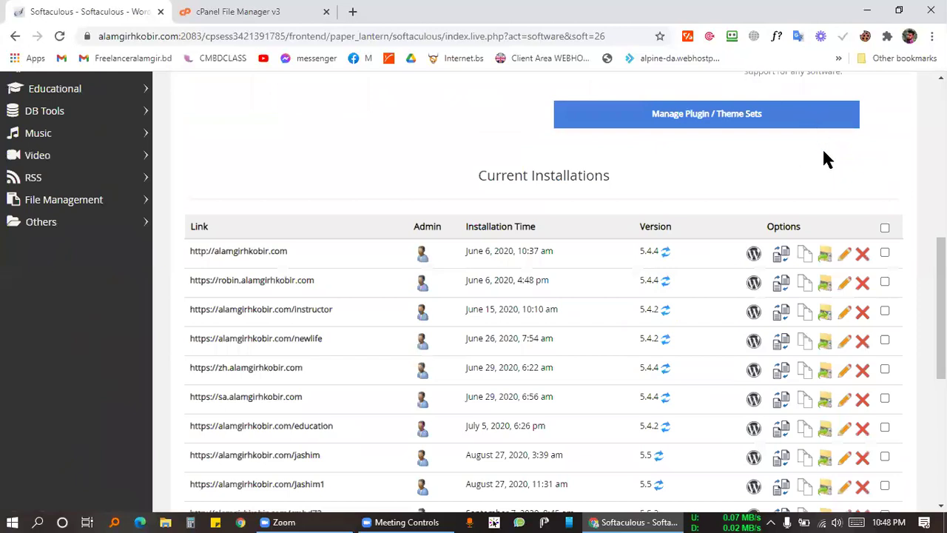
pyautogui.scroll(-4, 824, 152)
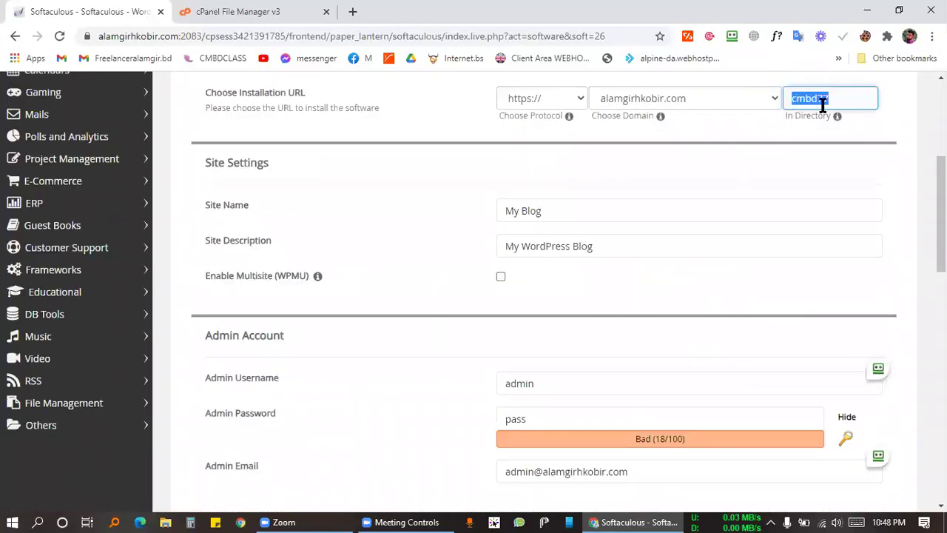
# Install on cmbd77.alamgirhkobir.com with an empty directory and site name 'CMBD 77'.
pyautogui.press('BackSpace')
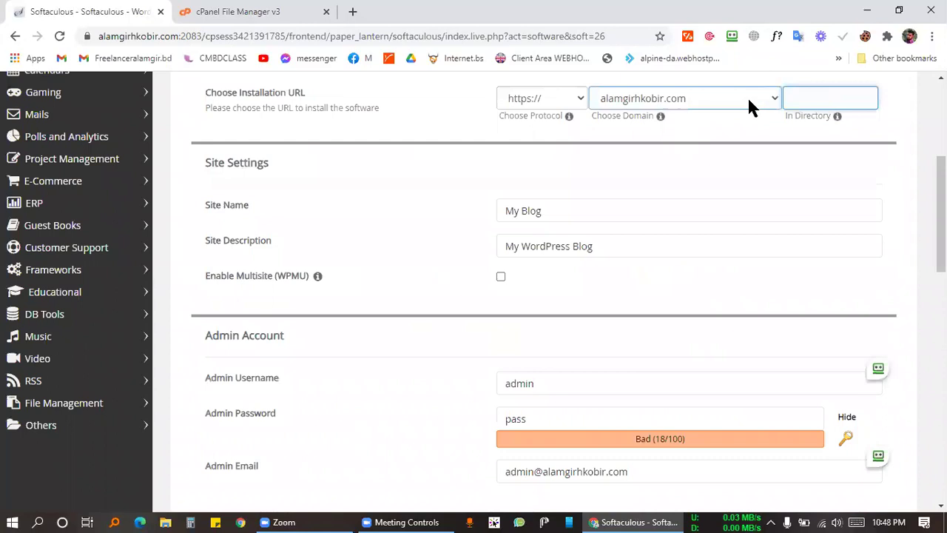
pyautogui.click(749, 101)
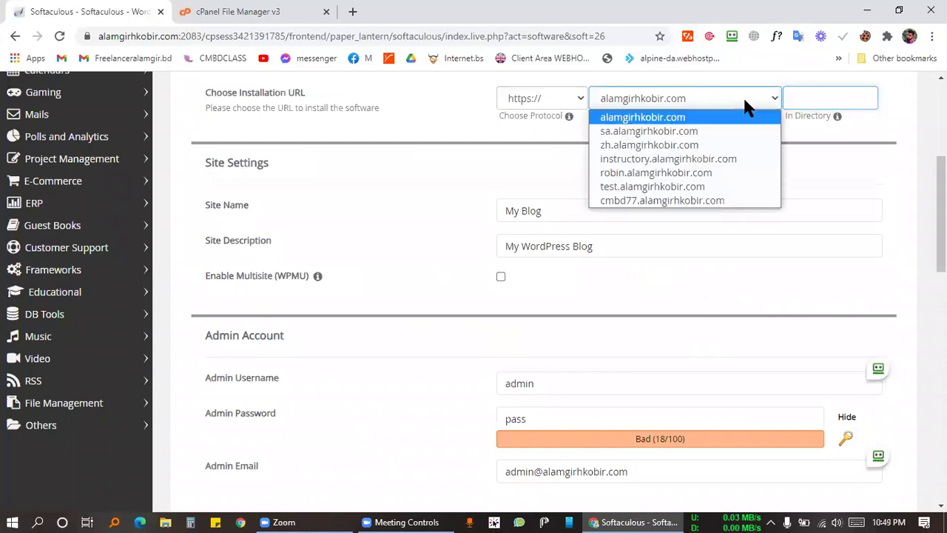
pyautogui.click(632, 201)
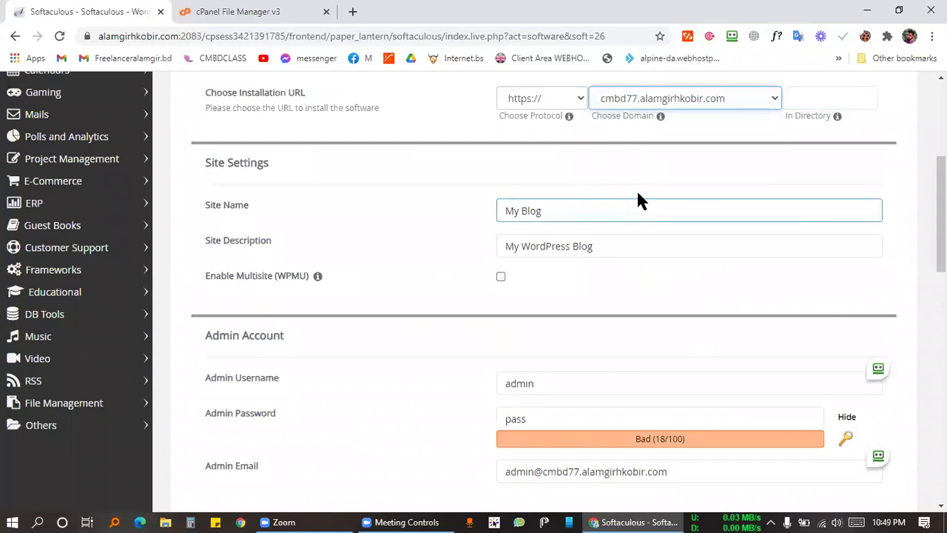
pyautogui.moveTo(582, 212); pyautogui.dragTo(451, 208)
pyautogui.write('CMBD 777')
pyautogui.press('BackSpace')
pyautogui.click(394, 150)
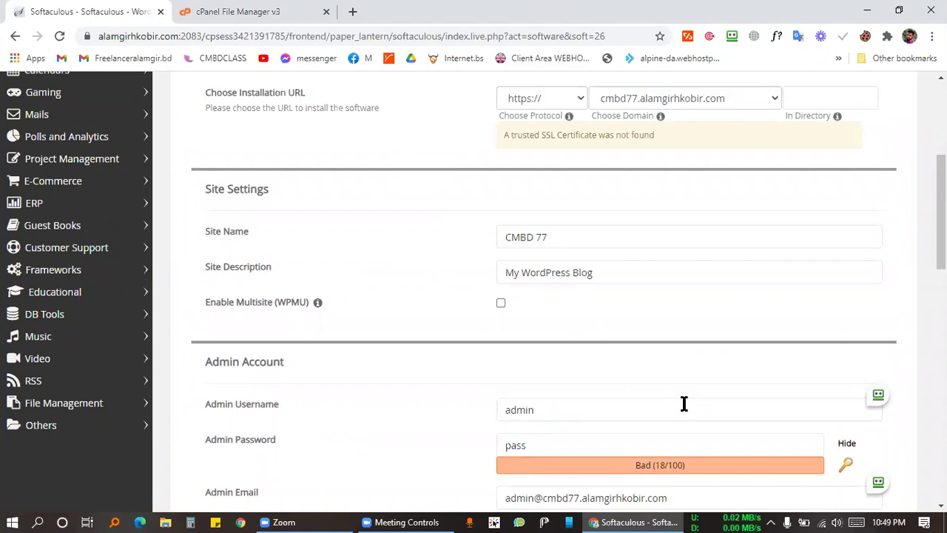
# Review the default admin username and password values.
pyautogui.scroll(-2, 562, 244)
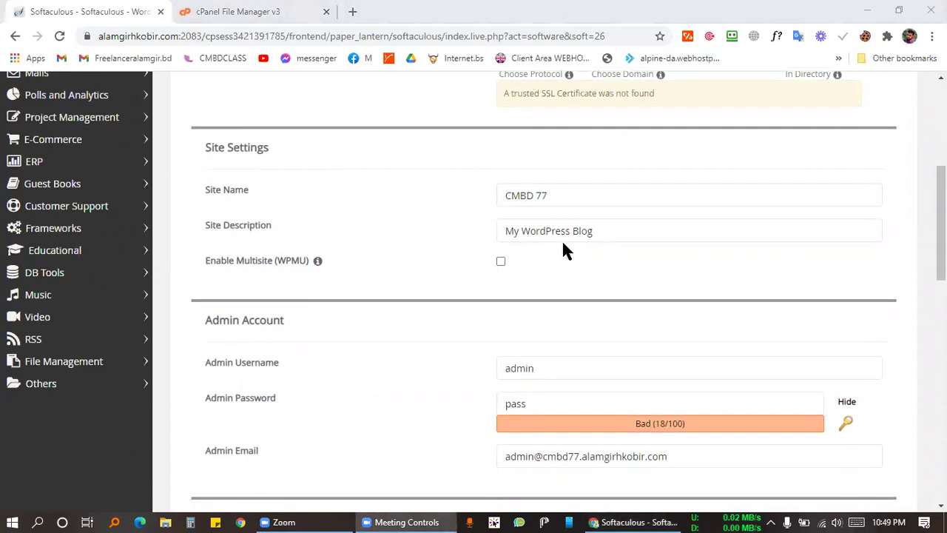
pyautogui.doubleClick(517, 271)
pyautogui.doubleClick(516, 304)
pyautogui.scroll(-2, 416, 269)
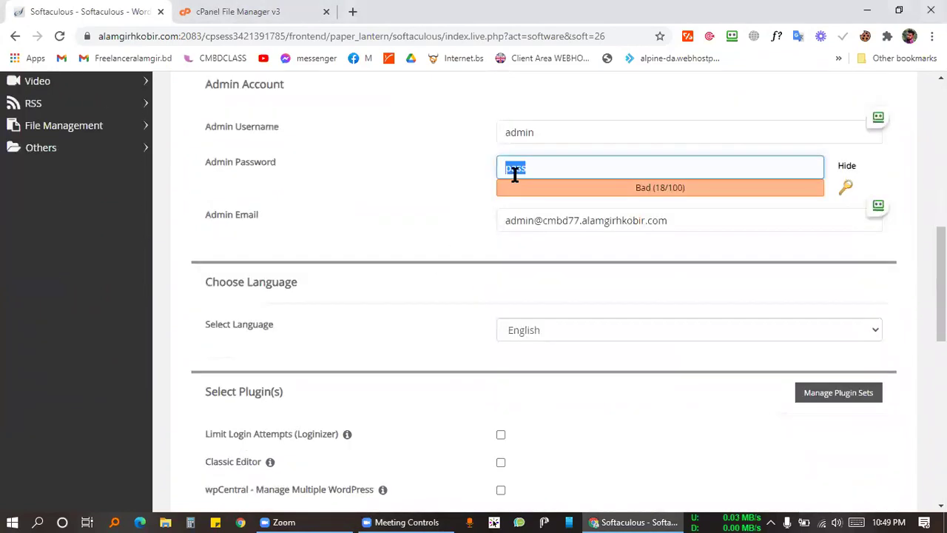
pyautogui.click(514, 166)
pyautogui.click(450, 158)
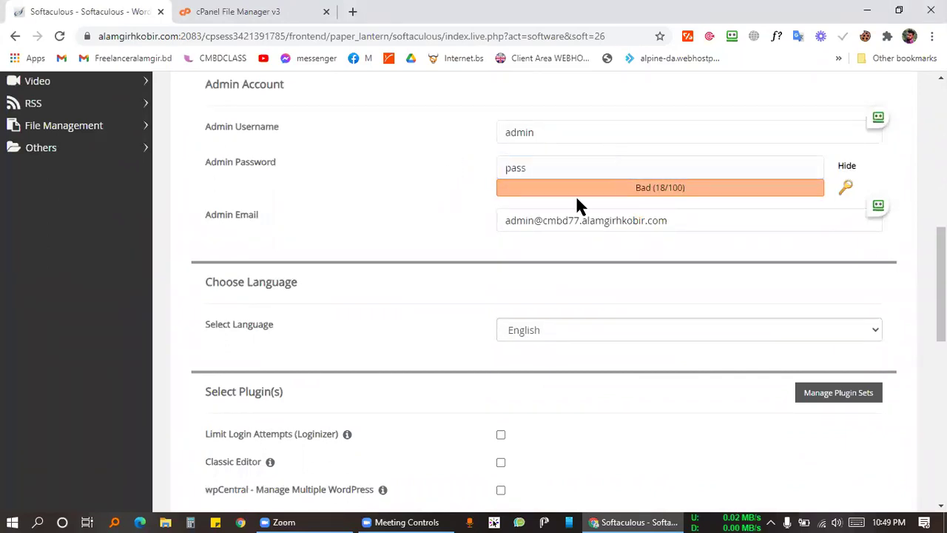
# Change the admin e-mail to a Gmail address.
pyautogui.moveTo(712, 218); pyautogui.dragTo(198, 220)
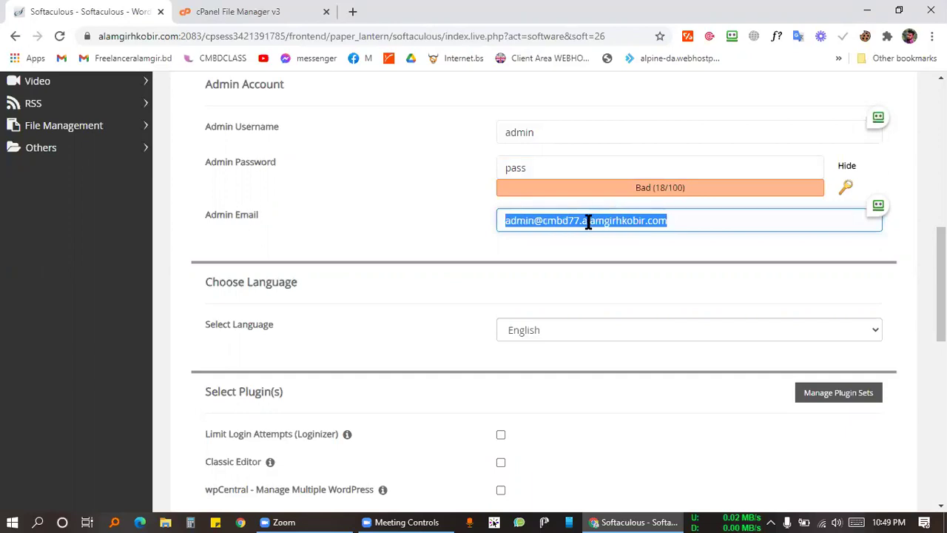
pyautogui.click(626, 222)
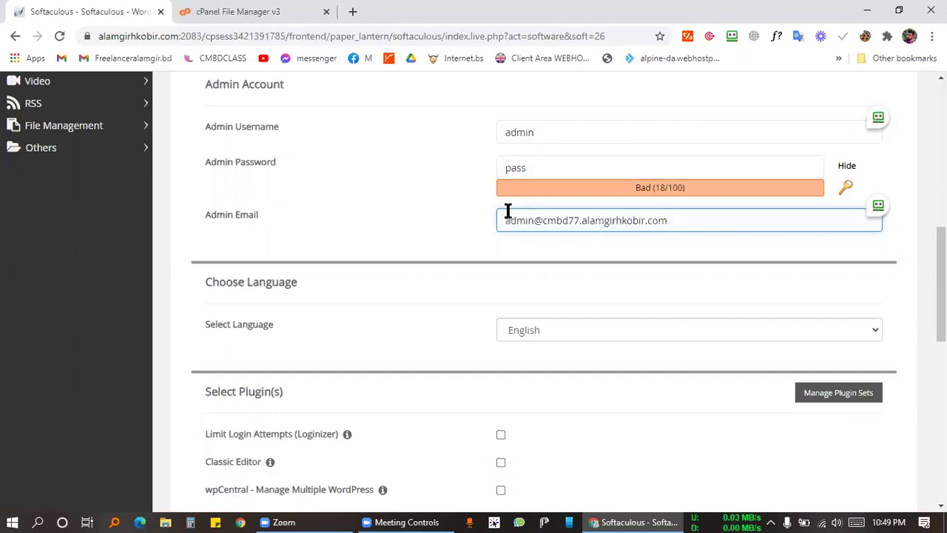
pyautogui.moveTo(502, 219); pyautogui.dragTo(698, 219)
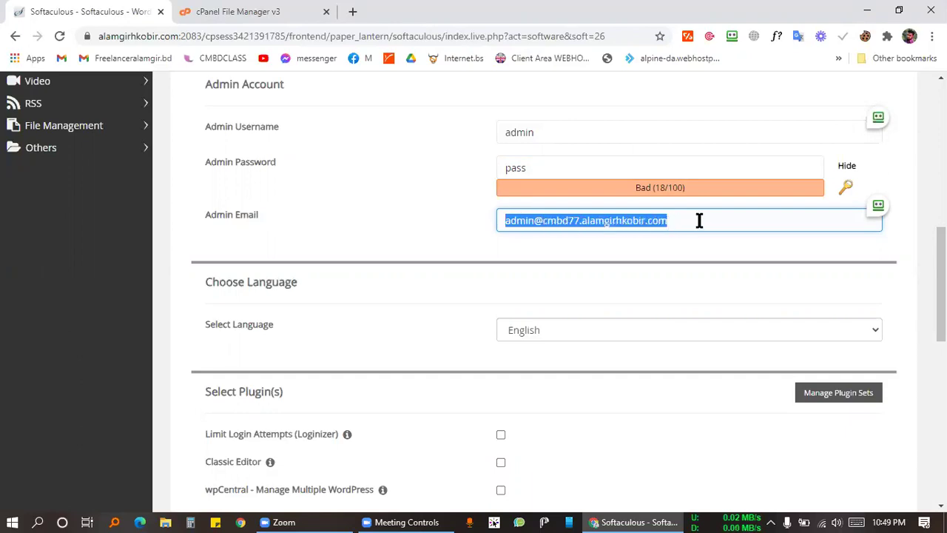
pyautogui.click(681, 218)
pyautogui.moveTo(581, 220); pyautogui.dragTo(419, 220)
pyautogui.press('BackSpace')
pyautogui.write('@gmail')
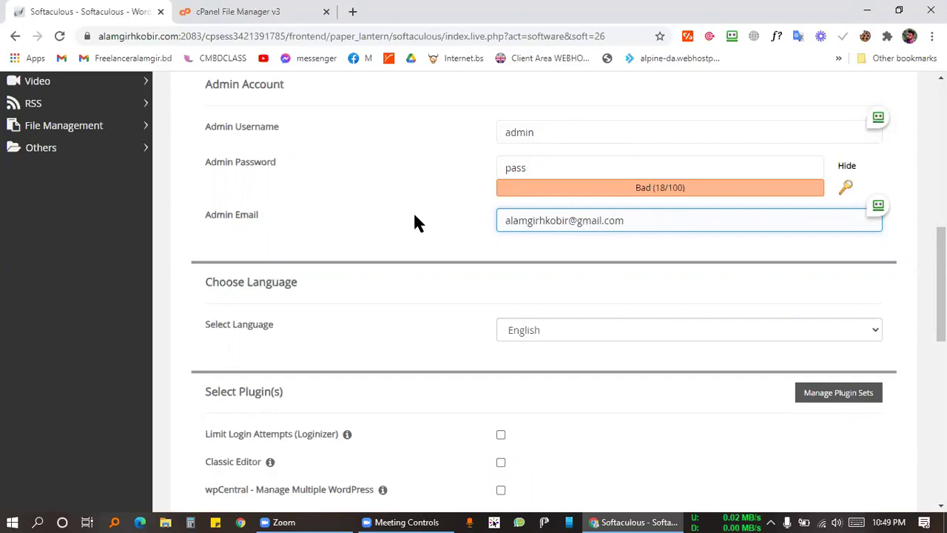
pyautogui.moveTo(635, 215); pyautogui.dragTo(503, 216)
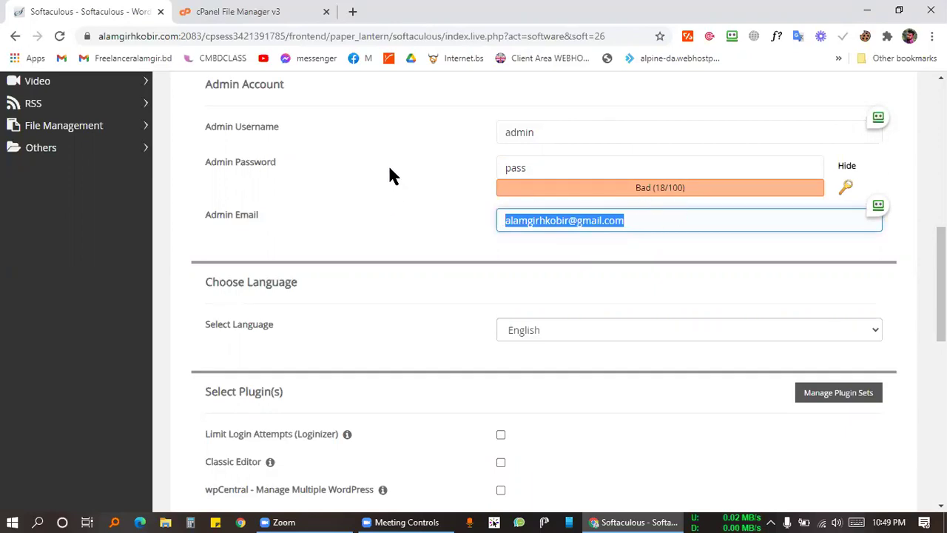
pyautogui.click(526, 220)
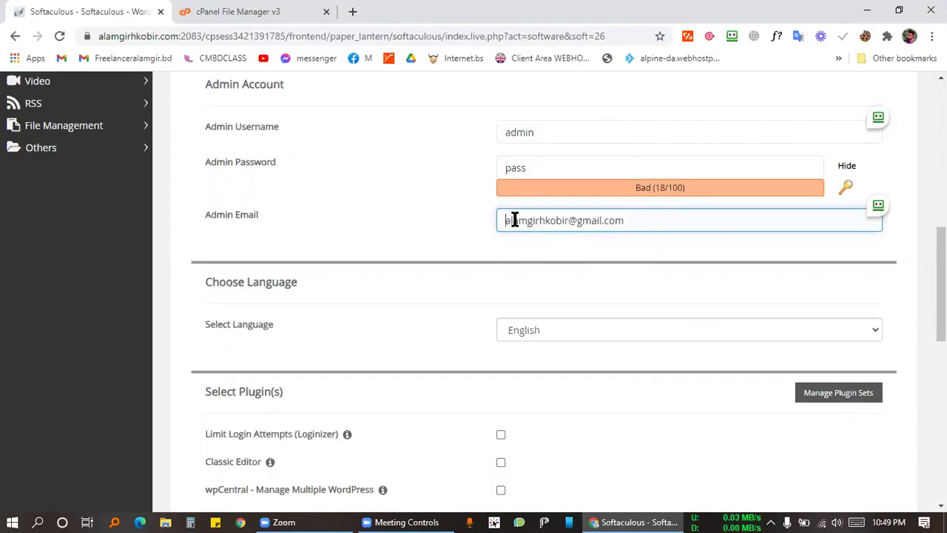
pyautogui.moveTo(509, 219); pyautogui.dragTo(608, 230)
pyautogui.click(656, 227)
# Start the WordPress installation from the bottom of the form.
pyautogui.scroll(-2, 427, 255)
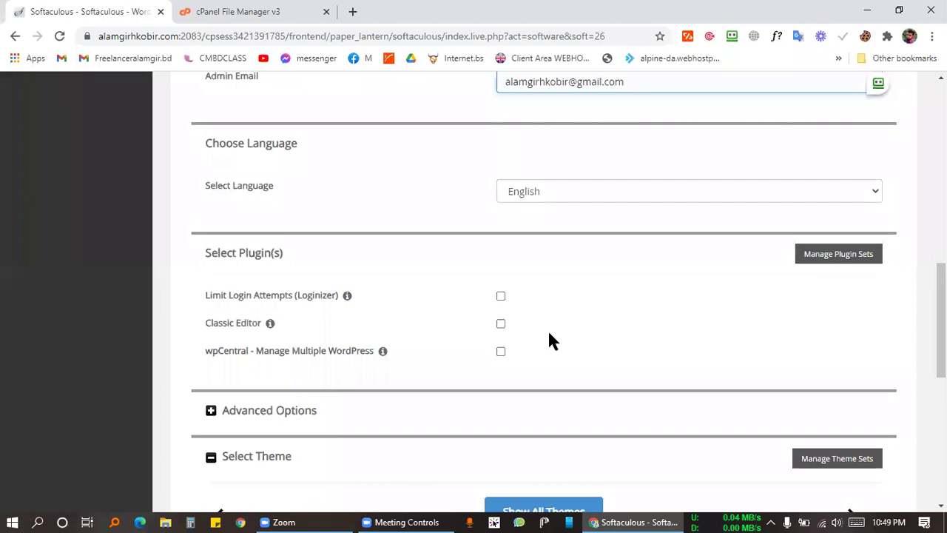
pyautogui.scroll(-7, 548, 342)
pyautogui.scroll(2, 467, 338)
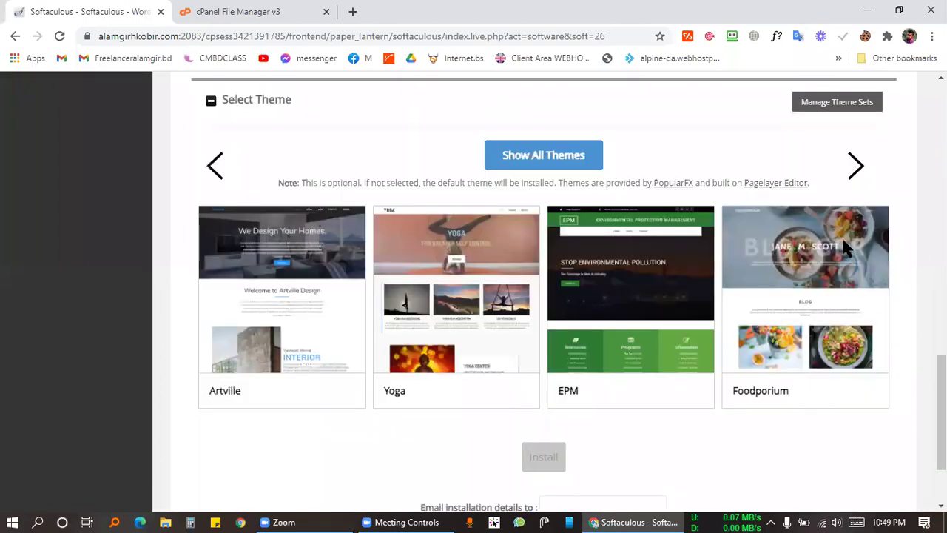
pyautogui.click(807, 242)
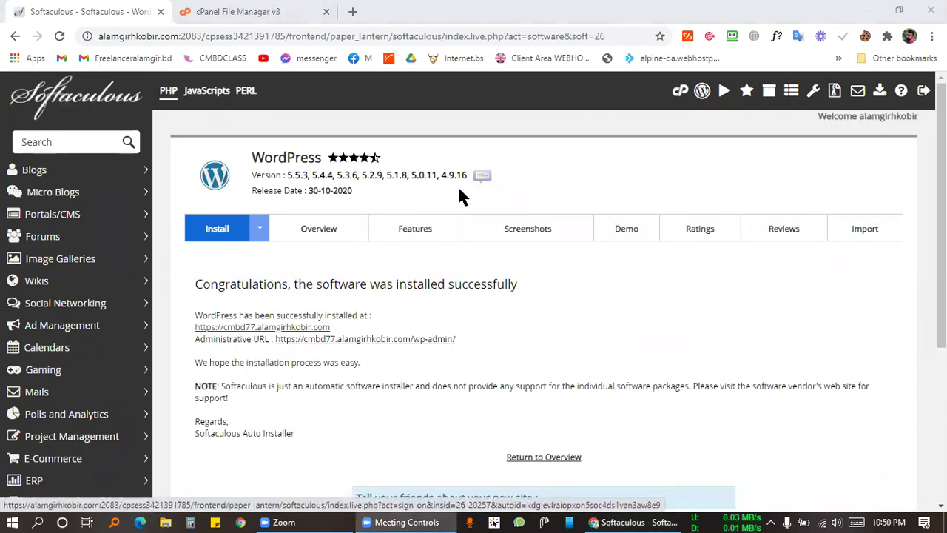
pyautogui.scroll(-2, 751, 426)
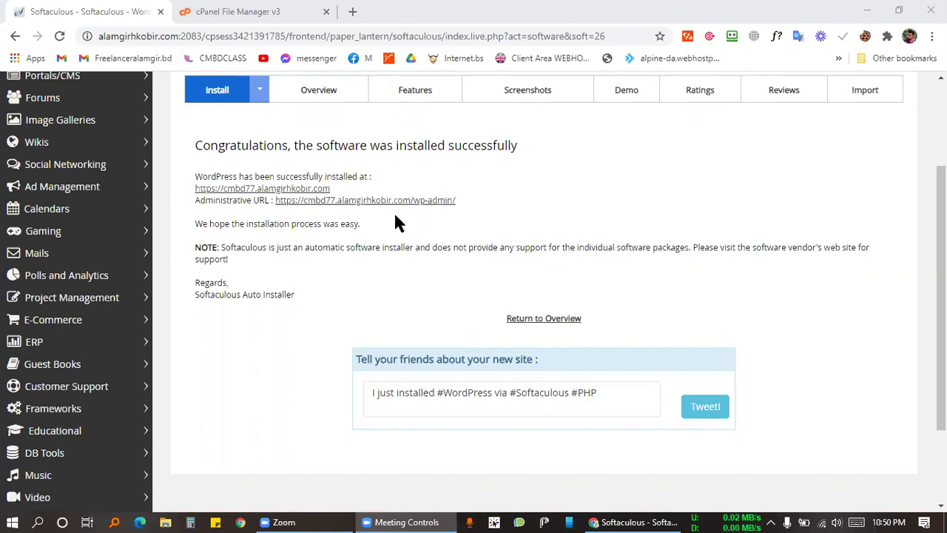
# Open the new site's /wp-admin/ URL in a background tab and check it.
pyautogui.middleClick(362, 201)
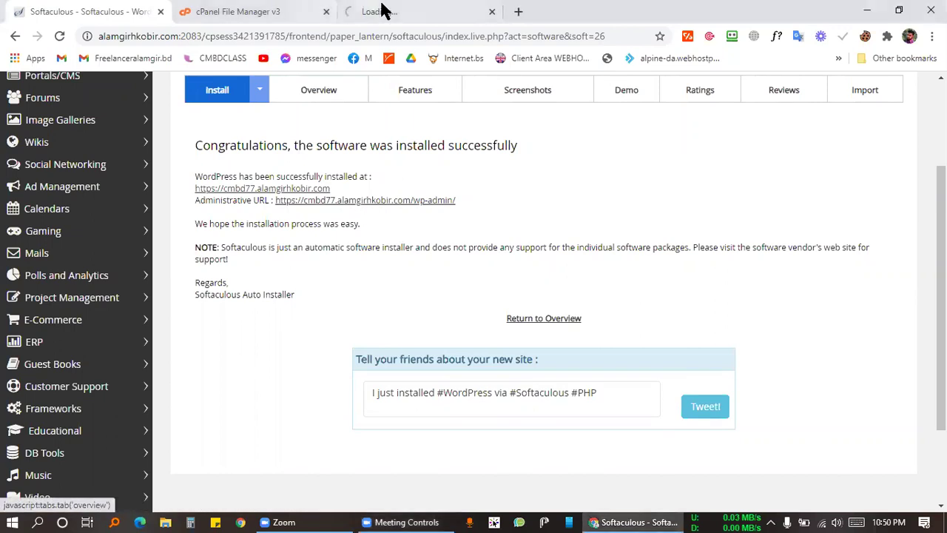
pyautogui.click(382, 10)
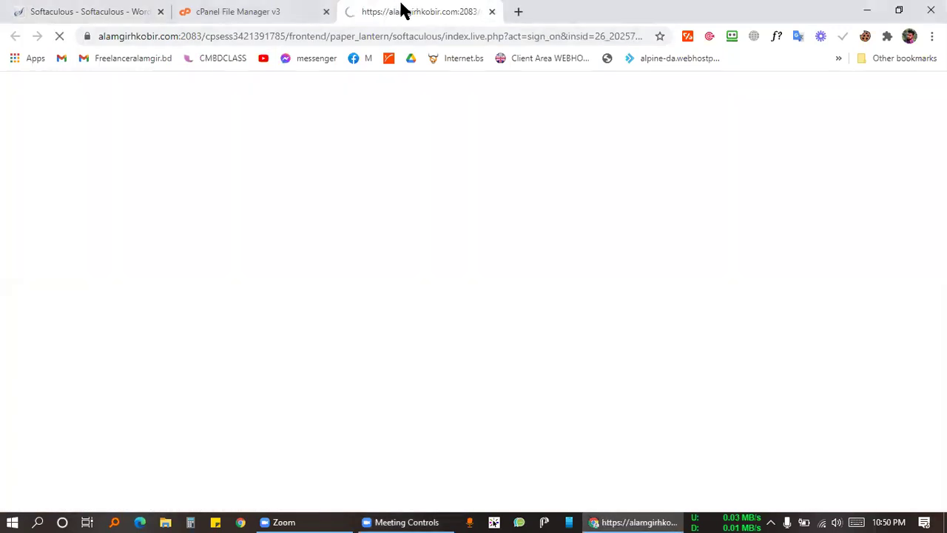
pyautogui.click(112, 9)
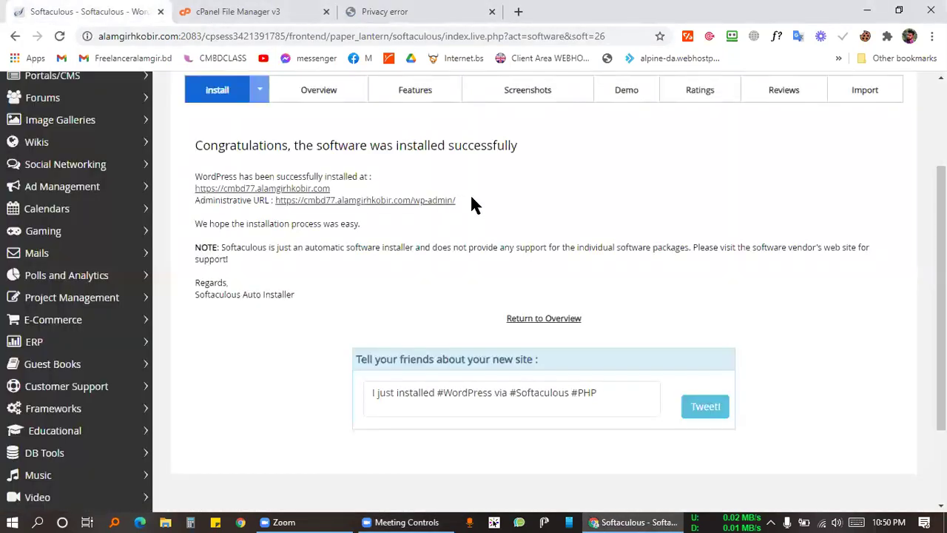
# Try the admin URL in incognito, hit the certificate error, then return to File Manager.
pyautogui.moveTo(278, 211); pyautogui.dragTo(275, 207)
pyautogui.rightClick(283, 198)
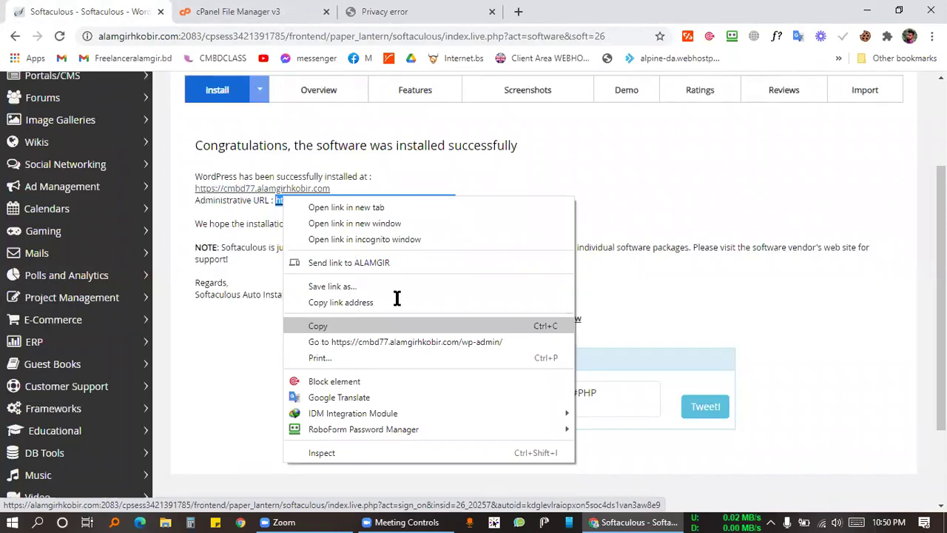
pyautogui.press('g')
pyautogui.click(306, 348)
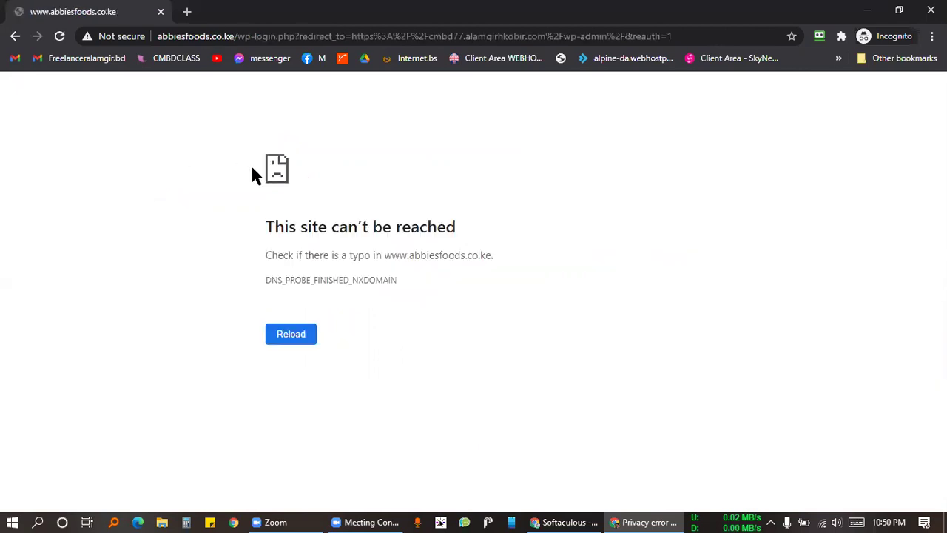
pyautogui.click(15, 35)
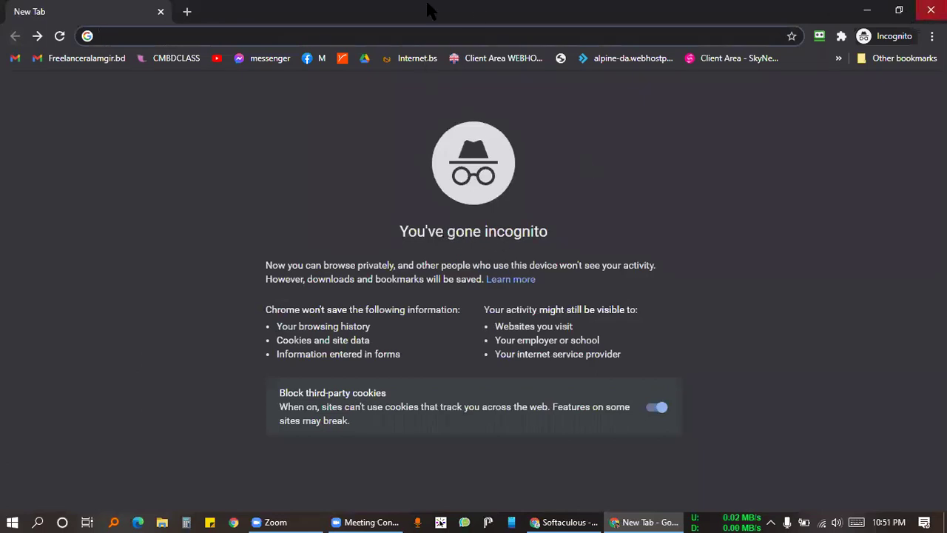
pyautogui.hotkey('alt', 'F4')
pyautogui.hotkey('ctrl', '3')
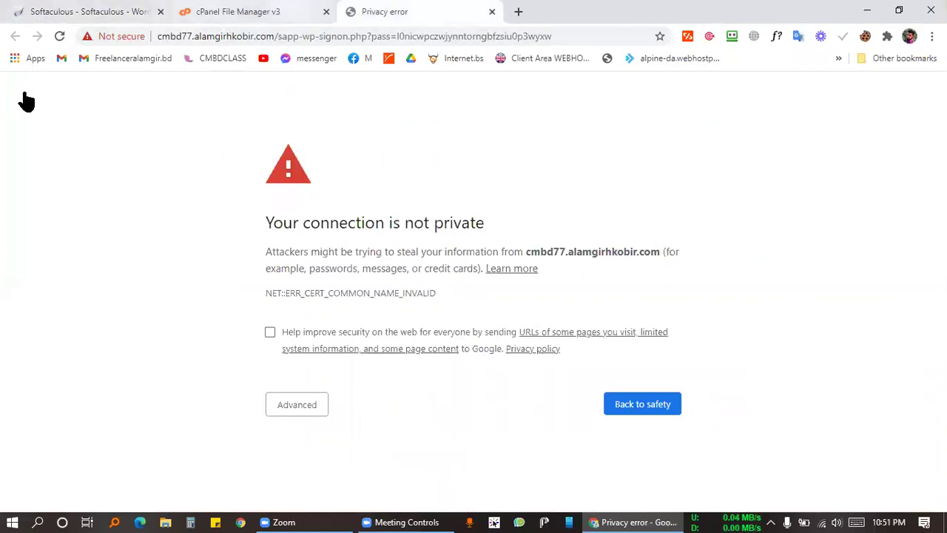
pyautogui.click(237, 11)
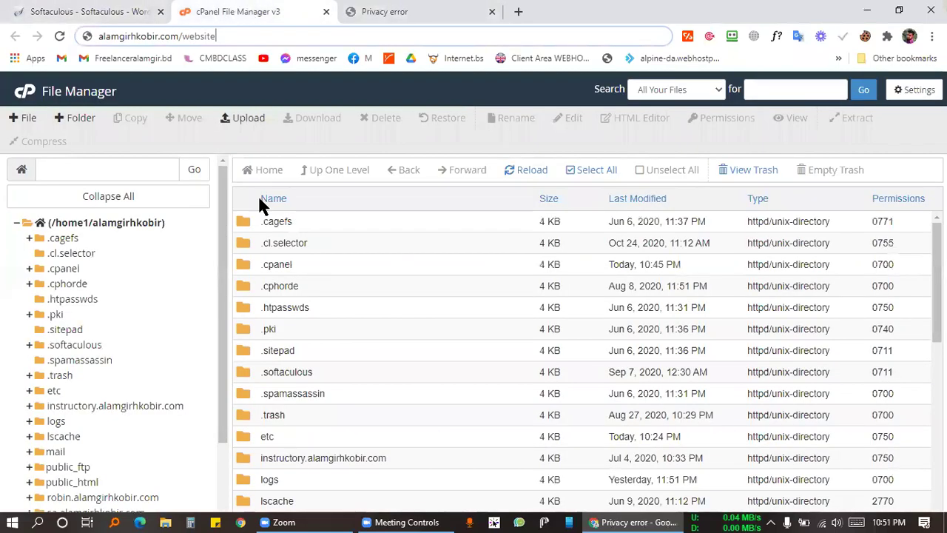
# Load the cPanel home page and open SSL/TLS Status.
pyautogui.press('Return')
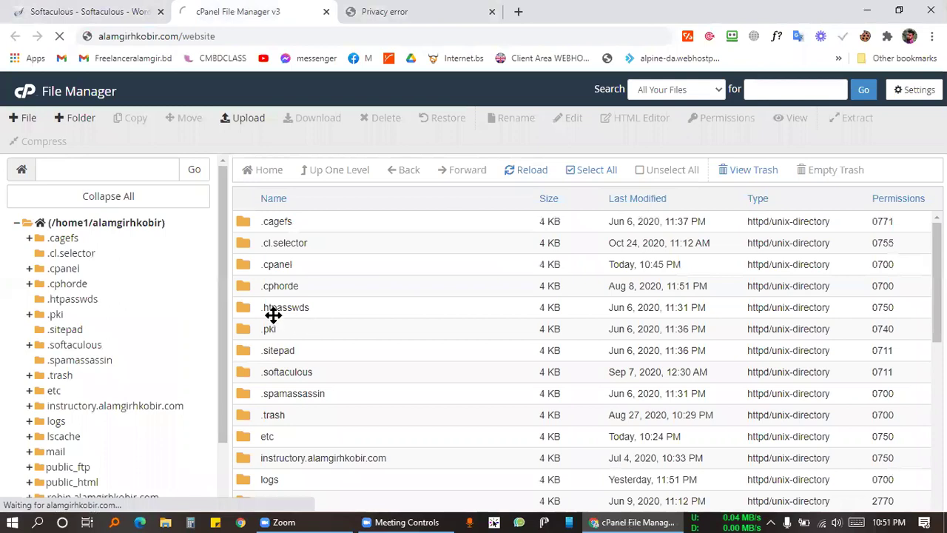
pyautogui.scroll(-10, 118, 348)
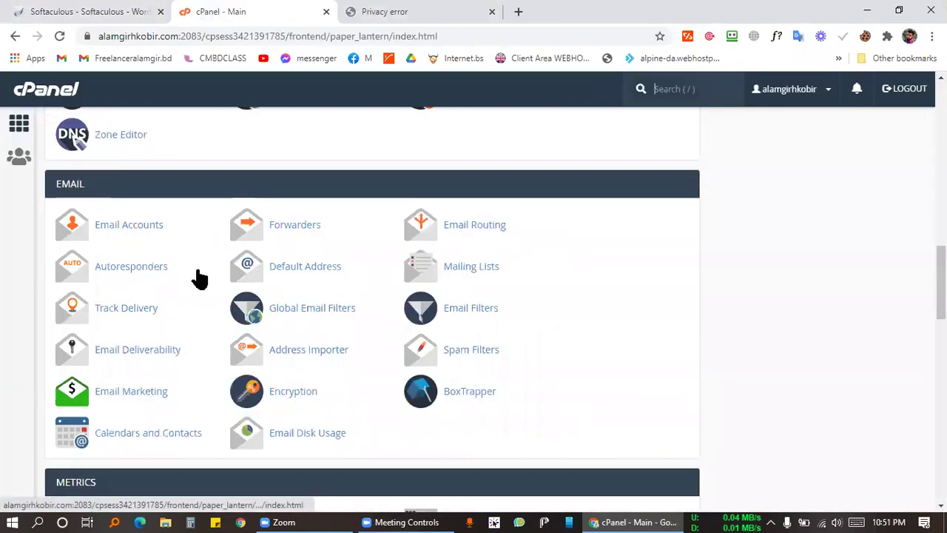
pyautogui.scroll(-12, 201, 276)
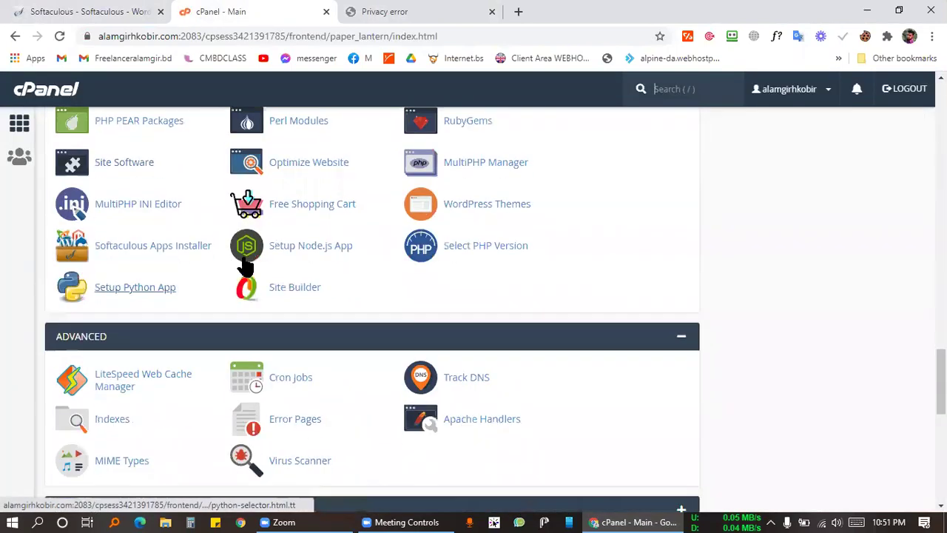
pyautogui.scroll(-4, 275, 258)
pyautogui.scroll(10, 314, 325)
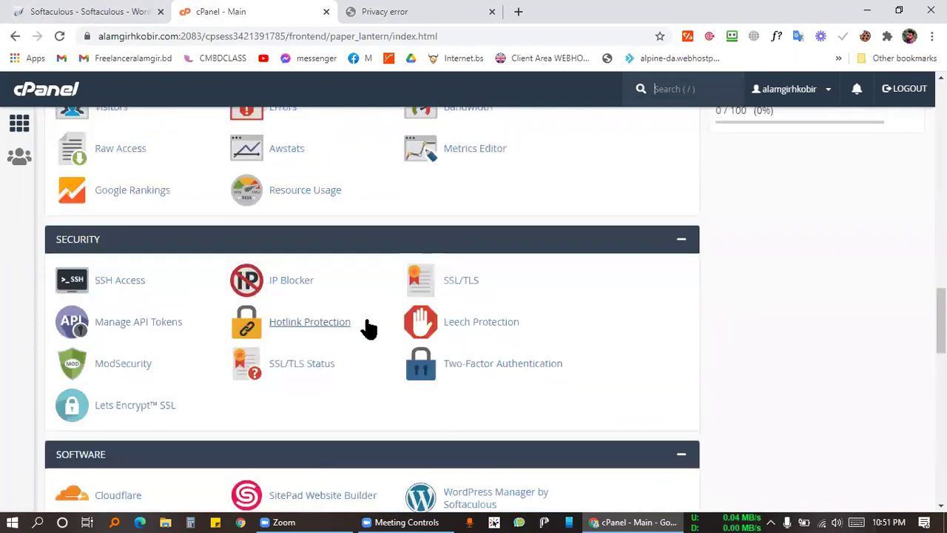
pyautogui.click(307, 368)
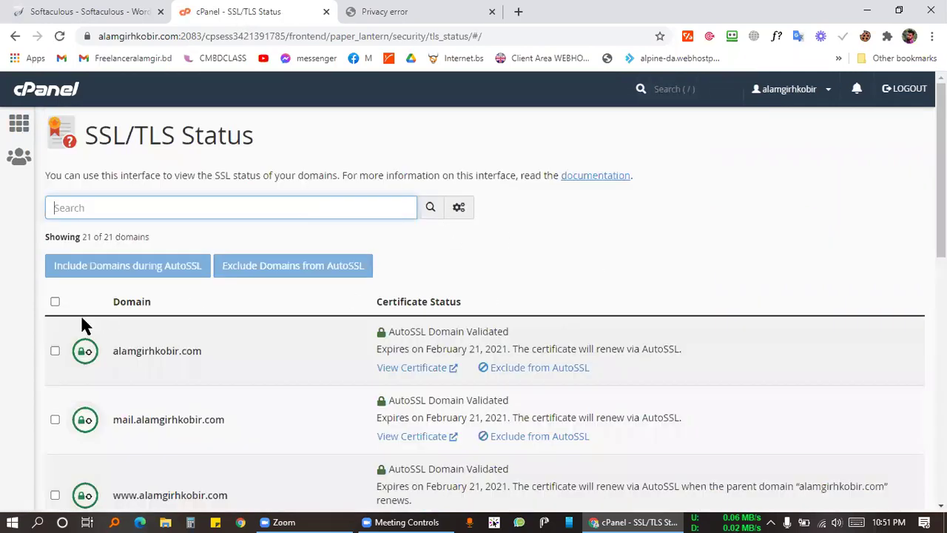
# Select all 21 domains, including cmbd77.alamgirhkobir.com, and review the list.
pyautogui.click(55, 302)
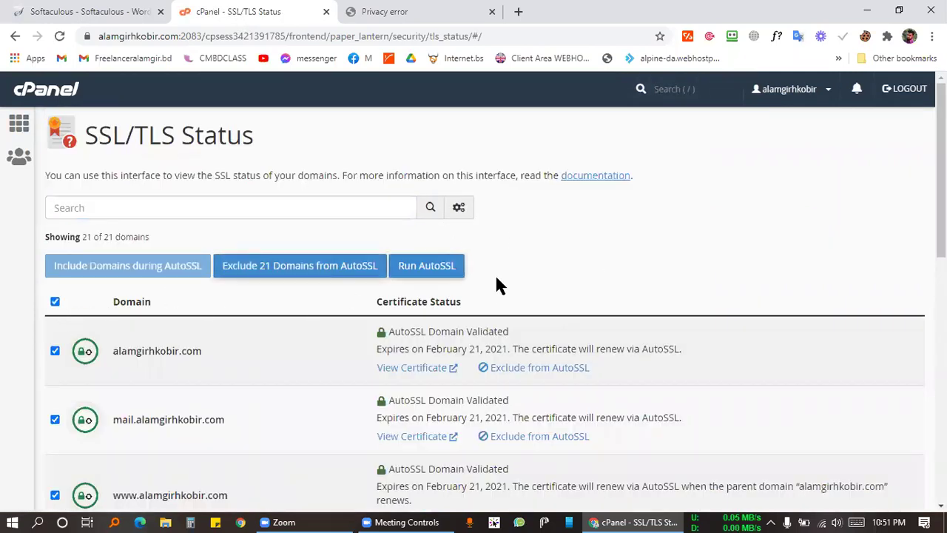
pyautogui.scroll(-15, 456, 268)
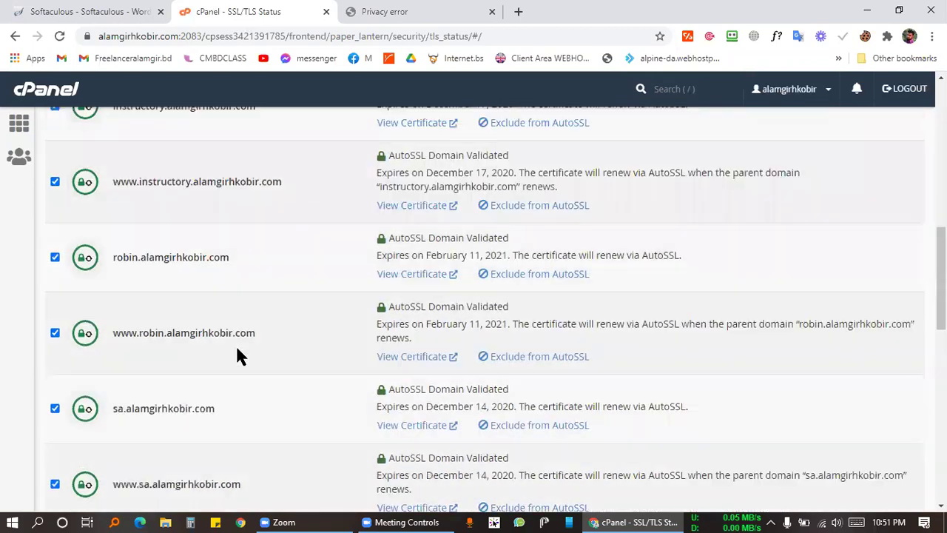
pyautogui.scroll(-6, 212, 349)
pyautogui.scroll(5, 227, 360)
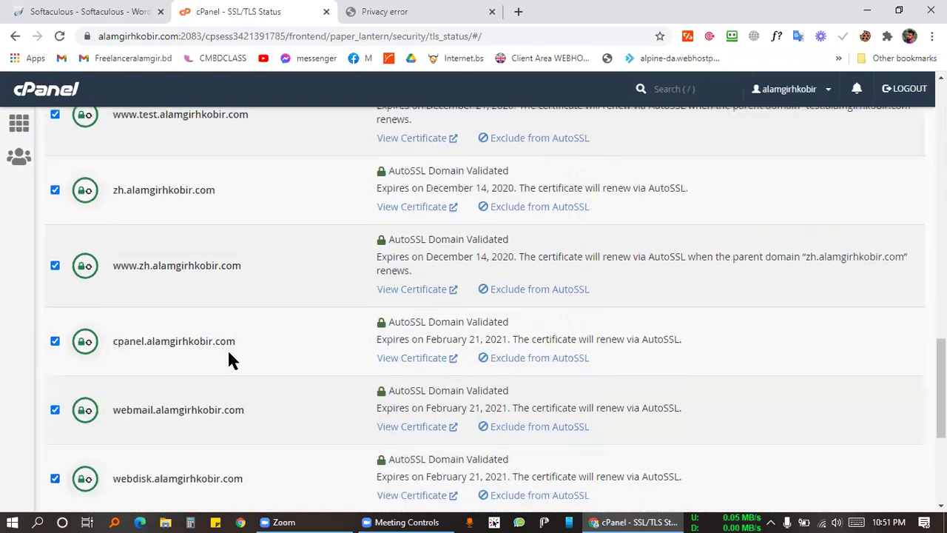
pyautogui.scroll(2, 227, 379)
pyautogui.scroll(-3, 228, 379)
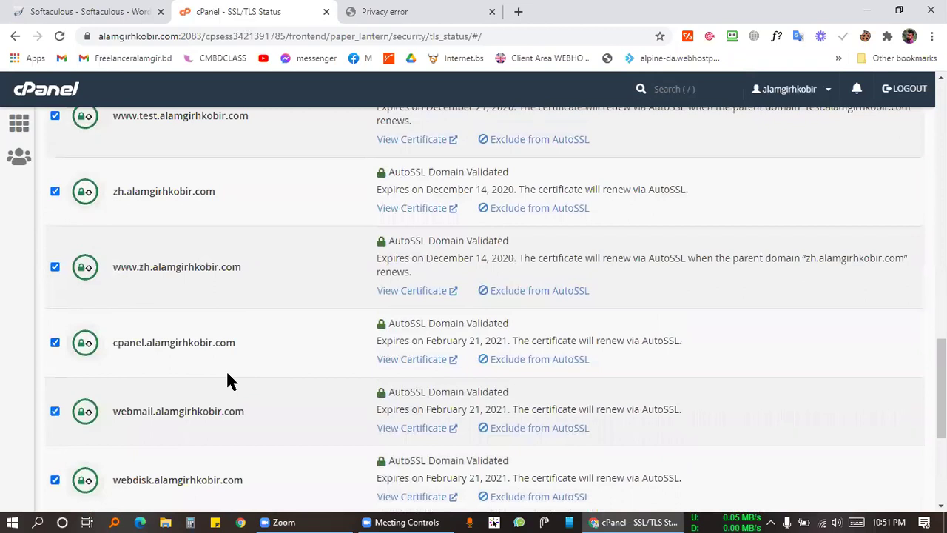
pyautogui.scroll(5, 228, 379)
pyautogui.scroll(5, 227, 377)
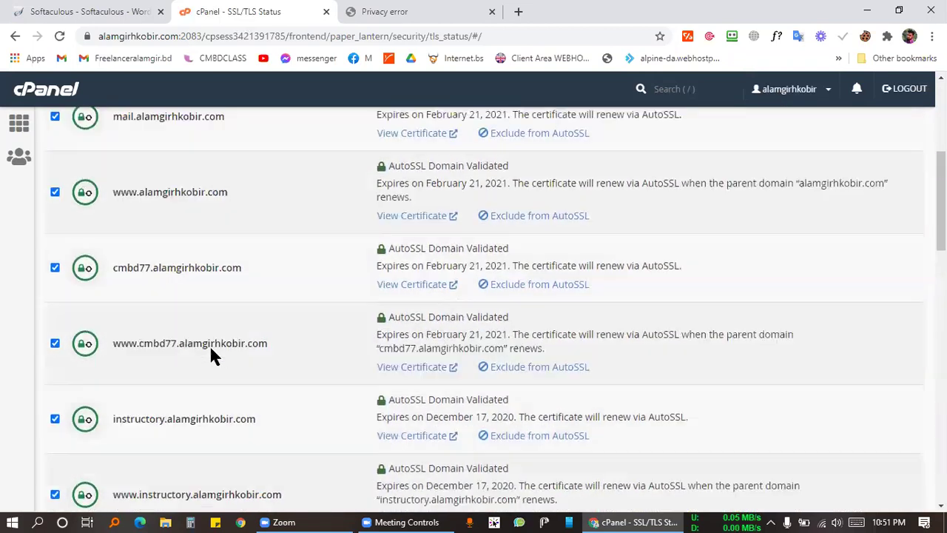
pyautogui.scroll(5, 218, 354)
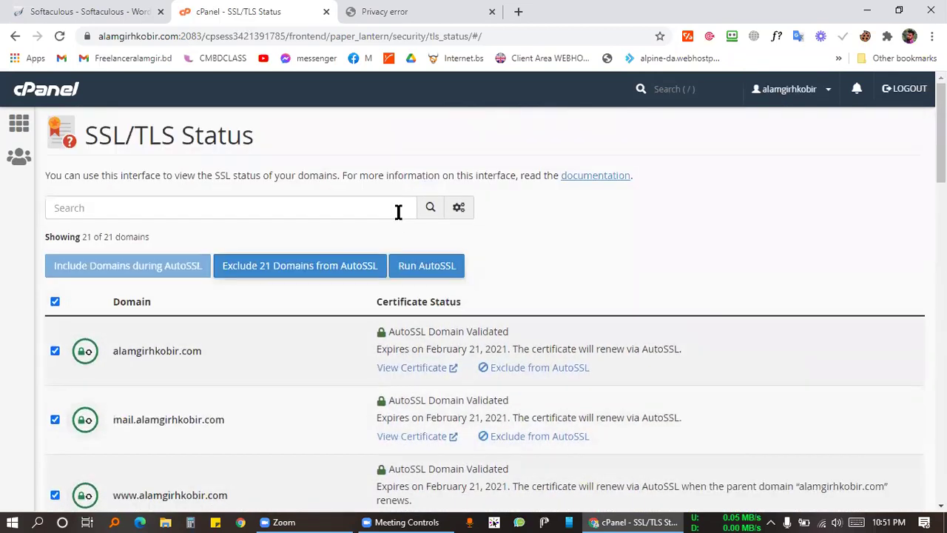
# Run AutoSSL, then check the subdomain error page's connection security details.
pyautogui.click(432, 266)
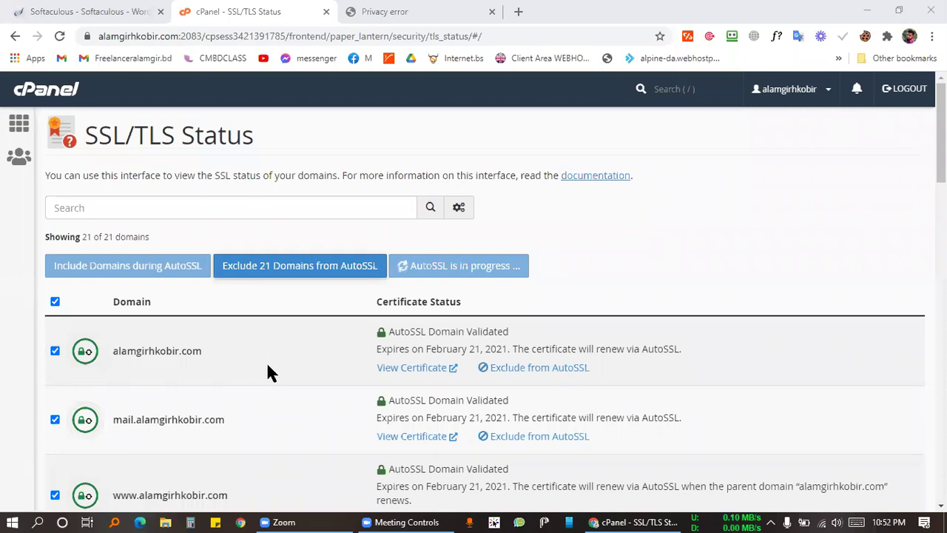
pyautogui.click(444, 11)
pyautogui.click(95, 37)
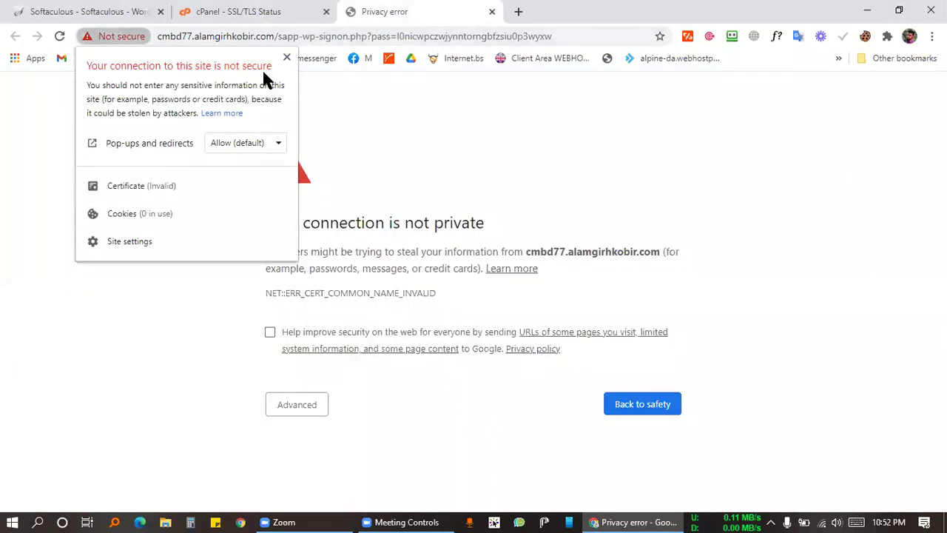
pyautogui.press('Escape')
pyautogui.hotkey('ctrl', 'shift', 'Tab')
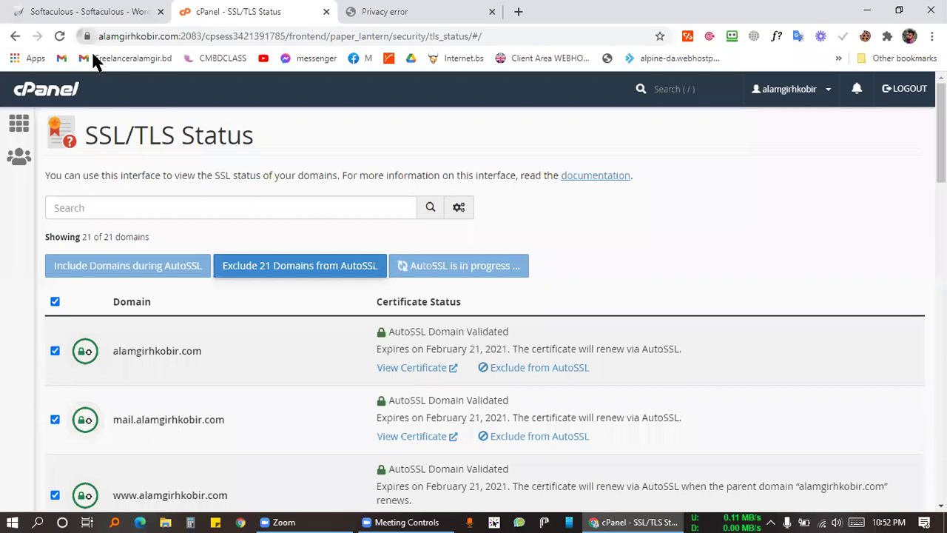
# Compare the cPanel page's connection security and revisit the subdomain's privacy error page.
pyautogui.click(87, 35)
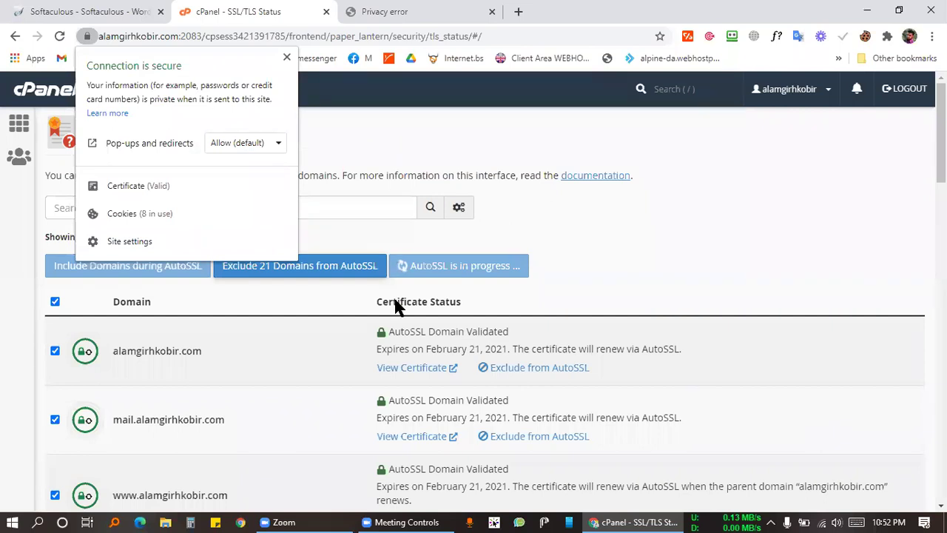
pyautogui.click(95, 43)
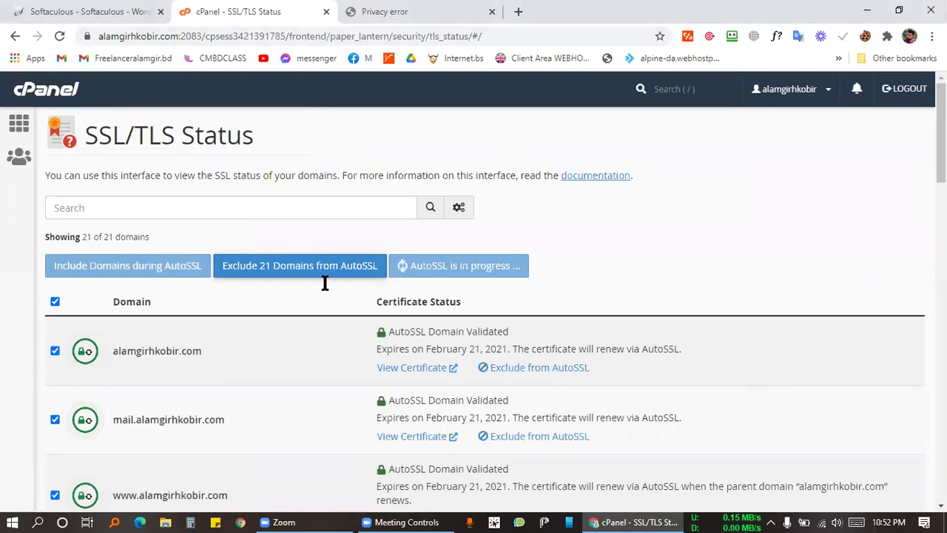
pyautogui.click(404, 11)
pyautogui.click(313, 11)
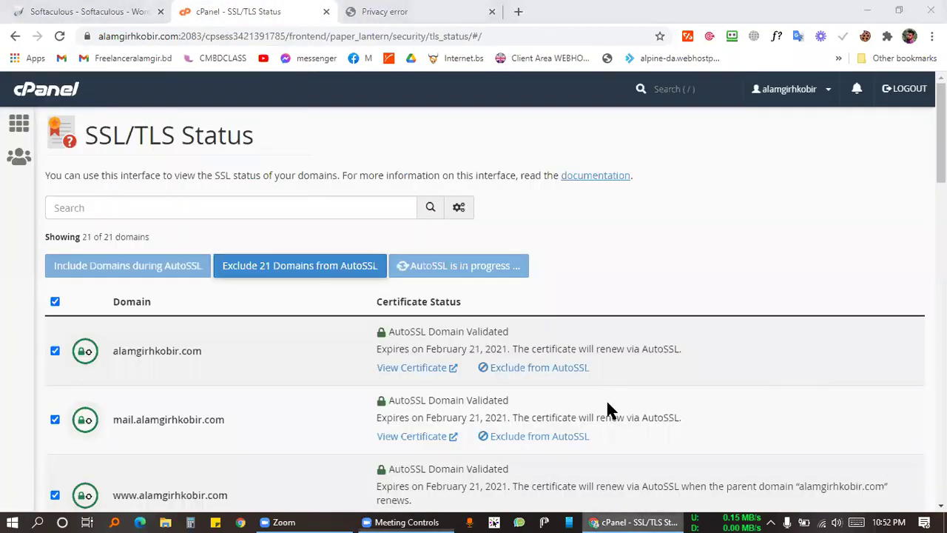
pyautogui.click(635, 522)
pyautogui.click(635, 521)
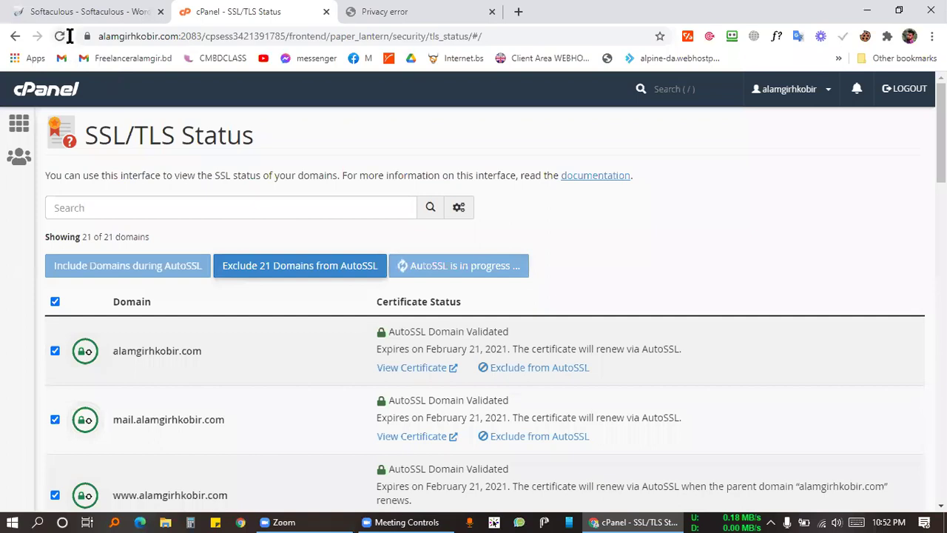
pyautogui.click(477, 12)
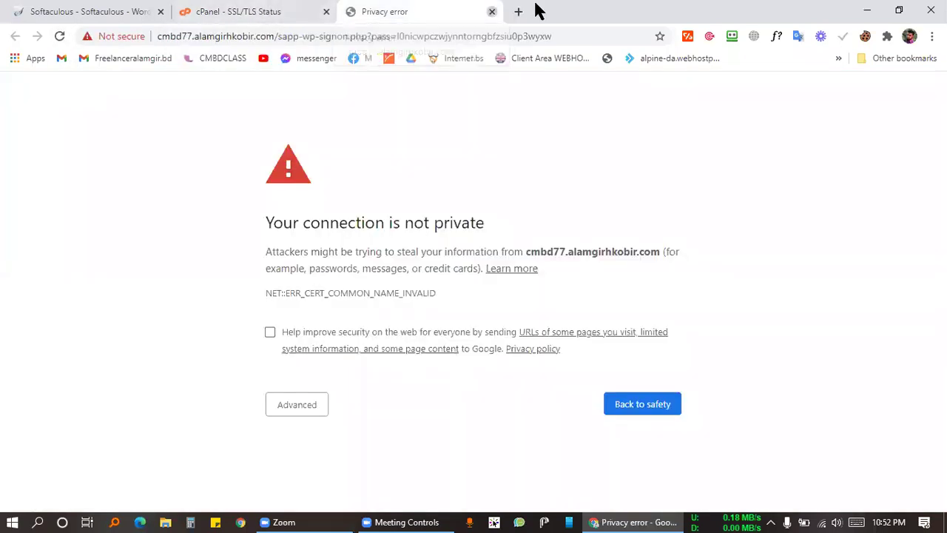
# Close the cmbd77 subdomain's privacy error tab.
pyautogui.hotkey('ctrl', 'w')
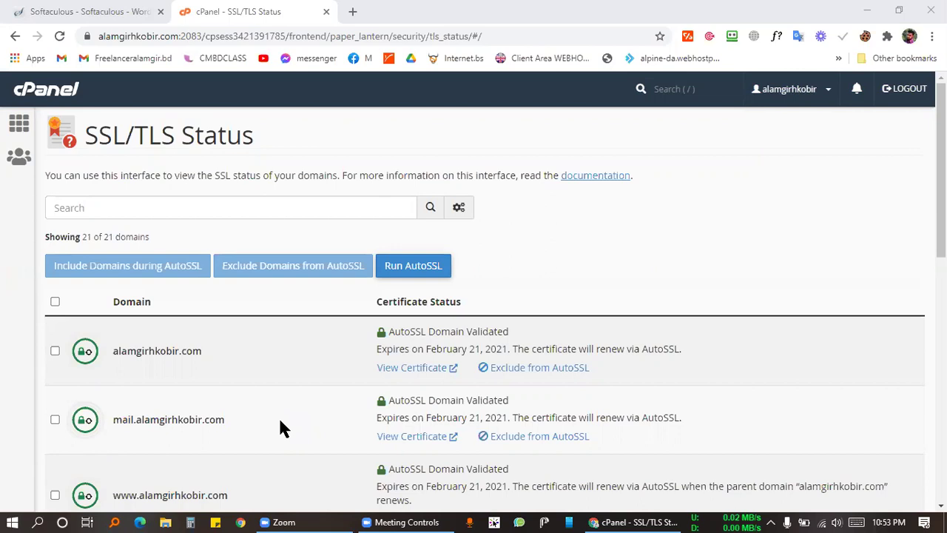
pyautogui.click(87, 36)
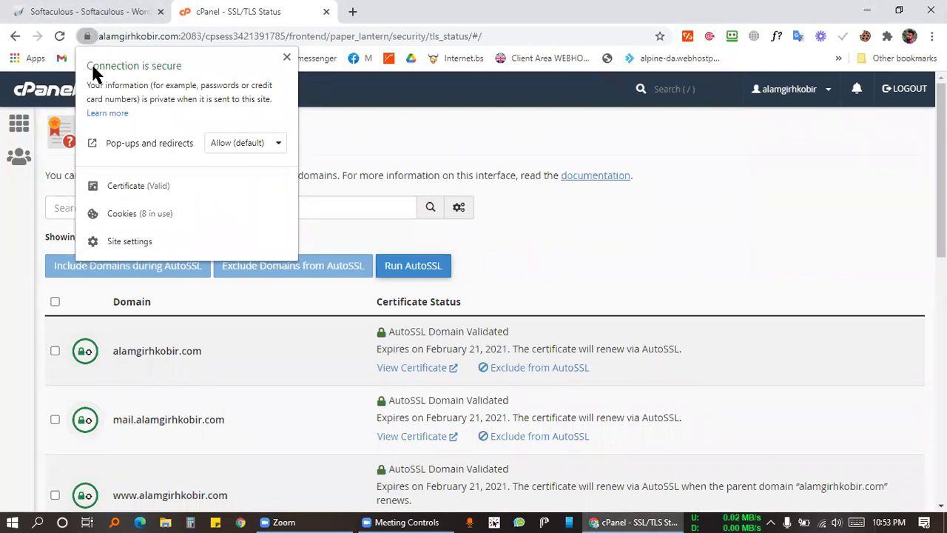
pyautogui.click(287, 57)
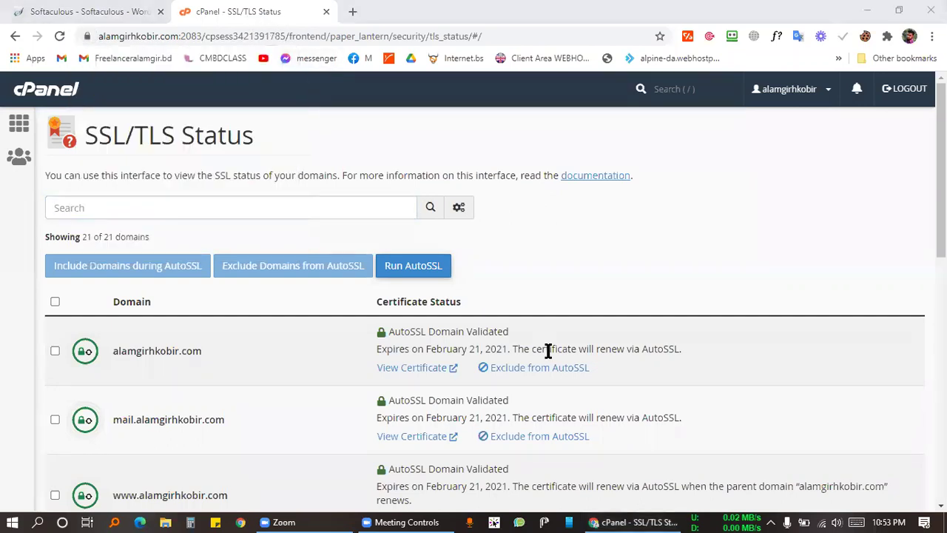
pyautogui.click(625, 522)
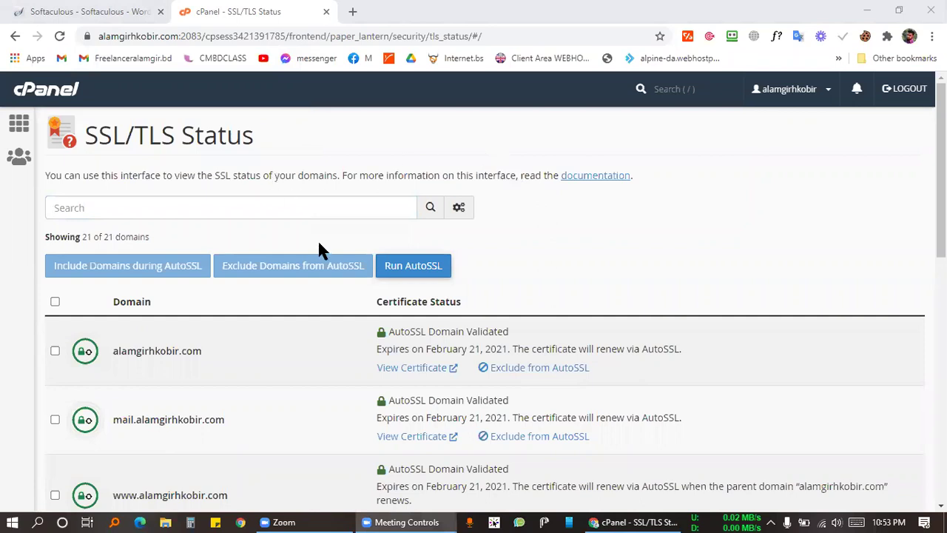
pyautogui.scroll(-10, 275, 422)
pyautogui.scroll(-4, 271, 387)
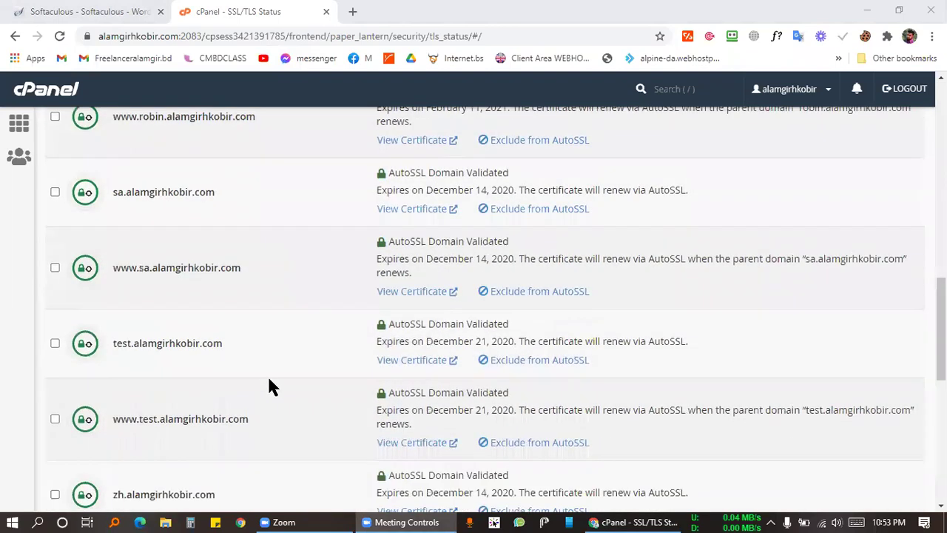
pyautogui.scroll(-2, 274, 296)
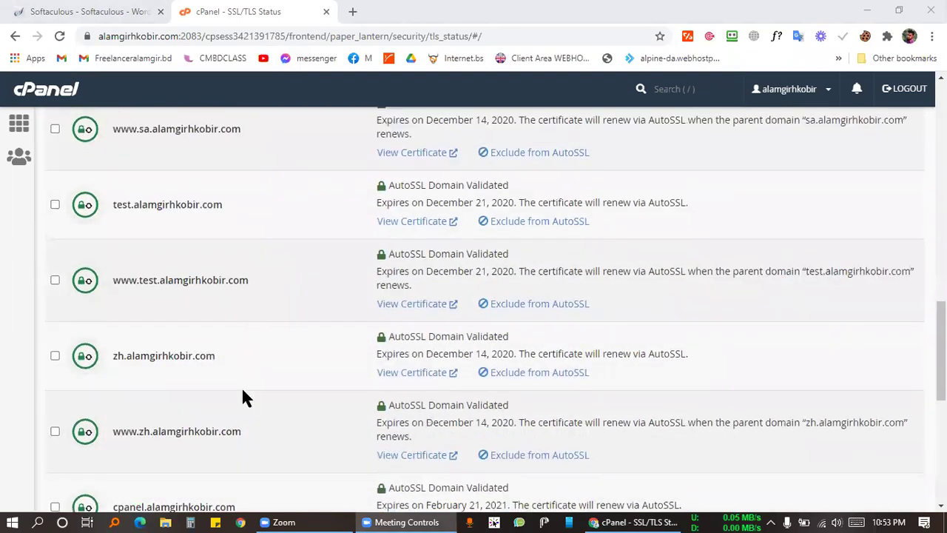
pyautogui.scroll(-4, 249, 377)
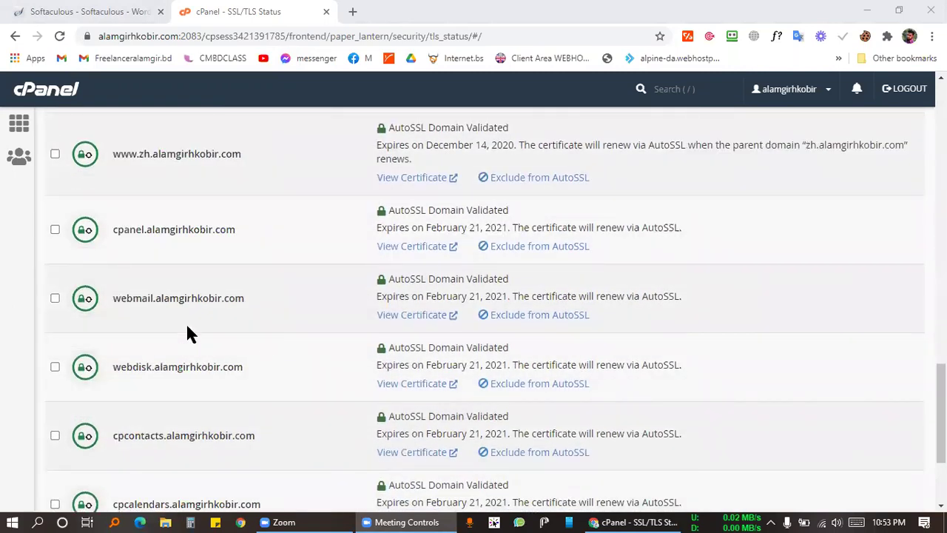
pyautogui.scroll(-3, 265, 296)
pyautogui.scroll(4, 244, 303)
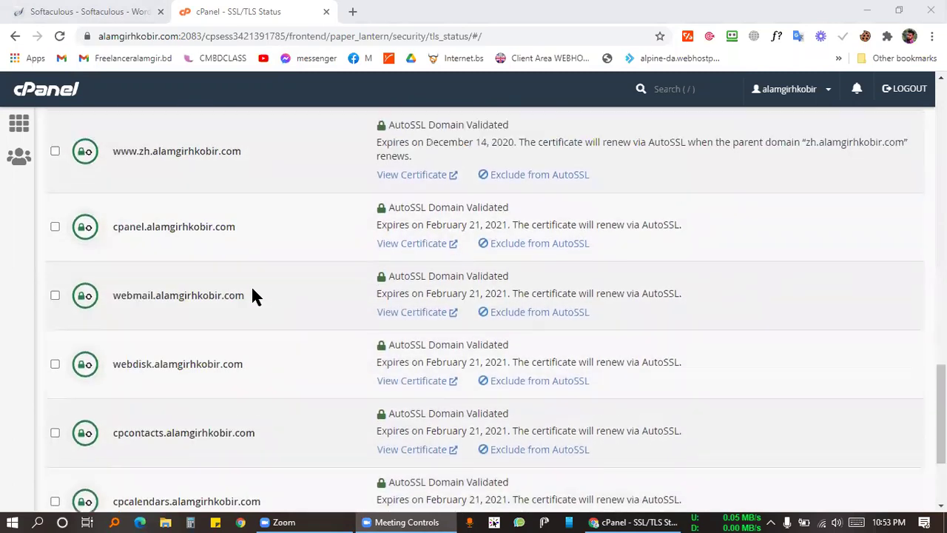
pyautogui.scroll(2, 222, 303)
pyautogui.scroll(4, 250, 296)
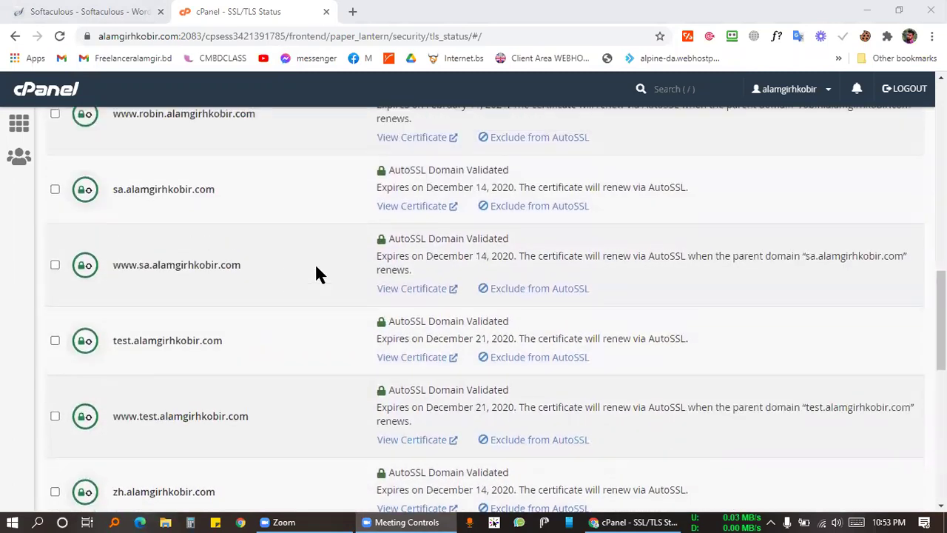
# Open the cmbd77.alamgirhkobir.com WordPress site in a new tab.
pyautogui.scroll(2, 265, 292)
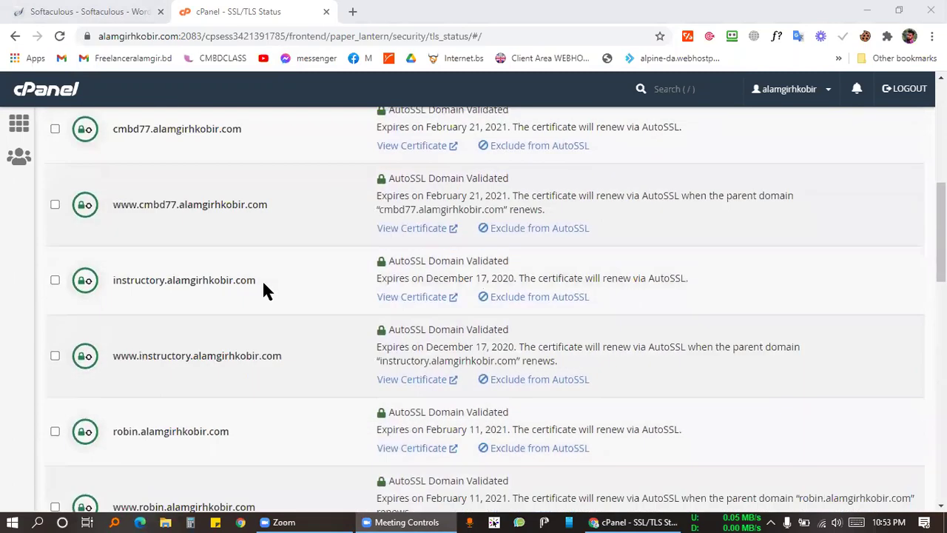
pyautogui.moveTo(274, 208); pyautogui.dragTo(160, 208)
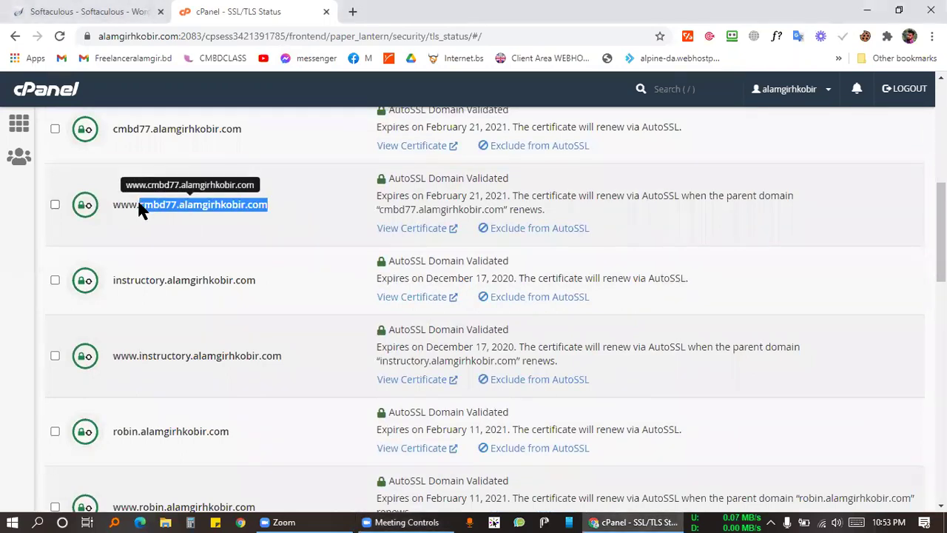
pyautogui.rightClick(159, 207)
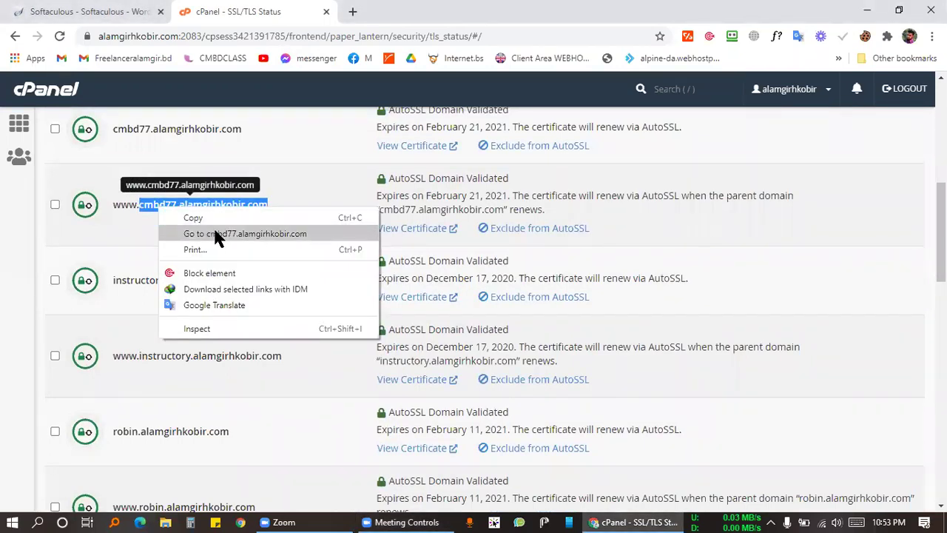
pyautogui.click(213, 233)
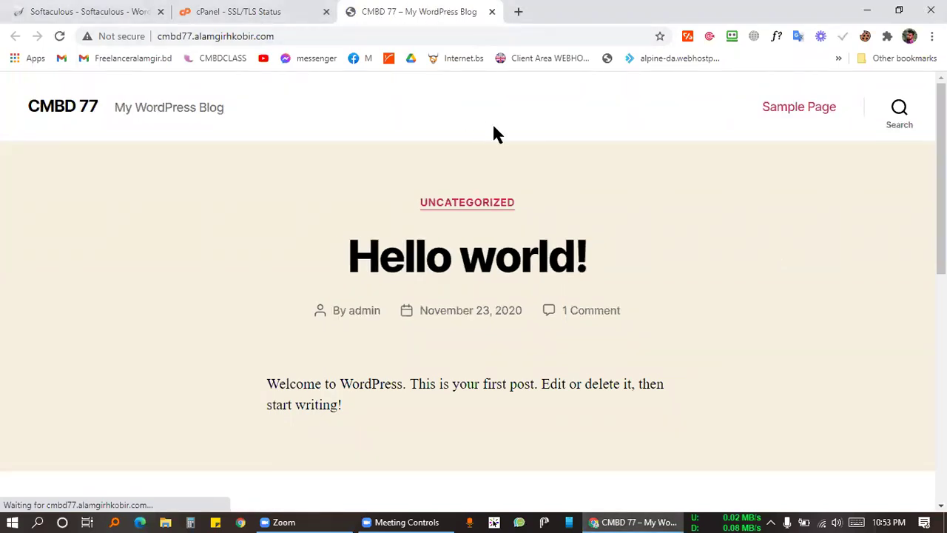
# Append /cpanel to the subdomain's web address to load its cPanel login.
pyautogui.click(379, 38)
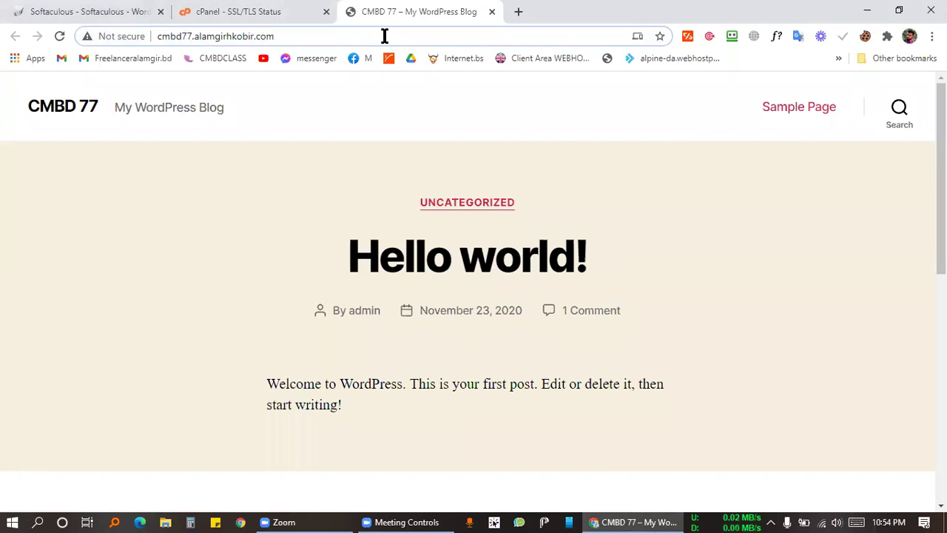
pyautogui.write('/')
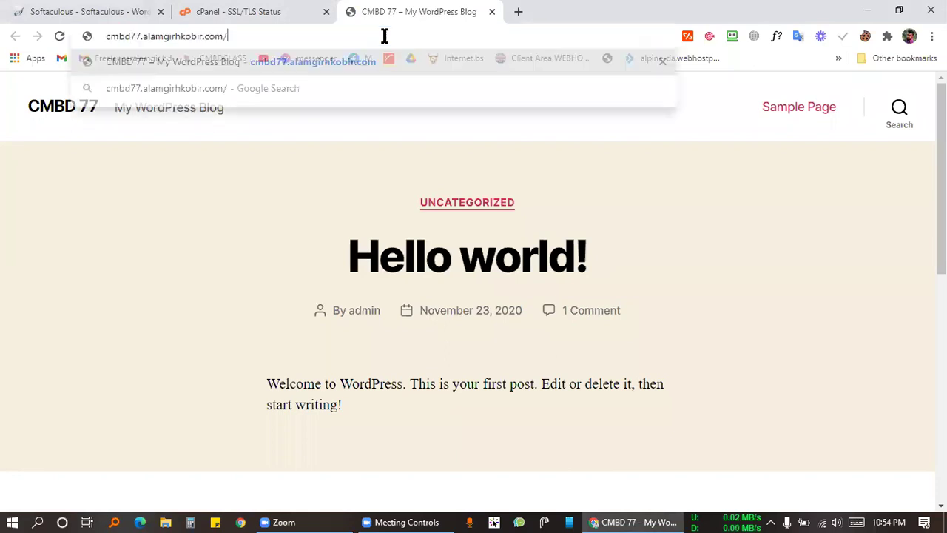
pyautogui.write('cpanel')
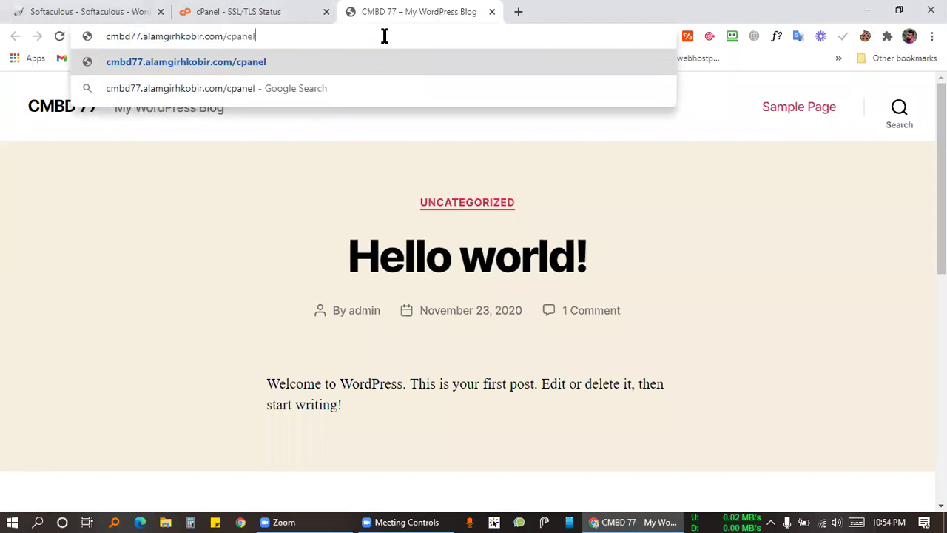
pyautogui.press('Return')
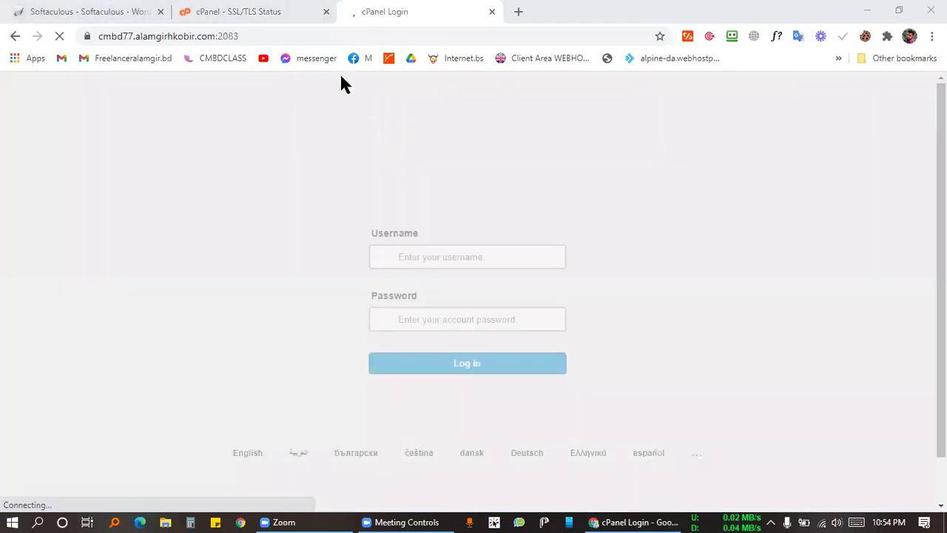
# Check the Softaculous results and SSL/TLS Status tabs, then return to the cPanel login page.
pyautogui.click(70, 11)
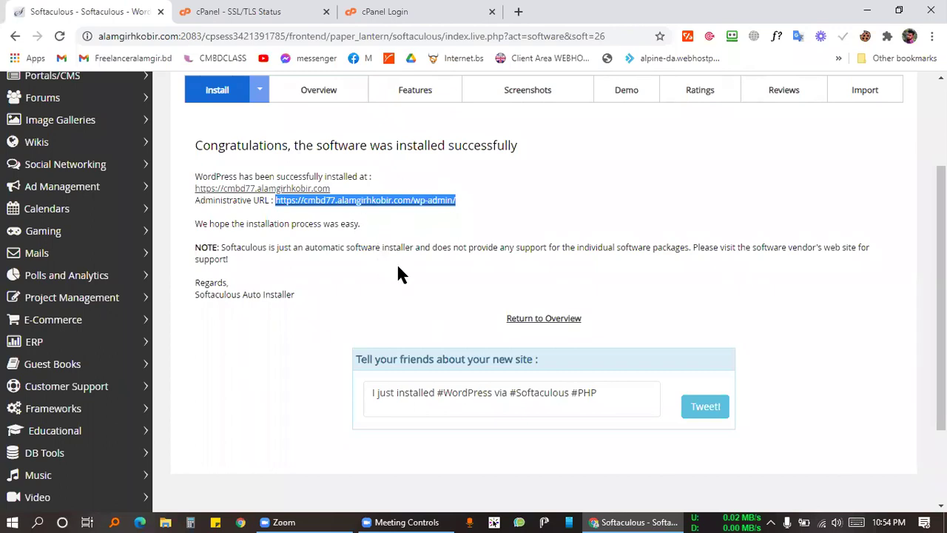
pyautogui.scroll(2, 430, 273)
pyautogui.scroll(-4, 491, 278)
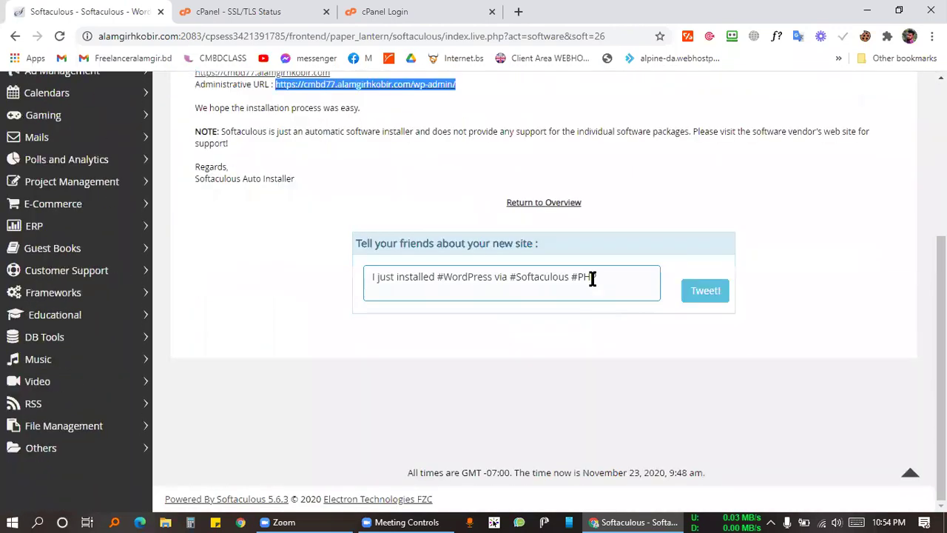
pyautogui.click(724, 191)
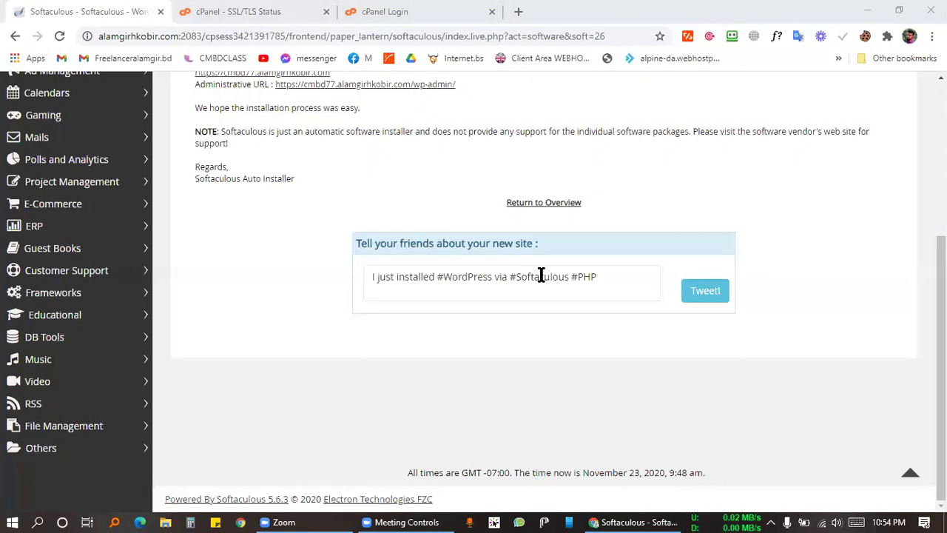
pyautogui.click(450, 11)
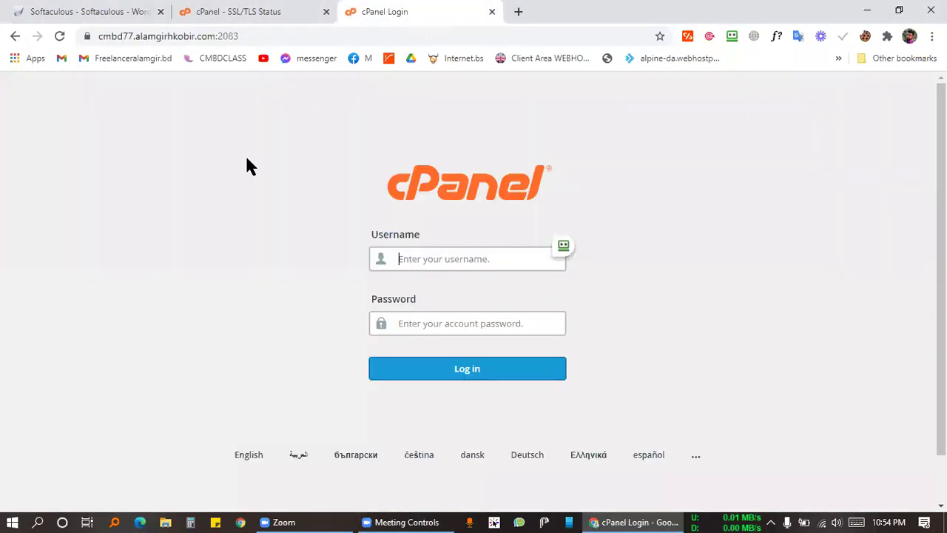
pyautogui.click(281, 10)
pyautogui.click(474, 14)
# Replace the :2083 port in the address with /wp-admin and load it, reaching the bot check.
pyautogui.click(279, 36)
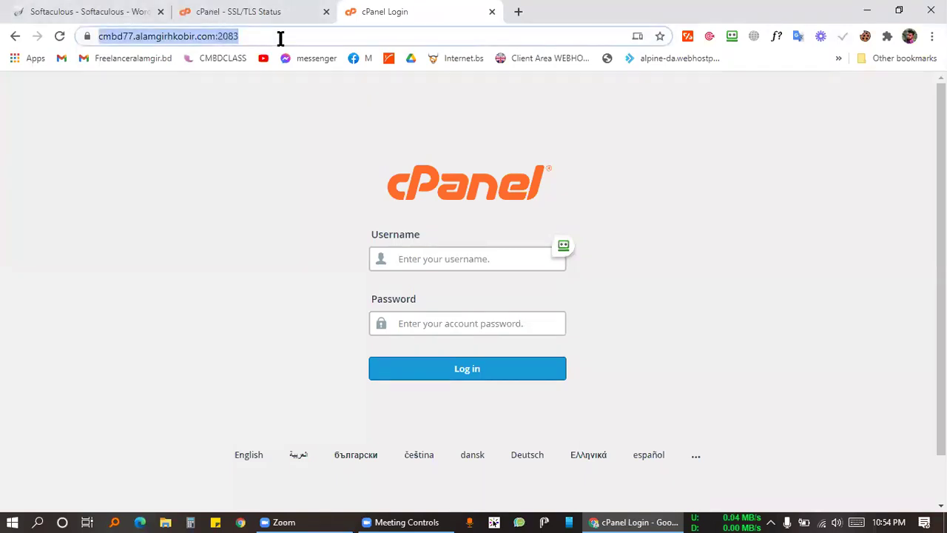
pyautogui.click(295, 35)
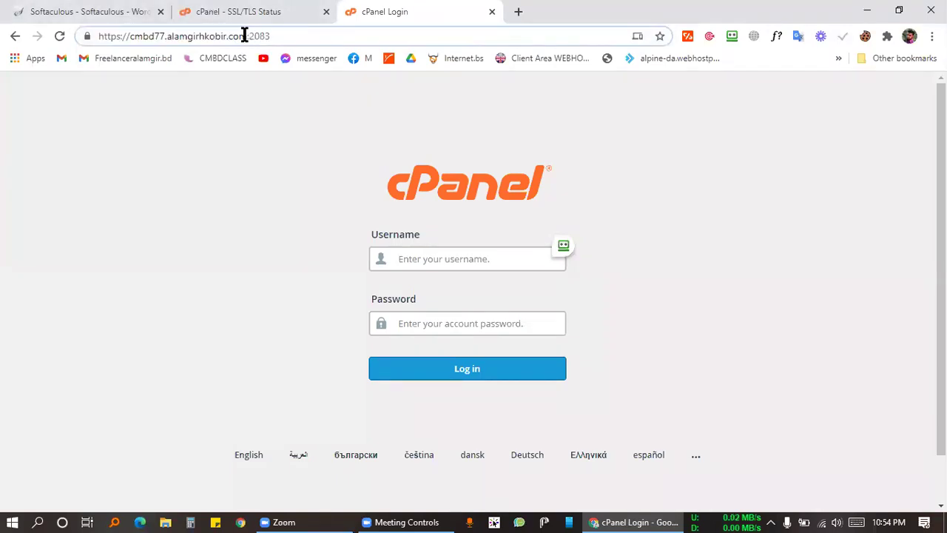
pyautogui.moveTo(248, 36); pyautogui.dragTo(343, 39)
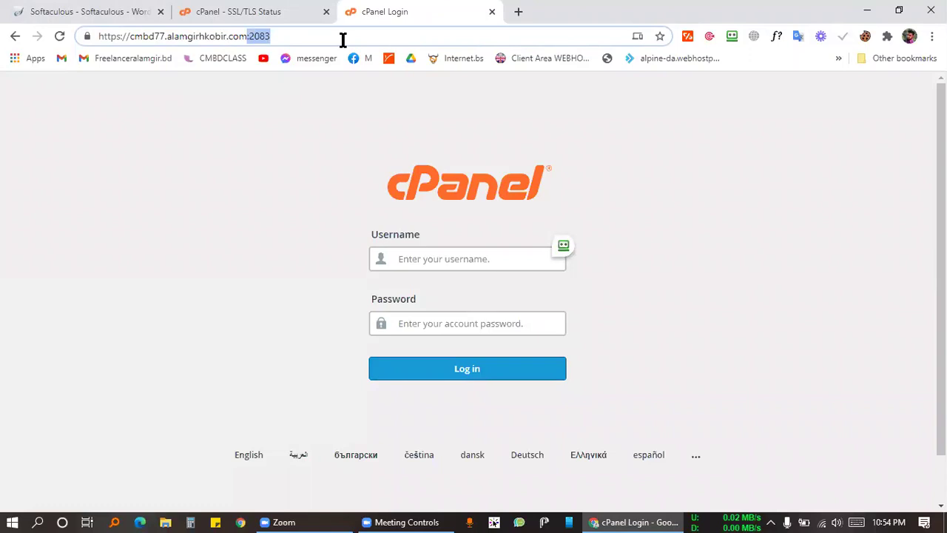
pyautogui.write('/wp0a')
pyautogui.press('BackSpace')
pyautogui.write('-ap')
pyautogui.press('BackSpace')
pyautogui.write('di')
pyautogui.press('BackSpace')
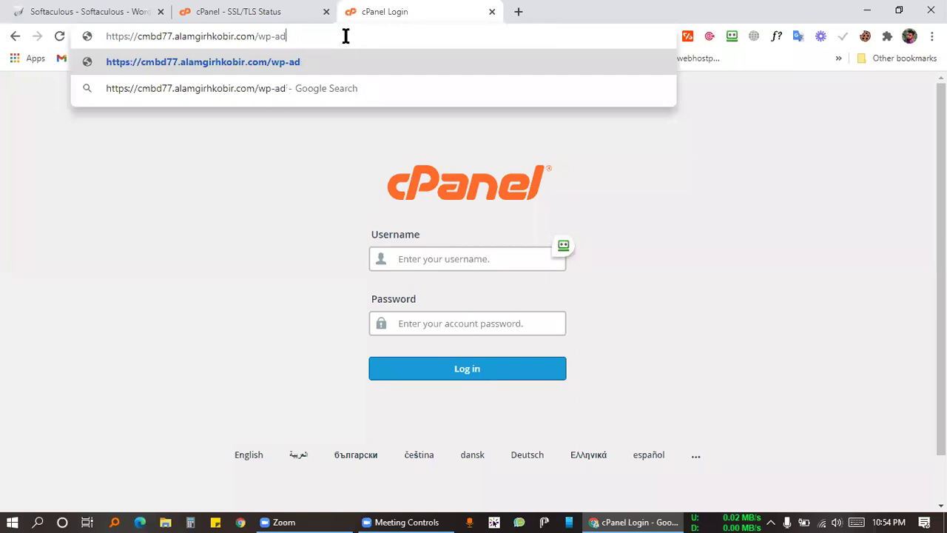
pyautogui.write('min')
pyautogui.press('Return')
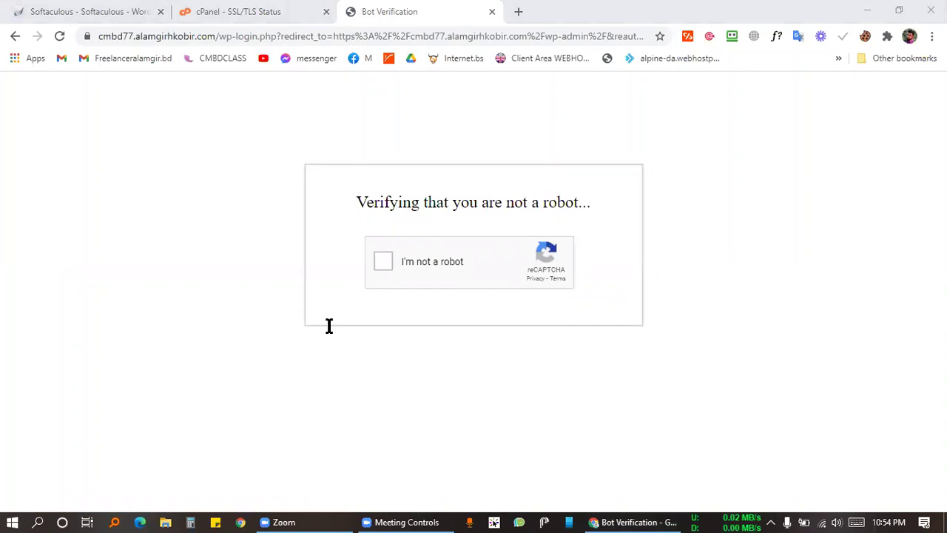
# Pass the reCAPTCHA robot check and land on the Lost your password? page.
pyautogui.click(376, 262)
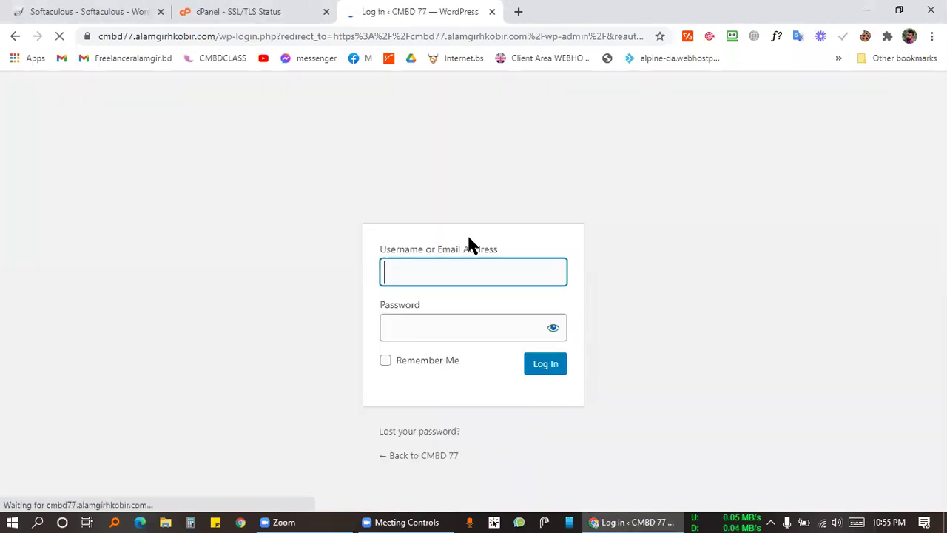
pyautogui.click(668, 196)
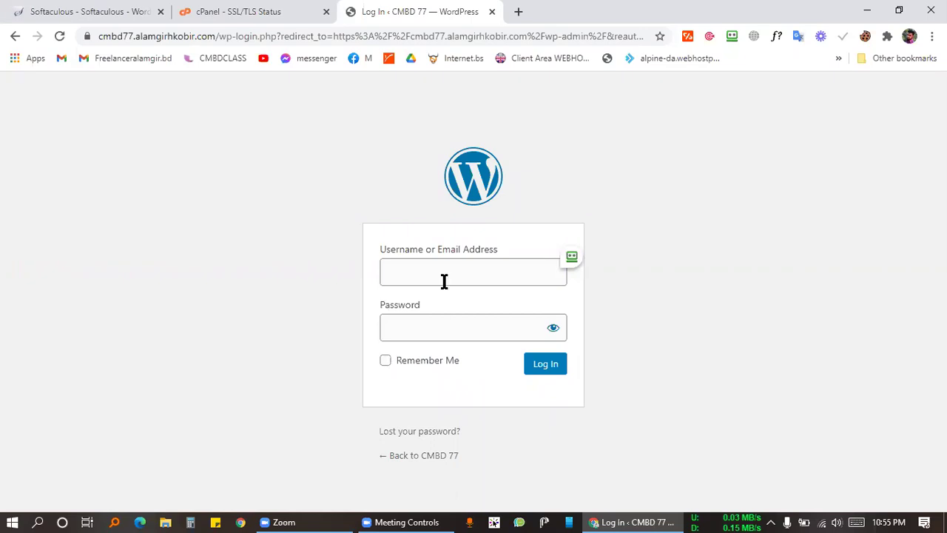
pyautogui.click(407, 431)
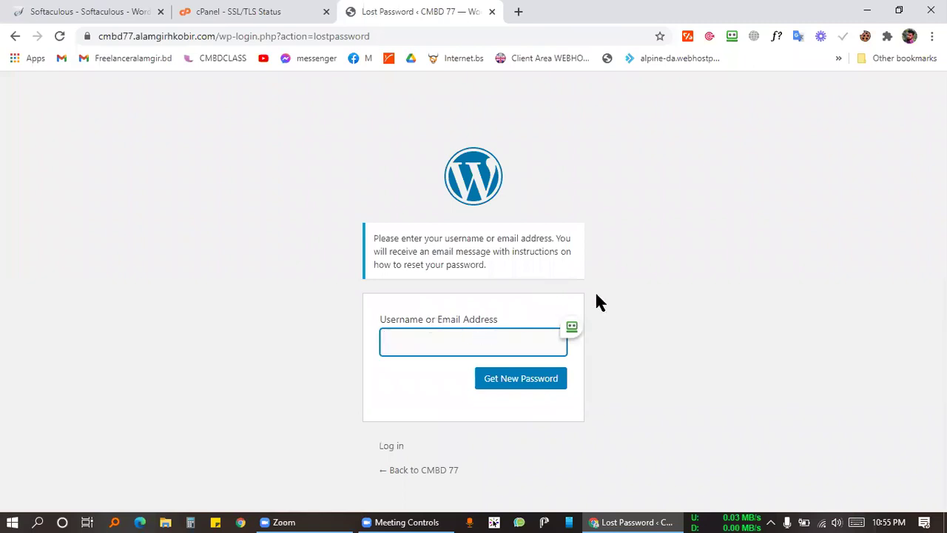
pyautogui.click(571, 326)
pyautogui.click(517, 404)
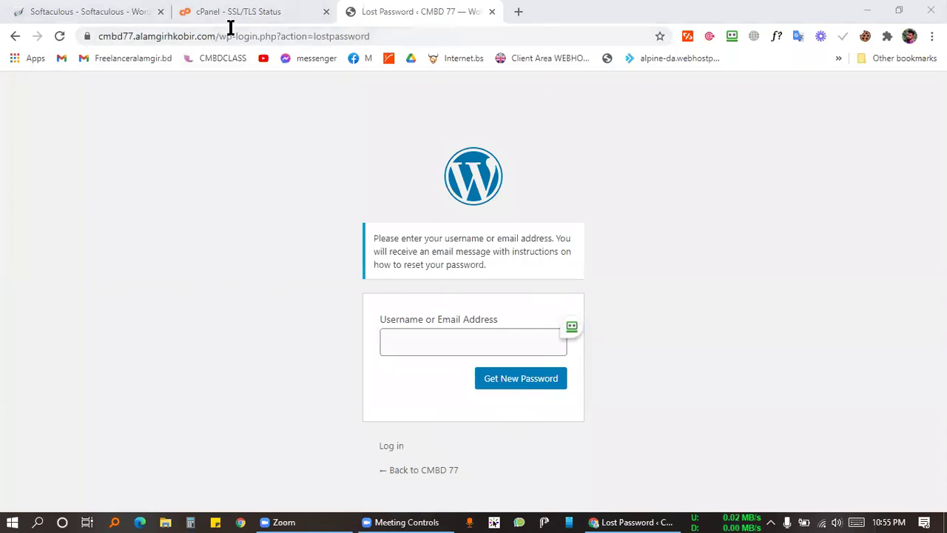
# Review the SSL/TLS and Softaculous tabs, then follow the Log in link back to the login form.
pyautogui.click(263, 11)
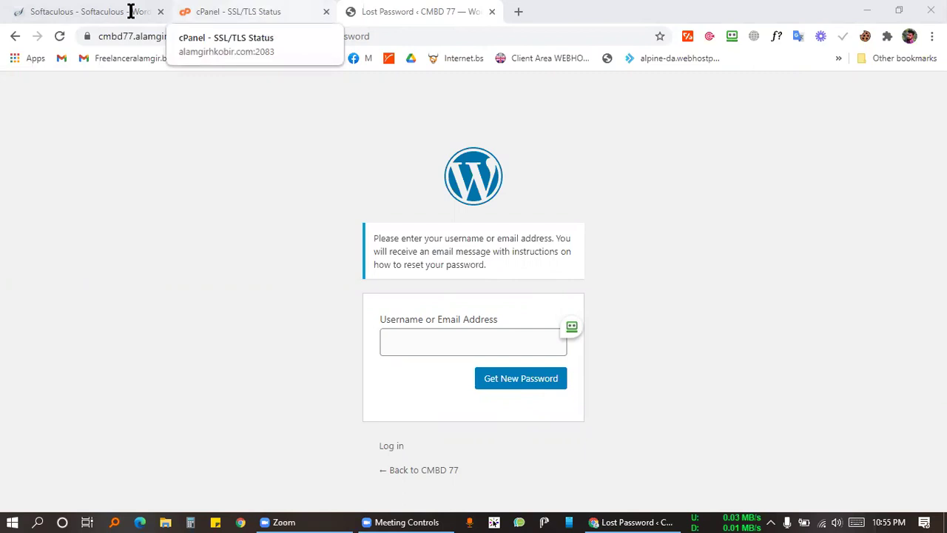
pyautogui.click(108, 11)
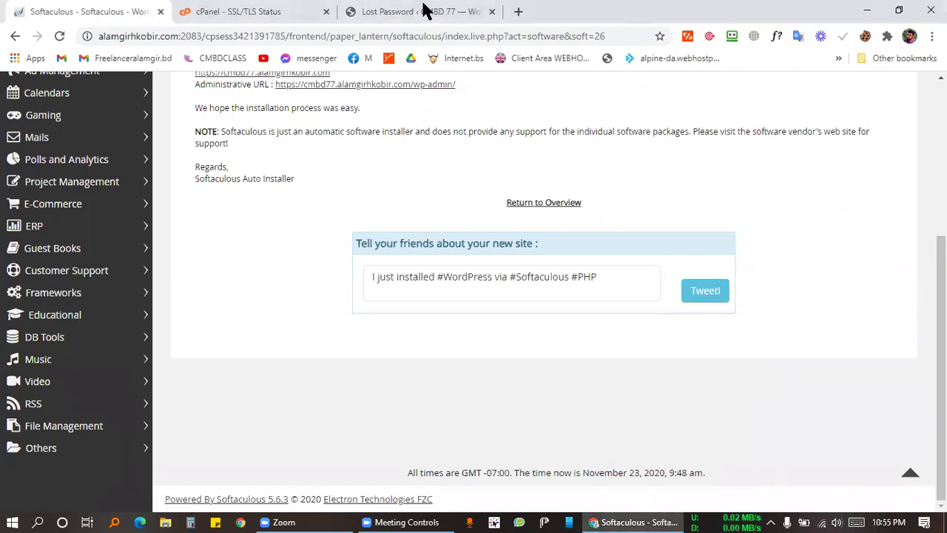
pyautogui.click(422, 11)
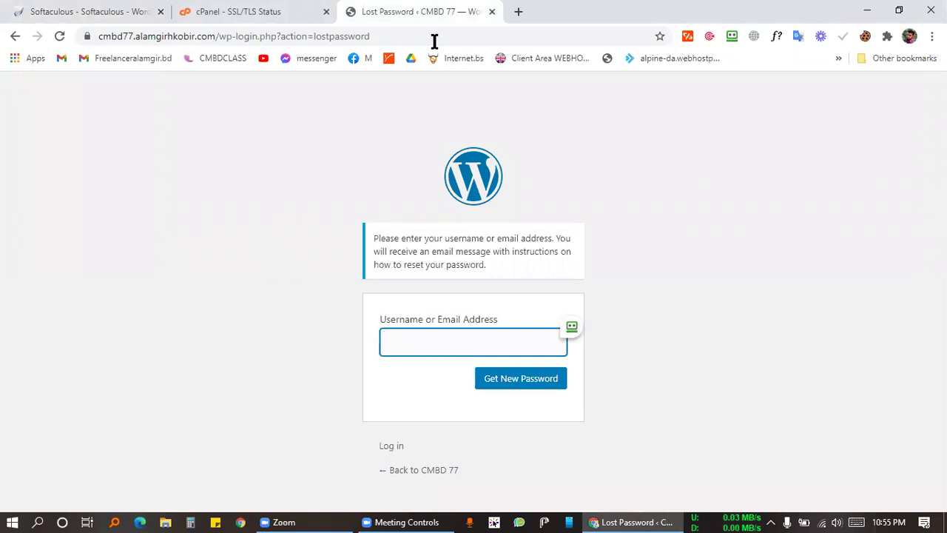
pyautogui.click(494, 337)
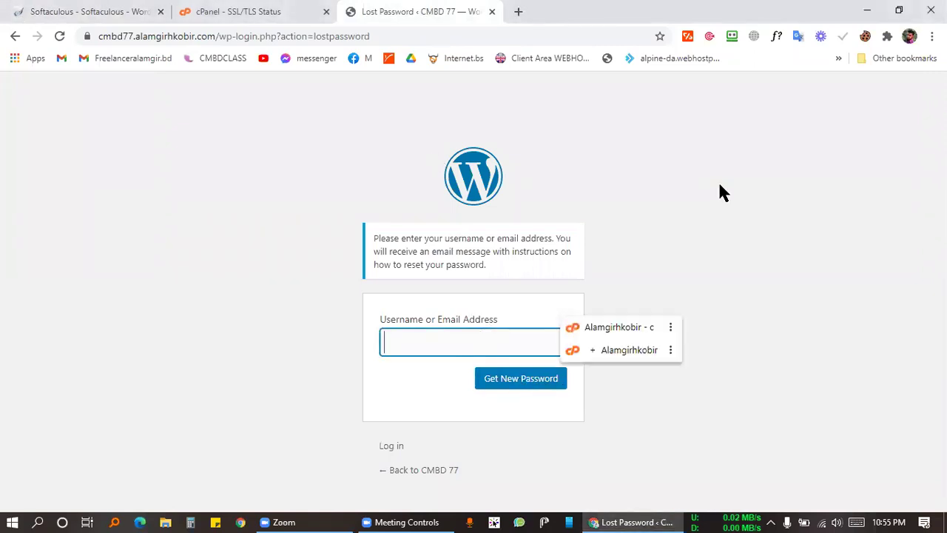
pyautogui.click(518, 11)
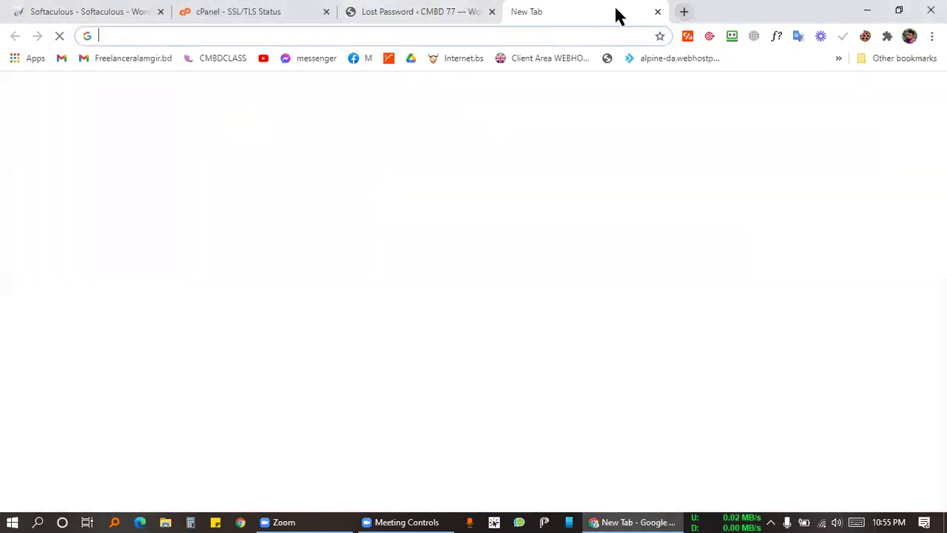
pyautogui.click(658, 12)
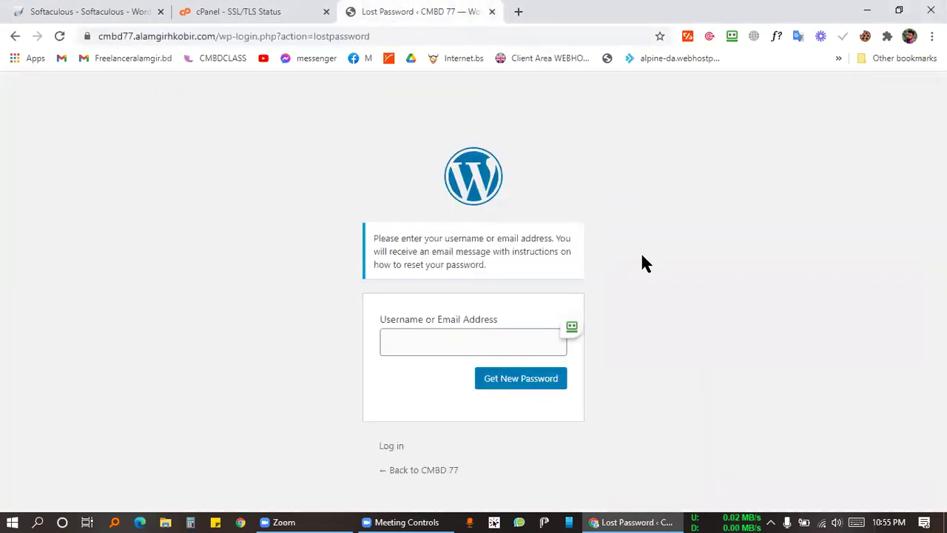
pyautogui.press('Tab')
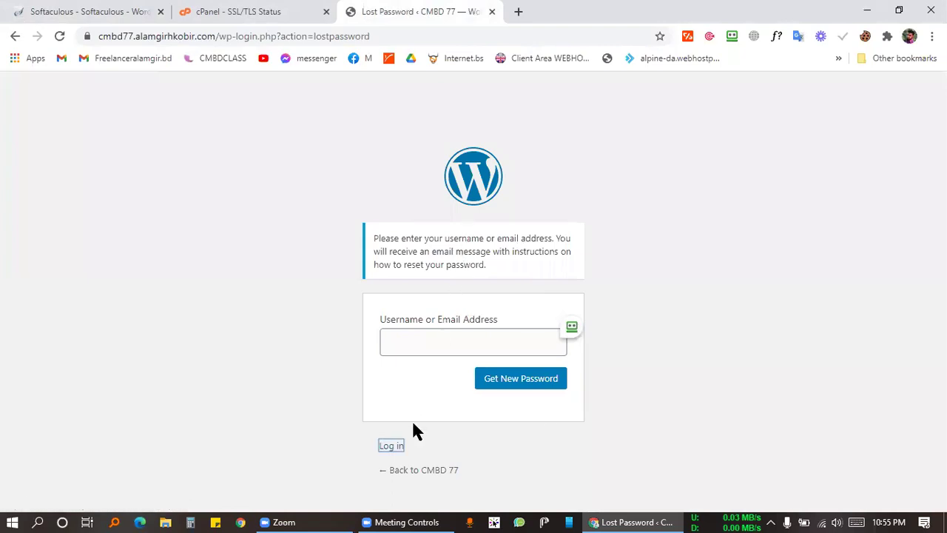
pyautogui.press('Return')
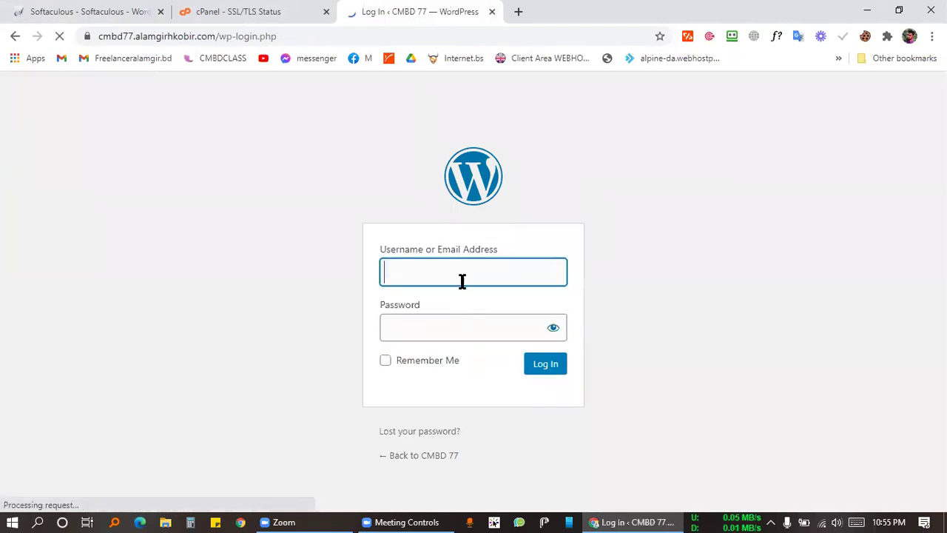
# Log in as admin with the account password and decline the RoboForm save-password prompt.
pyautogui.write('admin')
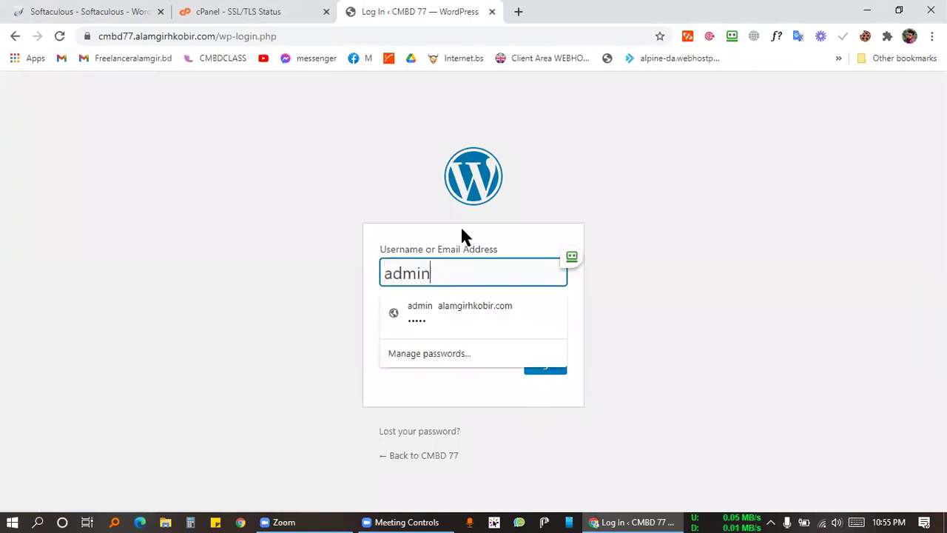
pyautogui.press('BackSpace')
pyautogui.press('Tab')
pyautogui.write('****')
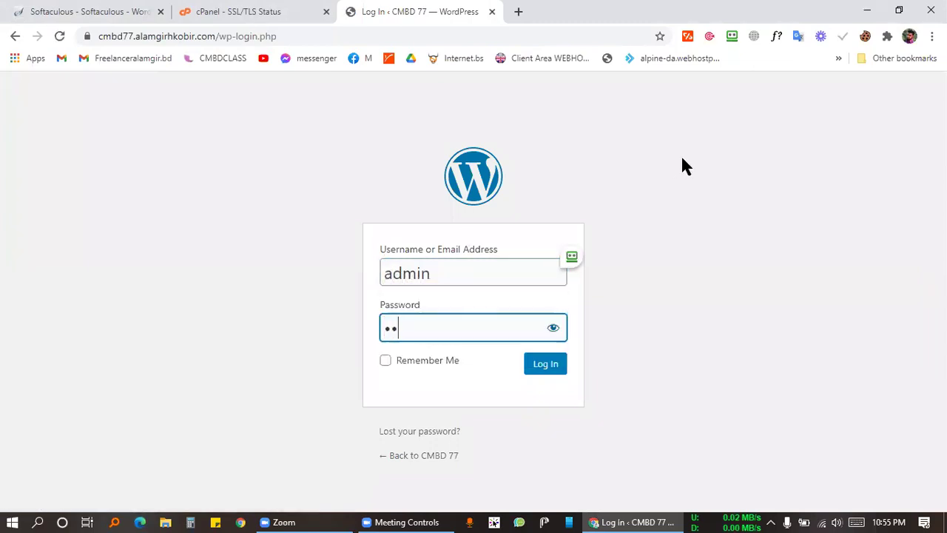
pyautogui.press('Return')
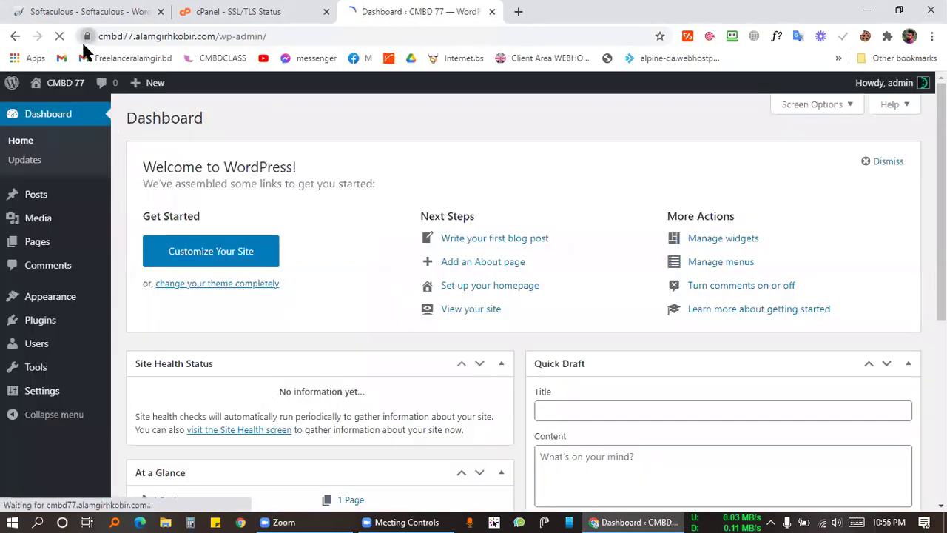
pyautogui.click(87, 36)
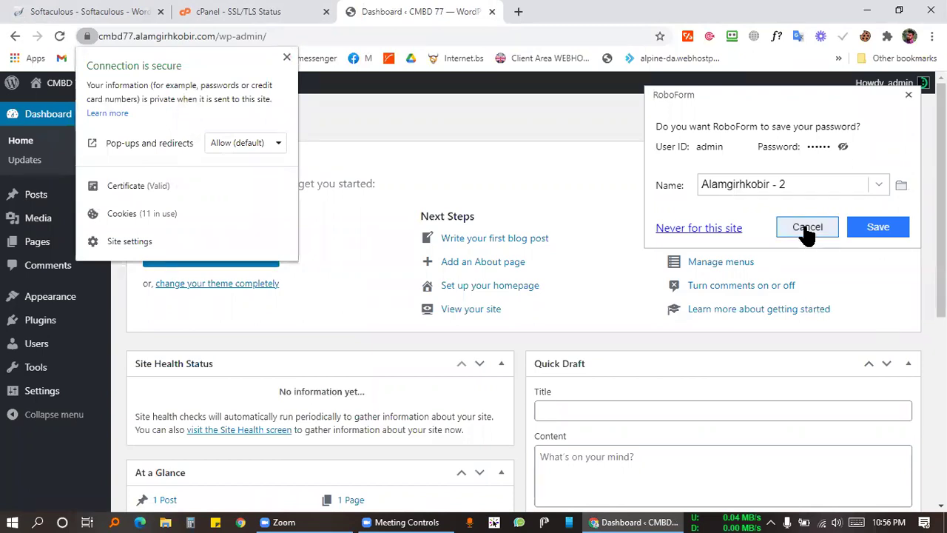
pyautogui.click(806, 229)
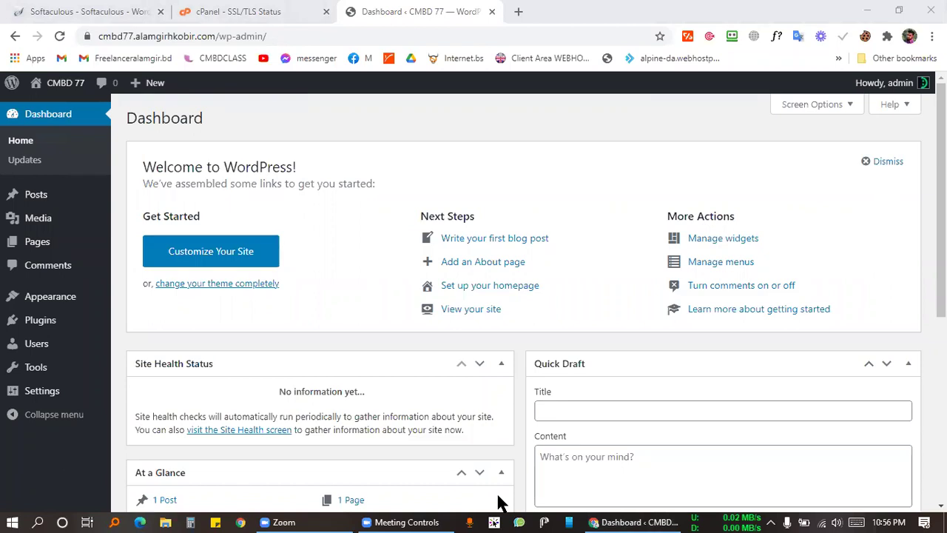
pyautogui.click(424, 146)
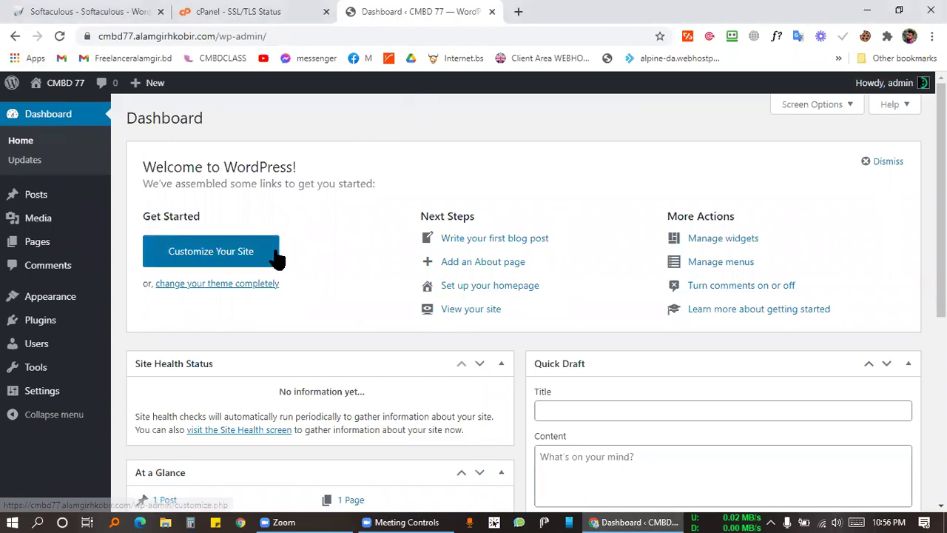
pyautogui.tripleClick(336, 165)
pyautogui.click(449, 152)
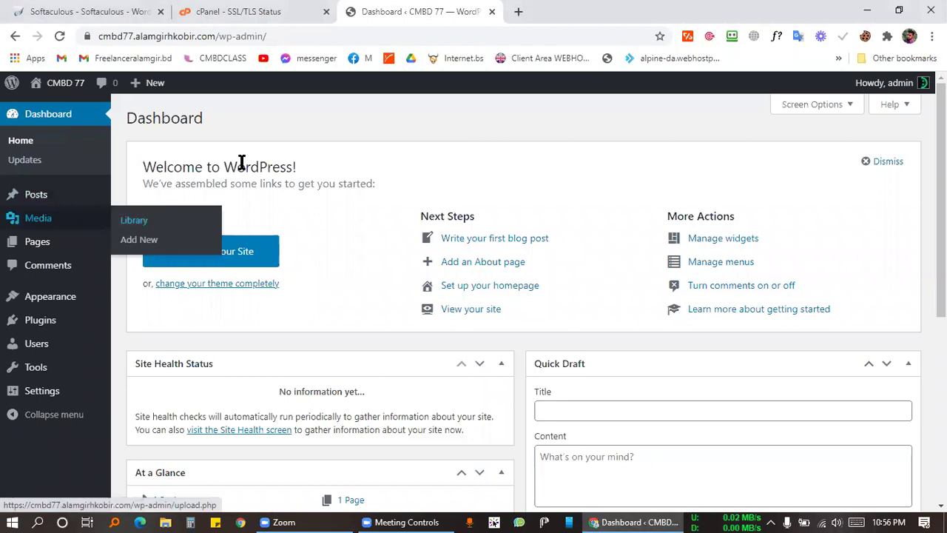
pyautogui.moveTo(59, 296)
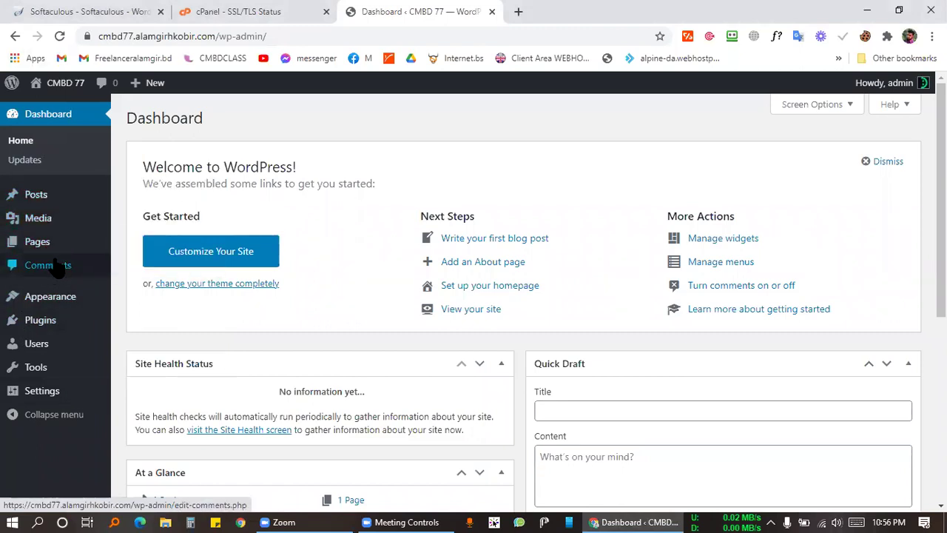
pyautogui.moveTo(33, 316)
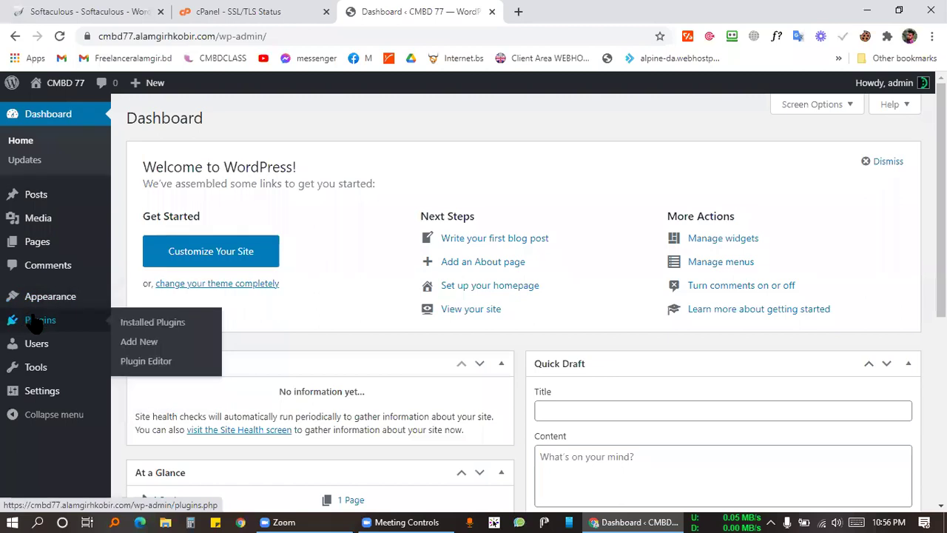
pyautogui.moveTo(36, 348)
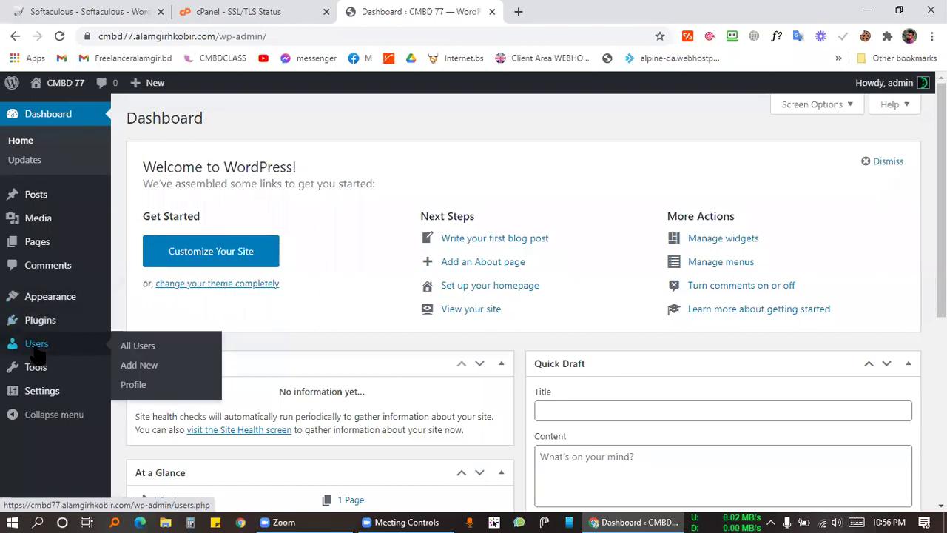
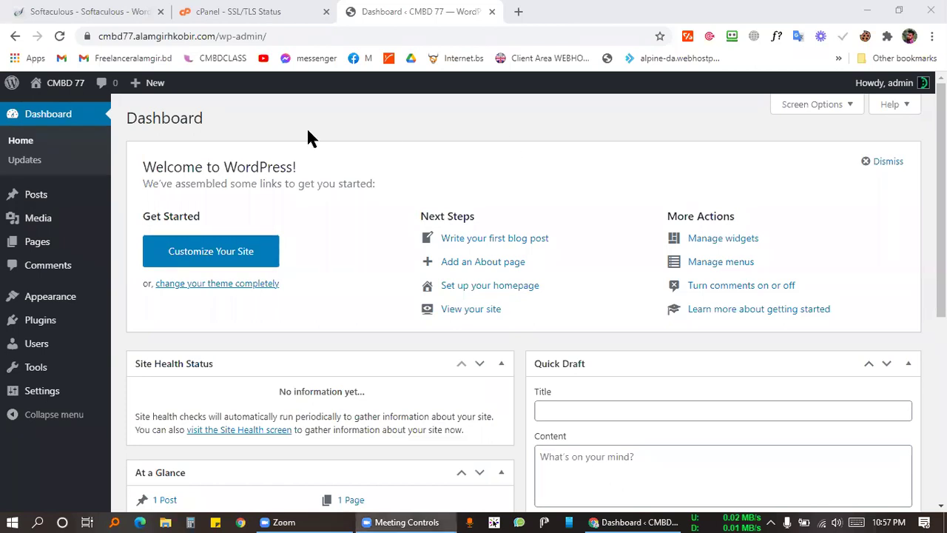
# Open All Posts, which lists the single 'Hello world!' post under Uncategorized.
pyautogui.scroll(-3, 316, 207)
pyautogui.scroll(3, 366, 251)
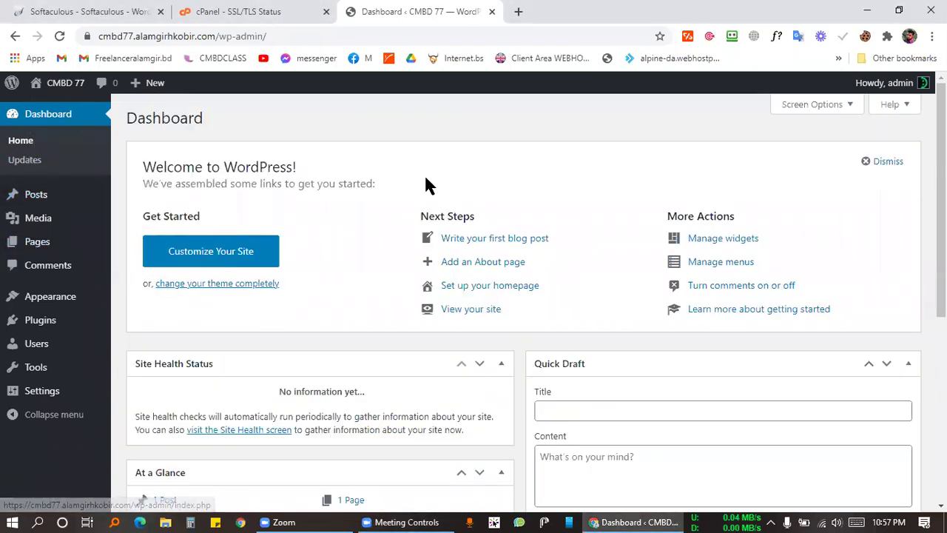
pyautogui.scroll(-5, 681, 270)
pyautogui.scroll(5, 551, 281)
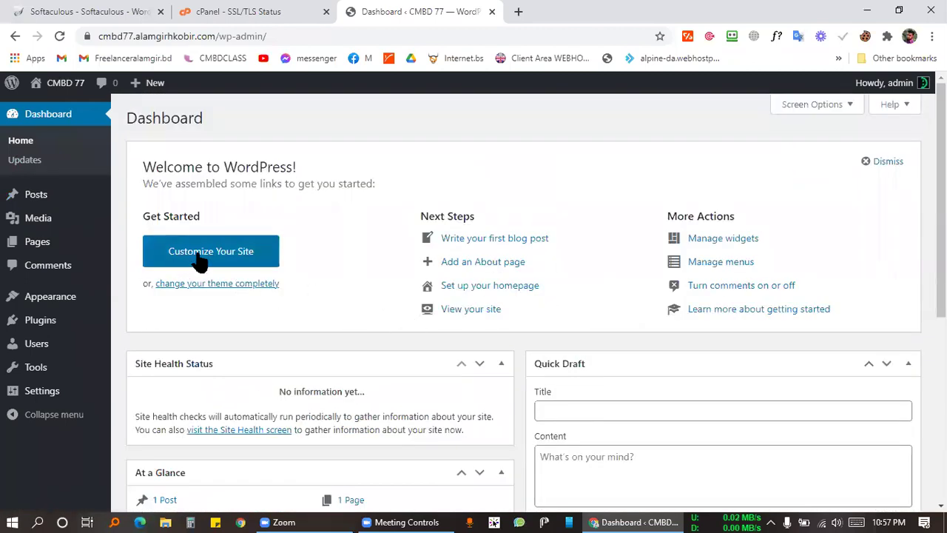
pyautogui.click(29, 195)
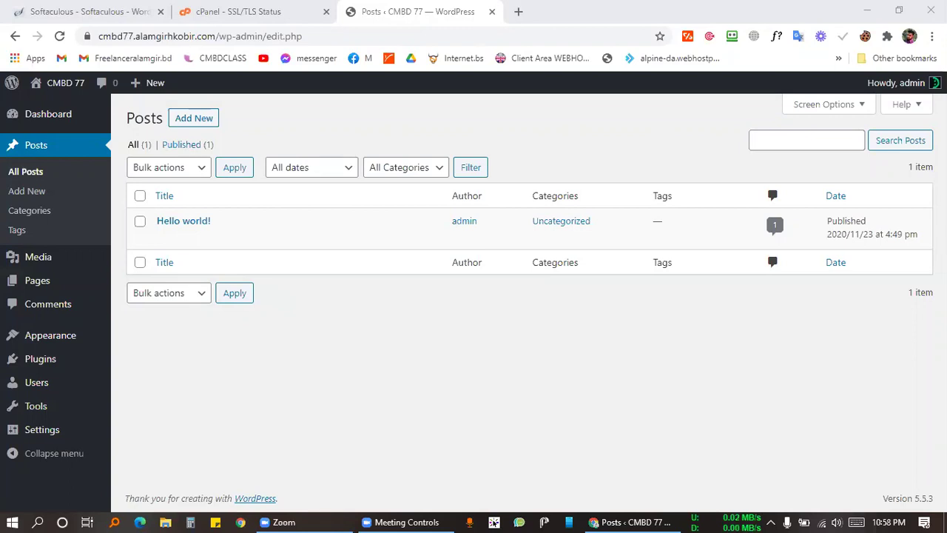
# Open the Media Library, which shows no media items found.
pyautogui.click(412, 143)
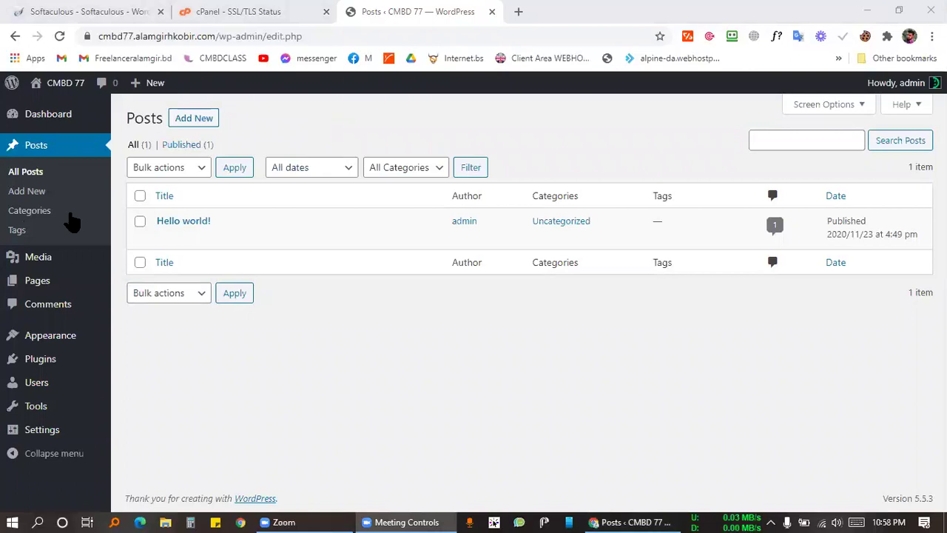
pyautogui.moveTo(254, 227)
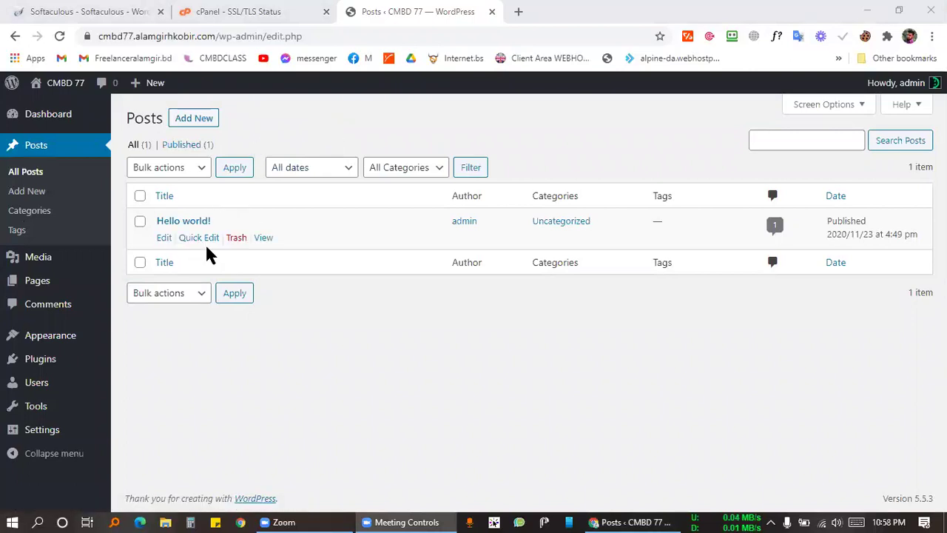
pyautogui.click(256, 131)
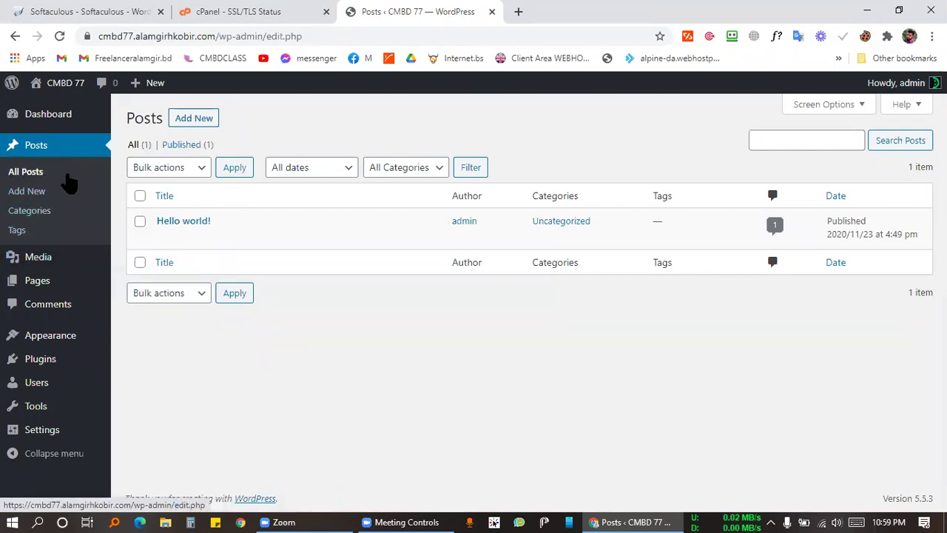
pyautogui.click(33, 258)
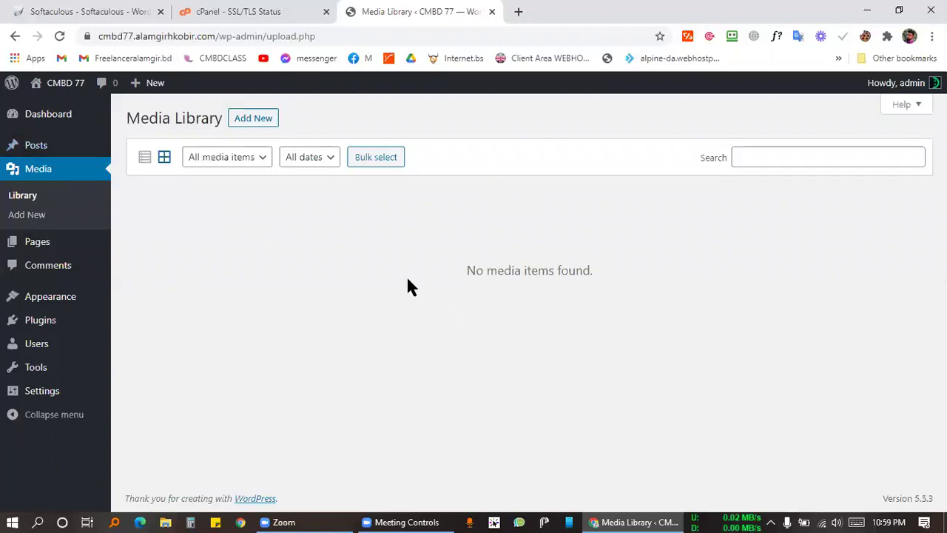
# Open the Pages list and load the live site in a new browser tab.
pyautogui.click(35, 242)
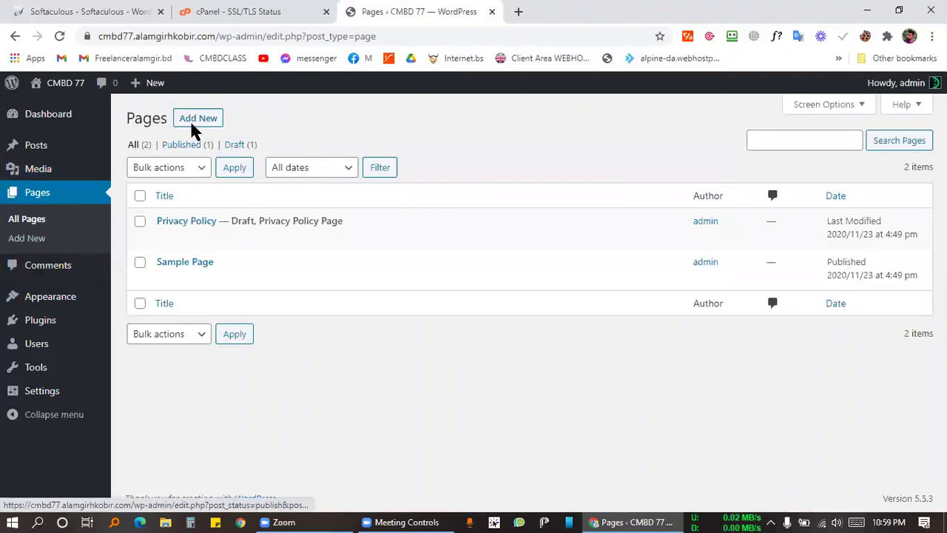
pyautogui.moveTo(220, 35); pyautogui.dragTo(70, 33)
pyautogui.moveTo(169, 36); pyautogui.dragTo(540, 11)
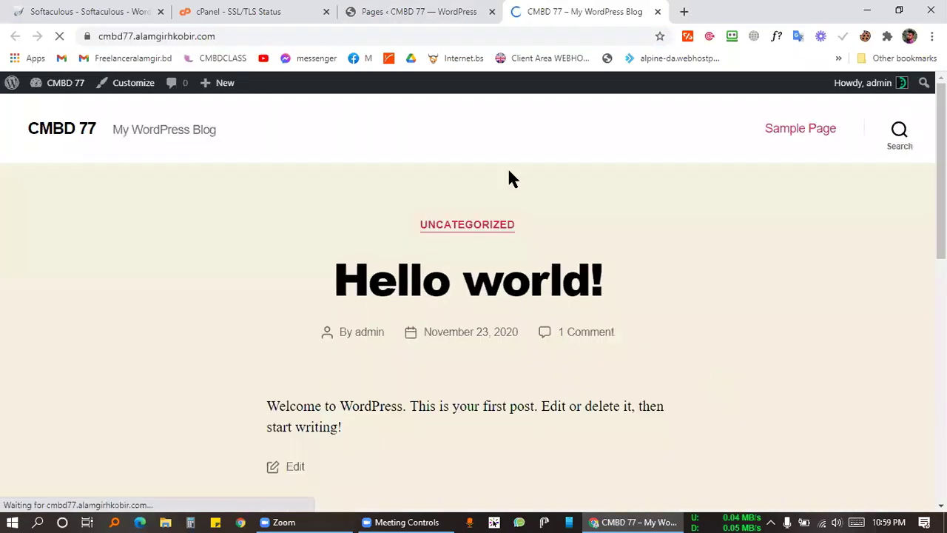
# View the Sample Page on the live site, return home, then go back to the admin Pages list.
pyautogui.click(788, 137)
pyautogui.moveTo(222, 36); pyautogui.dragTo(341, 34)
pyautogui.click(336, 34)
pyautogui.click(64, 132)
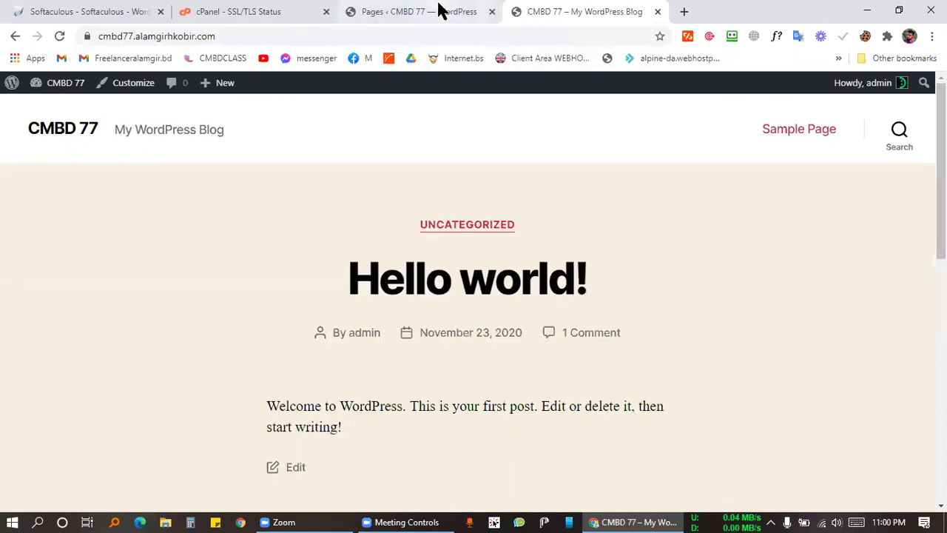
pyautogui.click(440, 10)
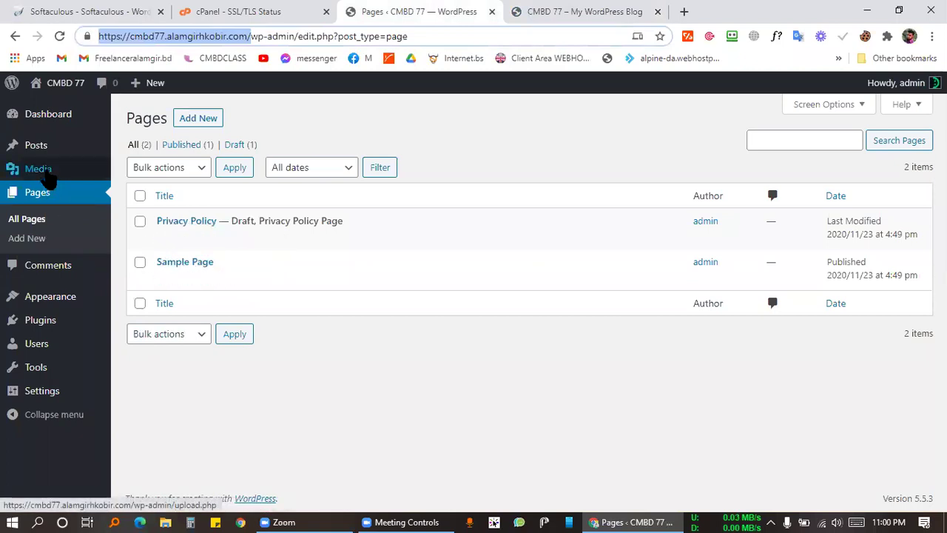
# Look through the Posts, Pages and Comments lists.
pyautogui.click(37, 145)
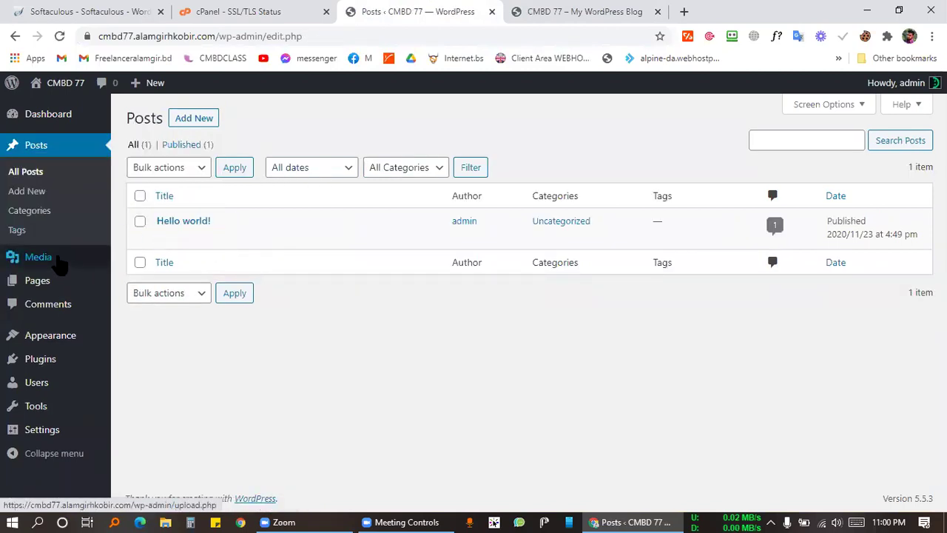
pyautogui.click(43, 285)
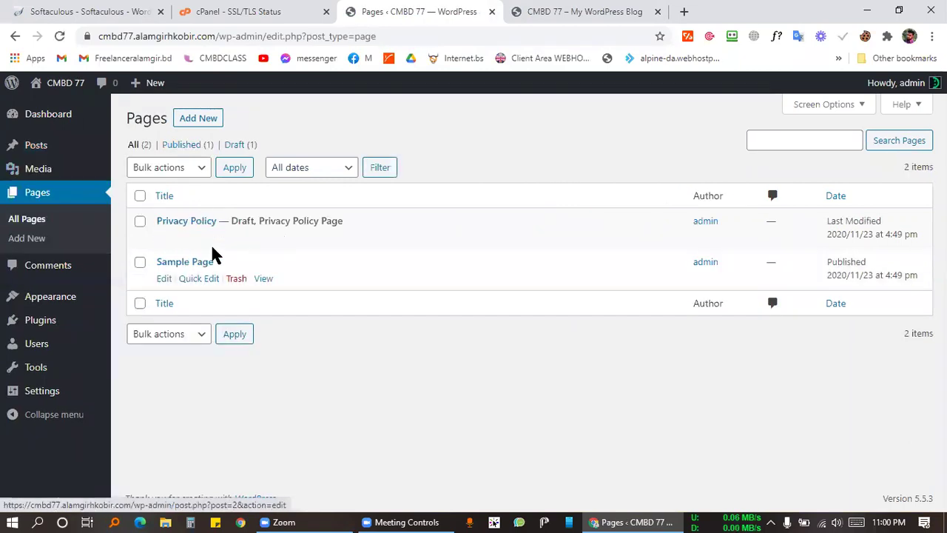
pyautogui.click(93, 262)
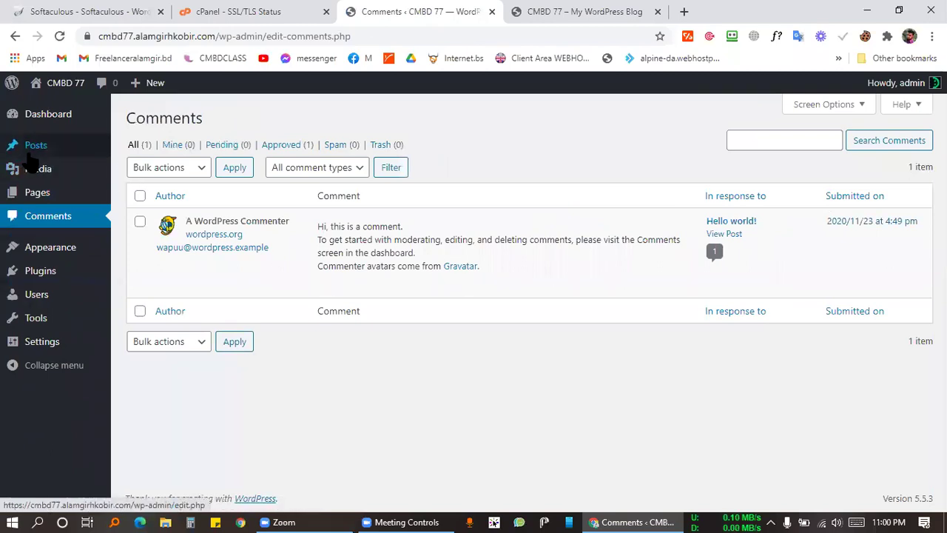
# Inspect the sample comment from A WordPress Commenter, then open the Themes screen.
pyautogui.moveTo(286, 259)
pyautogui.moveTo(185, 222); pyautogui.dragTo(426, 234)
pyautogui.click(336, 224)
pyautogui.click(371, 234)
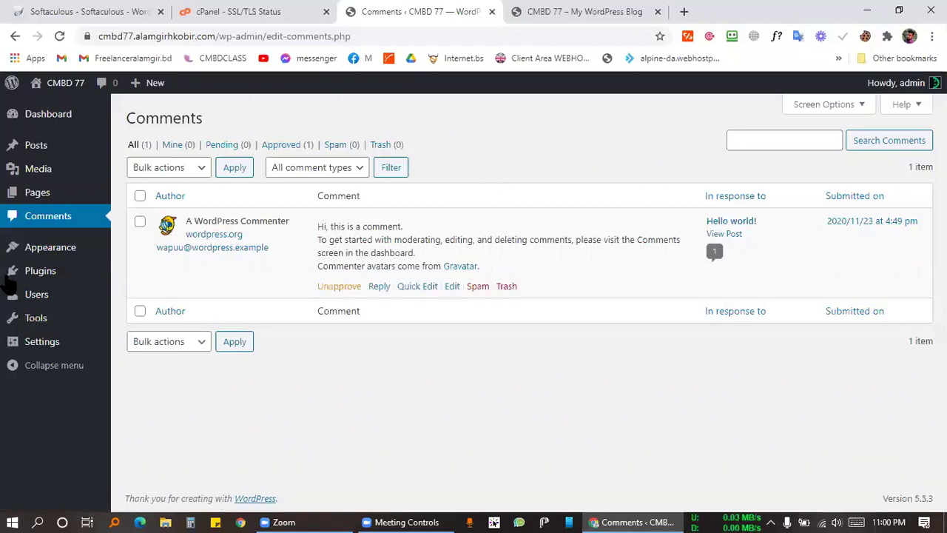
pyautogui.click(43, 252)
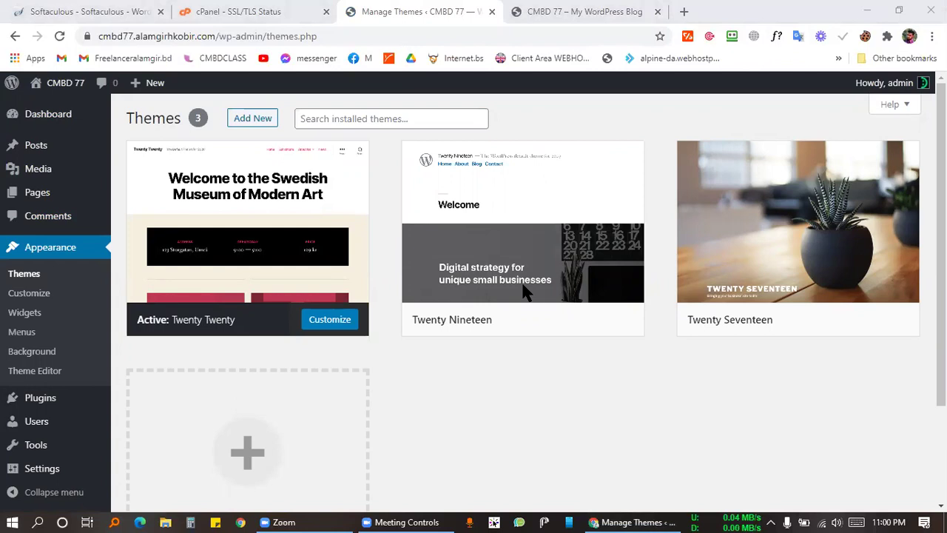
# Open Appearance > Customize for the active Twenty Twenty theme.
pyautogui.click(524, 134)
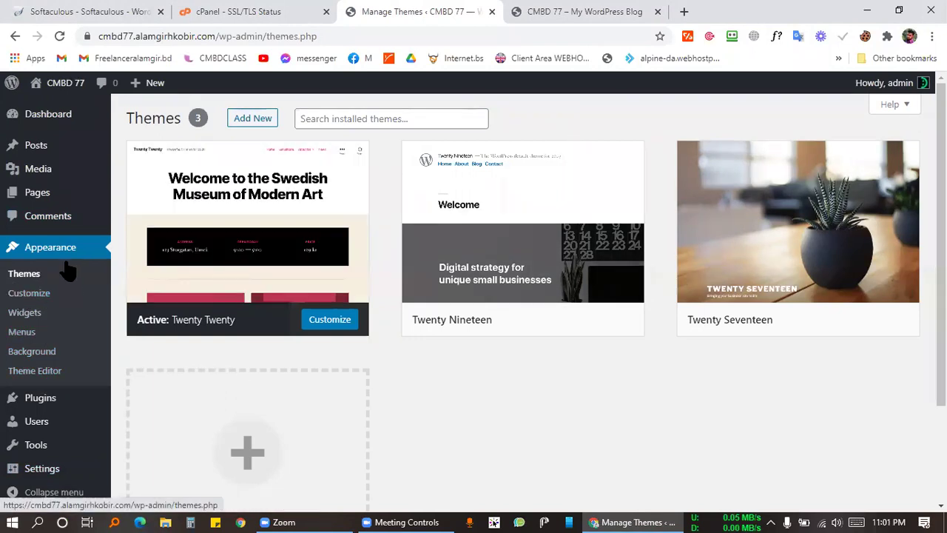
pyautogui.click(33, 294)
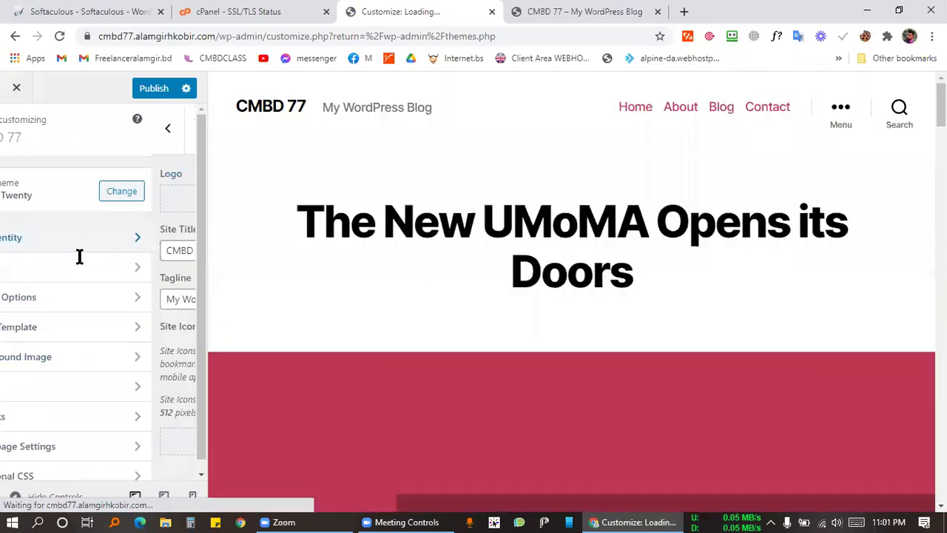
# In Site Identity, select the whole 'My WordPress Blog' tagline.
pyautogui.click(10, 252)
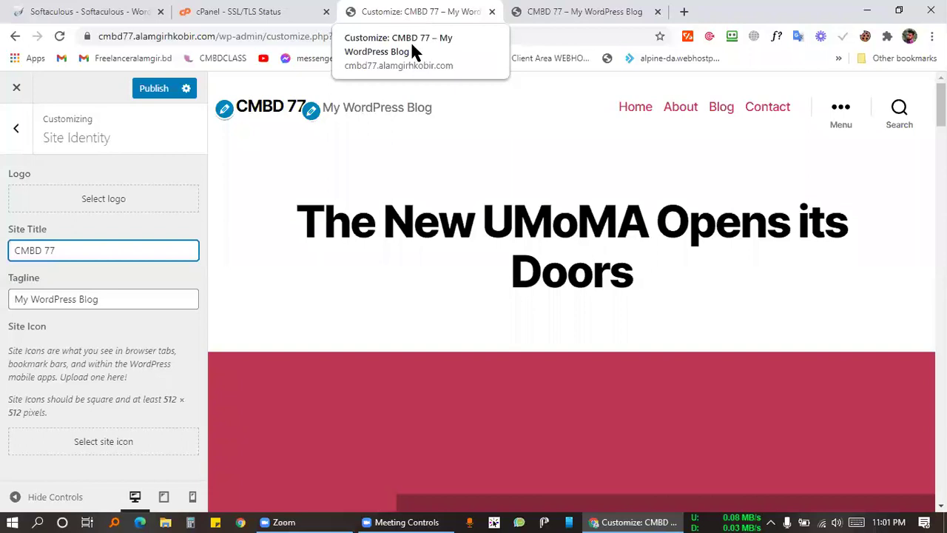
pyautogui.moveTo(9, 299); pyautogui.dragTo(114, 296)
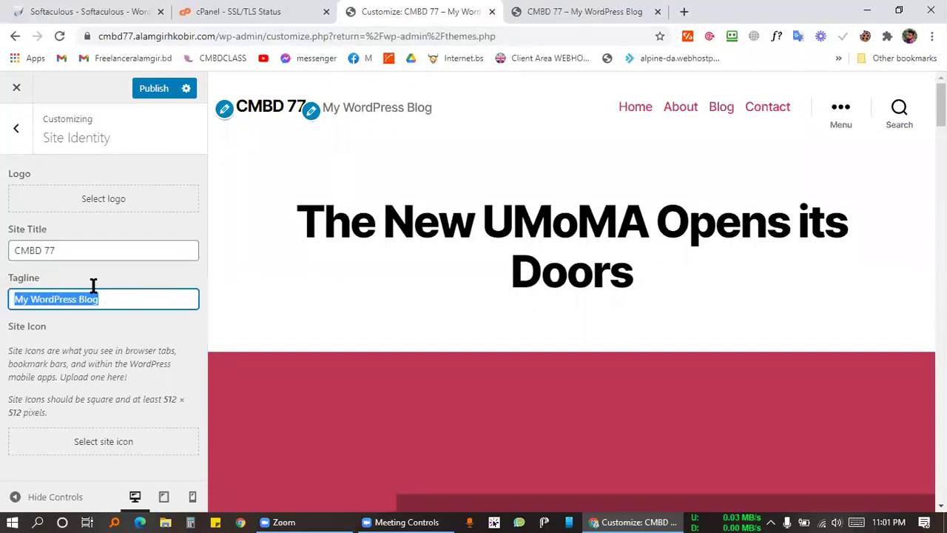
pyautogui.click(94, 288)
pyautogui.click(111, 247)
pyautogui.click(128, 291)
pyautogui.tripleClick(128, 292)
pyautogui.hotkey('ctrl', 't')
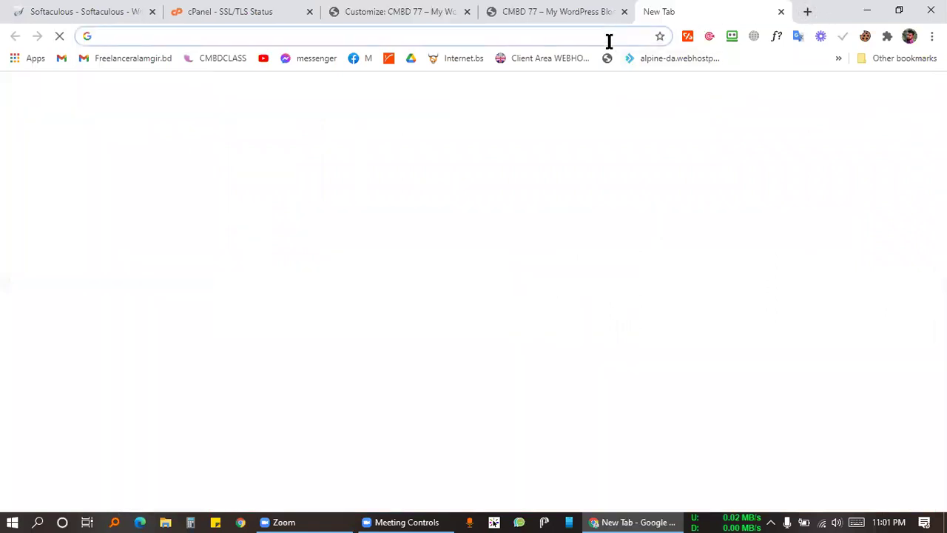
pyautogui.write('ip')
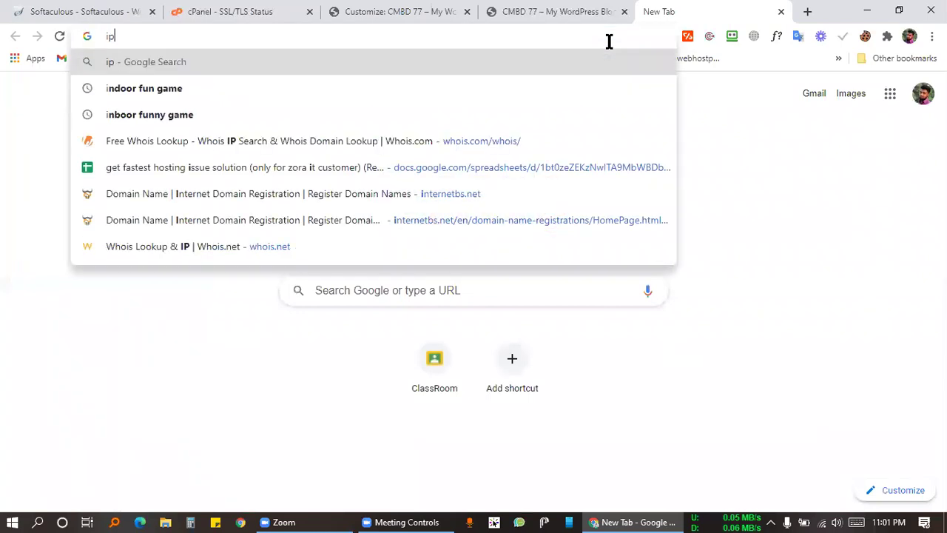
pyautogui.write('hone websi')
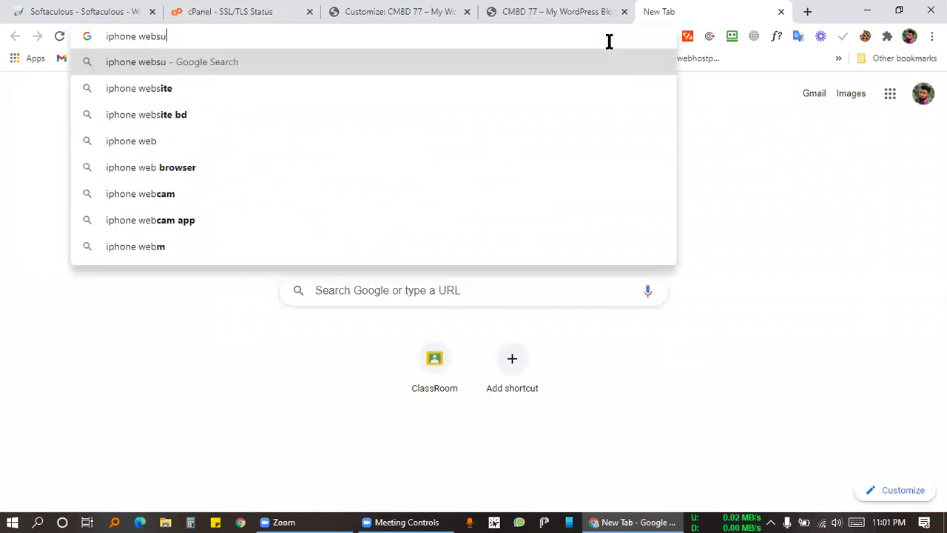
pyautogui.write('te')
pyautogui.press('Return')
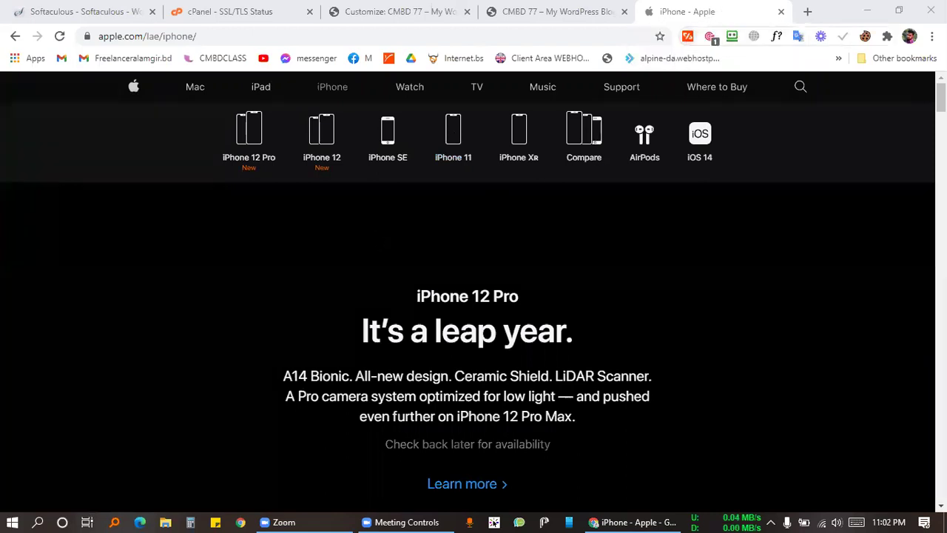
pyautogui.scroll(-10, 474, 296)
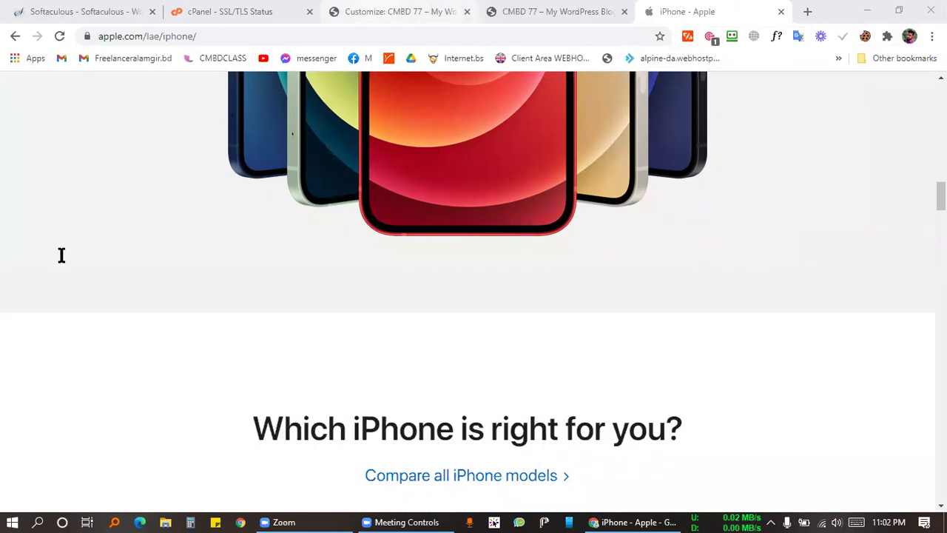
pyautogui.hotkey('ctrl', '3')
pyautogui.click(111, 296)
# Replace the tagline with 'Life is good'.
pyautogui.tripleClick(112, 296)
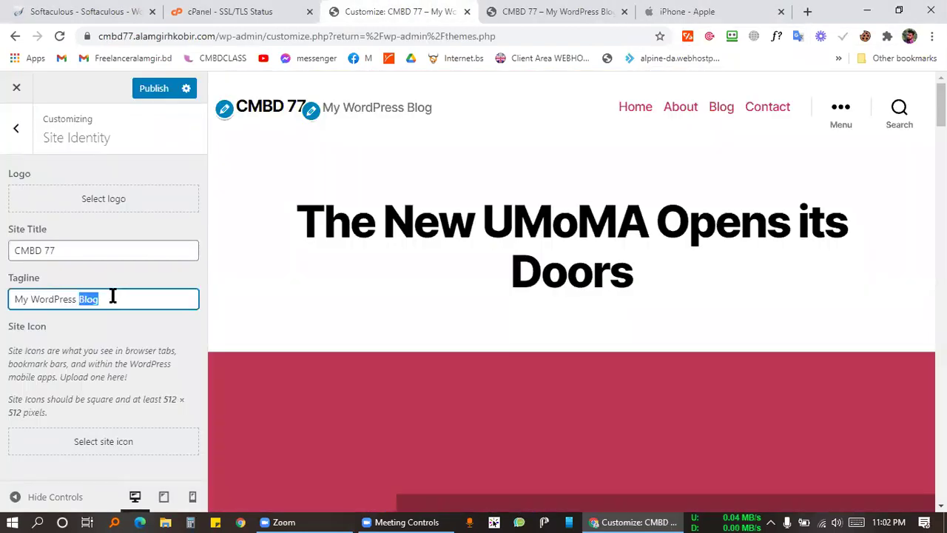
pyautogui.write('Life is good')
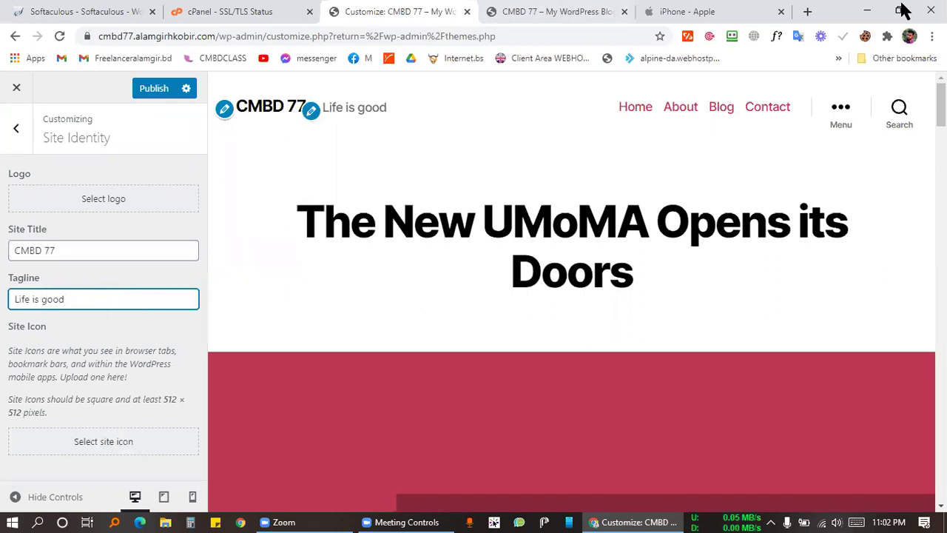
pyautogui.click(649, 13)
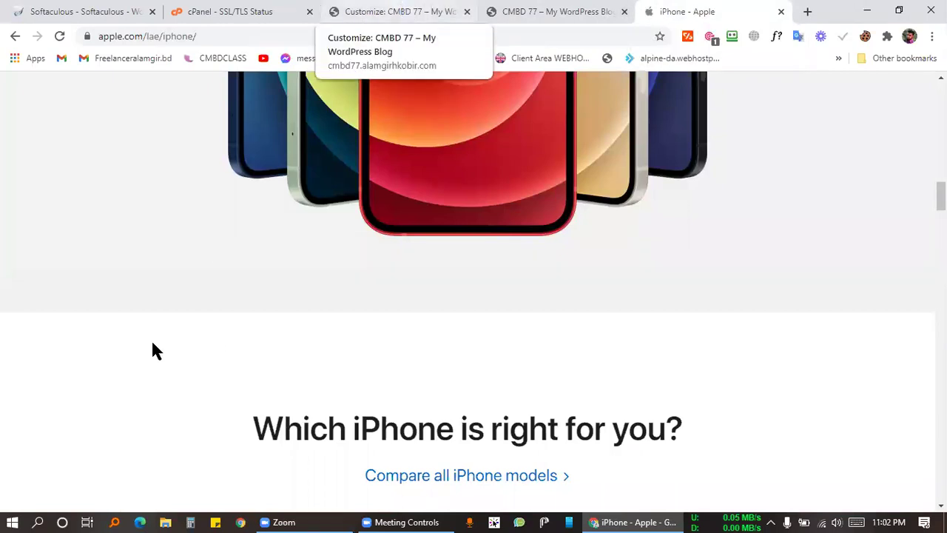
pyautogui.hotkey('ctrl', '3')
# Upload the orange cm logo and crop it square as the Site Icon.
pyautogui.press('Return')
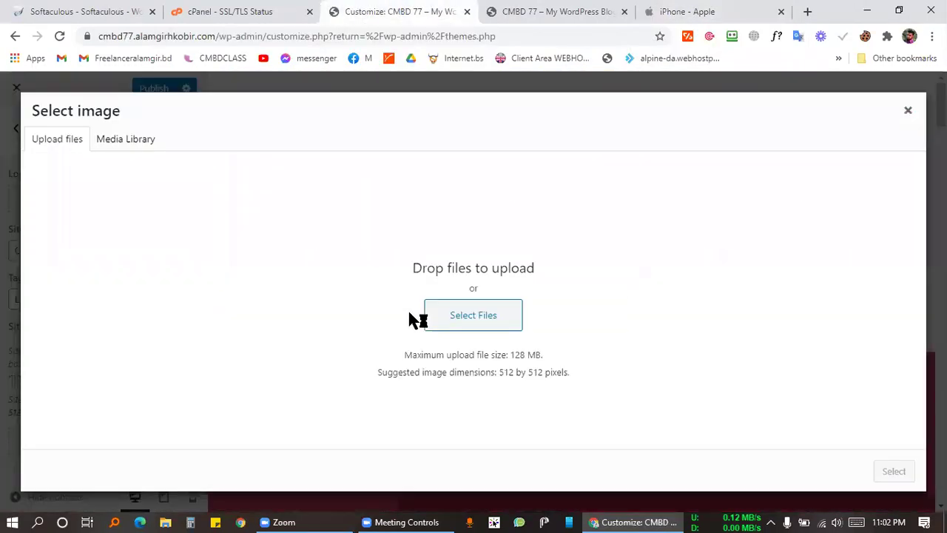
pyautogui.press('Return')
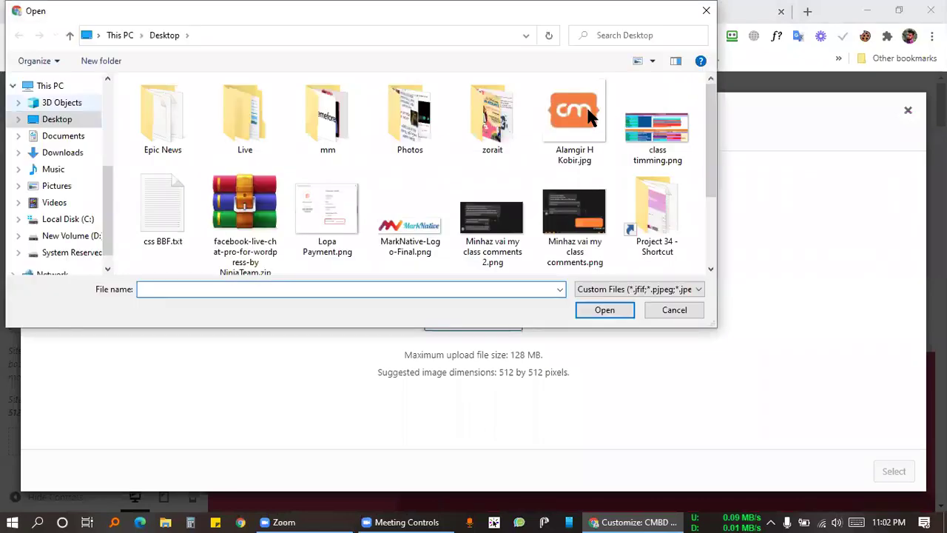
pyautogui.click(575, 114)
pyautogui.click(596, 310)
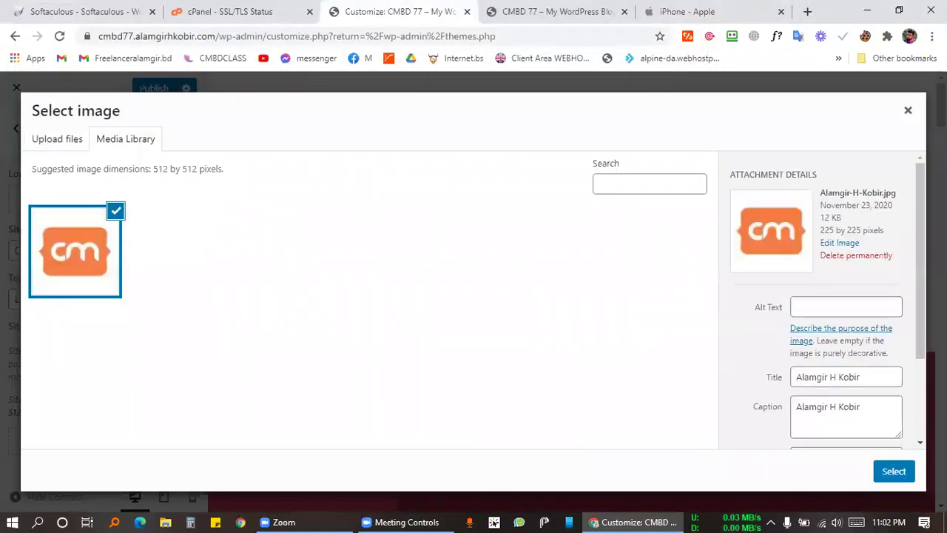
pyautogui.click(891, 474)
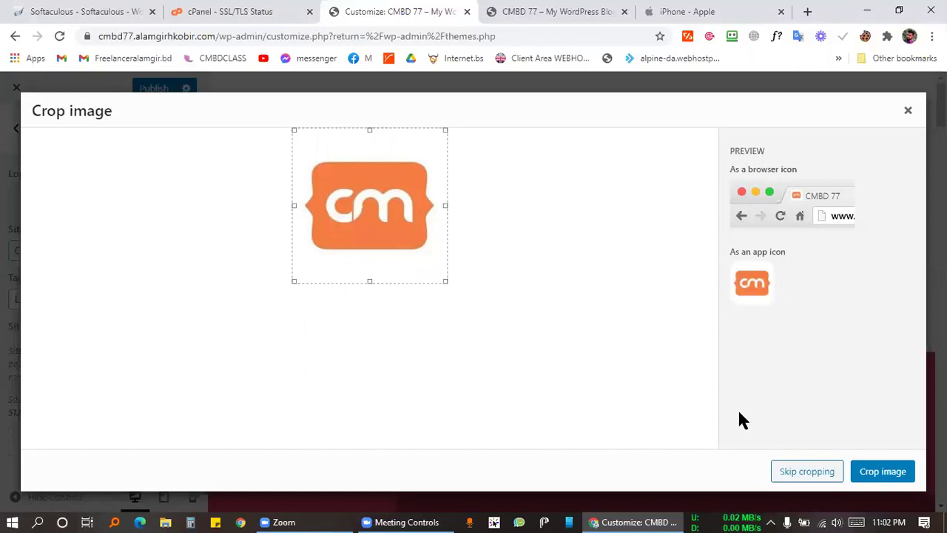
pyautogui.click(891, 477)
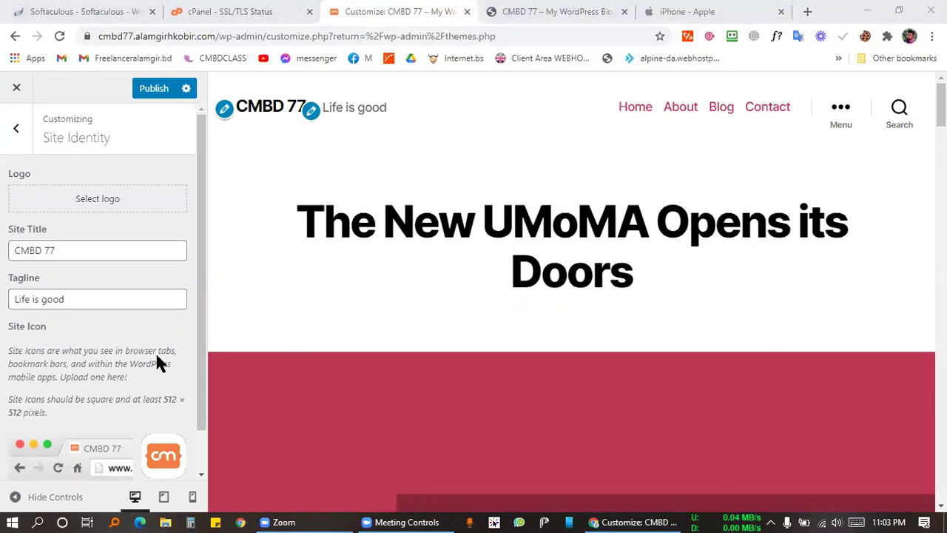
# Extend the tagline to 'Life is good, we create success' and publish it.
pyautogui.click(107, 301)
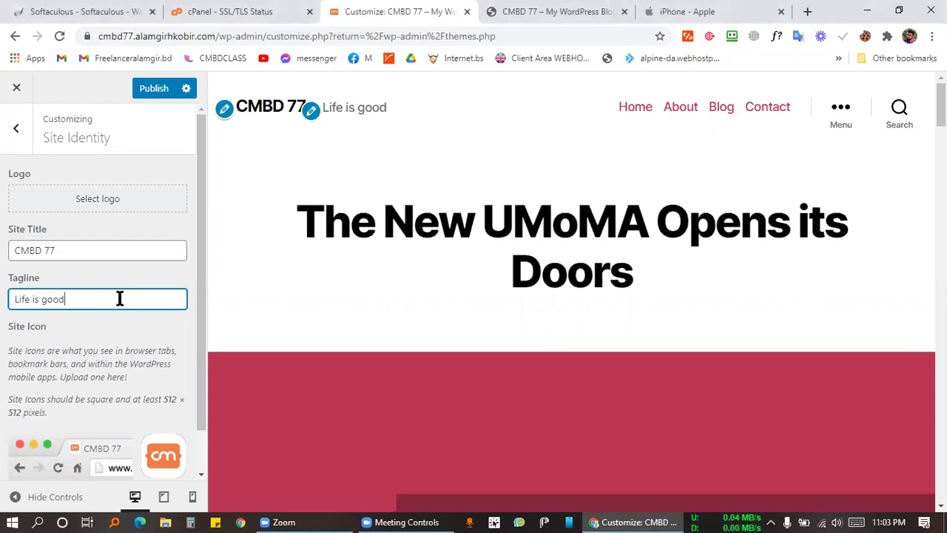
pyautogui.write(', we create success')
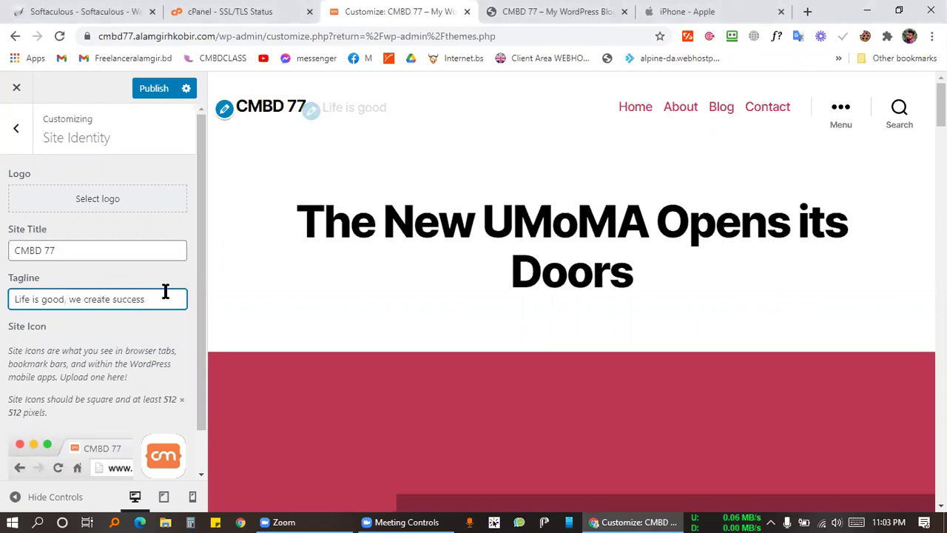
pyautogui.click(147, 89)
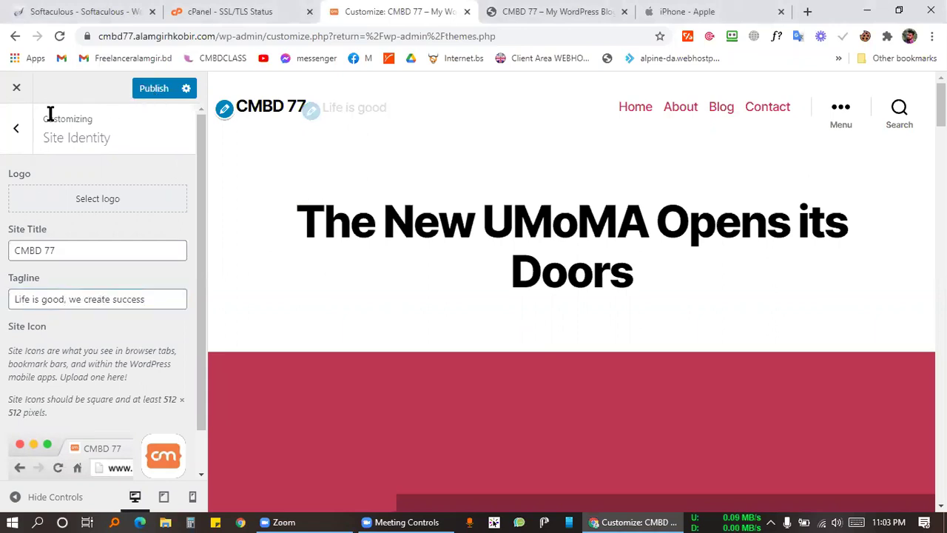
# Rename the site title to 'CodemanBD 77' and publish it.
pyautogui.tripleClick(78, 249)
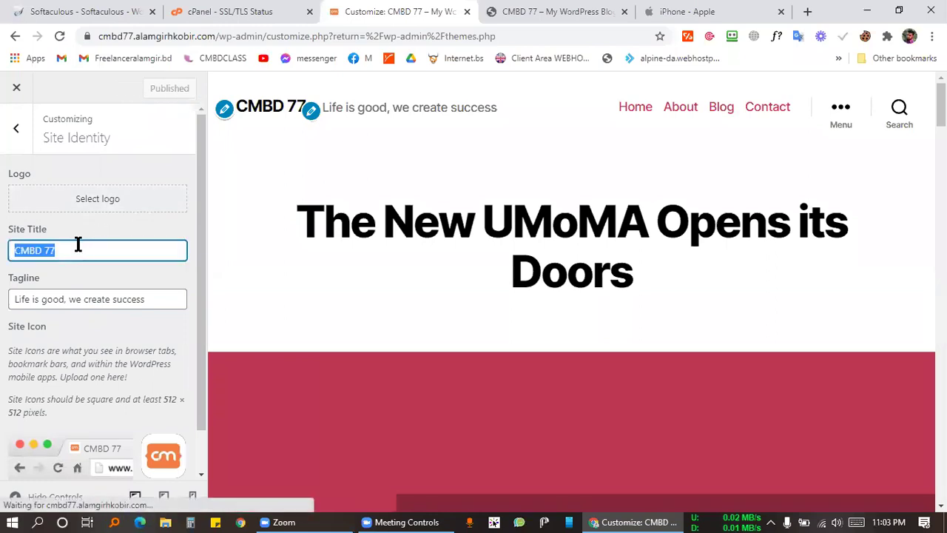
pyautogui.write('Codemanb')
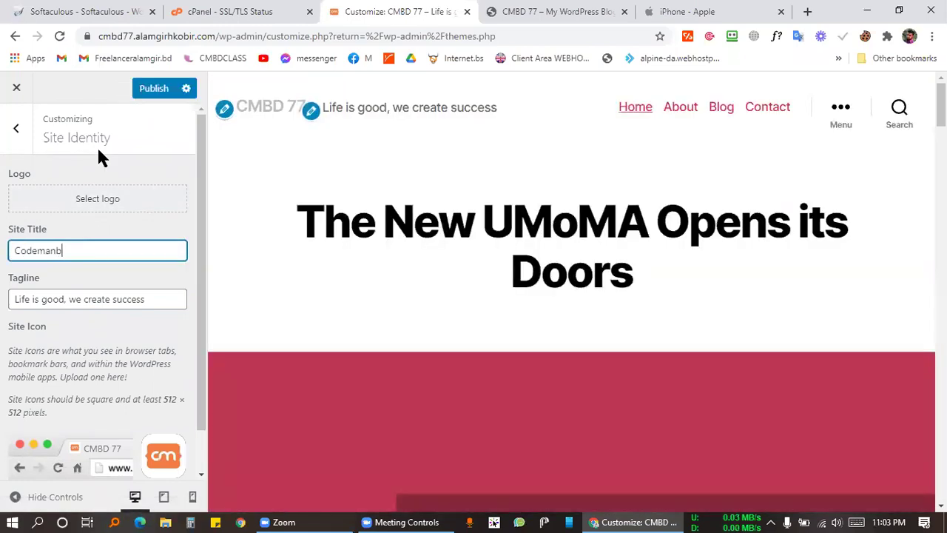
pyautogui.press('Home')
pyautogui.press('BackSpace')
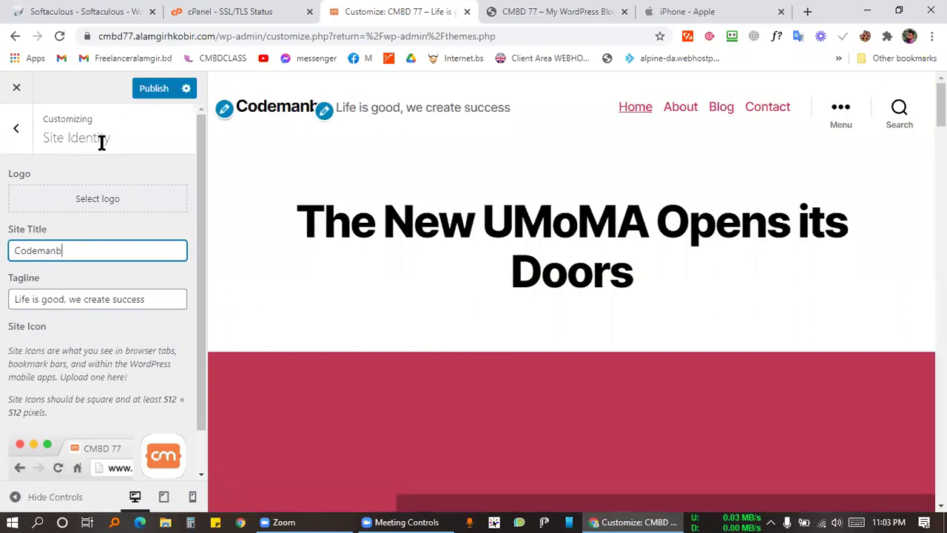
pyautogui.write('BD')
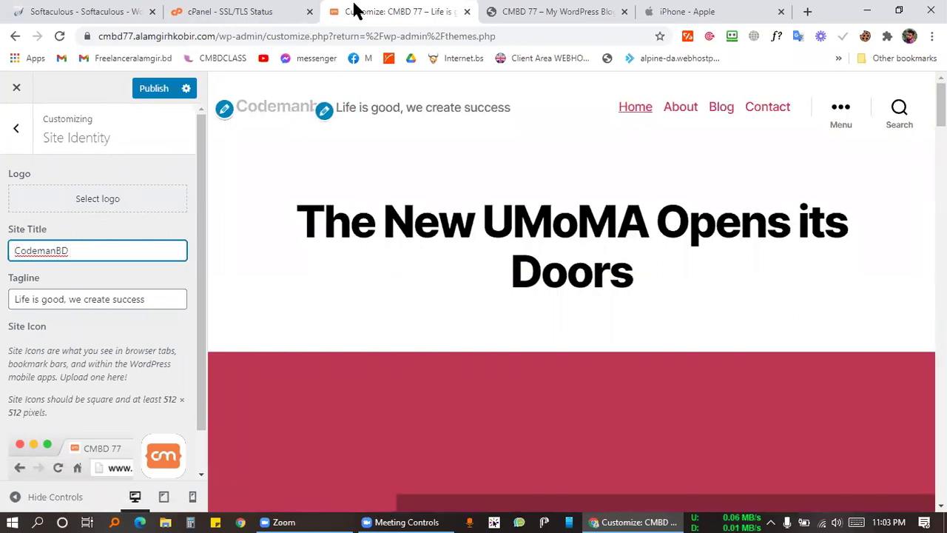
pyautogui.write(' 77')
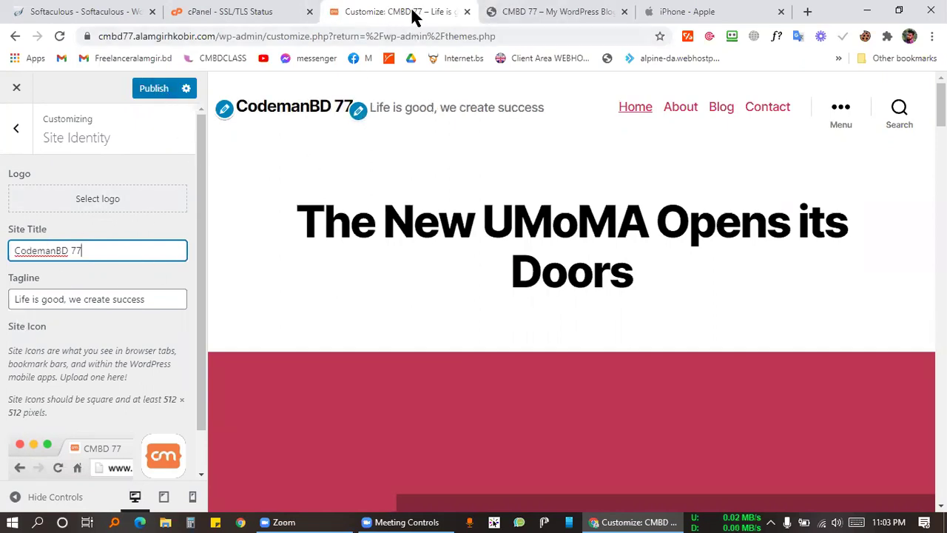
pyautogui.click(163, 89)
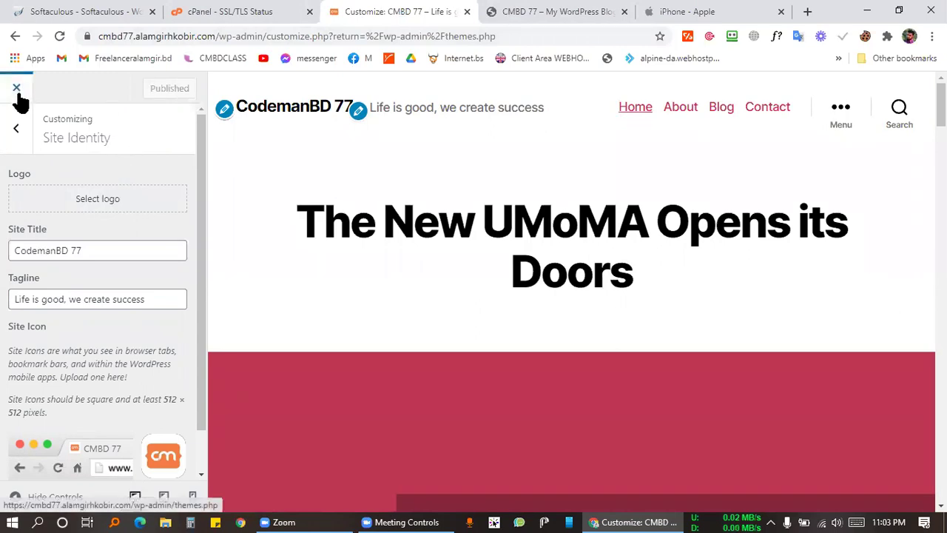
# Check the live site for the new title, then close the Customizer.
pyautogui.moveTo(215, 33); pyautogui.dragTo(492, 9)
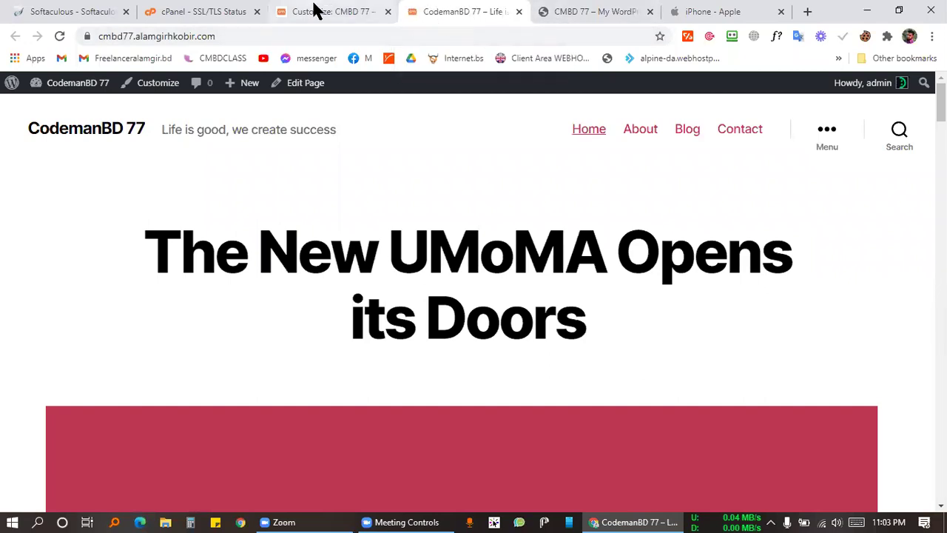
pyautogui.hotkey('ctrl', 'shift', 'Tab')
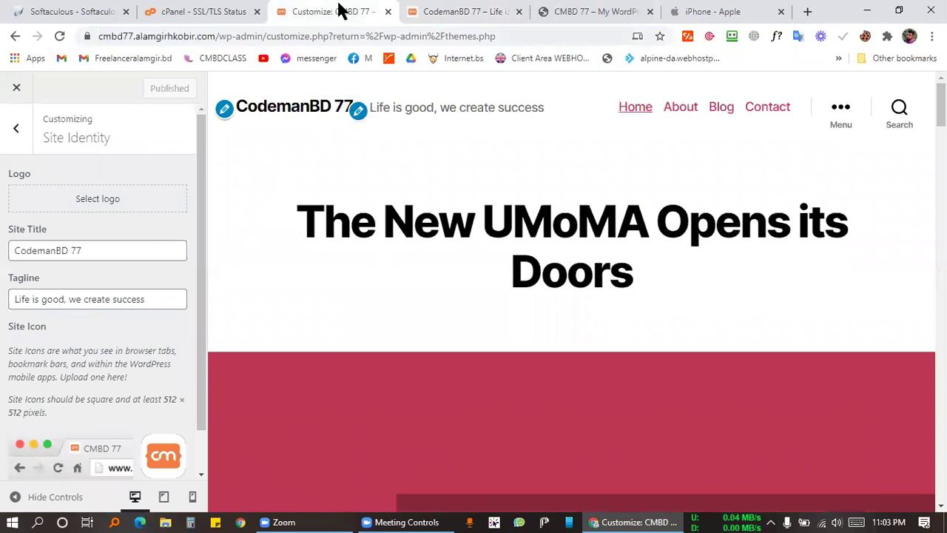
pyautogui.click(433, 11)
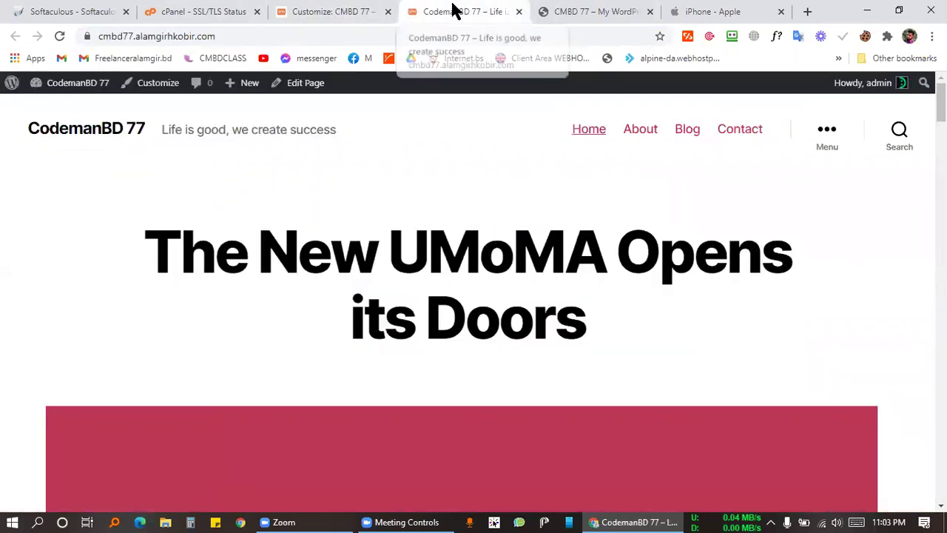
pyautogui.click(349, 10)
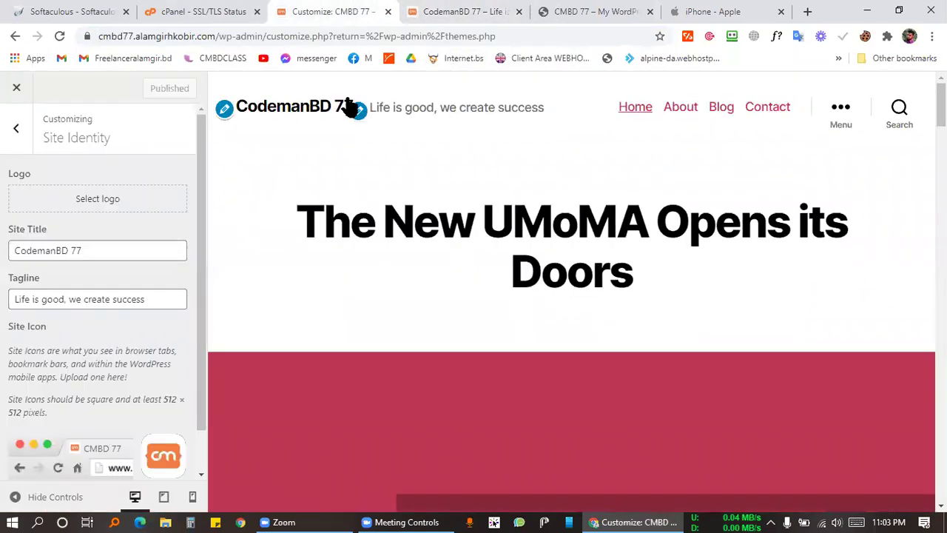
pyautogui.click(17, 89)
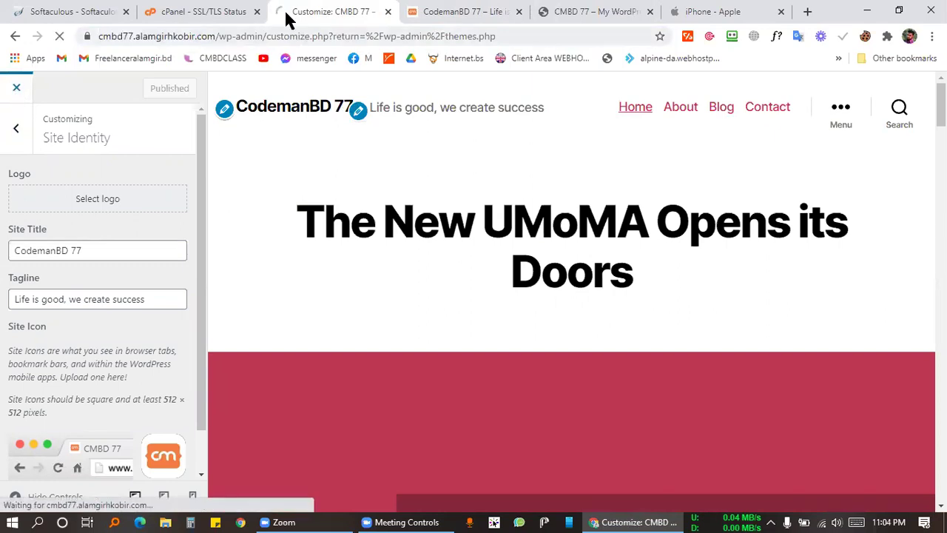
# Scroll through the CodemanBD 77 Themes screen, then open the Pages list.
pyautogui.moveTo(244, 10); pyautogui.dragTo(214, 15)
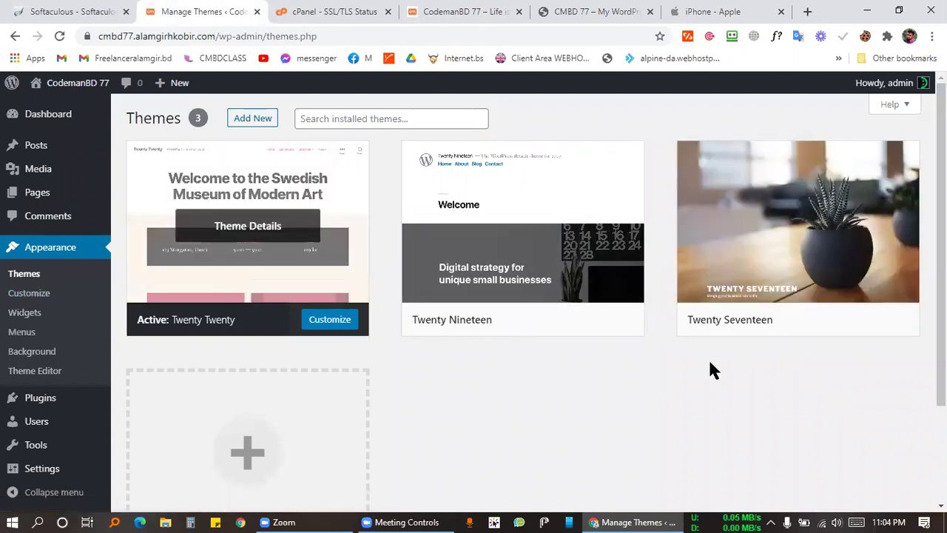
pyautogui.scroll(-2, 480, 428)
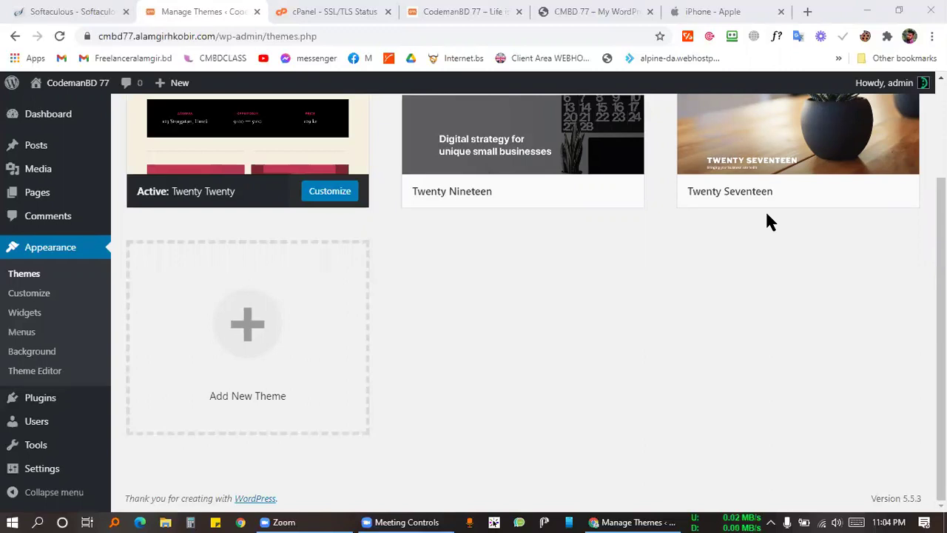
pyautogui.scroll(2, 493, 304)
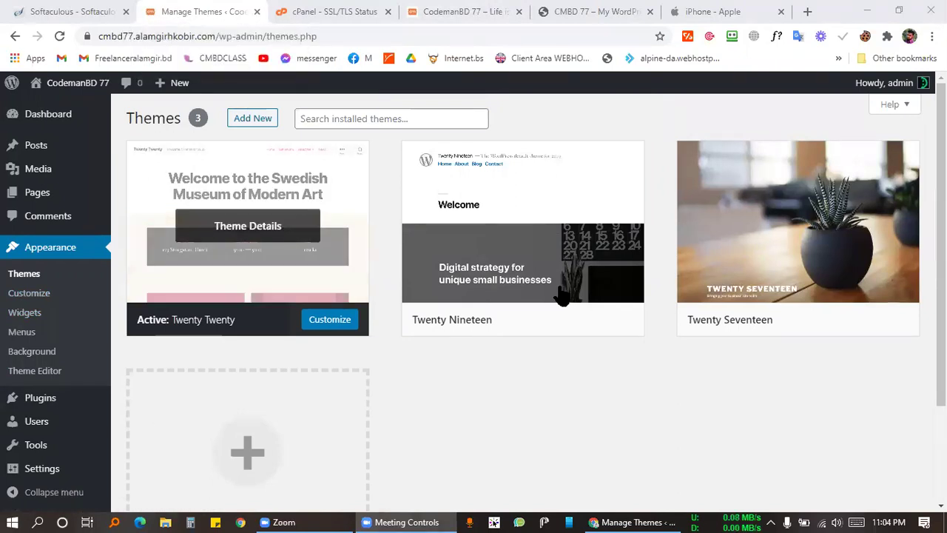
pyautogui.scroll(-3, 511, 308)
pyautogui.scroll(3, 511, 307)
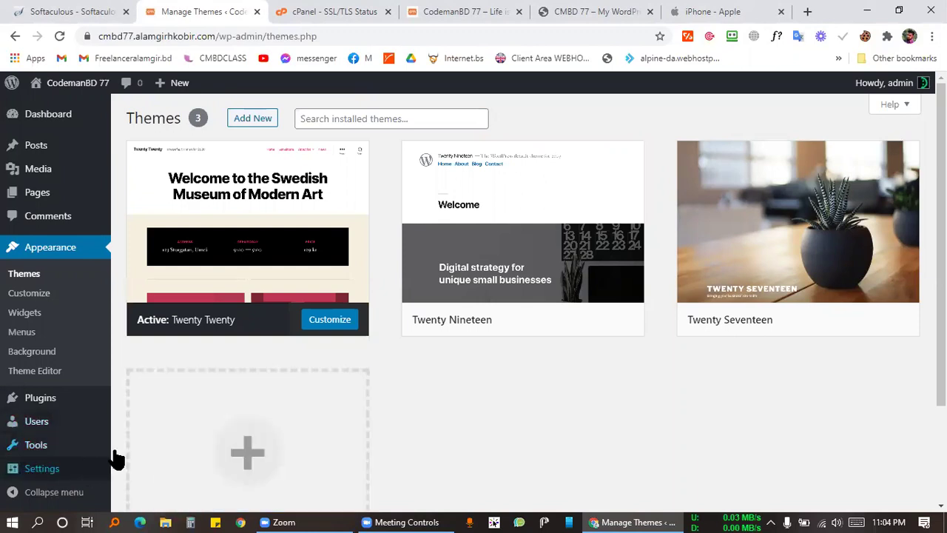
pyautogui.moveTo(116, 459)
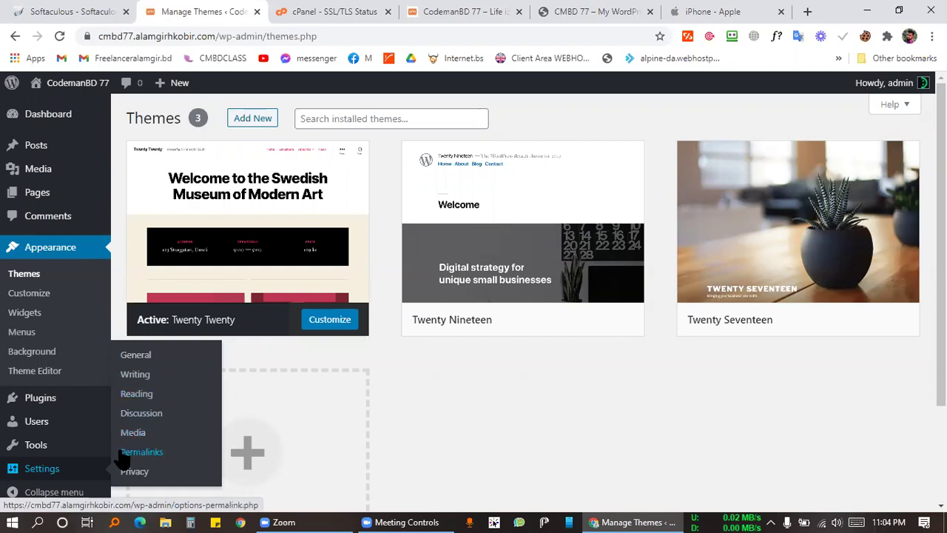
pyautogui.click(52, 191)
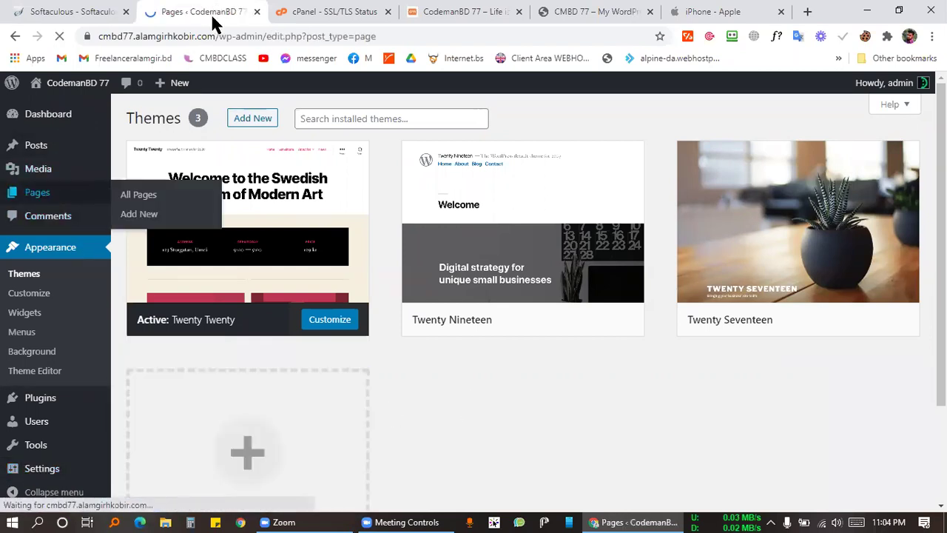
# Filter the Pages list to Published (5) and check the About and Blog publish dates.
pyautogui.click(185, 144)
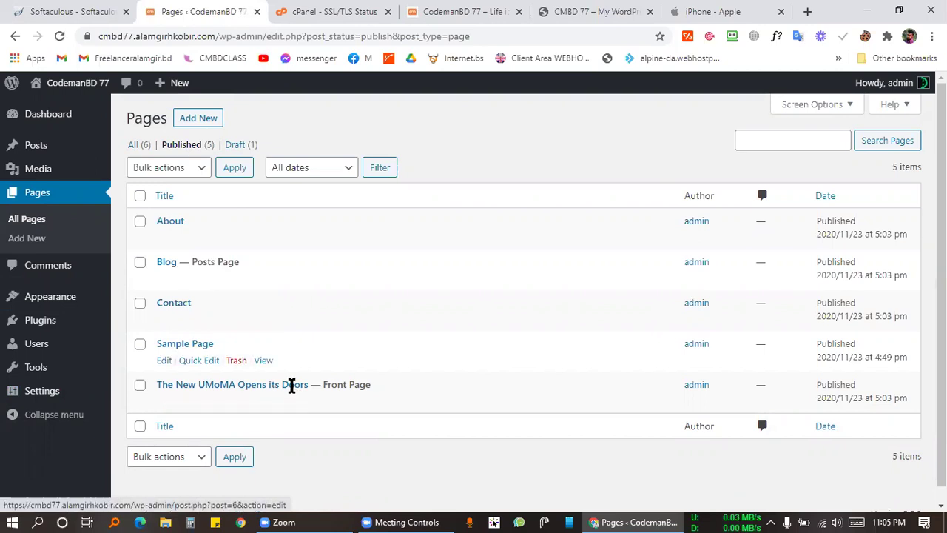
pyautogui.moveTo(879, 234); pyautogui.dragTo(908, 234)
pyautogui.moveTo(817, 274); pyautogui.dragTo(900, 274)
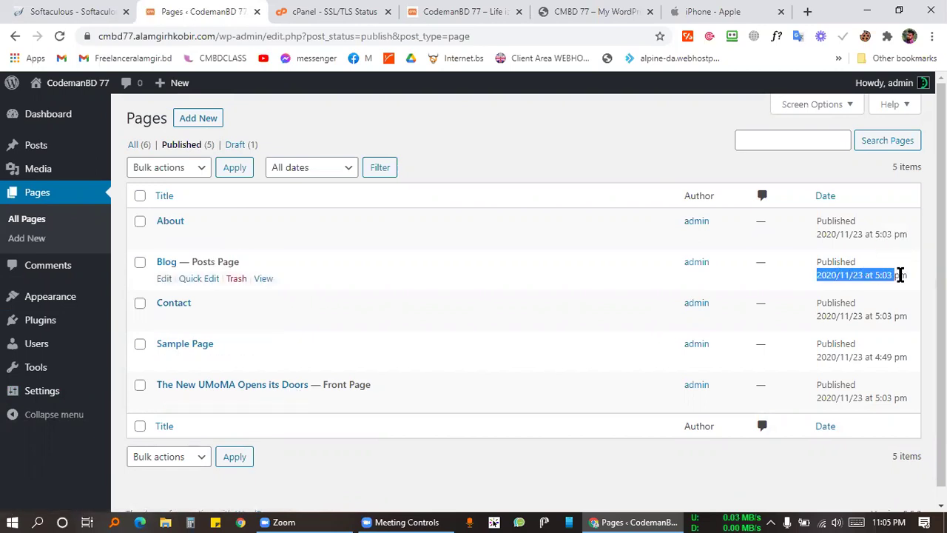
pyautogui.click(787, 308)
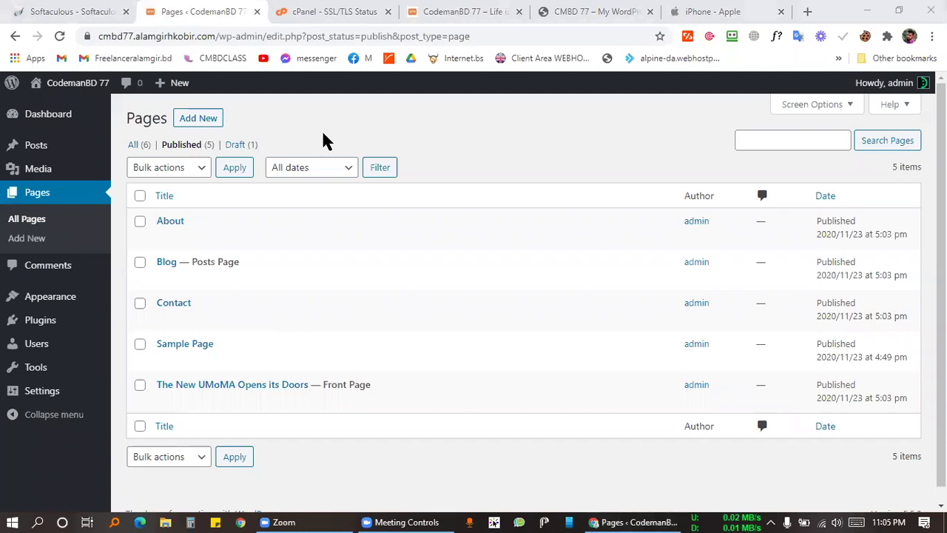
# Add a new page, dismiss the editor welcome tip, and title it 'Home'.
pyautogui.click(189, 122)
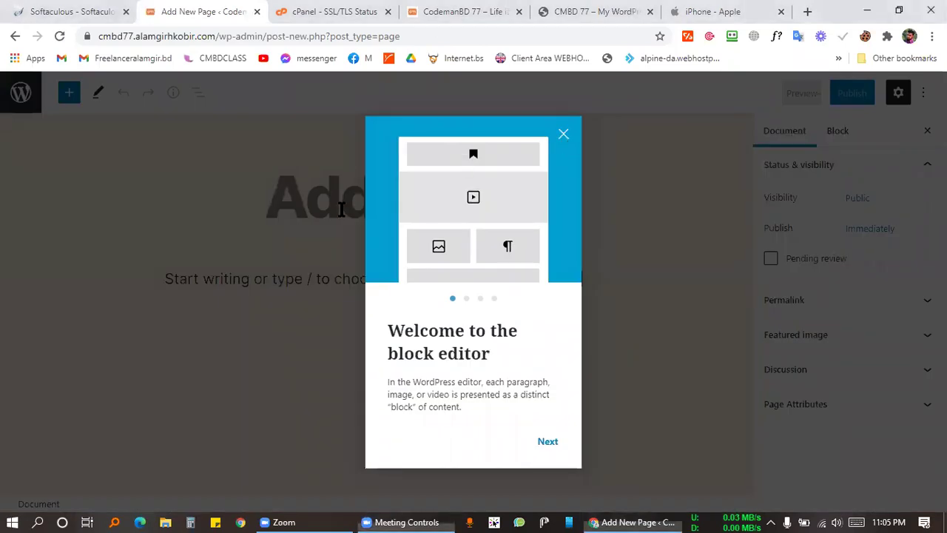
pyautogui.click(340, 210)
pyautogui.write('Home')
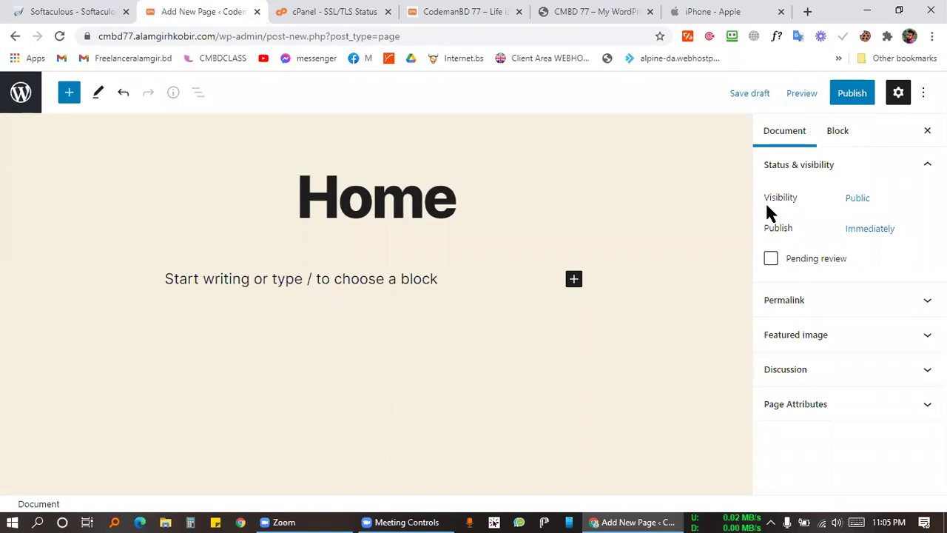
pyautogui.hotkey('ctrl', '9')
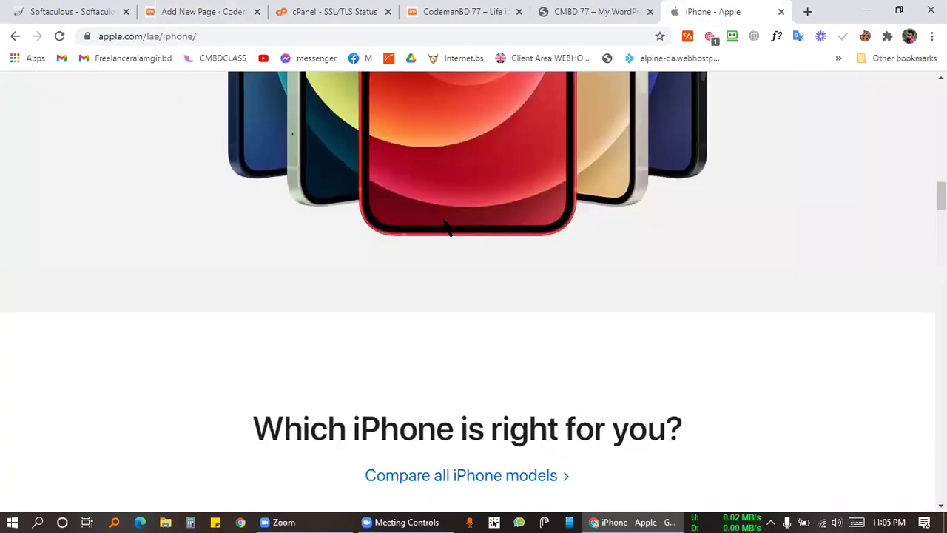
pyautogui.scroll(5, 157, 93)
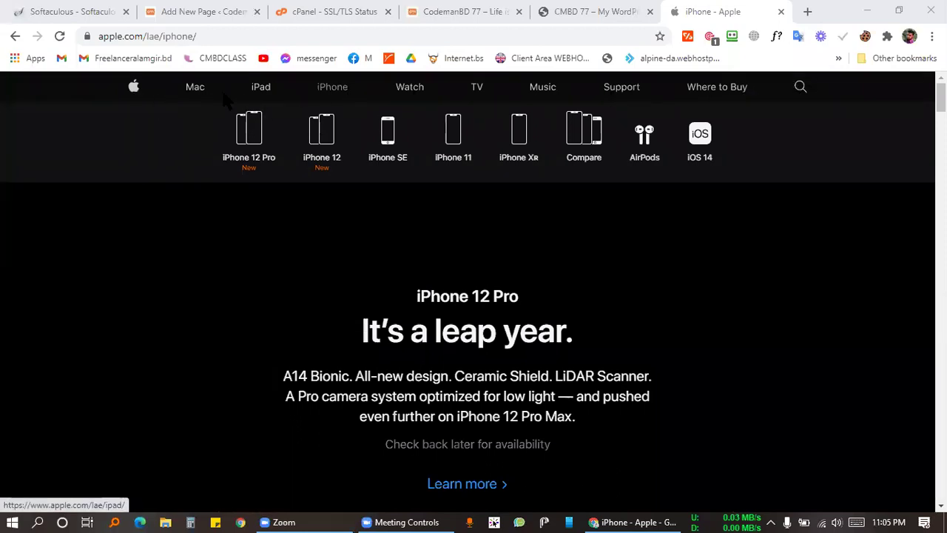
pyautogui.click(191, 99)
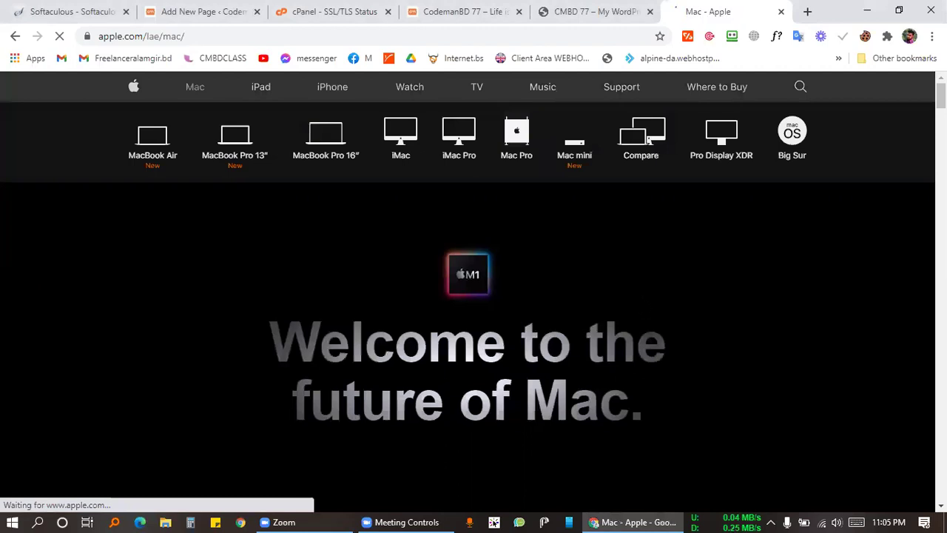
pyautogui.scroll(-4, 648, 140)
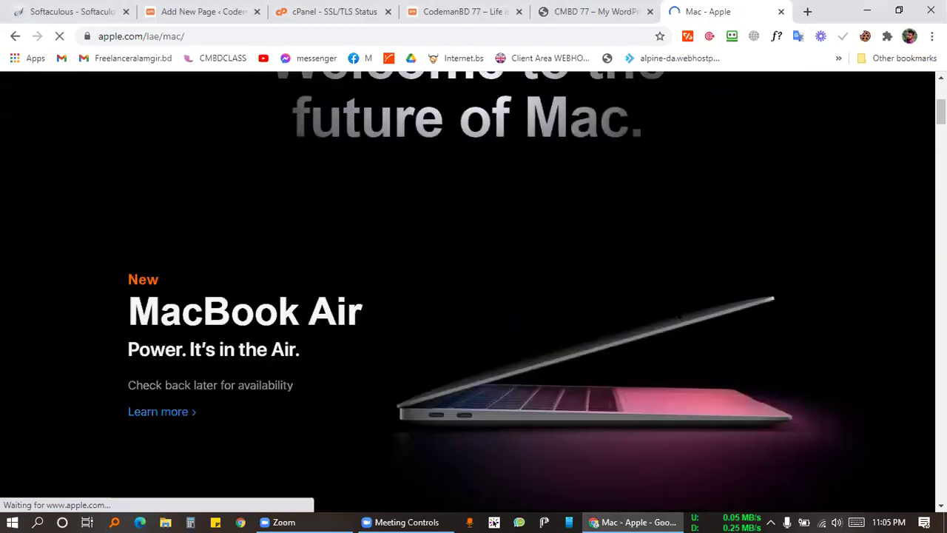
pyautogui.scroll(-10, 676, 283)
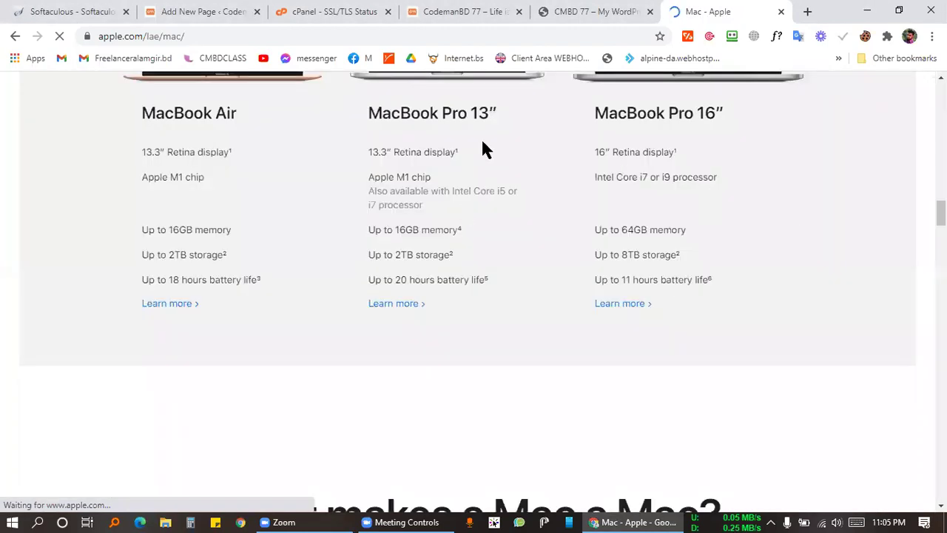
pyautogui.scroll(15, 400, 107)
pyautogui.click(333, 95)
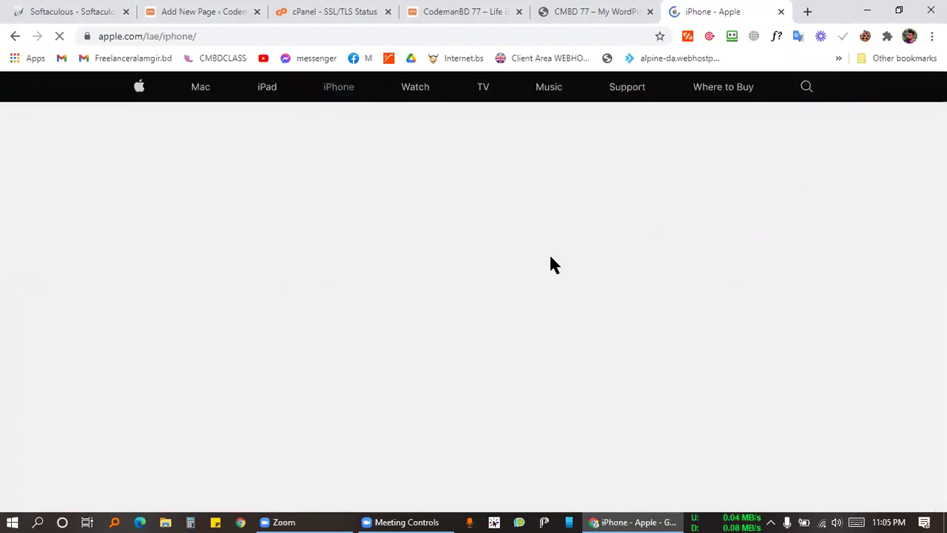
pyautogui.scroll(-5, 490, 126)
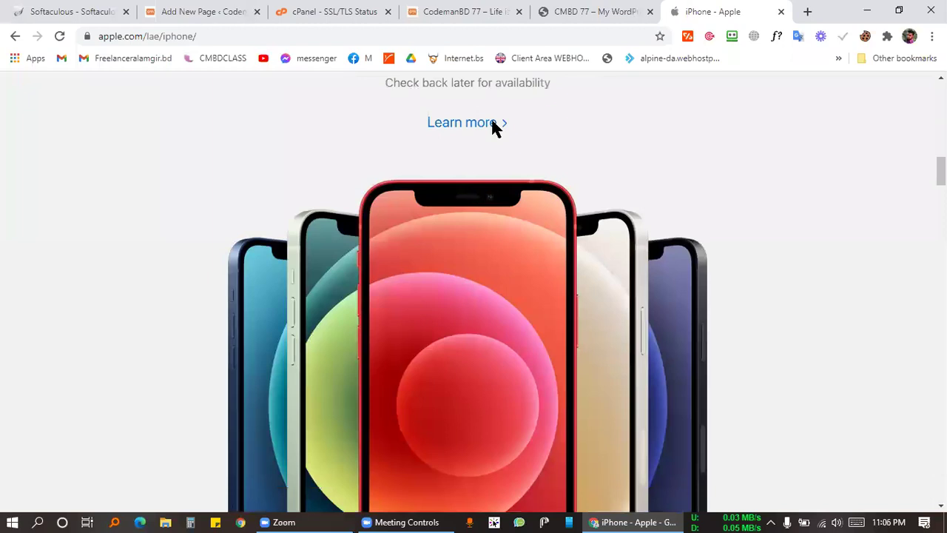
pyautogui.press('F5')
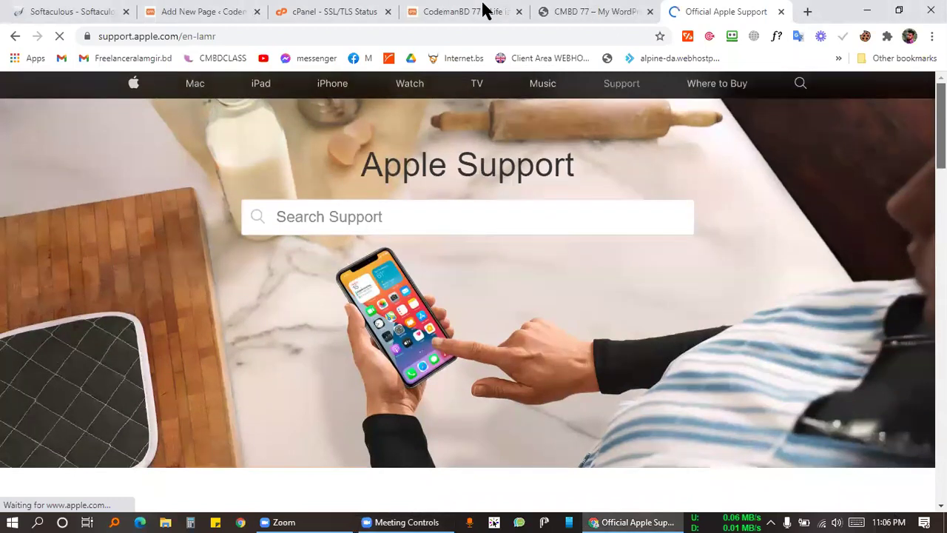
pyautogui.hotkey('ctrl', 'shift', 'Tab')
pyautogui.hotkey('ctrl', 'shift', 'Tab')
pyautogui.hotkey('ctrl', 'shift', 'Tab')
pyautogui.hotkey('ctrl', 'shift', 'Tab')
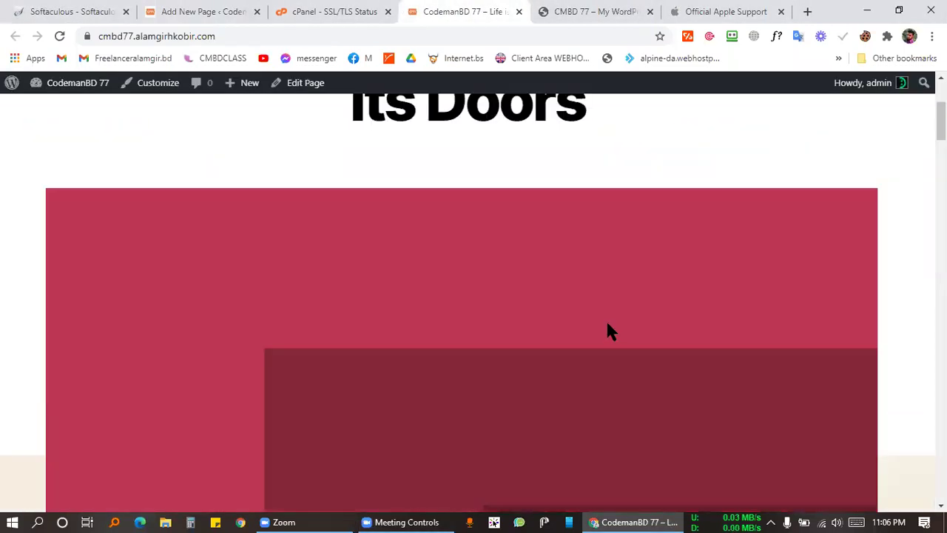
# Visit the live site's About, Blog and Home pages, then close the cPanel SSL/TLS Status tab.
pyautogui.scroll(-10, 607, 318)
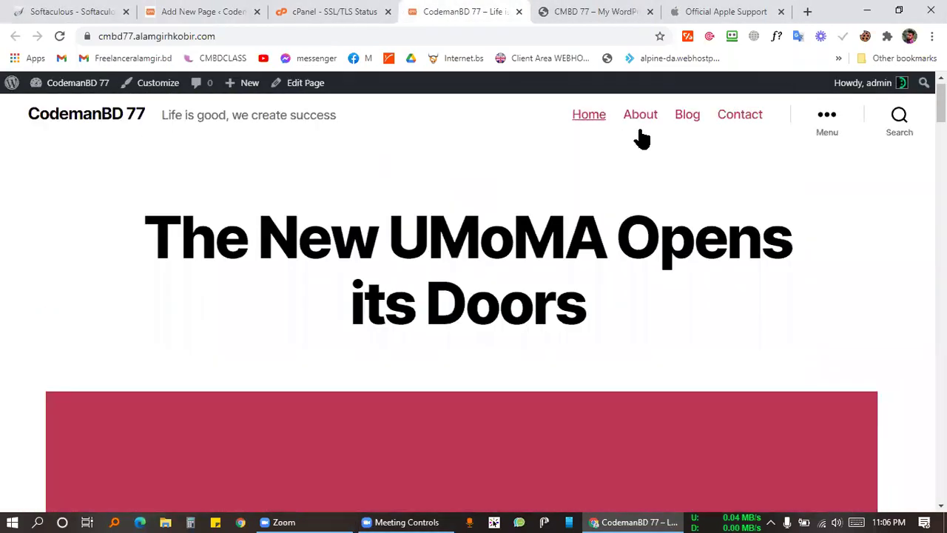
pyautogui.click(641, 136)
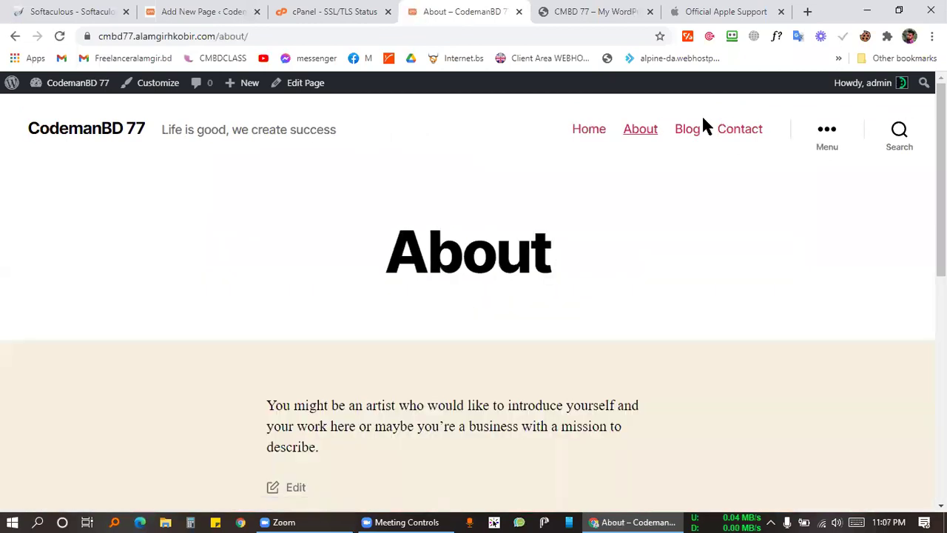
pyautogui.click(691, 128)
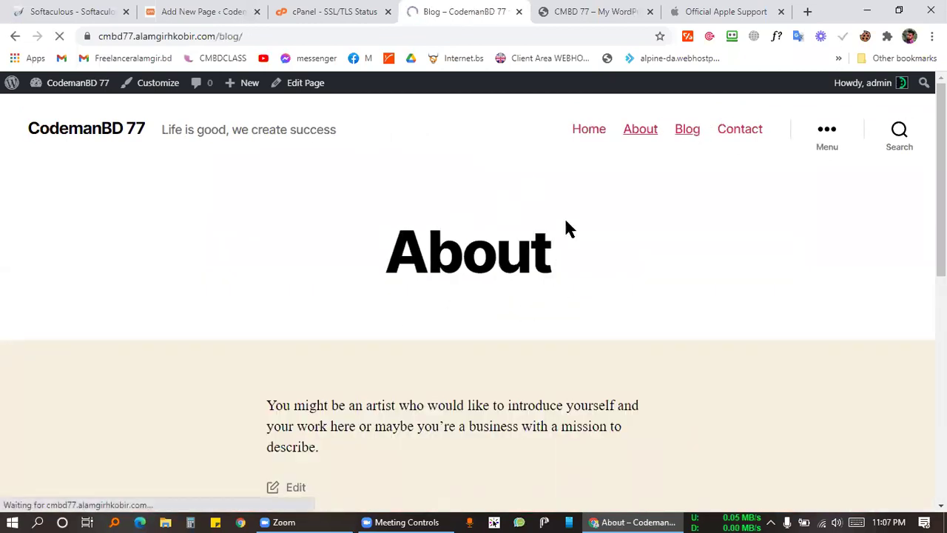
pyautogui.scroll(-8, 683, 195)
pyautogui.scroll(8, 590, 144)
pyautogui.scroll(-8, 481, 244)
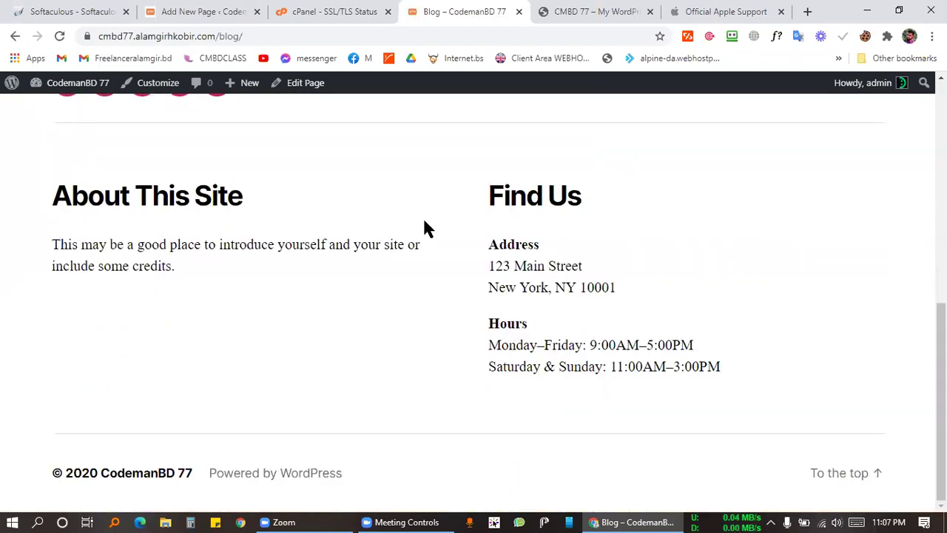
pyautogui.scroll(8, 571, 148)
pyautogui.click(584, 140)
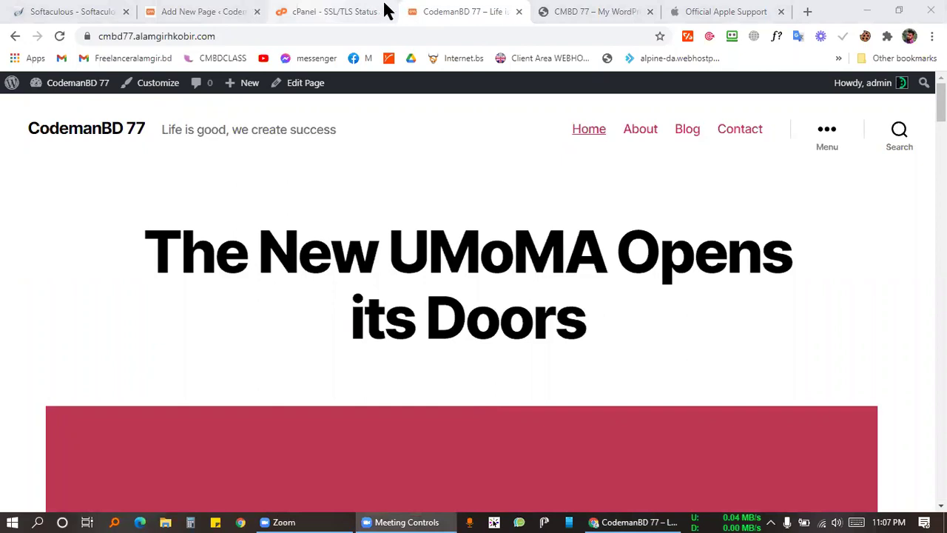
pyautogui.click(339, 12)
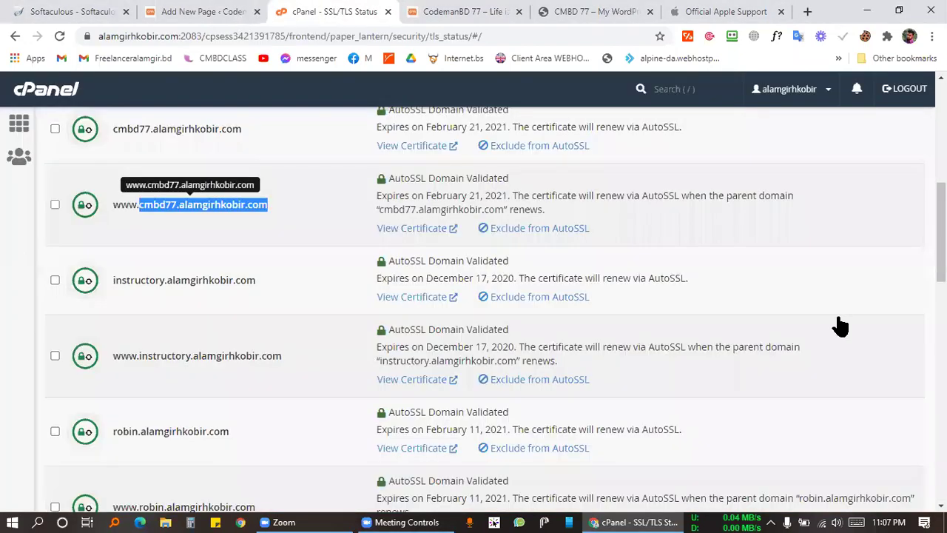
pyautogui.hotkey('ctrl', 'w')
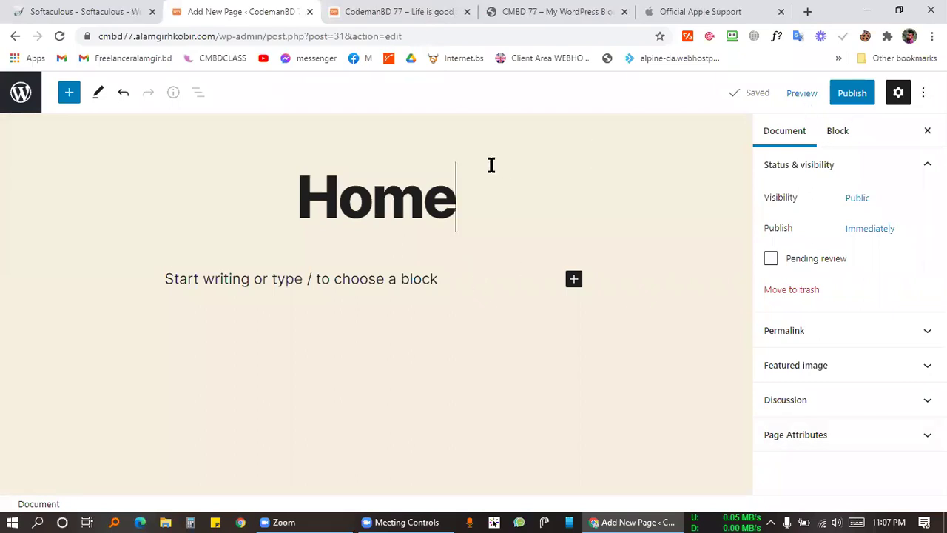
# Expand Page Attributes and review the Template list, keeping Default template.
pyautogui.click(809, 442)
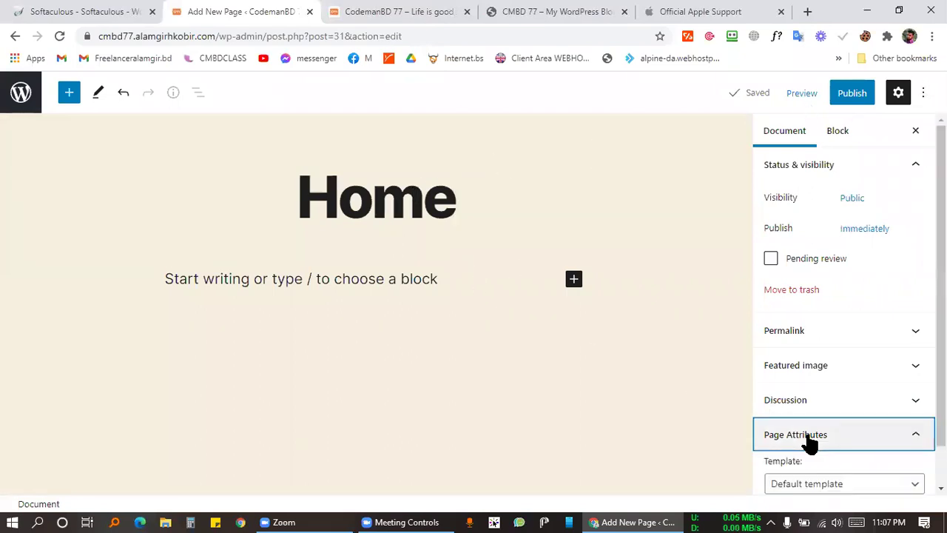
pyautogui.click(819, 399)
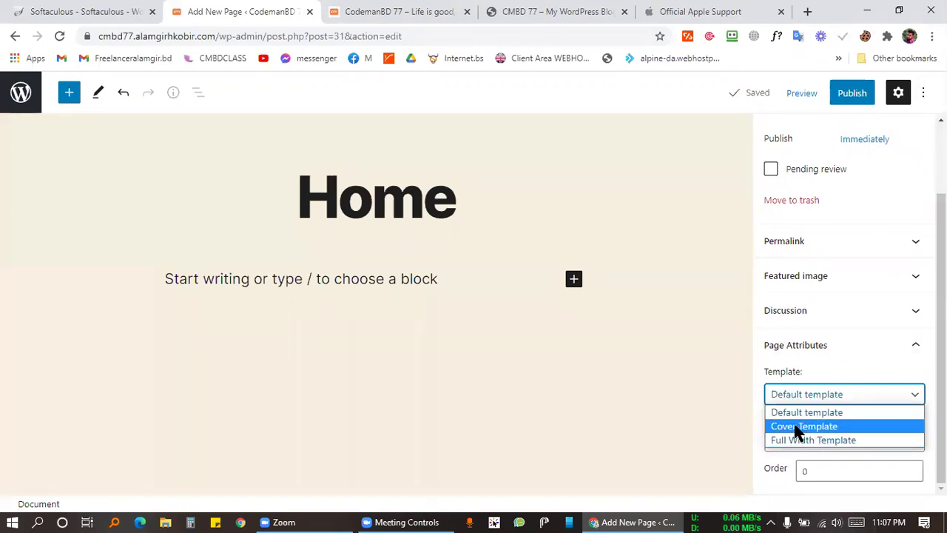
pyautogui.click(531, 11)
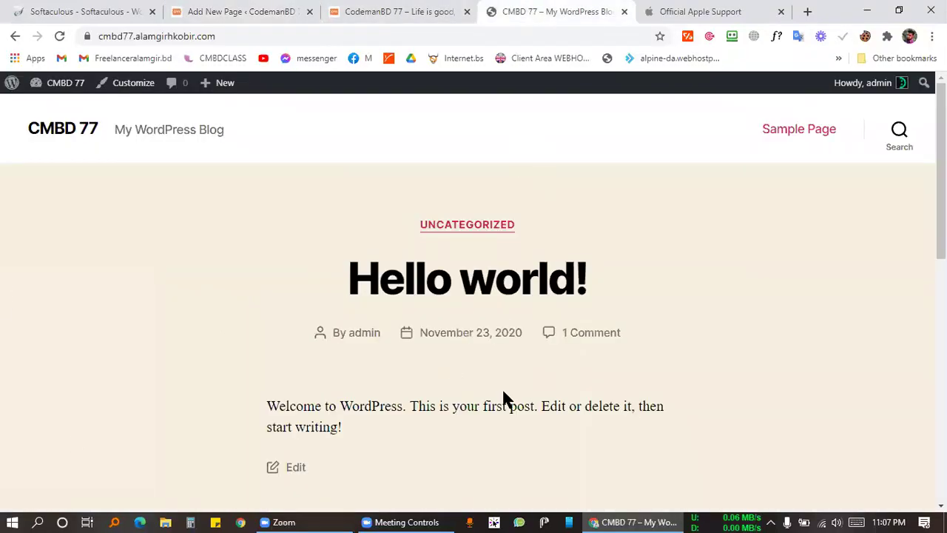
pyautogui.scroll(-3, 700, 288)
pyautogui.scroll(-5, 701, 289)
pyautogui.scroll(10, 703, 271)
pyautogui.click(232, 10)
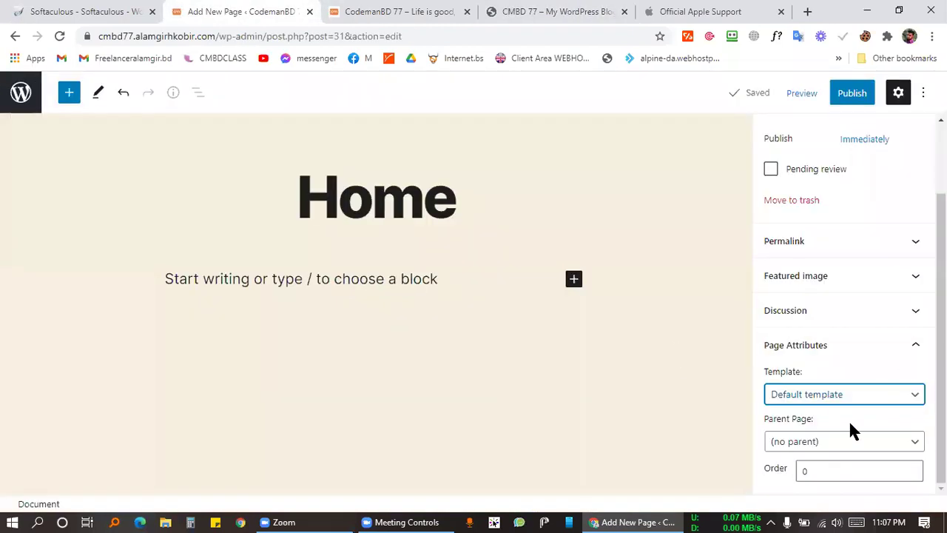
# Collapse Page Attributes and bring up the Home page's pre-publish checks.
pyautogui.click(619, 338)
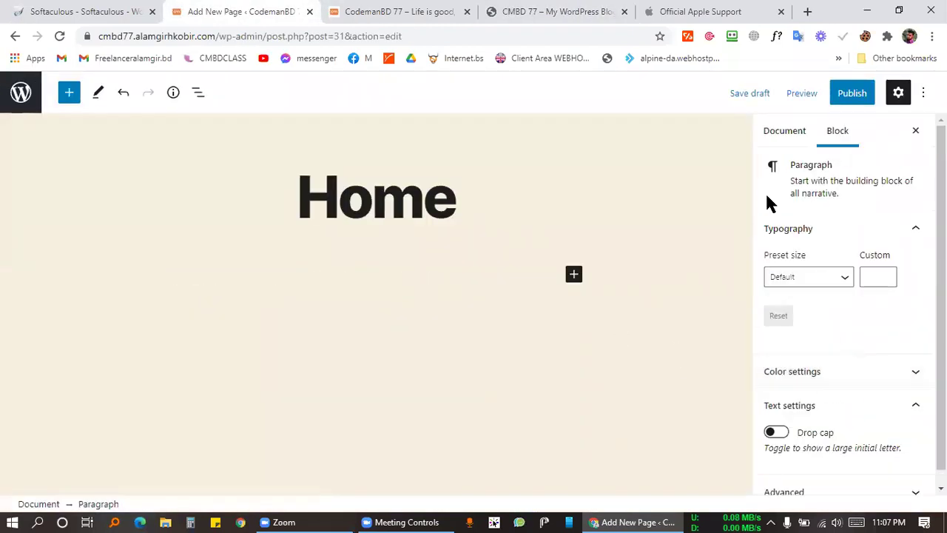
pyautogui.click(784, 131)
pyautogui.scroll(-2, 821, 430)
pyautogui.click(879, 346)
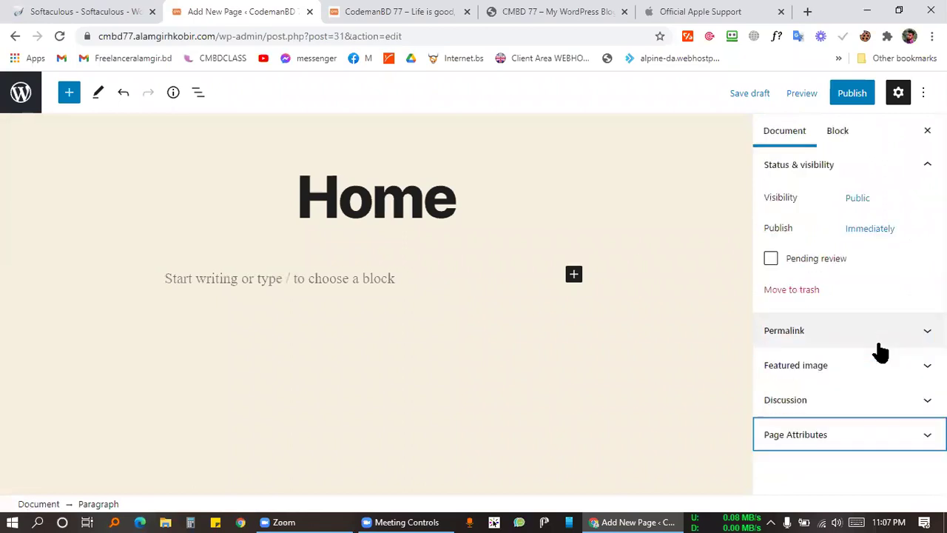
pyautogui.click(494, 252)
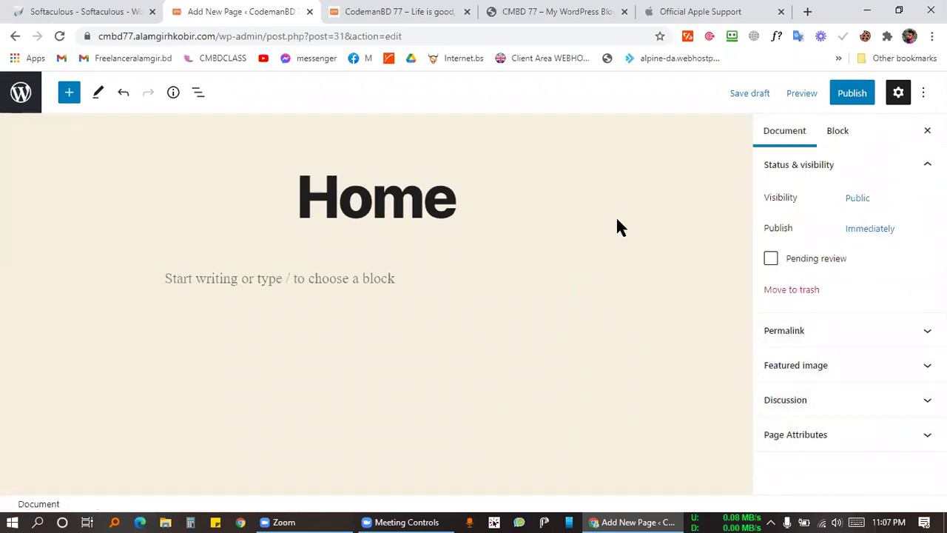
pyautogui.click(862, 94)
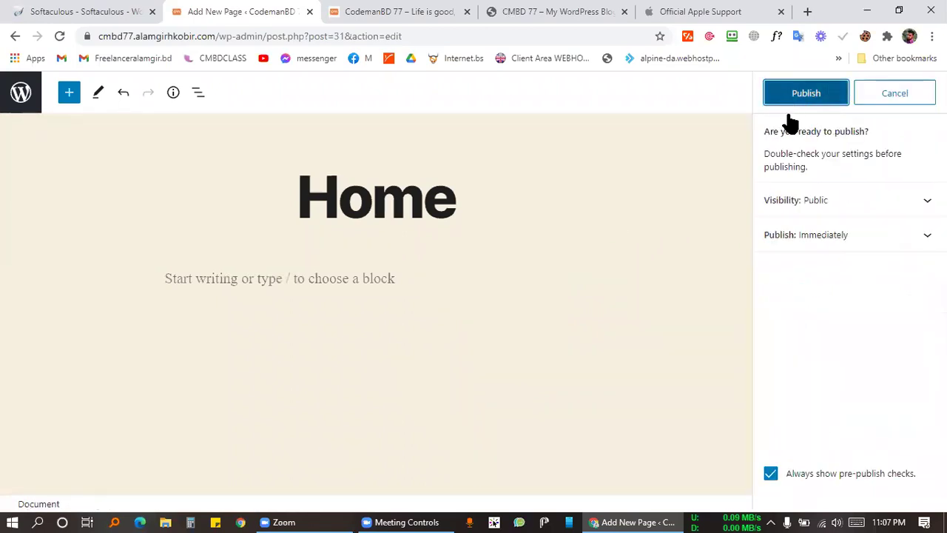
# Publish the Home page, then switch to the Apple Support tab.
pyautogui.click(788, 100)
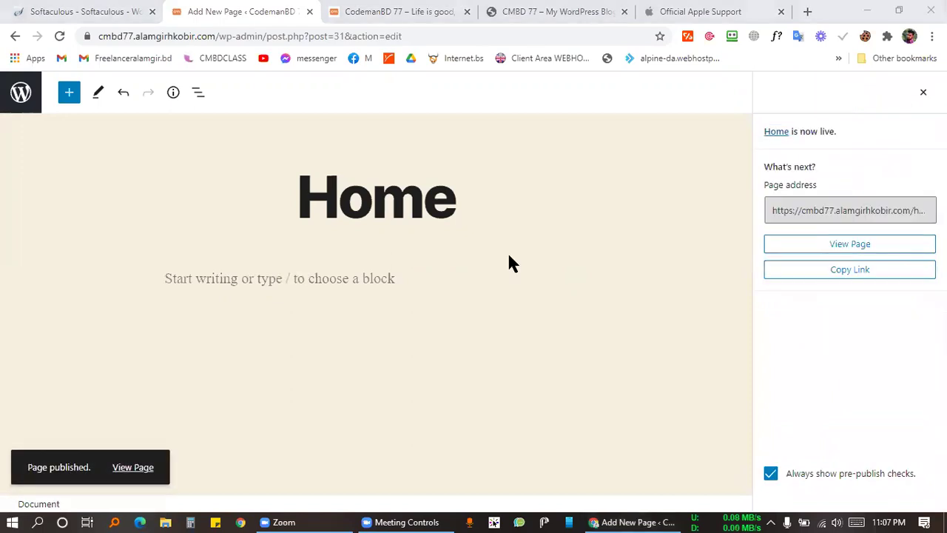
pyautogui.click(698, 10)
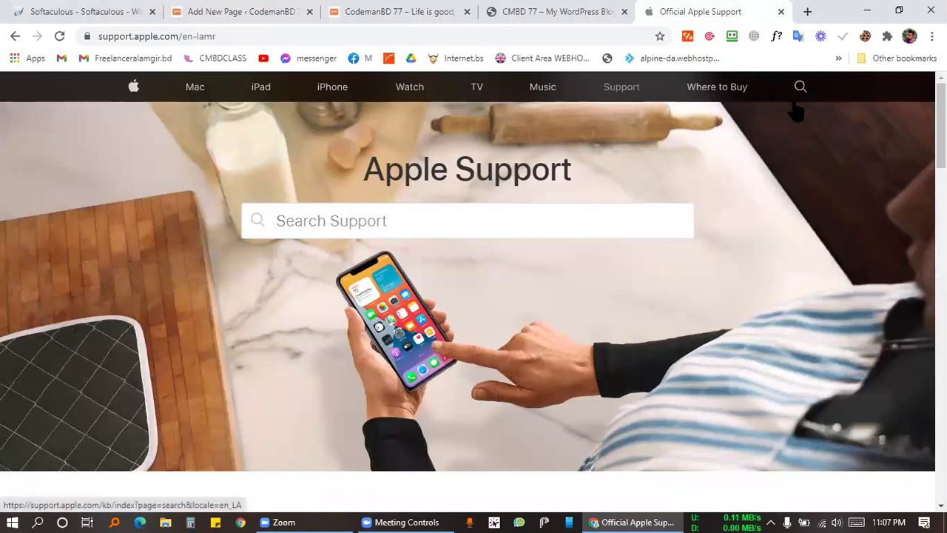
# Scroll through the Apple Support page.
pyautogui.scroll(-15, 778, 286)
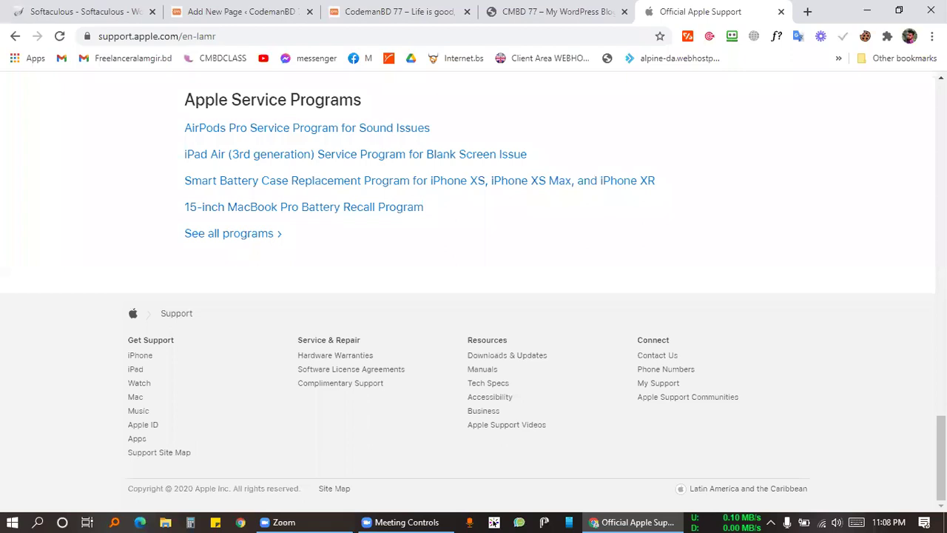
pyautogui.scroll(10, 719, 311)
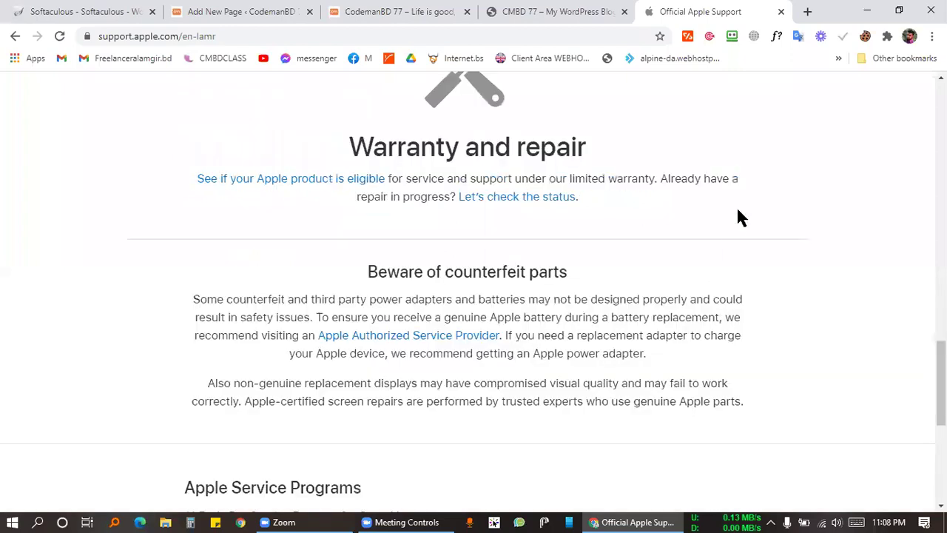
pyautogui.scroll(5, 746, 152)
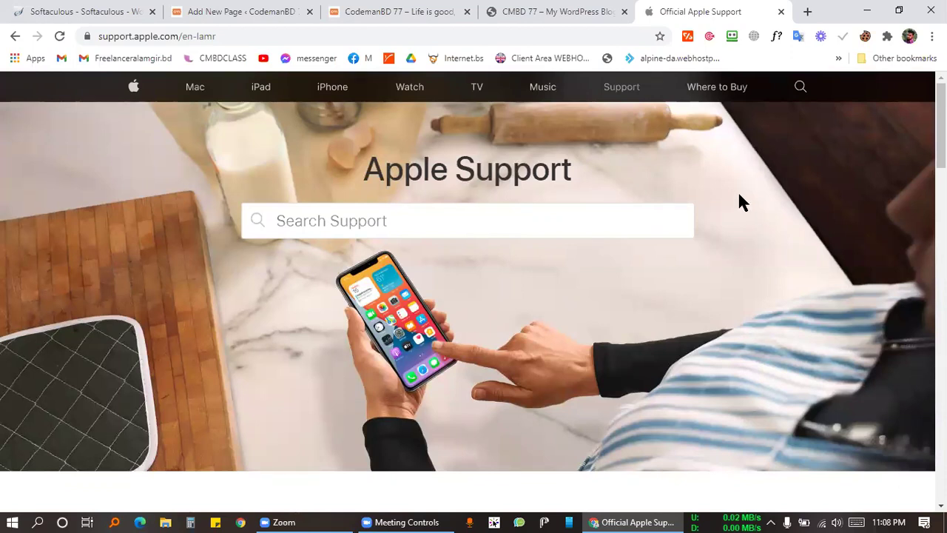
pyautogui.scroll(-1, 763, 199)
pyautogui.scroll(-20, 765, 197)
pyautogui.scroll(15, 663, 207)
pyautogui.scroll(10, 656, 261)
pyautogui.click(195, 90)
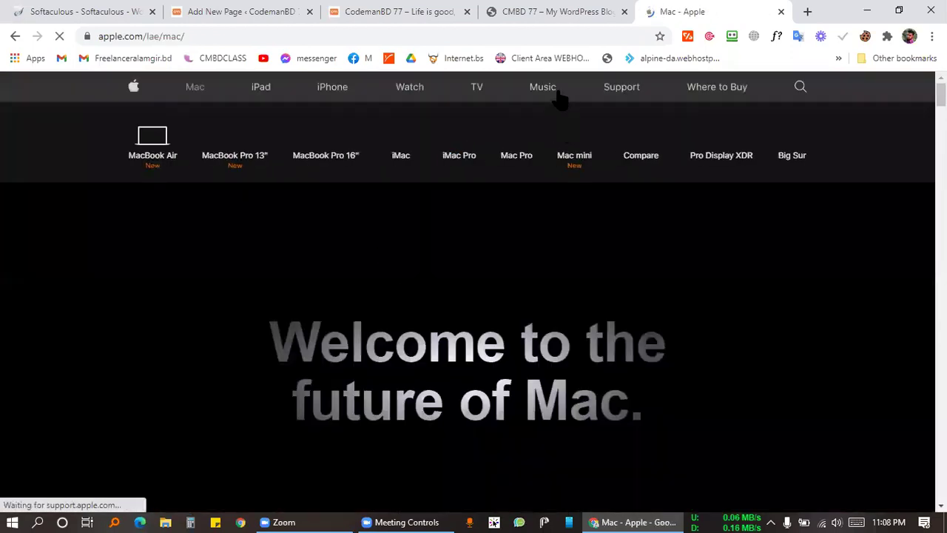
pyautogui.click(546, 90)
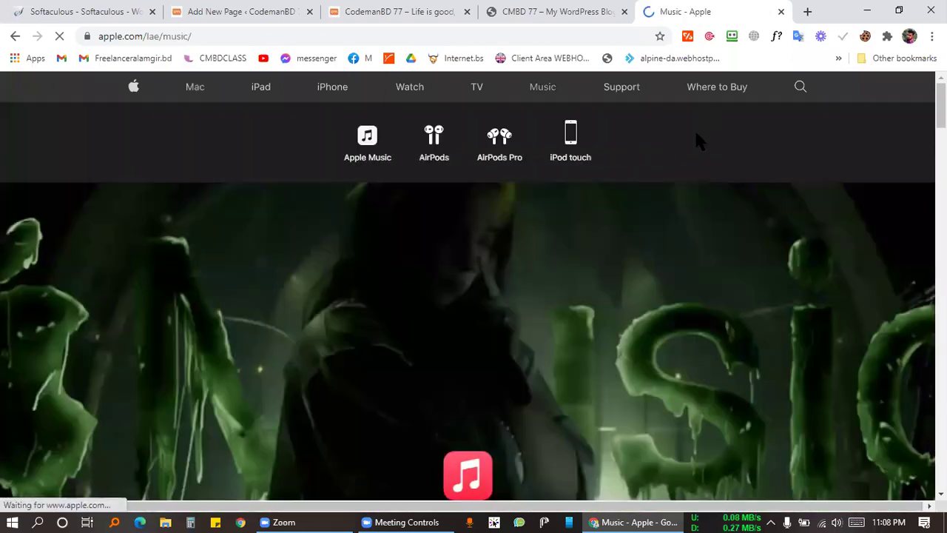
pyautogui.scroll(-15, 677, 296)
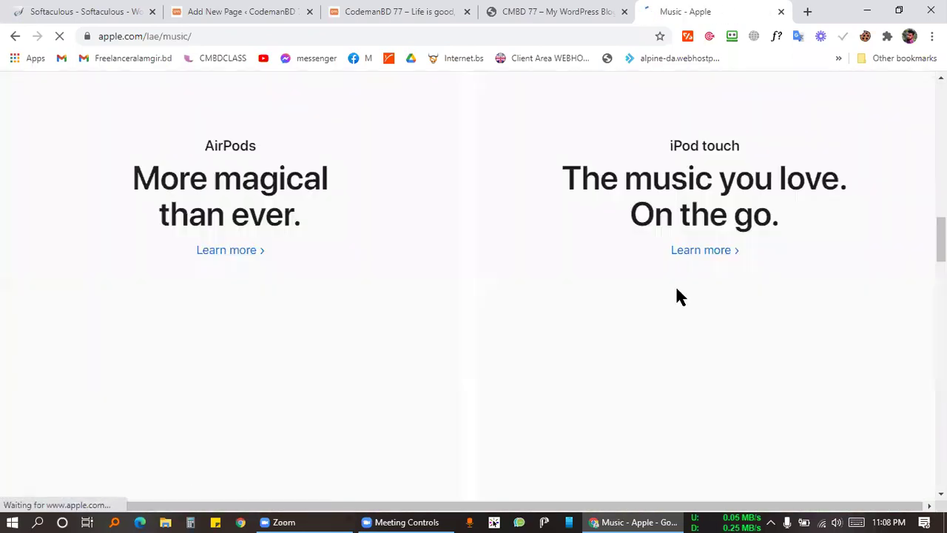
pyautogui.scroll(-10, 704, 261)
pyautogui.scroll(15, 730, 232)
pyautogui.scroll(15, 740, 148)
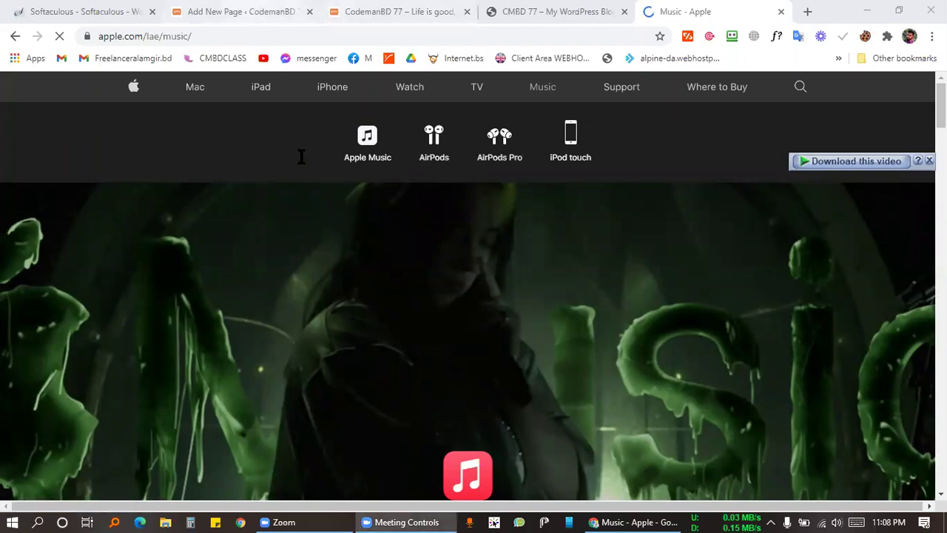
pyautogui.click(244, 11)
pyautogui.click(395, 11)
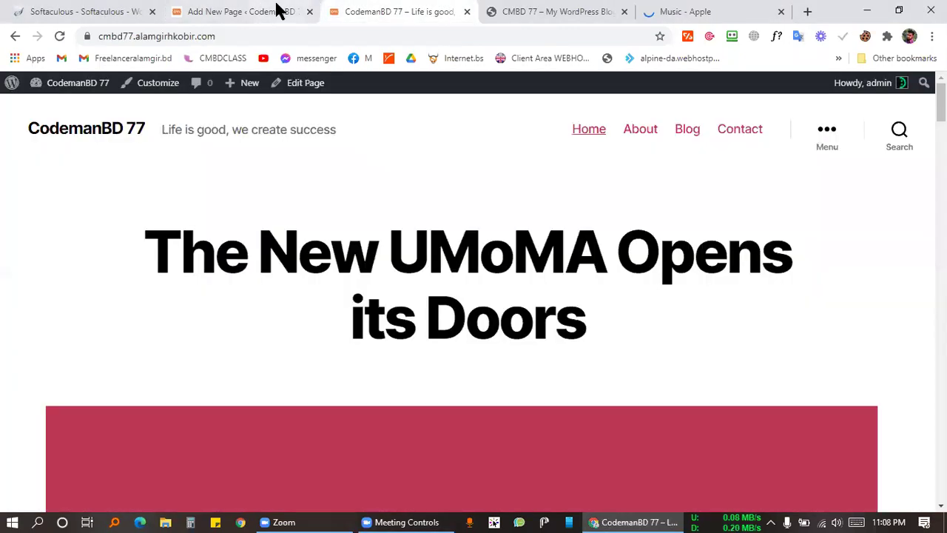
# Exit the Home page editor to All Pages, showing 7 pages with Home published.
pyautogui.click(244, 11)
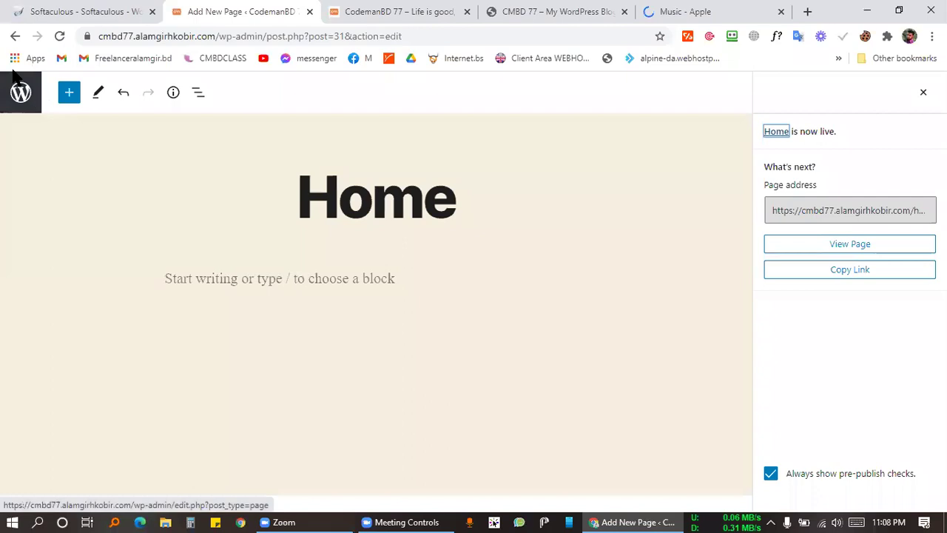
pyautogui.click(33, 102)
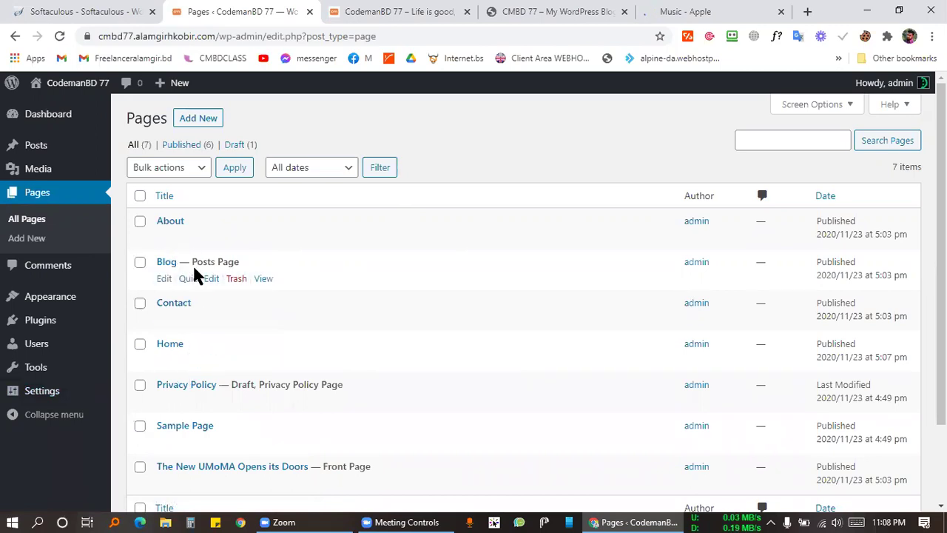
pyautogui.scroll(-3, 318, 303)
pyautogui.scroll(3, 305, 311)
pyautogui.moveTo(163, 109)
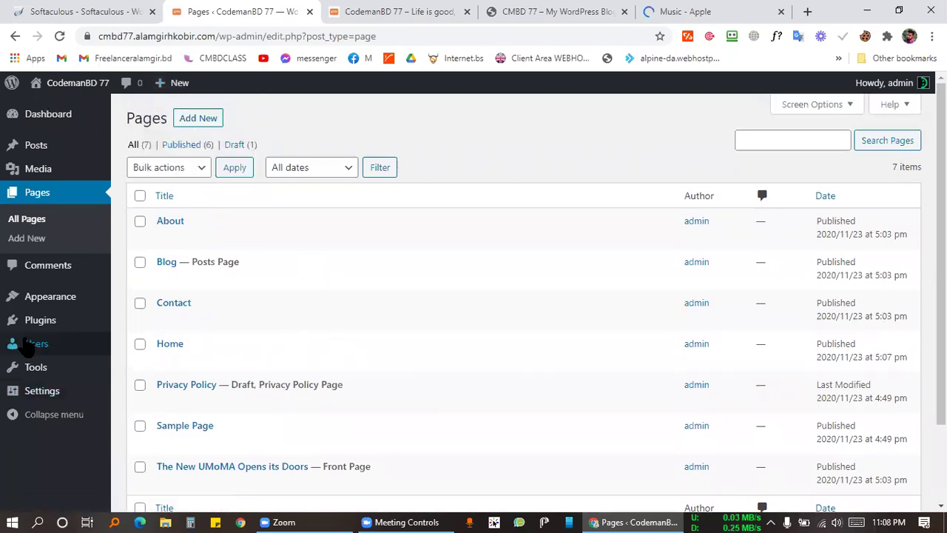
# In Reading settings, choose Home as the static homepage.
pyautogui.moveTo(41, 390)
pyautogui.click(153, 394)
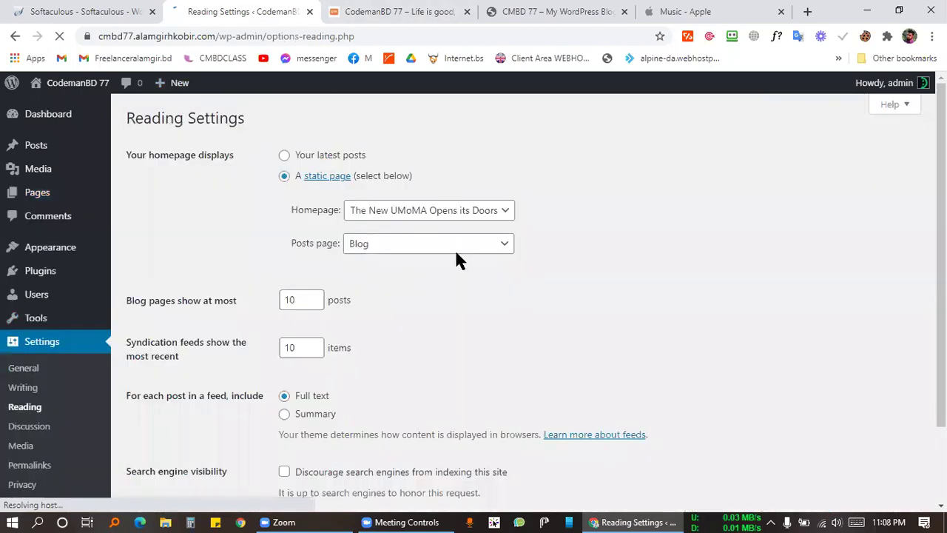
pyautogui.click(284, 176)
pyautogui.click(399, 211)
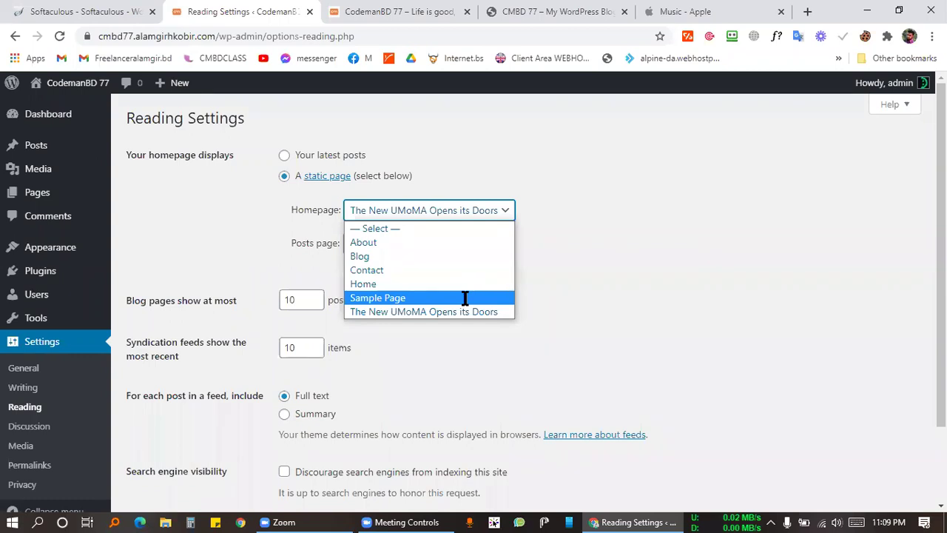
pyautogui.click(474, 207)
pyautogui.click(450, 214)
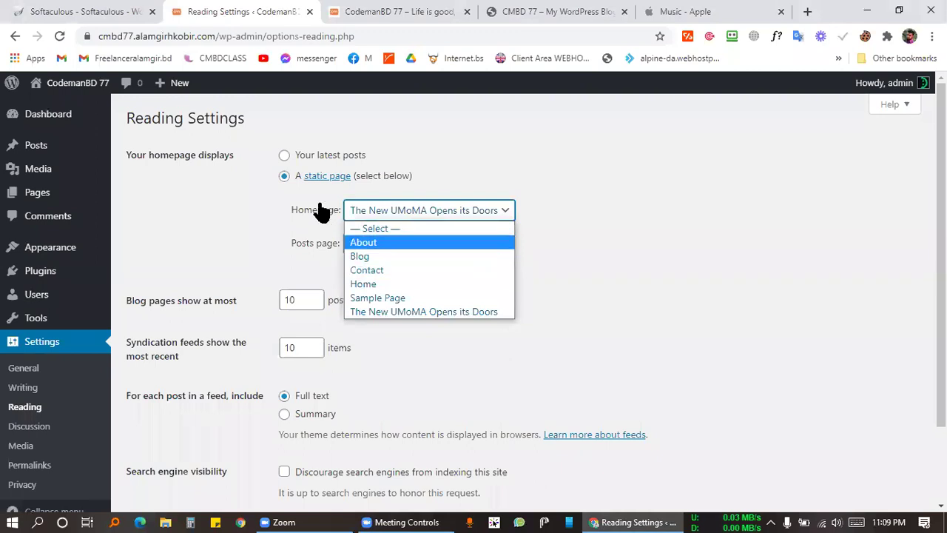
pyautogui.click(281, 185)
pyautogui.click(437, 214)
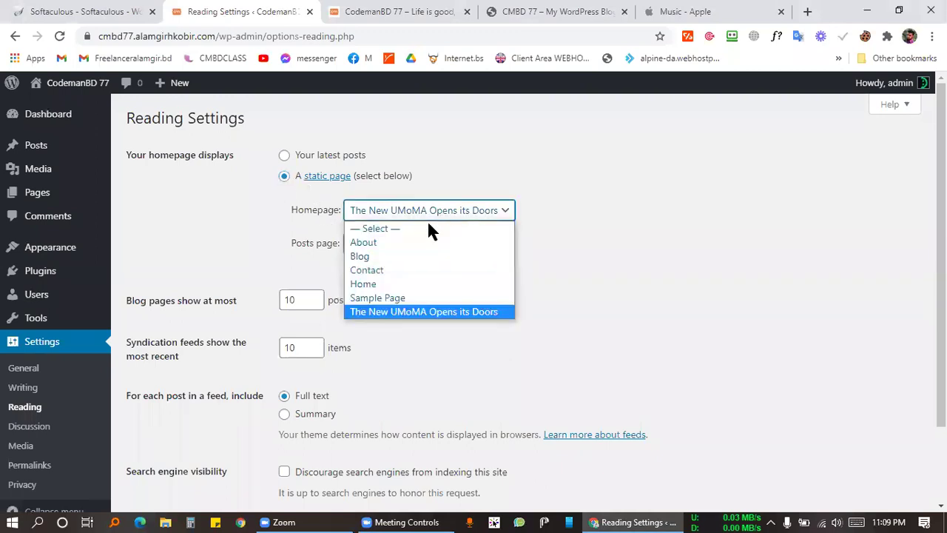
pyautogui.click(364, 286)
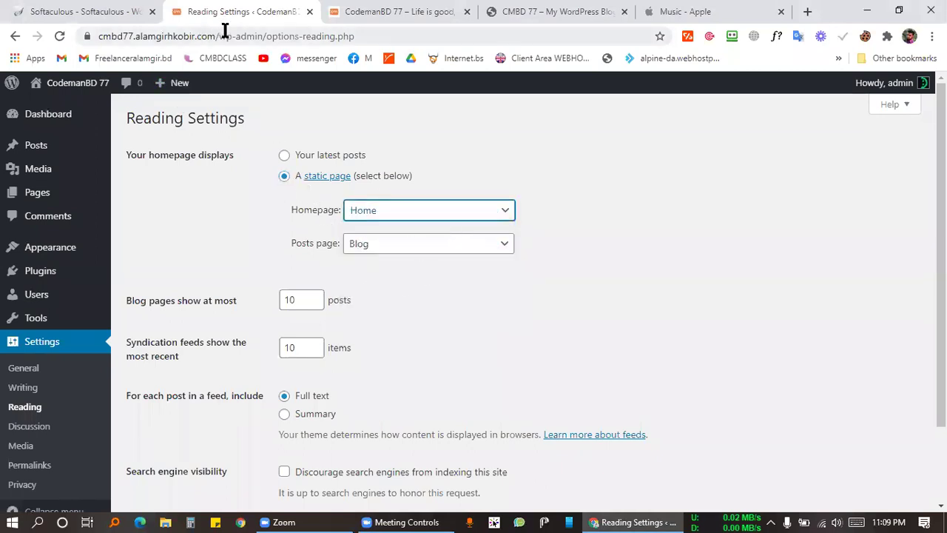
# Save the Reading settings with Home as homepage, then open Permalink Settings.
pyautogui.moveTo(218, 36); pyautogui.dragTo(333, 11)
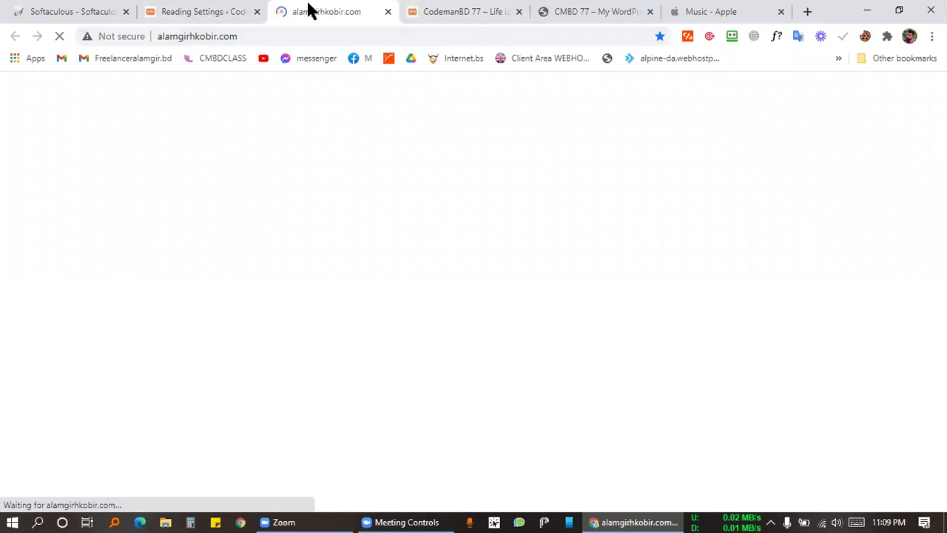
pyautogui.click(237, 9)
pyautogui.click(388, 11)
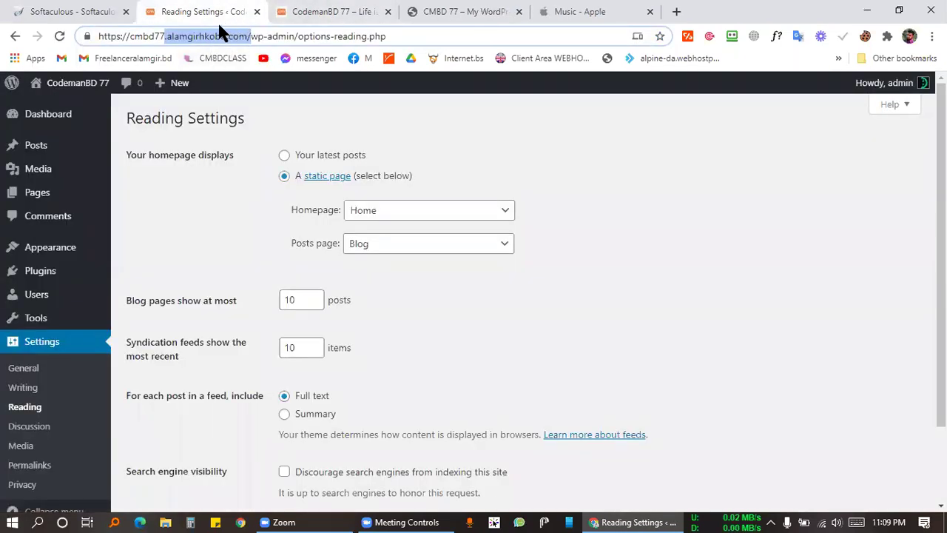
pyautogui.click(516, 131)
pyautogui.scroll(-2, 641, 230)
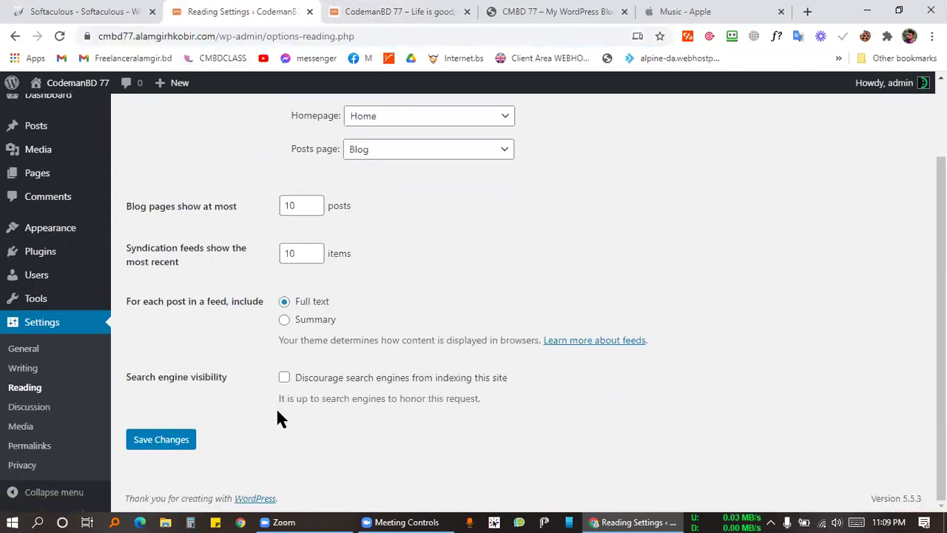
pyautogui.click(161, 444)
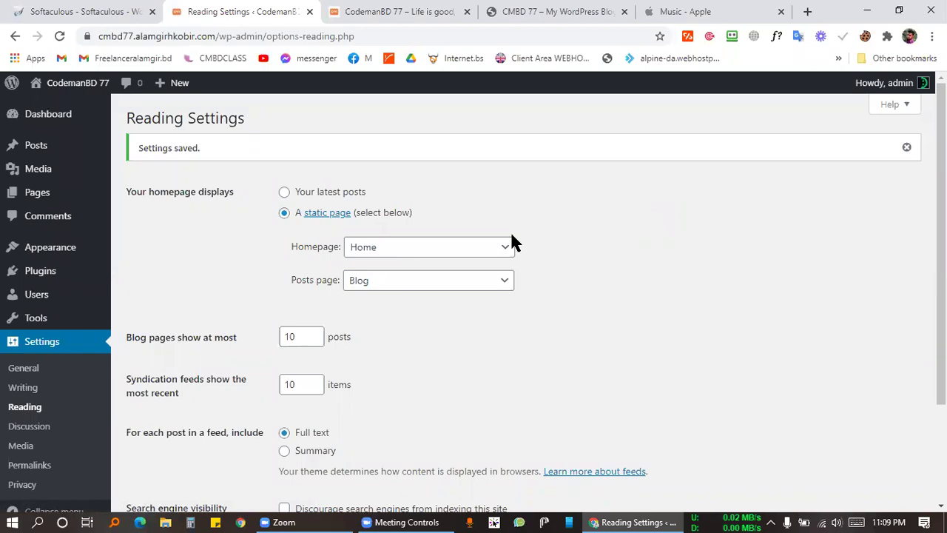
pyautogui.scroll(-3, 157, 276)
pyautogui.click(24, 446)
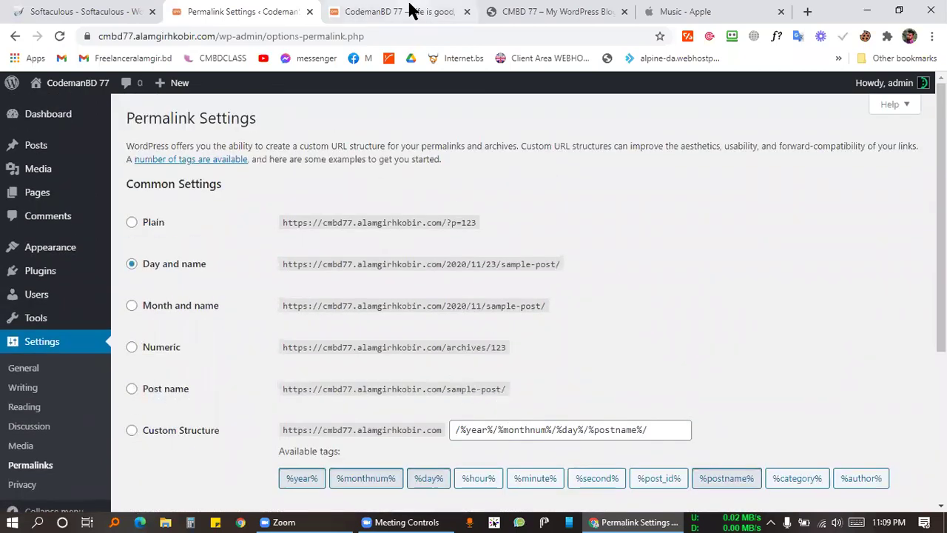
# Switch to the live site tab and open its Blog page.
pyautogui.click(411, 11)
pyautogui.click(249, 37)
pyautogui.click(293, 36)
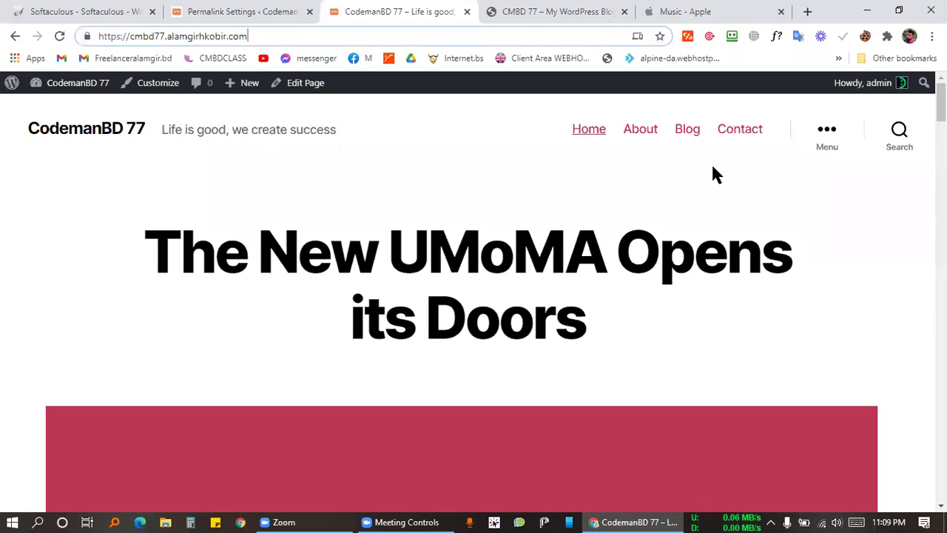
pyautogui.click(686, 129)
pyautogui.scroll(-1, 459, 327)
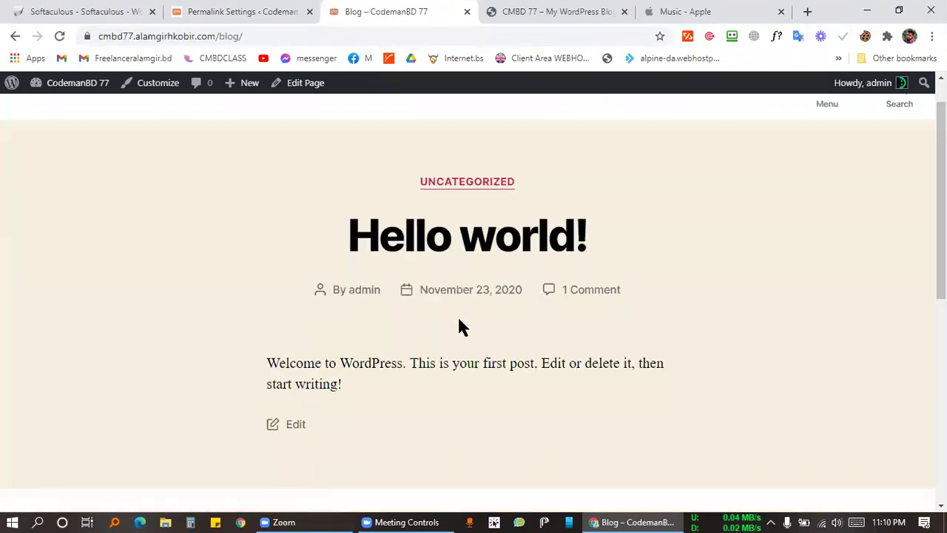
pyautogui.scroll(-3, 459, 326)
pyautogui.scroll(4, 409, 280)
# Open the Hello world! post and inspect its /2020/11/23/hello-world/ address.
pyautogui.click(453, 300)
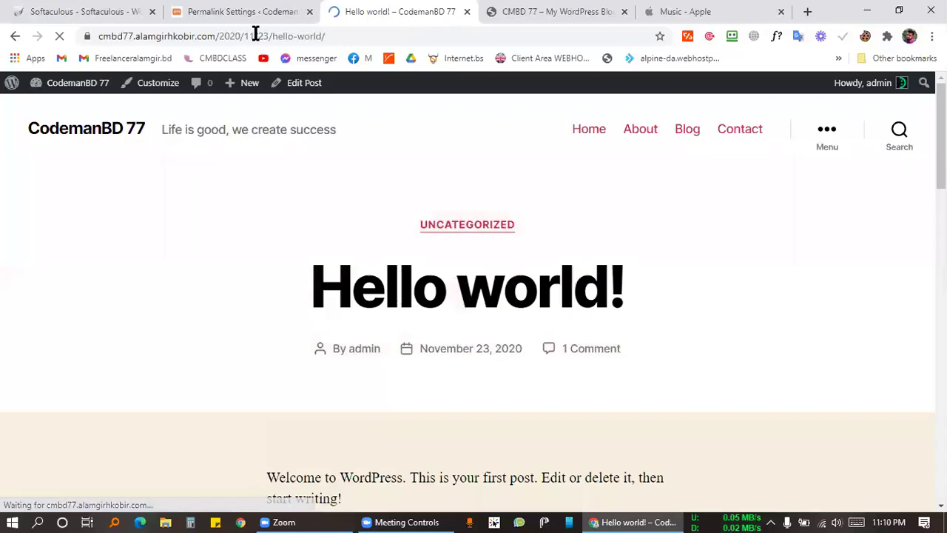
pyautogui.moveTo(219, 35); pyautogui.dragTo(362, 36)
pyautogui.click(305, 37)
# Back on Permalinks, highlight and deselect the Day and name and Post name example URLs.
pyautogui.click(249, 12)
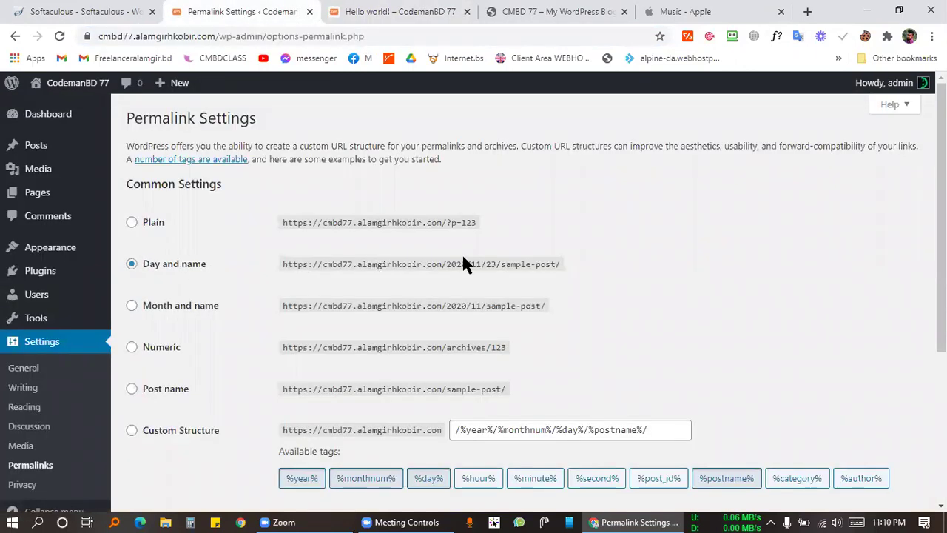
pyautogui.moveTo(448, 259); pyautogui.dragTo(497, 265)
pyautogui.click(566, 240)
pyautogui.moveTo(447, 386); pyautogui.dragTo(521, 402)
pyautogui.click(552, 404)
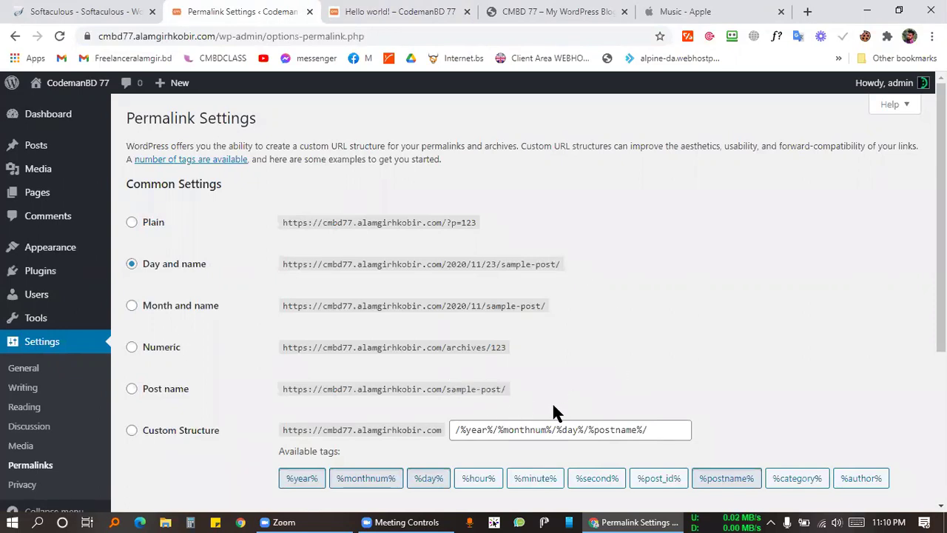
# Select the Post name permalink structure (/%postname%/) and save the settings.
pyautogui.click(148, 390)
pyautogui.scroll(-2, 151, 323)
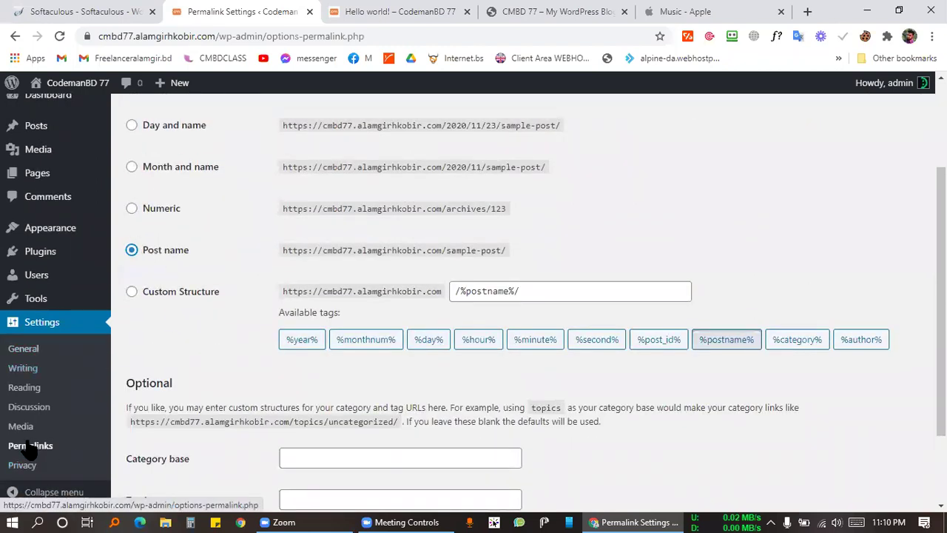
pyautogui.scroll(-2, 311, 270)
pyautogui.click(161, 439)
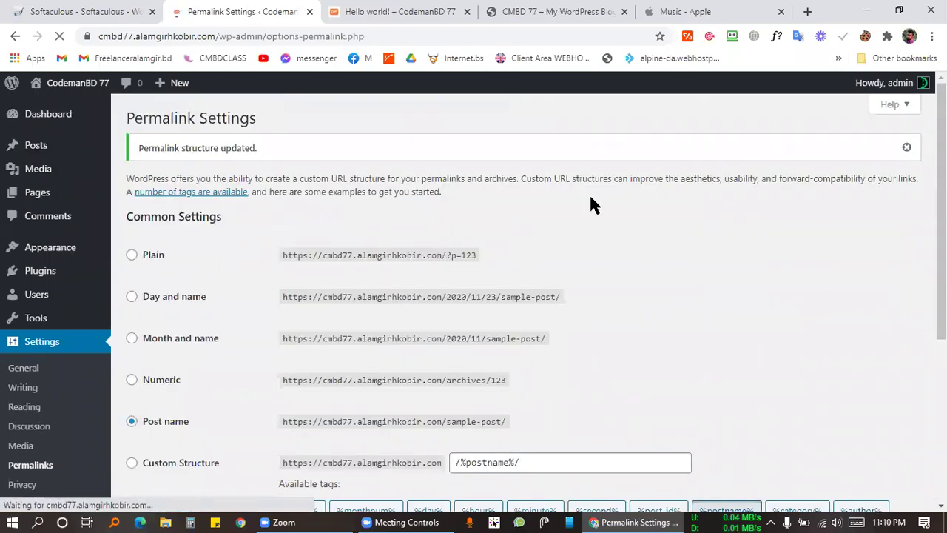
pyautogui.scroll(-4, 644, 311)
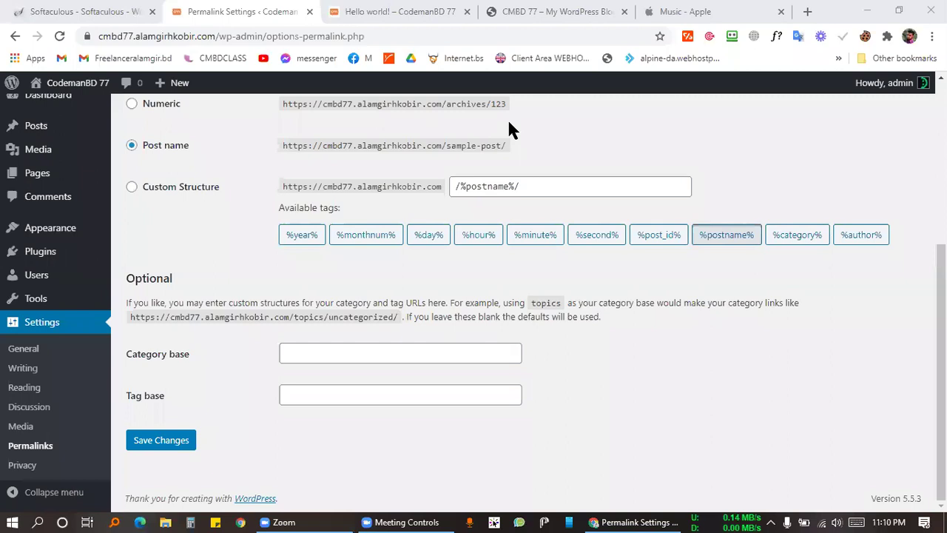
pyautogui.press('Return')
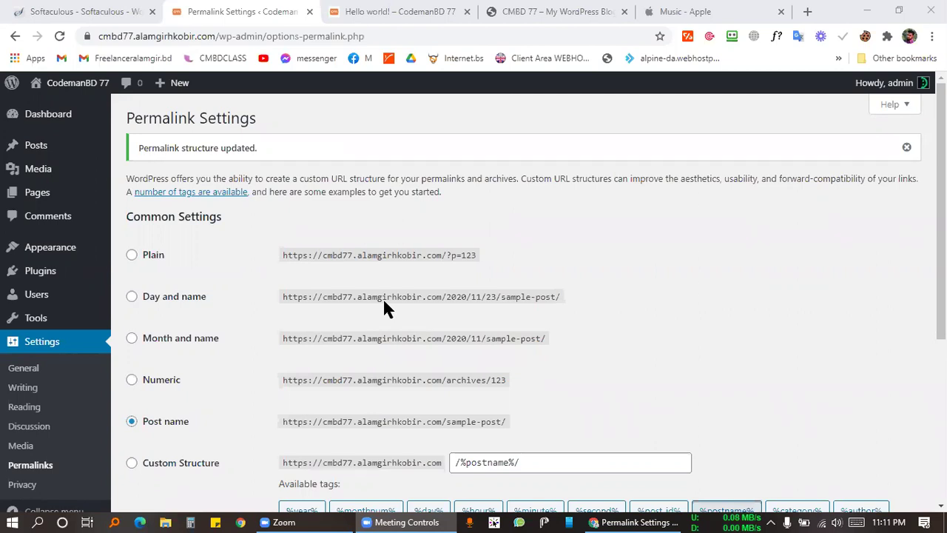
# Bring the browser forward and highlight, then deselect, the page's two introductory lines.
pyautogui.click(313, 249)
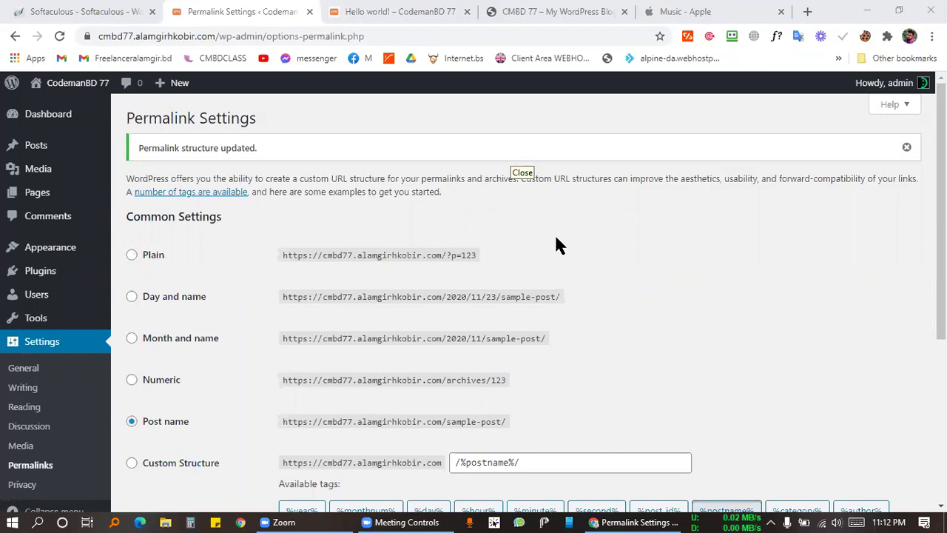
pyautogui.scroll(-4, 48, 294)
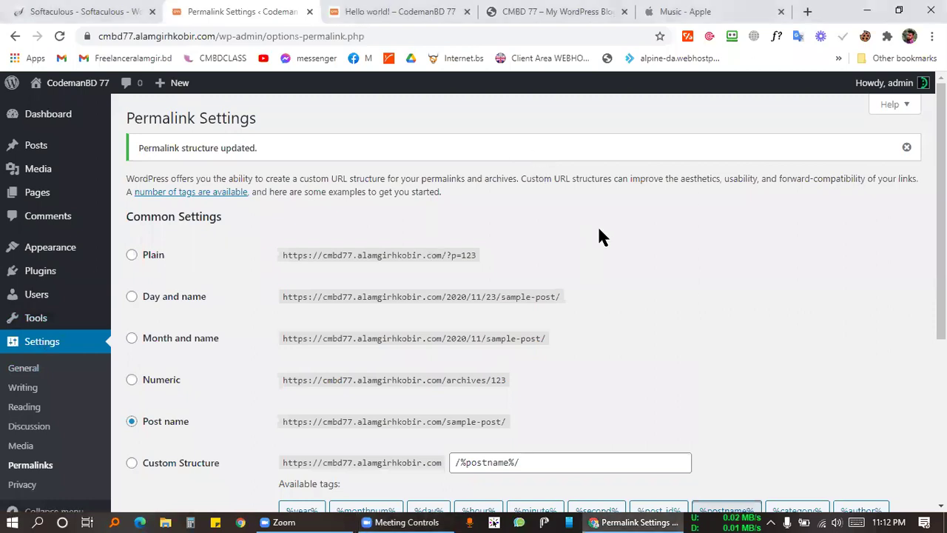
pyautogui.moveTo(444, 192); pyautogui.dragTo(148, 177)
pyautogui.click(170, 176)
# Load the Ethical Hacking setup-notes spreadsheet in the Apple Music tab and move that tab left.
pyautogui.click(668, 18)
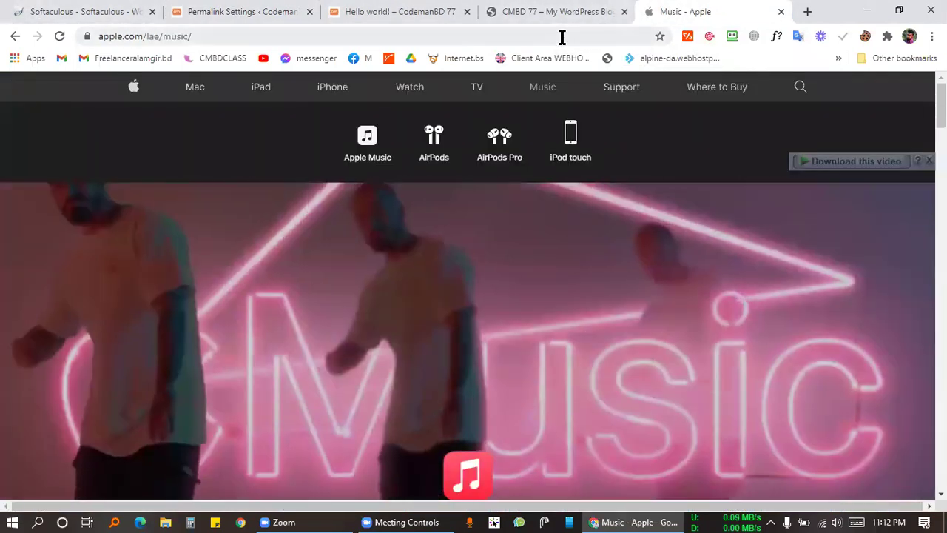
pyautogui.click(562, 37)
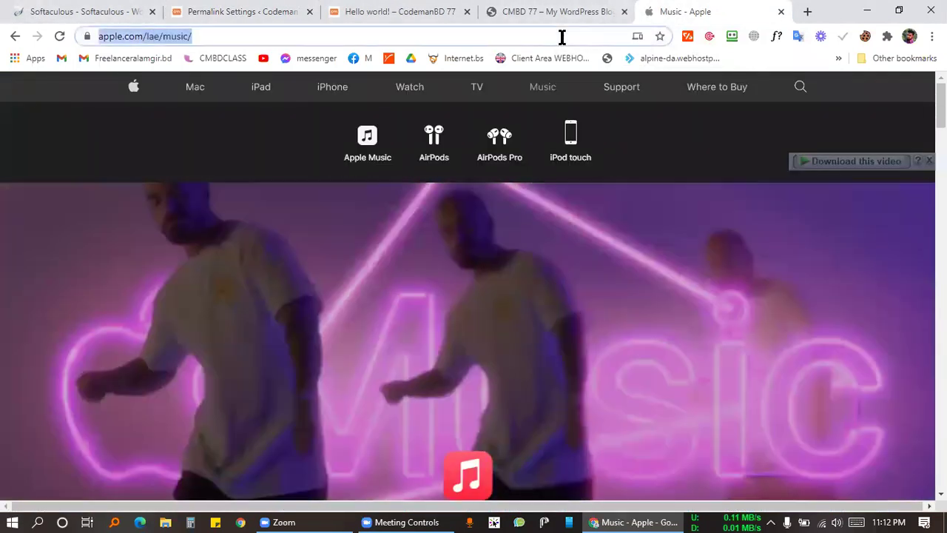
pyautogui.write('00')
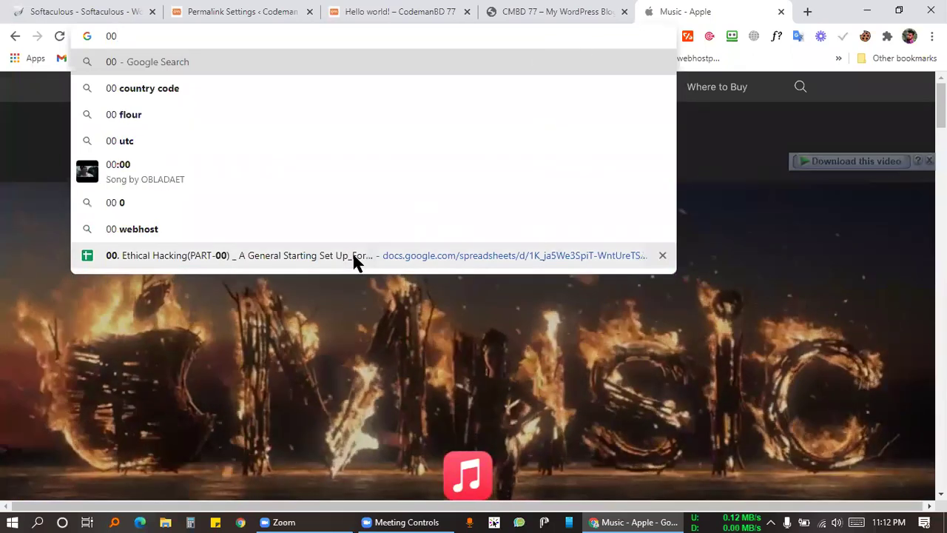
pyautogui.click(354, 261)
pyautogui.moveTo(740, 11); pyautogui.dragTo(271, 13)
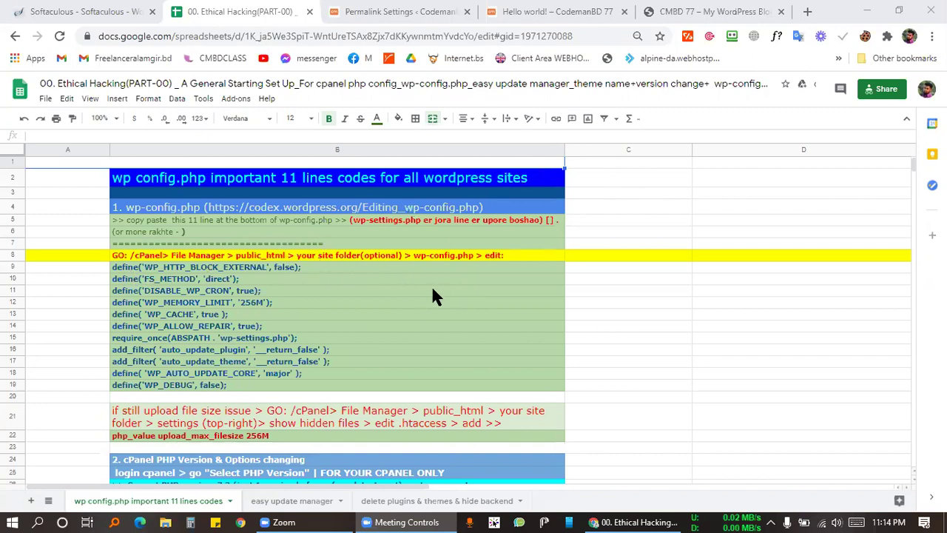
# Check the B8 path note and select the eleven wp-config define lines in B9:B19.
pyautogui.moveTo(133, 268); pyautogui.dragTo(146, 401)
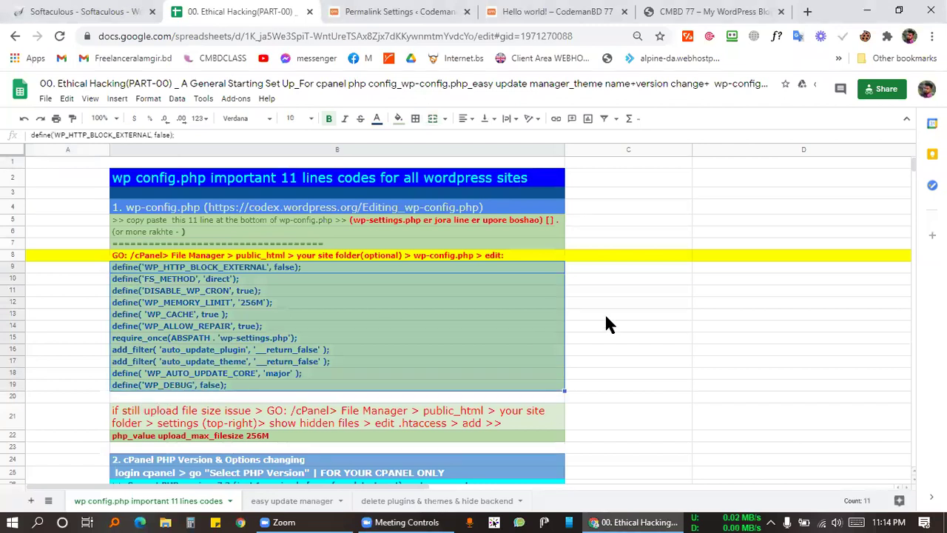
pyautogui.click(605, 314)
pyautogui.moveTo(257, 274); pyautogui.dragTo(264, 387)
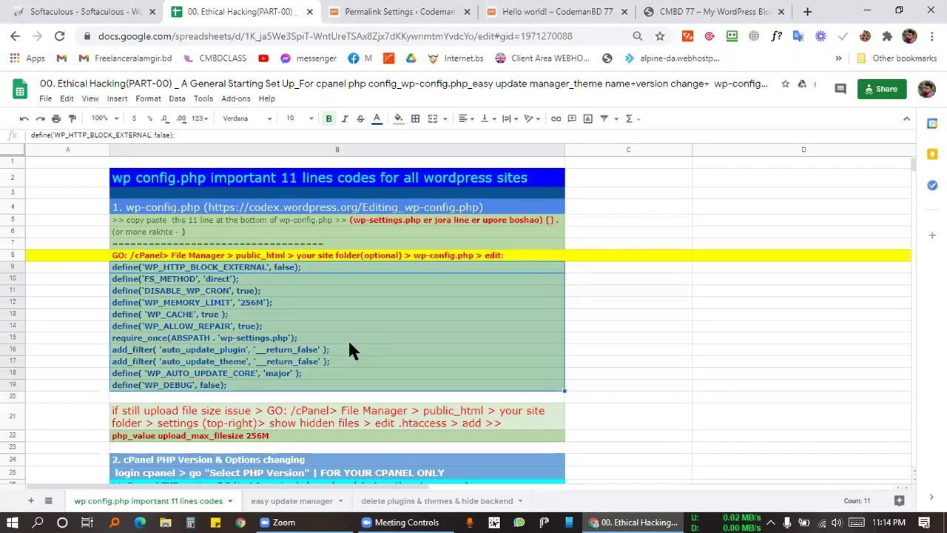
pyautogui.click(63, 316)
pyautogui.click(128, 256)
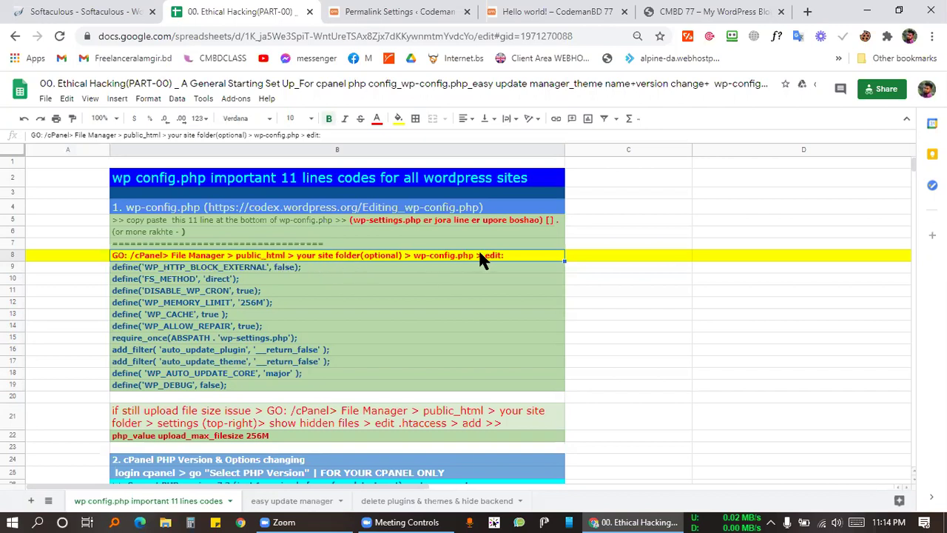
pyautogui.moveTo(137, 268); pyautogui.dragTo(144, 396)
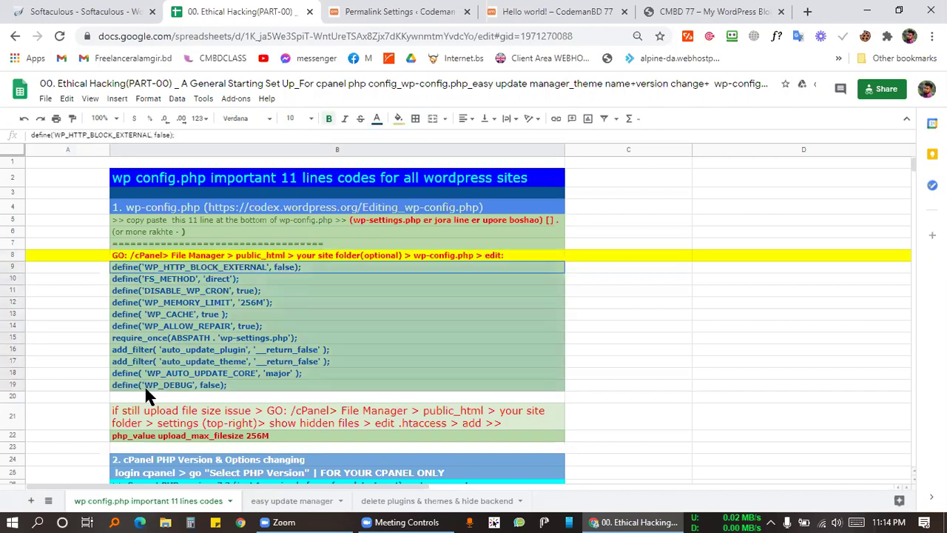
# Replace the Hello world post path with 'cpanel' in the site tab's address and load it.
pyautogui.click(744, 265)
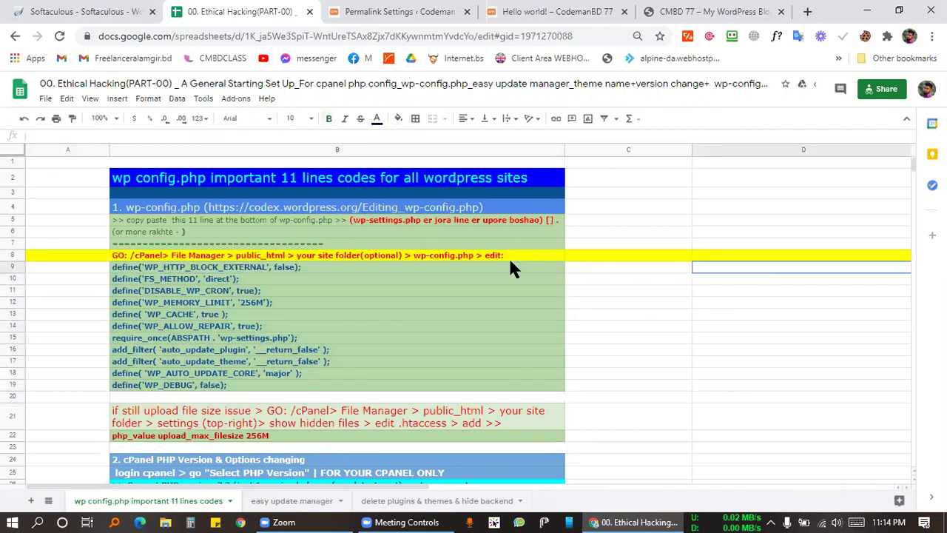
pyautogui.click(504, 8)
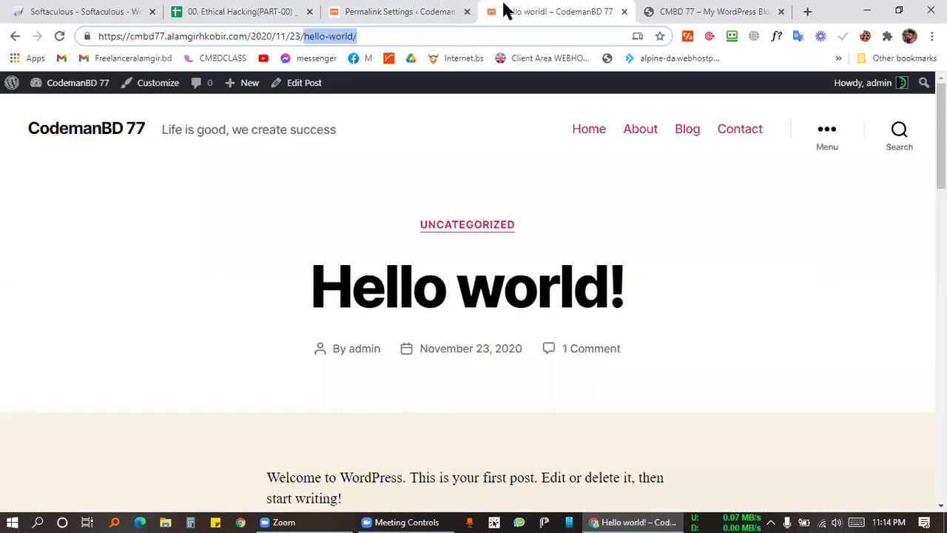
pyautogui.click(394, 33)
pyautogui.moveTo(249, 37); pyautogui.dragTo(492, 59)
pyautogui.write('cpanel')
pyautogui.press('Return')
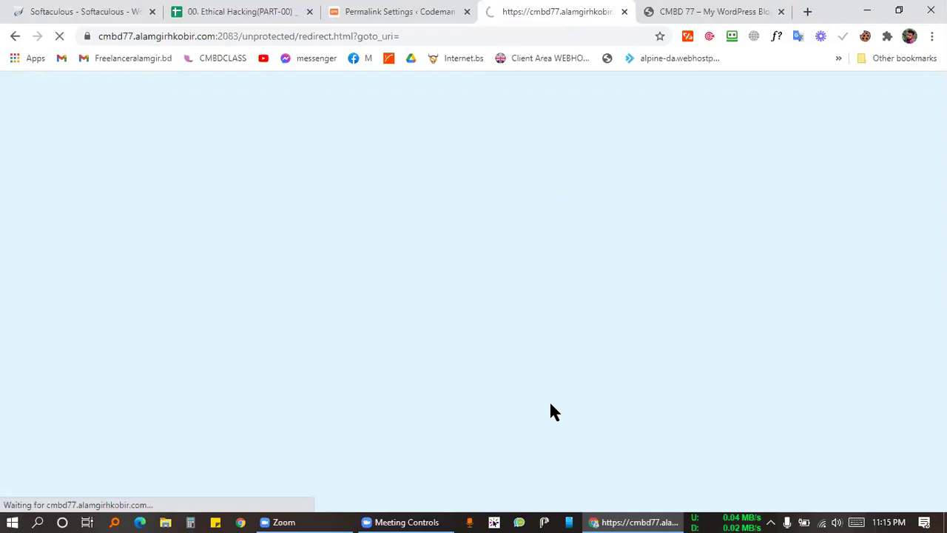
# Sign in to cPanel with the saved credentials, recheck the B8 path note, and open File Manager.
pyautogui.click(563, 245)
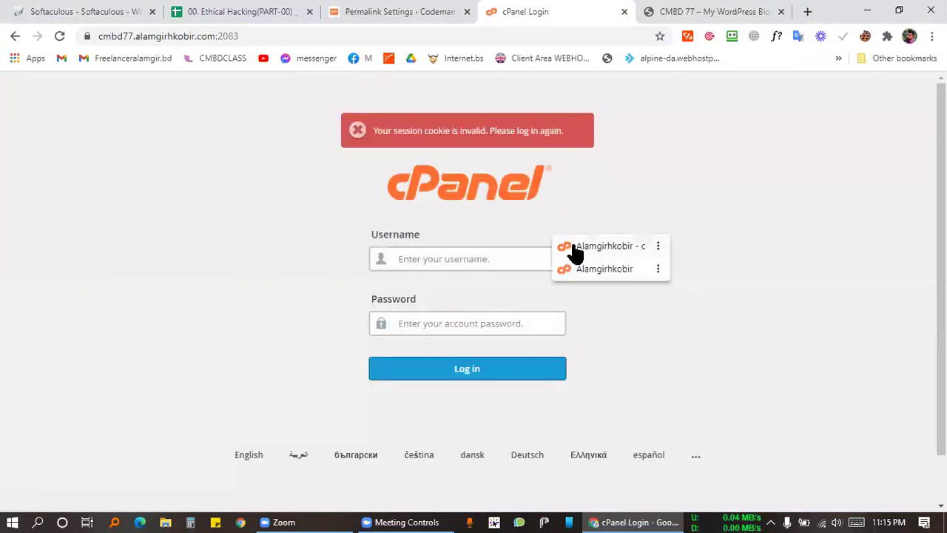
pyautogui.click(590, 246)
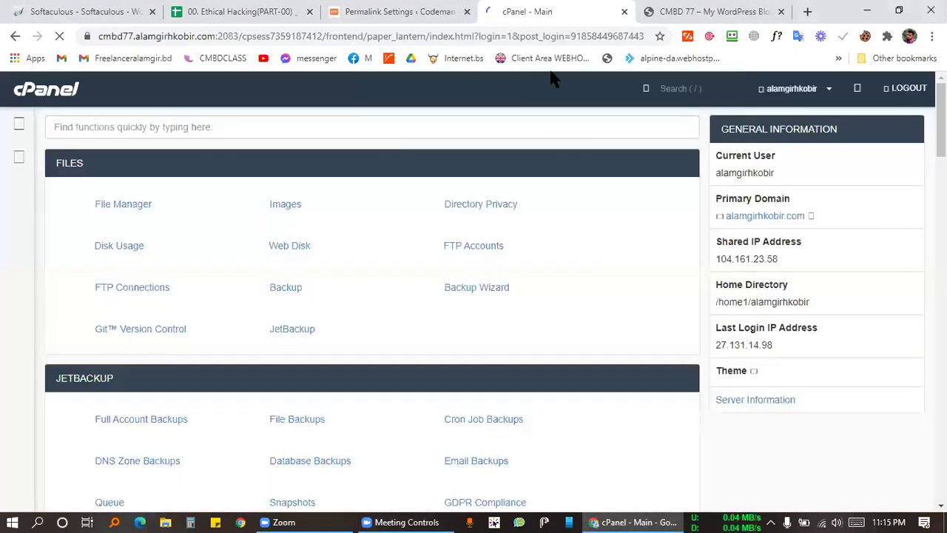
pyautogui.hotkey('ctrl', '2')
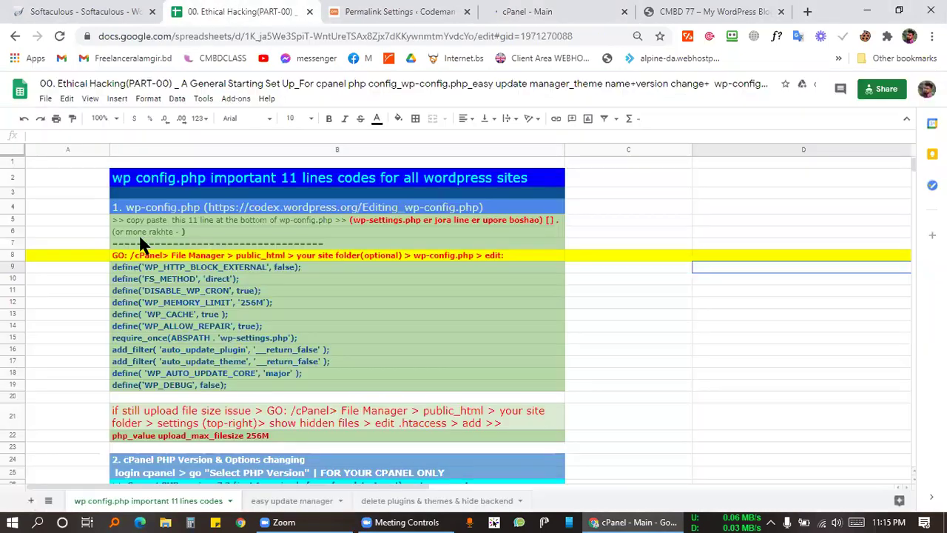
pyautogui.click(124, 257)
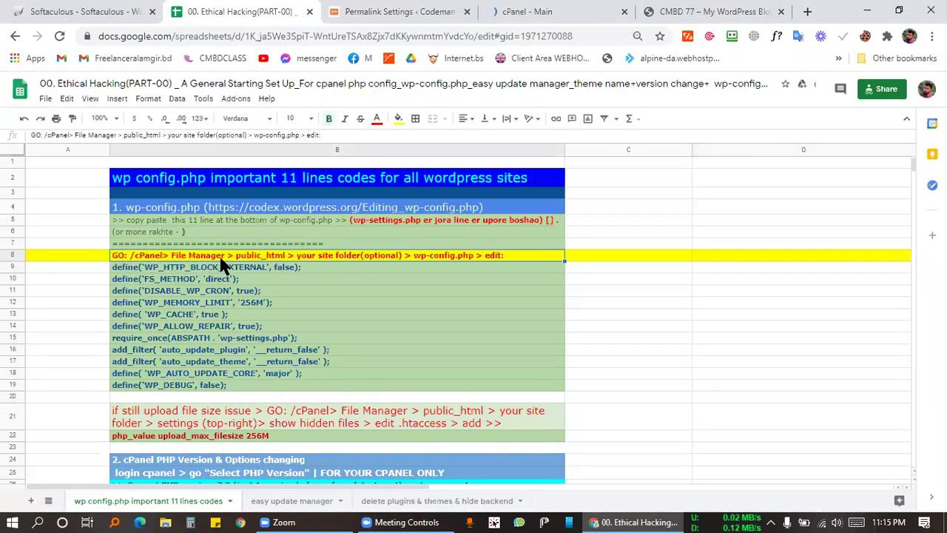
pyautogui.click(579, 11)
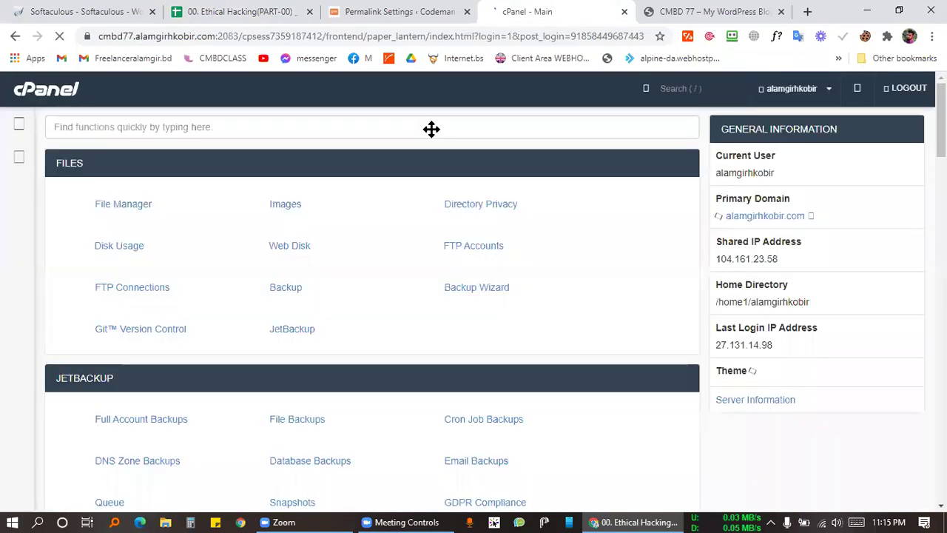
pyautogui.click(108, 214)
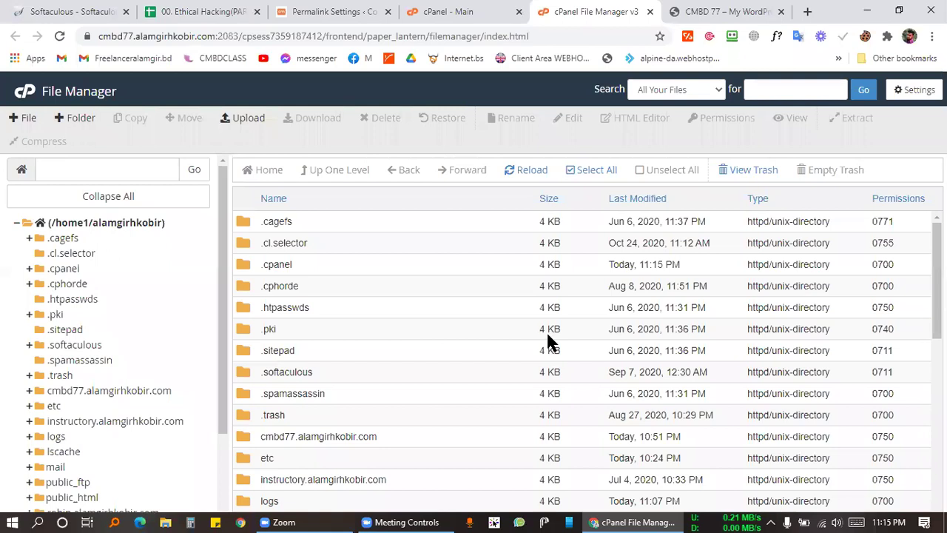
# Glance at the notes sheet, then open the public_html folder in File Manager.
pyautogui.click(463, 11)
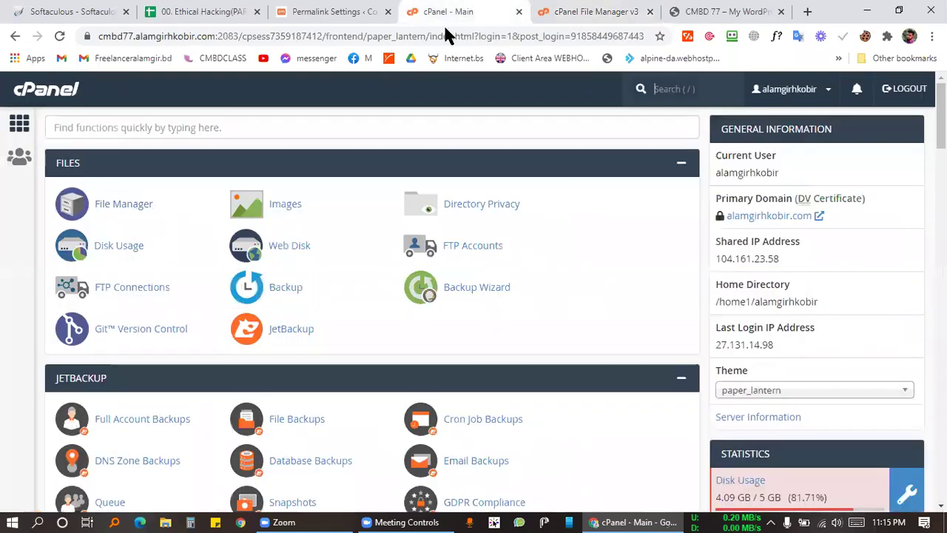
pyautogui.click(332, 11)
pyautogui.click(164, 10)
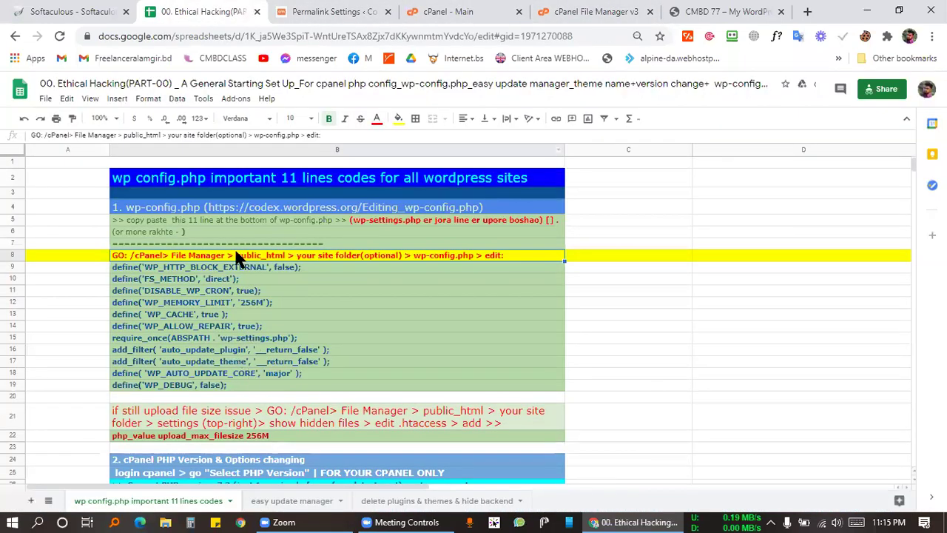
pyautogui.click(582, 11)
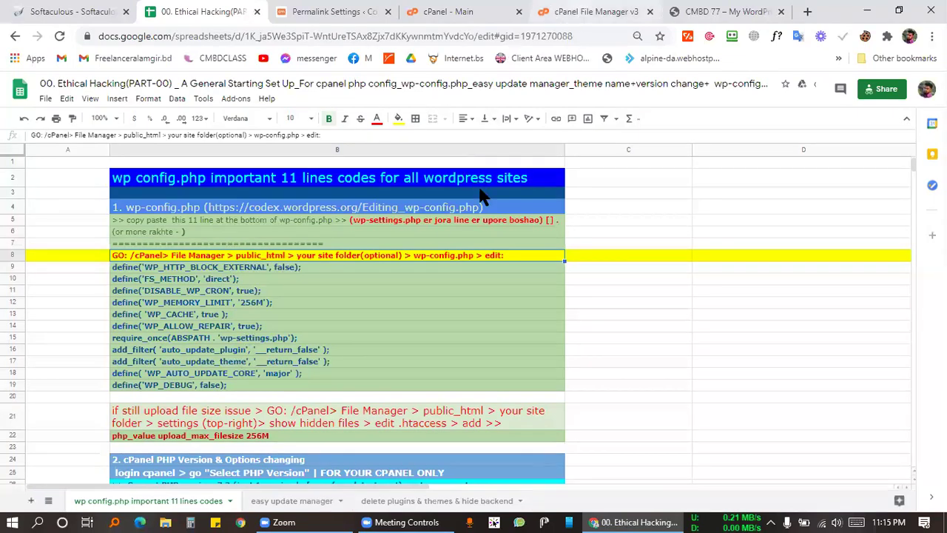
pyautogui.scroll(-5, 392, 318)
pyautogui.scroll(2, 352, 348)
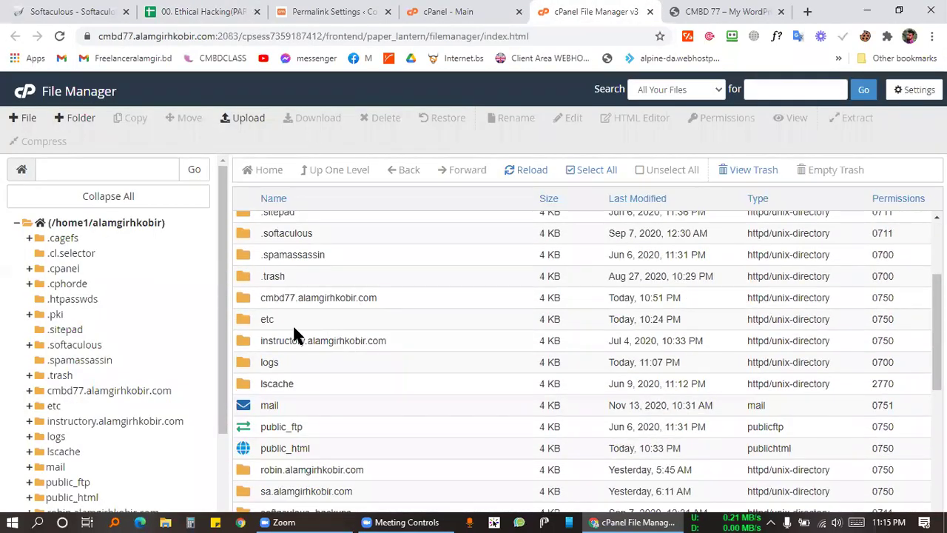
pyautogui.scroll(-4, 359, 318)
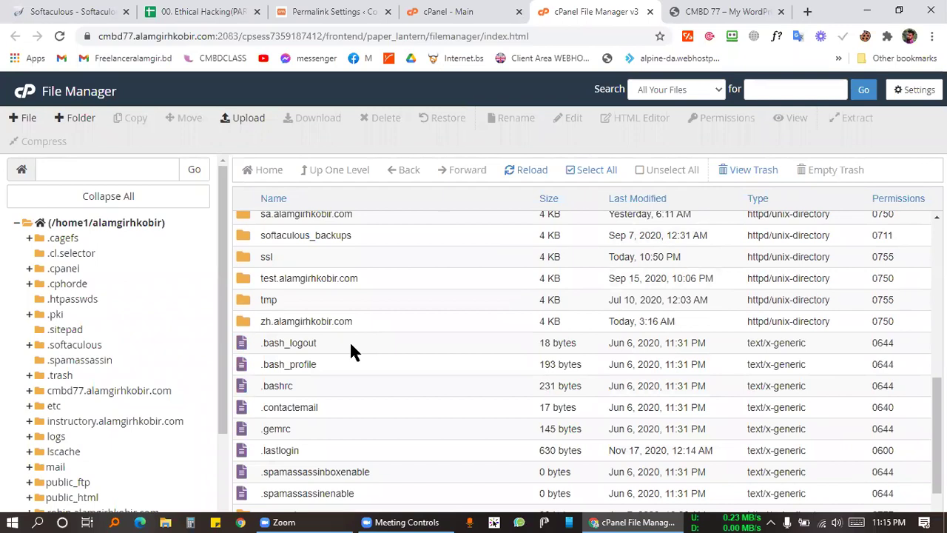
pyautogui.scroll(-1, 343, 396)
pyautogui.scroll(4, 331, 392)
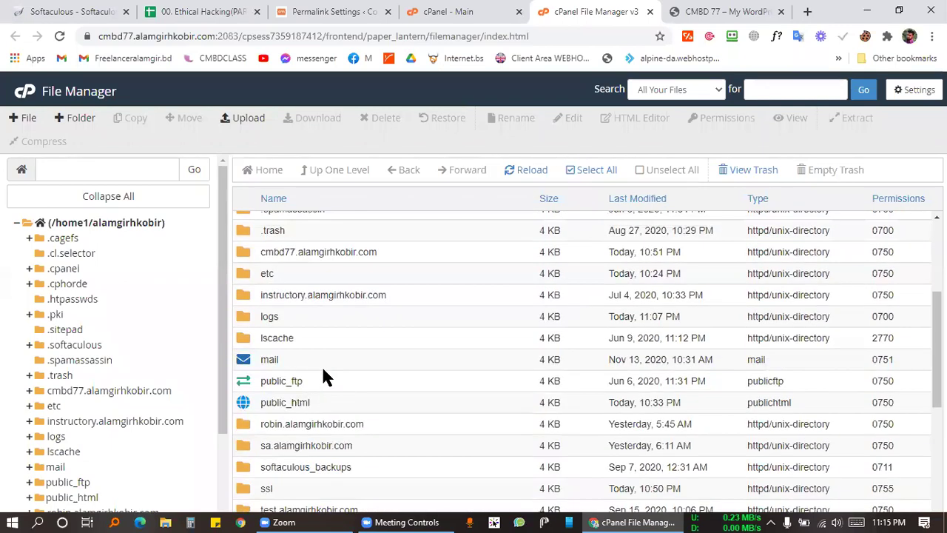
pyautogui.doubleClick(332, 401)
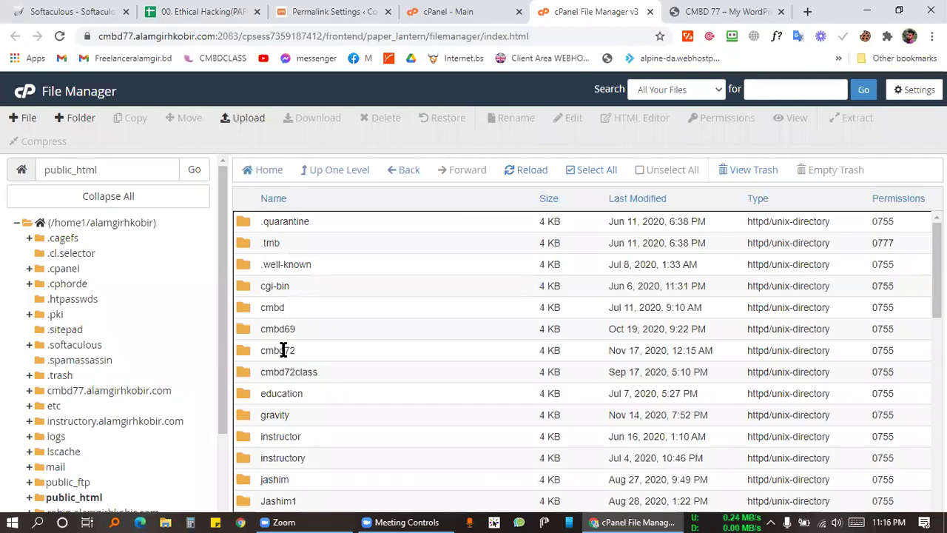
# Go back up to the home directory and open the cmbd77 site folder.
pyautogui.click(285, 350)
pyautogui.click(326, 174)
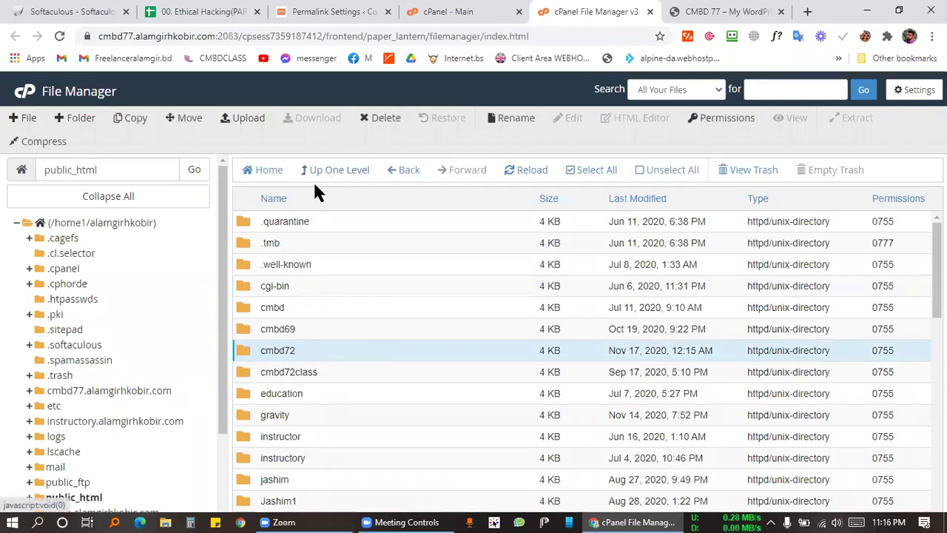
pyautogui.scroll(-4, 374, 407)
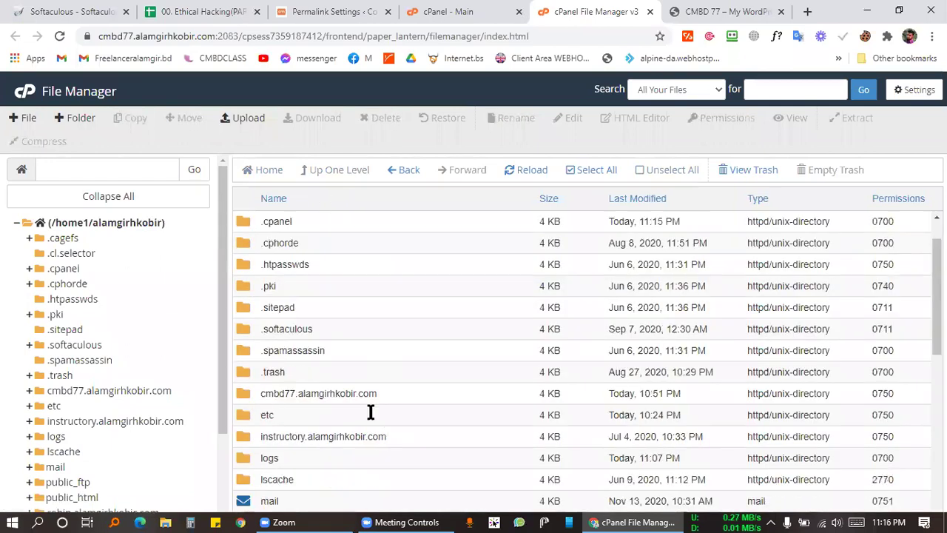
pyautogui.scroll(3, 319, 362)
pyautogui.scroll(2, 322, 385)
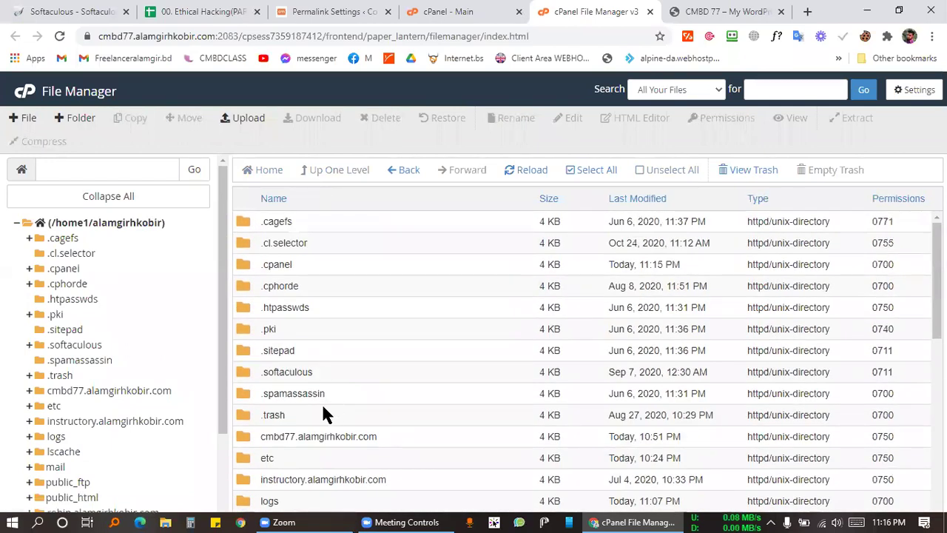
pyautogui.doubleClick(256, 428)
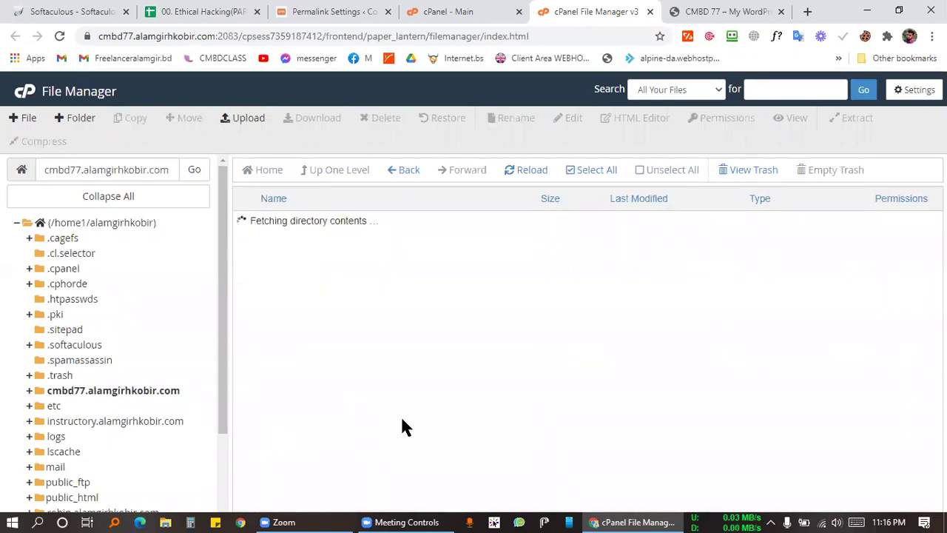
# After rechecking the path note, choose Edit on wp-config.php in the cmbd77 folder.
pyautogui.scroll(-3, 354, 309)
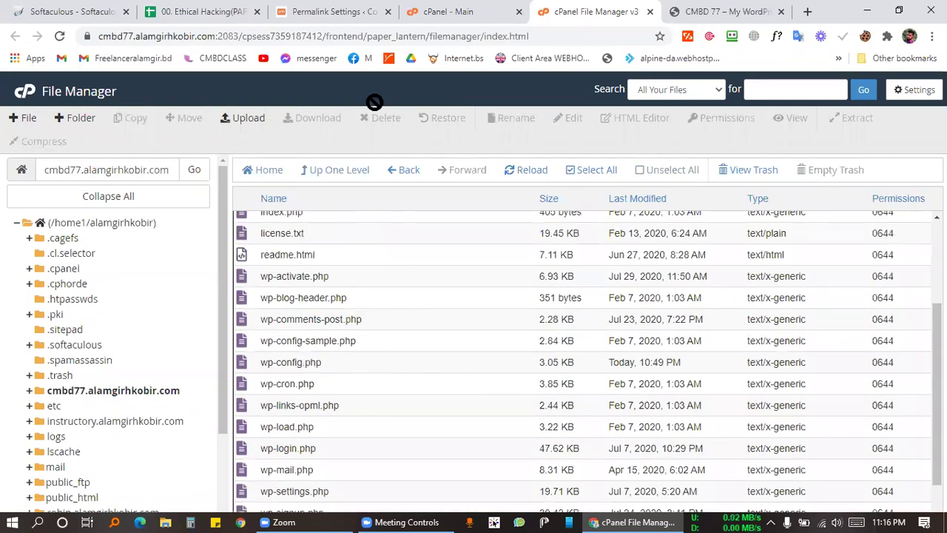
pyautogui.click(215, 11)
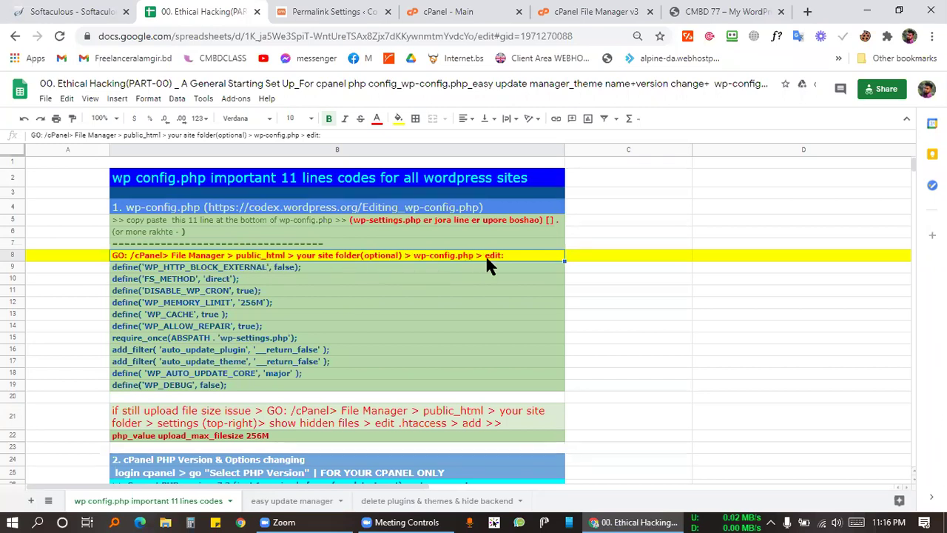
pyautogui.click(736, 11)
pyautogui.click(601, 12)
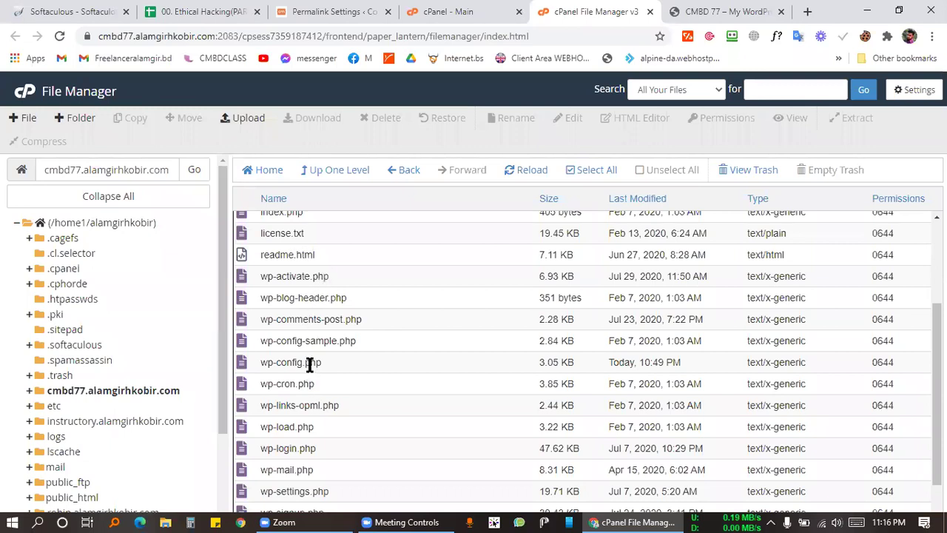
pyautogui.click(347, 361)
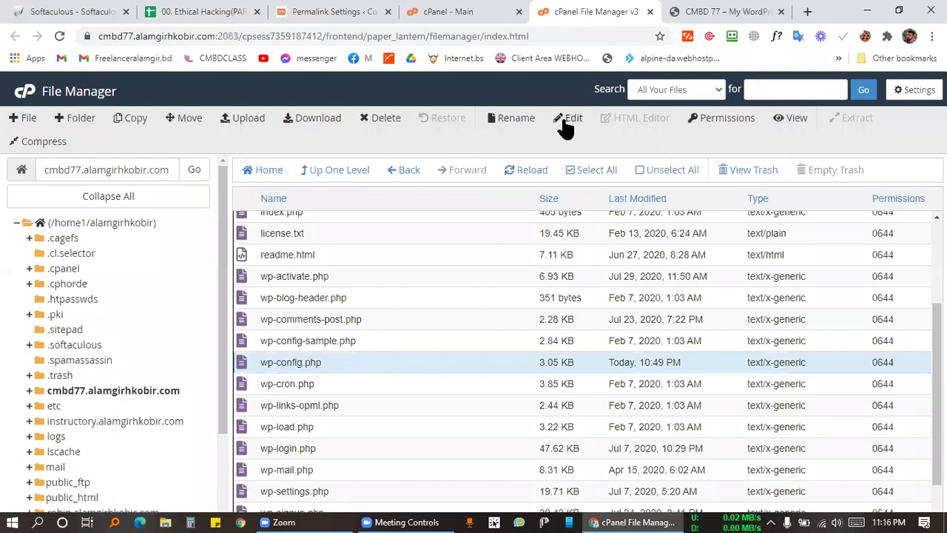
pyautogui.rightClick(343, 362)
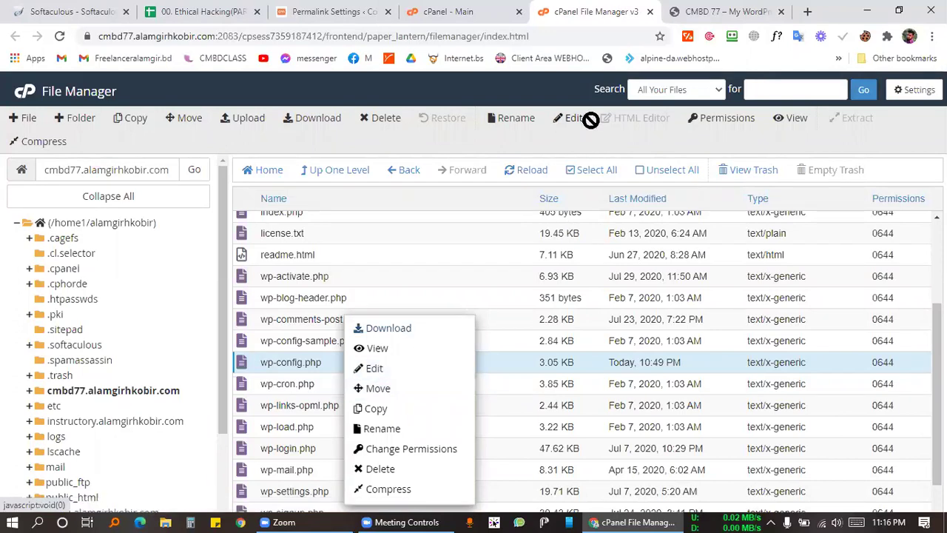
pyautogui.click(375, 369)
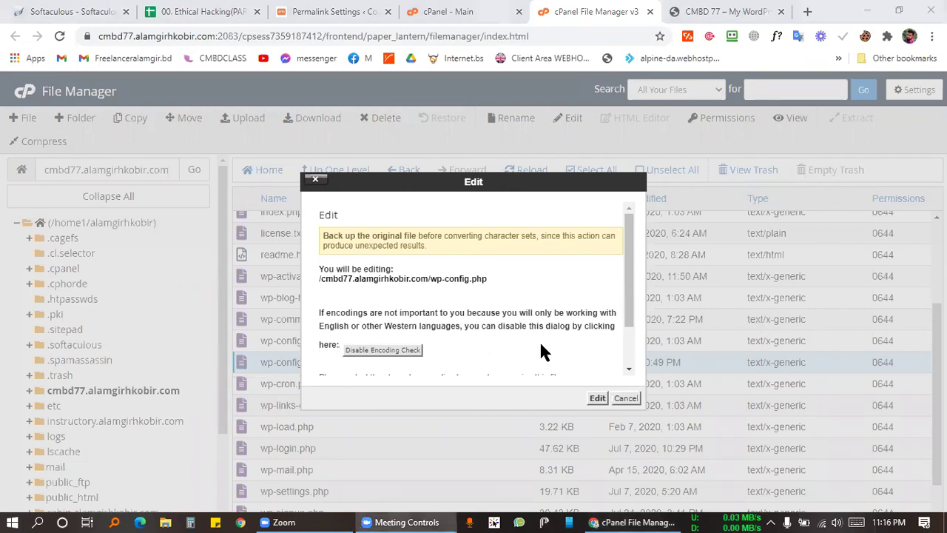
# Confirm the encoding prompt to open wp-config.php, then copy cells B9:B19 from the notes sheet.
pyautogui.click(597, 398)
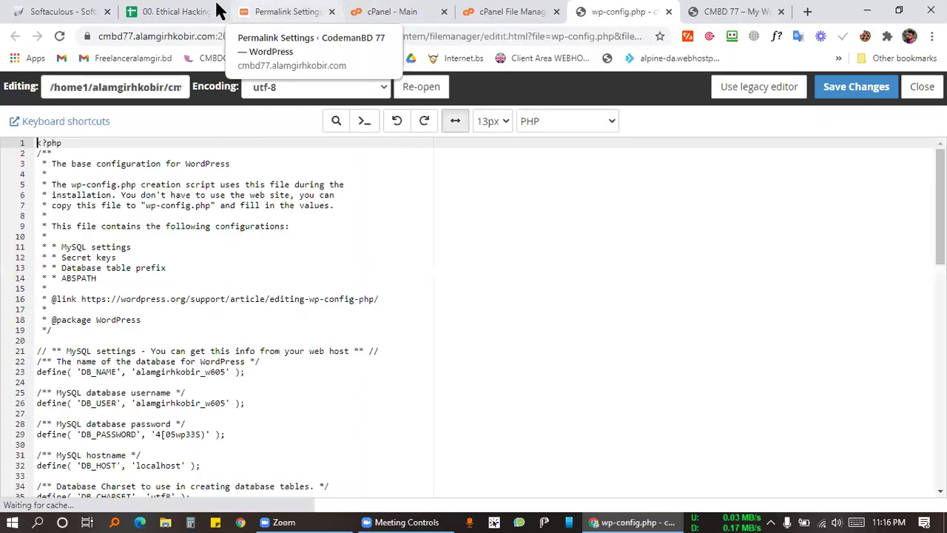
pyautogui.click(170, 11)
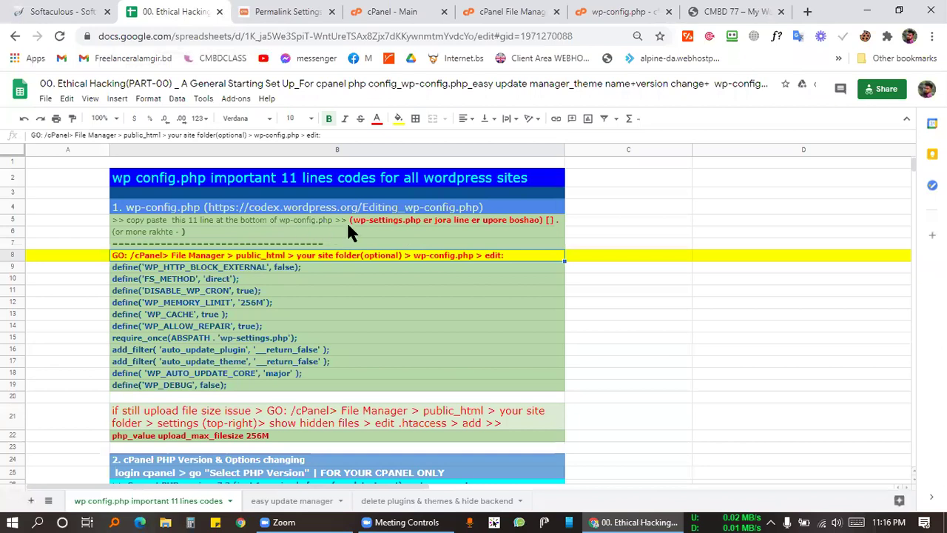
pyautogui.moveTo(208, 268); pyautogui.dragTo(203, 385)
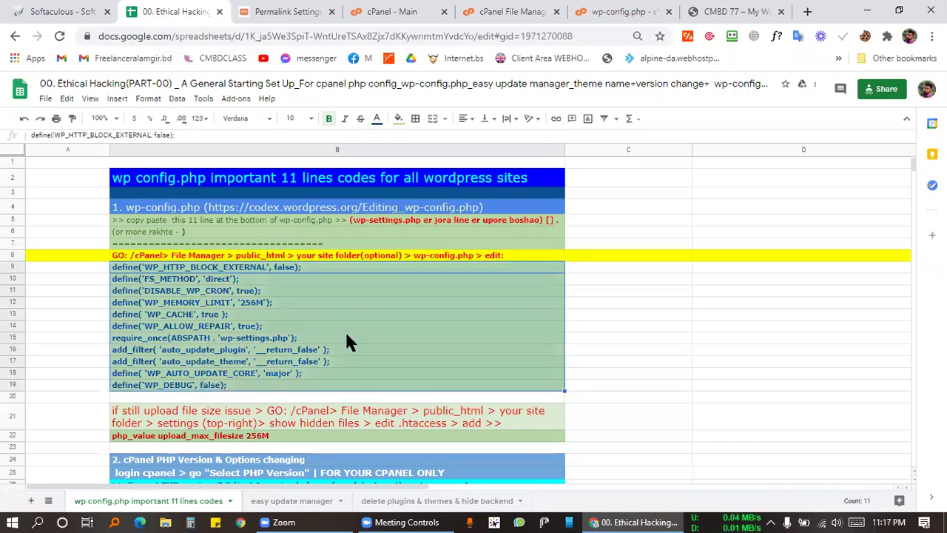
pyautogui.hotkey('ctrl', 'c')
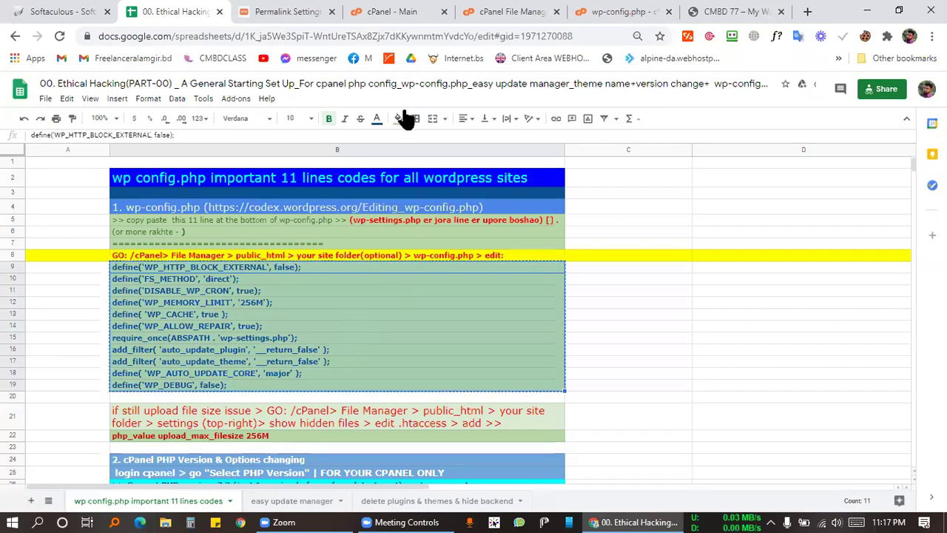
# Paste the eleven define and add_filter lines at empty line 88 of wp-config.php.
pyautogui.click(620, 10)
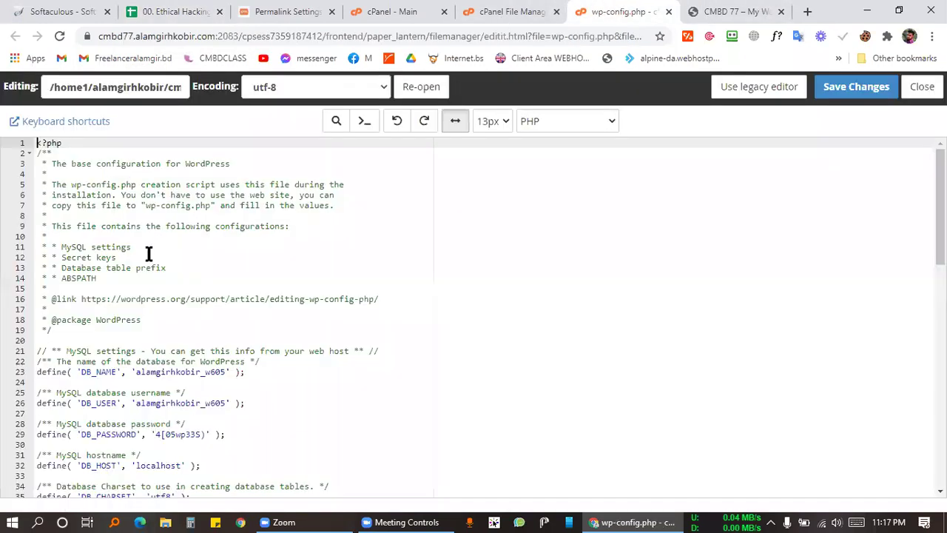
pyautogui.scroll(-5, 148, 255)
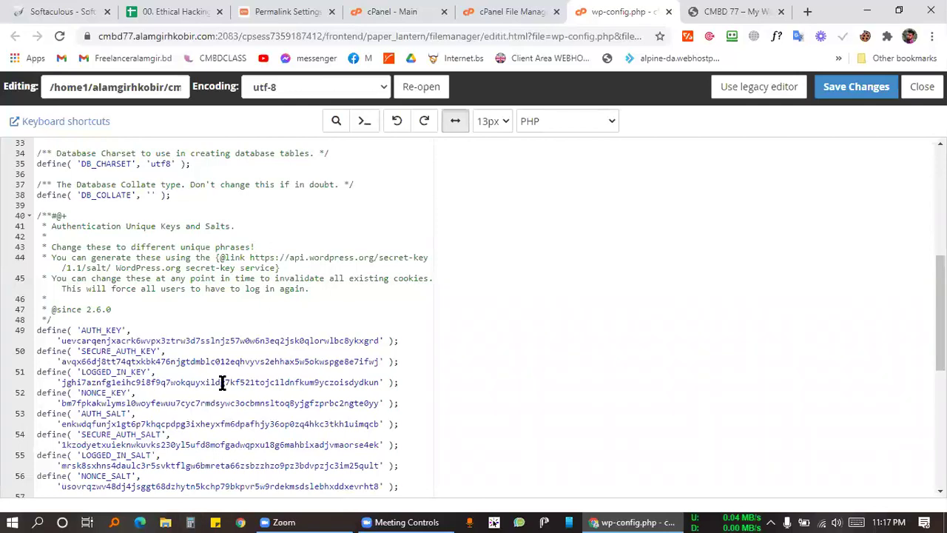
pyautogui.scroll(-6, 219, 381)
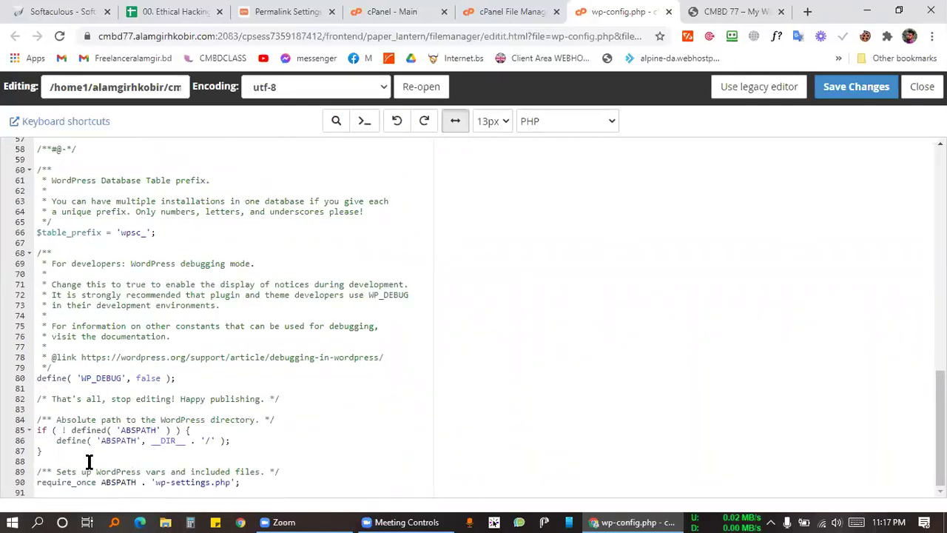
pyautogui.click(59, 462)
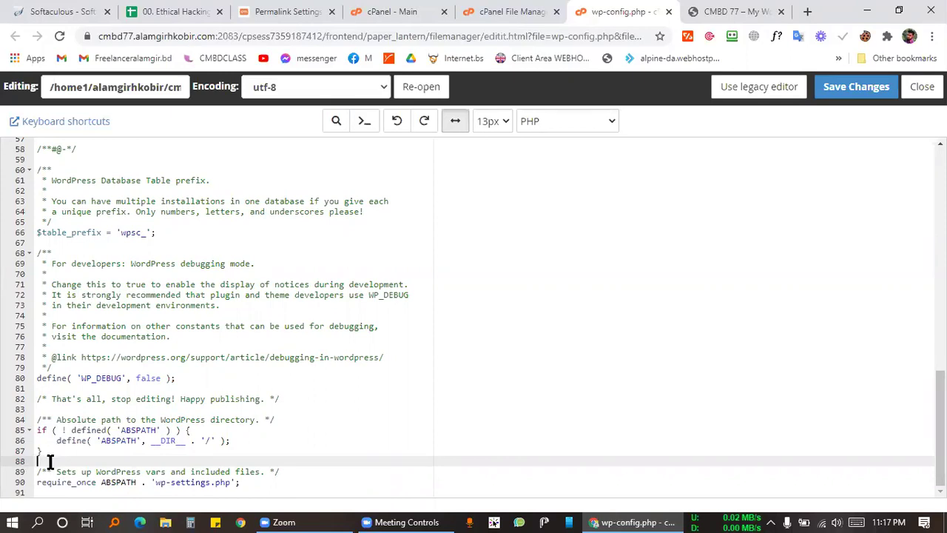
pyautogui.click(177, 11)
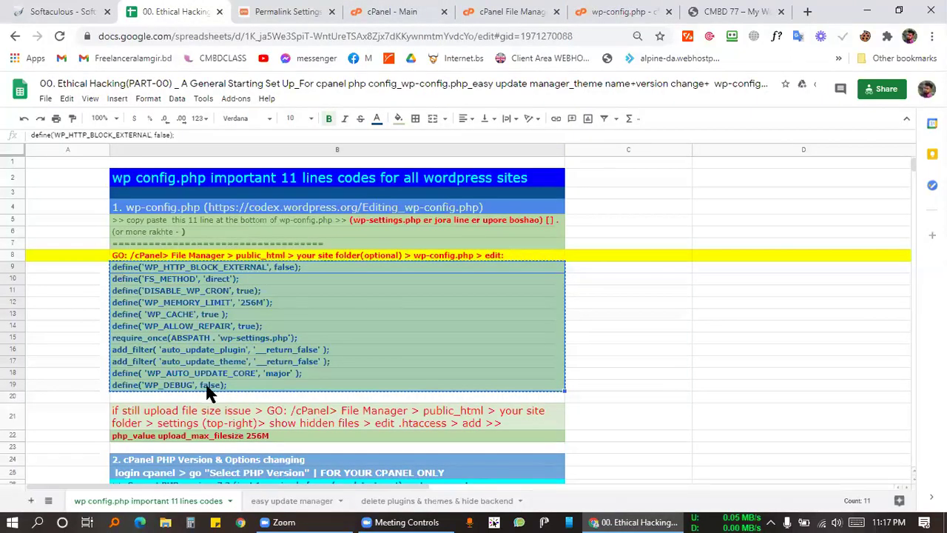
pyautogui.click(707, 11)
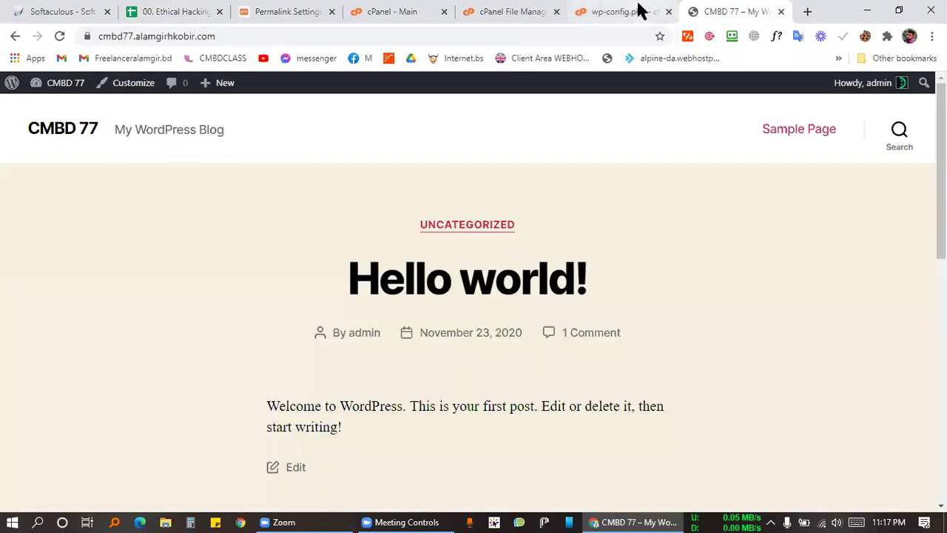
pyautogui.click(639, 9)
pyautogui.click(781, 11)
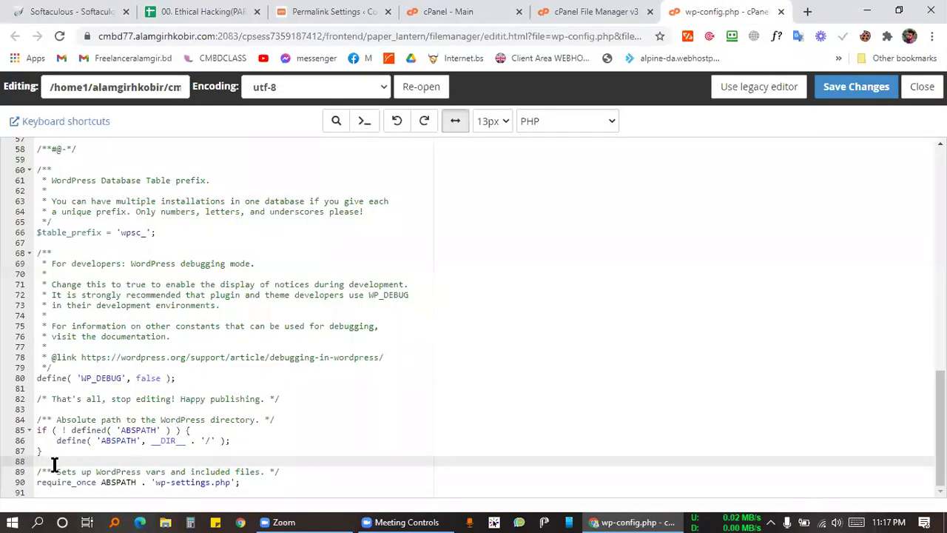
pyautogui.hotkey('ctrl', 'v')
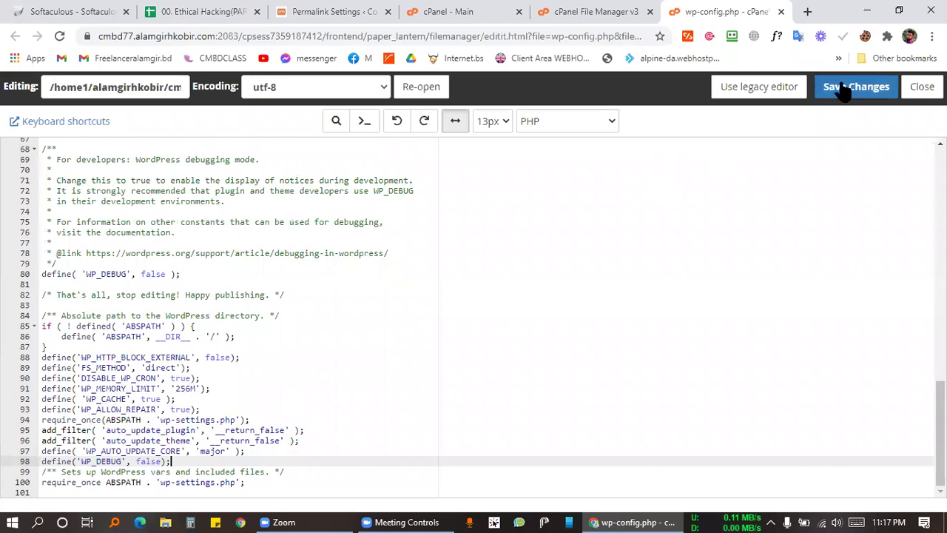
# Save wp-config.php and return to the cPanel home page.
pyautogui.click(858, 87)
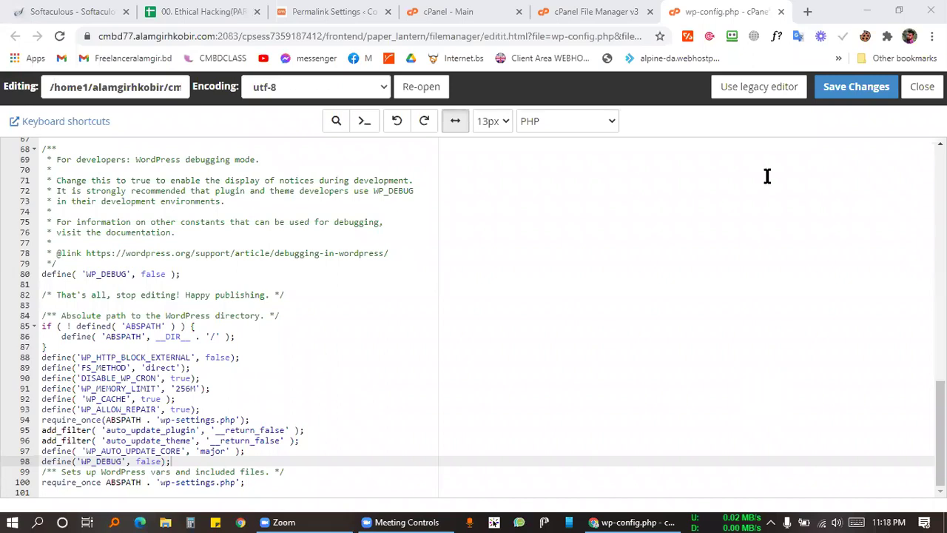
pyautogui.click(569, 12)
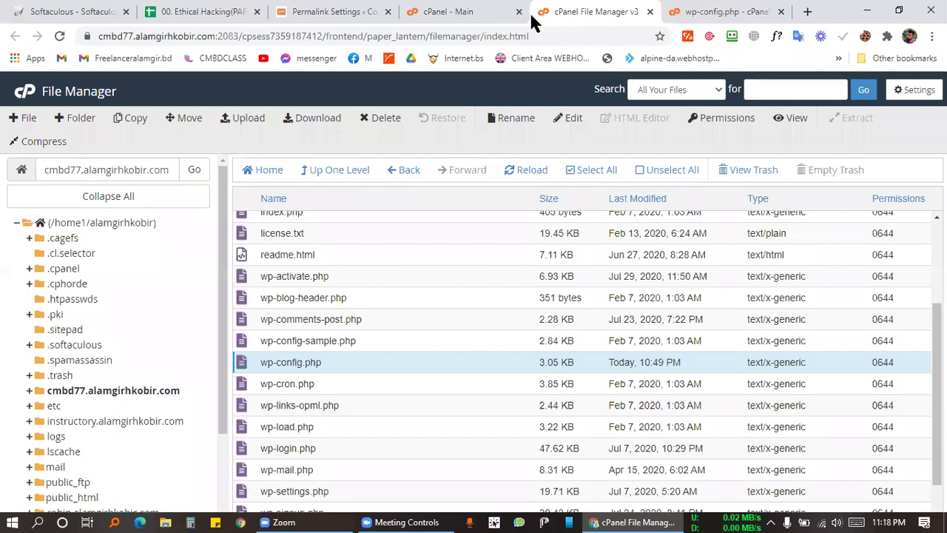
pyautogui.click(459, 11)
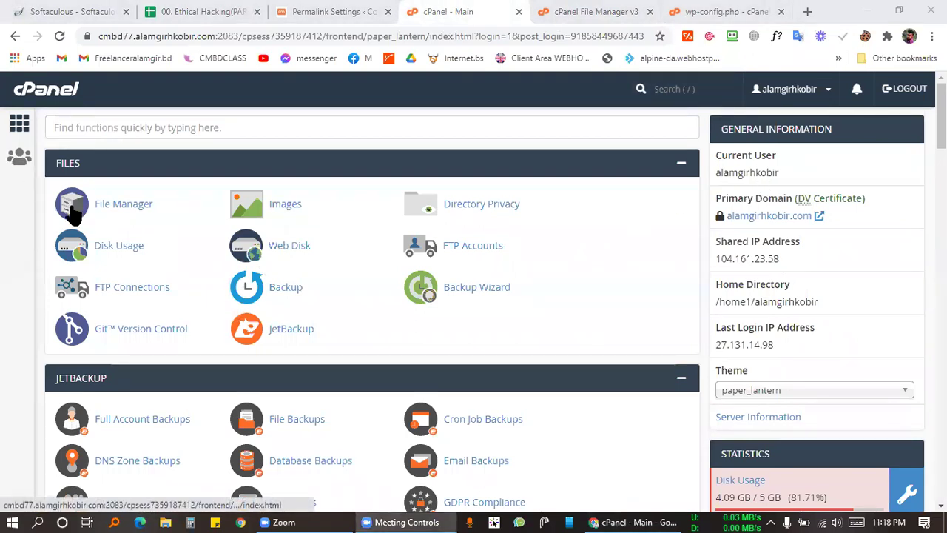
# Open File Manager and navigate into public_html/cmbd72.
pyautogui.click(96, 204)
pyautogui.click(577, 11)
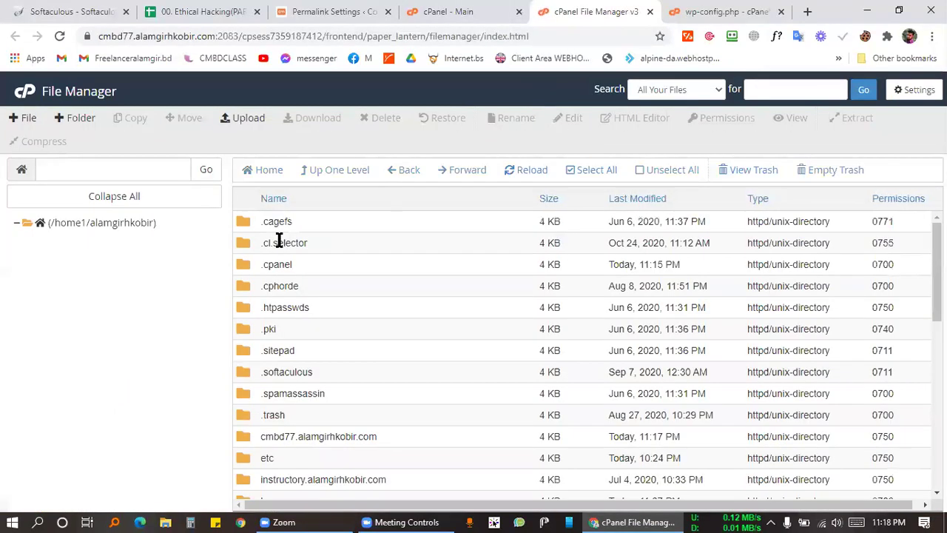
pyautogui.scroll(-2, 396, 307)
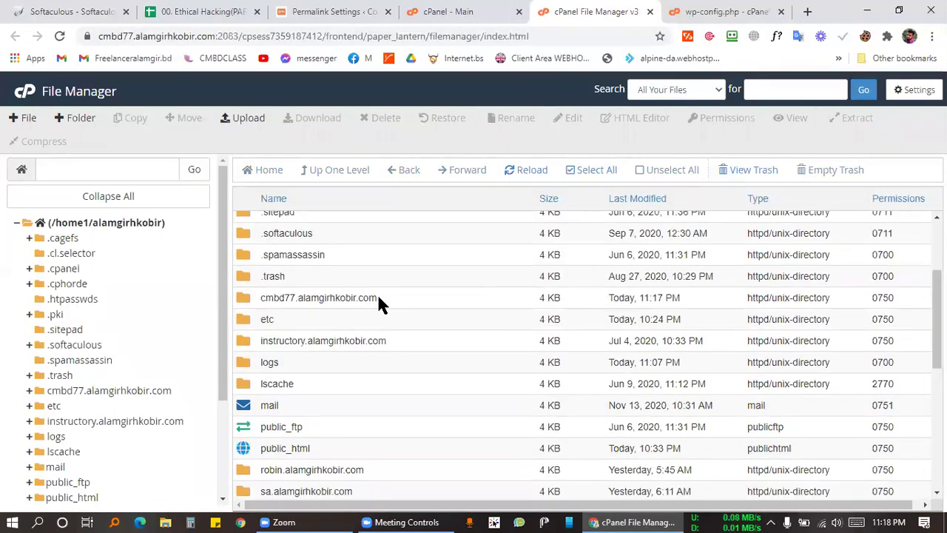
pyautogui.scroll(-4, 403, 303)
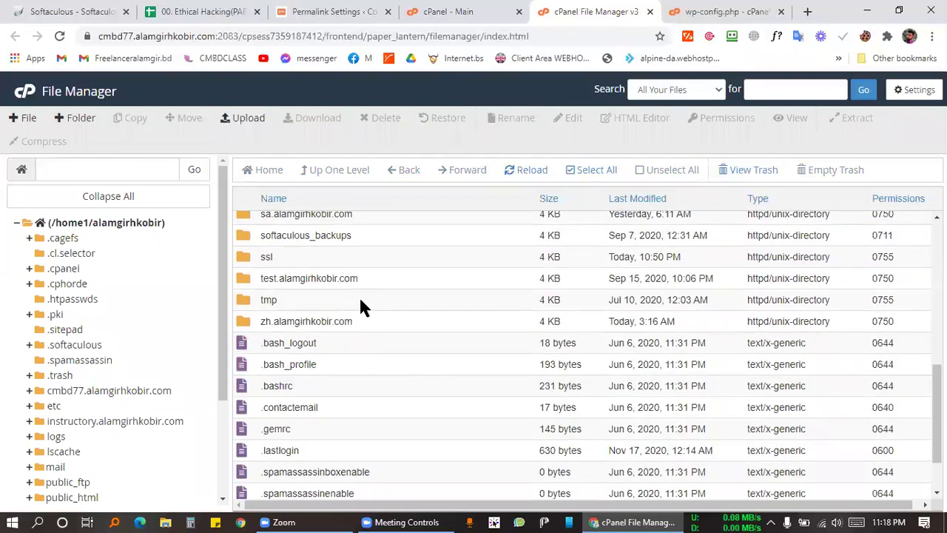
pyautogui.scroll(2, 359, 306)
pyautogui.doubleClick(350, 309)
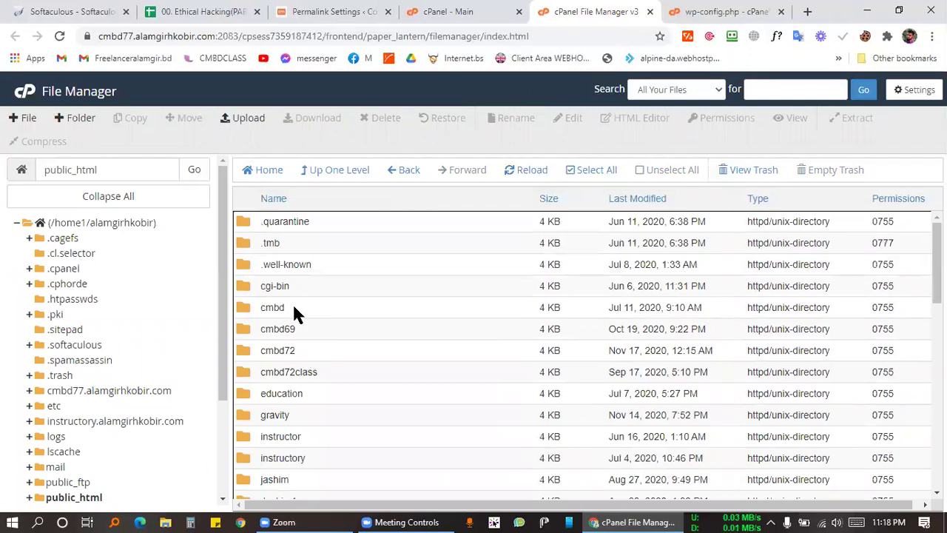
pyautogui.click(294, 311)
pyautogui.scroll(-5, 302, 351)
pyautogui.scroll(5, 321, 342)
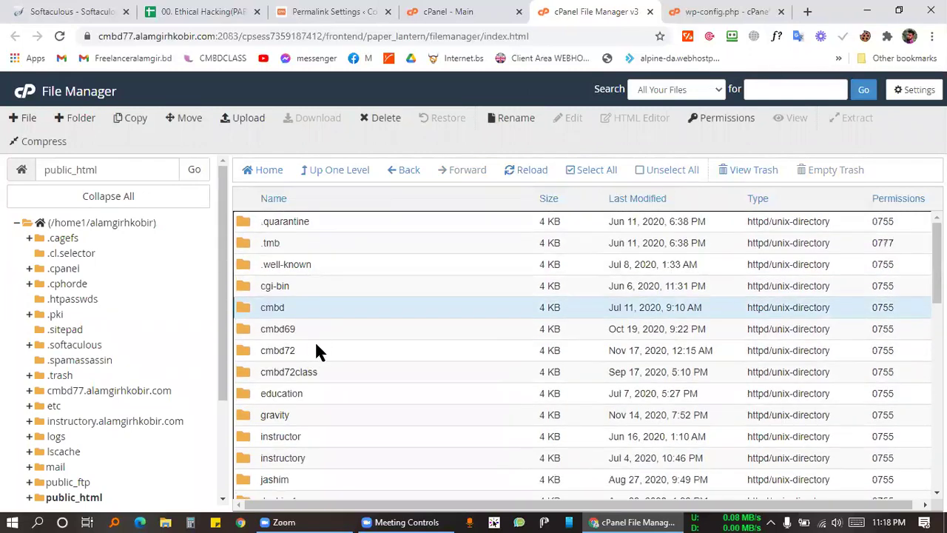
pyautogui.doubleClick(305, 352)
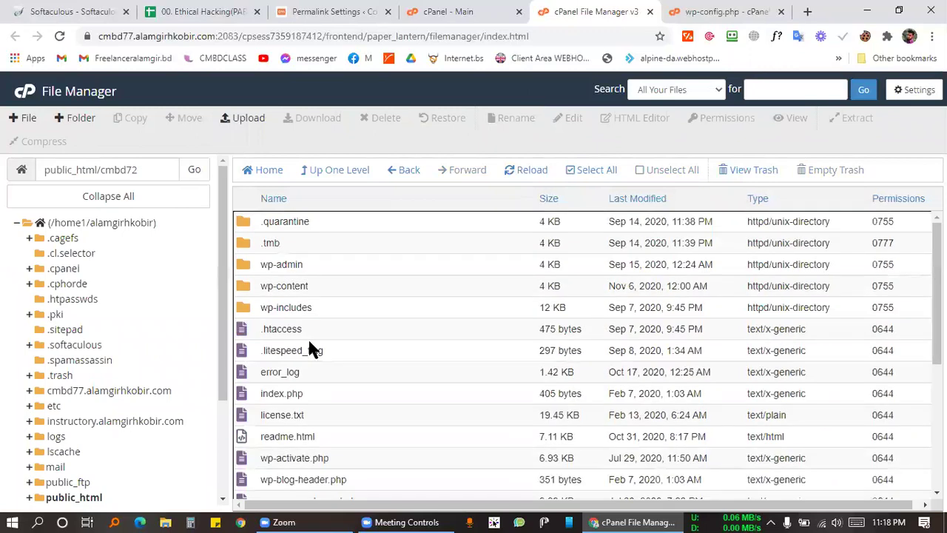
# Choose Edit on the cmbd72 site's wp-config.php file.
pyautogui.scroll(-2, 365, 390)
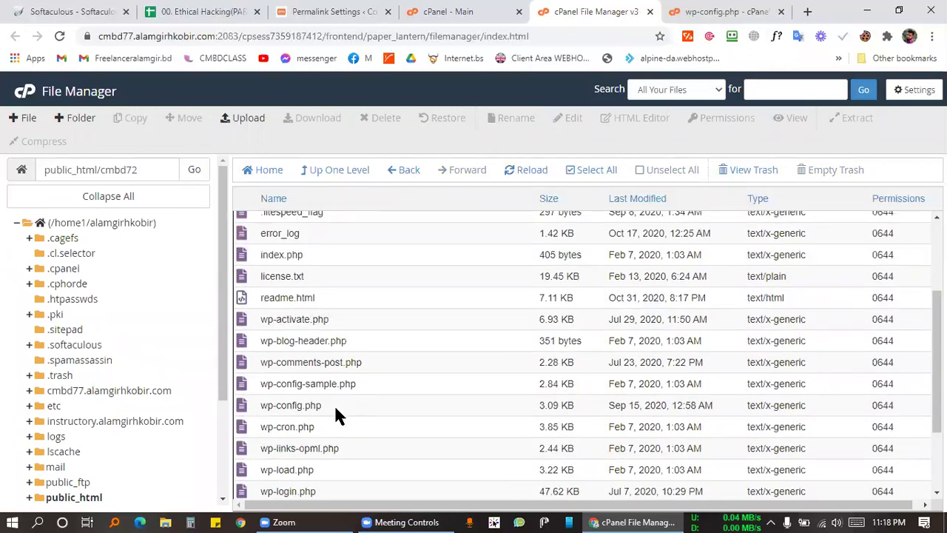
pyautogui.click(269, 405)
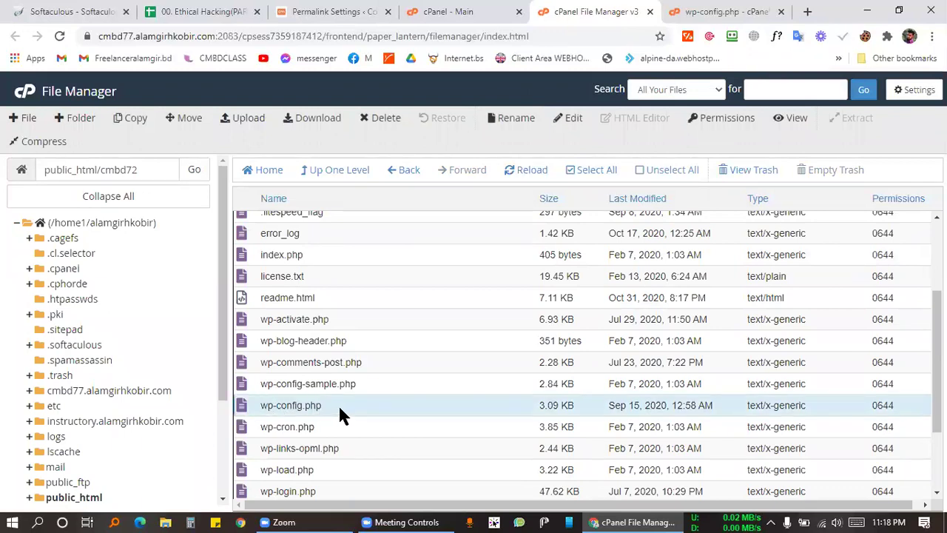
pyautogui.rightClick(340, 406)
pyautogui.click(363, 368)
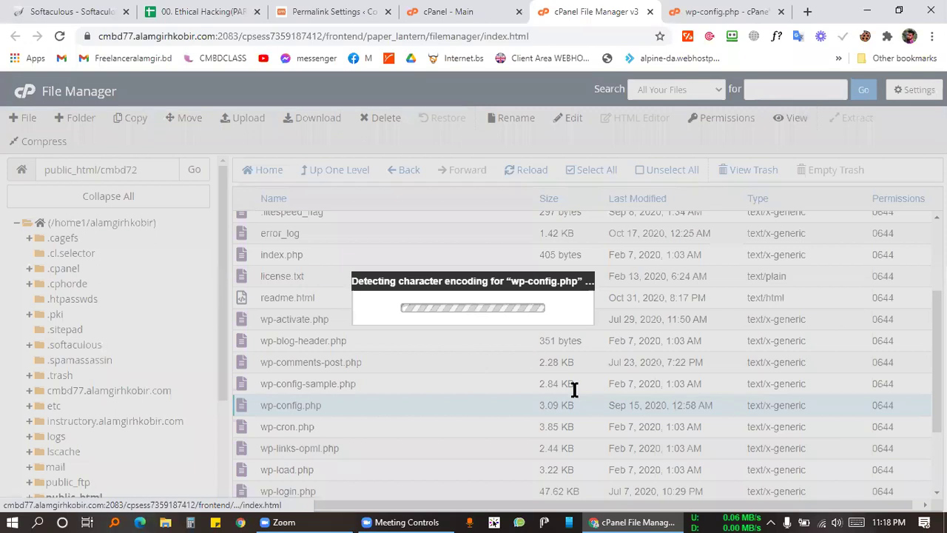
# Open wp-config.php in the editor and insert an empty line 88 after line 87's brace.
pyautogui.click(597, 393)
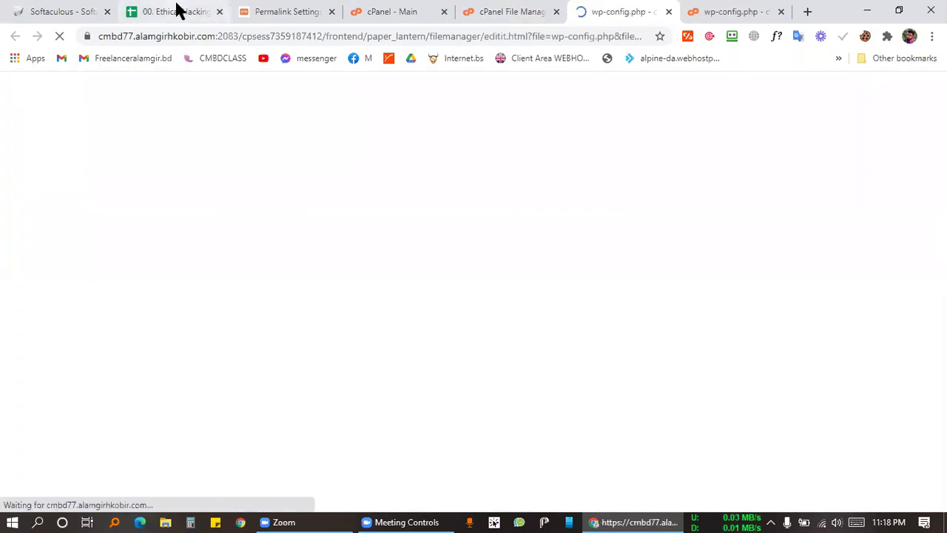
pyautogui.scroll(-8, 218, 287)
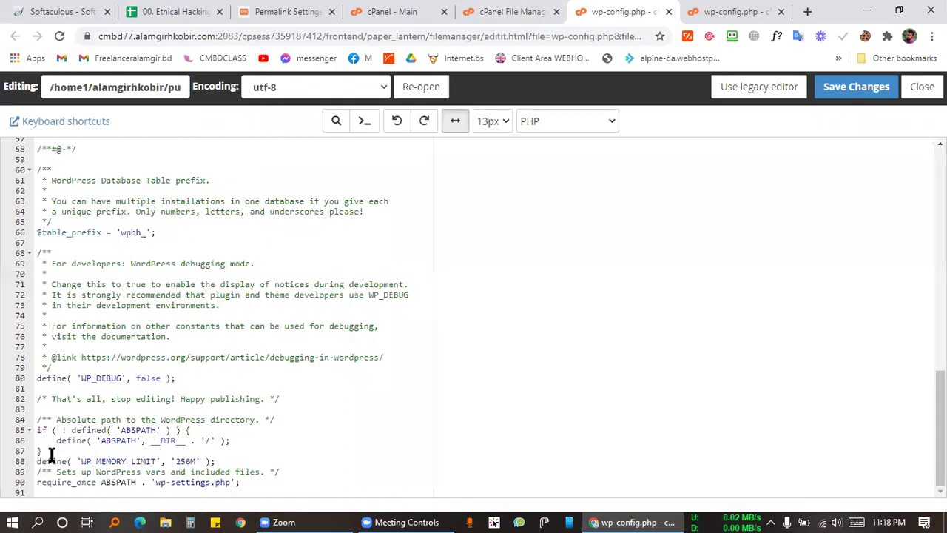
pyautogui.click(51, 452)
pyautogui.press('Return')
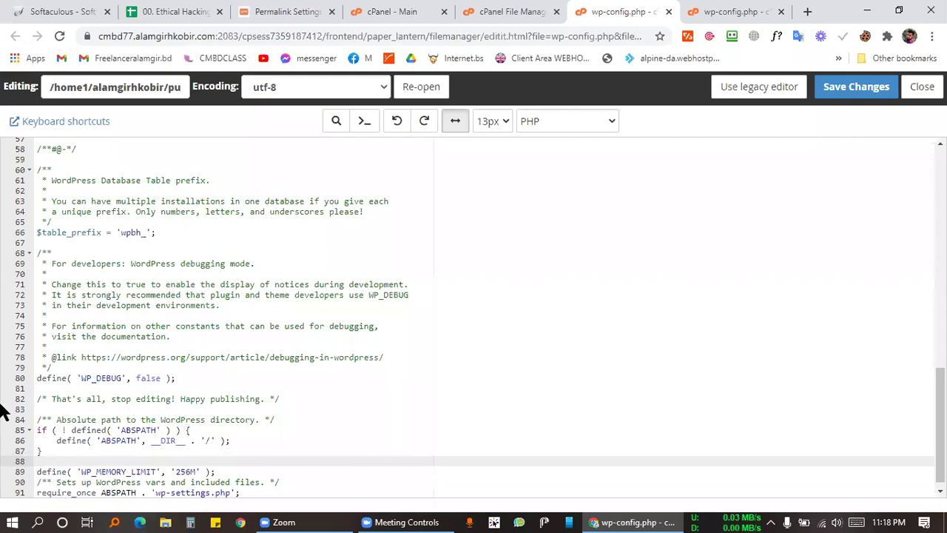
# Copy the eleven code lines in B9:B19, paste them at line 88, and save wp-config.php.
pyautogui.click(169, 11)
pyautogui.click(73, 280)
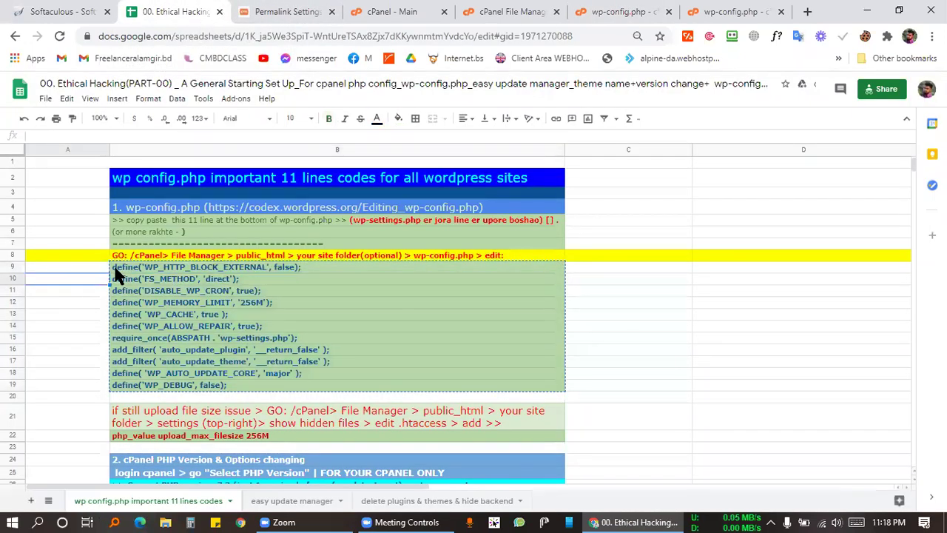
pyautogui.click(125, 269)
pyautogui.moveTo(125, 272)
pyautogui.mouseDown()
pyautogui.moveTo(222, 338)
pyautogui.moveTo(234, 381)
pyautogui.mouseUp()
pyautogui.hotkey('ctrl', 'c')
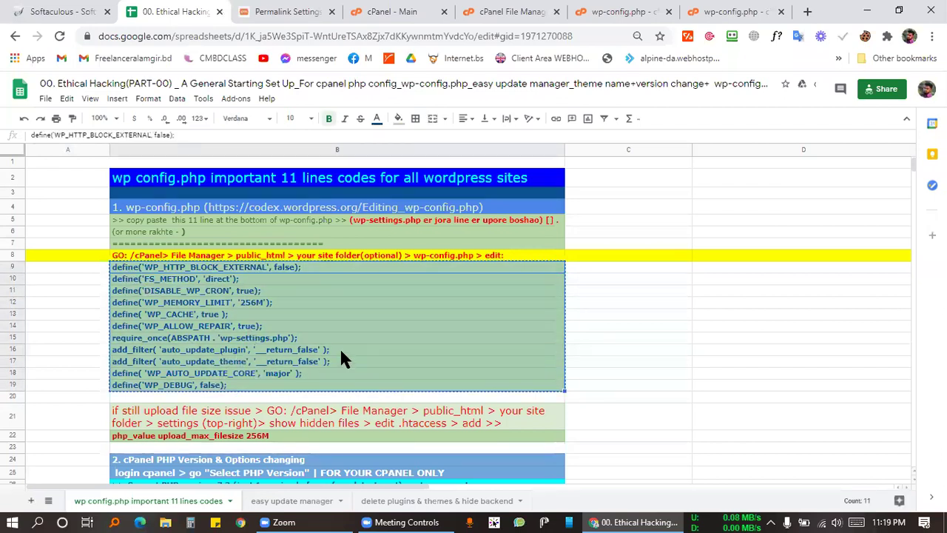
pyautogui.click(600, 12)
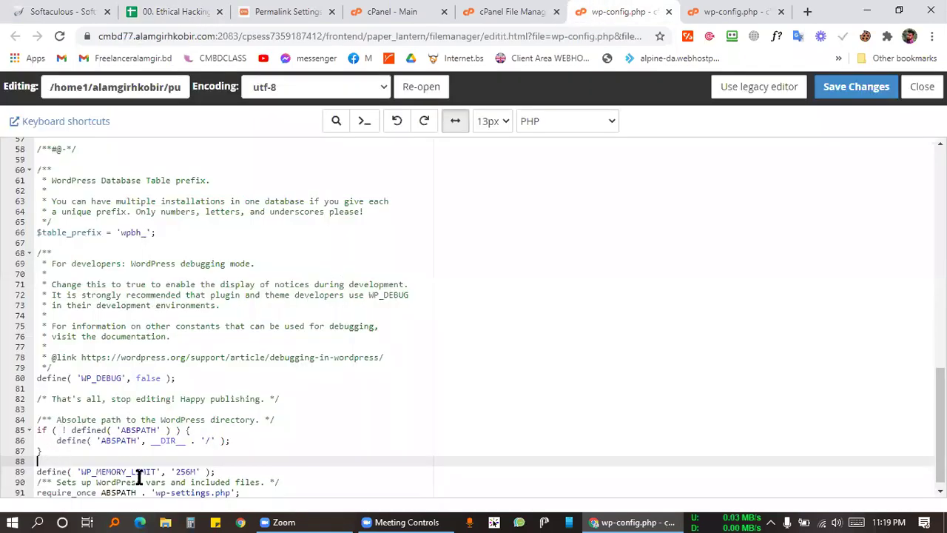
pyautogui.hotkey('ctrl', 'v')
pyautogui.scroll(-1, 253, 352)
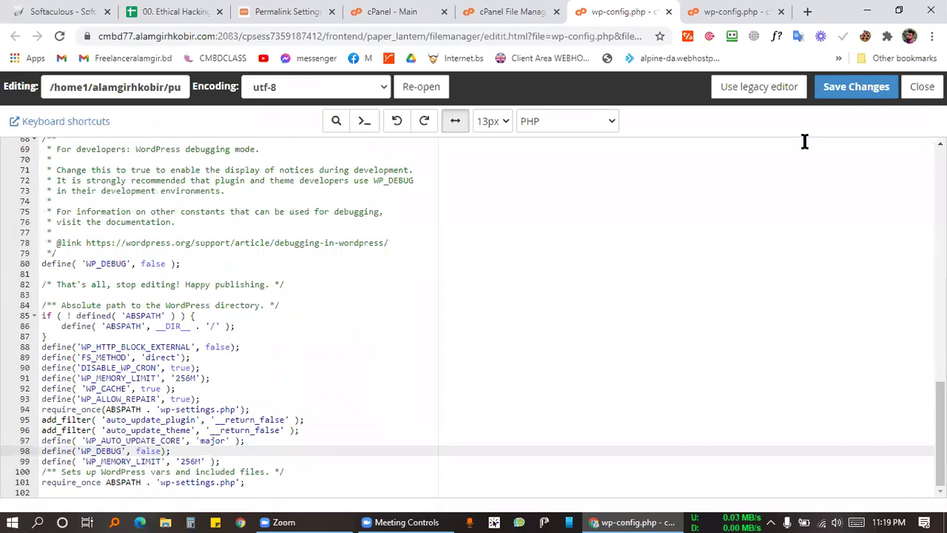
pyautogui.click(851, 88)
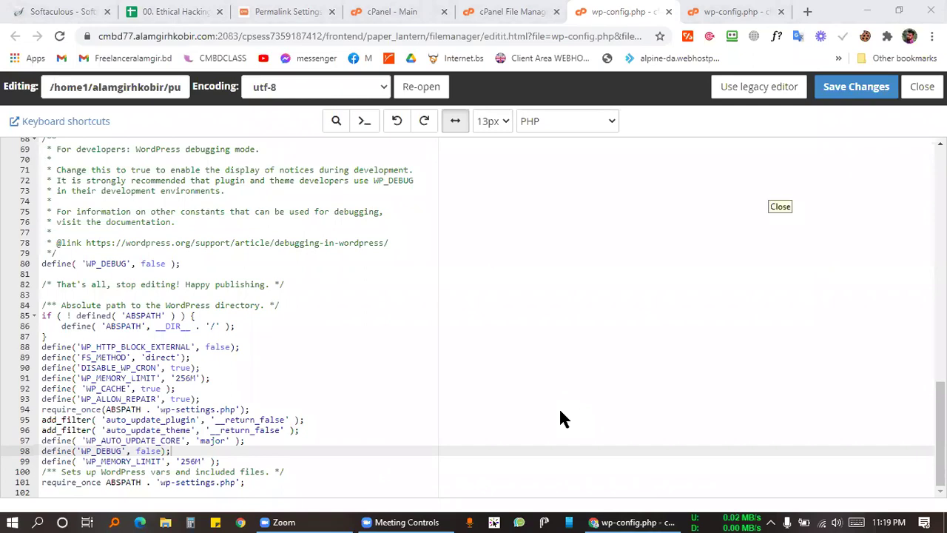
# Close the older wp-config.php editor tab.
pyautogui.click(518, 11)
pyautogui.click(671, 7)
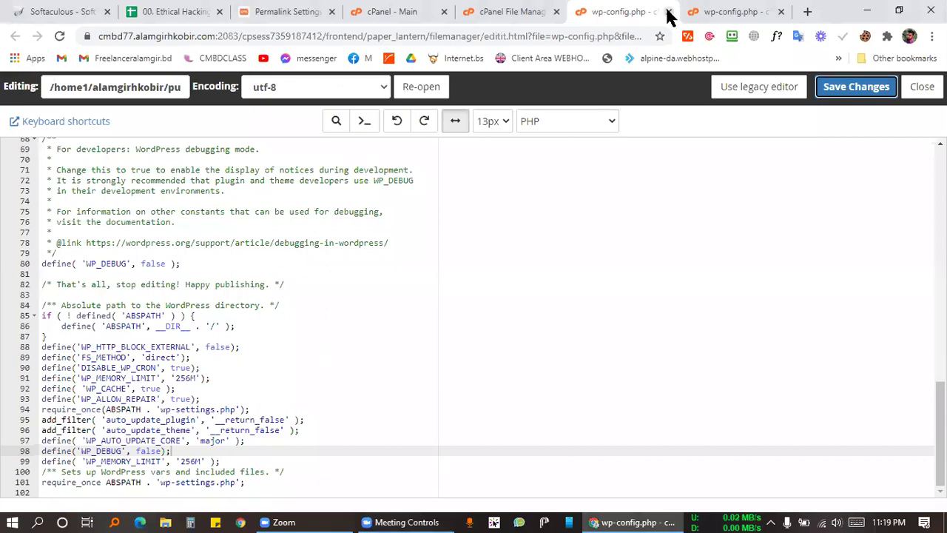
pyautogui.click(669, 12)
pyautogui.click(522, 12)
# Read the upload_max_filesize and Select PHP Version notes in rows 21–25, then return to cPanel home.
pyautogui.click(180, 11)
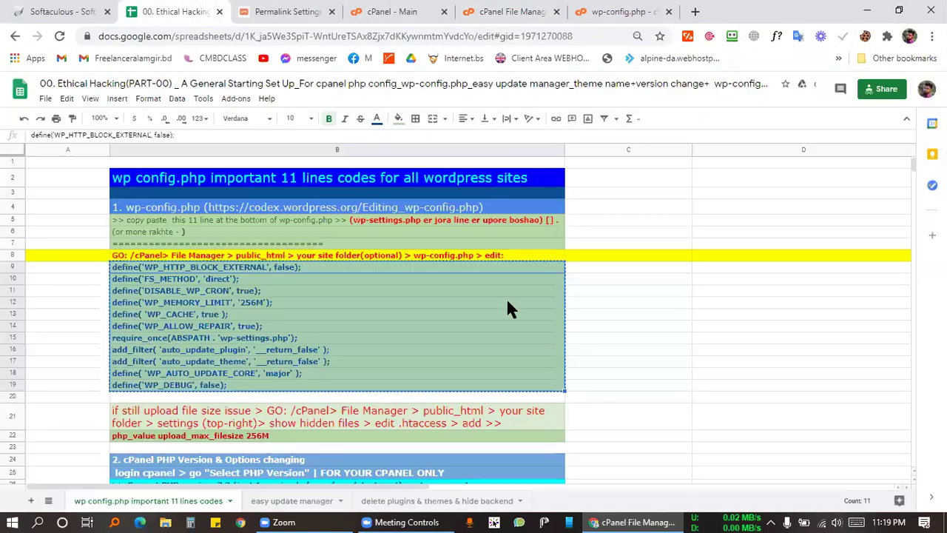
pyautogui.scroll(-2, 470, 311)
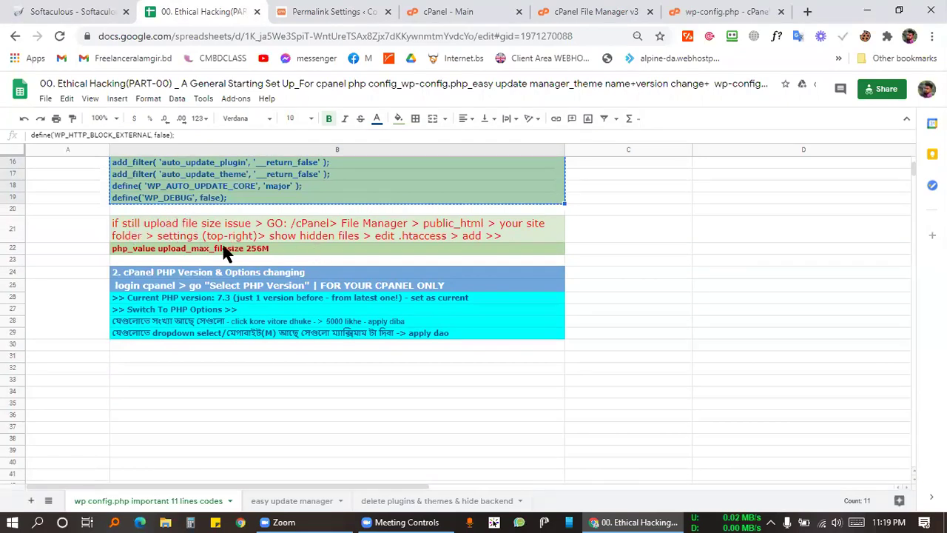
pyautogui.scroll(3, 226, 251)
pyautogui.scroll(-1, 285, 251)
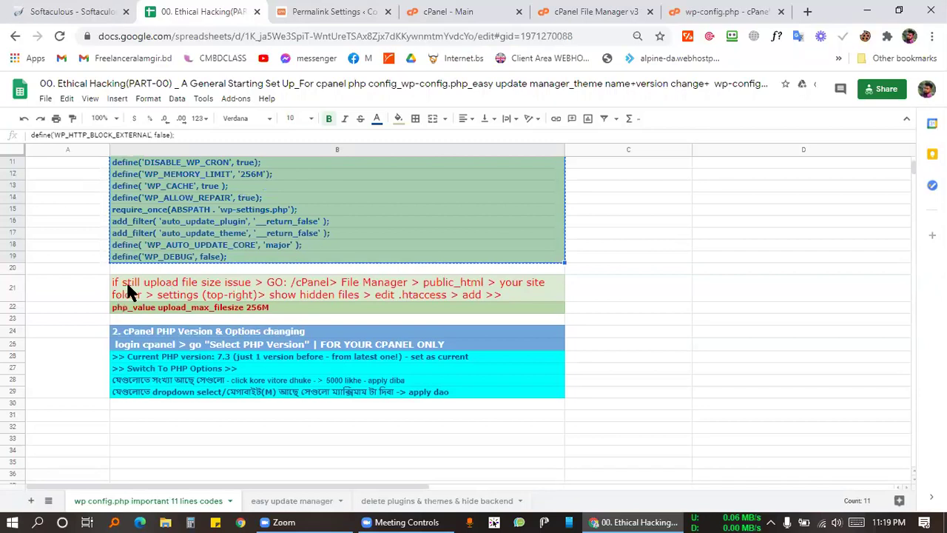
pyautogui.click(325, 293)
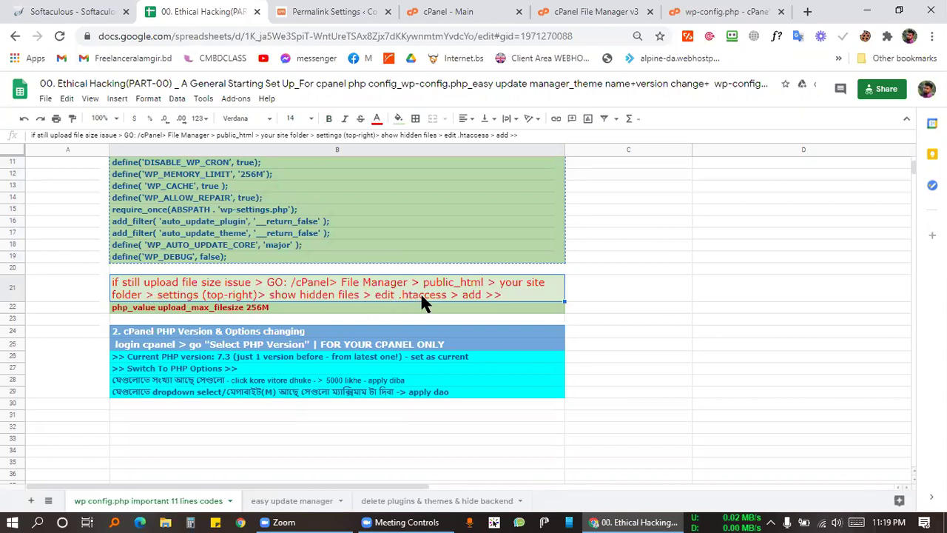
pyautogui.click(125, 307)
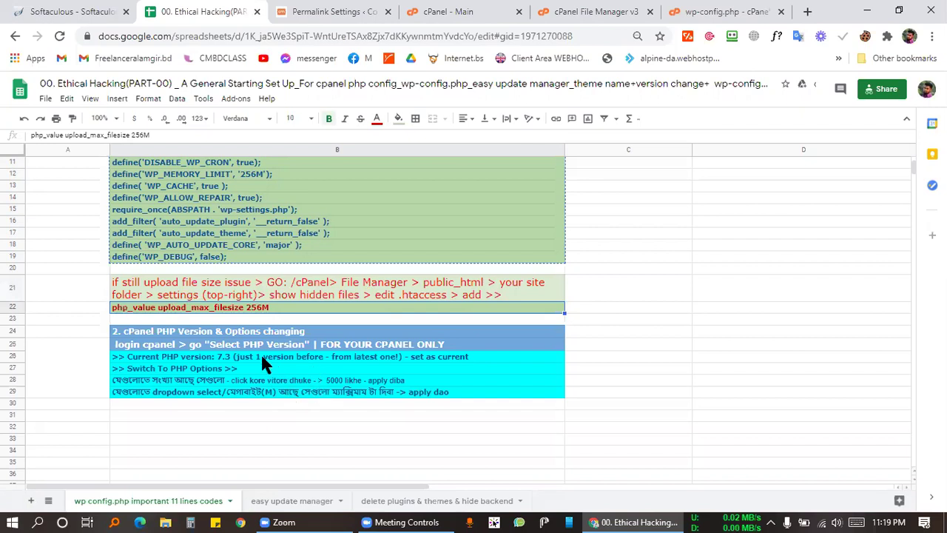
pyautogui.click(153, 339)
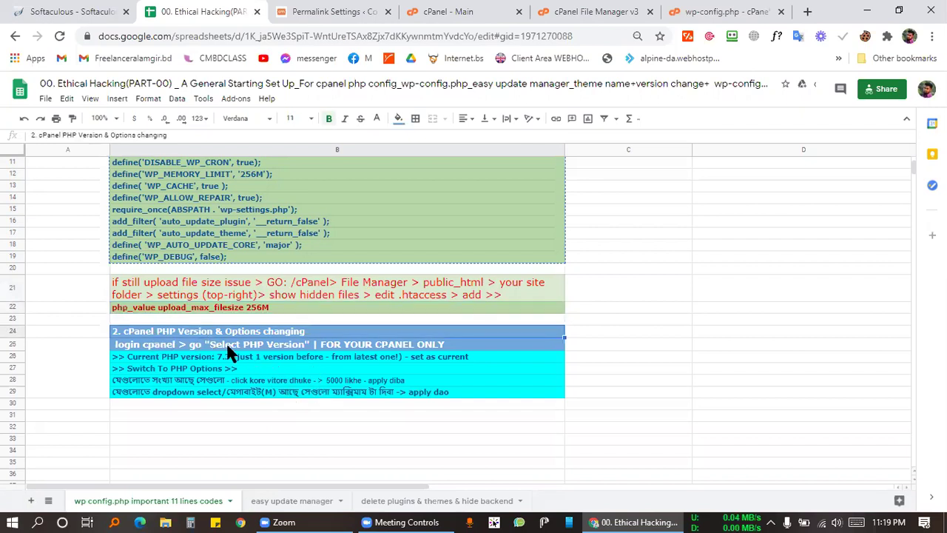
pyautogui.click(219, 332)
pyautogui.click(469, 11)
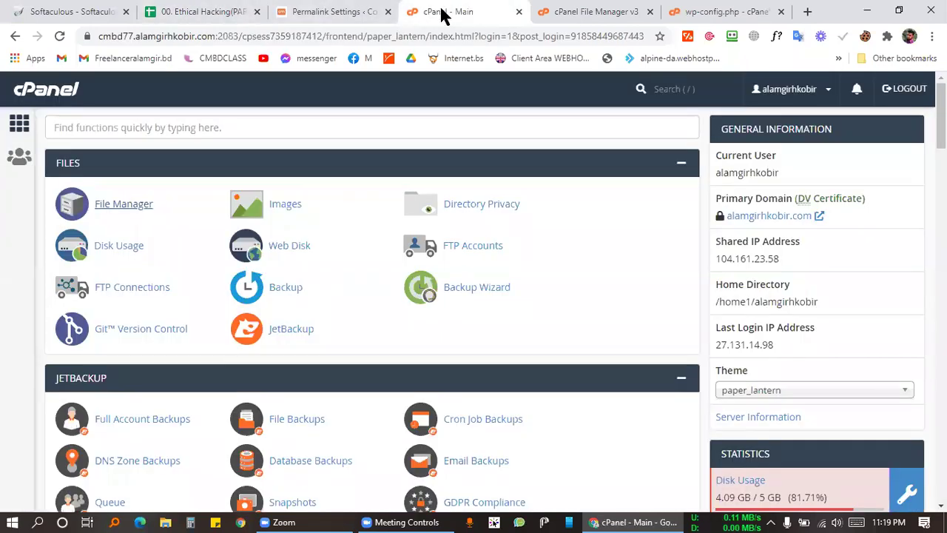
# Scroll down to cPanel's Software section and launch Select PHP Version.
pyautogui.scroll(-10, 280, 267)
pyautogui.scroll(-3, 280, 266)
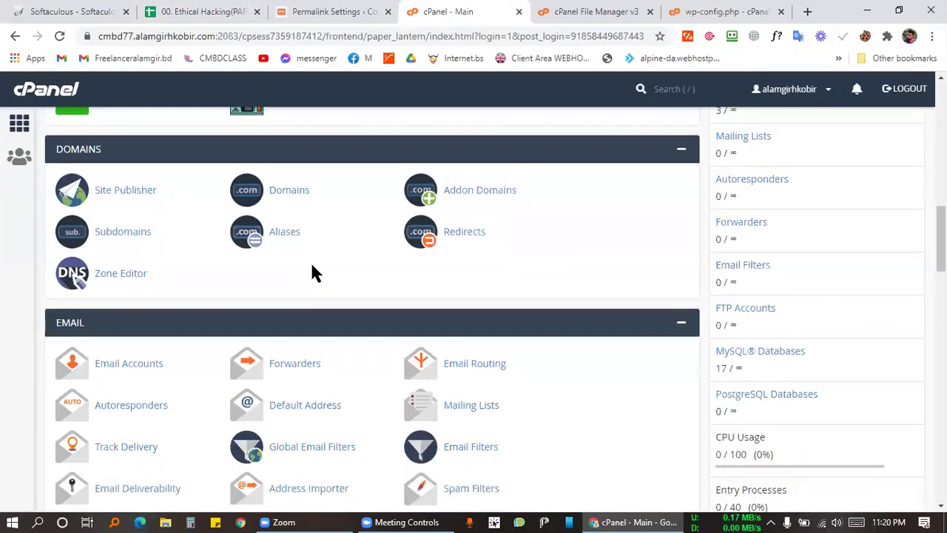
pyautogui.scroll(-6, 310, 260)
pyautogui.scroll(-9, 318, 252)
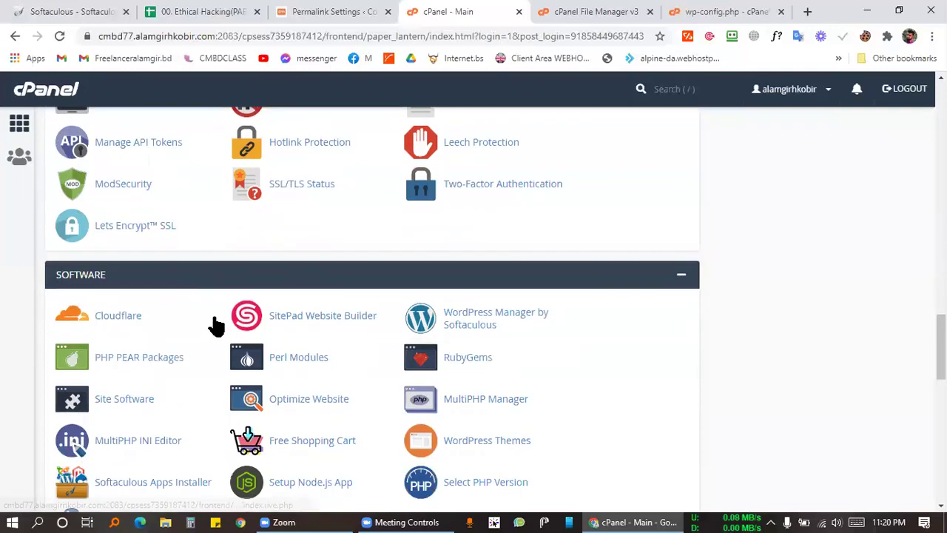
pyautogui.scroll(4, 215, 327)
pyautogui.scroll(-5, 232, 307)
pyautogui.scroll(5, 239, 309)
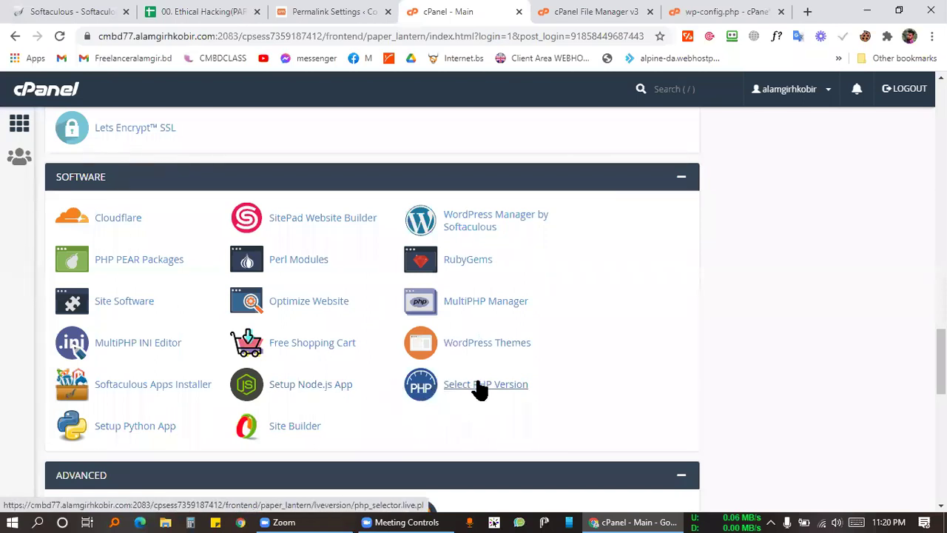
pyautogui.click(480, 386)
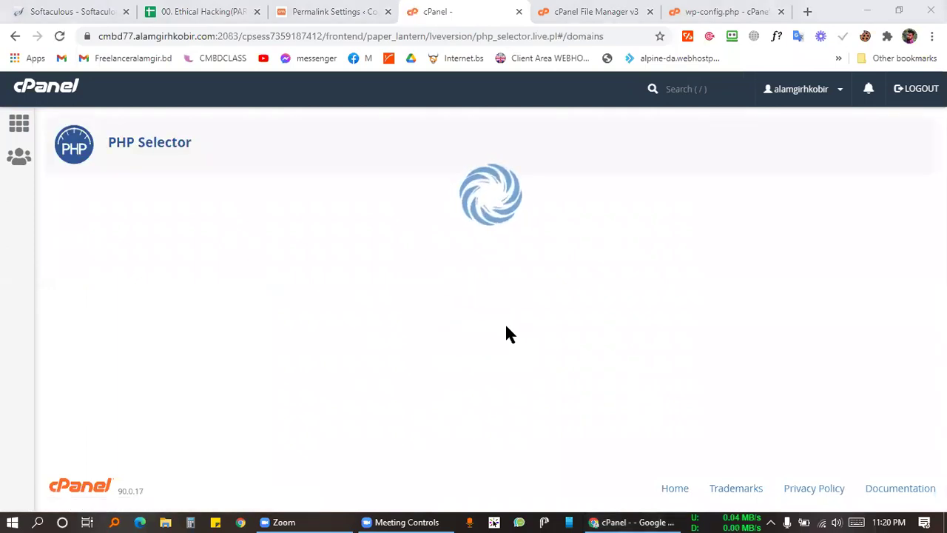
# After checking the notes, expand the PHP Selector version dropdown to view versions, leaving 7.3 current.
pyautogui.click(103, 11)
pyautogui.click(211, 11)
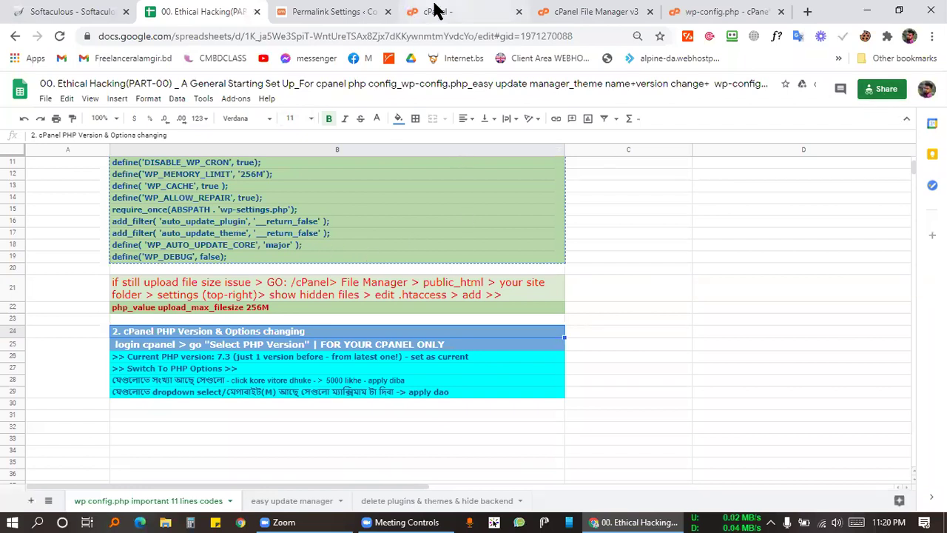
pyautogui.click(433, 11)
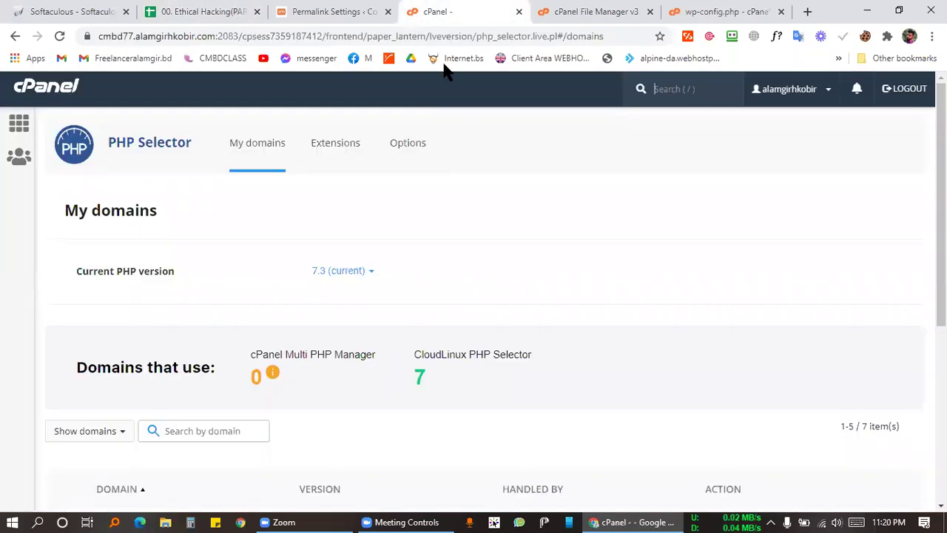
pyautogui.click(356, 271)
pyautogui.scroll(-5, 370, 326)
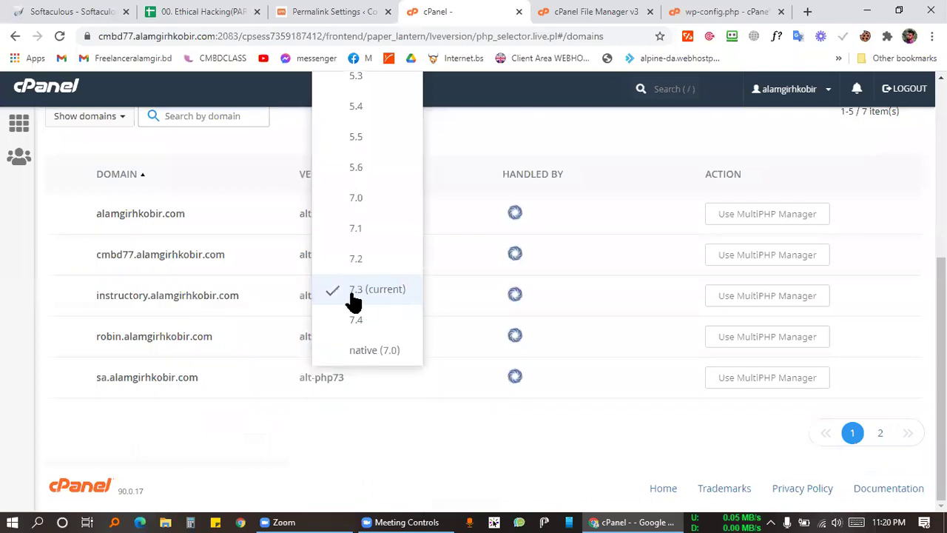
pyautogui.click(592, 170)
pyautogui.scroll(4, 560, 222)
pyautogui.scroll(1, 560, 222)
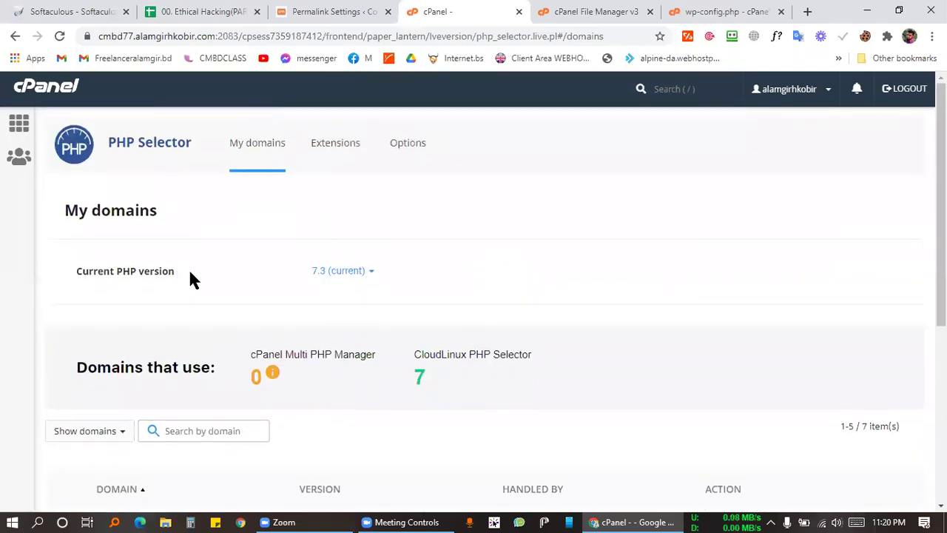
pyautogui.scroll(-1, 453, 226)
pyautogui.scroll(-1, 450, 219)
pyautogui.click(367, 134)
pyautogui.scroll(-2, 348, 348)
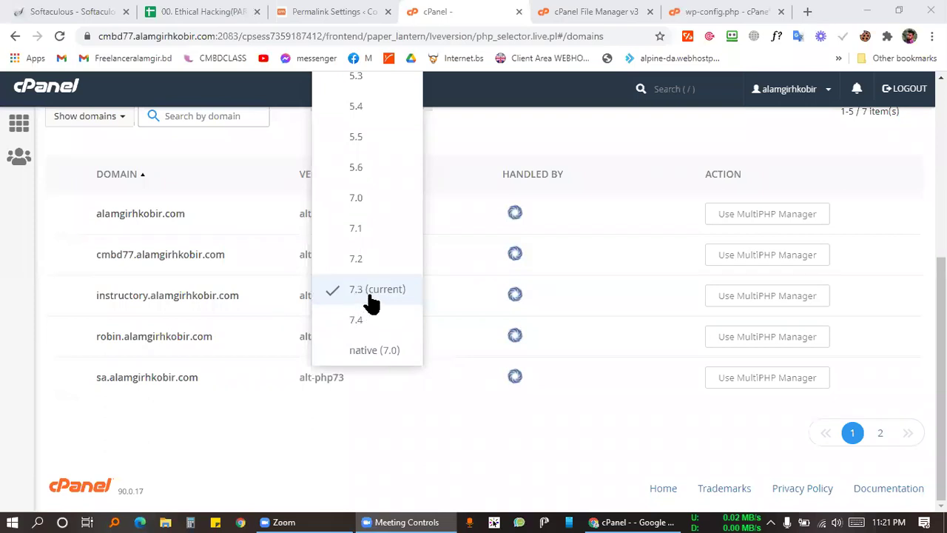
# Try switching the PHP version to 5.5, then revert it to 7.3.
pyautogui.click(511, 207)
pyautogui.scroll(4, 459, 281)
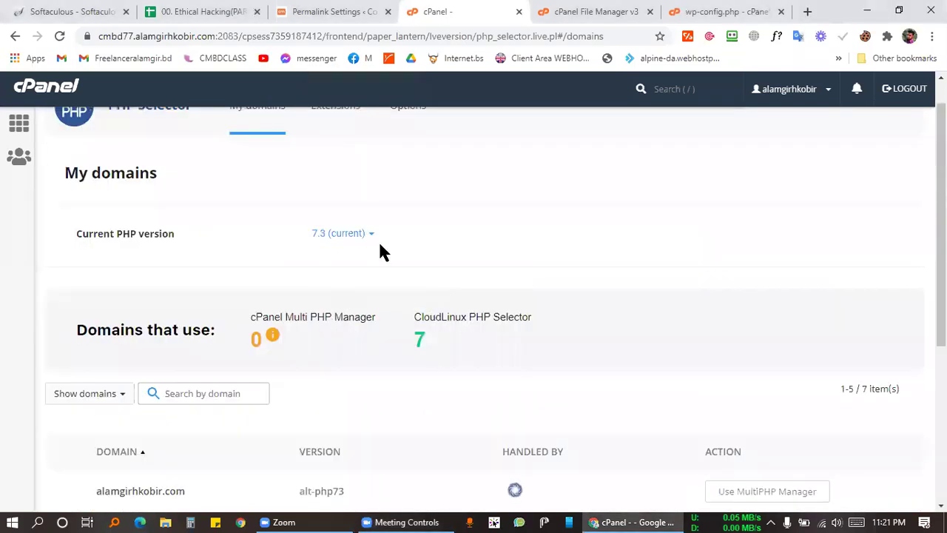
pyautogui.click(352, 234)
pyautogui.scroll(-1, 339, 282)
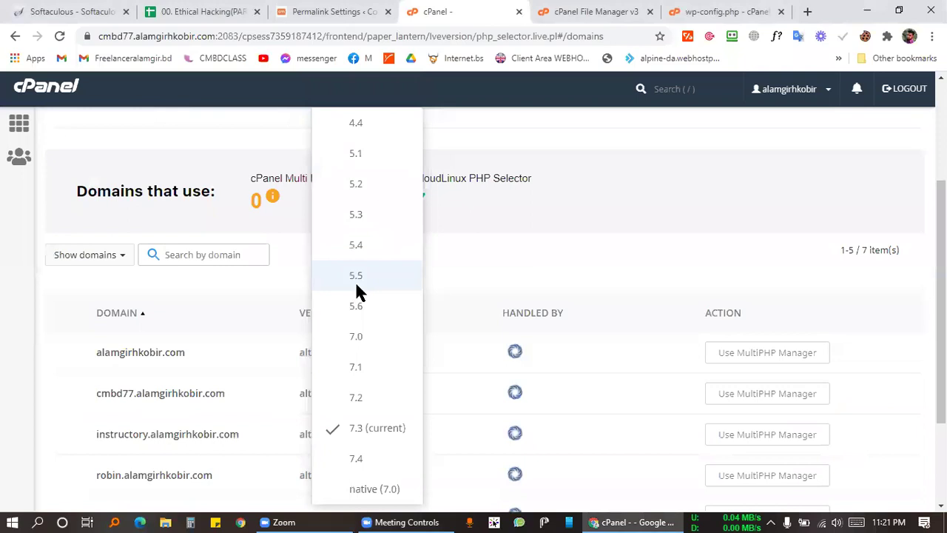
pyautogui.click(355, 283)
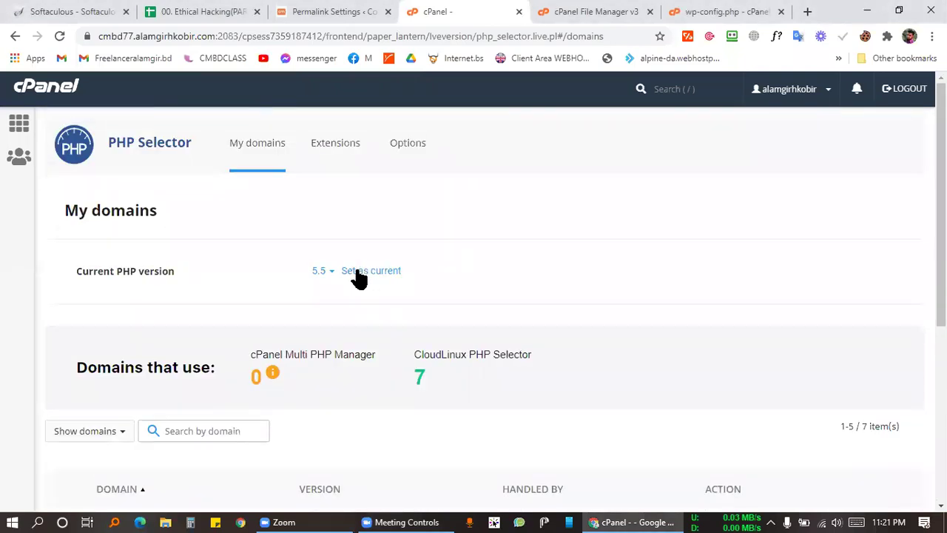
pyautogui.click(322, 272)
pyautogui.scroll(-4, 332, 406)
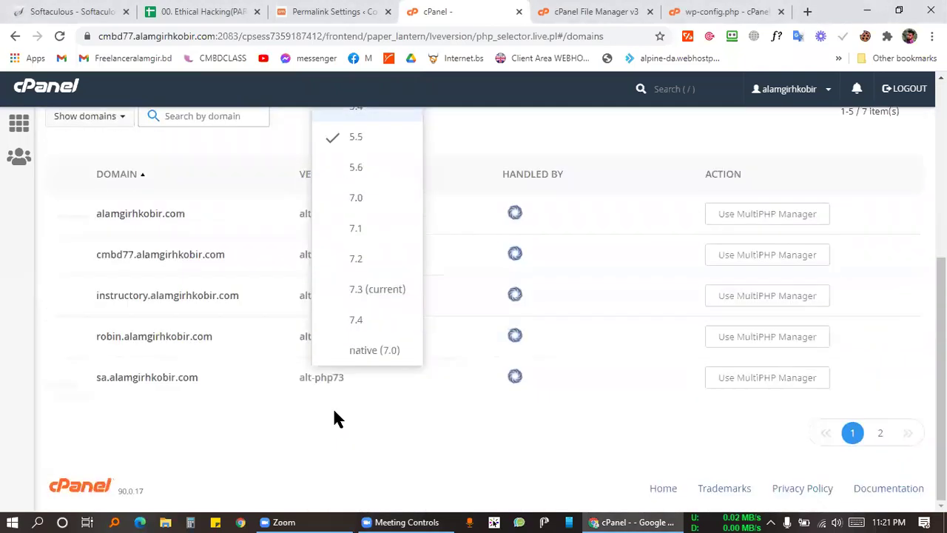
pyautogui.click(372, 287)
pyautogui.scroll(4, 367, 283)
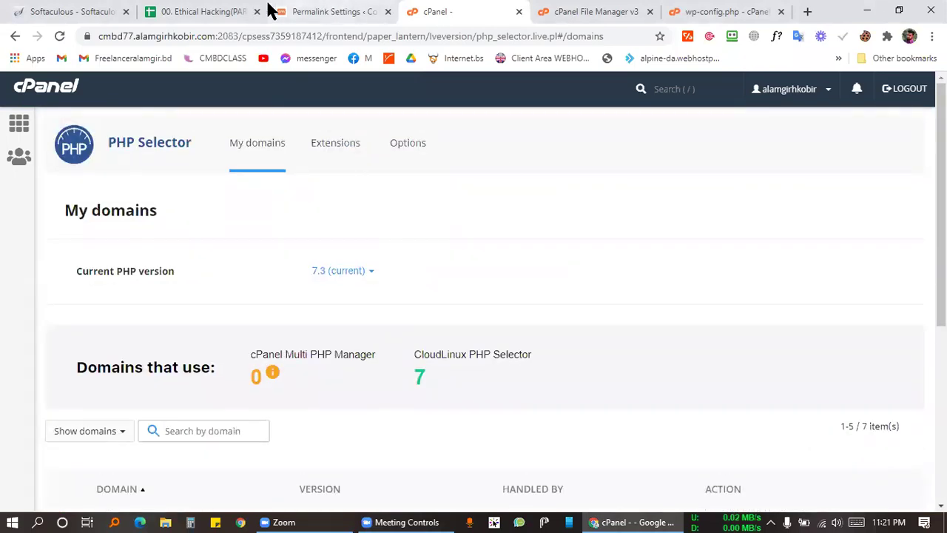
# Glance at the setup notes and the Permalink Settings page, then return to PHP Selector.
pyautogui.click(227, 12)
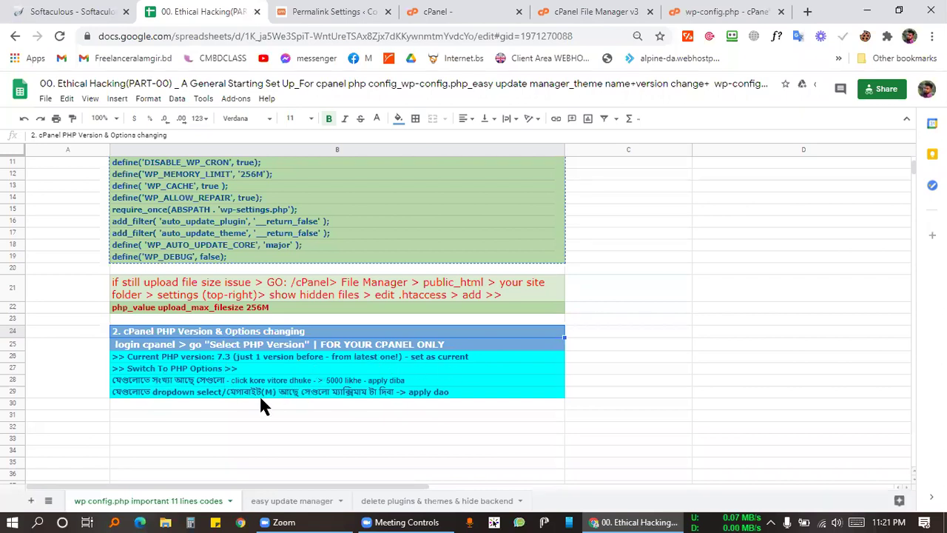
pyautogui.scroll(-2, 347, 414)
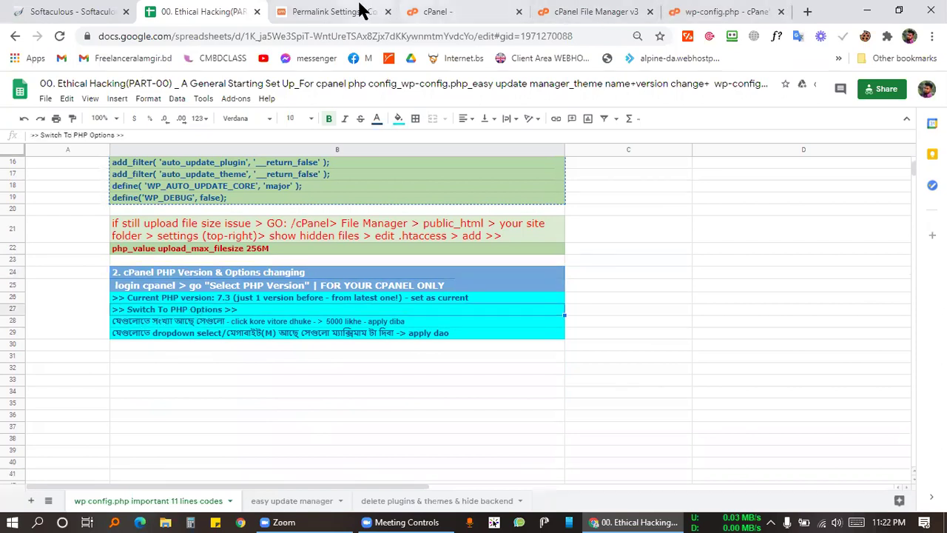
pyautogui.click(337, 12)
pyautogui.click(457, 11)
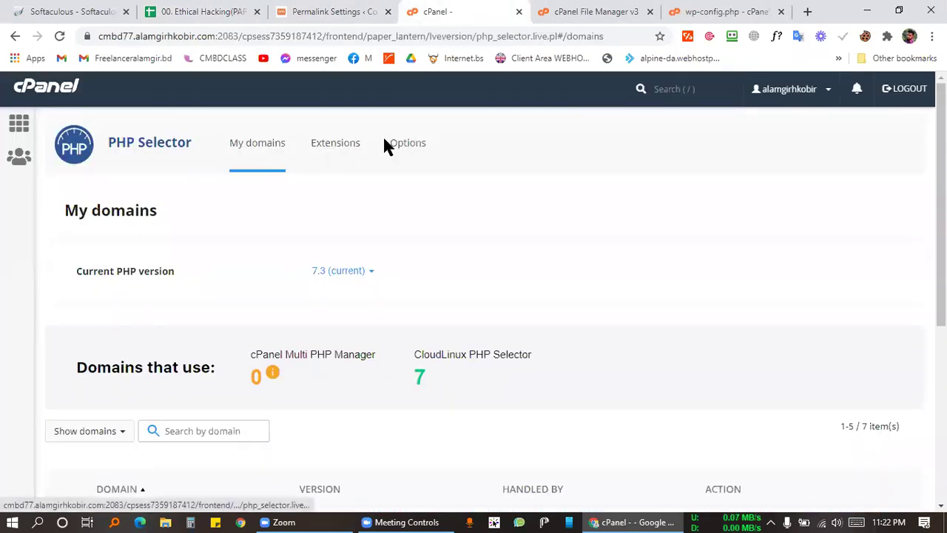
# Open the PHP Options page and check the note about setting fields to 5000.
pyautogui.click(416, 140)
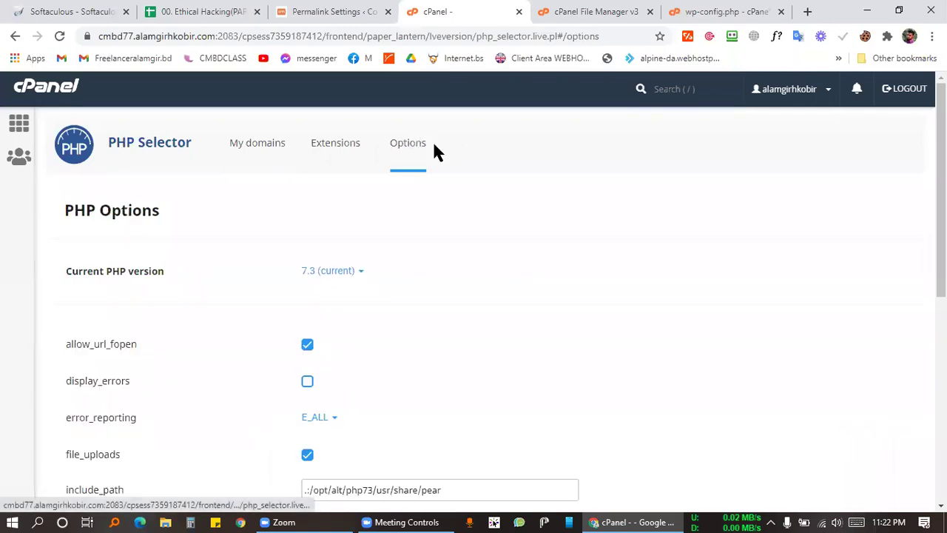
pyautogui.scroll(-2, 505, 199)
pyautogui.scroll(-4, 505, 202)
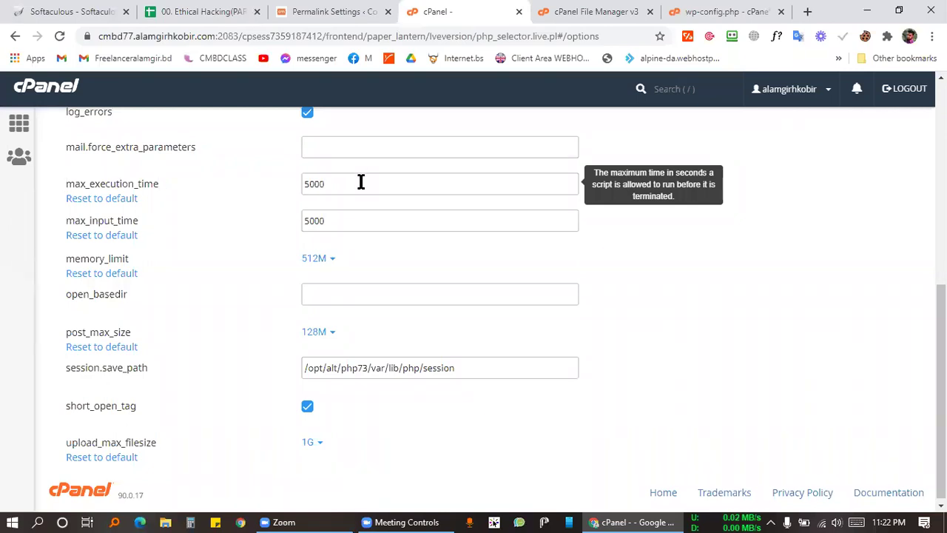
pyautogui.hotkey('ctrl', '2')
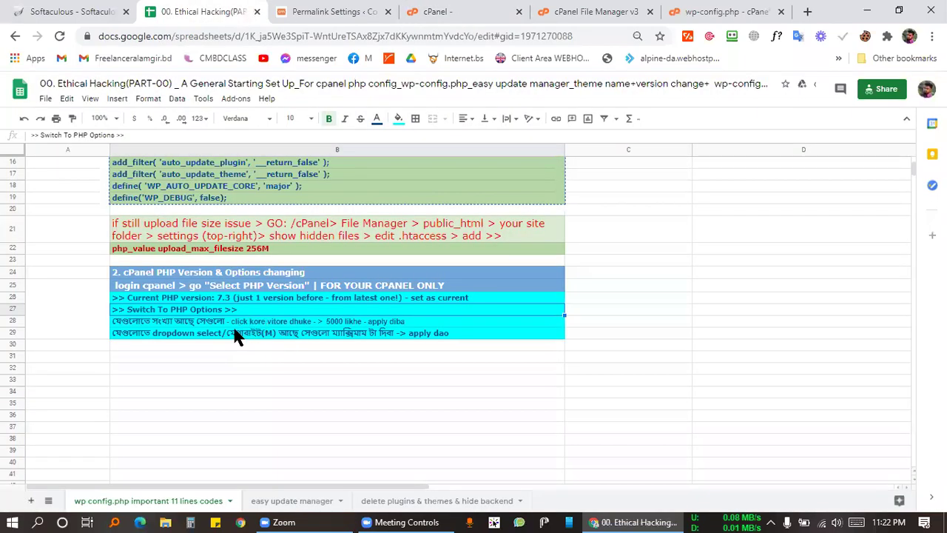
pyautogui.click(244, 330)
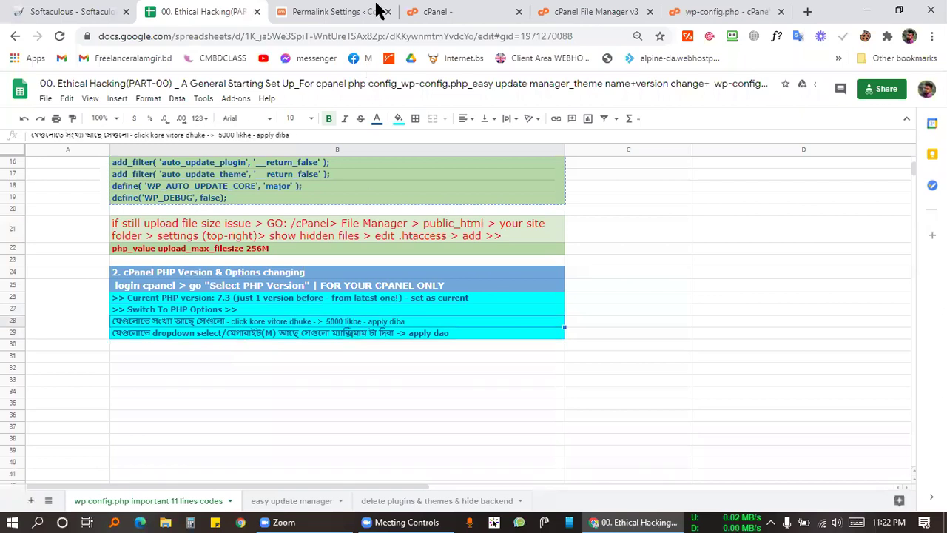
pyautogui.click(444, 11)
# Type 25 into max_execution_time and review memory_limit and post_max_size choices, keeping memory_limit 512M.
pyautogui.doubleClick(316, 182)
pyautogui.write('2')
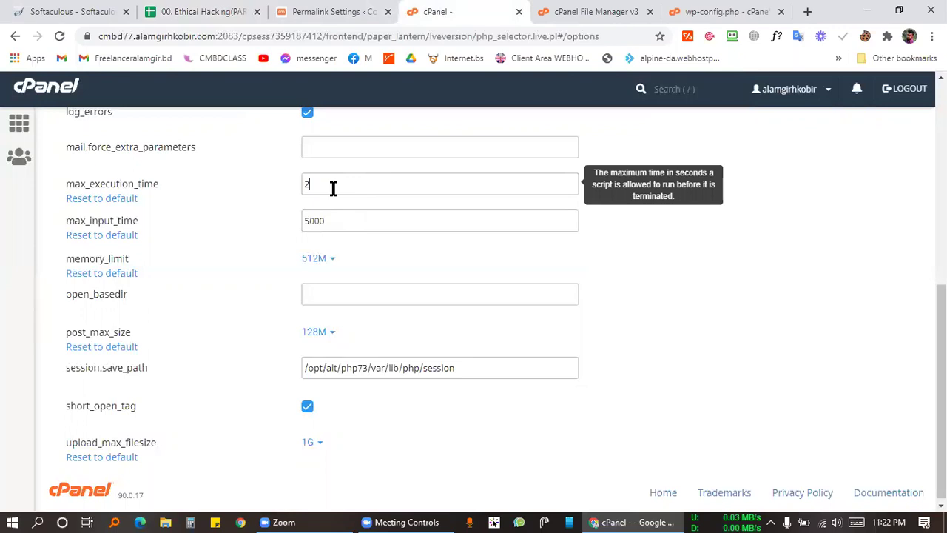
pyautogui.write('5000')
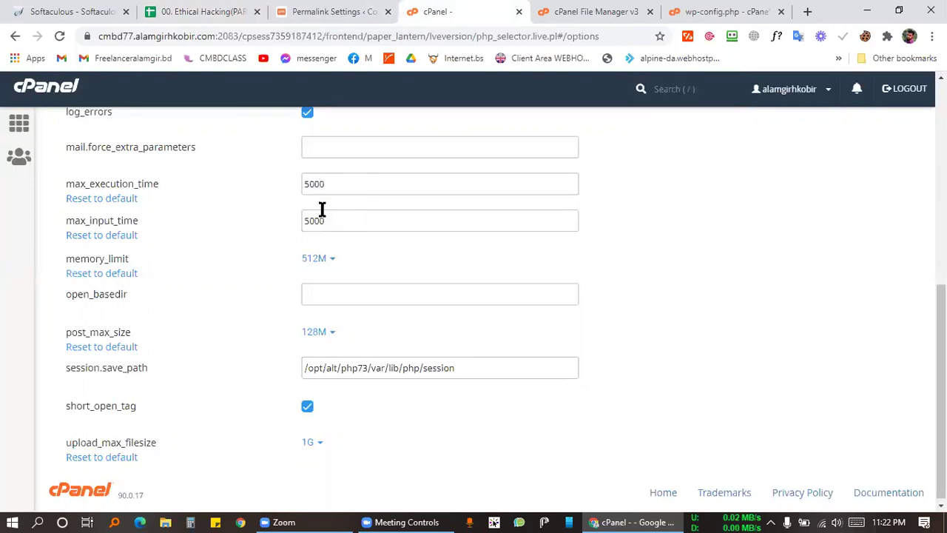
pyautogui.click(335, 221)
pyautogui.click(322, 260)
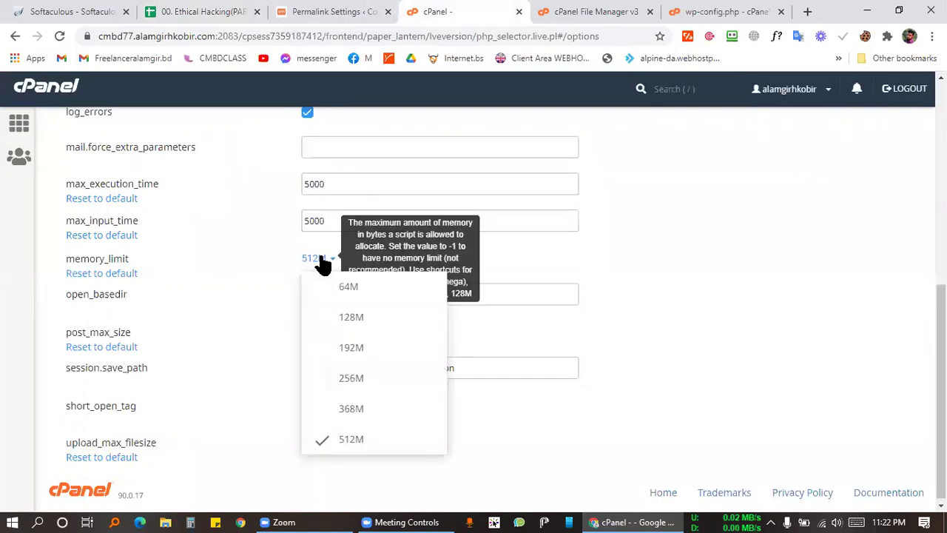
pyautogui.click(346, 436)
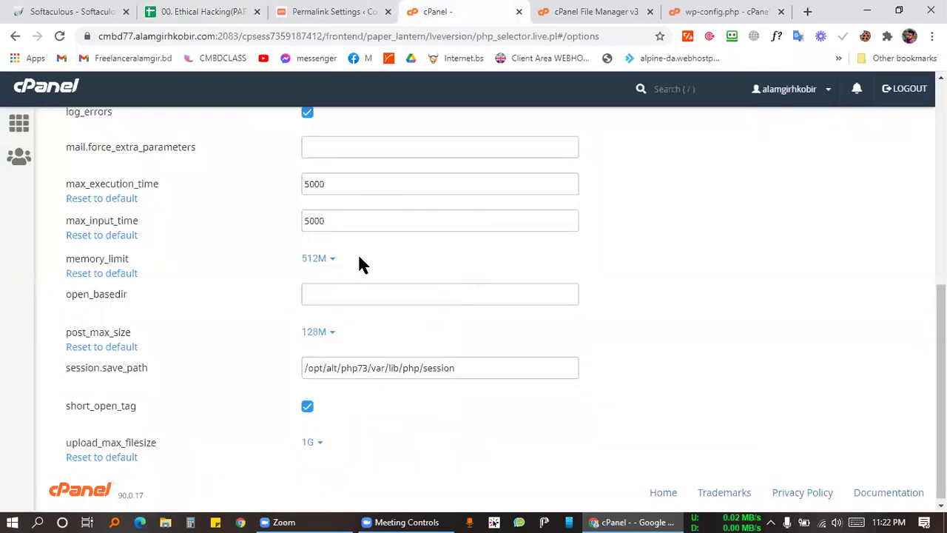
pyautogui.click(320, 258)
pyautogui.click(336, 432)
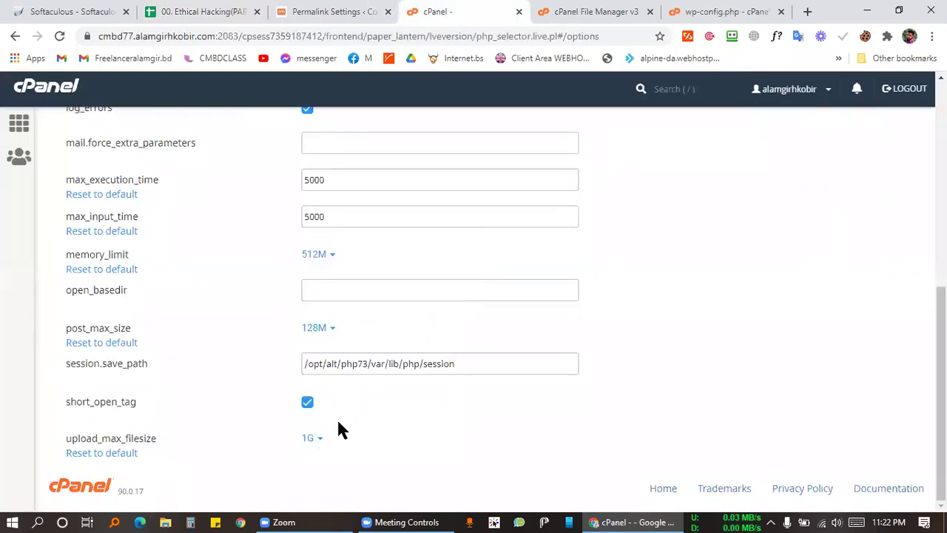
pyautogui.click(315, 325)
pyautogui.scroll(-1, 355, 391)
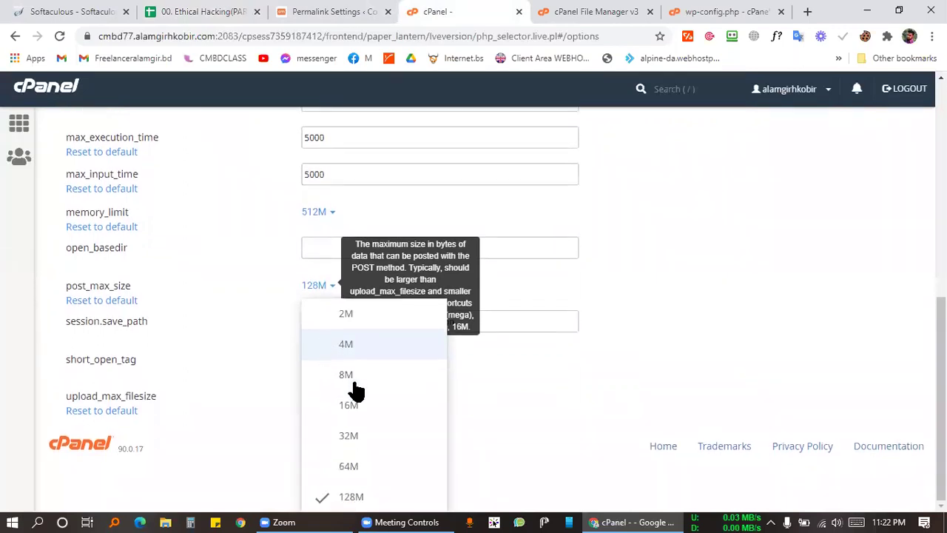
pyautogui.press('Escape')
# Browse the upload_max_filesize sizes, then set memory_limit to 64M.
pyautogui.moveTo(311, 258)
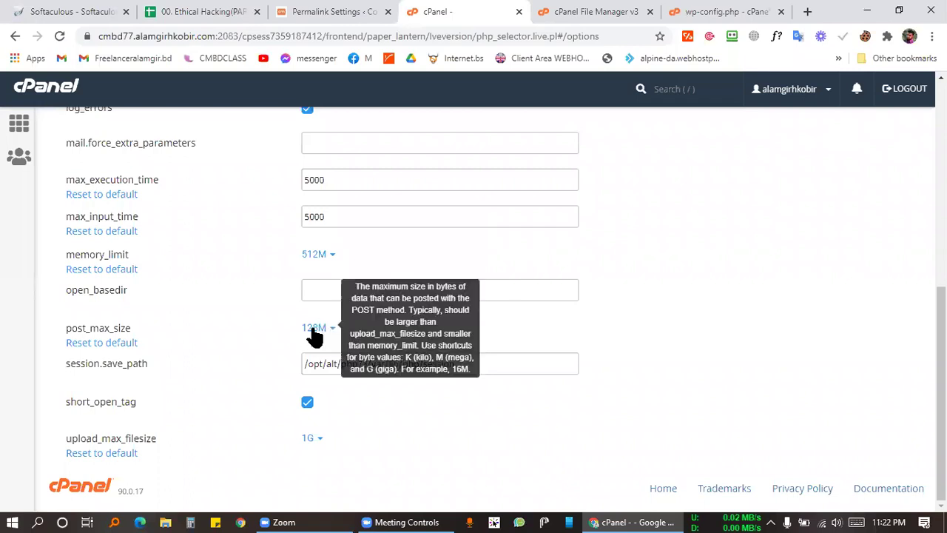
pyautogui.click(310, 437)
pyautogui.scroll(-3, 333, 429)
pyautogui.scroll(3, 349, 416)
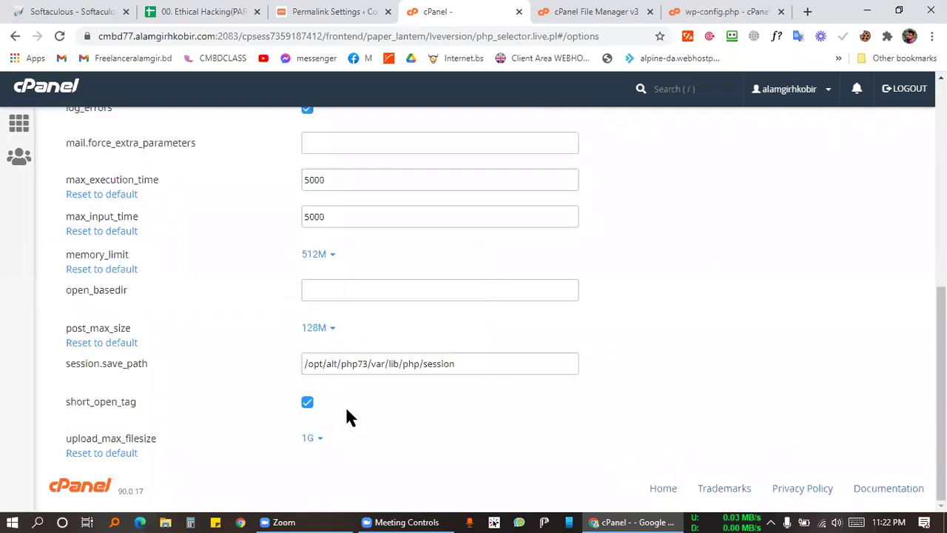
pyautogui.scroll(5, 444, 329)
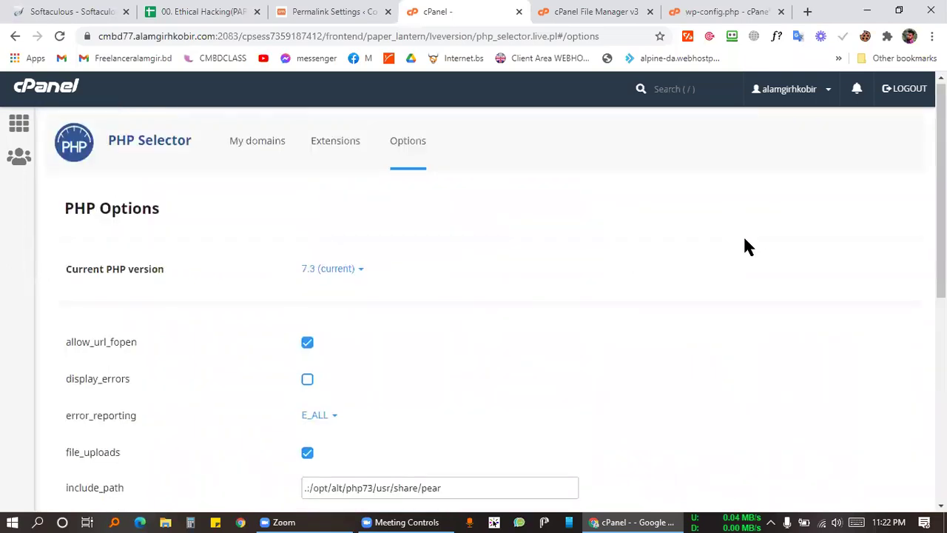
pyautogui.scroll(-10, 745, 245)
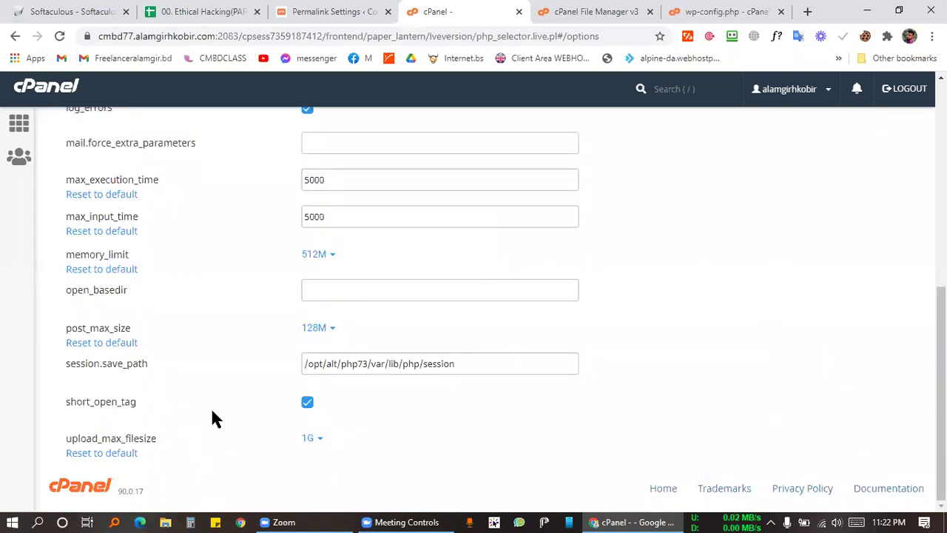
pyautogui.scroll(5, 485, 311)
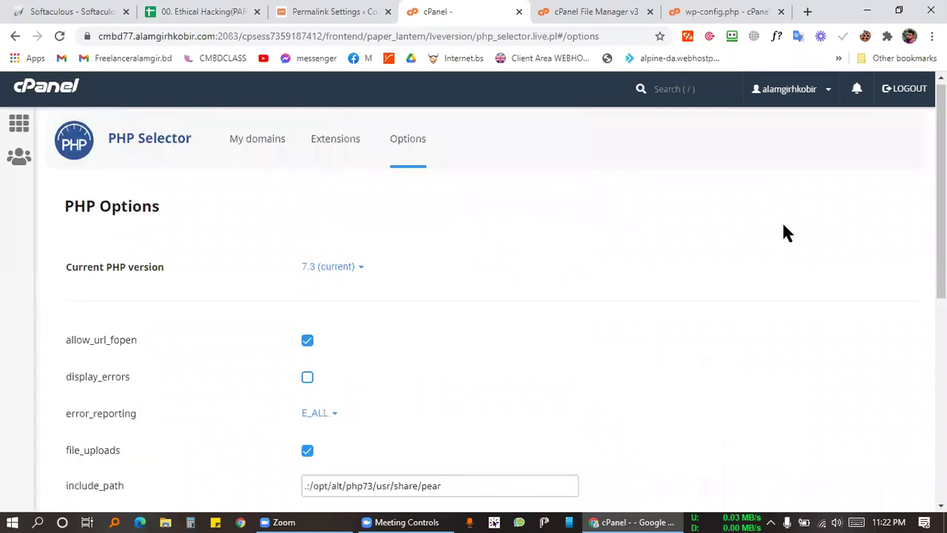
pyautogui.scroll(-4, 508, 288)
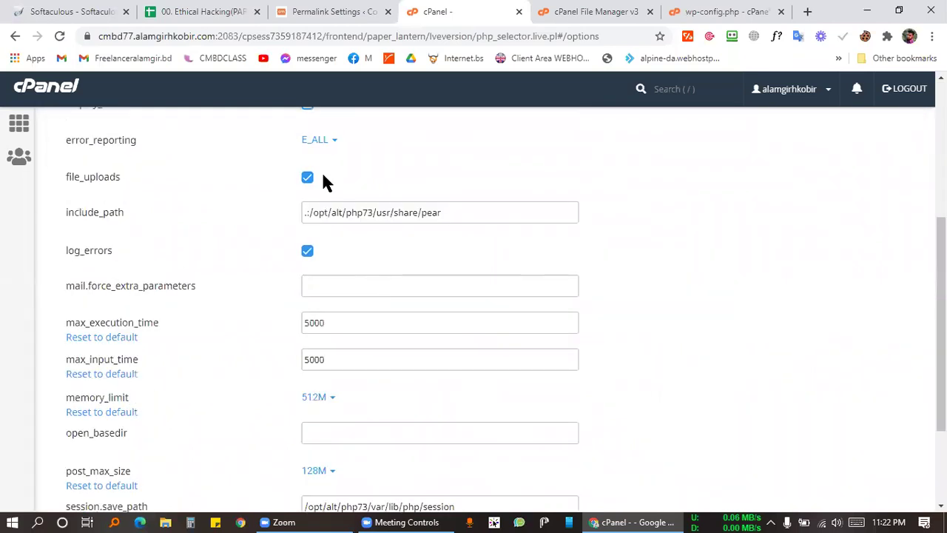
pyautogui.click(316, 398)
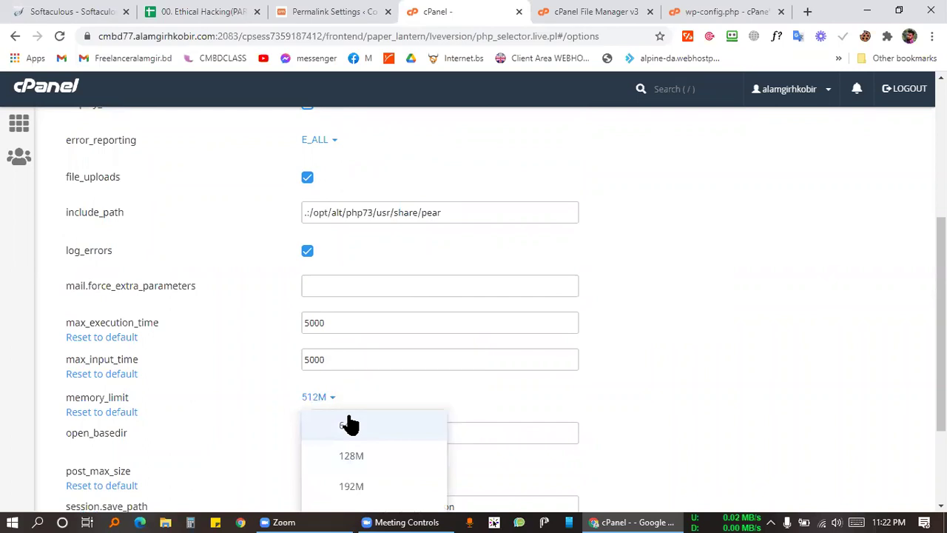
pyautogui.click(349, 425)
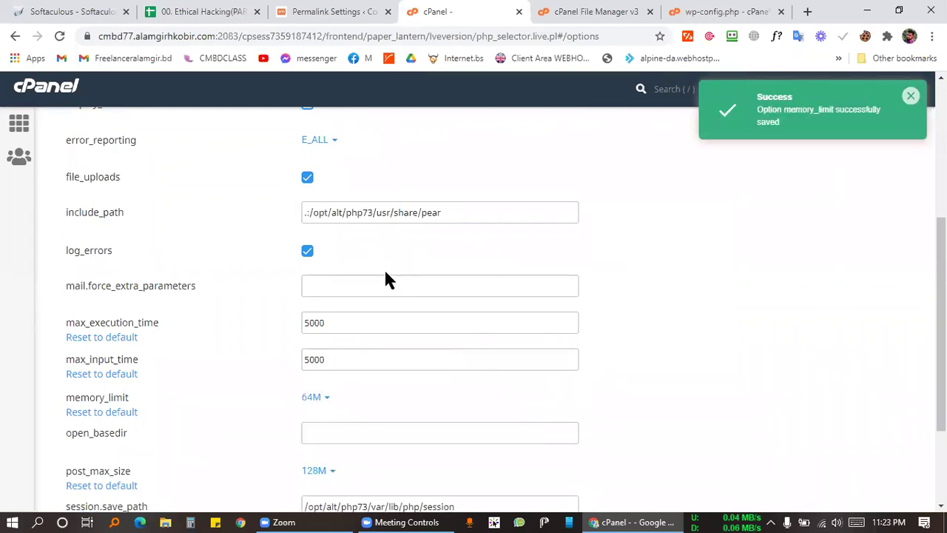
# Restore memory_limit to 512M and bring up the PHP Version & Options notes.
pyautogui.scroll(-2, 384, 268)
pyautogui.click(316, 261)
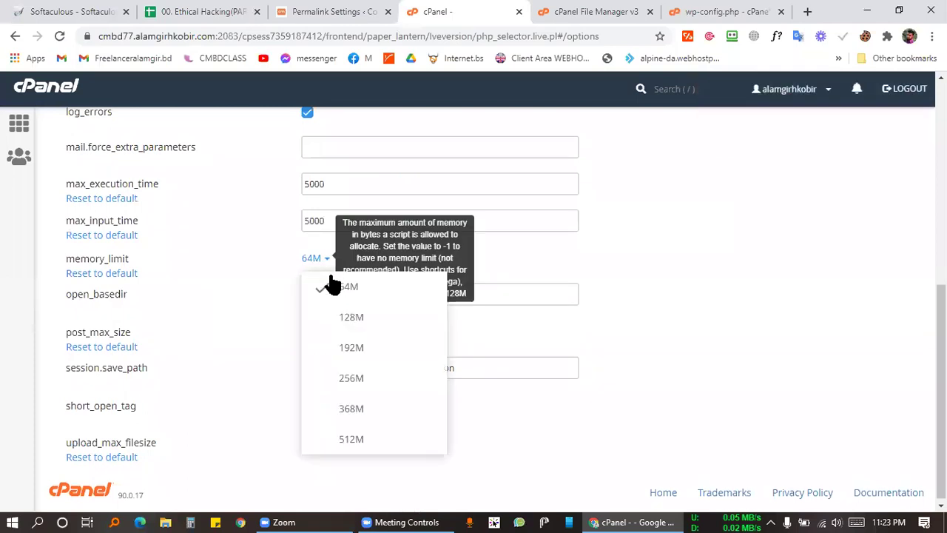
pyautogui.click(355, 435)
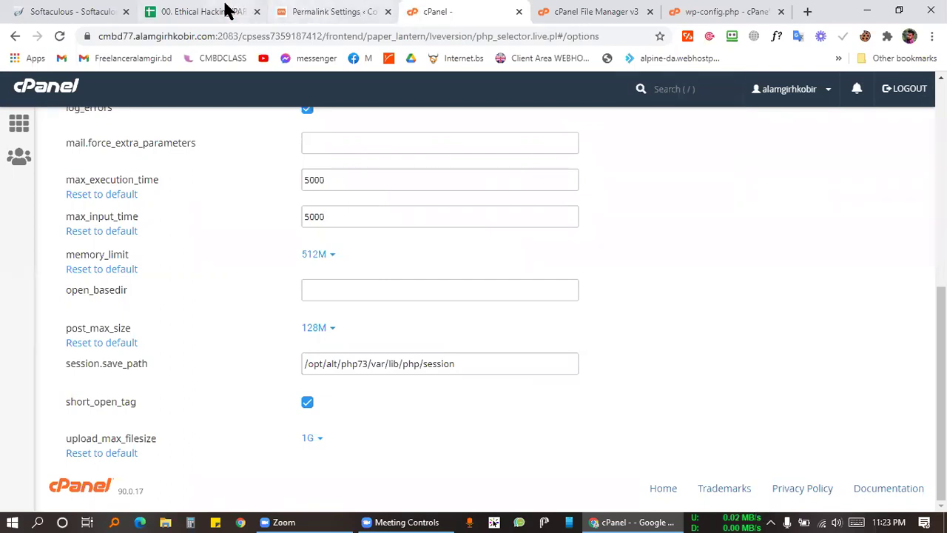
pyautogui.hotkey('ctrl', '2')
pyautogui.scroll(-2, 333, 259)
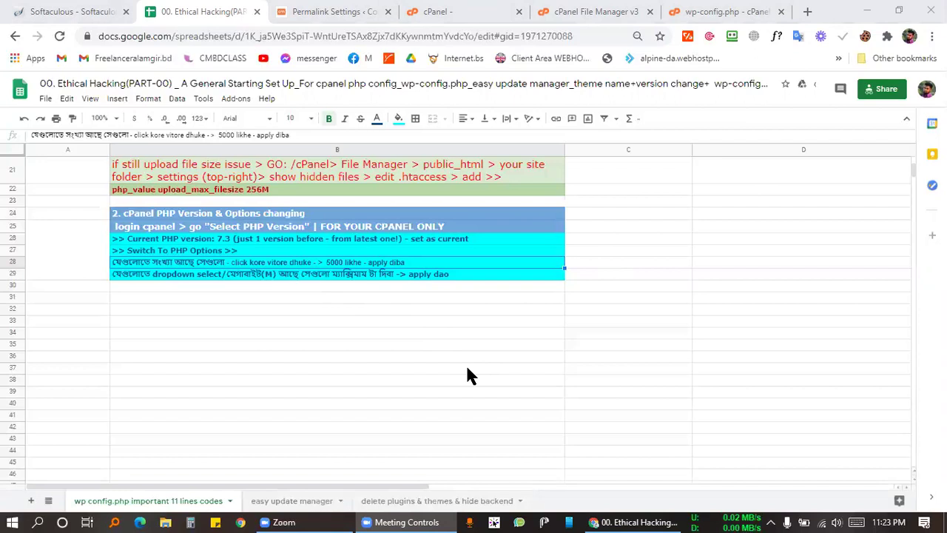
# Go back to the WordPress Permalink Settings page and open Plugins from the admin sidebar.
pyautogui.click(324, 11)
pyautogui.scroll(-3, 82, 289)
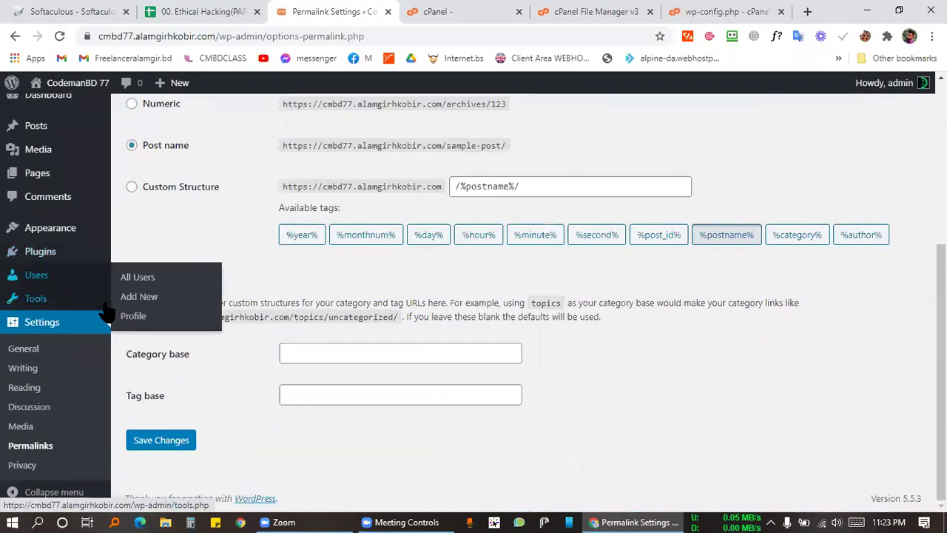
pyautogui.moveTo(82, 298)
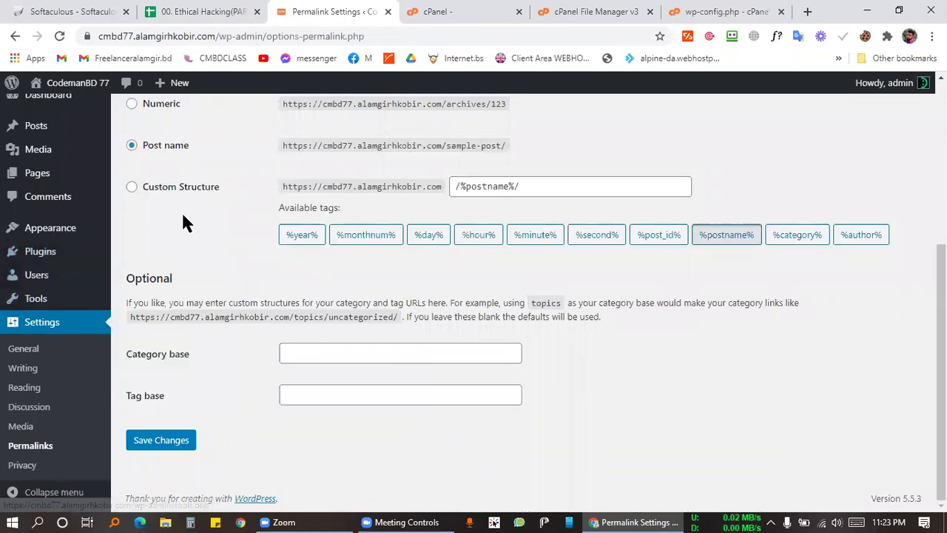
pyautogui.scroll(4, 244, 289)
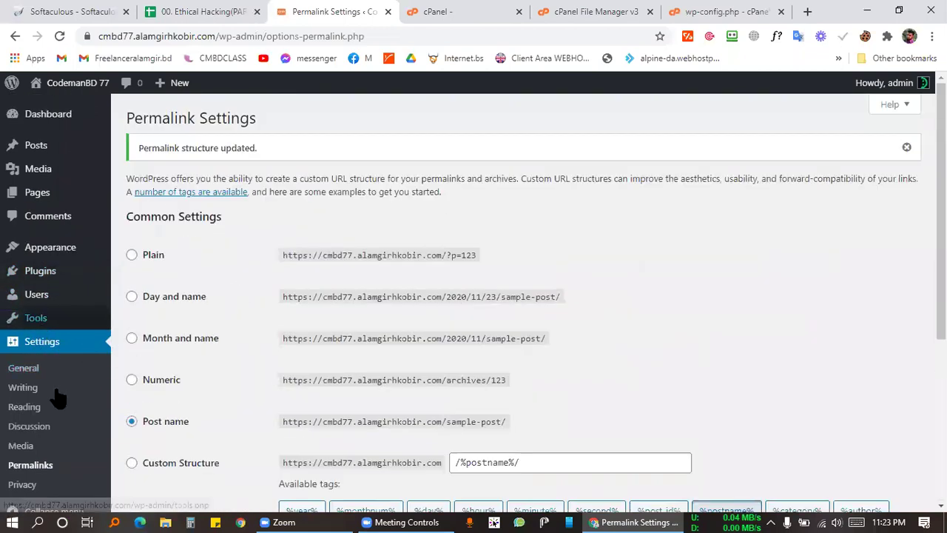
pyautogui.moveTo(11, 273)
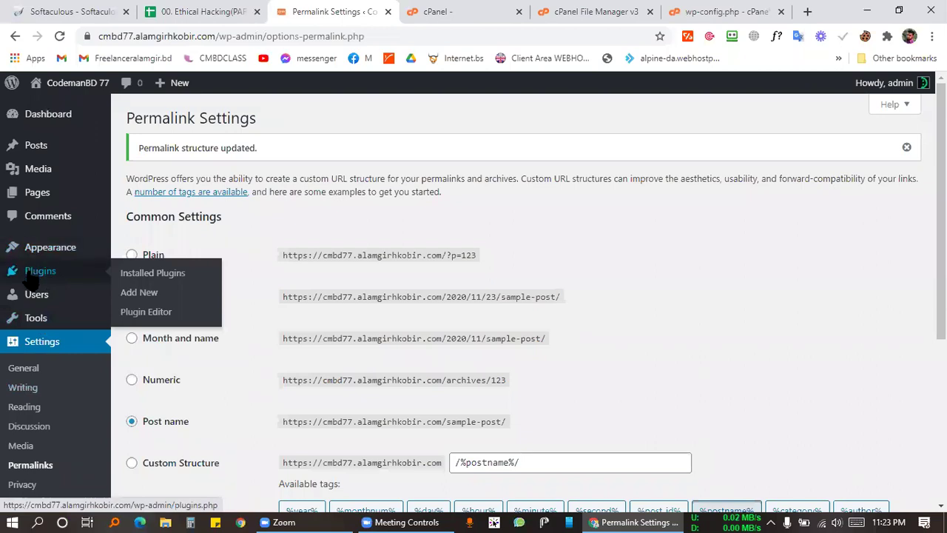
pyautogui.click(31, 274)
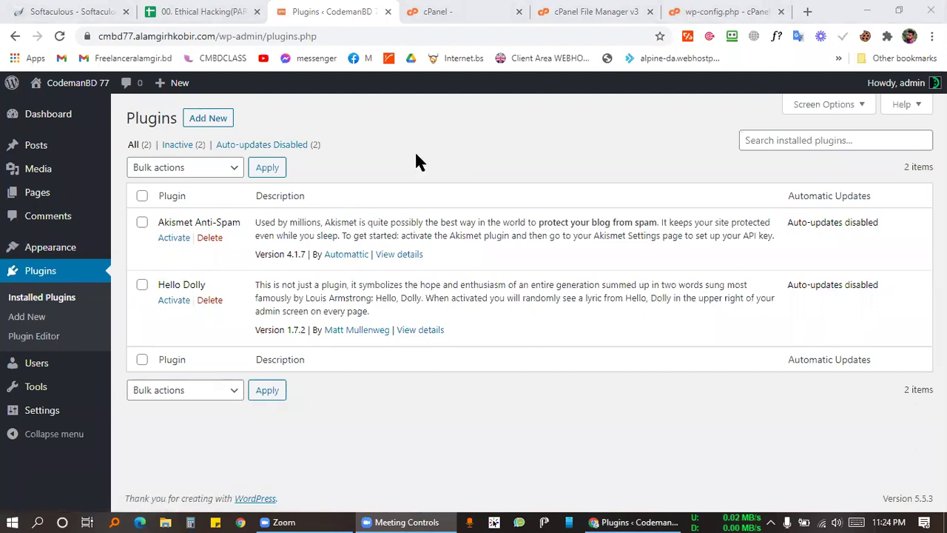
# On Add Plugins, search the directory for 'easy update', removing a stray typed character.
pyautogui.click(211, 120)
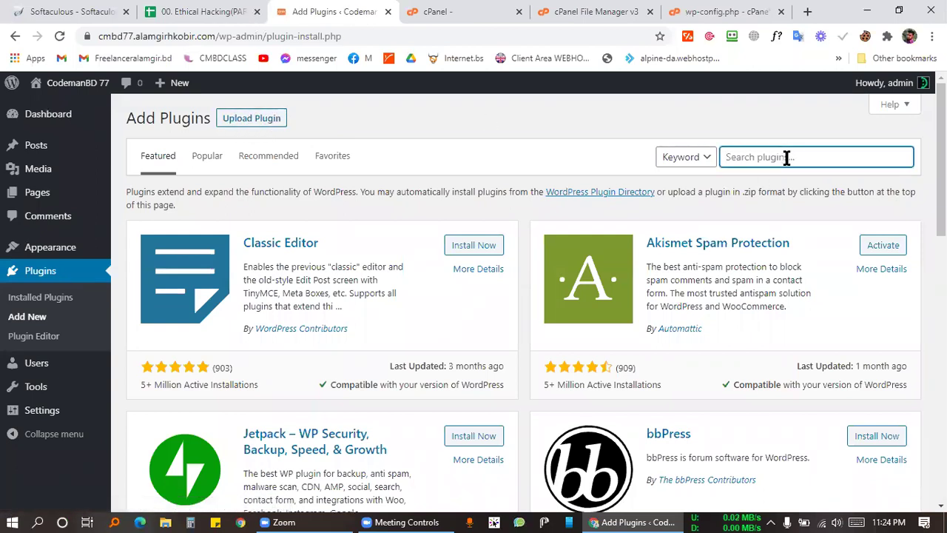
pyautogui.write('easy')
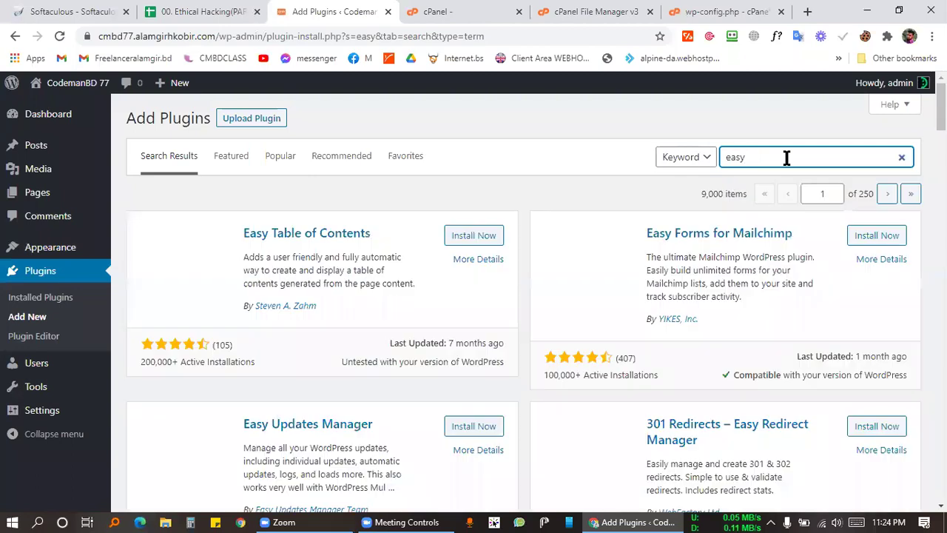
pyautogui.write(' u[')
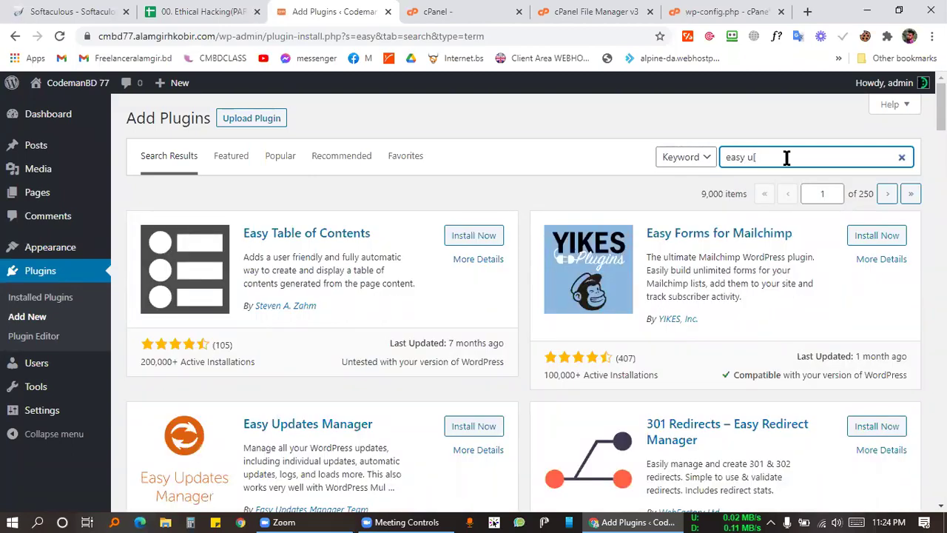
pyautogui.press('Home')
pyautogui.press('BackSpace')
pyautogui.write('pdat')
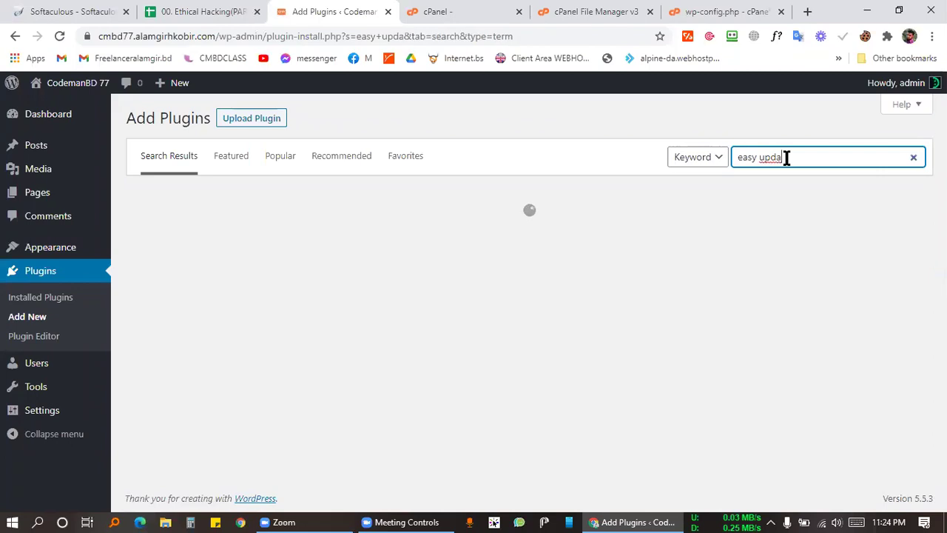
pyautogui.write('e')
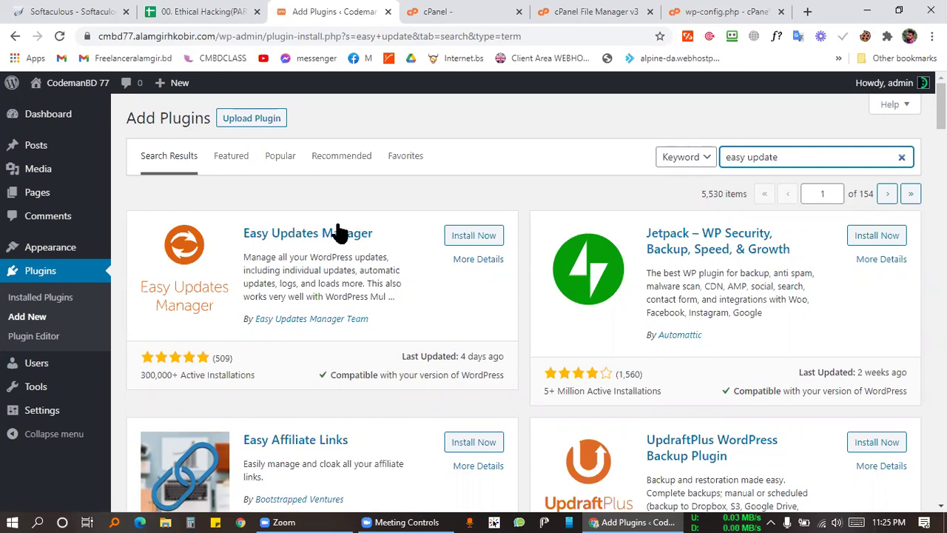
# Install Easy Updates Manager 9.0.6, activate it, and confirm it in the Installed Plugins list.
pyautogui.click(480, 243)
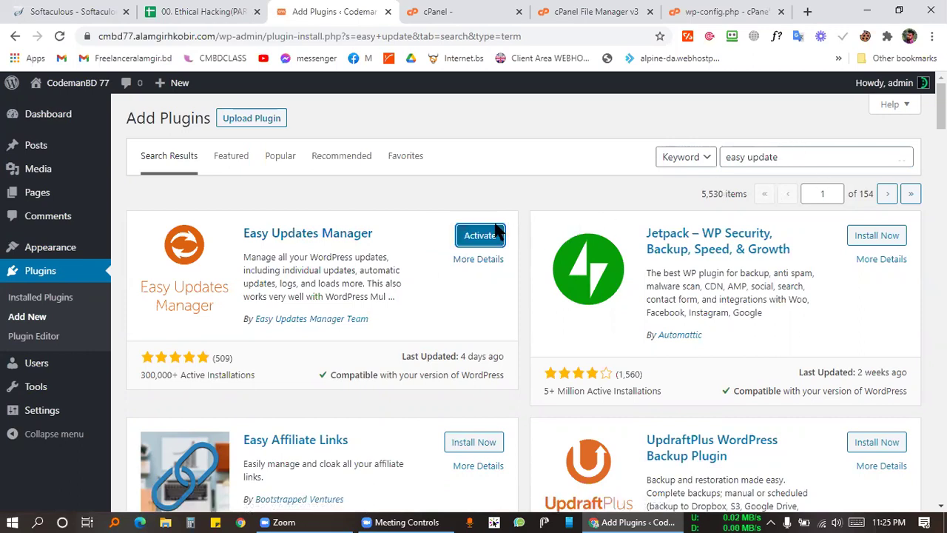
pyautogui.click(482, 237)
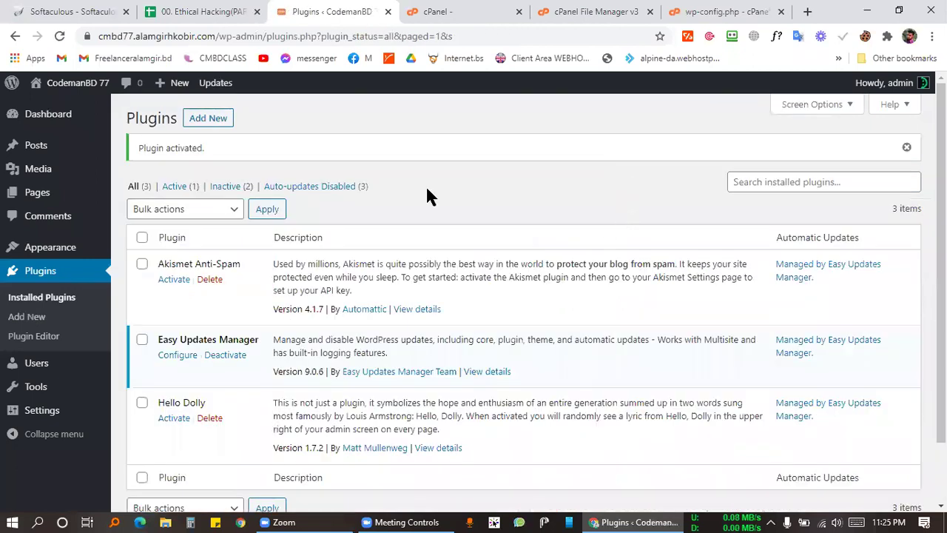
pyautogui.scroll(-2, 421, 211)
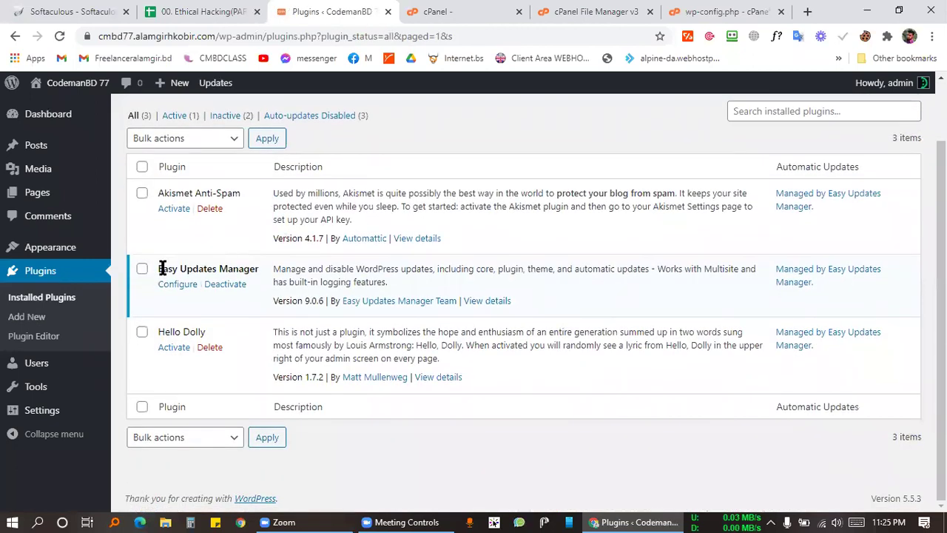
pyautogui.moveTo(162, 268); pyautogui.dragTo(256, 269)
pyautogui.click(258, 253)
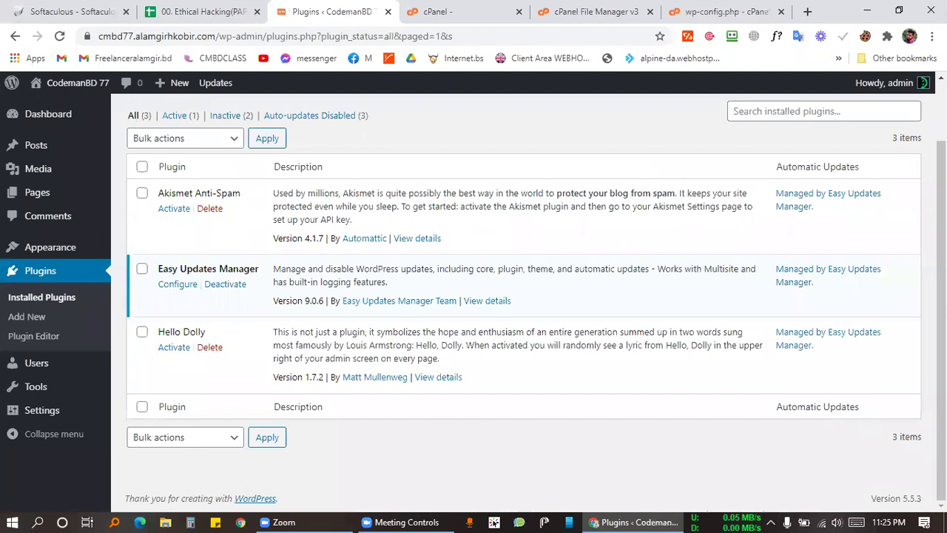
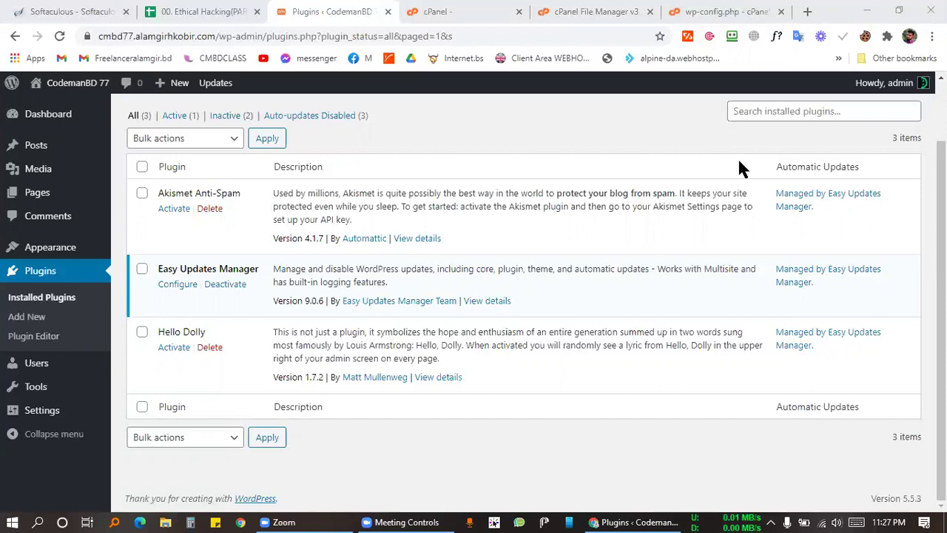
# Go to Dashboard > Updates Options for Easy Updates Manager.
pyautogui.click(561, 124)
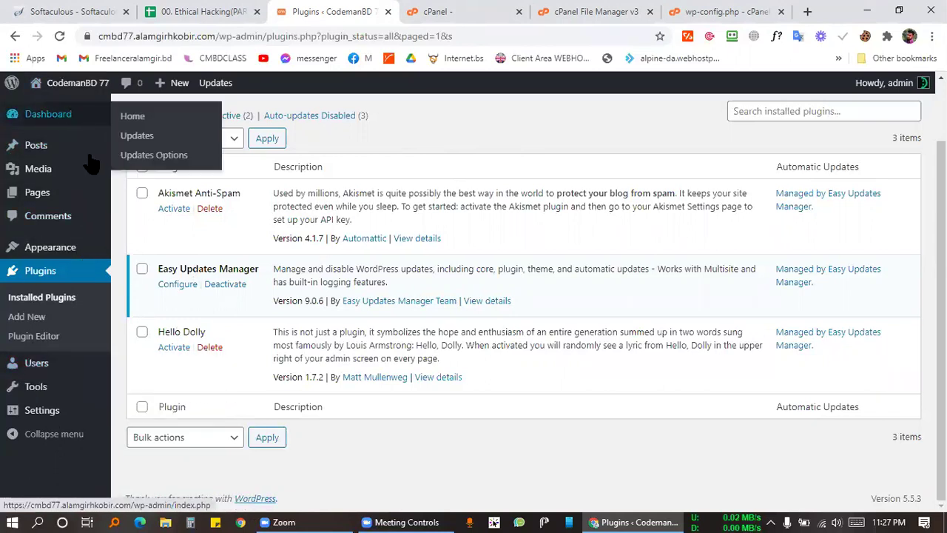
pyautogui.moveTo(69, 114)
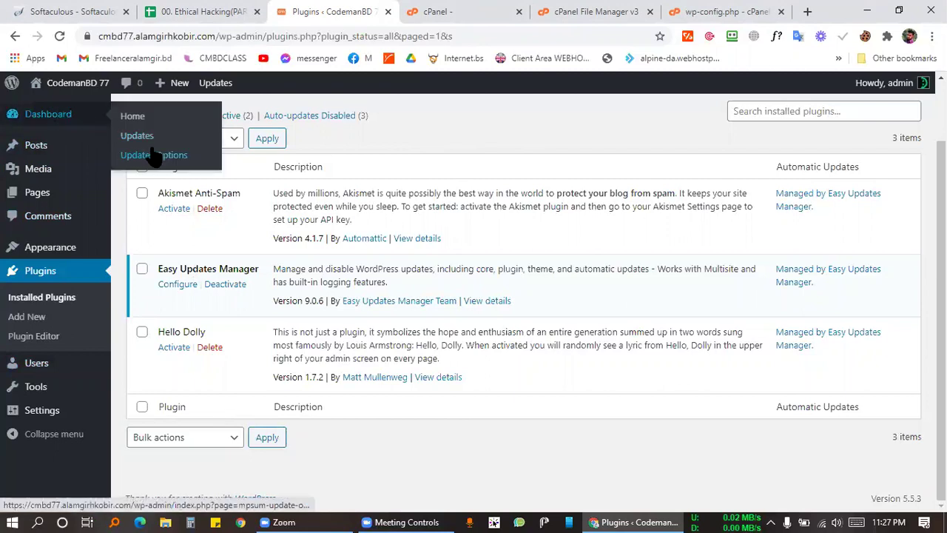
pyautogui.moveTo(26, 389)
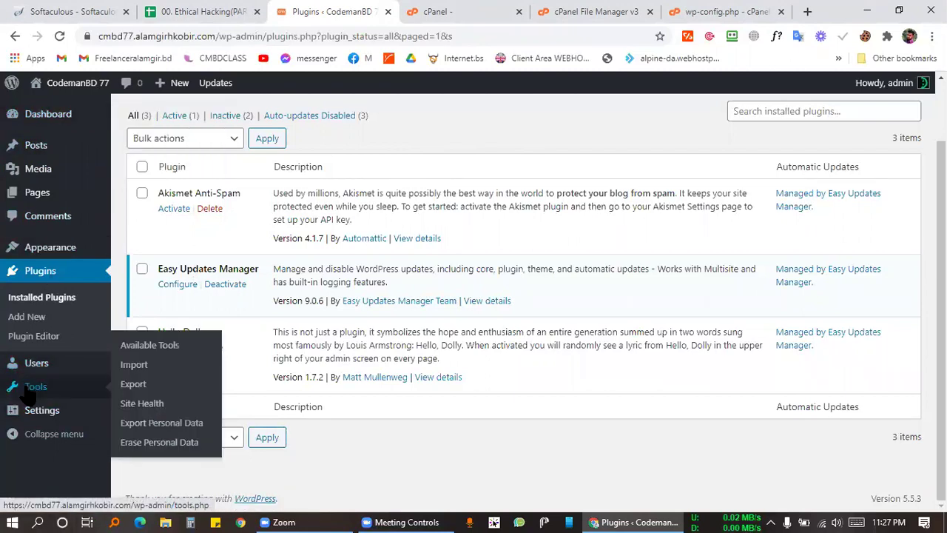
pyautogui.moveTo(43, 414)
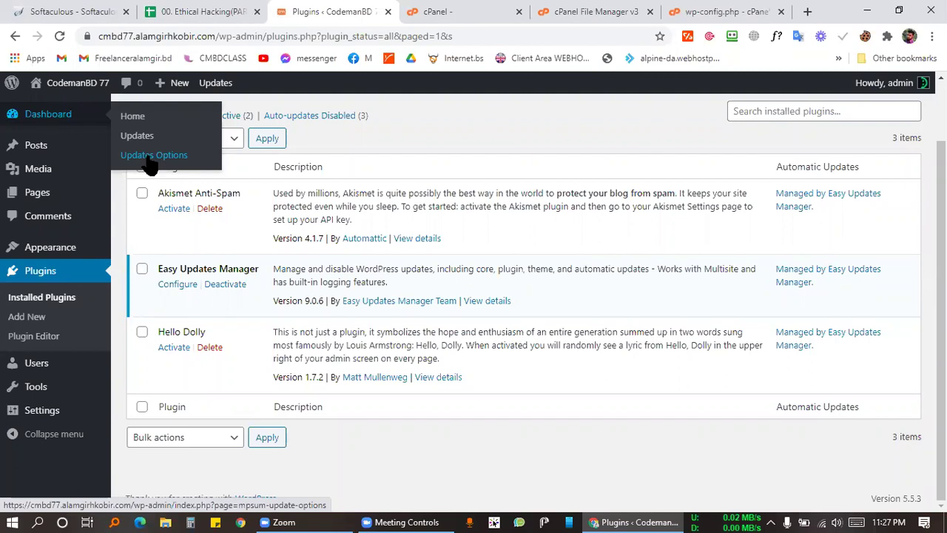
pyautogui.click(150, 164)
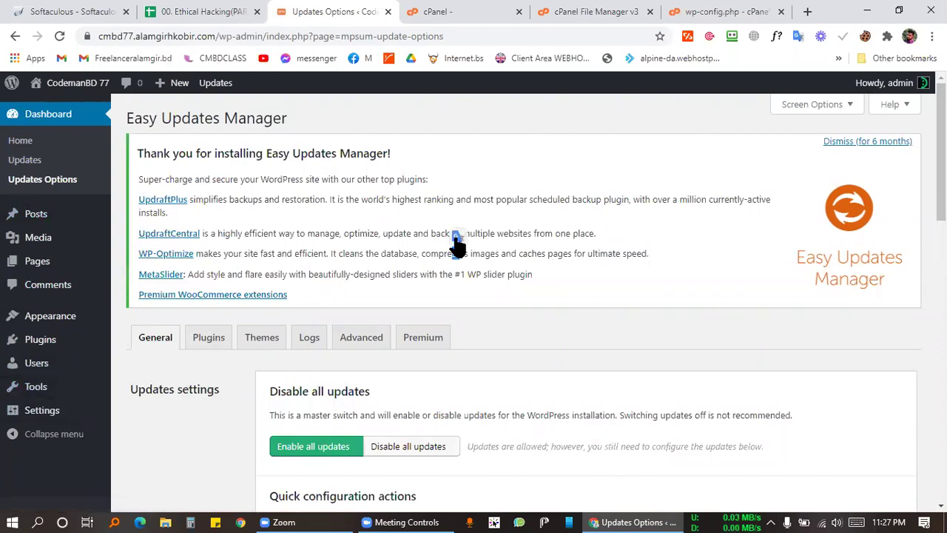
# Scroll the General tab down to the core and plugin update sections.
pyautogui.scroll(-3, 397, 191)
pyautogui.scroll(-1, 397, 197)
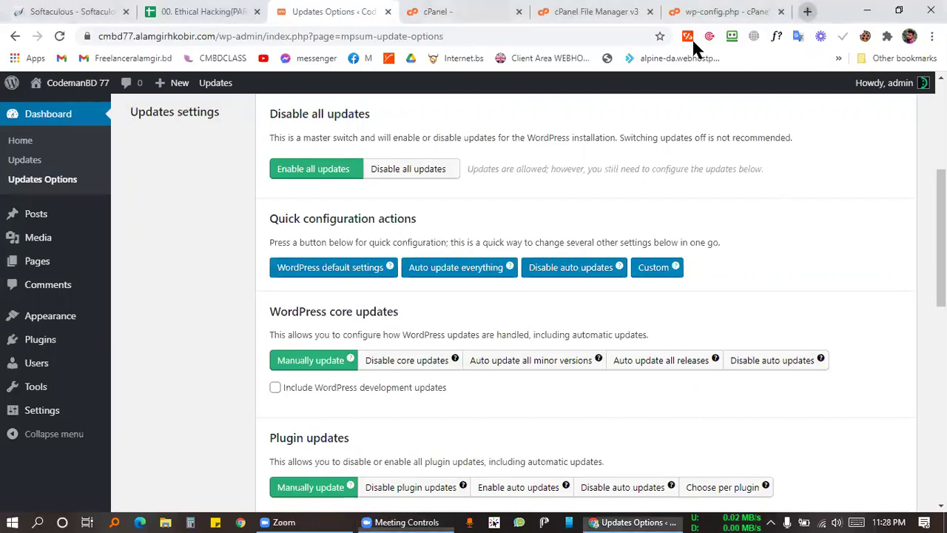
pyautogui.hotkey('ctrl', 't')
# Search Google for 'virus checker' and go to the VirusTotal site.
pyautogui.click(592, 37)
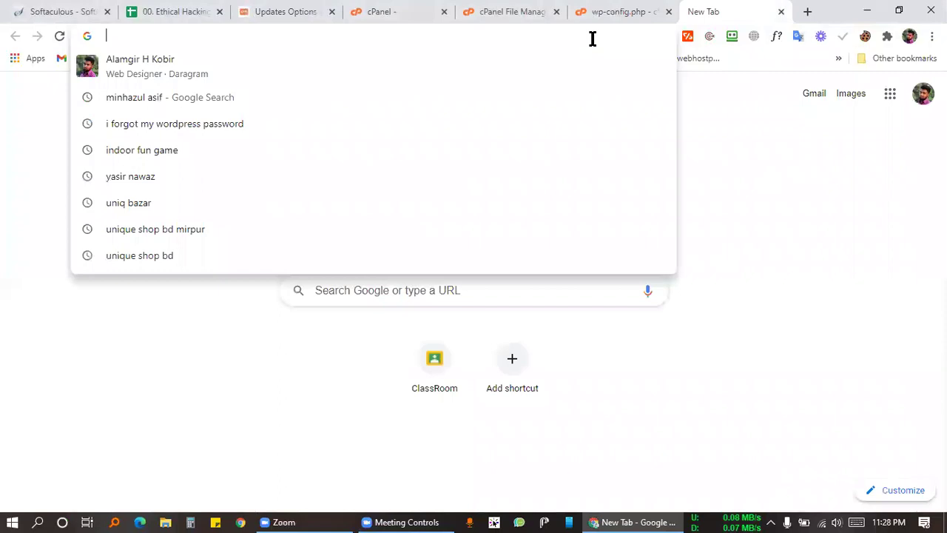
pyautogui.write('v')
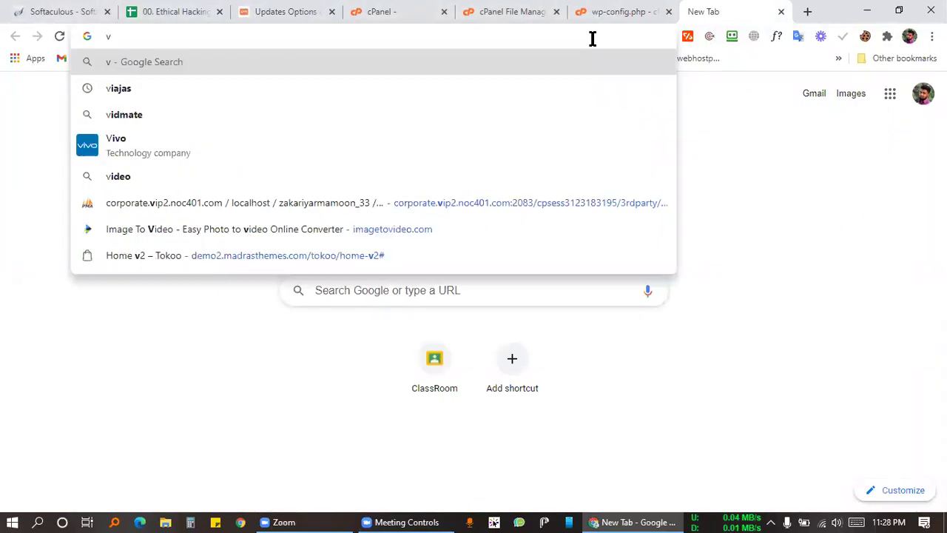
pyautogui.write('irus')
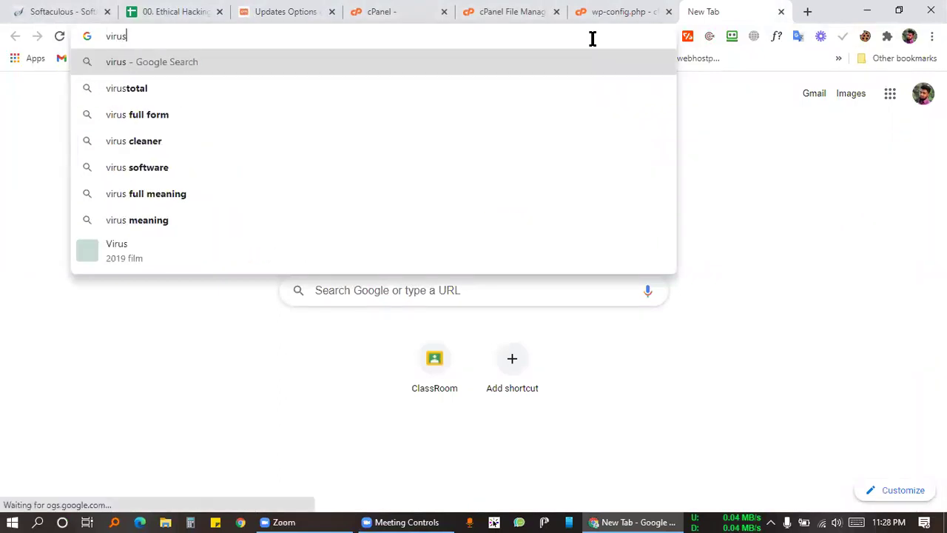
pyautogui.write(' che')
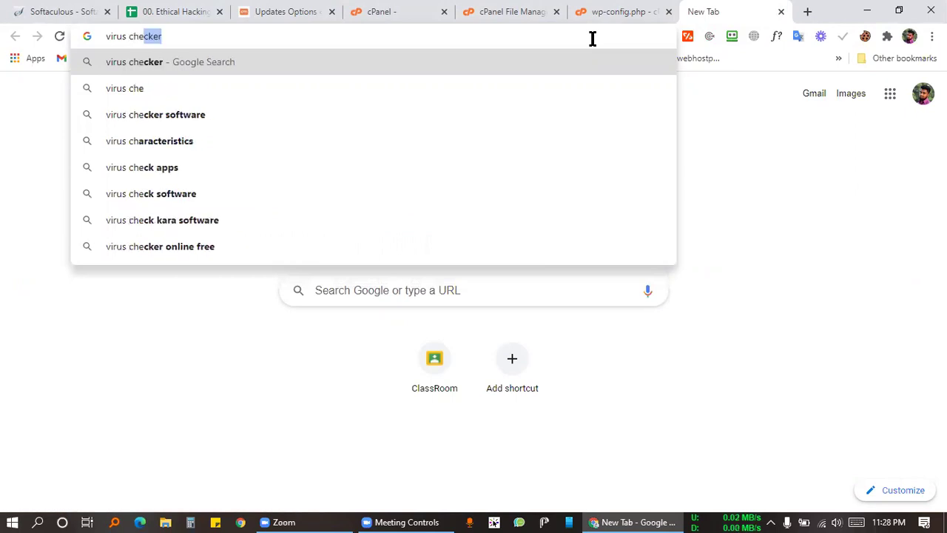
pyautogui.press('Return')
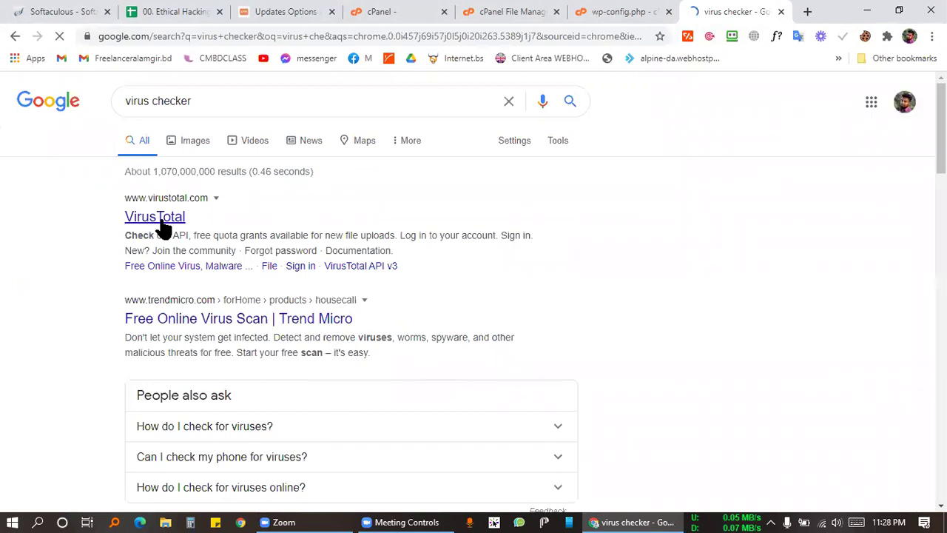
pyautogui.click(163, 223)
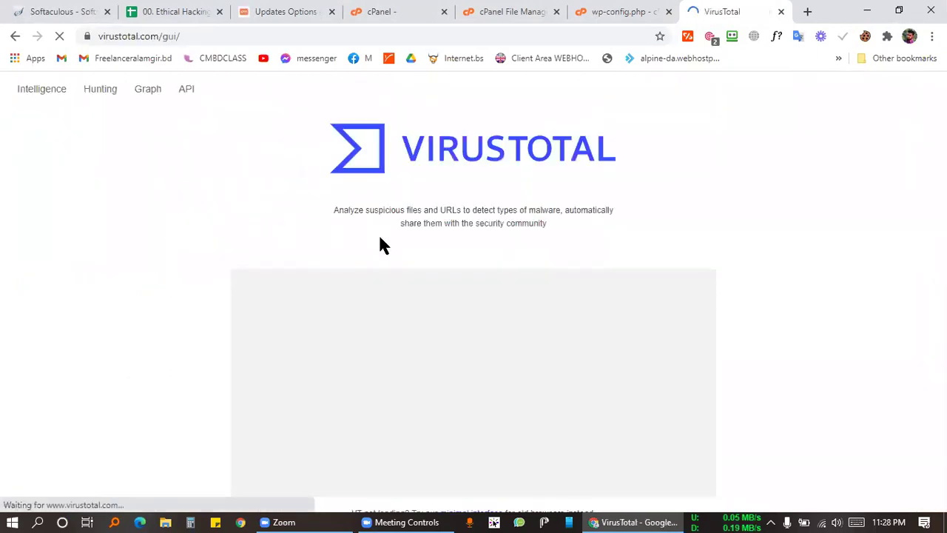
pyautogui.scroll(-3, 641, 212)
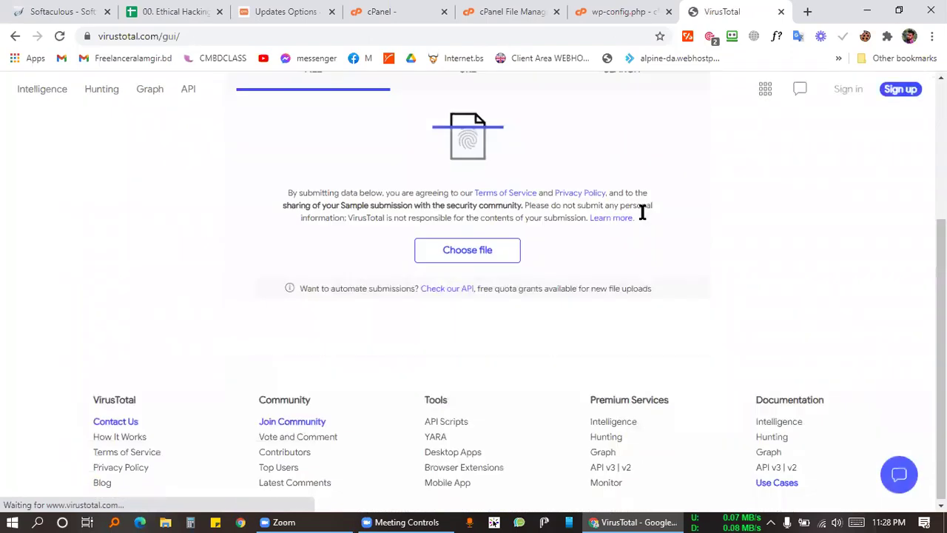
# Browse drive D to Freelancing&Job > CodemanBD > All CMBD Paid file > Plugins for upload.
pyautogui.click(453, 253)
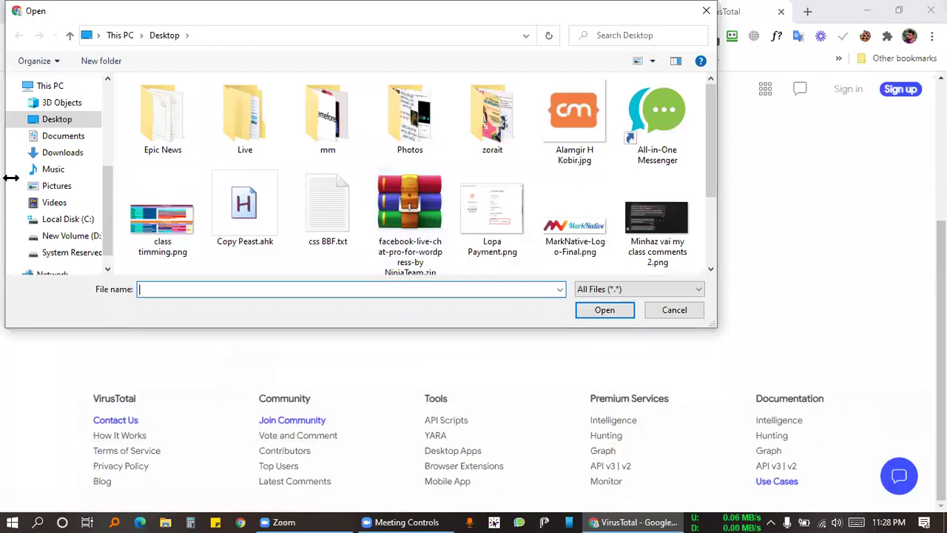
pyautogui.click(82, 252)
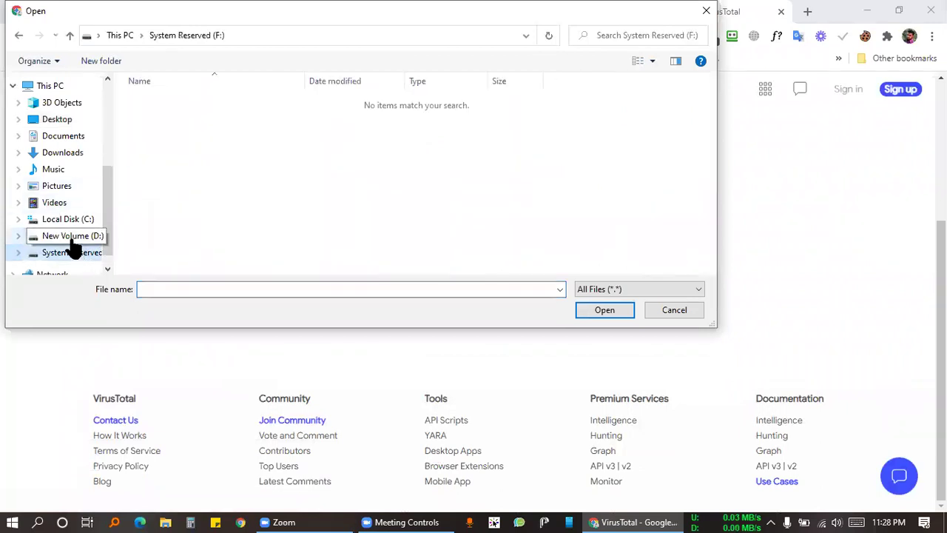
pyautogui.click(74, 236)
pyautogui.doubleClick(176, 130)
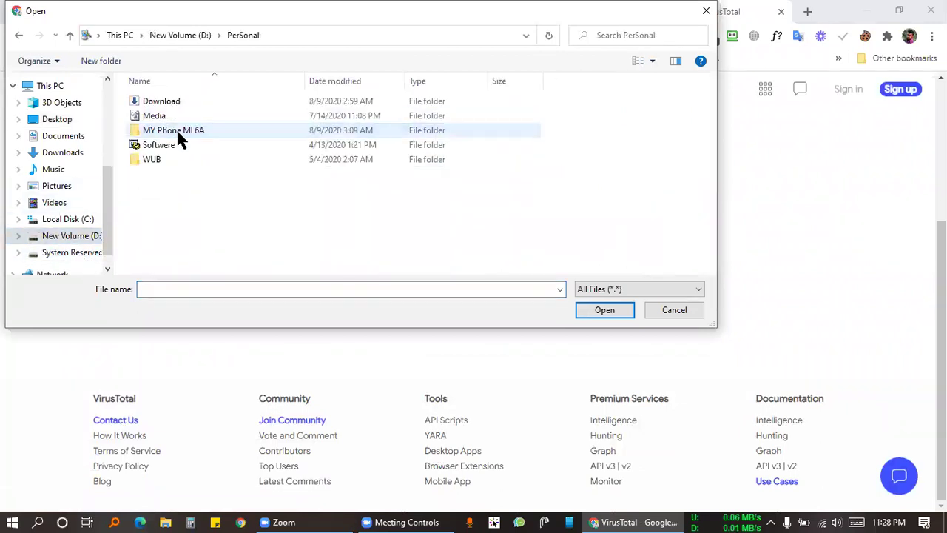
pyautogui.click(176, 130)
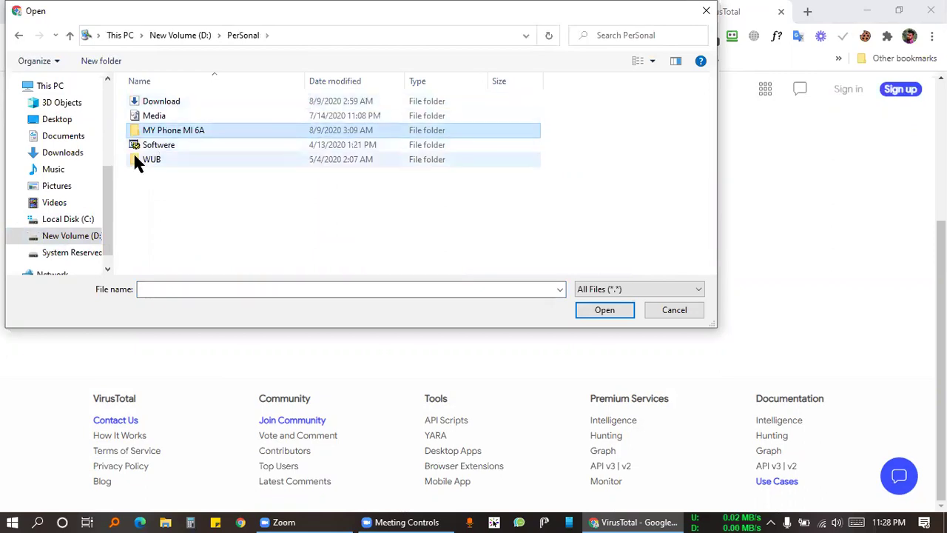
pyautogui.click(190, 35)
pyautogui.doubleClick(194, 116)
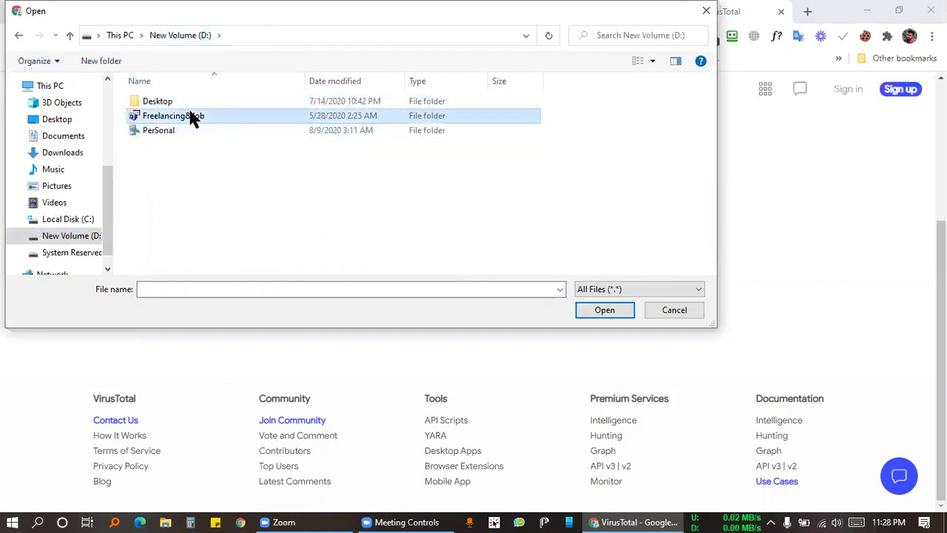
pyautogui.doubleClick(163, 102)
pyautogui.doubleClick(169, 116)
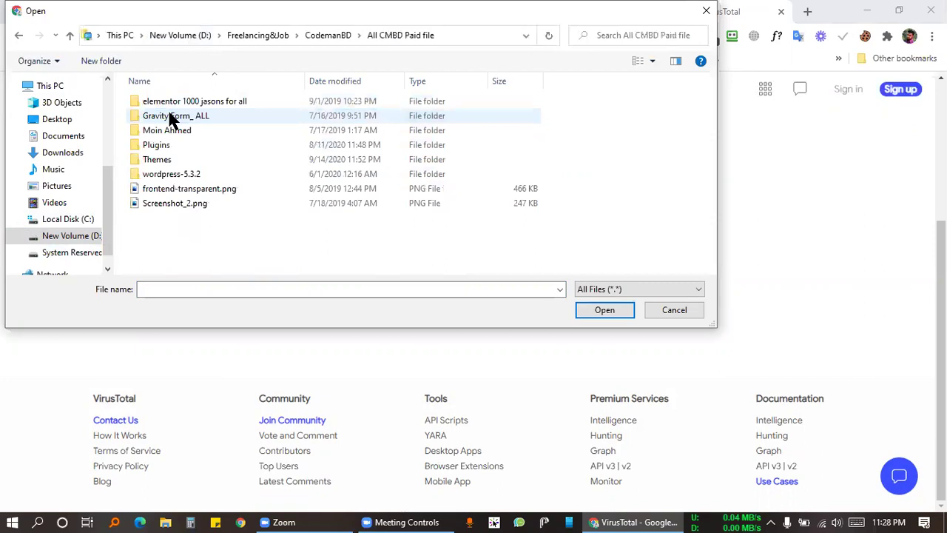
pyautogui.click(178, 145)
pyautogui.doubleClick(175, 142)
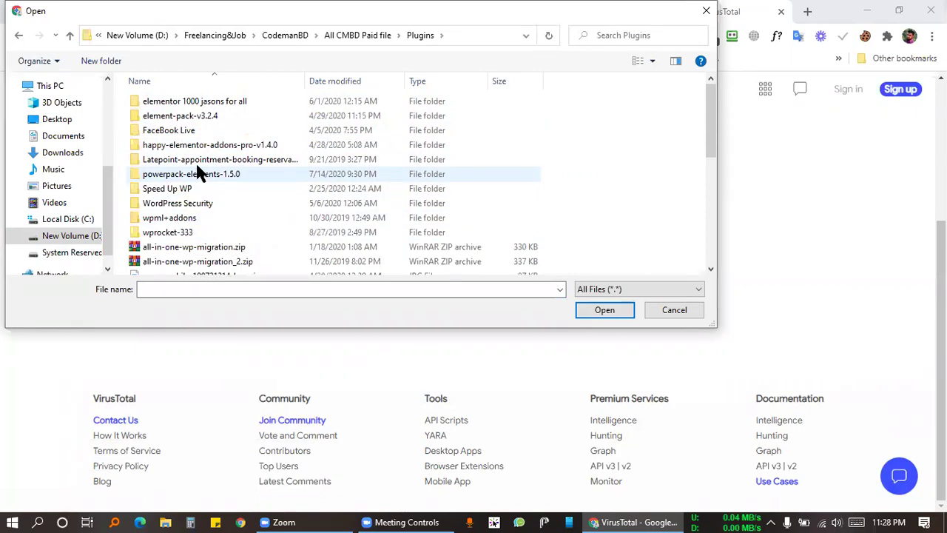
# Choose elementor-pro.zip from the elementor folders and submit it for scanning.
pyautogui.doubleClick(203, 104)
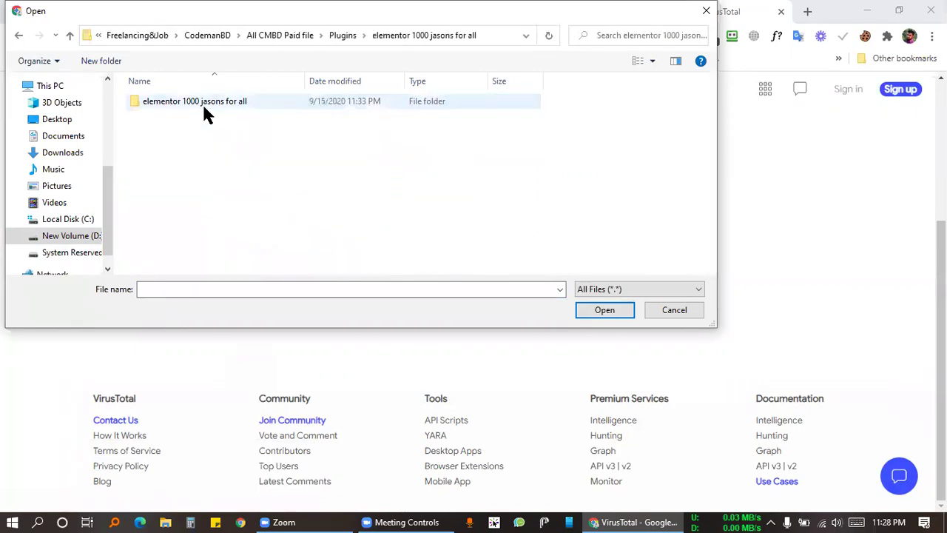
pyautogui.doubleClick(202, 104)
pyautogui.click(194, 220)
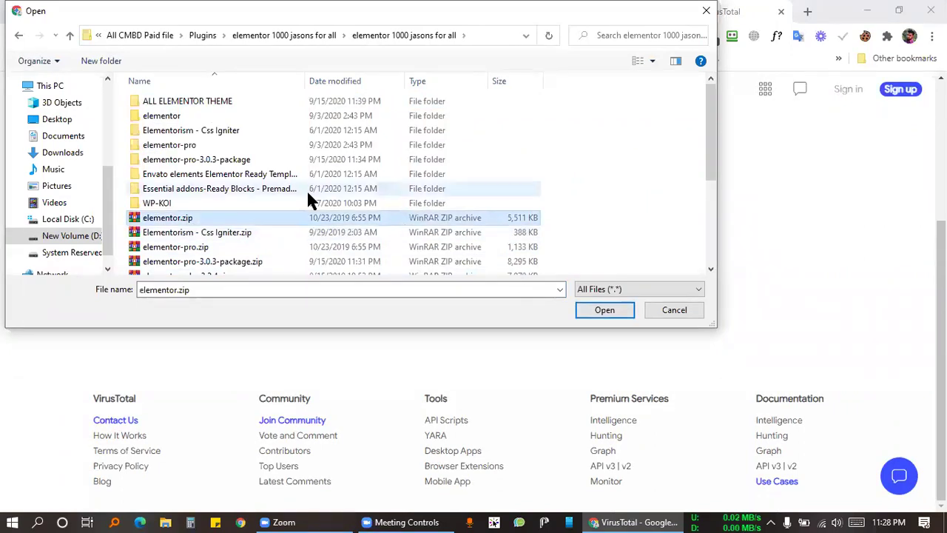
pyautogui.scroll(-2, 203, 237)
pyautogui.click(197, 169)
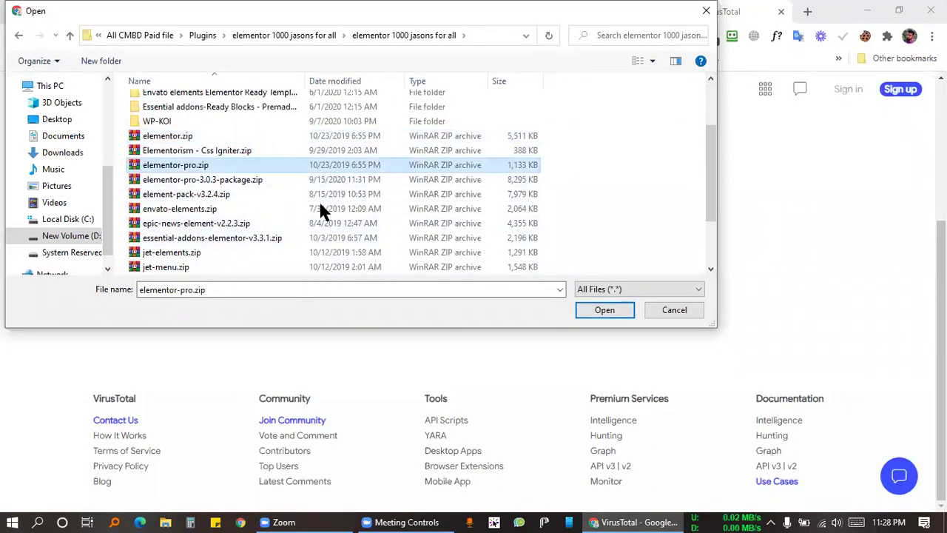
pyautogui.press('Tab')
pyautogui.press('Return')
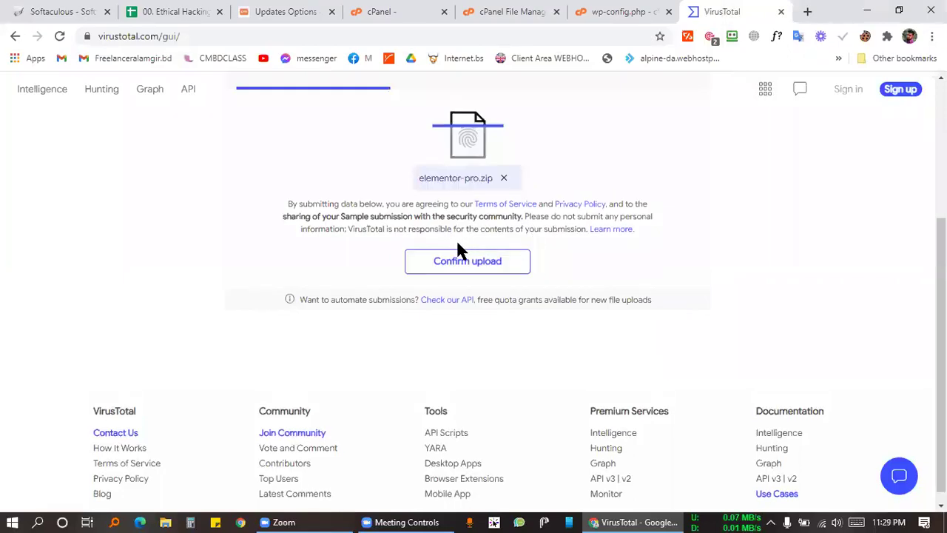
pyautogui.click(490, 262)
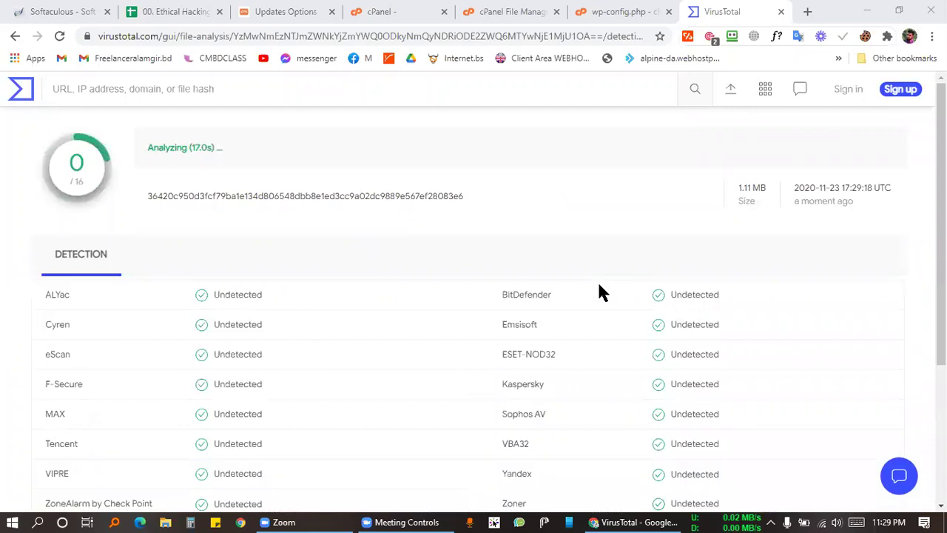
pyautogui.scroll(-3, 387, 337)
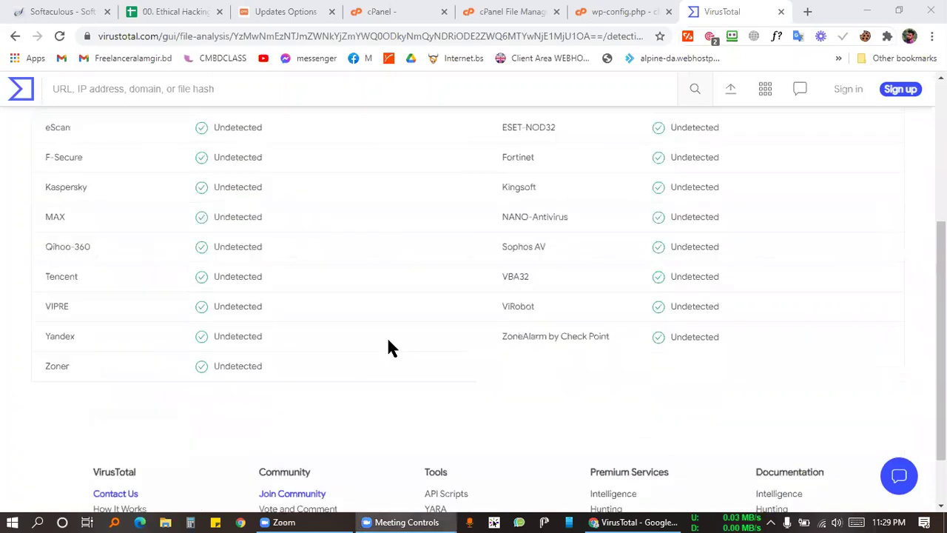
pyautogui.scroll(4, 372, 358)
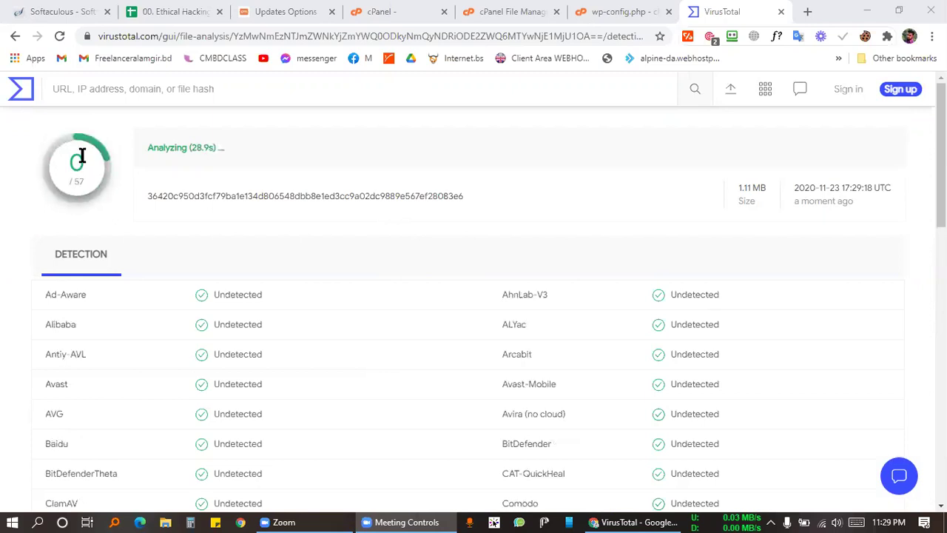
pyautogui.scroll(-4, 408, 293)
pyautogui.scroll(-4, 409, 293)
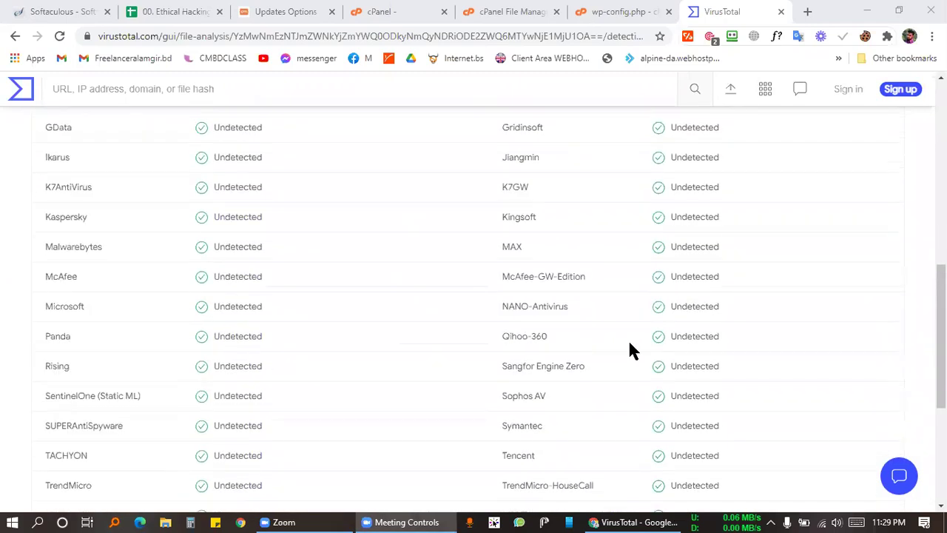
pyautogui.scroll(-4, 665, 448)
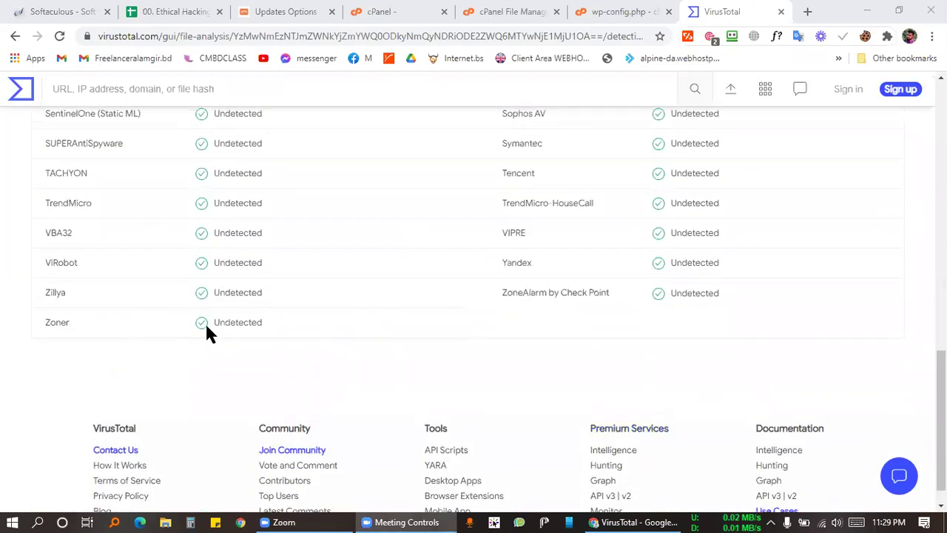
pyautogui.scroll(12, 378, 328)
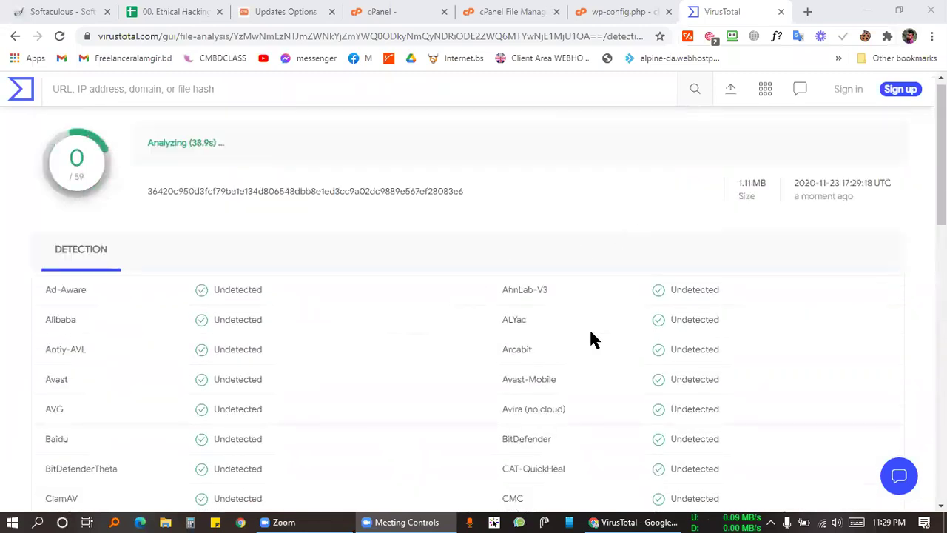
pyautogui.scroll(-3, 417, 390)
pyautogui.scroll(-5, 415, 373)
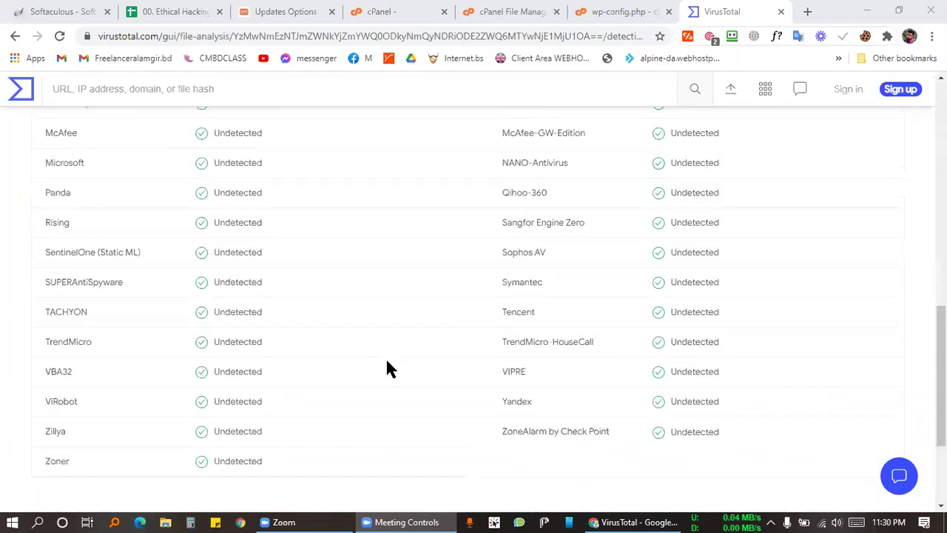
pyautogui.scroll(-2, 418, 304)
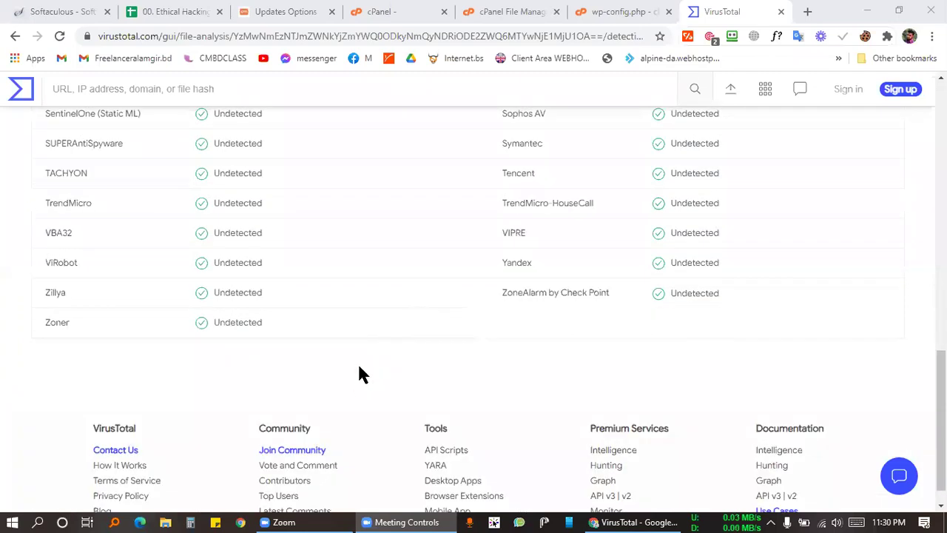
pyautogui.scroll(15, 357, 363)
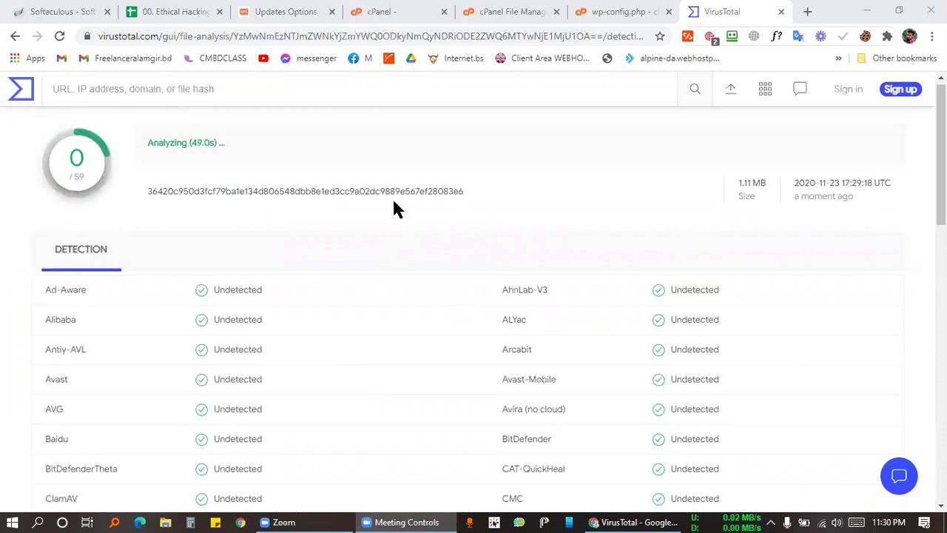
pyautogui.scroll(-12, 397, 214)
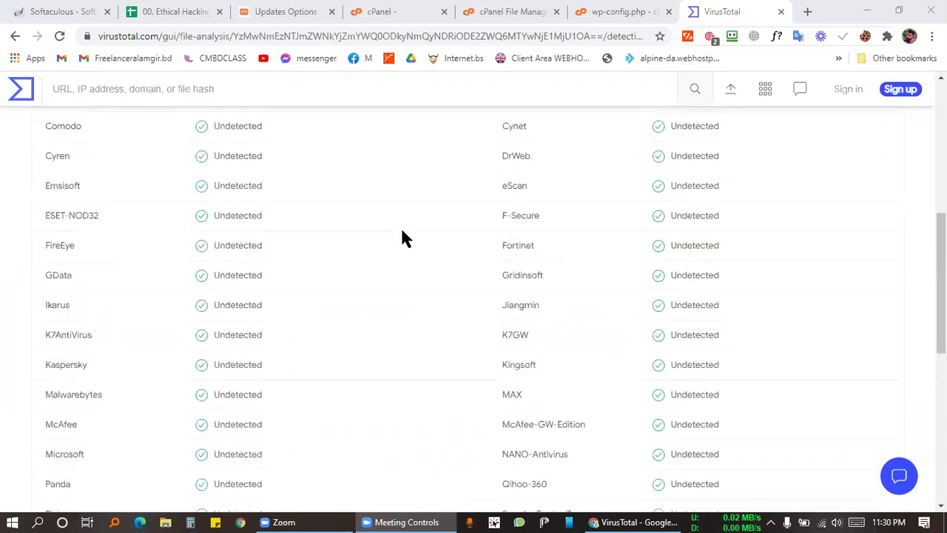
pyautogui.scroll(12, 116, 300)
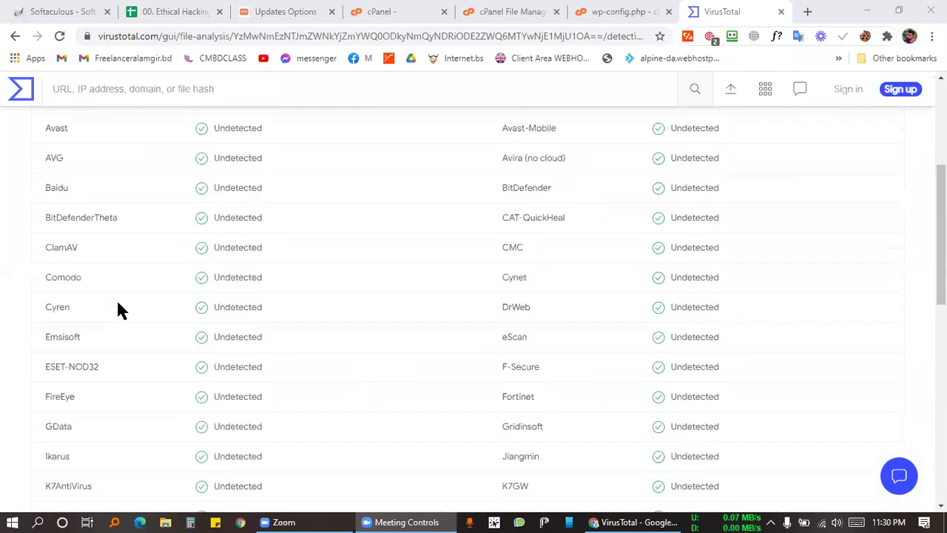
pyautogui.scroll(-12, 489, 281)
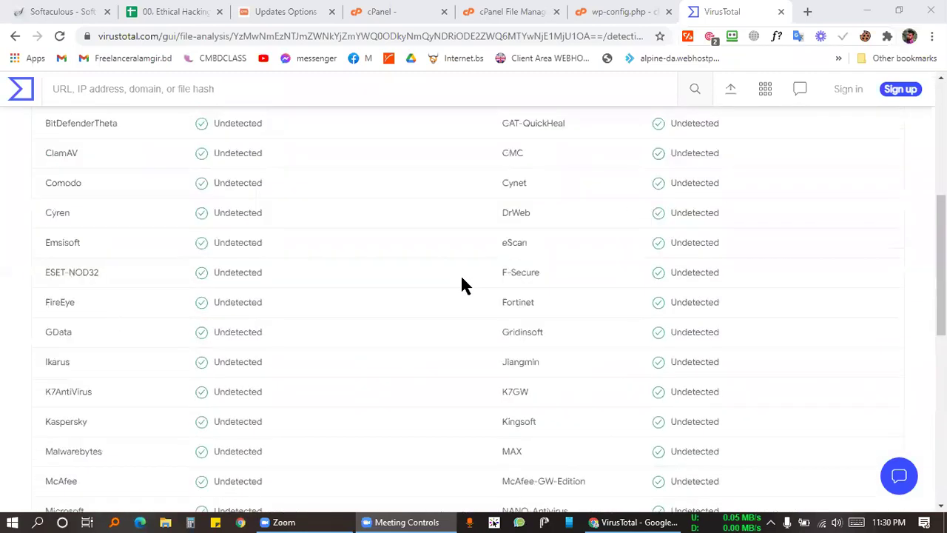
pyautogui.scroll(12, 378, 314)
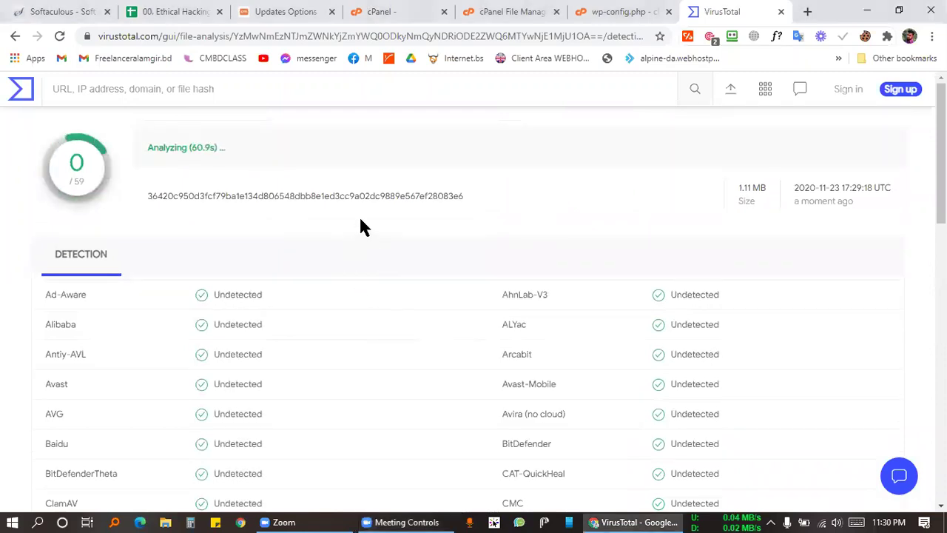
# Close the VirusTotal scan tab and return to the cPanel file listing.
pyautogui.click(622, 12)
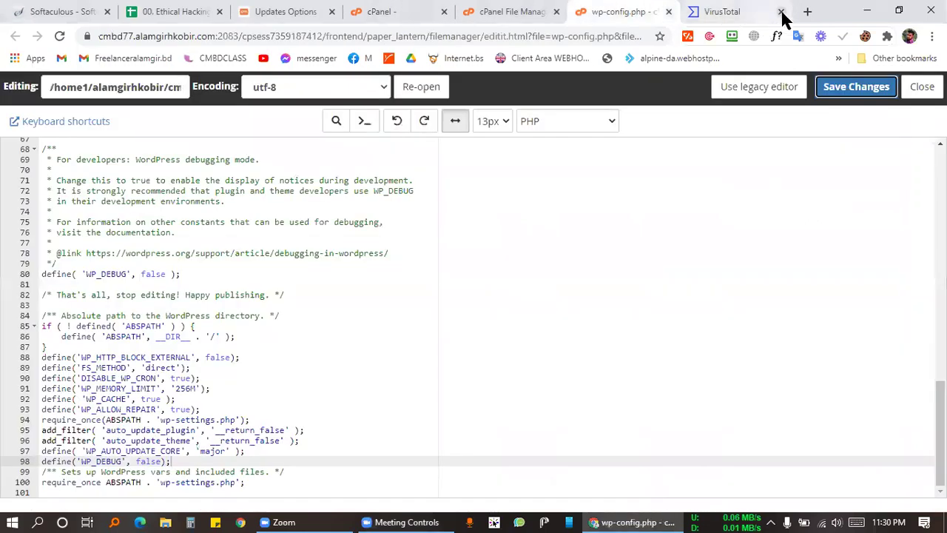
pyautogui.click(747, 12)
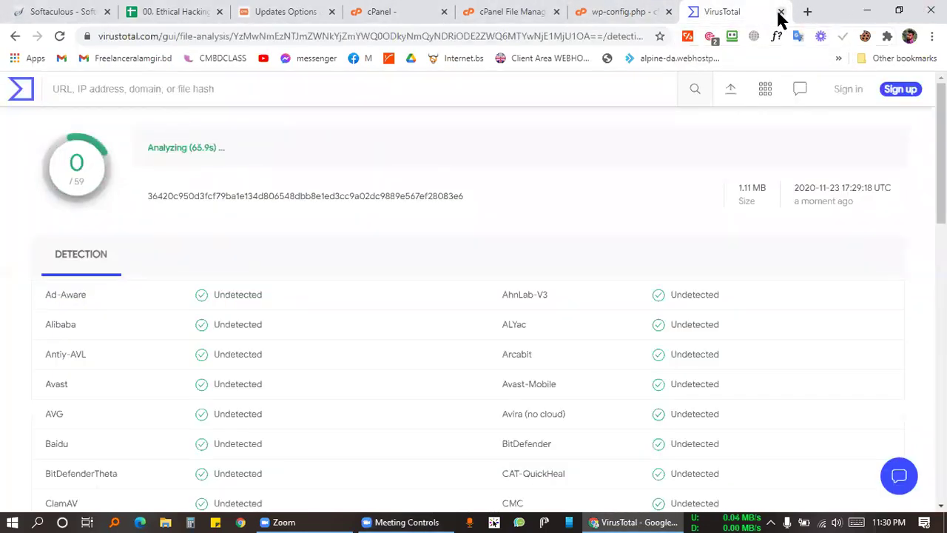
pyautogui.click(670, 11)
pyautogui.click(781, 11)
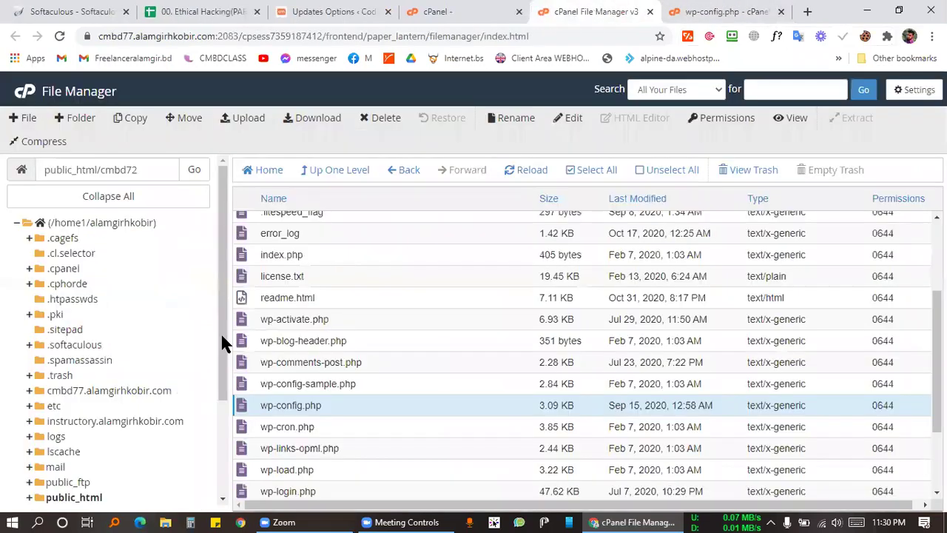
pyautogui.scroll(-2, 426, 325)
pyautogui.scroll(5, 406, 366)
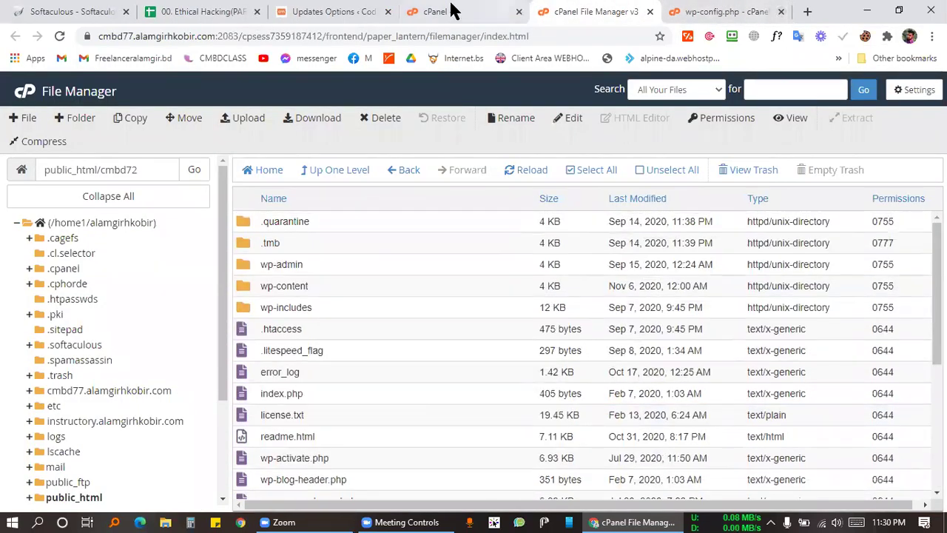
# Look over the PHP options and Updates Options tabs, ending on the setup notes spreadsheet.
pyautogui.click(451, 10)
pyautogui.click(205, 11)
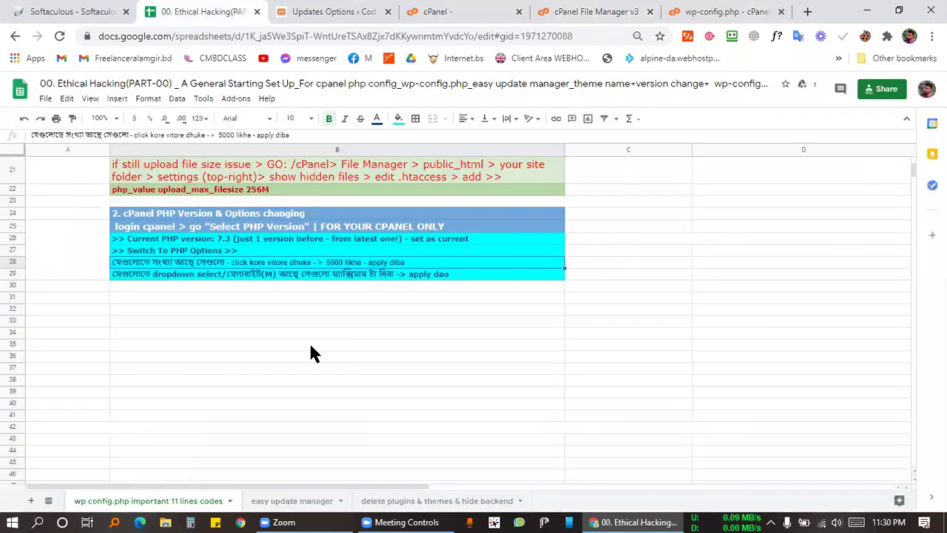
pyautogui.click(330, 11)
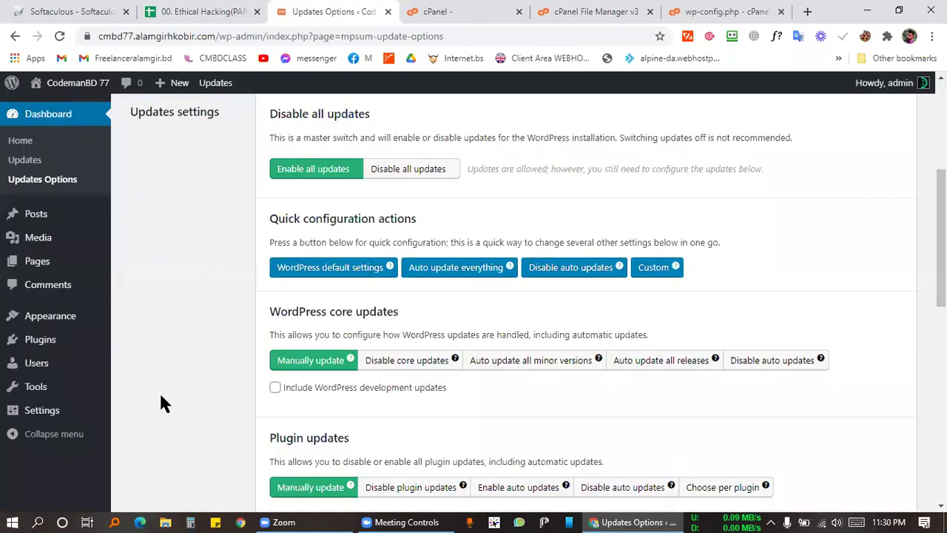
pyautogui.scroll(2, 363, 123)
pyautogui.click(364, 126)
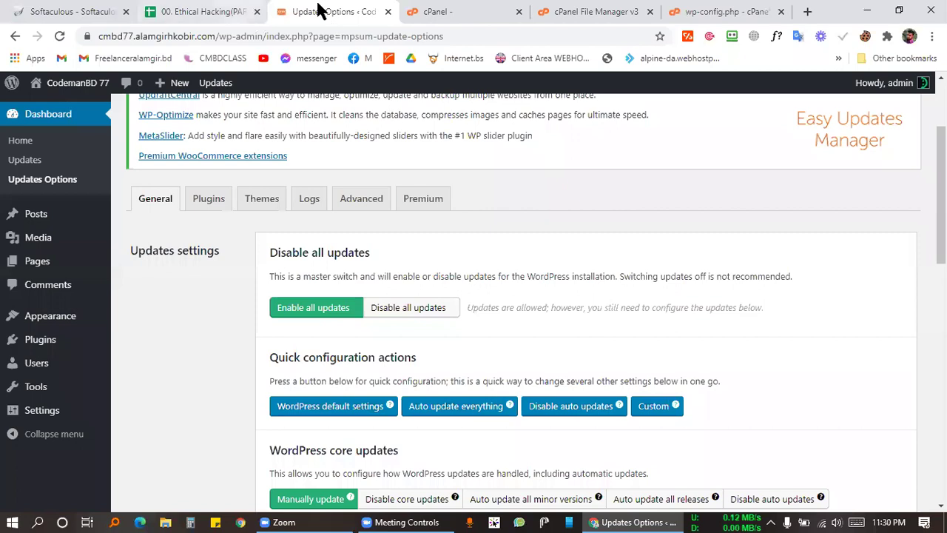
pyautogui.click(200, 11)
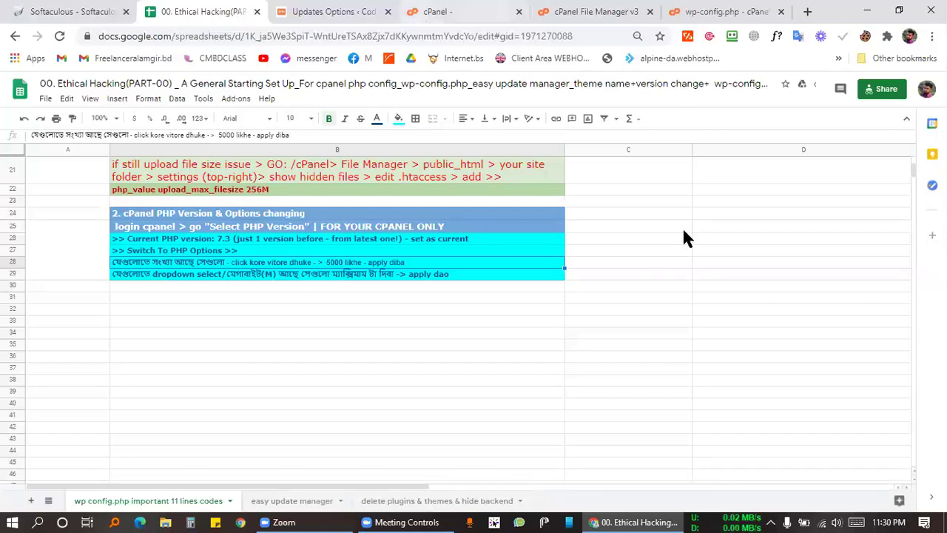
# Read the 'easy update manager' sheet, then scroll to Quick configuration actions in Updates Options.
pyautogui.click(288, 501)
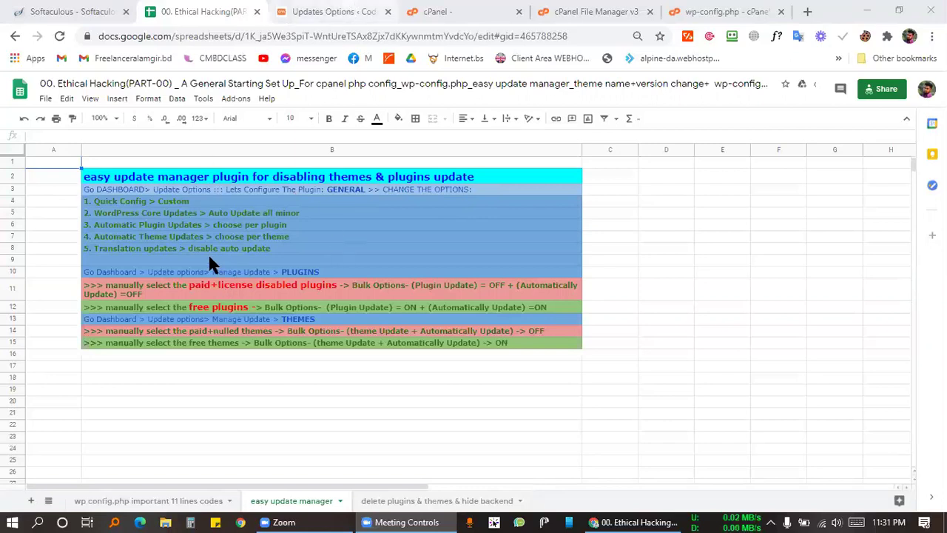
pyautogui.hotkey('ctrl', 'Tab')
pyautogui.scroll(-2, 222, 233)
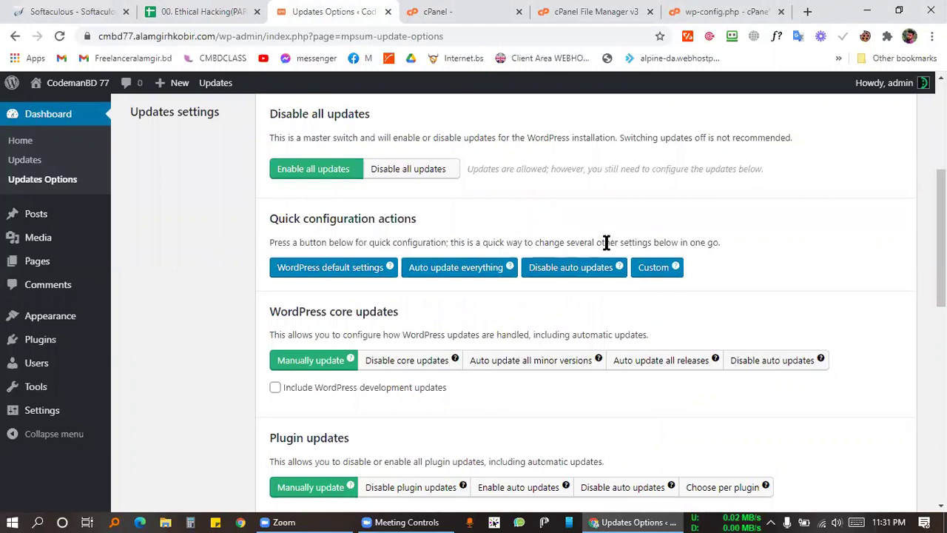
pyautogui.moveTo(280, 210); pyautogui.dragTo(371, 228)
pyautogui.click(433, 224)
# Apply the Custom quick configuration in Updates Options.
pyautogui.click(645, 267)
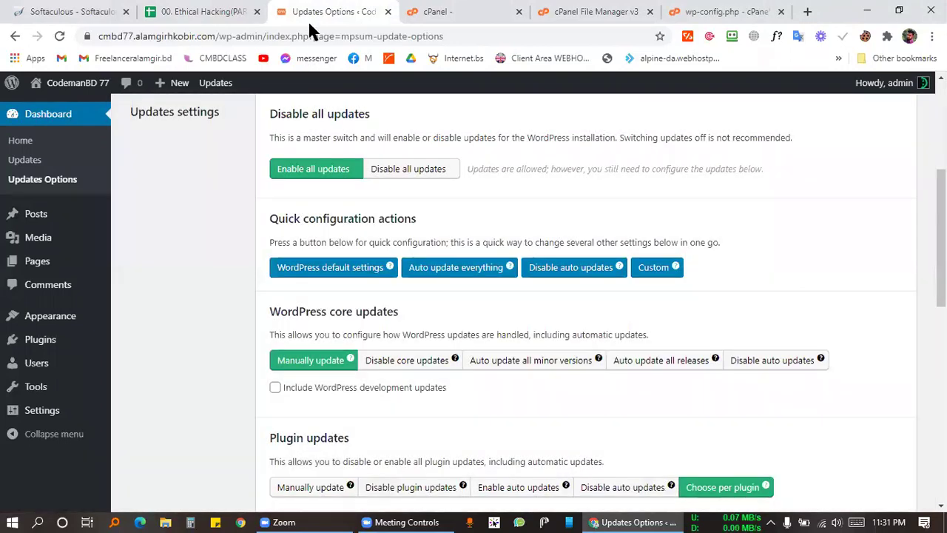
pyautogui.hotkey('ctrl', 'shift', 'Tab')
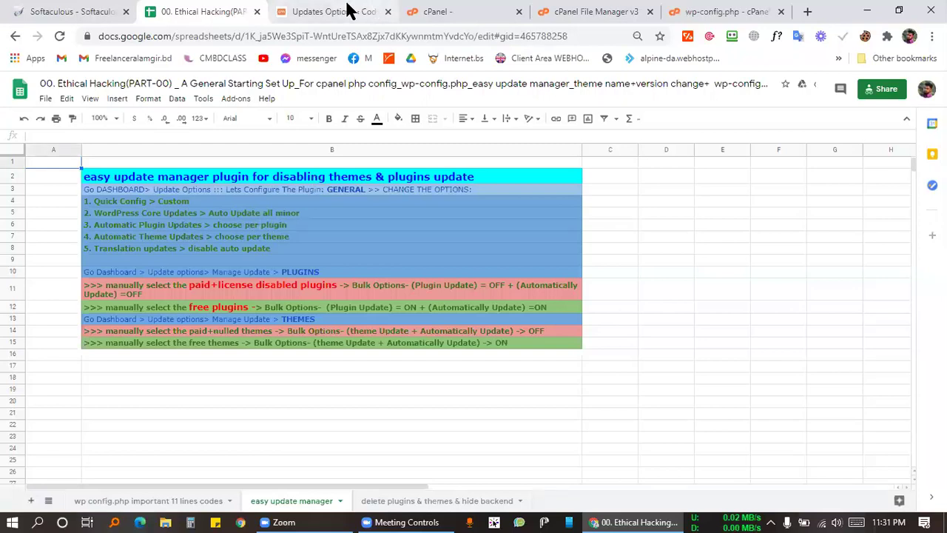
pyautogui.hotkey('ctrl', 'Tab')
pyautogui.scroll(-2, 355, 192)
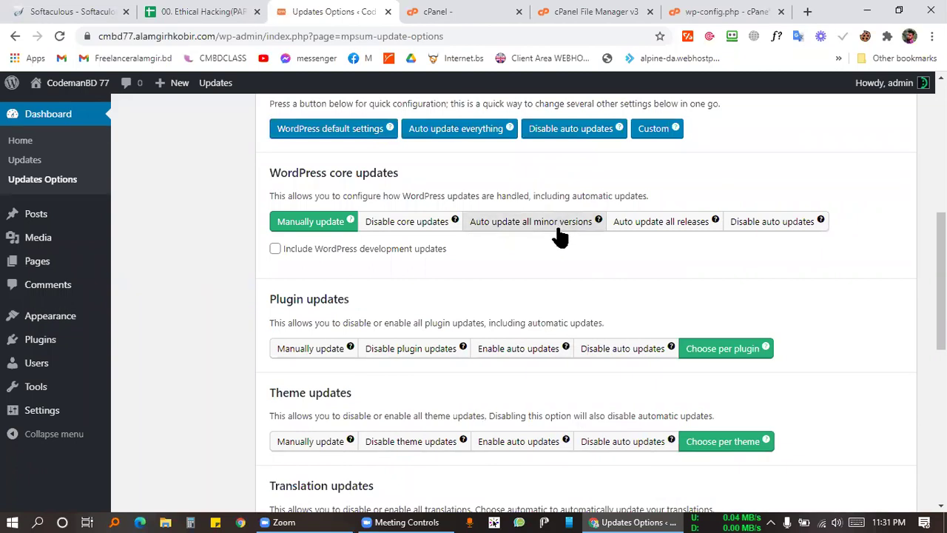
# Set core updates to auto-update all minor versions.
pyautogui.click(512, 226)
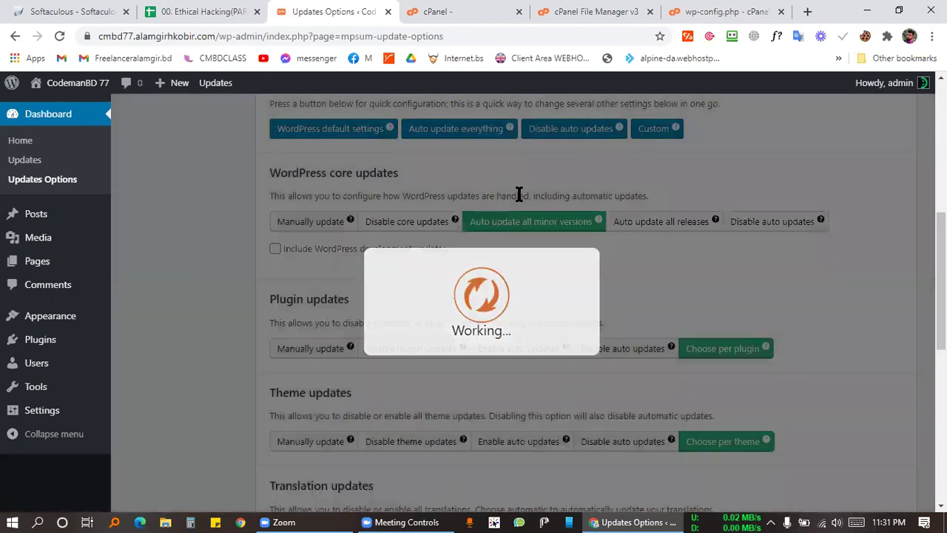
pyautogui.hotkey('ctrl', 'shift', 'Tab')
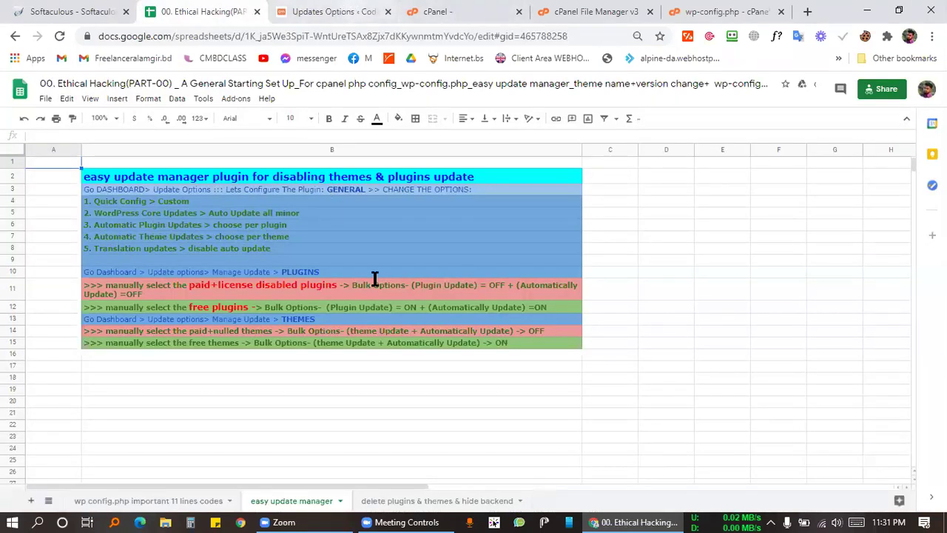
pyautogui.hotkey('ctrl', 'Tab')
pyautogui.scroll(-1, 348, 271)
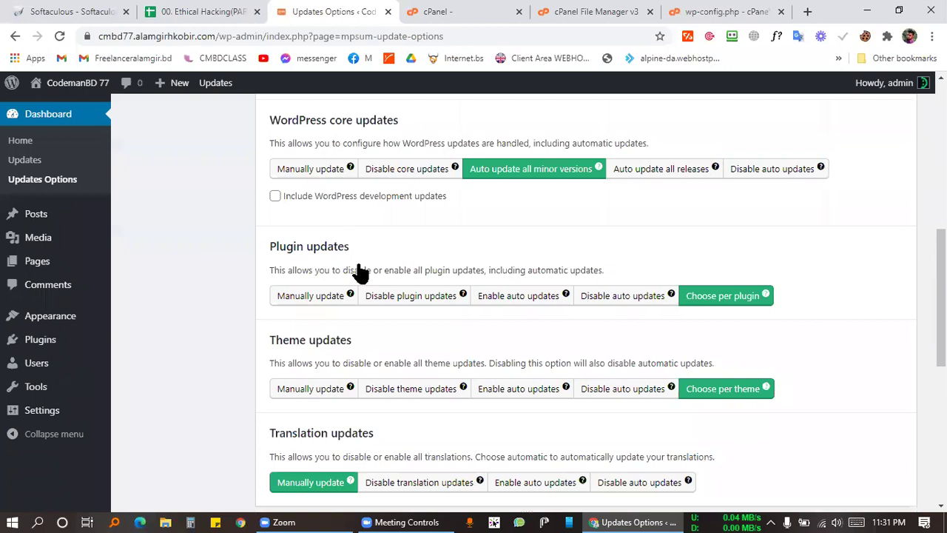
pyautogui.scroll(2, 360, 273)
pyautogui.scroll(-1, 503, 359)
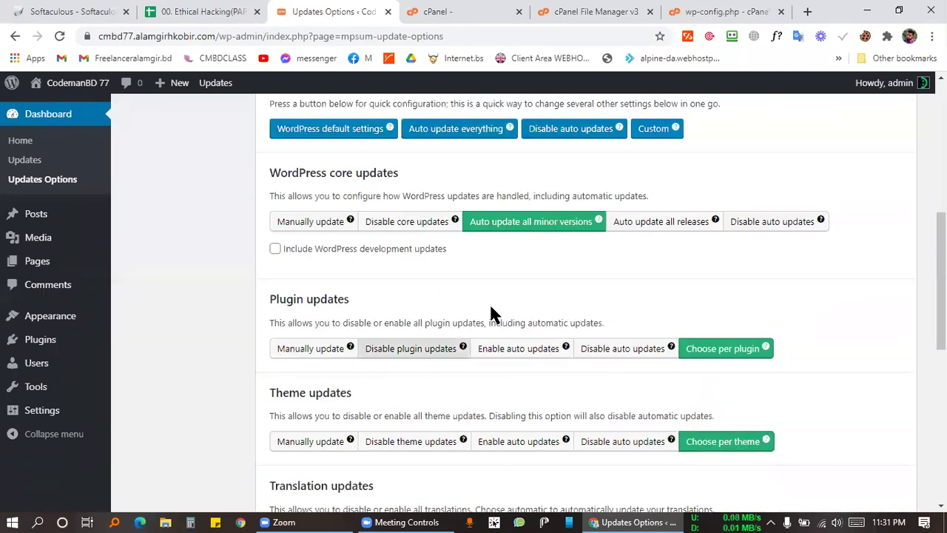
pyautogui.scroll(-2, 482, 301)
pyautogui.scroll(2, 444, 292)
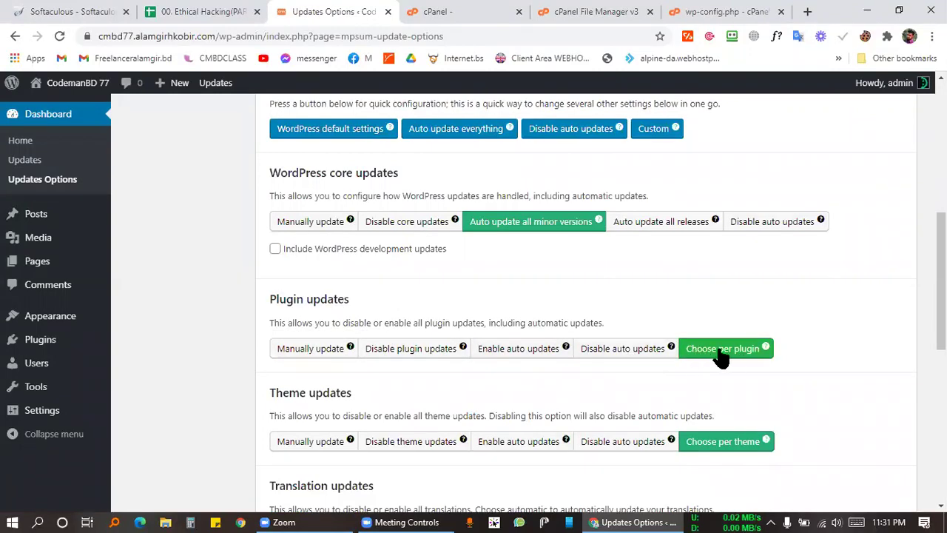
pyautogui.scroll(-2, 755, 315)
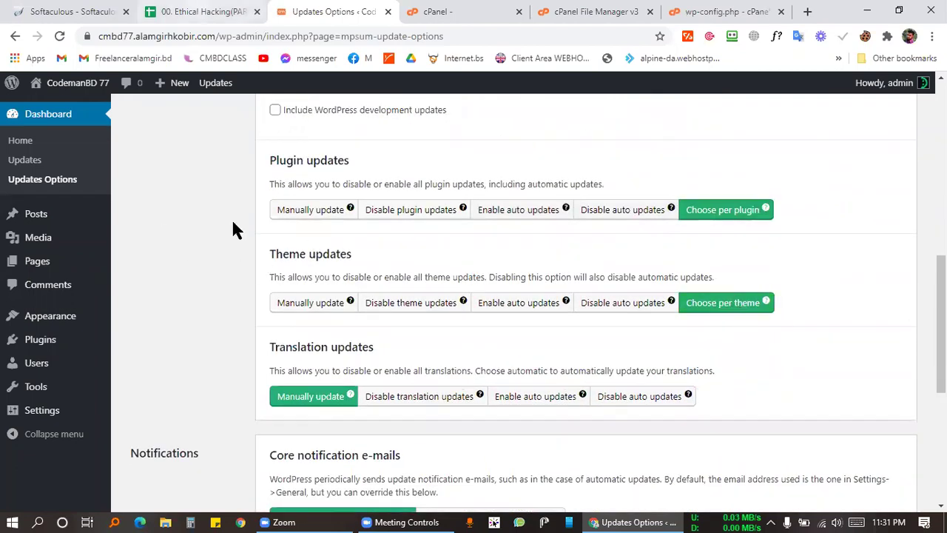
# Set theme updates to Choose per theme and translation updates to Disable auto updates.
pyautogui.click(200, 11)
pyautogui.click(375, 10)
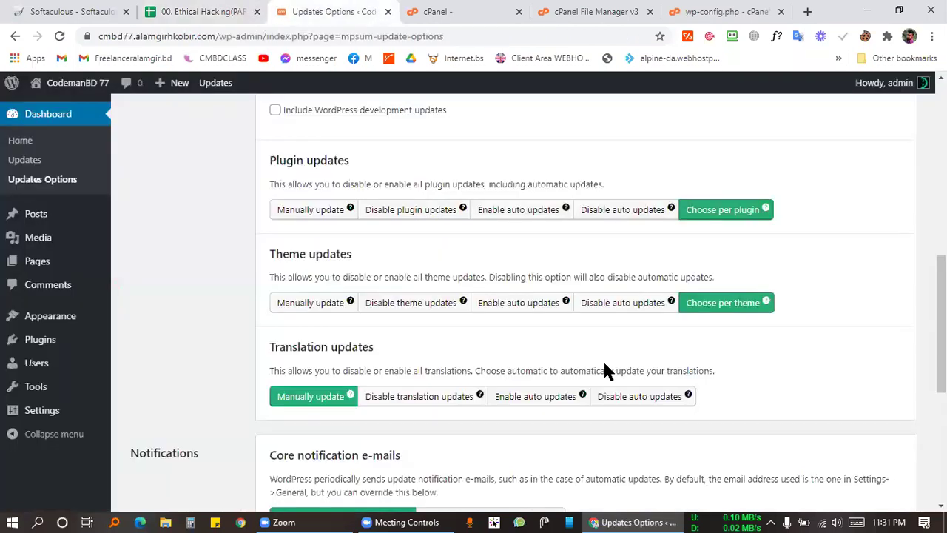
pyautogui.click(710, 210)
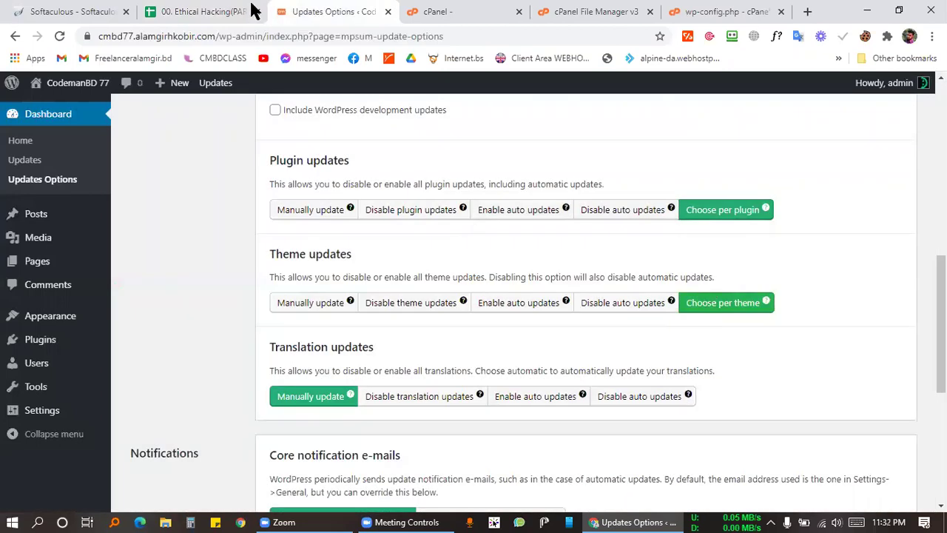
pyautogui.click(245, 10)
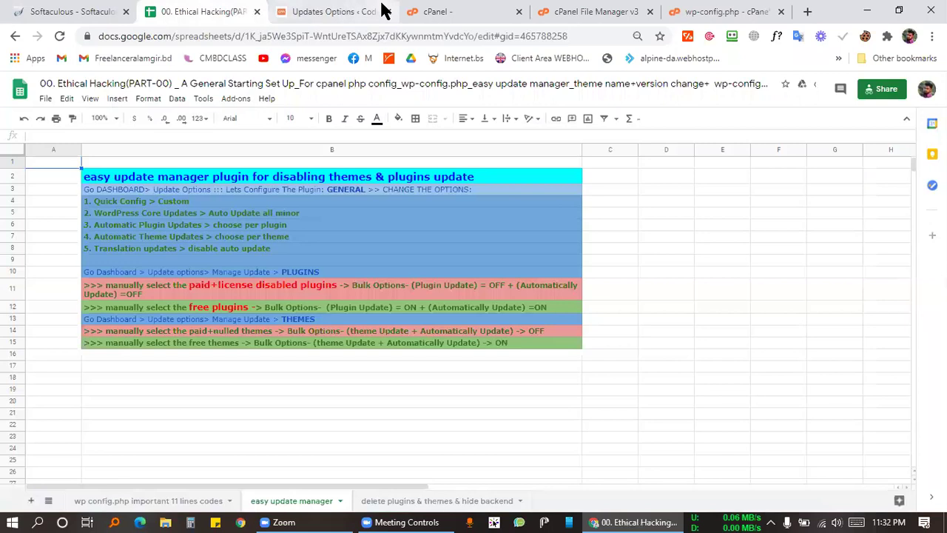
pyautogui.hotkey('ctrl', 'Tab')
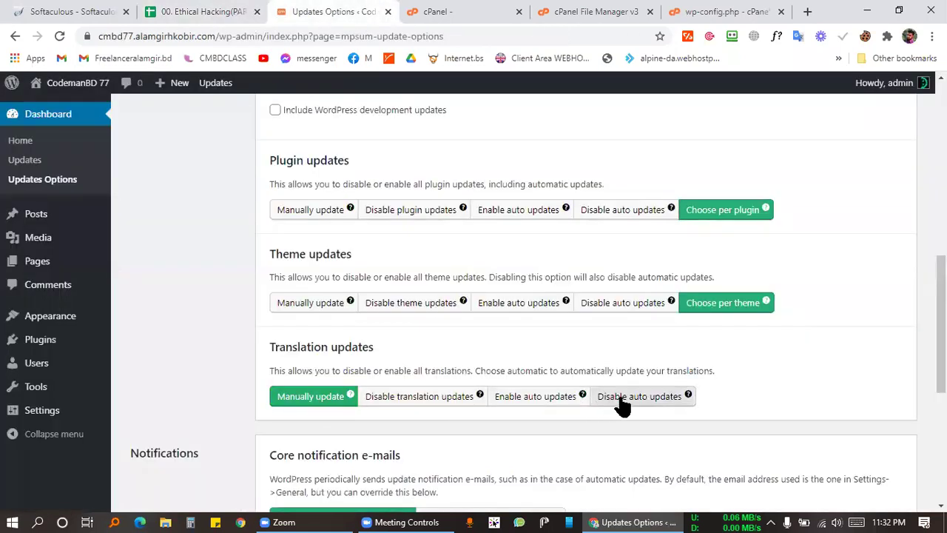
pyautogui.click(621, 398)
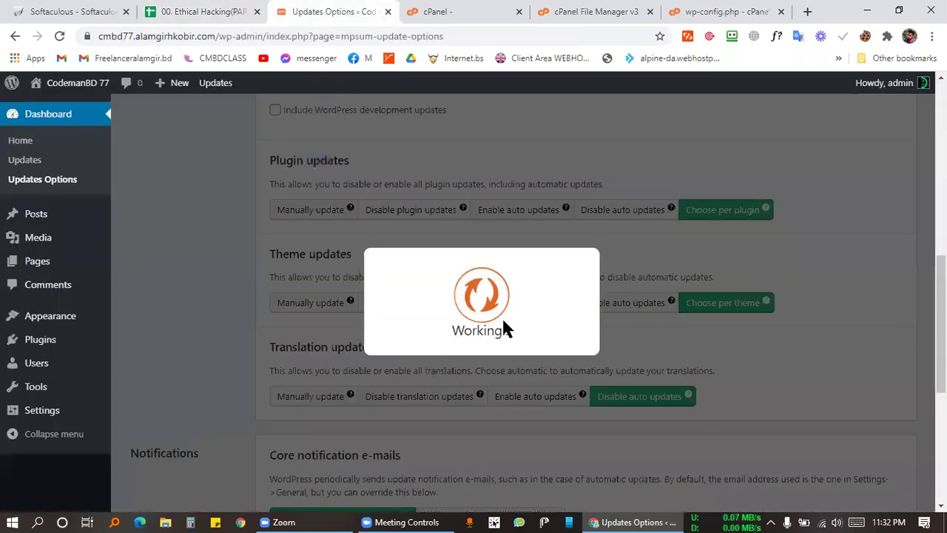
pyautogui.scroll(-2, 718, 270)
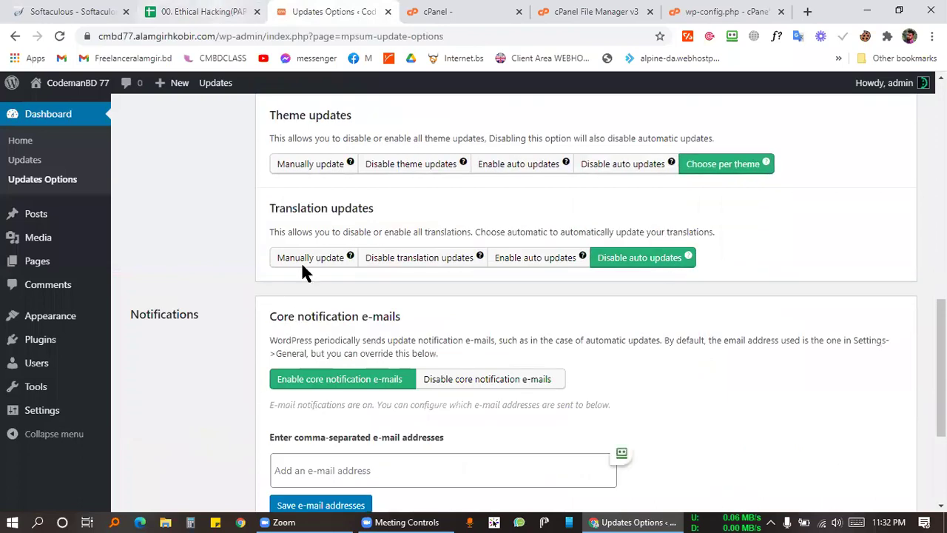
pyautogui.hotkey('ctrl', 'shift', 'Tab')
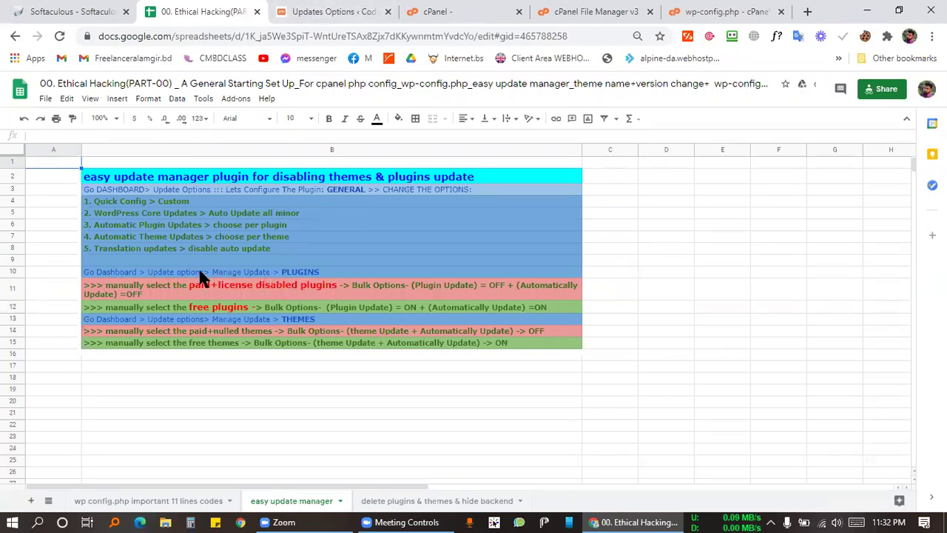
pyautogui.click(333, 11)
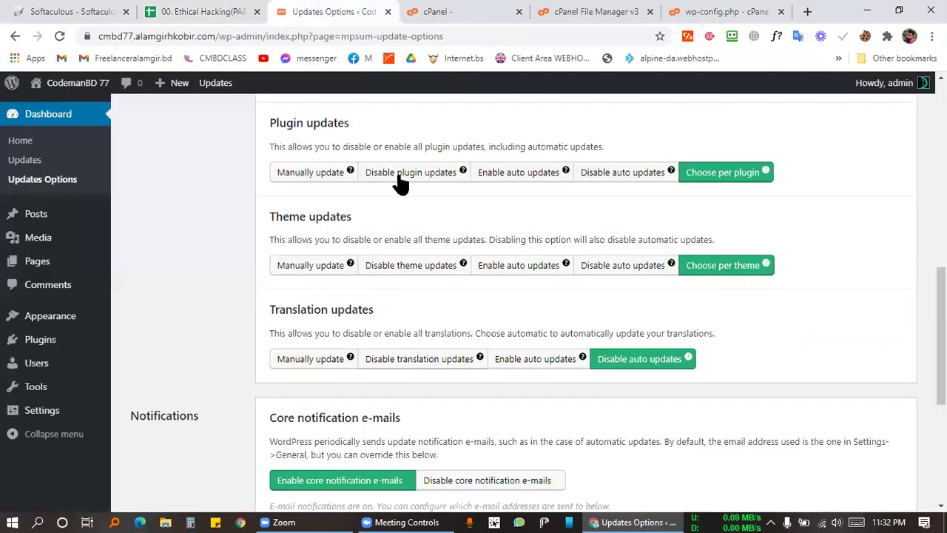
pyautogui.scroll(4, 407, 237)
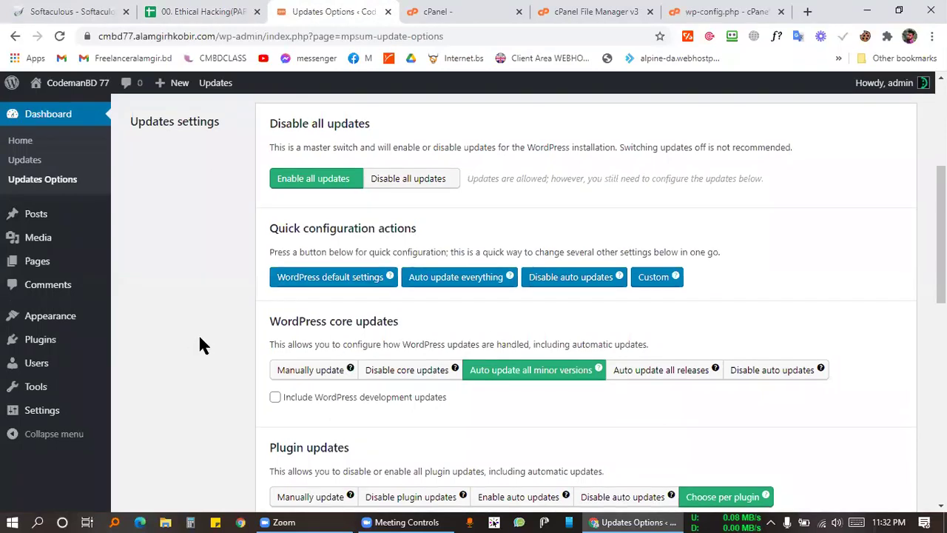
# Review the per-plugin update settings on the Updates Options Plugins tab.
pyautogui.scroll(5, 408, 207)
pyautogui.click(207, 336)
pyautogui.scroll(-2, 518, 222)
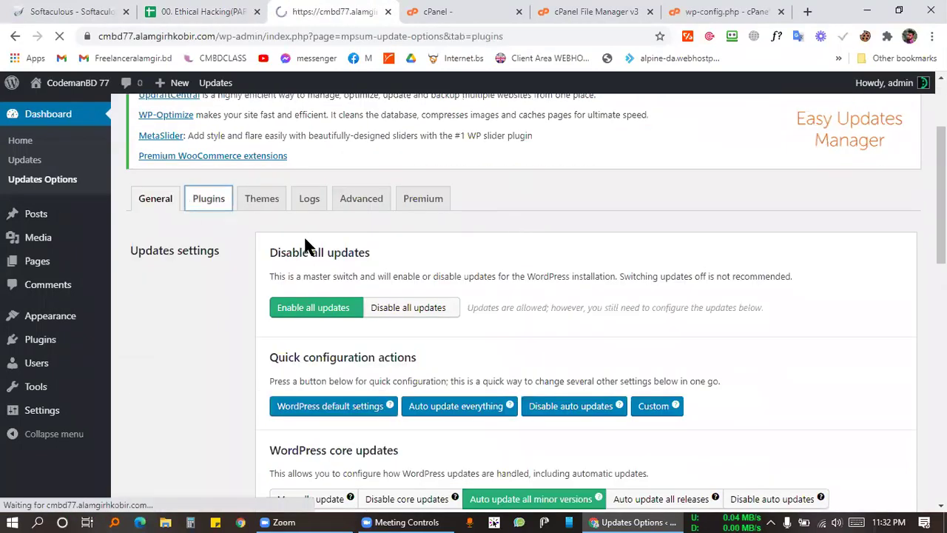
pyautogui.scroll(-4, 222, 296)
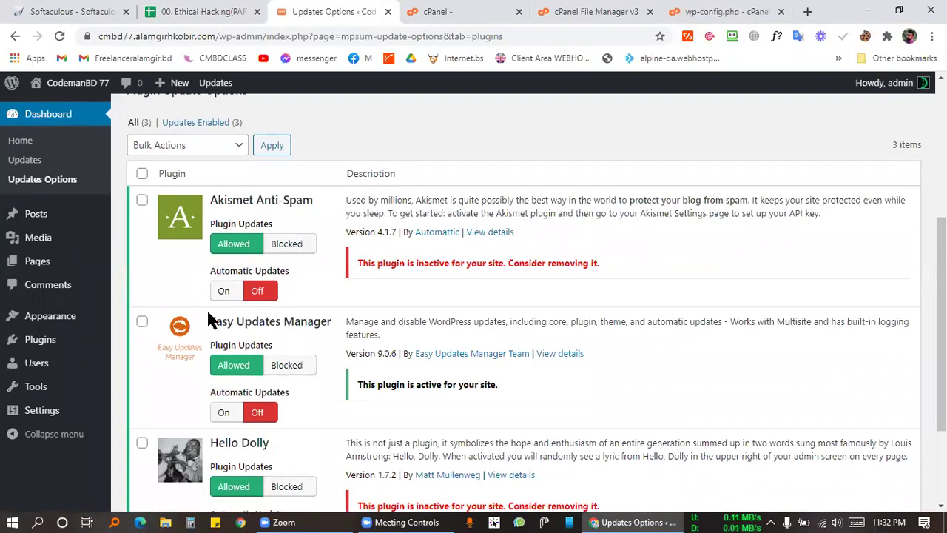
pyautogui.scroll(-2, 232, 380)
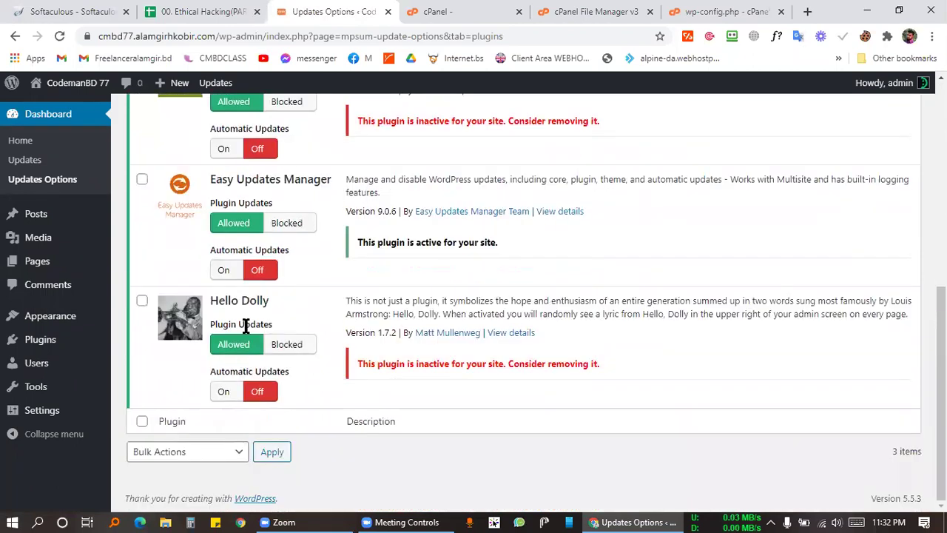
pyautogui.scroll(2, 245, 321)
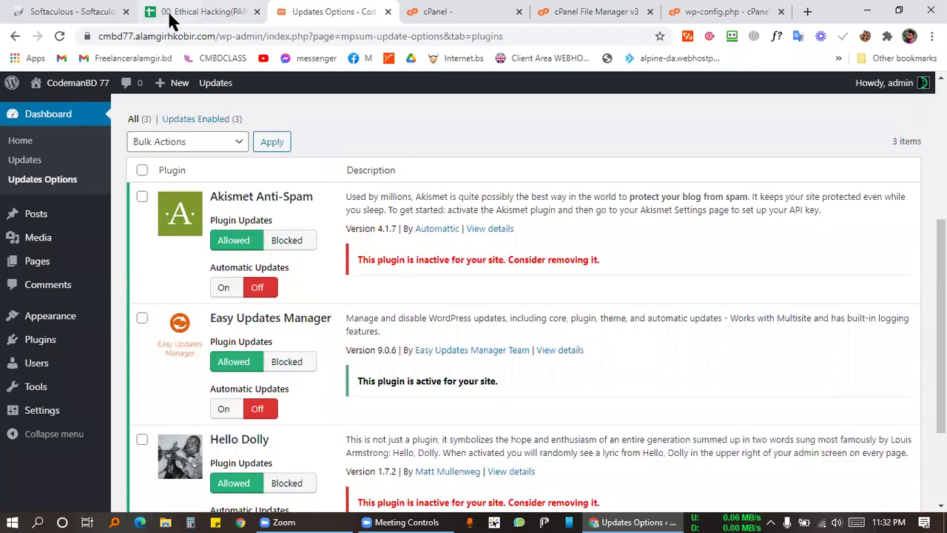
pyautogui.hotkey('ctrl', 'shift', 'Tab')
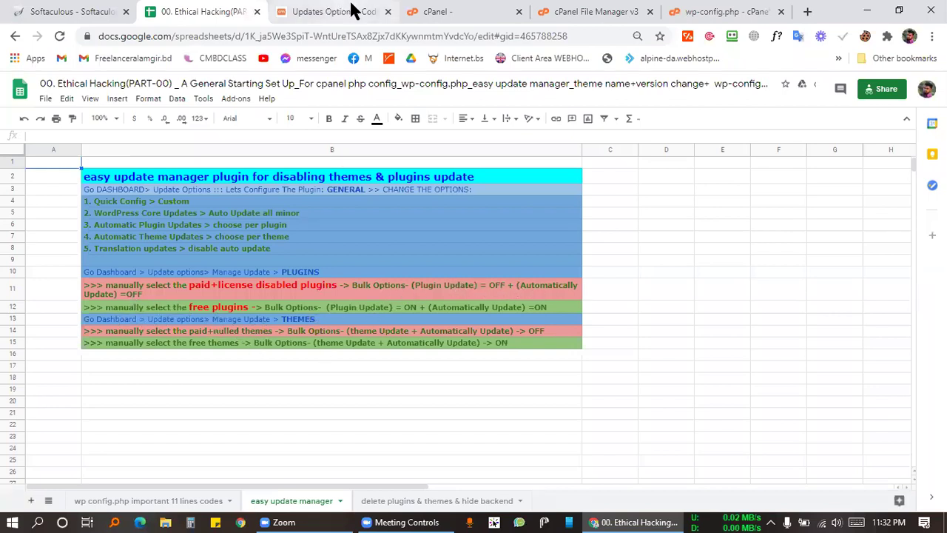
pyautogui.hotkey('ctrl', 'Tab')
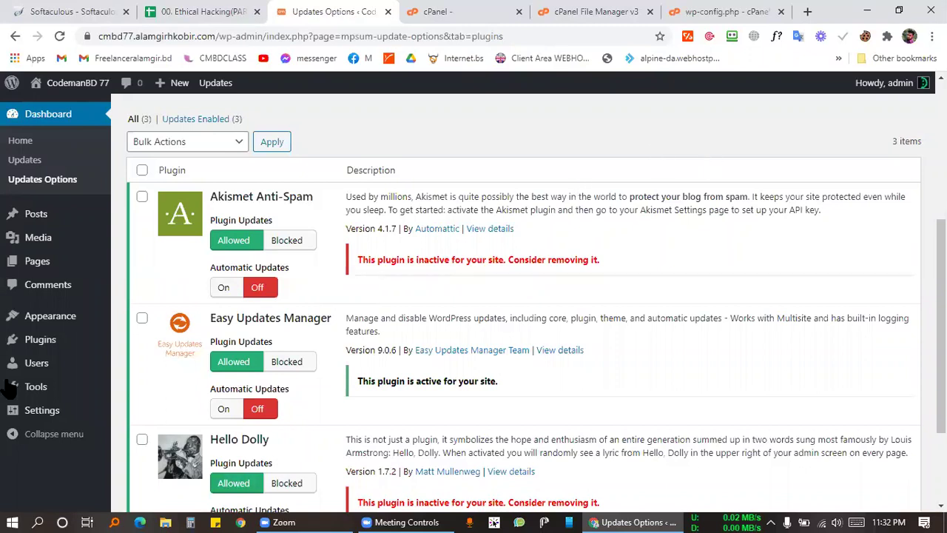
# View Installed Plugins, then go back to the cPanel PHP options page.
pyautogui.click(35, 352)
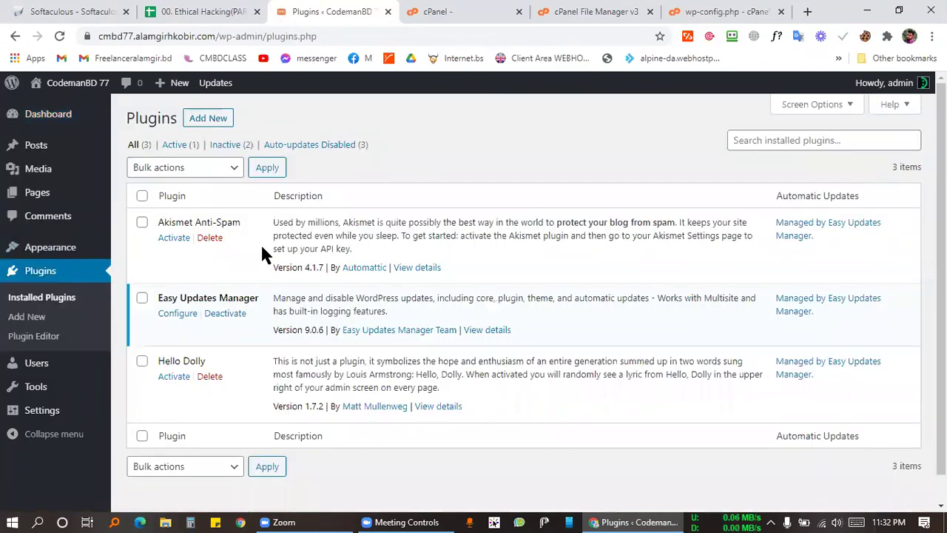
pyautogui.click(438, 12)
pyautogui.click(446, 37)
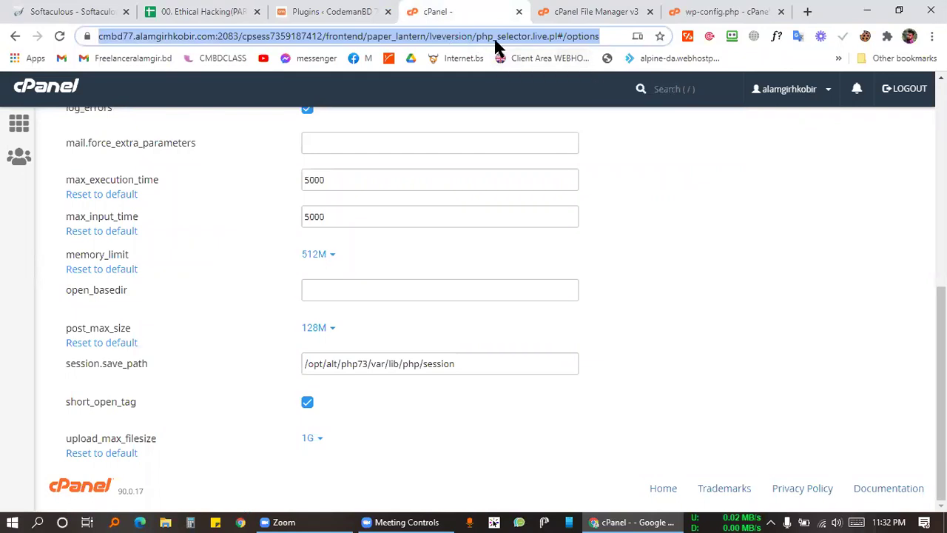
pyautogui.write('c')
pyautogui.press('BackSpace')
pyautogui.press('BackSpace')
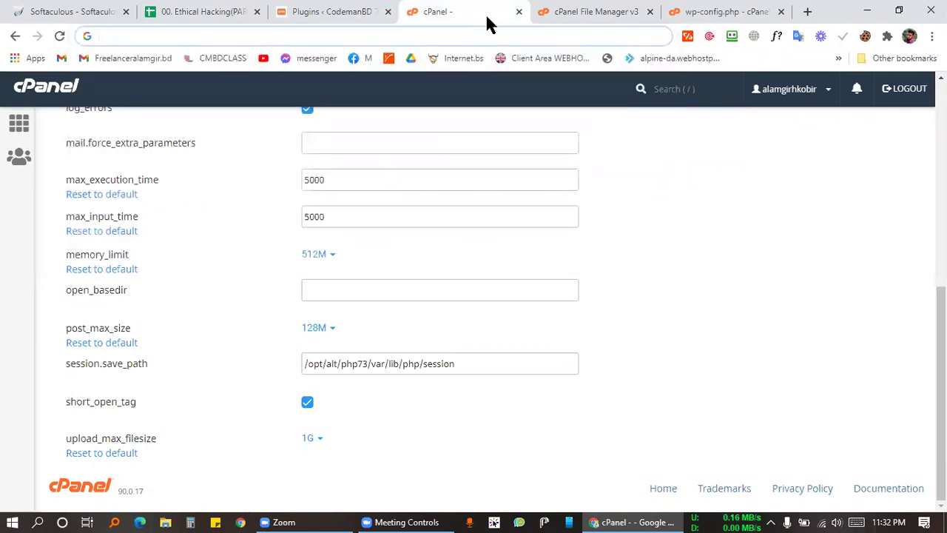
pyautogui.write('c')
pyautogui.press('BackSpace')
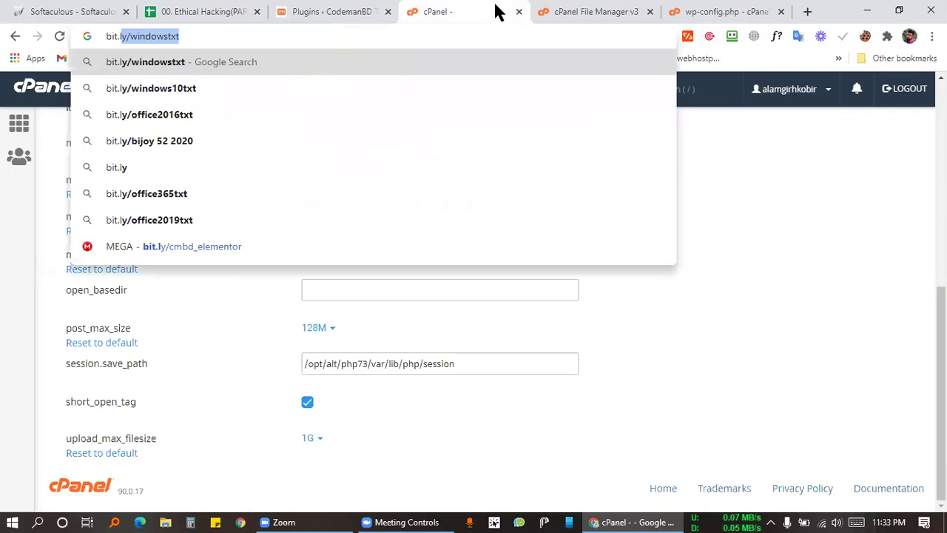
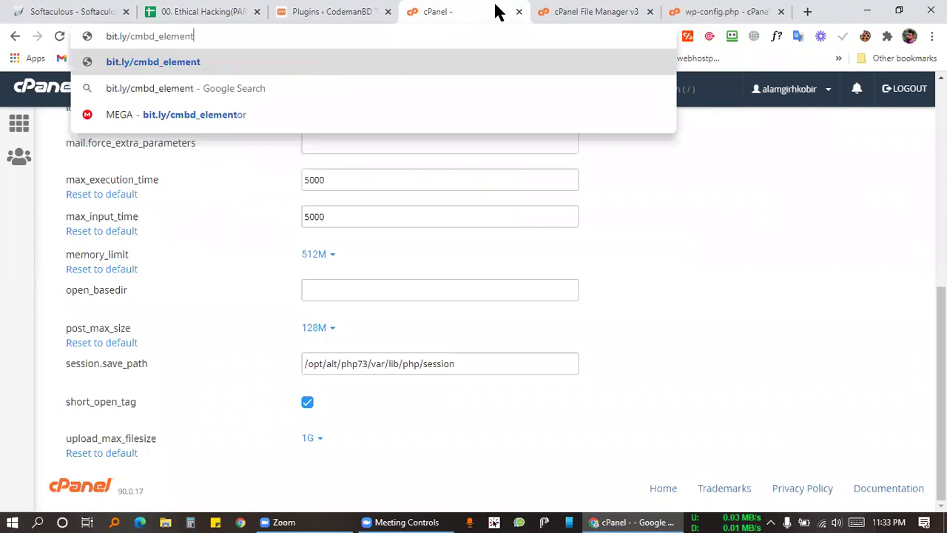
pyautogui.press('Return')
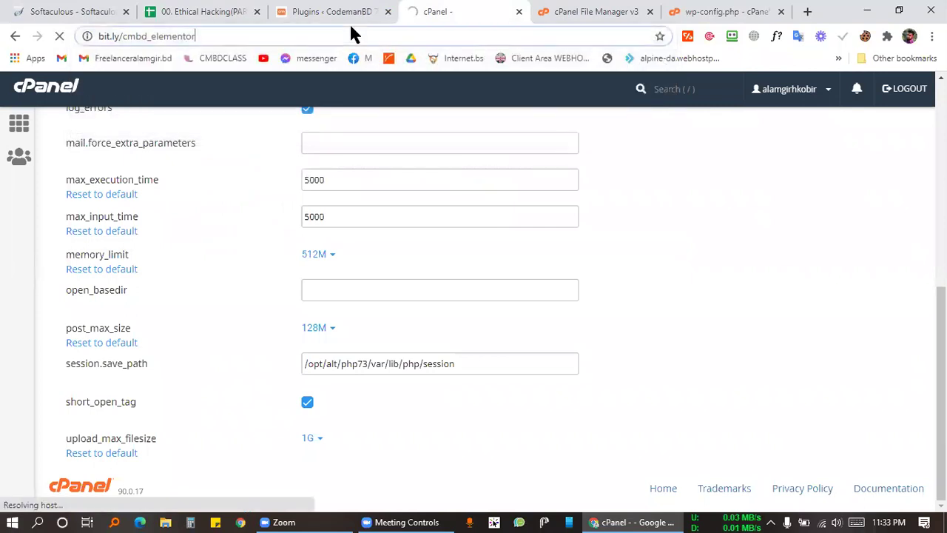
pyautogui.click(351, 34)
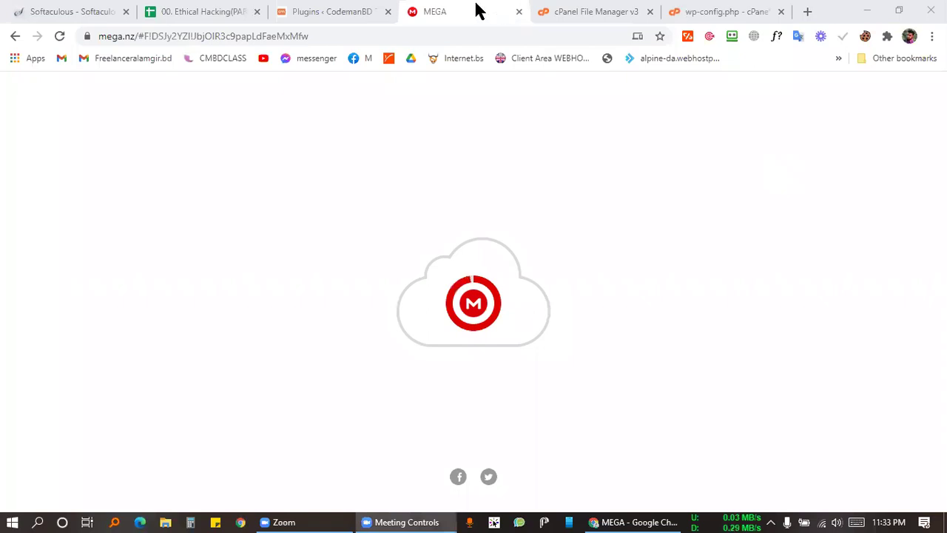
# Compare element-pack-v3.2.4.zip and elementor-pro-v2.10.0-package.zip in the MEGA folder.
pyautogui.click(581, 36)
pyautogui.click(548, 308)
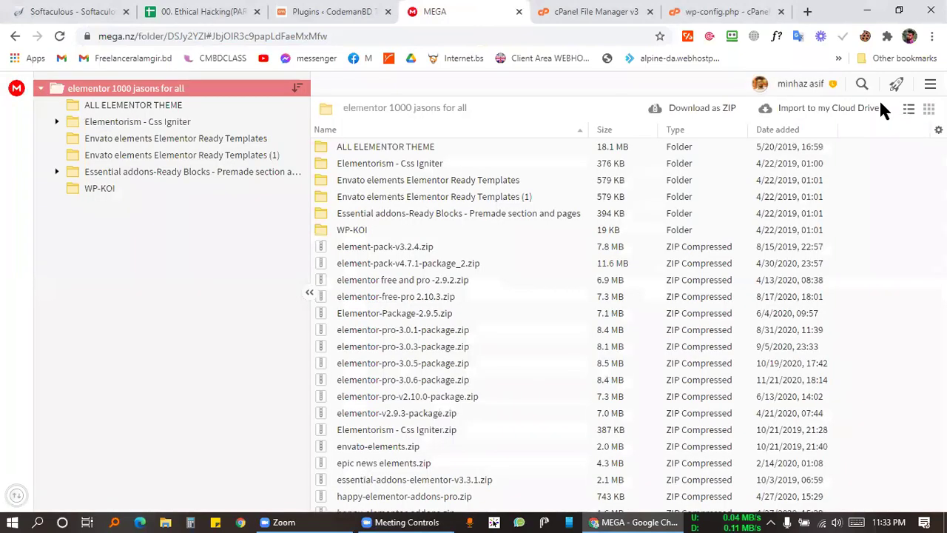
pyautogui.scroll(-3, 423, 331)
pyautogui.scroll(3, 423, 328)
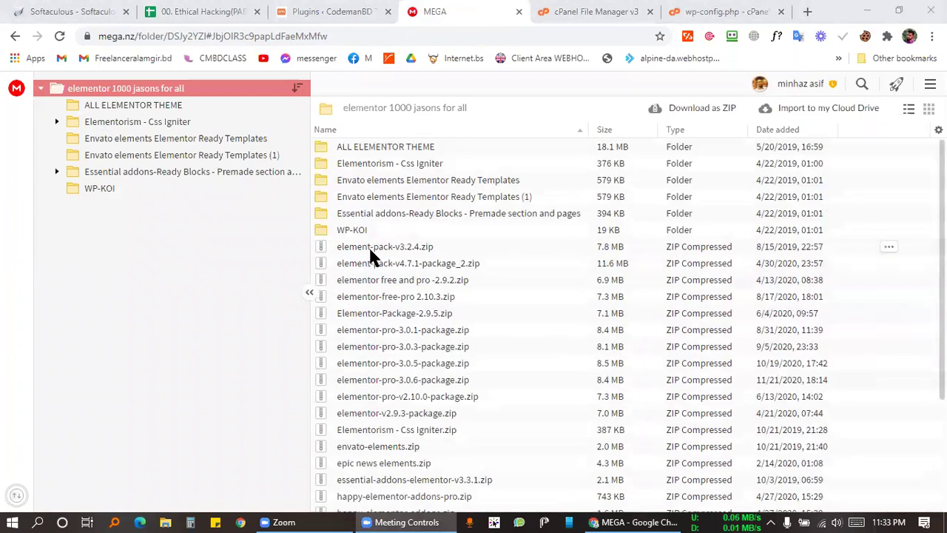
pyautogui.click(372, 251)
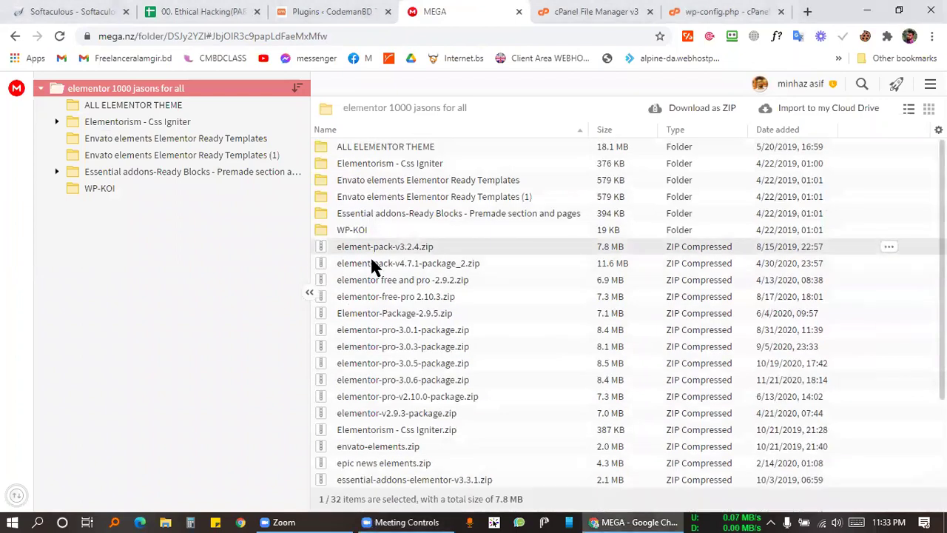
pyautogui.click(411, 395)
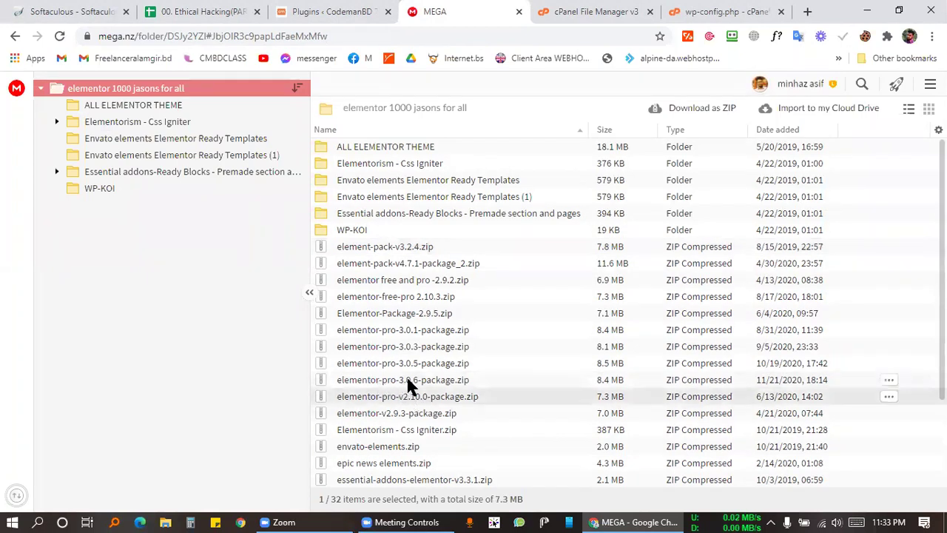
# Check the elementor-pro-3.0.1, free-pro-2.10.3, Package-2.9.5 and 2.9.2 zips, then start a new tab.
pyautogui.click(416, 332)
pyautogui.scroll(-5, 417, 341)
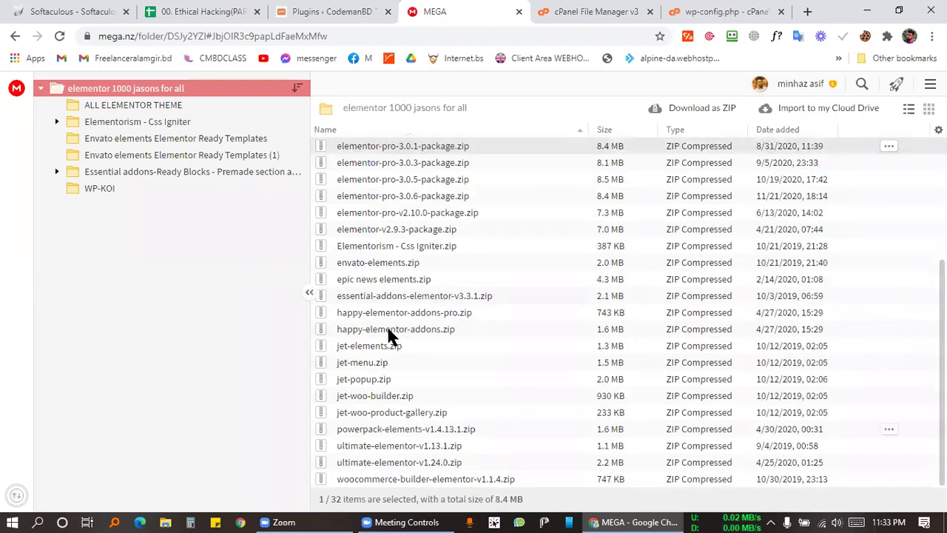
pyautogui.scroll(5, 403, 393)
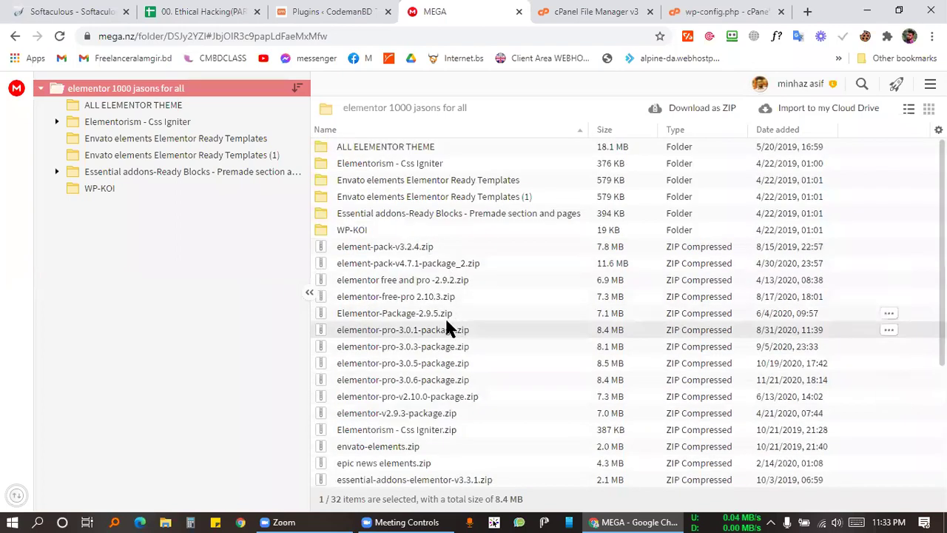
pyautogui.click(408, 301)
pyautogui.click(406, 316)
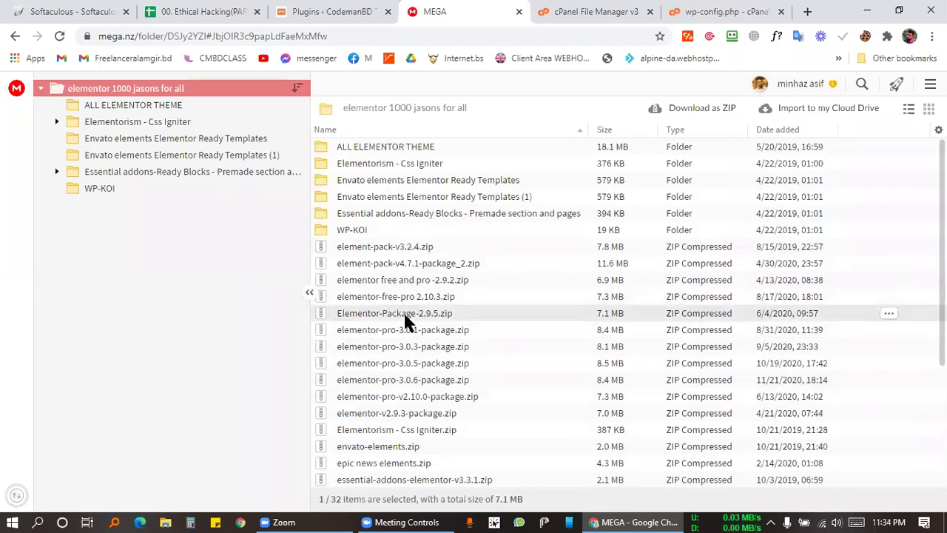
pyautogui.click(430, 279)
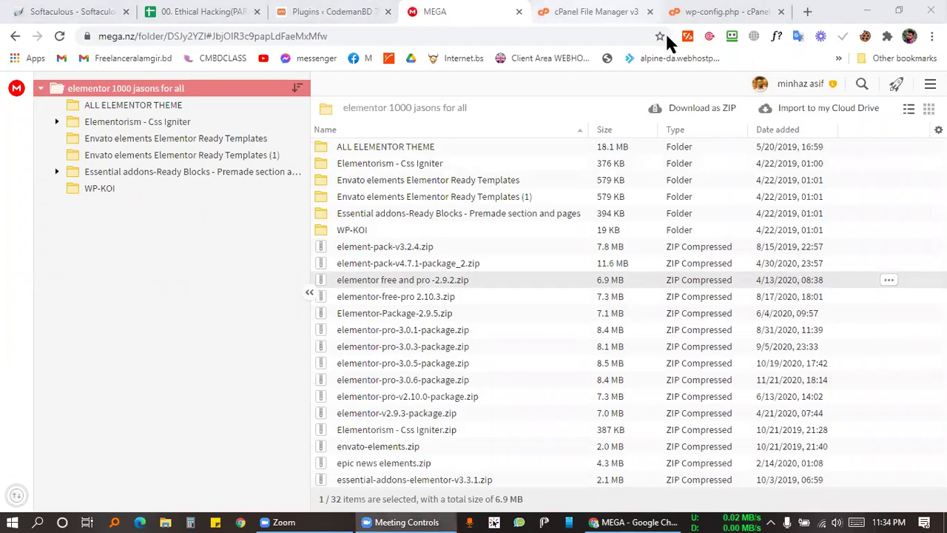
pyautogui.hotkey('ctrl', 't')
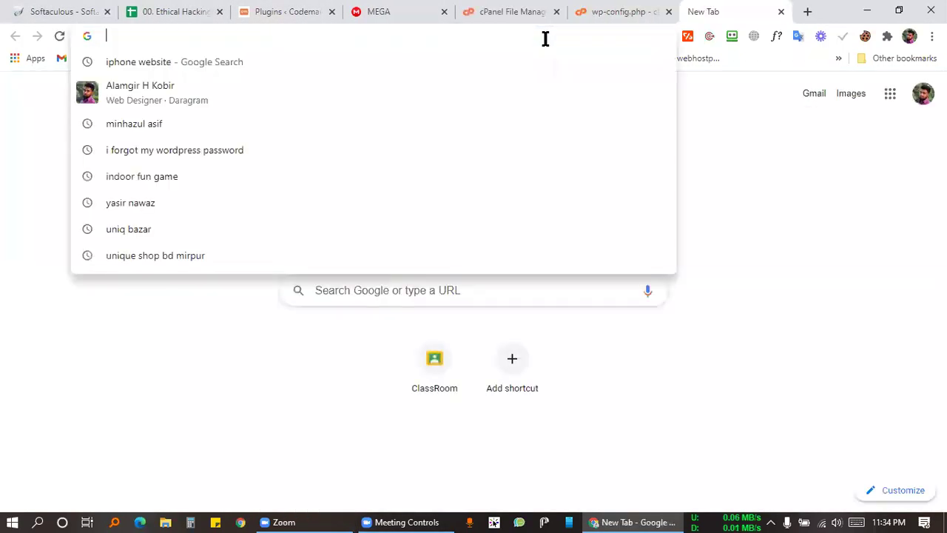
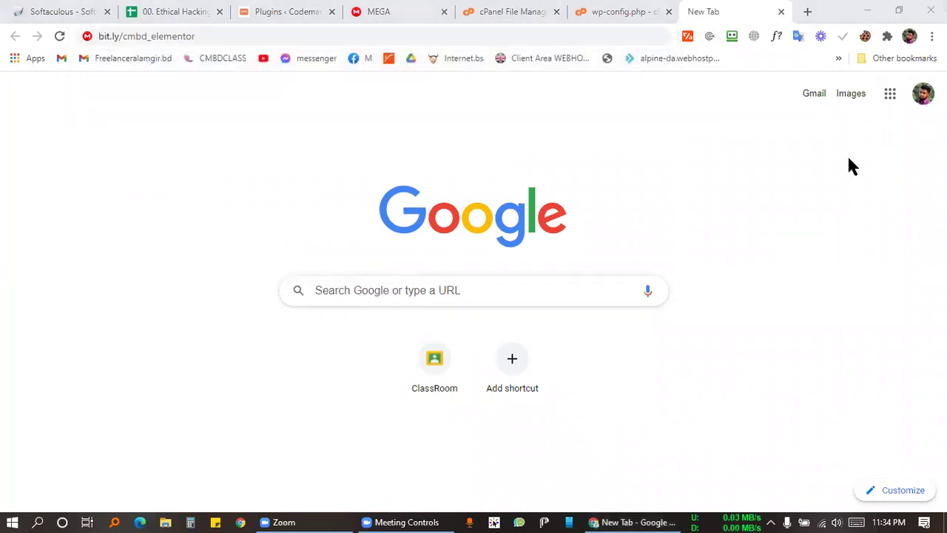
# Locate elementor-pro-3.0.1-package.zip in the MEGA folder and view its options without downloading.
pyautogui.click(395, 11)
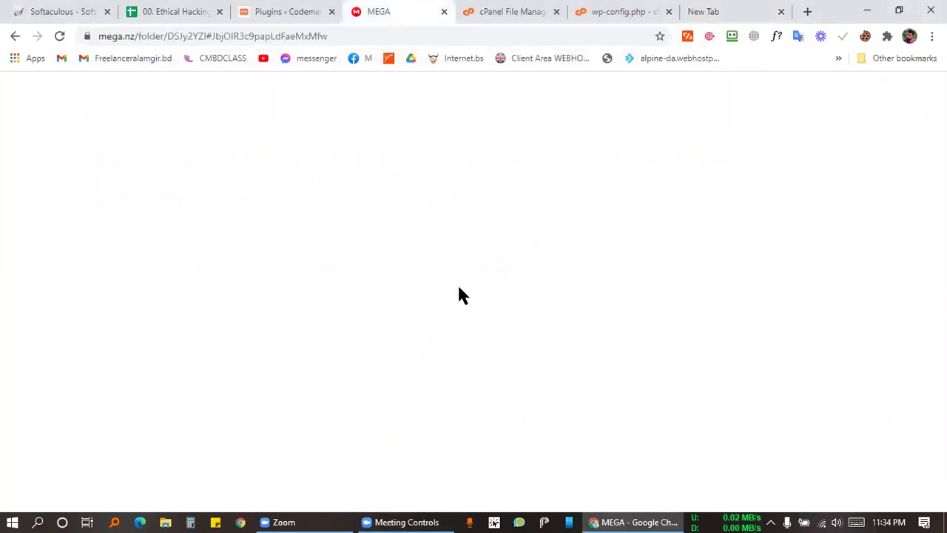
pyautogui.scroll(-3, 413, 273)
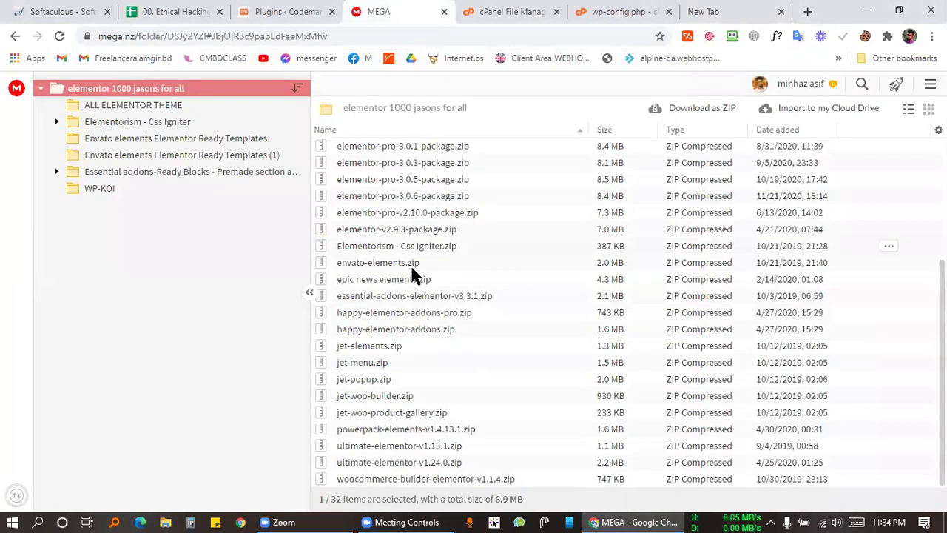
pyautogui.scroll(3, 412, 275)
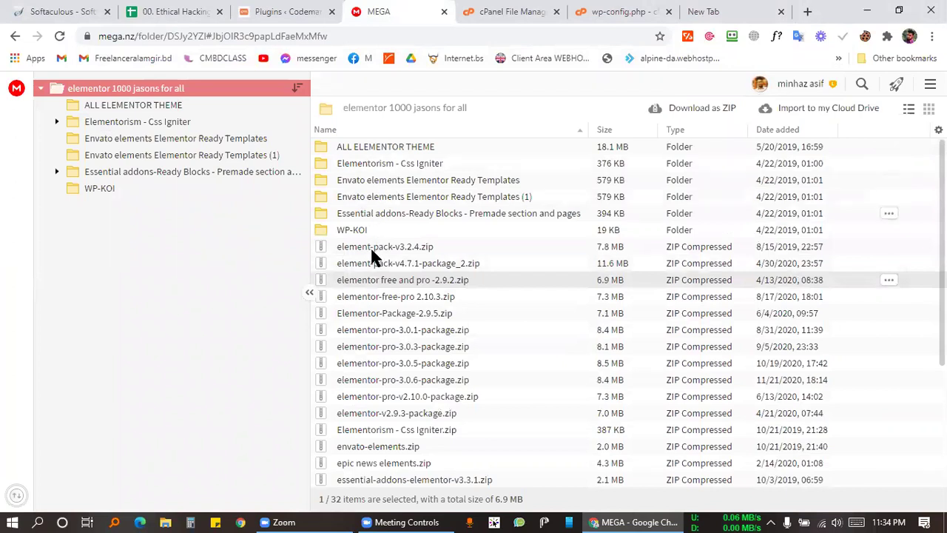
pyautogui.scroll(-3, 373, 296)
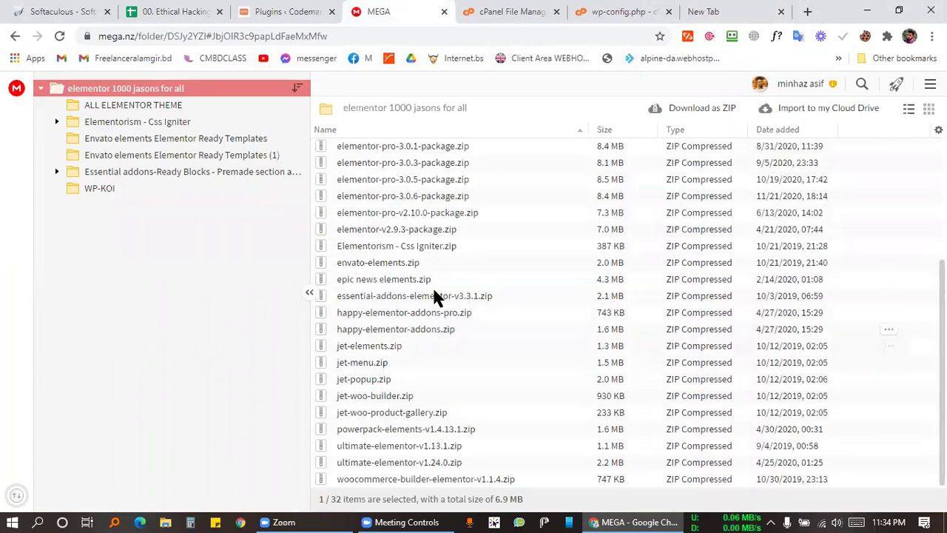
pyautogui.scroll(3, 421, 289)
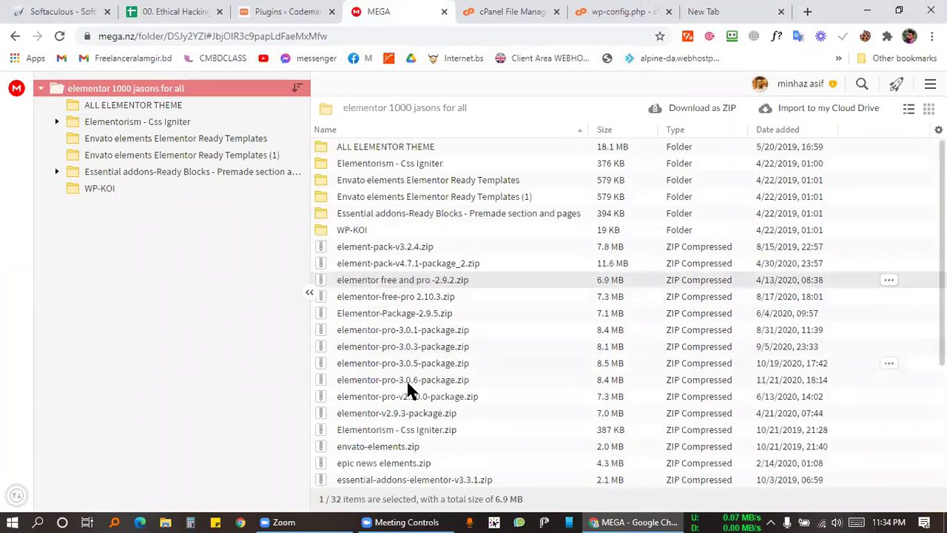
pyautogui.click(411, 332)
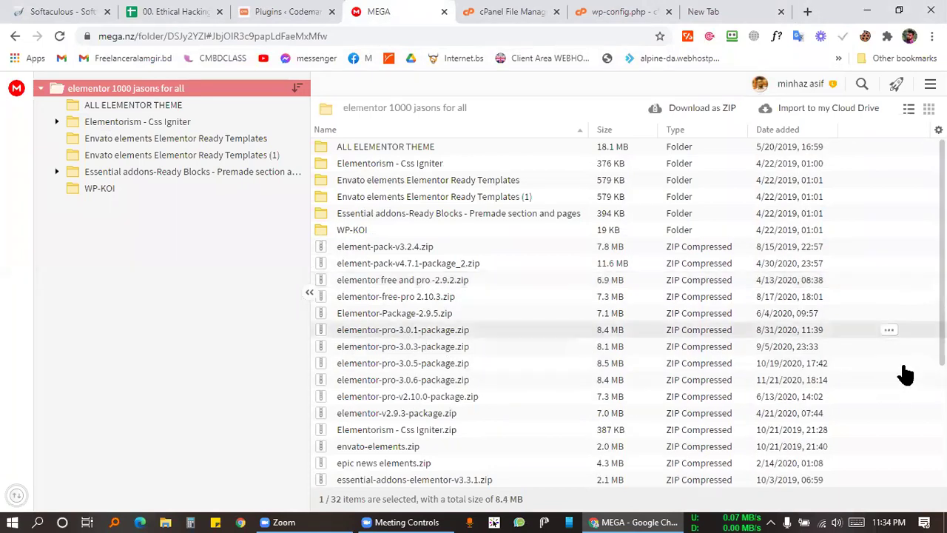
pyautogui.click(888, 331)
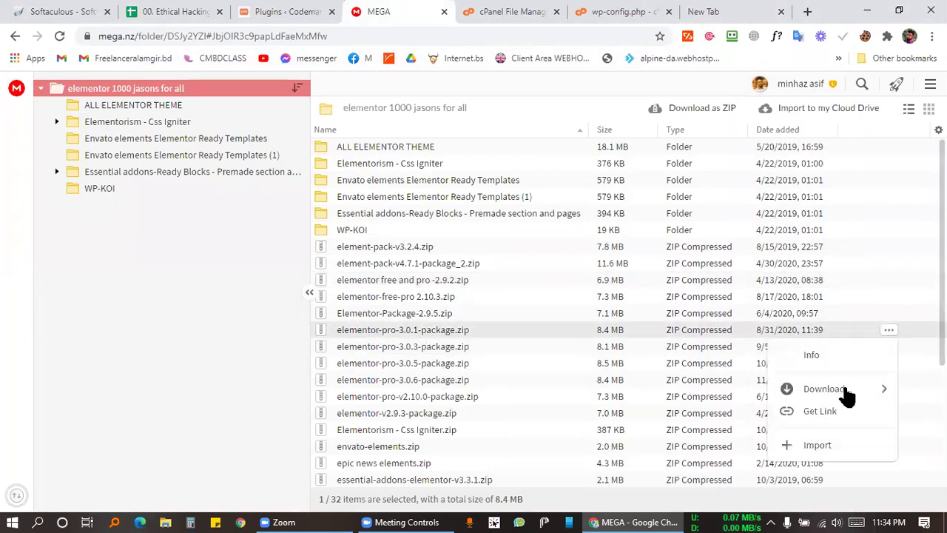
pyautogui.moveTo(843, 390)
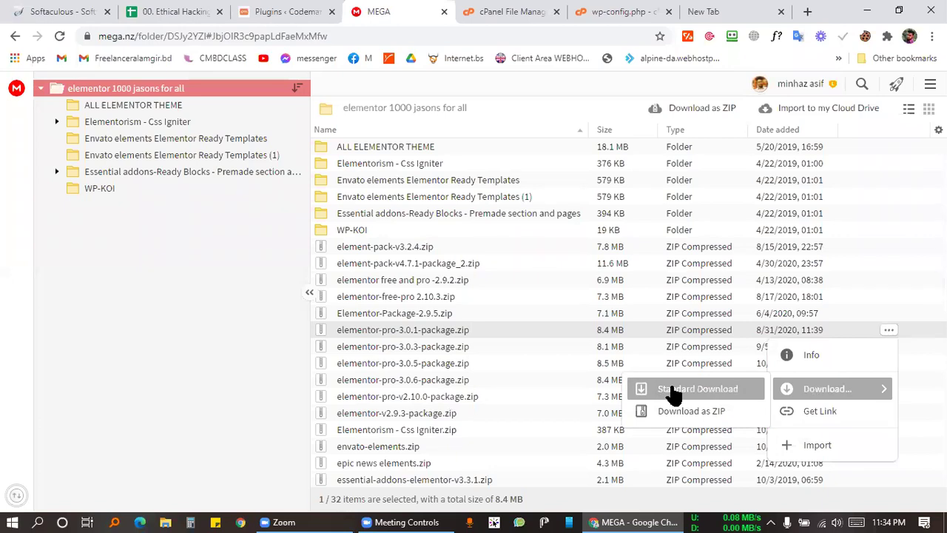
pyautogui.click(185, 337)
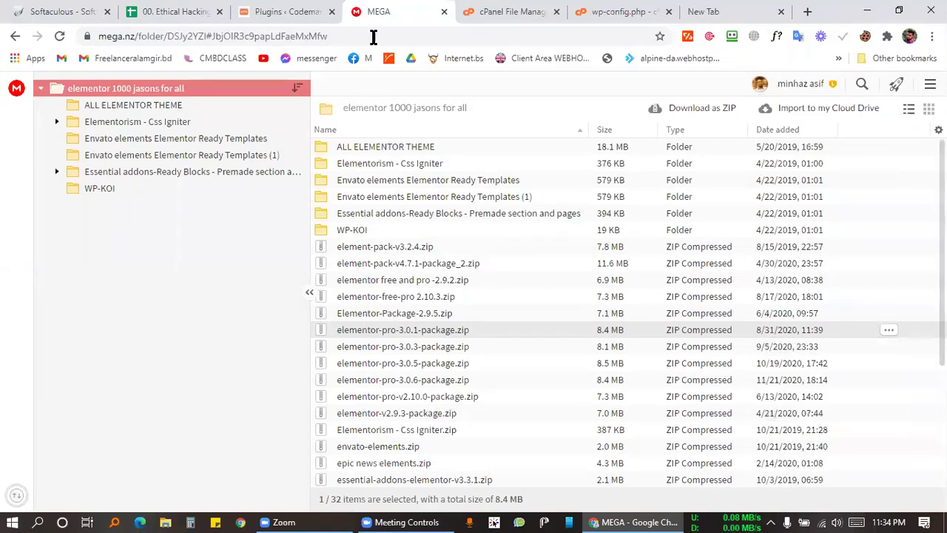
pyautogui.click(286, 11)
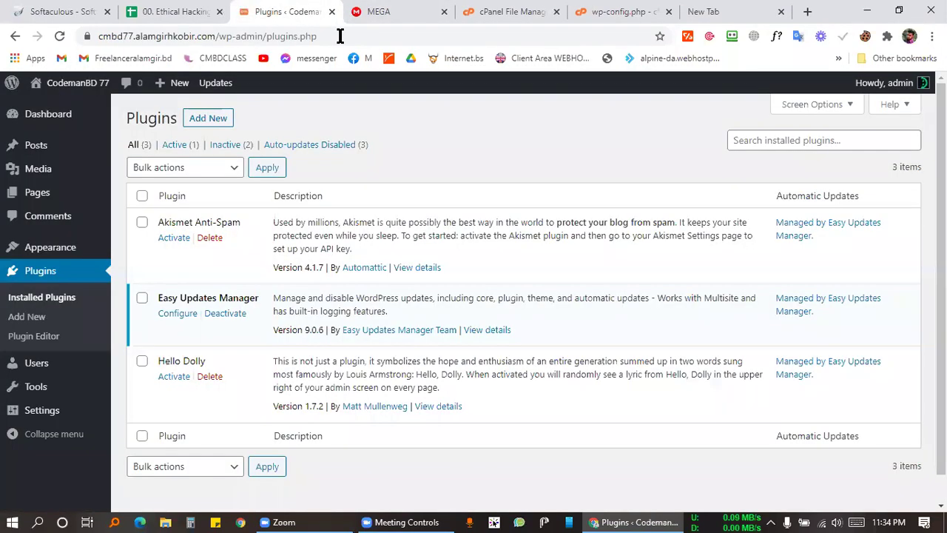
# Open the Upload Plugin form under Add New, cancel the file picker, and go back to MEGA.
pyautogui.click(205, 121)
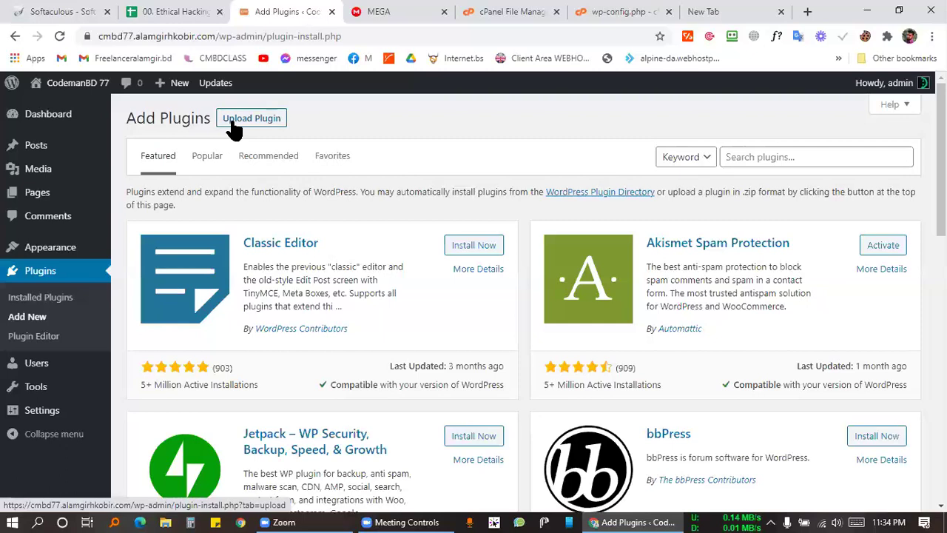
pyautogui.click(231, 123)
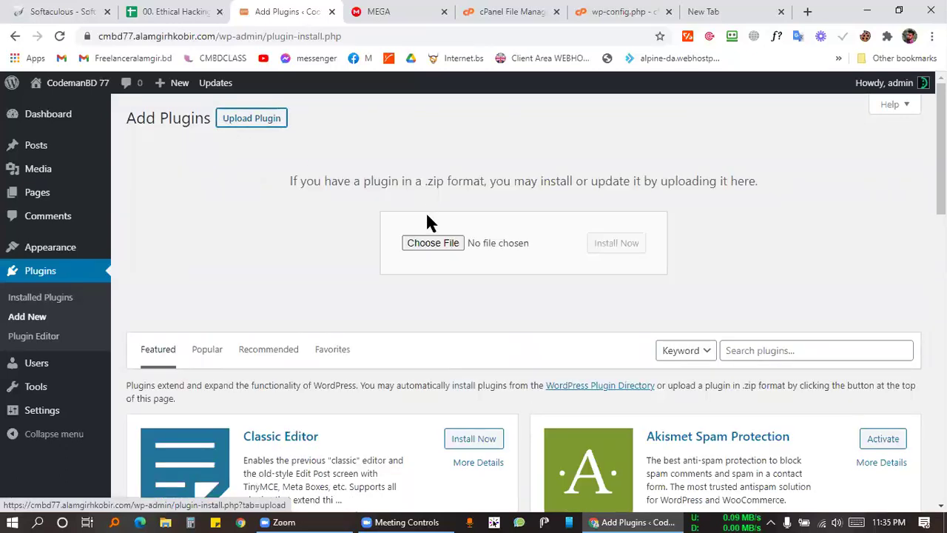
pyautogui.click(426, 244)
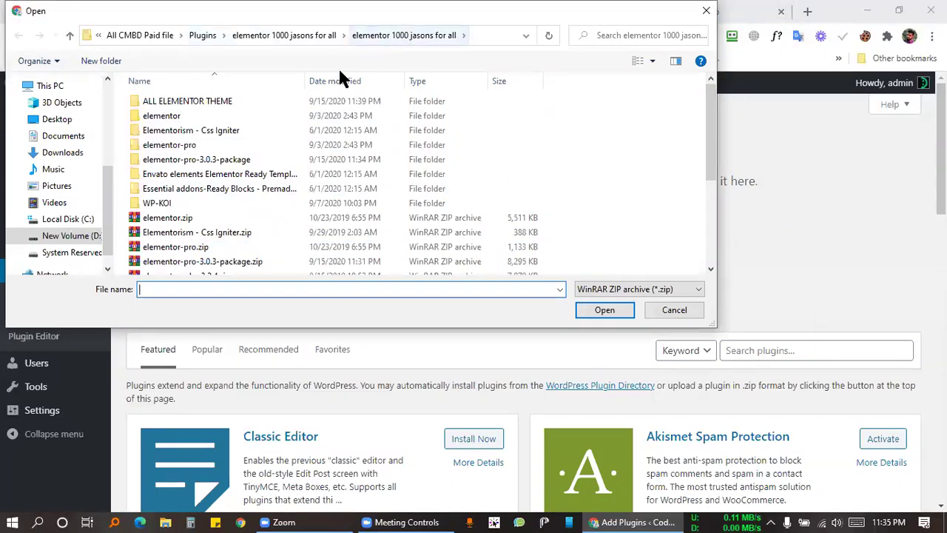
pyautogui.scroll(-4, 210, 232)
pyautogui.scroll(4, 210, 233)
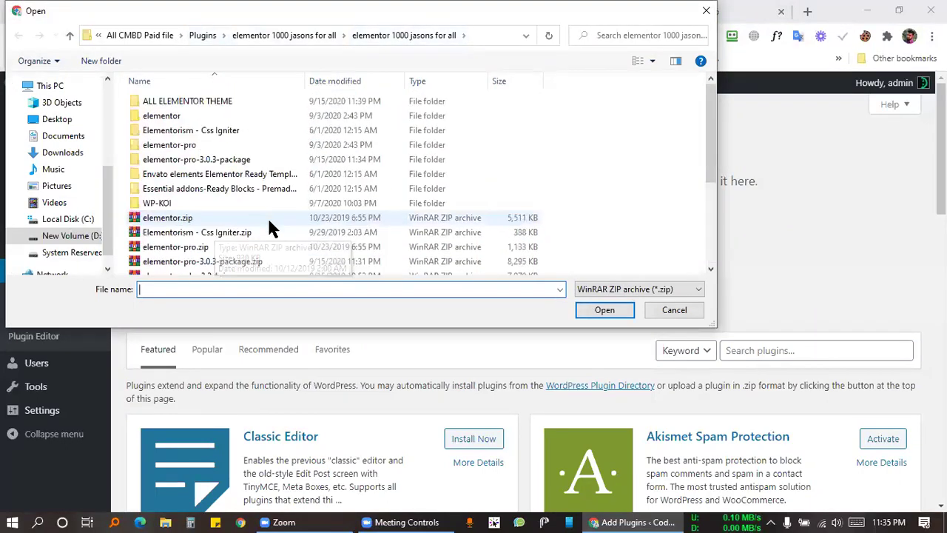
pyautogui.click(706, 10)
pyautogui.click(396, 10)
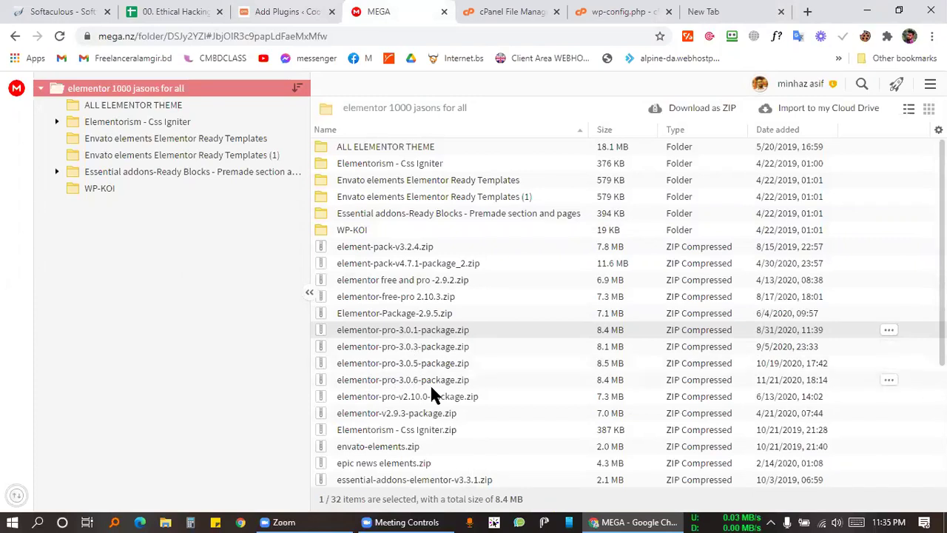
# Start a Standard Download of elementor-pro-3.0.1-package.zip (8.4 MB) and let it run to 81%.
pyautogui.click(889, 331)
pyautogui.moveTo(866, 390)
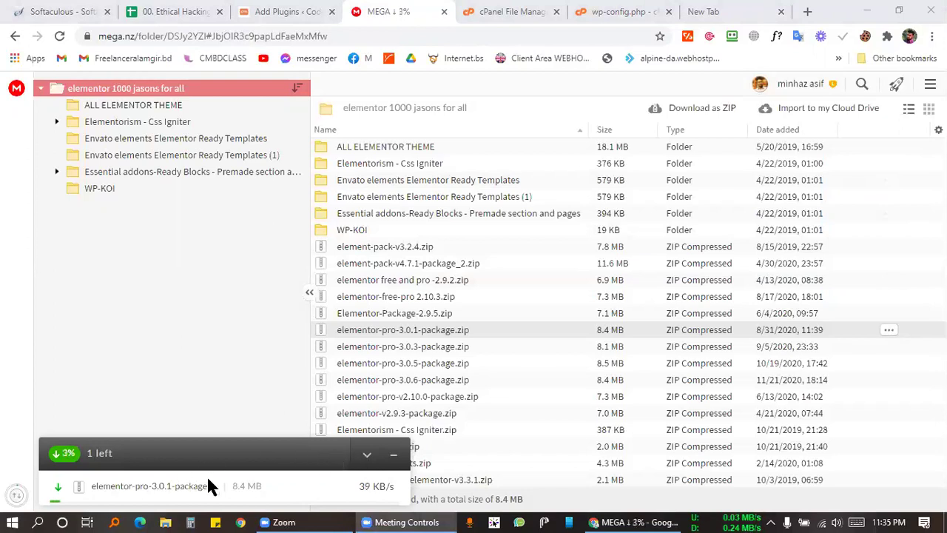
pyautogui.click(888, 331)
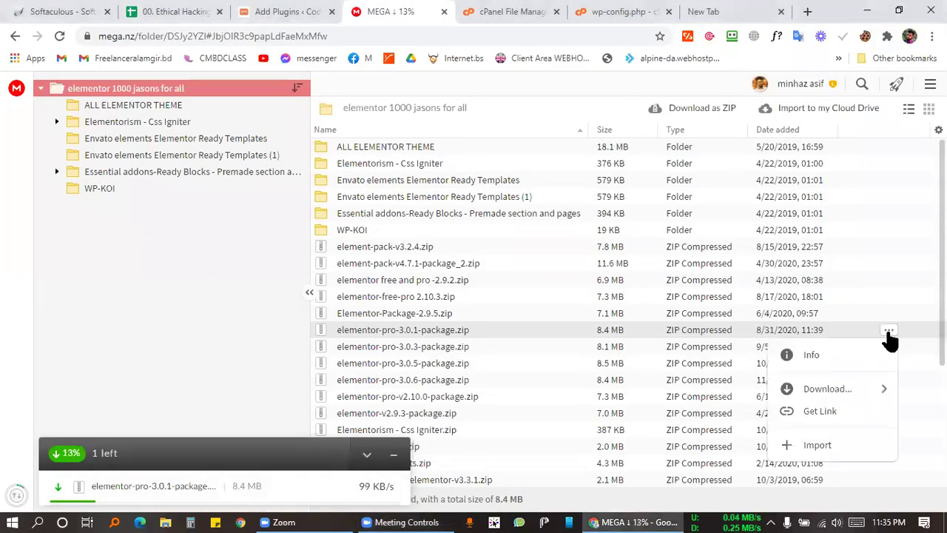
pyautogui.click(683, 343)
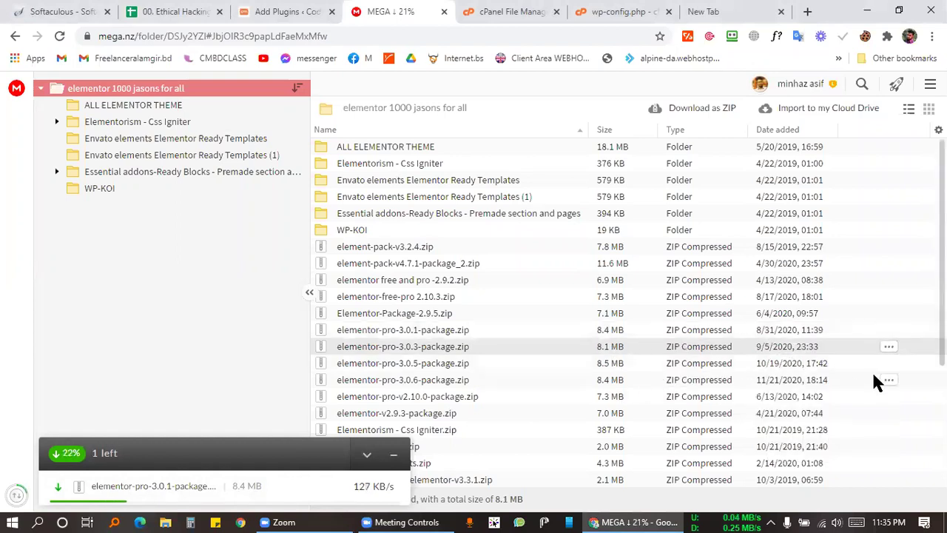
pyautogui.click(887, 381)
pyautogui.moveTo(860, 301)
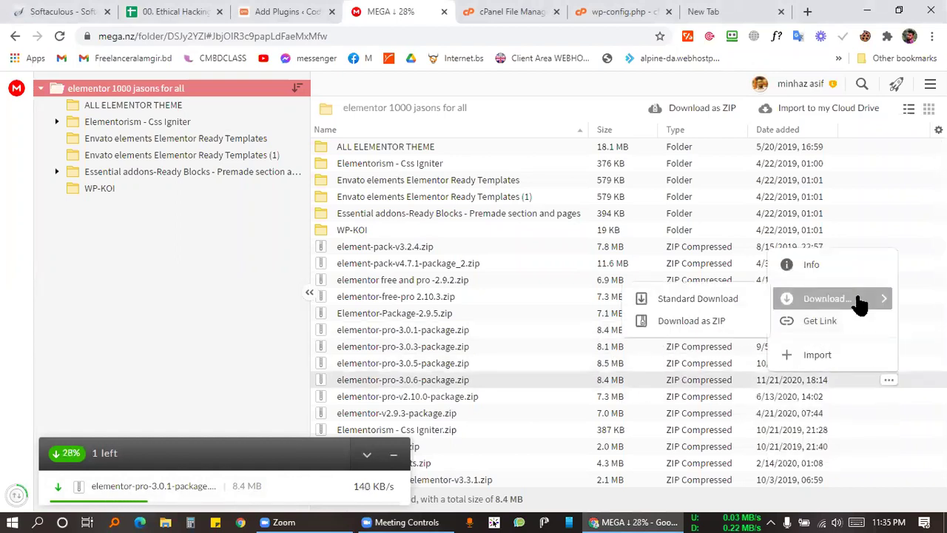
pyautogui.click(91, 307)
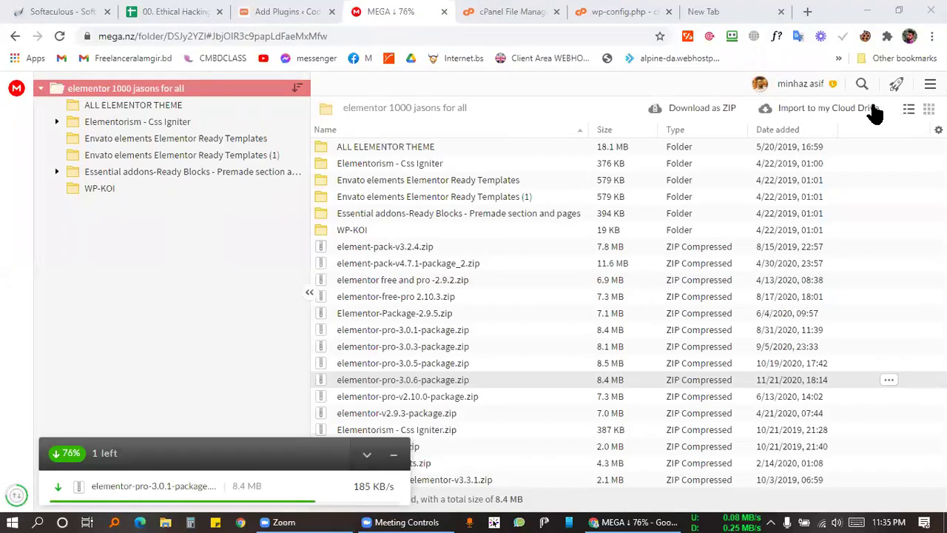
# Search Google for 'browsec for chrome' and copy the first result's link address.
pyautogui.rightClick(752, 37)
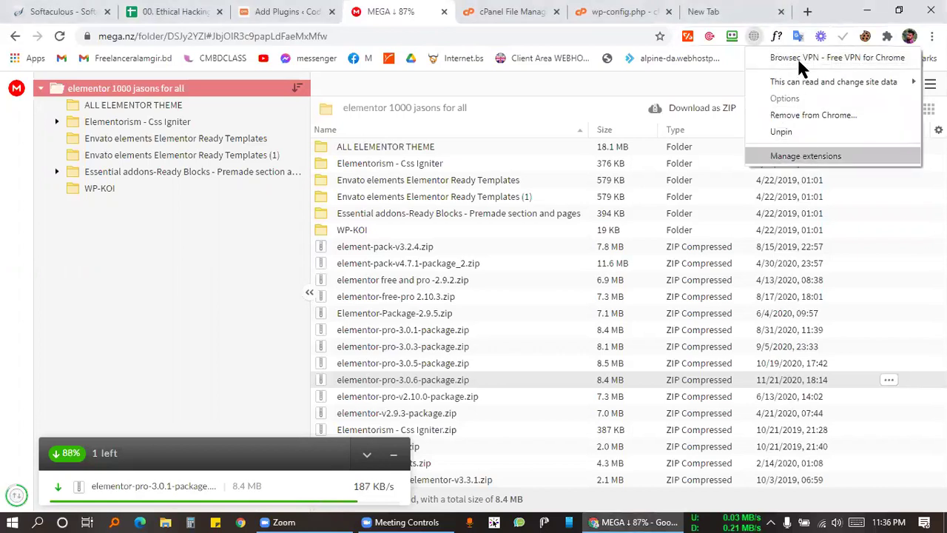
pyautogui.click(797, 57)
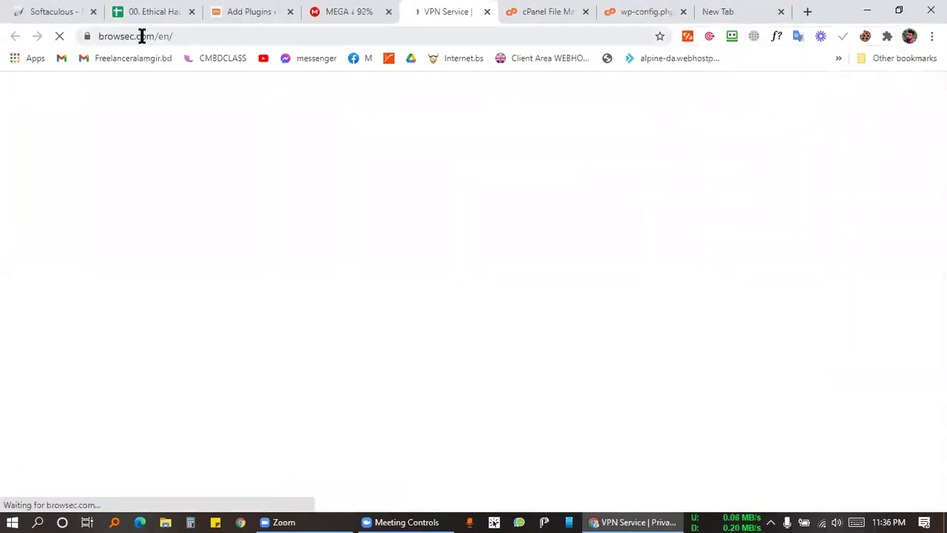
pyautogui.moveTo(134, 37); pyautogui.dragTo(213, 28)
pyautogui.press('BackSpace')
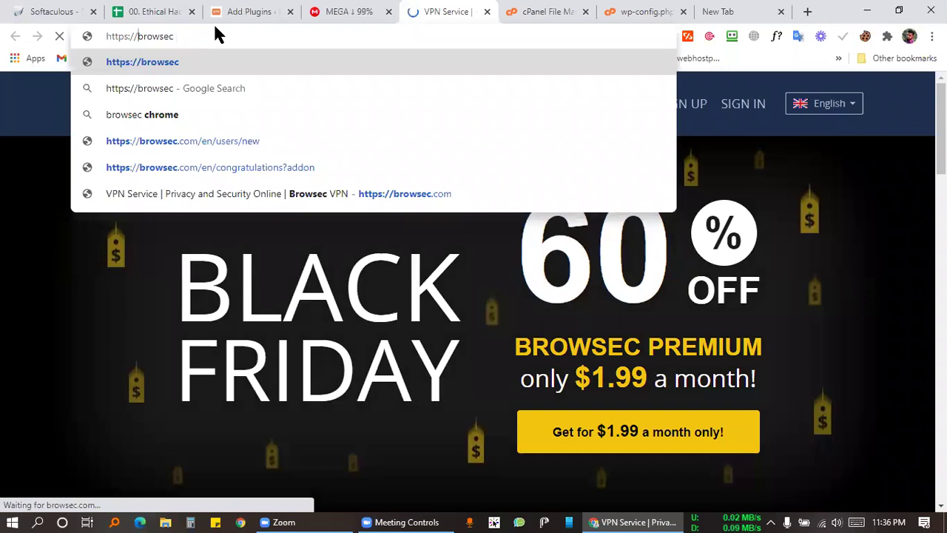
pyautogui.press('BackSpace')
pyautogui.press('BackSpace')
pyautogui.press('BackSpace')
pyautogui.press('BackSpace')
pyautogui.press('BackSpace')
pyautogui.press('BackSpace')
pyautogui.press('BackSpace')
pyautogui.press('BackSpace')
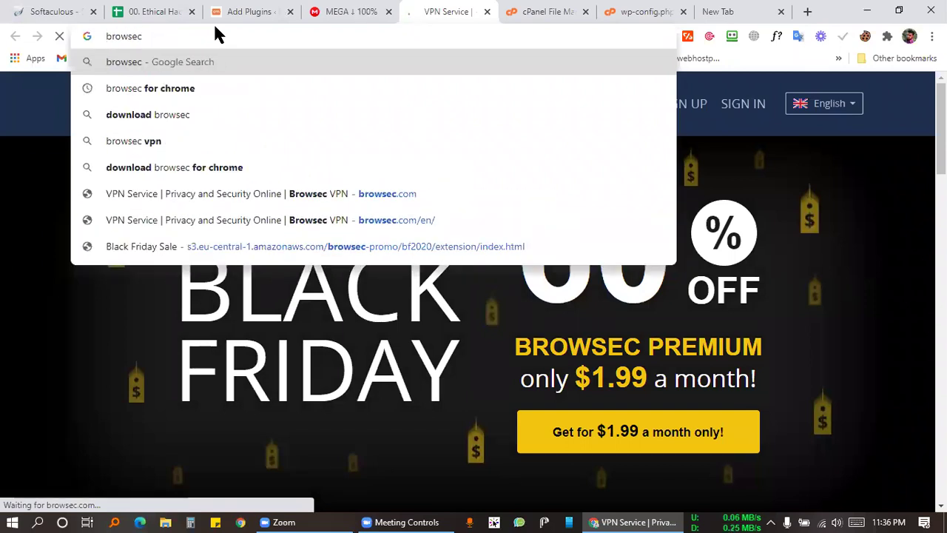
pyautogui.press('Down')
pyautogui.press('Return')
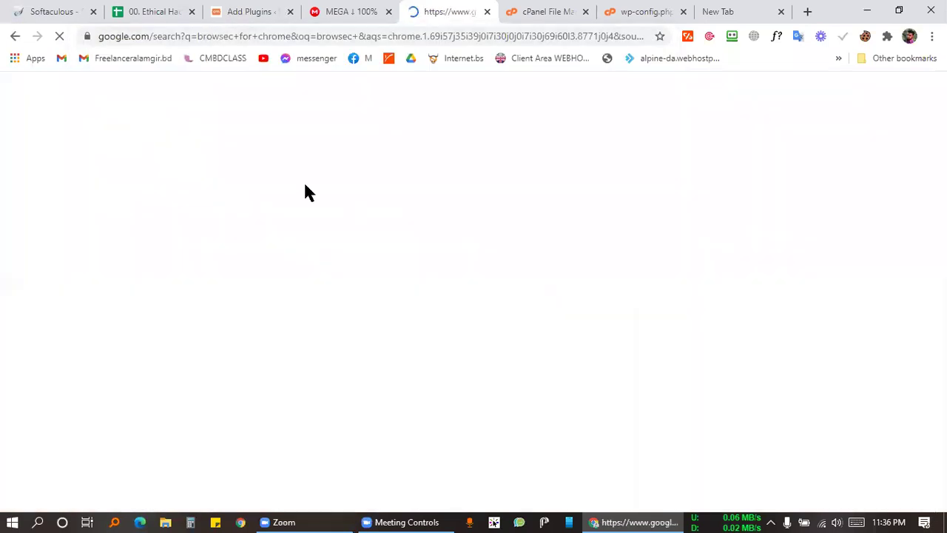
pyautogui.rightClick(249, 216)
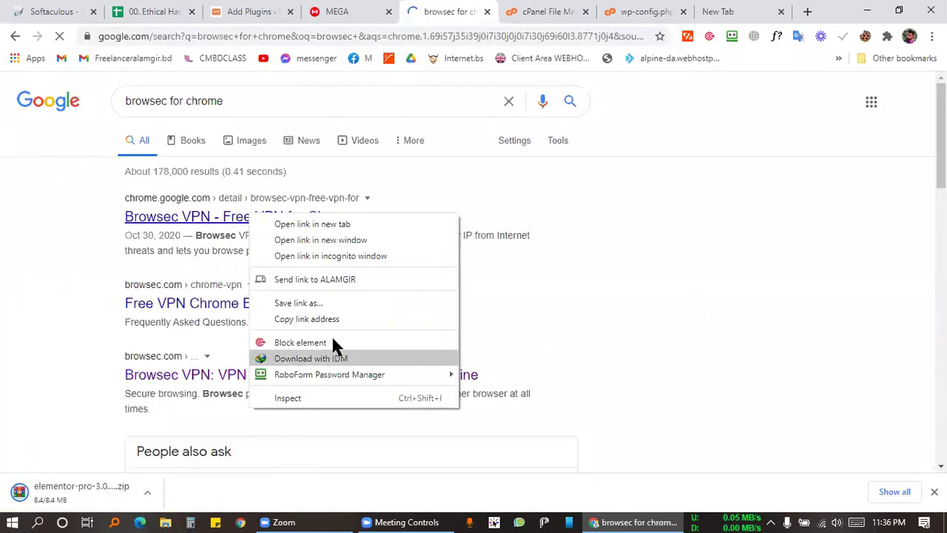
pyautogui.click(328, 319)
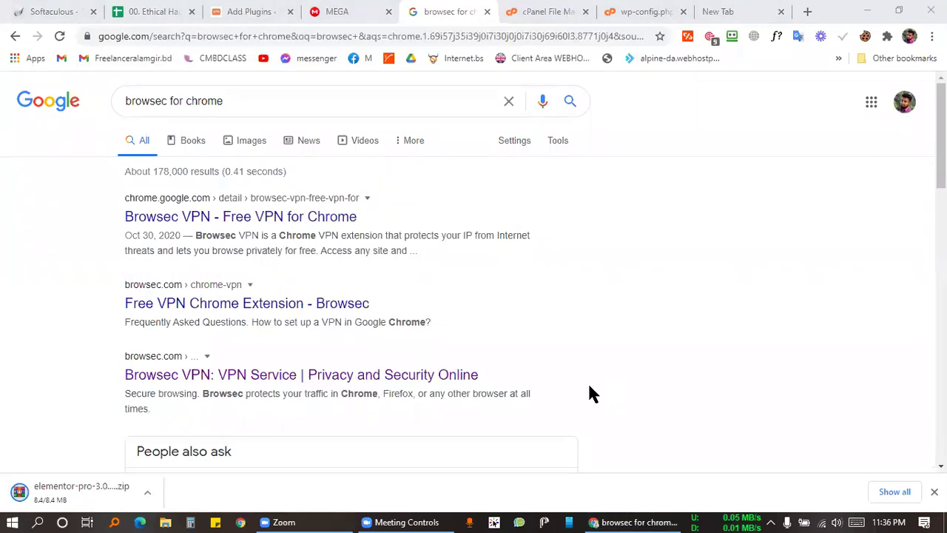
# Turn Browsec VPN on with United Kingdom as the location.
pyautogui.click(752, 36)
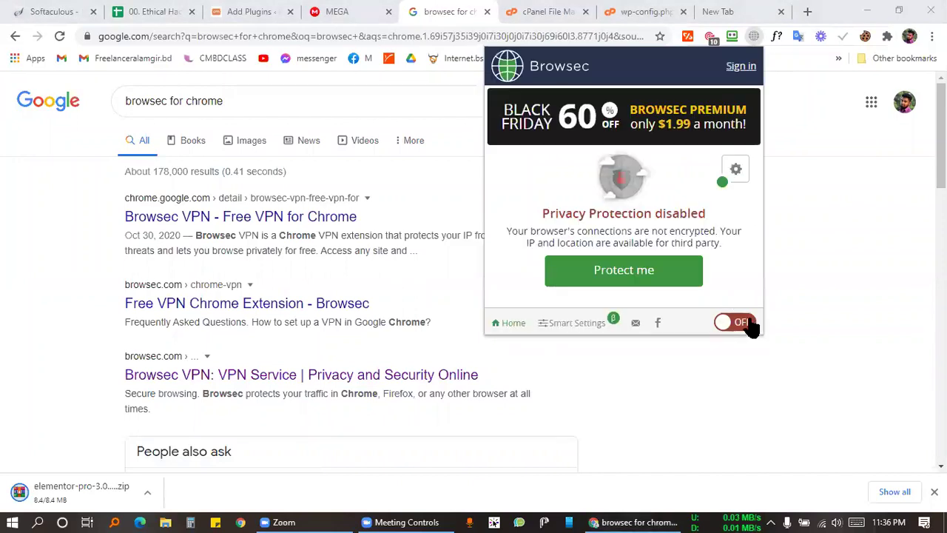
pyautogui.press('Escape')
pyautogui.click(753, 36)
pyautogui.click(734, 323)
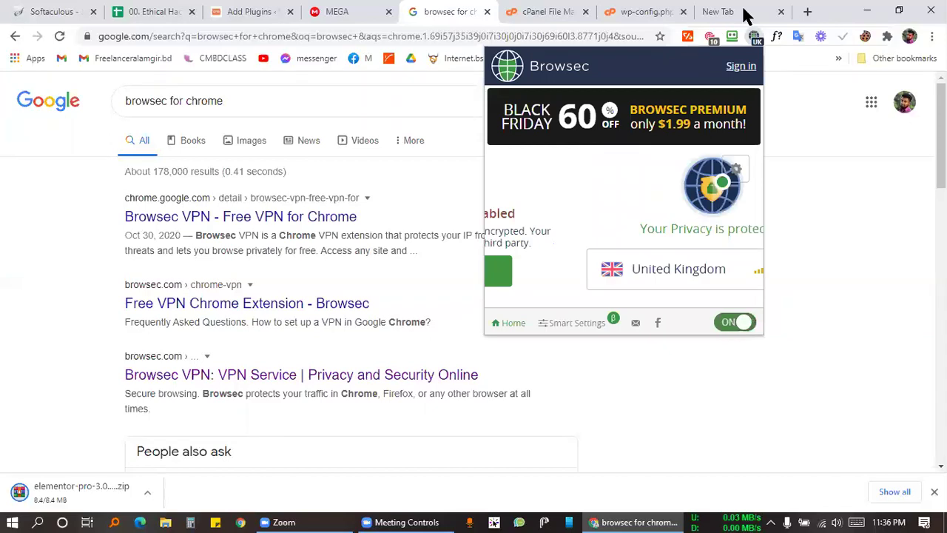
pyautogui.click(756, 41)
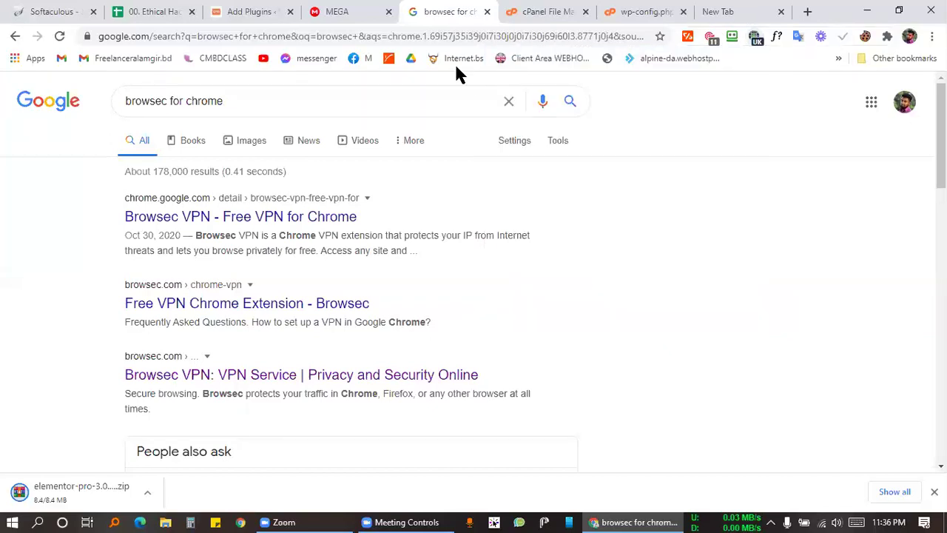
pyautogui.click(363, 10)
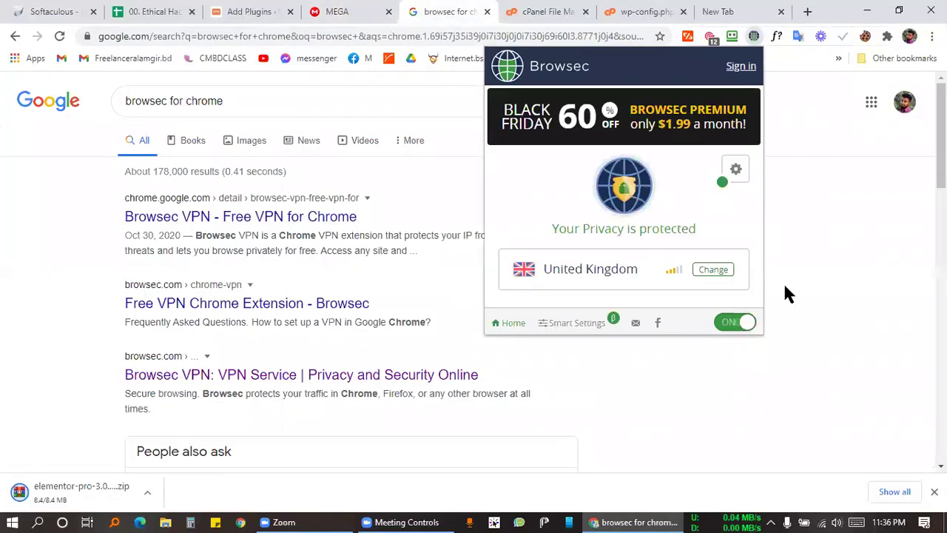
# Copy the MEGA folder link from the address bar.
pyautogui.click(787, 292)
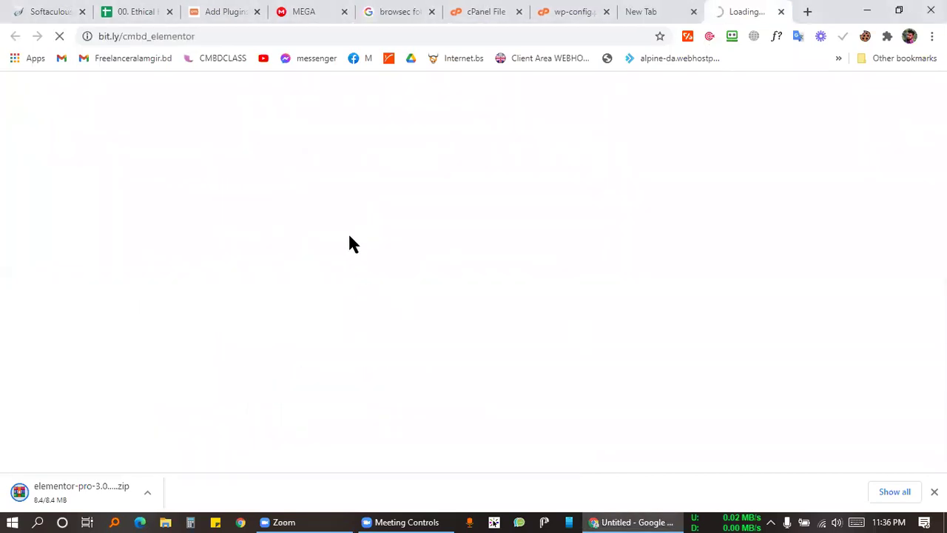
pyautogui.click(358, 42)
pyautogui.rightClick(289, 42)
pyautogui.click(317, 139)
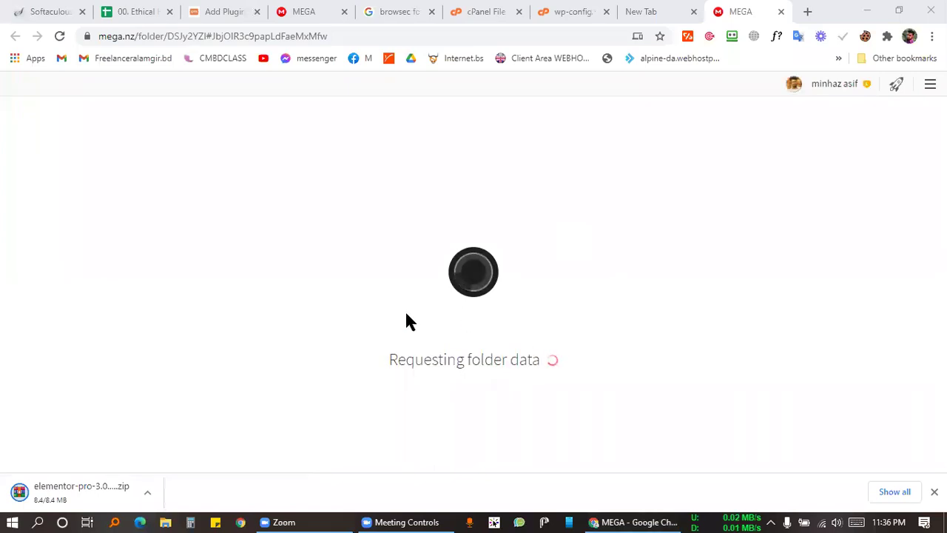
# Close the extra MEGA page, the blank new tab and the 'browsec for chrome' results.
pyautogui.click(781, 13)
pyautogui.click(779, 12)
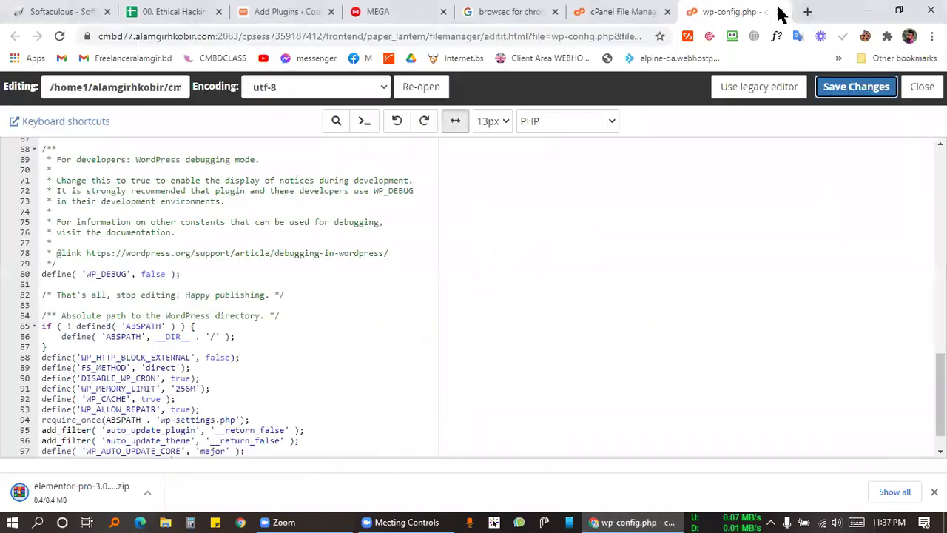
pyautogui.click(600, 11)
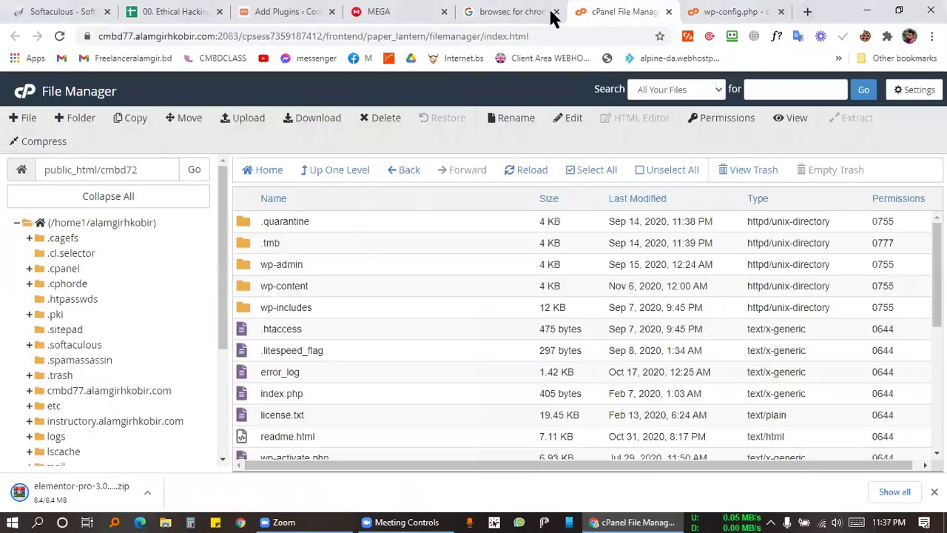
pyautogui.click(551, 13)
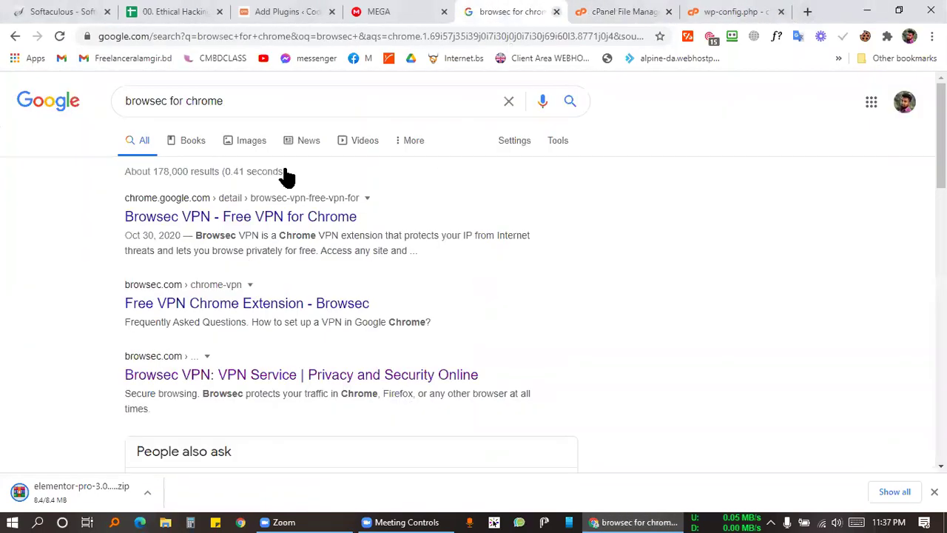
pyautogui.click(556, 12)
pyautogui.click(415, 11)
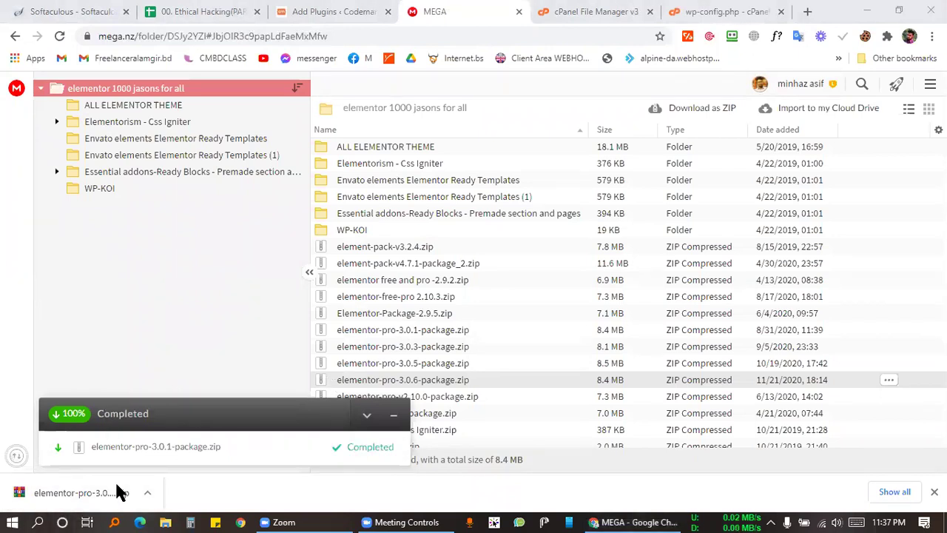
# Show the downloaded zip in the Downloads folder and preview its contents in WinRAR.
pyautogui.click(146, 493)
pyautogui.click(179, 447)
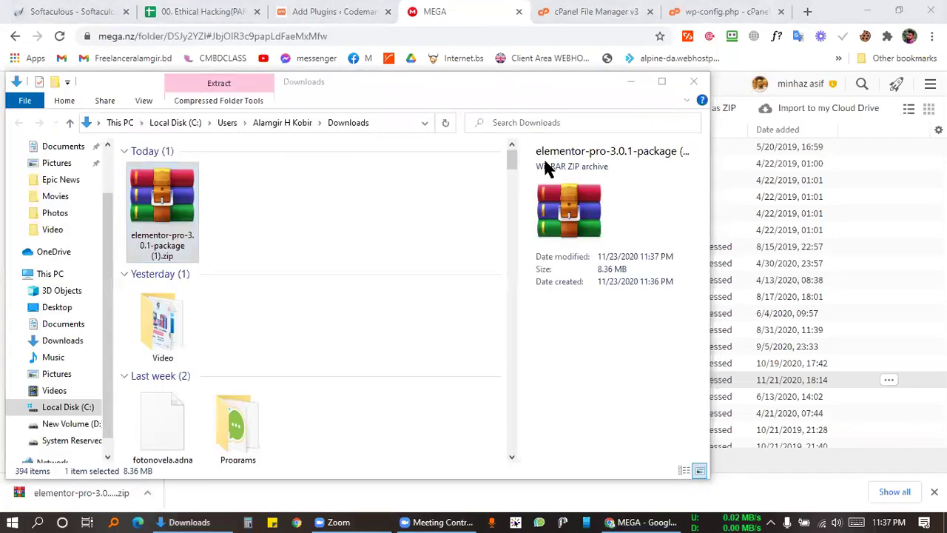
pyautogui.click(170, 209)
pyautogui.rightClick(170, 207)
pyautogui.click(293, 171)
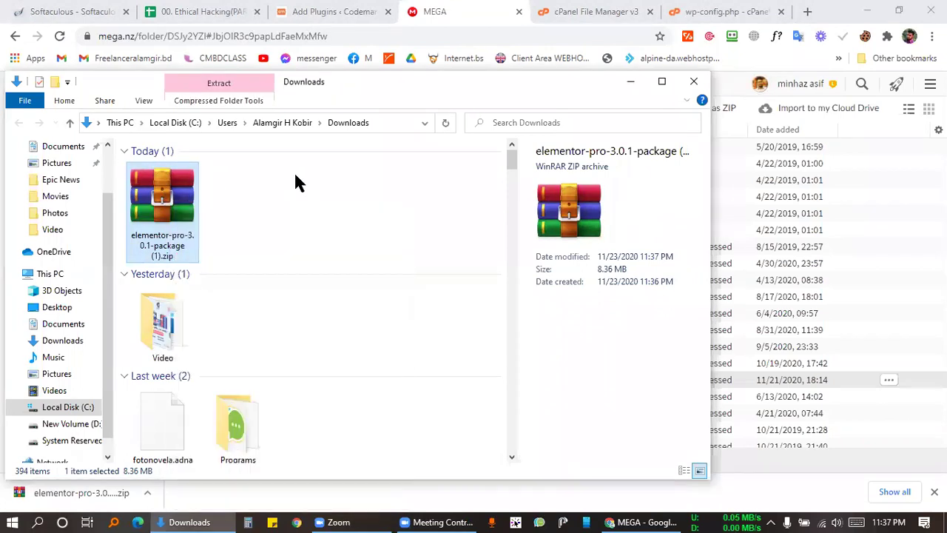
pyautogui.click(294, 171)
pyautogui.click(135, 210)
pyautogui.doubleClick(158, 216)
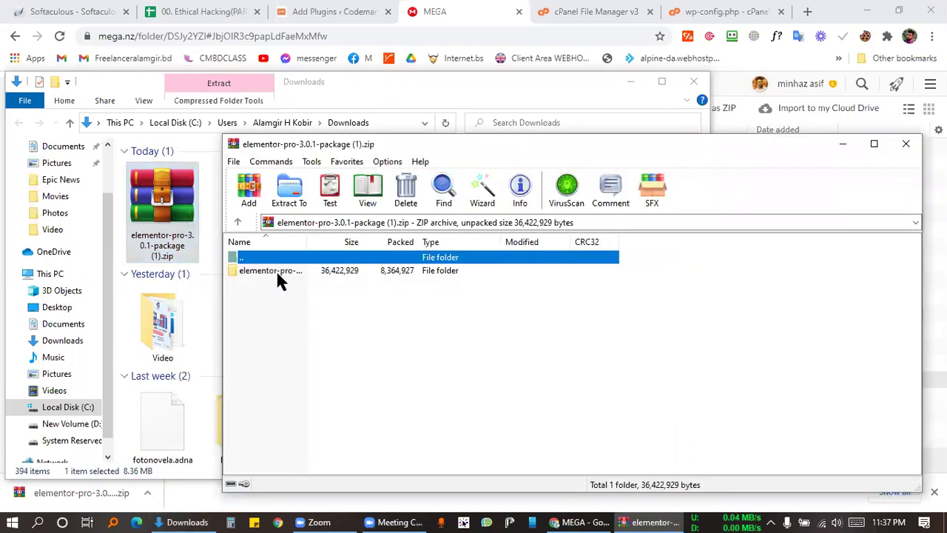
pyautogui.doubleClick(276, 270)
pyautogui.click(906, 143)
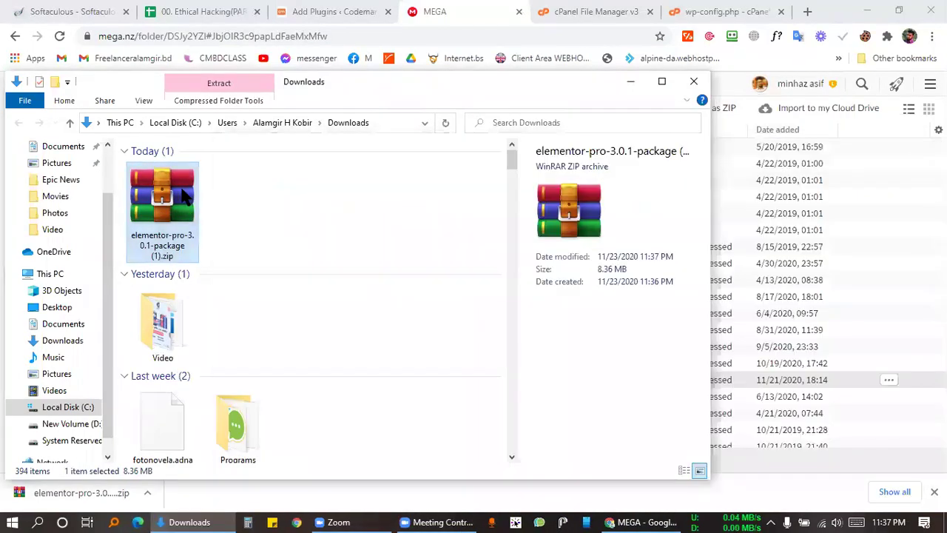
# Extract elementor-pro-3.0.1-package (1).zip here, creating the elementor-pro-3.0.1-package folder.
pyautogui.rightClick(177, 190)
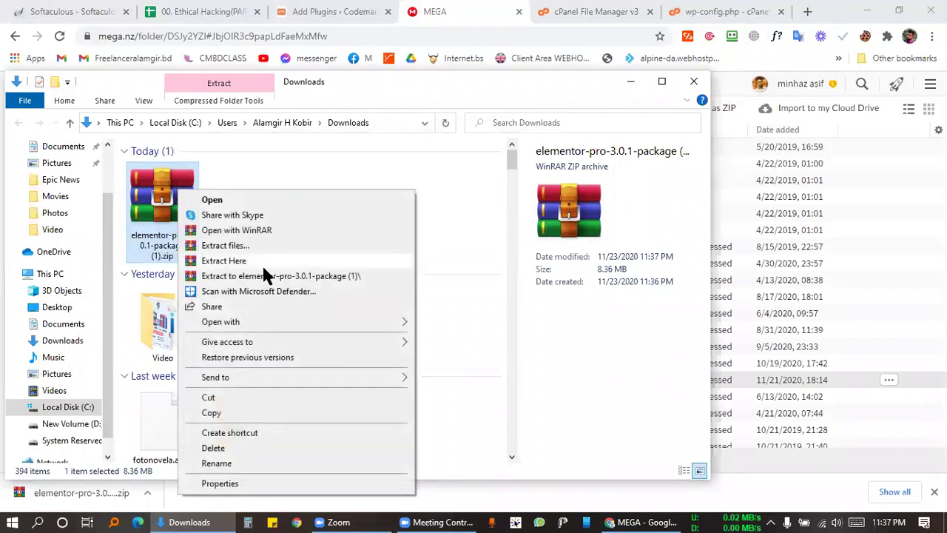
pyautogui.click(263, 268)
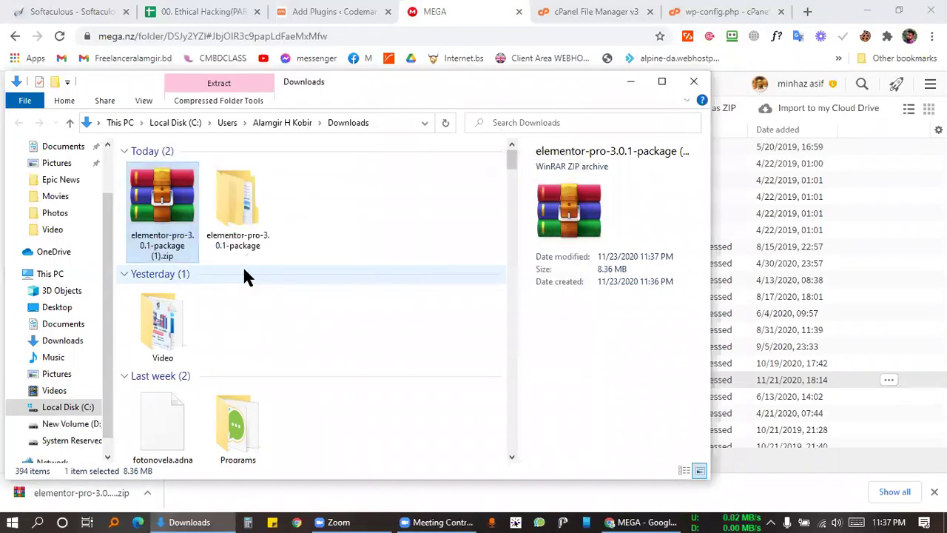
pyautogui.click(226, 213)
pyautogui.click(162, 200)
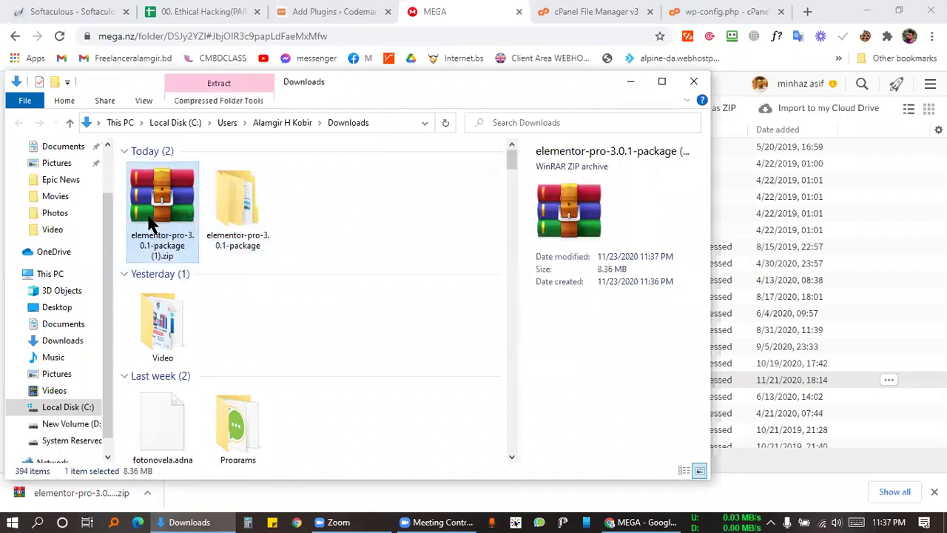
# Open the extracted package folder and compare elementor.zip with elementor-pro.zip.
pyautogui.doubleClick(241, 202)
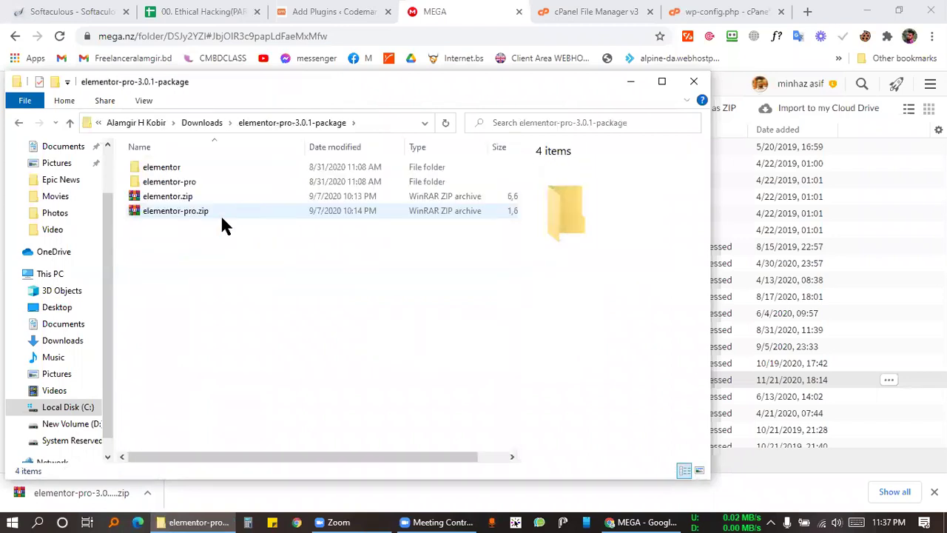
pyautogui.click(159, 204)
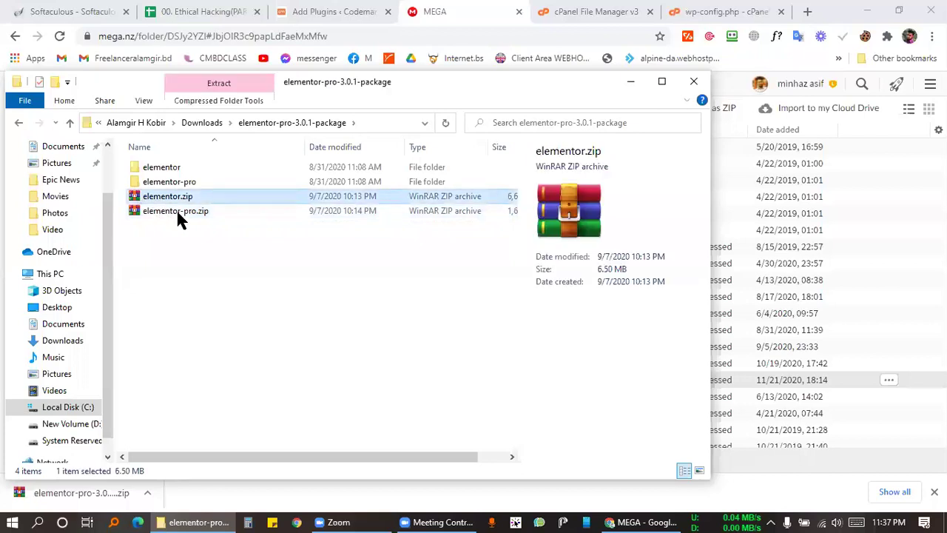
pyautogui.click(176, 215)
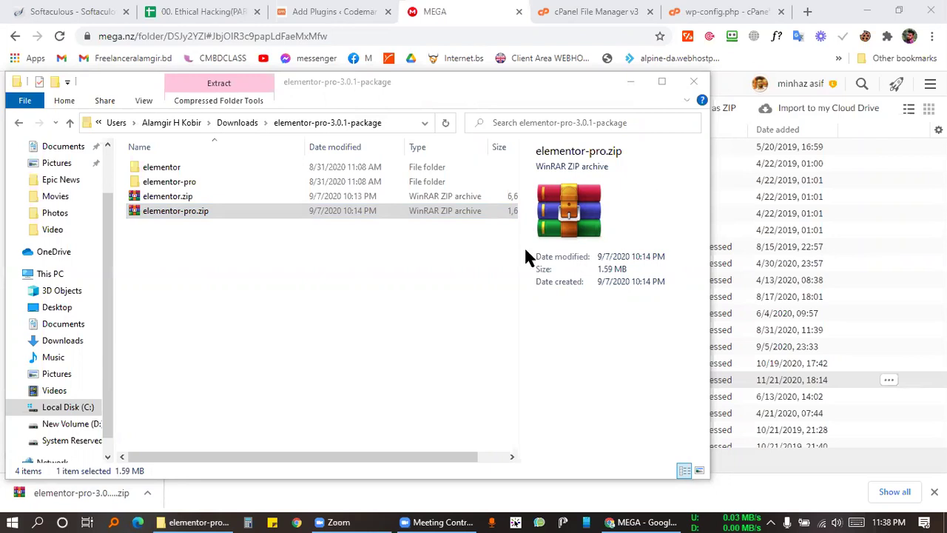
pyautogui.click(161, 198)
pyautogui.click(183, 211)
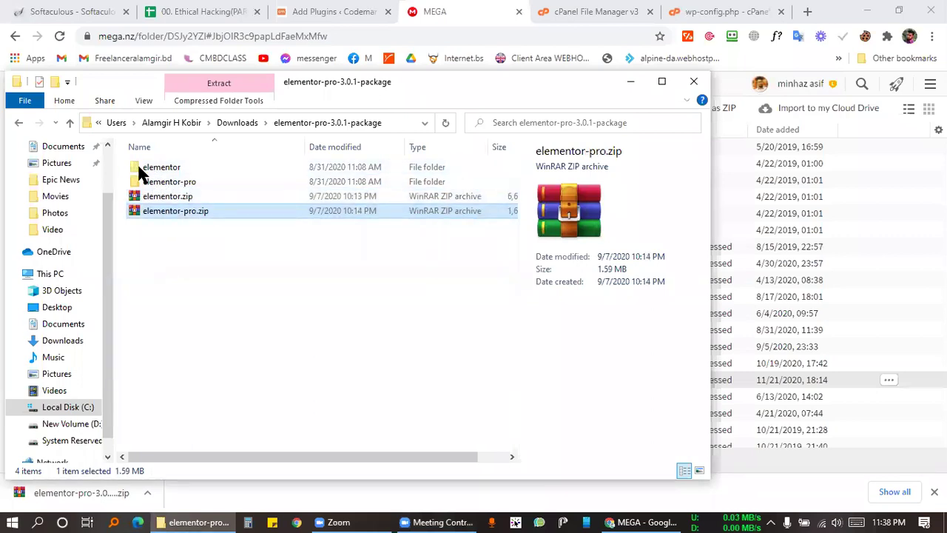
pyautogui.click(160, 198)
pyautogui.click(164, 211)
pyautogui.click(169, 199)
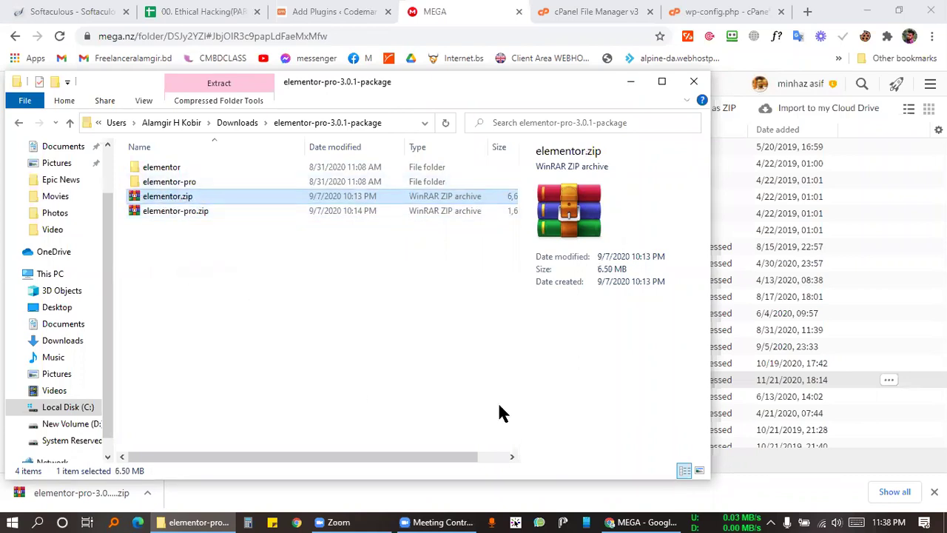
# Inspect elementor.zip down to its elementor folder and elementor.php, then close it.
pyautogui.doubleClick(196, 199)
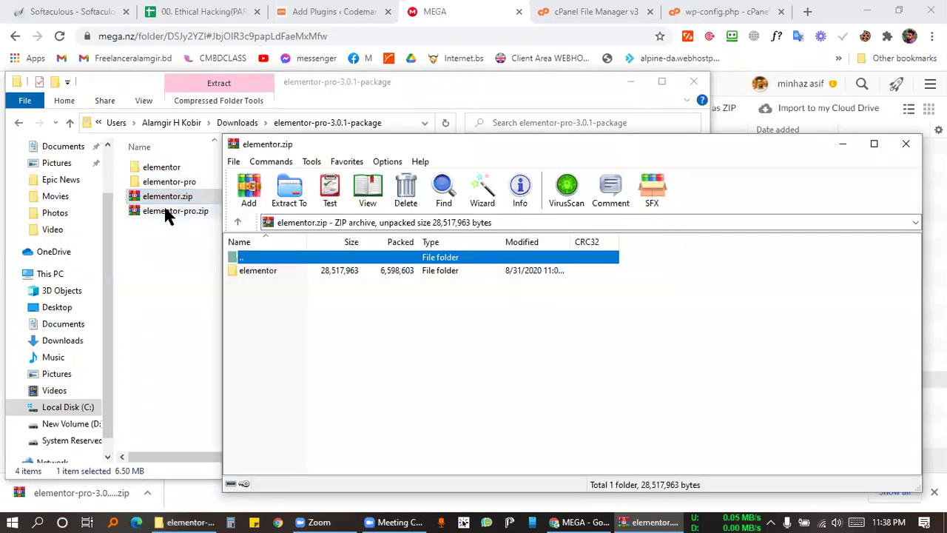
pyautogui.doubleClick(258, 270)
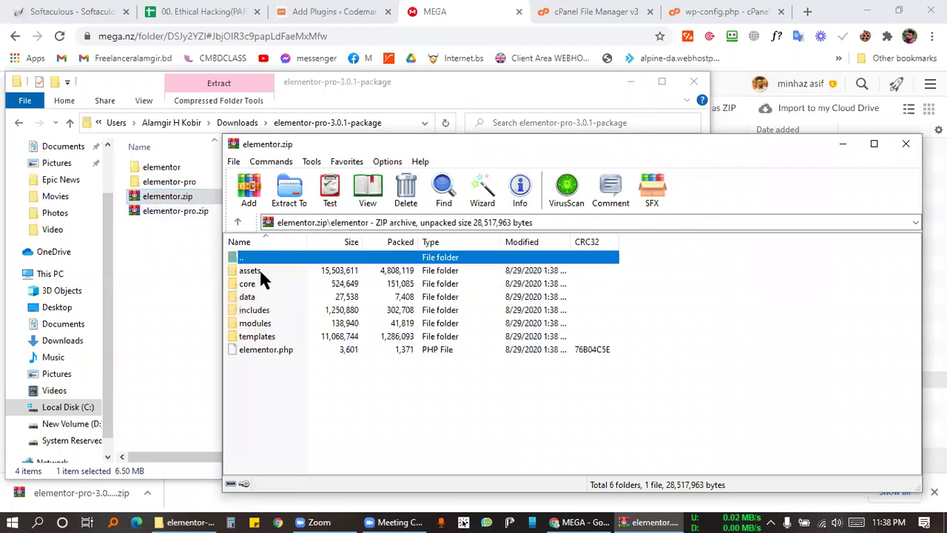
pyautogui.click(283, 354)
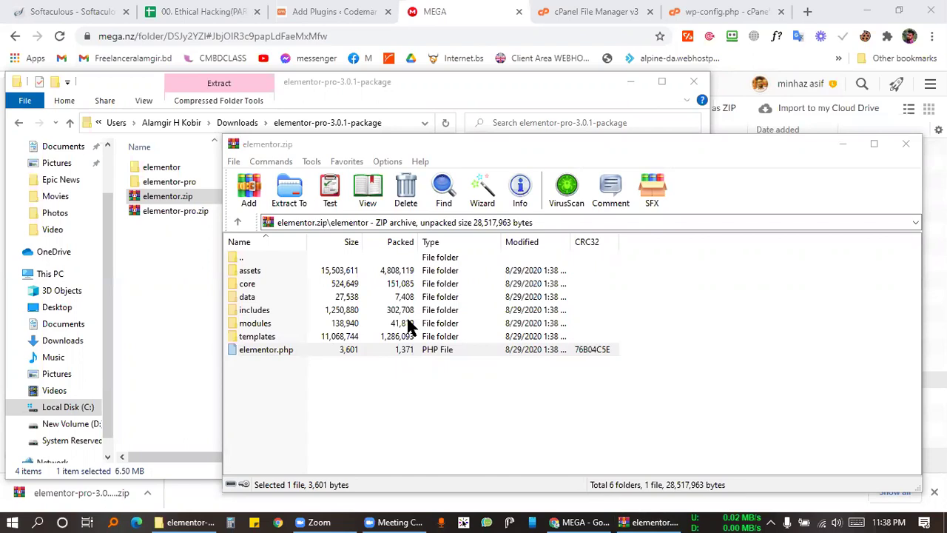
pyautogui.click(917, 145)
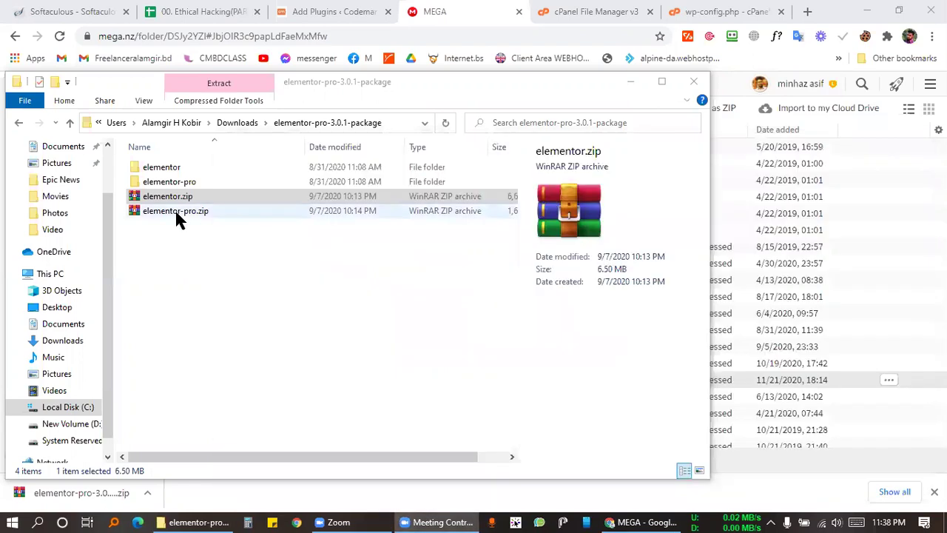
# Inspect elementor-pro.zip's elementor-pro folder and its plugin.php, then close the archive viewer.
pyautogui.click(167, 213)
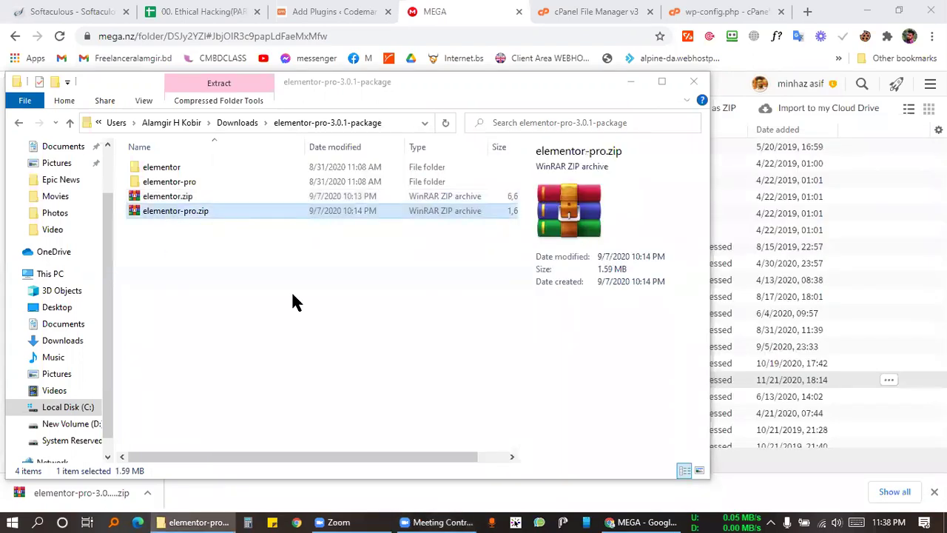
pyautogui.press('Return')
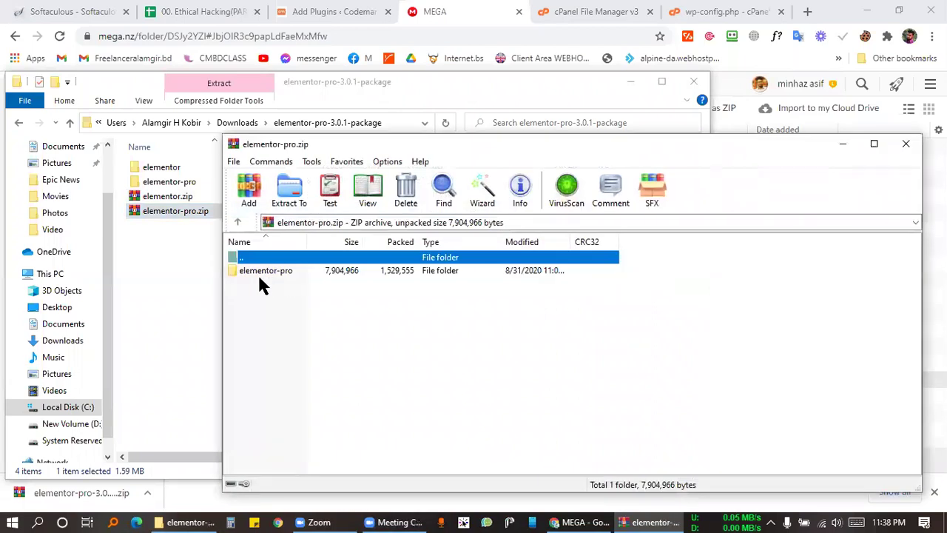
pyautogui.doubleClick(266, 271)
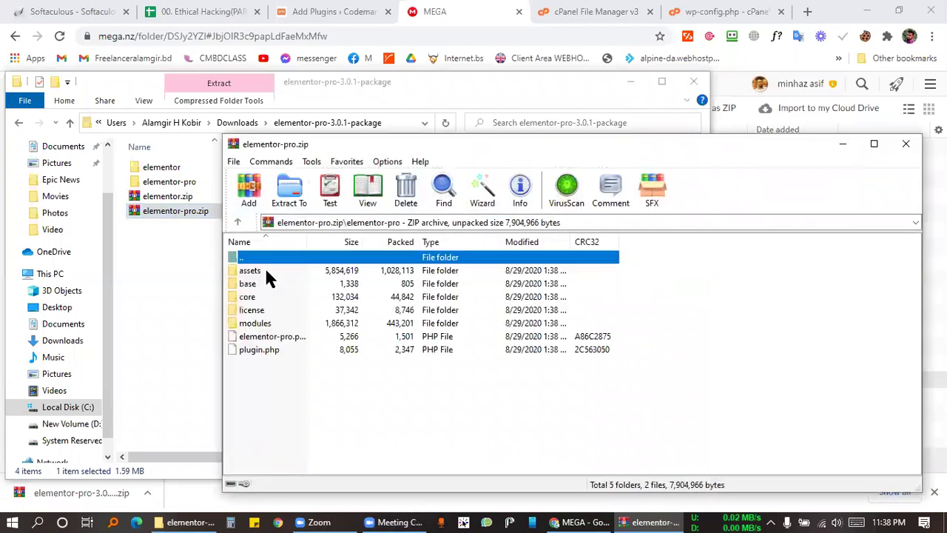
pyautogui.click(260, 351)
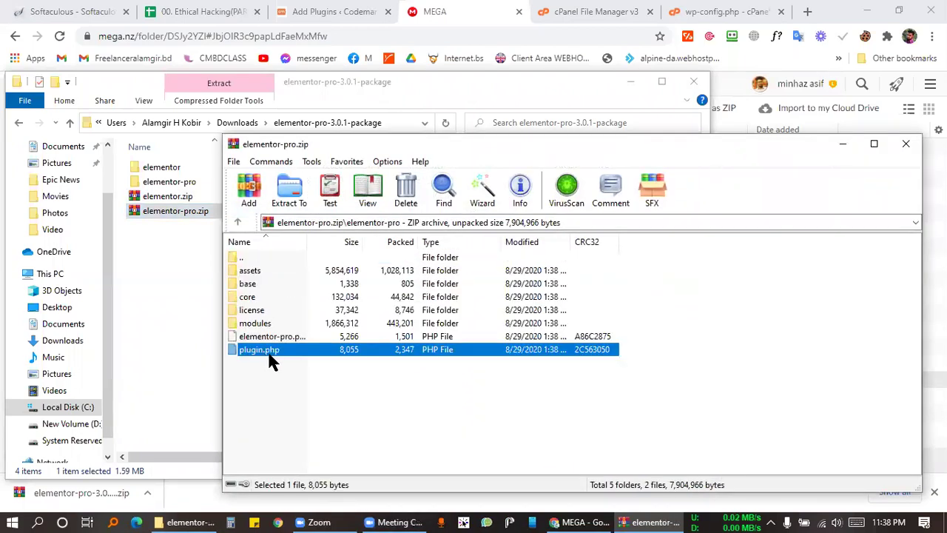
pyautogui.click(293, 342)
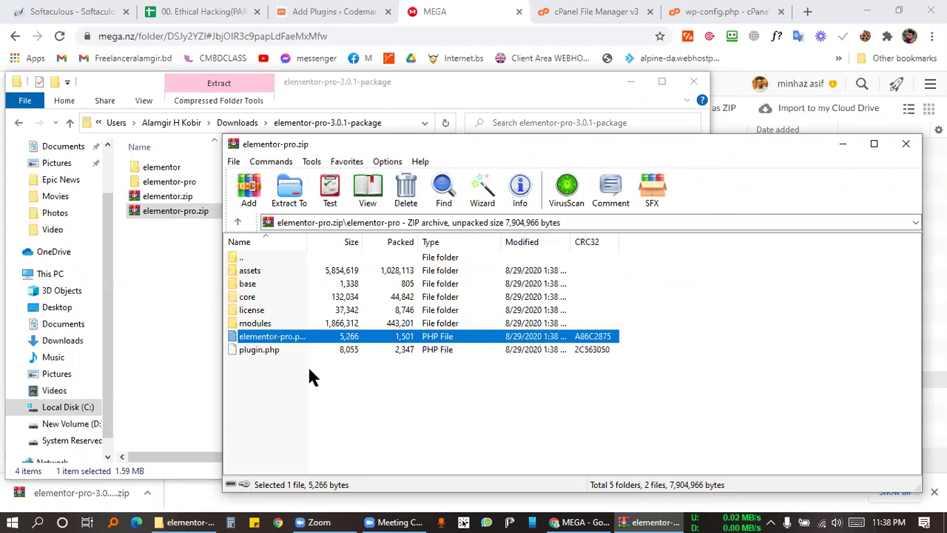
pyautogui.click(867, 337)
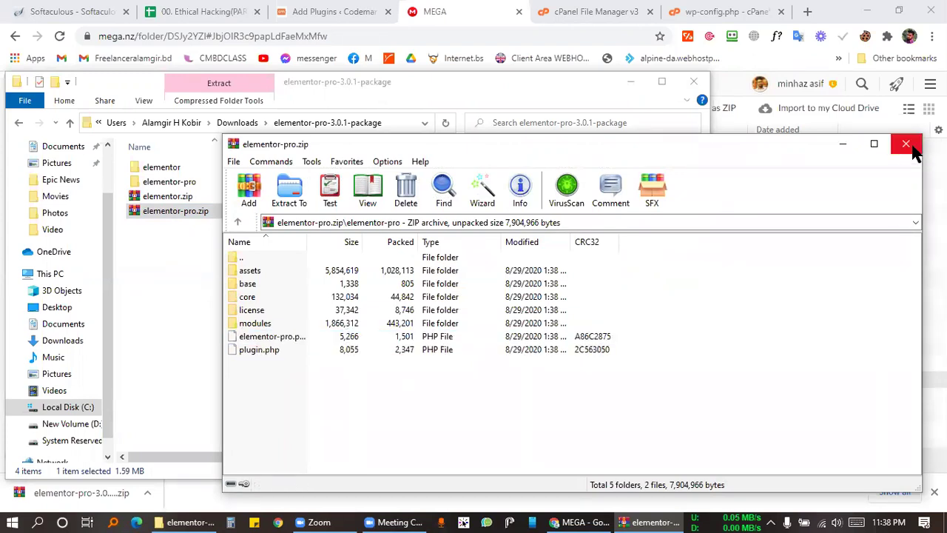
pyautogui.press('Escape')
# Back in Downloads, browse elementor-pro-3.0.1-package (1).zip's package folder in WinRAR.
pyautogui.click(234, 123)
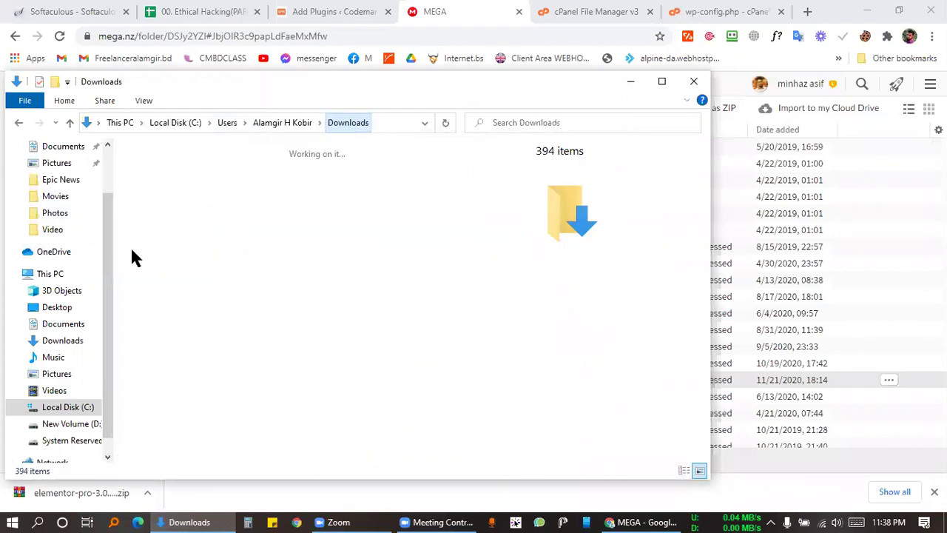
pyautogui.click(169, 211)
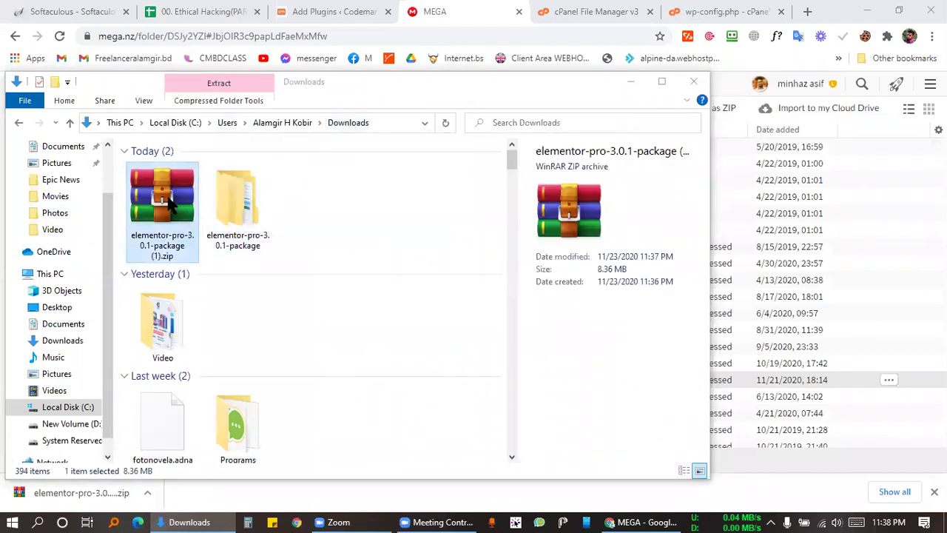
pyautogui.doubleClick(169, 208)
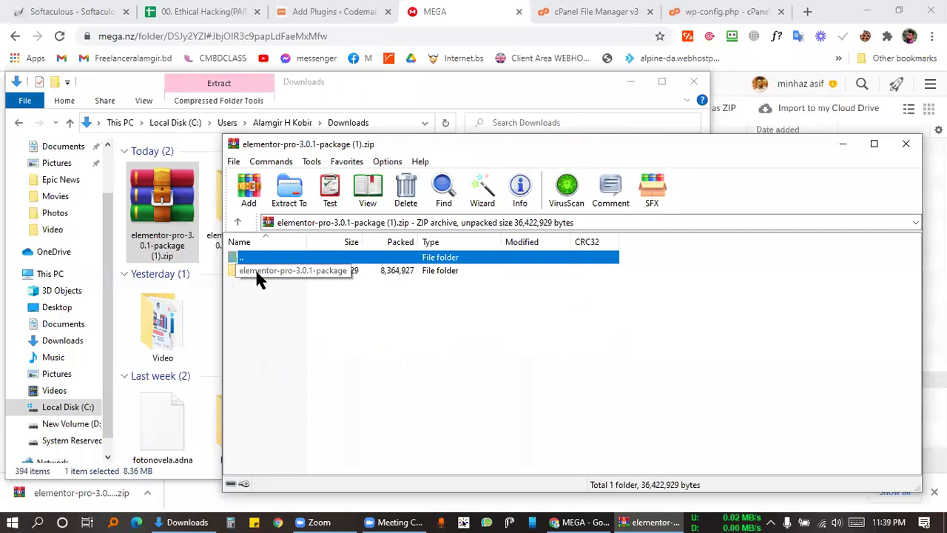
pyautogui.click(259, 273)
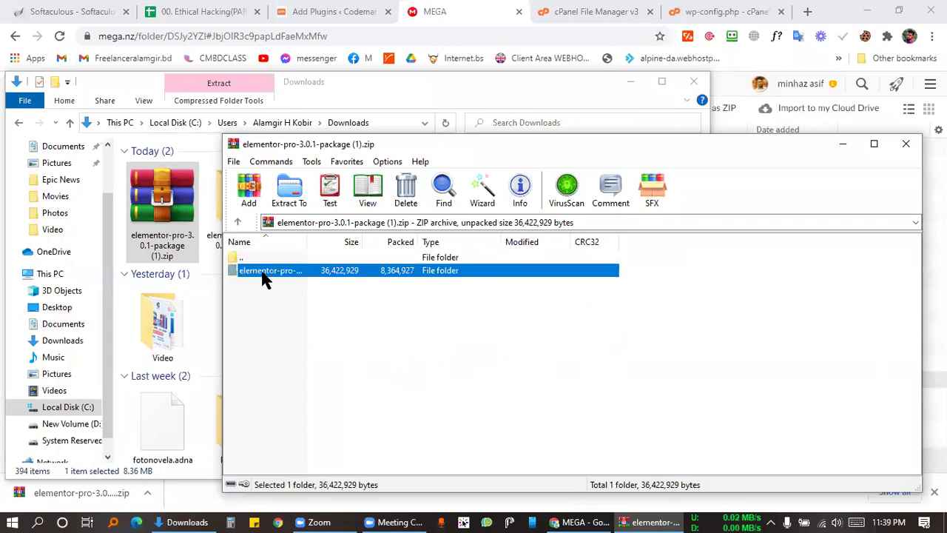
pyautogui.doubleClick(263, 274)
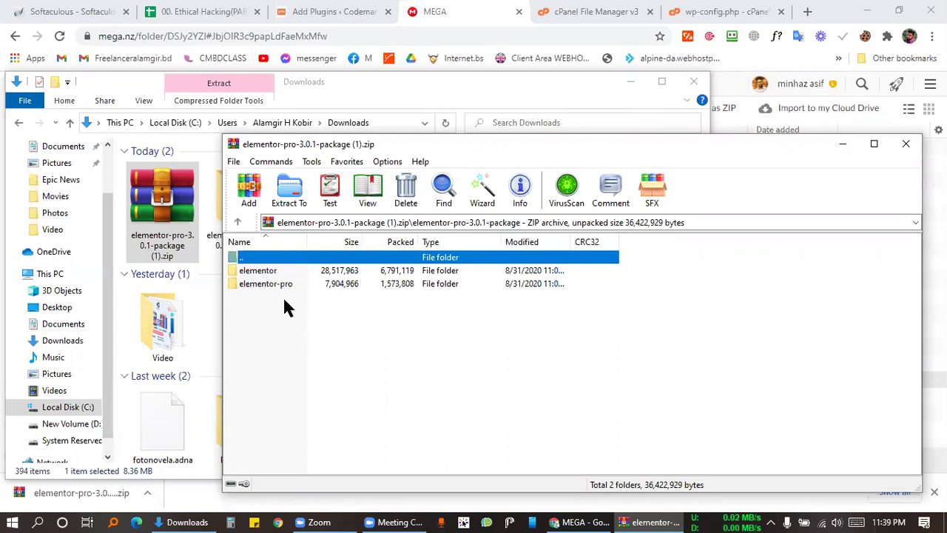
pyautogui.click(271, 385)
pyautogui.moveTo(271, 329); pyautogui.dragTo(247, 449)
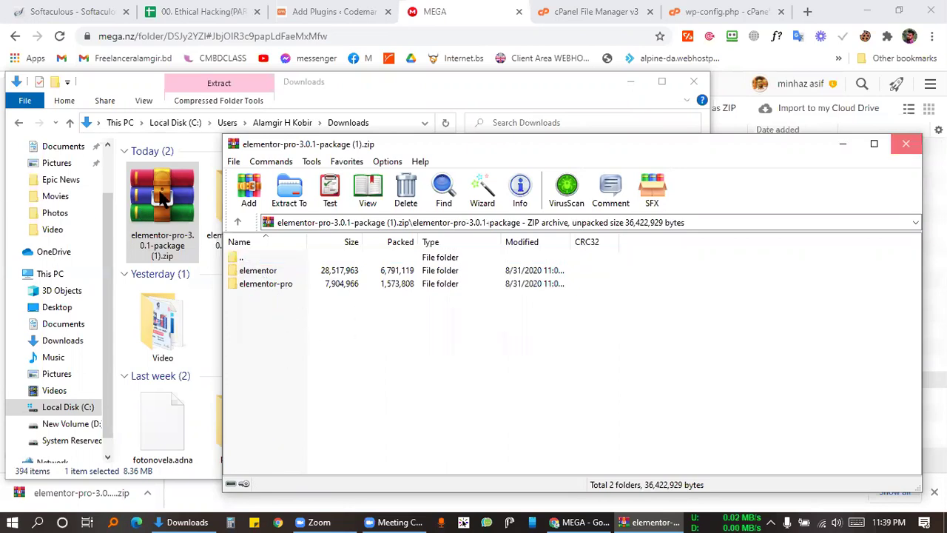
pyautogui.press('Escape')
# Open the extracted elementor-pro-3.0.1-package folder and check the size of elementor.zip.
pyautogui.click(237, 196)
pyautogui.doubleClick(237, 196)
pyautogui.click(182, 197)
pyautogui.click(183, 208)
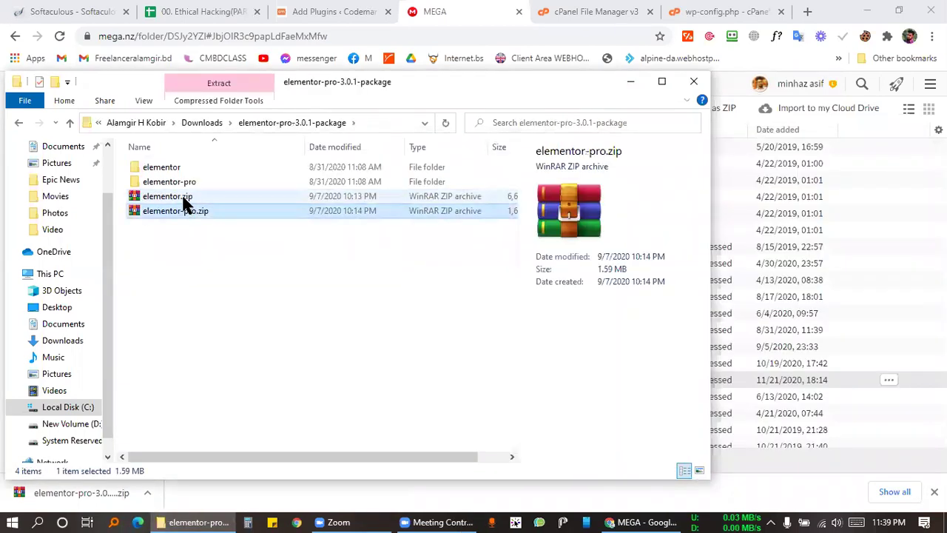
pyautogui.press('Up')
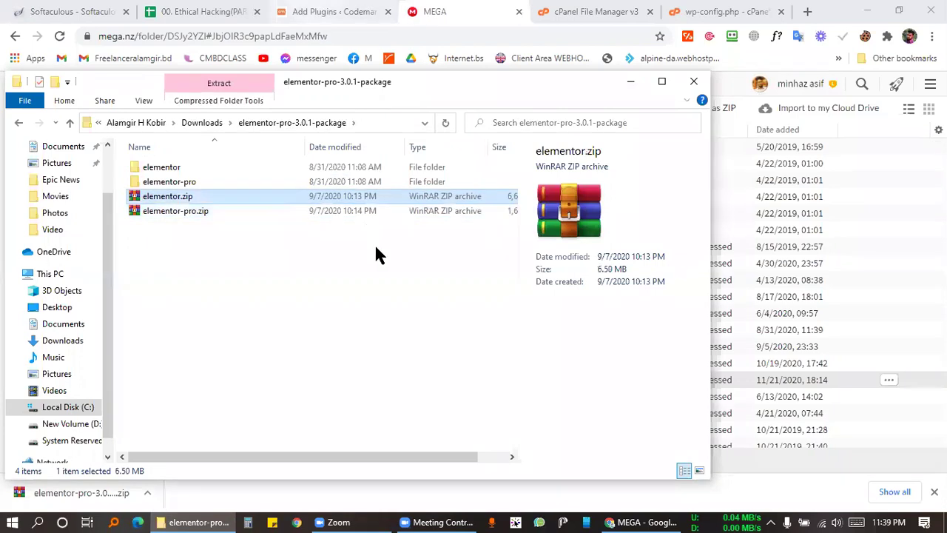
pyautogui.click(335, 11)
pyautogui.hotkey('alt', 'Tab')
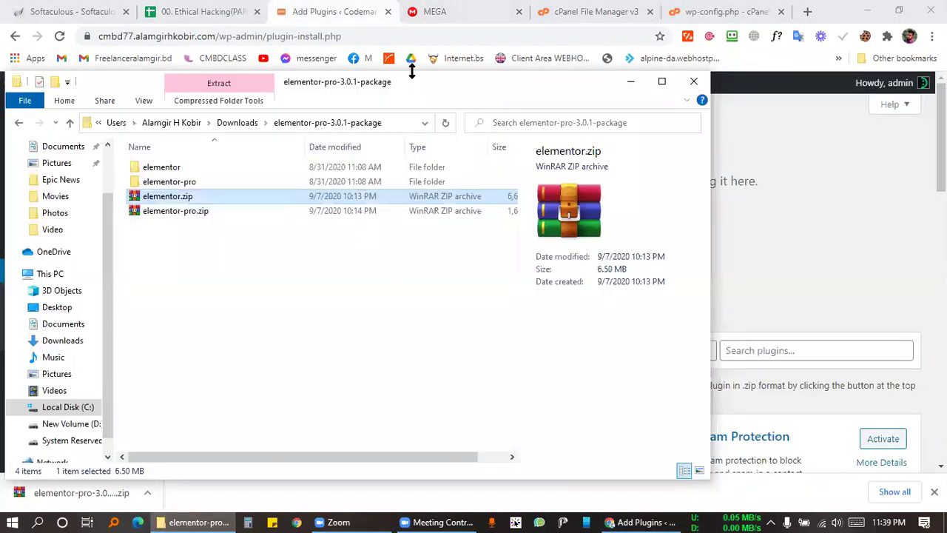
# Drop elementor.zip onto the upload form to install it, and open a second Add Plugins page.
pyautogui.moveTo(222, 453); pyautogui.dragTo(614, 256)
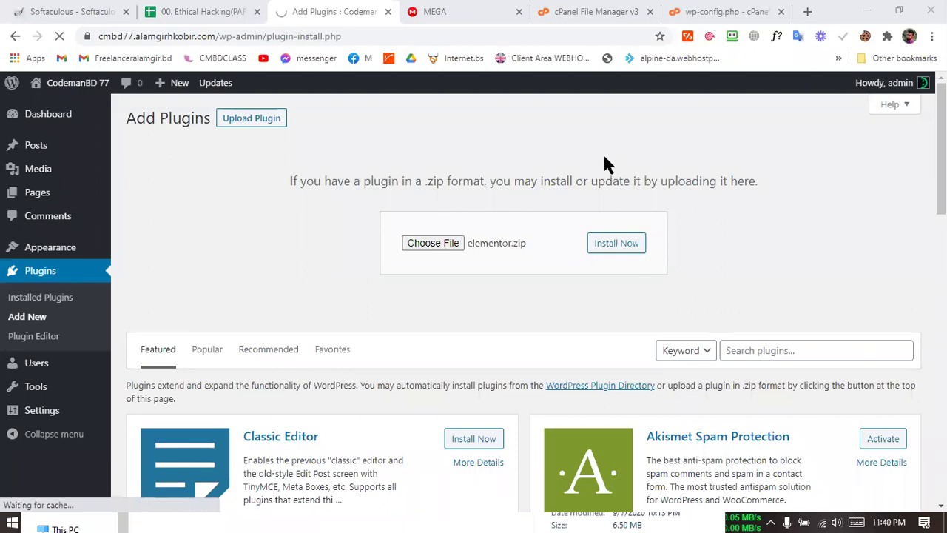
pyautogui.click(321, 38)
pyautogui.moveTo(322, 38); pyautogui.dragTo(408, 23)
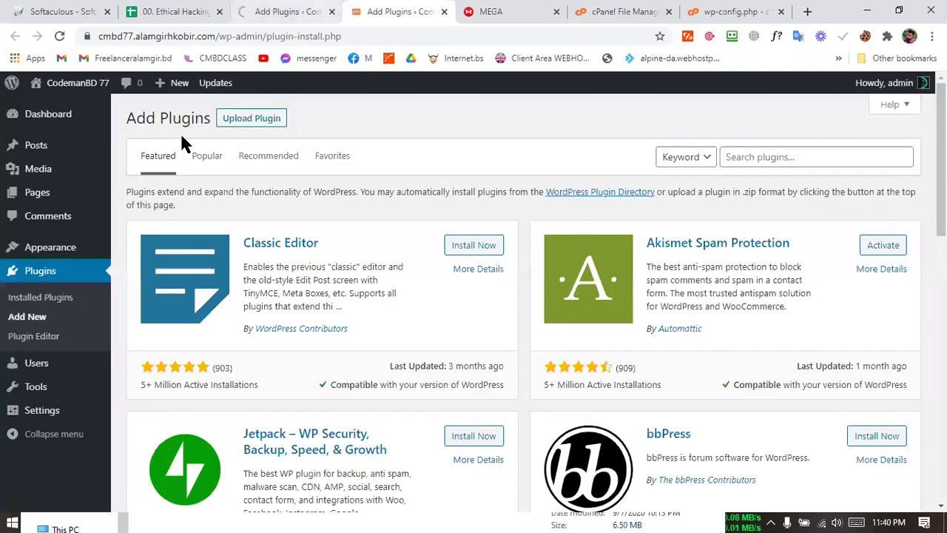
pyautogui.hotkey('ctrl', 'shift', 'Tab')
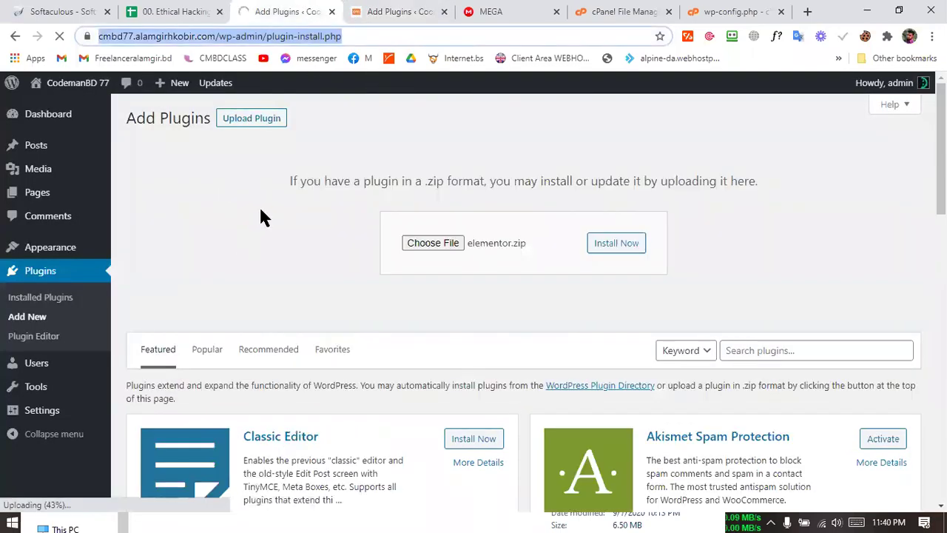
# Screenshot the upload at 43%, circling the progress status in red.
pyautogui.press('Print')
pyautogui.moveTo(0, 198); pyautogui.dragTo(513, 513)
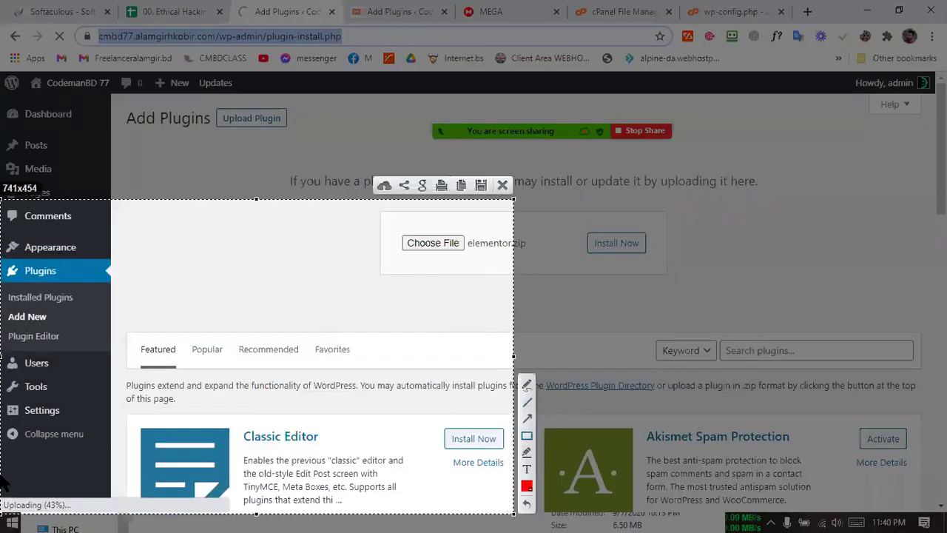
pyautogui.moveTo(1, 493); pyautogui.dragTo(134, 511)
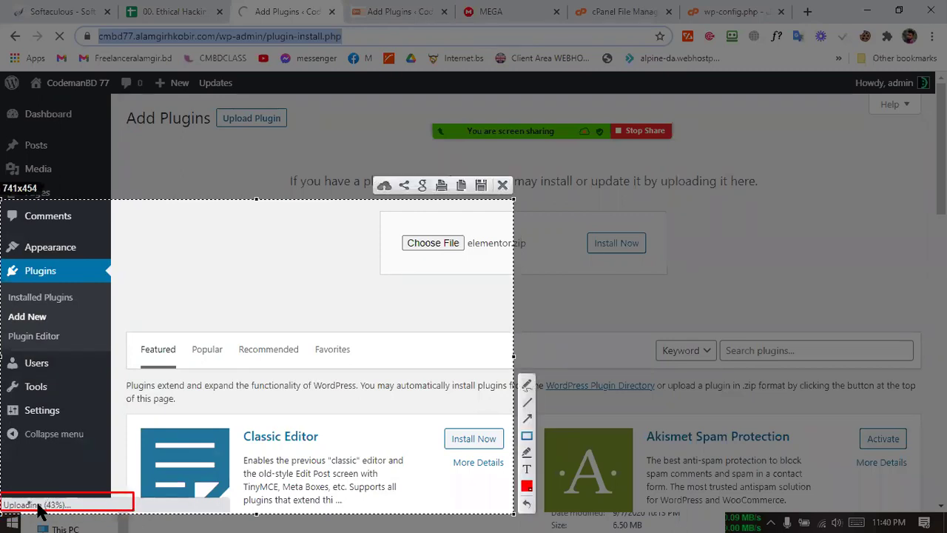
pyautogui.click(502, 186)
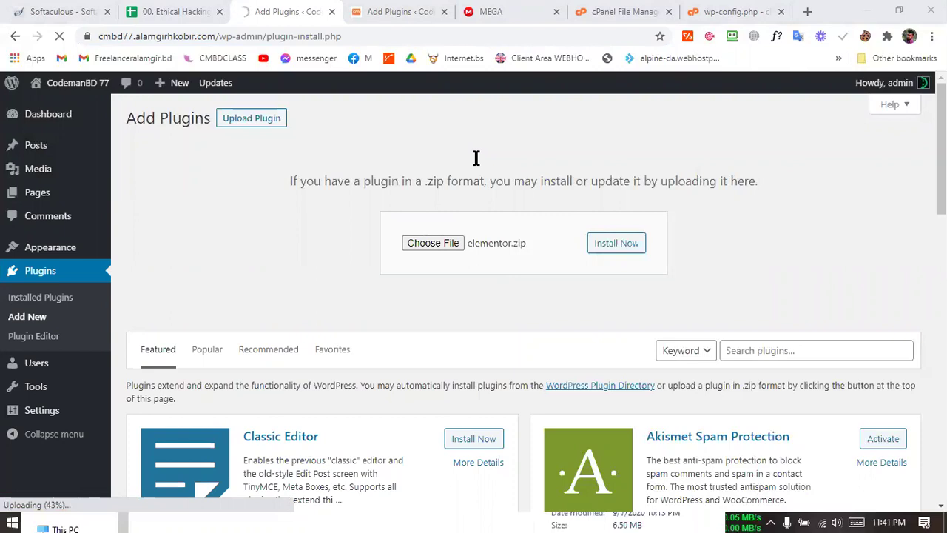
pyautogui.click(708, 520)
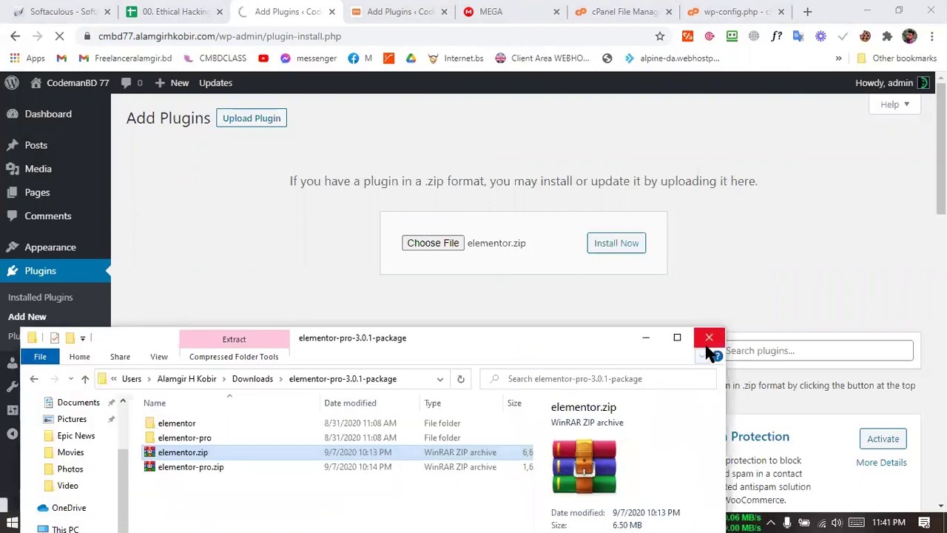
pyautogui.moveTo(378, 338); pyautogui.dragTo(382, 334)
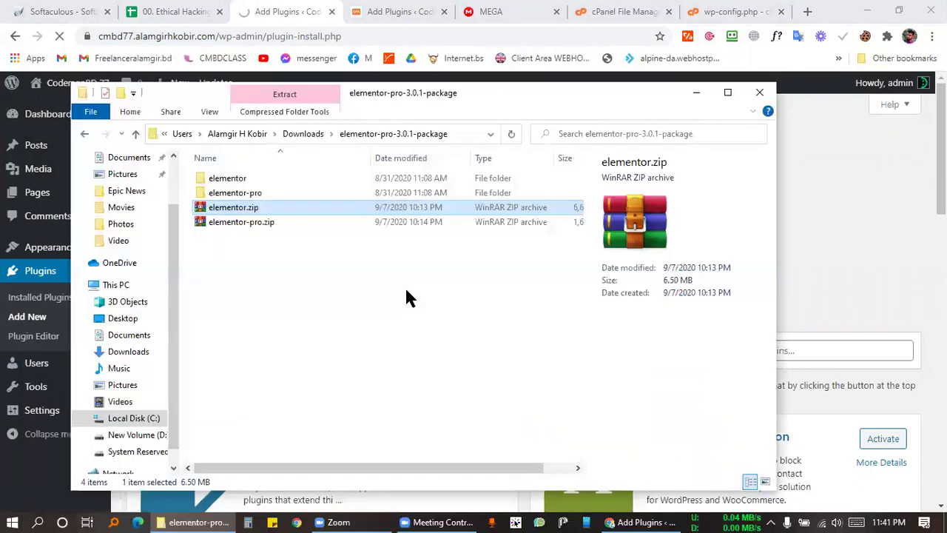
pyautogui.hotkey('alt', 'Tab')
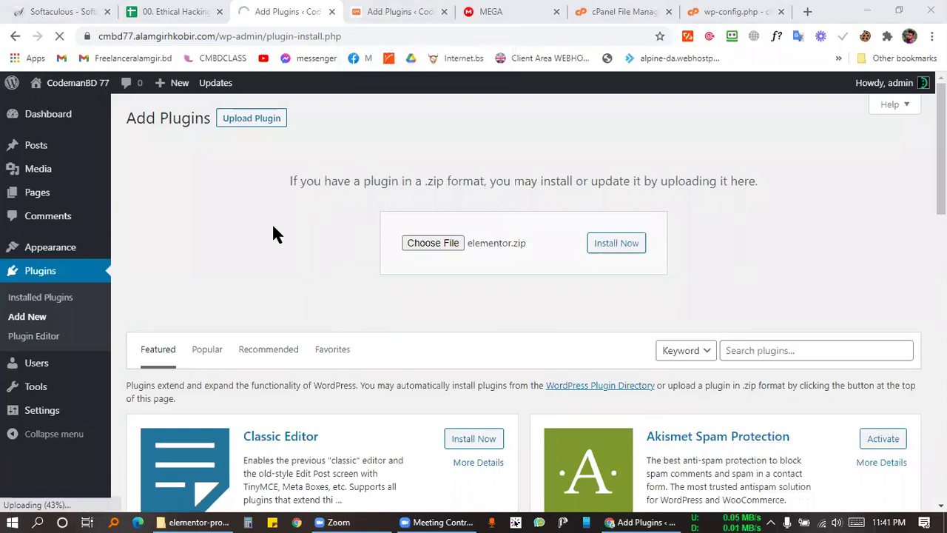
# On the second Add Plugins page, choose elementor-pro.zip from the extracted package folder.
pyautogui.click(388, 11)
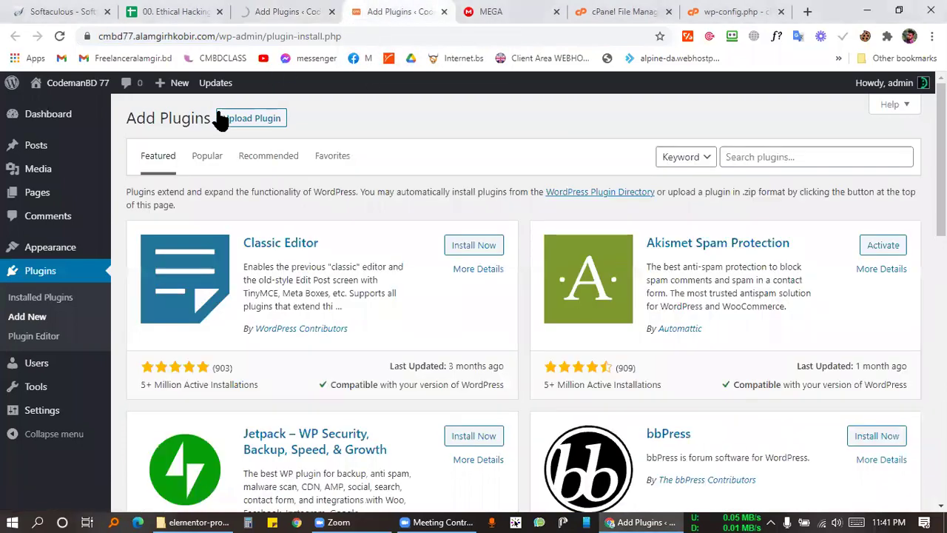
pyautogui.click(222, 120)
pyautogui.click(433, 242)
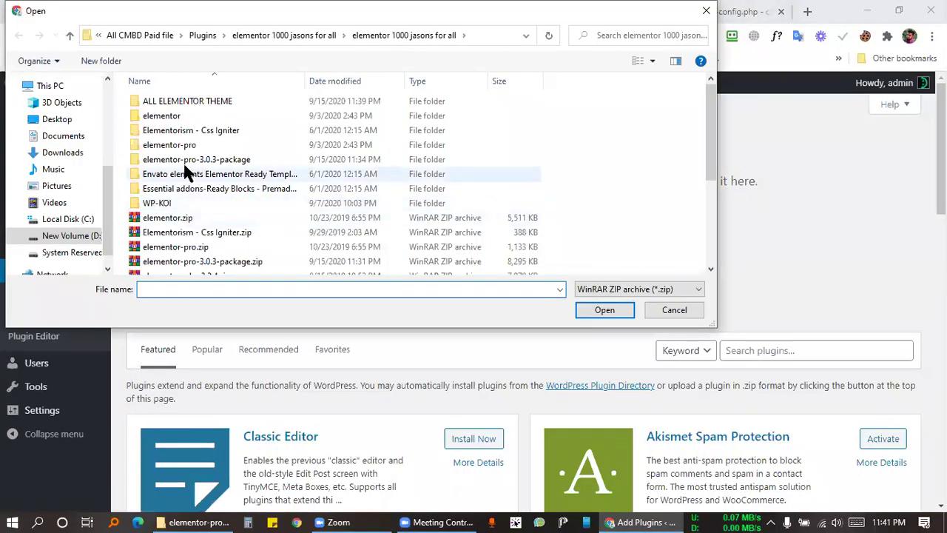
pyautogui.click(59, 155)
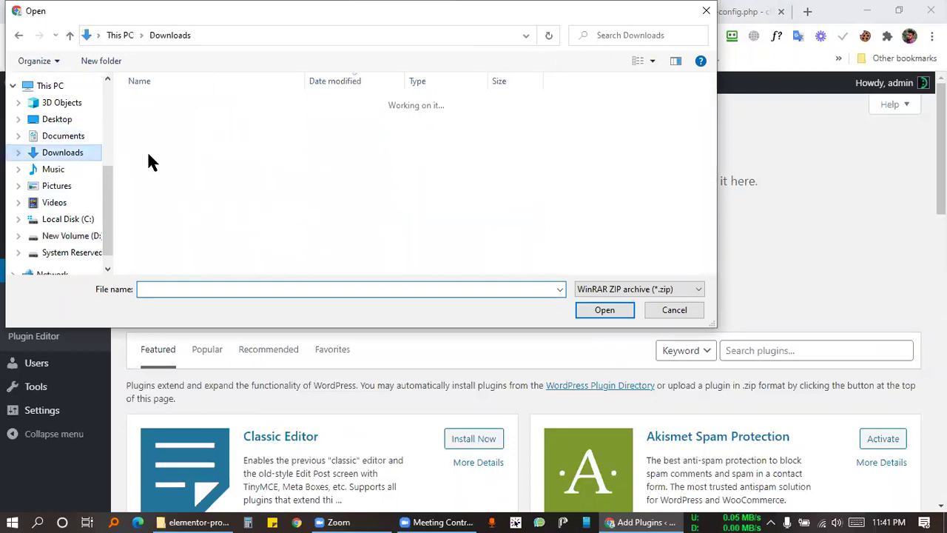
pyautogui.click(184, 145)
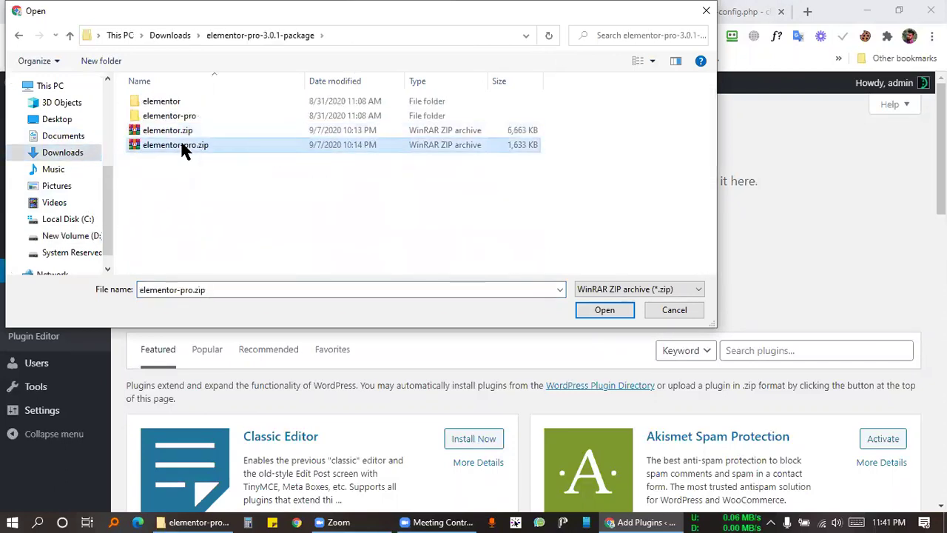
pyautogui.click(593, 308)
pyautogui.click(278, 10)
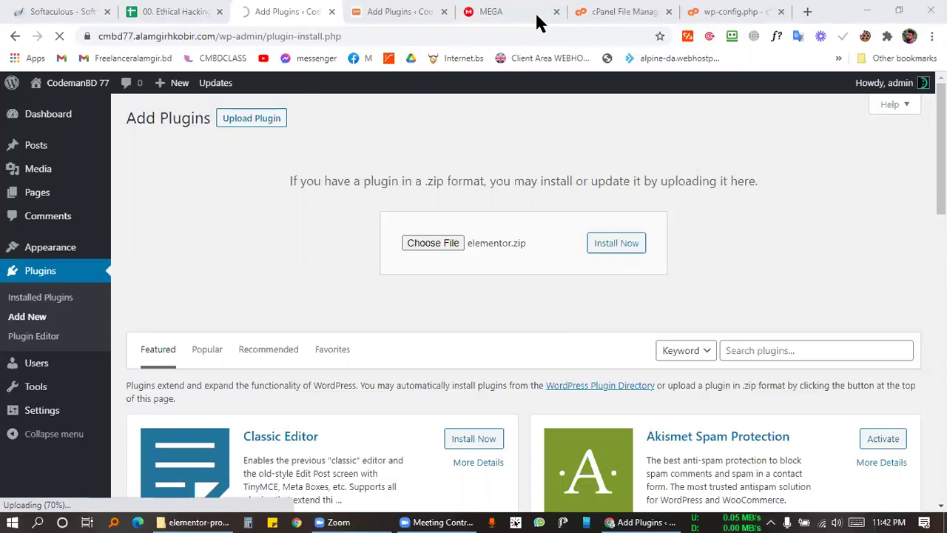
# Copy the web address of the Ethical Hacking notes spreadsheet.
pyautogui.hotkey('ctrl', 'shift', 'Tab')
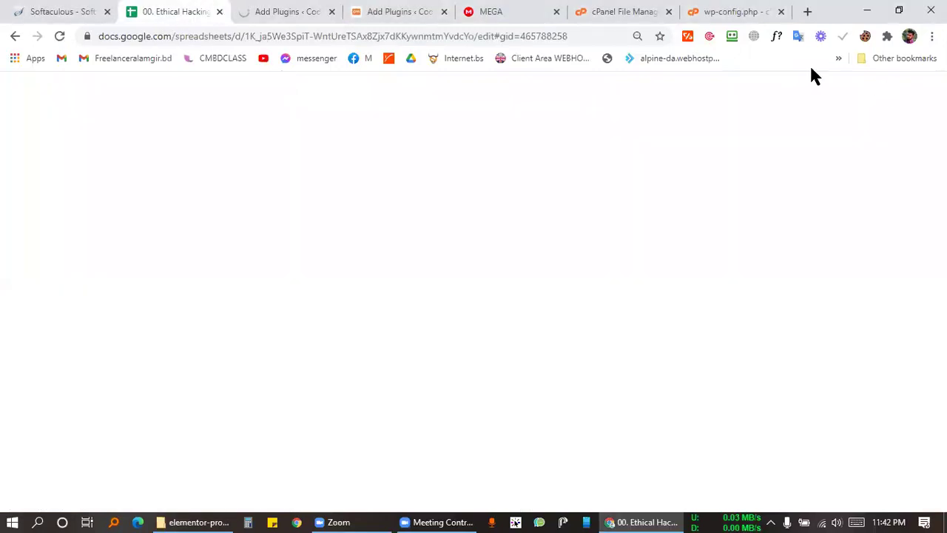
pyautogui.click(485, 39)
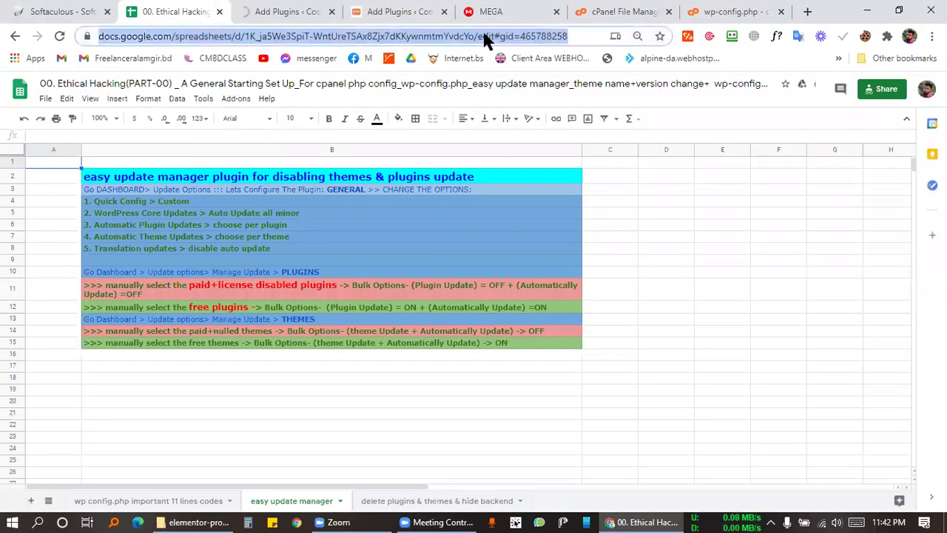
pyautogui.rightClick(482, 38)
pyautogui.click(503, 129)
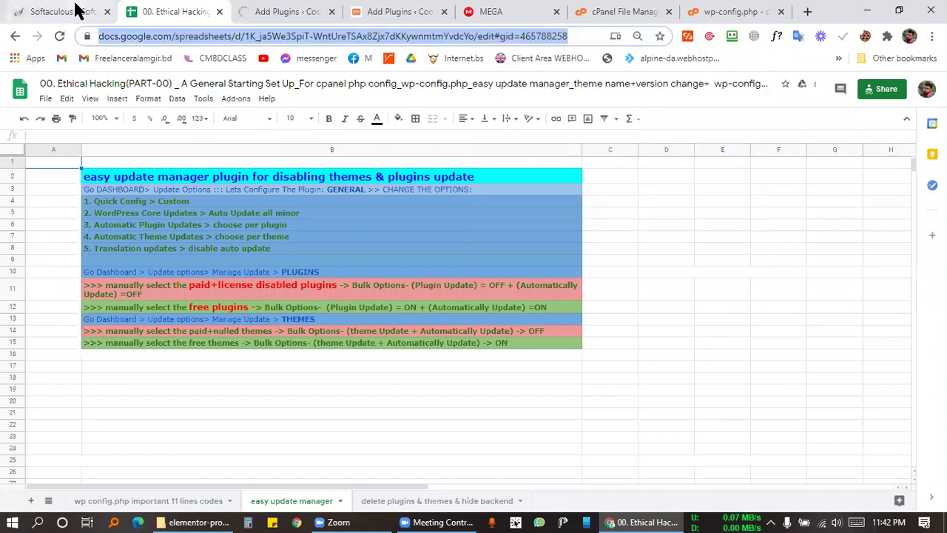
# Load Google Classroom and open the cmbd-77 Elementor & Shopify class, then return to WordPress.
pyautogui.click(762, 12)
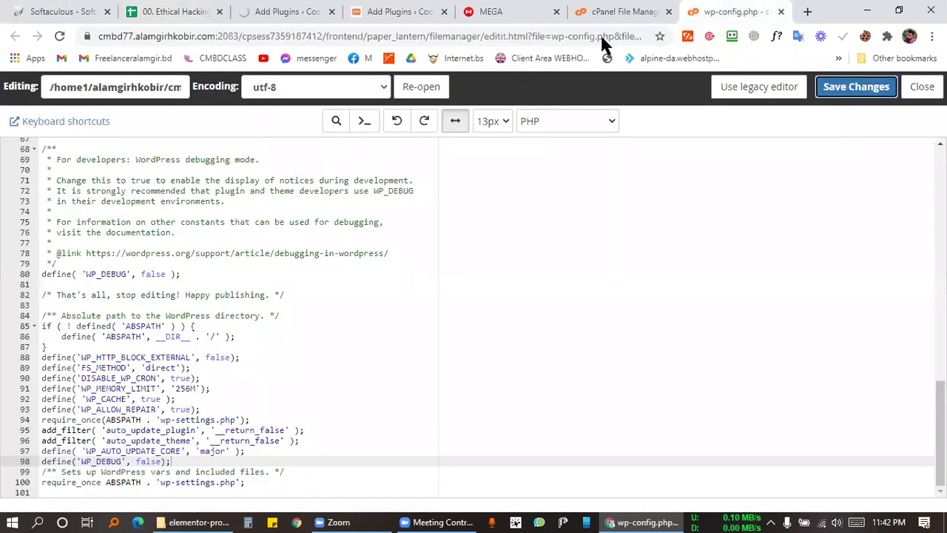
pyautogui.click(602, 37)
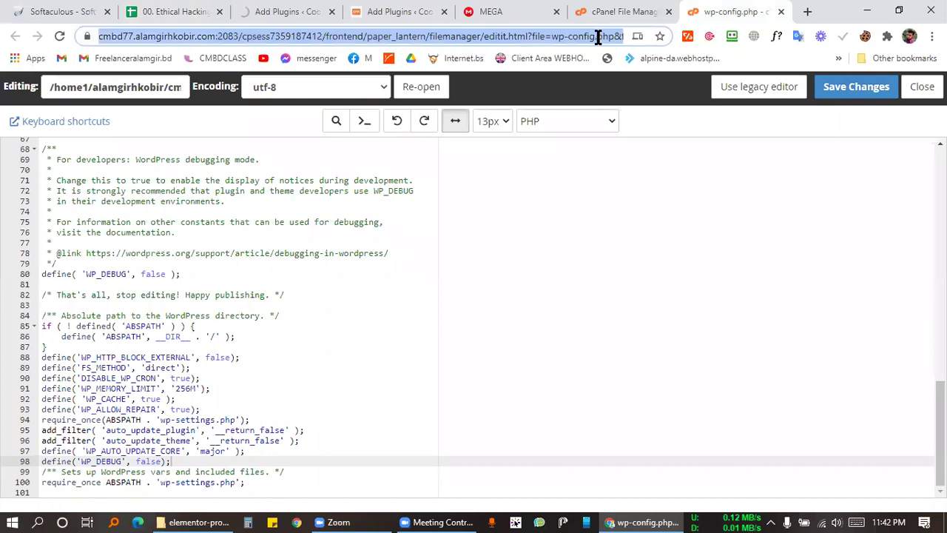
pyautogui.write('class')
pyautogui.press('Return')
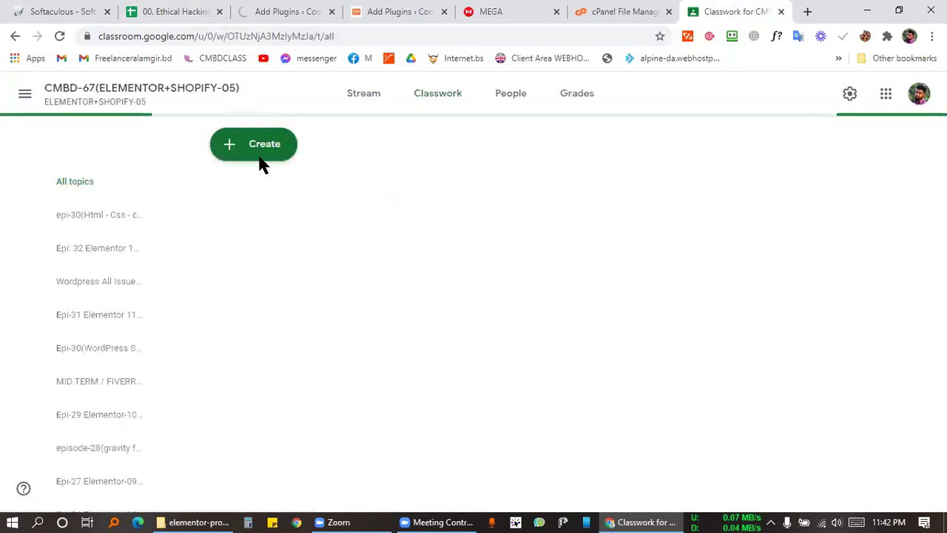
pyautogui.click(18, 97)
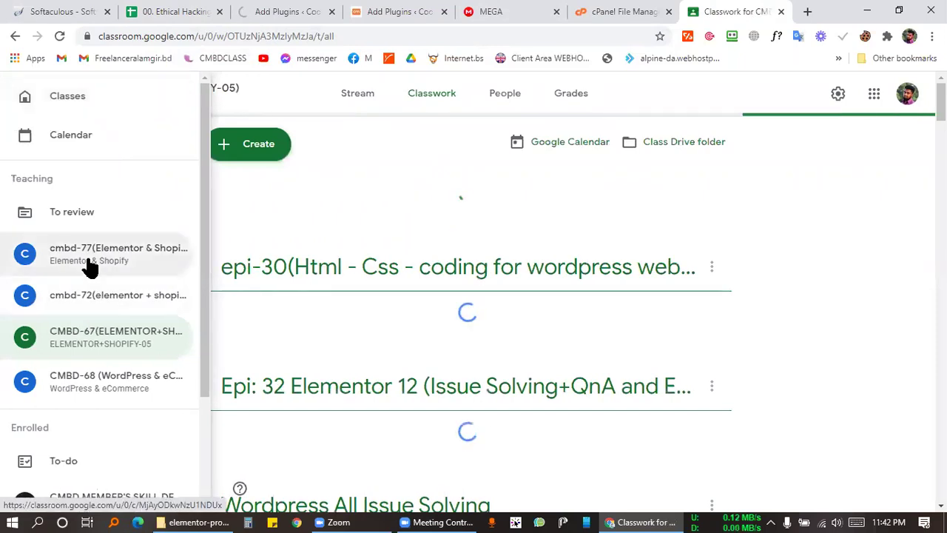
pyautogui.click(89, 261)
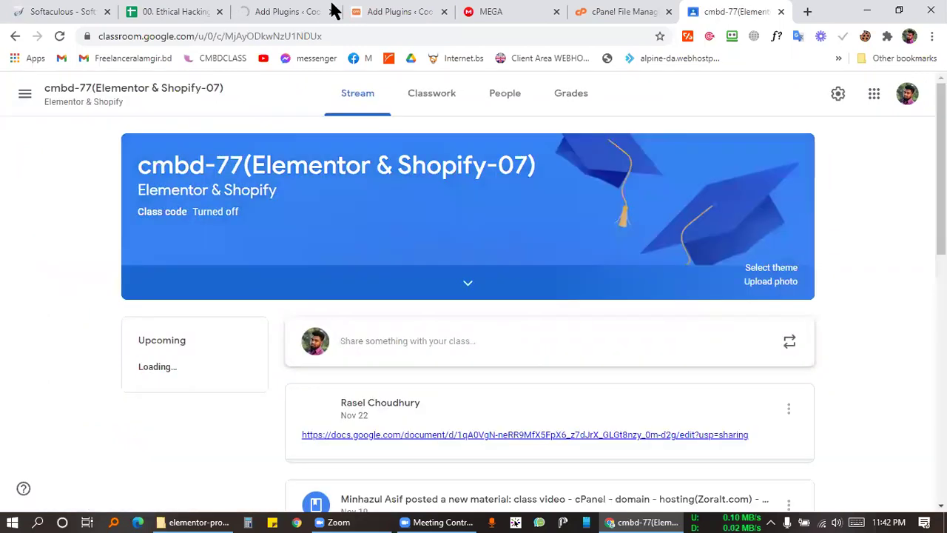
pyautogui.click(250, 11)
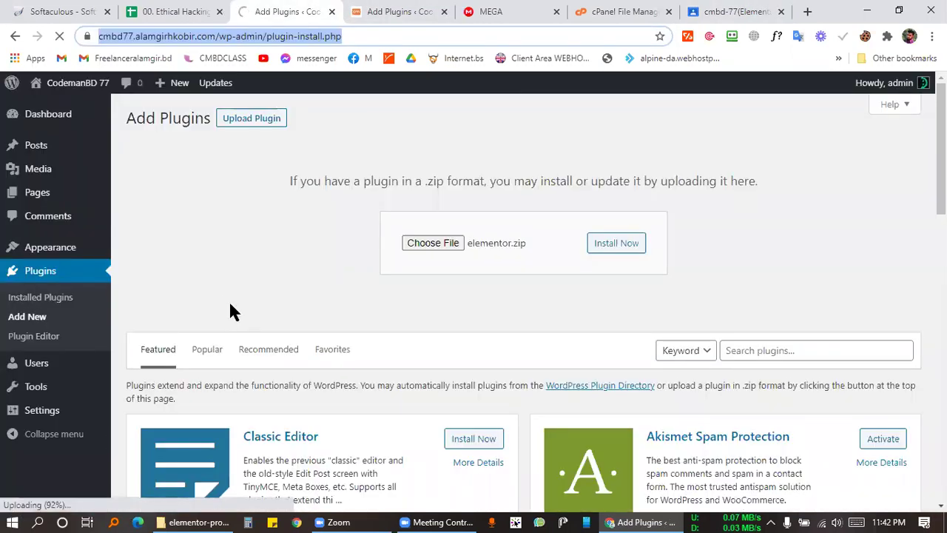
pyautogui.press('Print')
pyautogui.moveTo(2, 350); pyautogui.dragTo(344, 532)
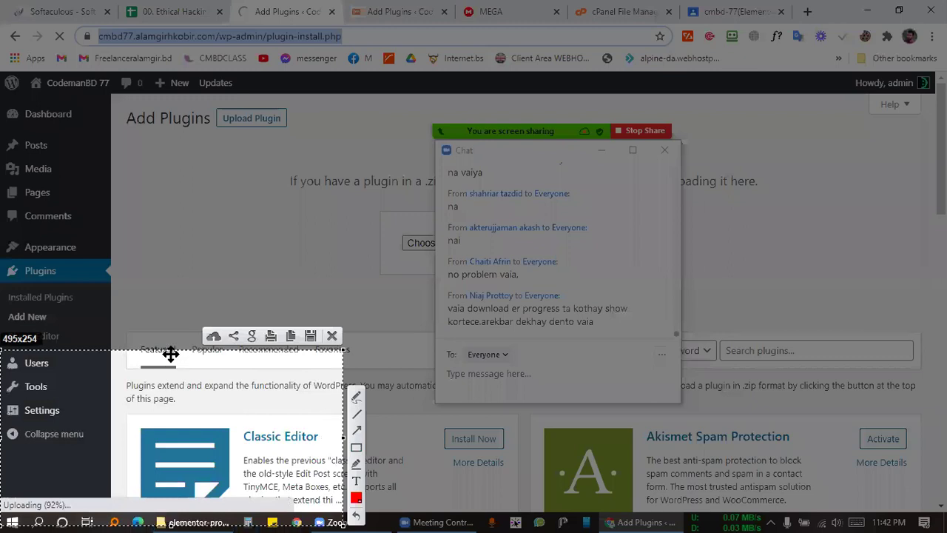
pyautogui.moveTo(169, 350); pyautogui.dragTo(171, 112)
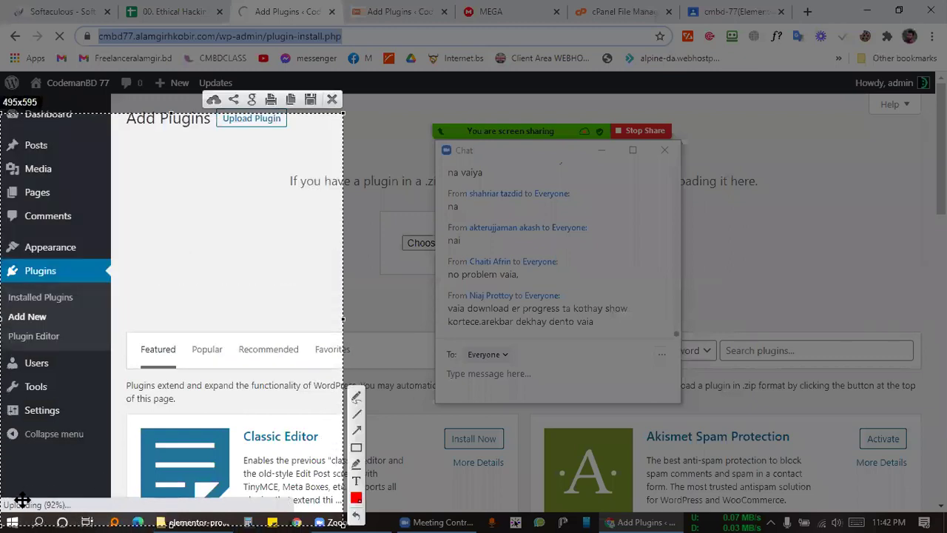
pyautogui.click(356, 447)
pyautogui.moveTo(1, 483); pyautogui.dragTo(112, 510)
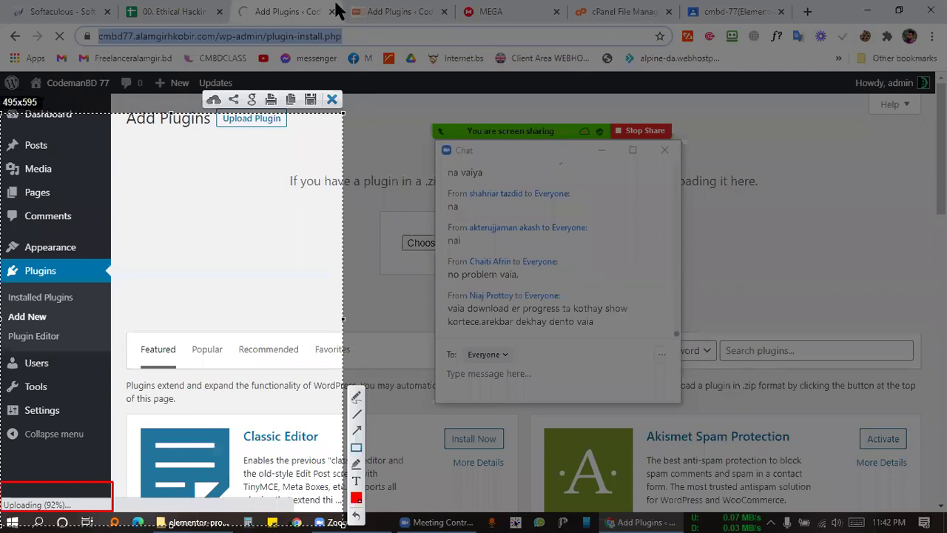
pyautogui.press('Escape')
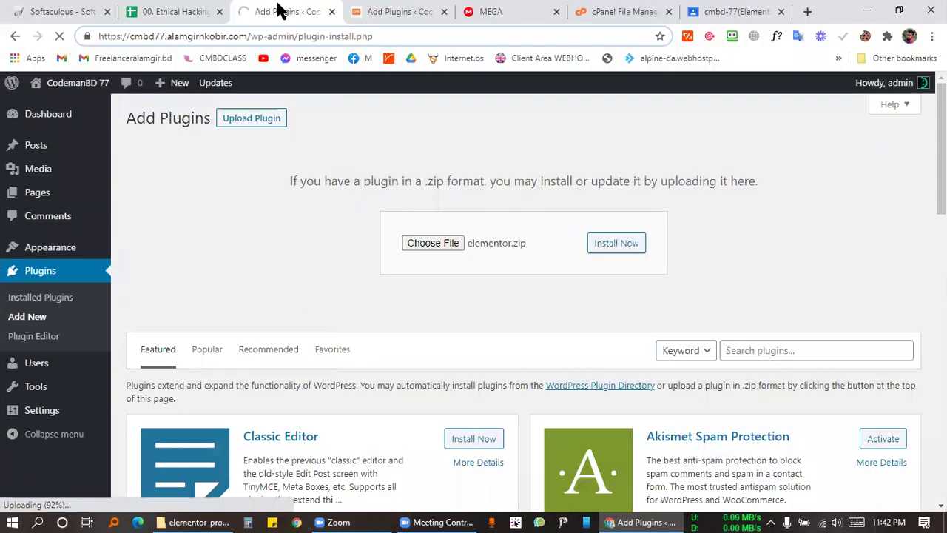
# View the cmbd-77 class's Classwork topics, then return to the WordPress plugin install tab.
pyautogui.click(169, 11)
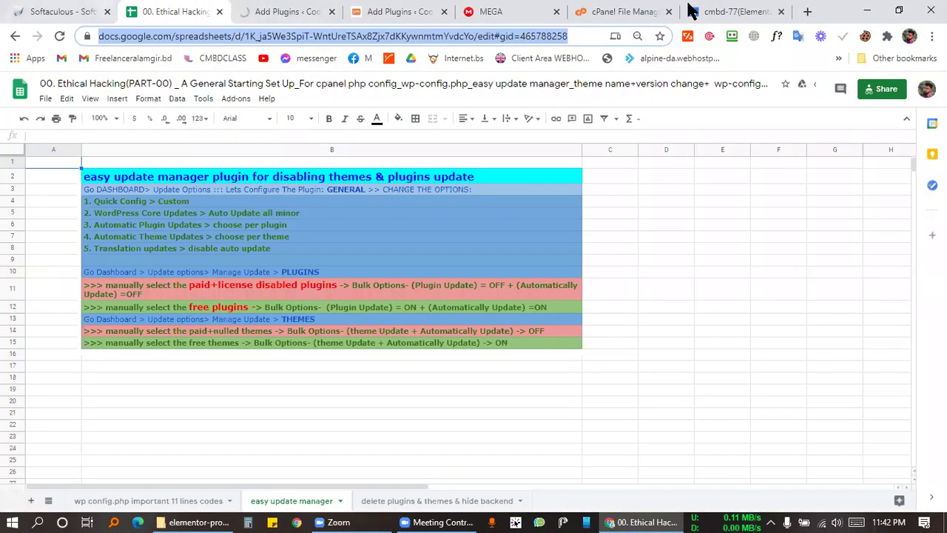
pyautogui.click(719, 11)
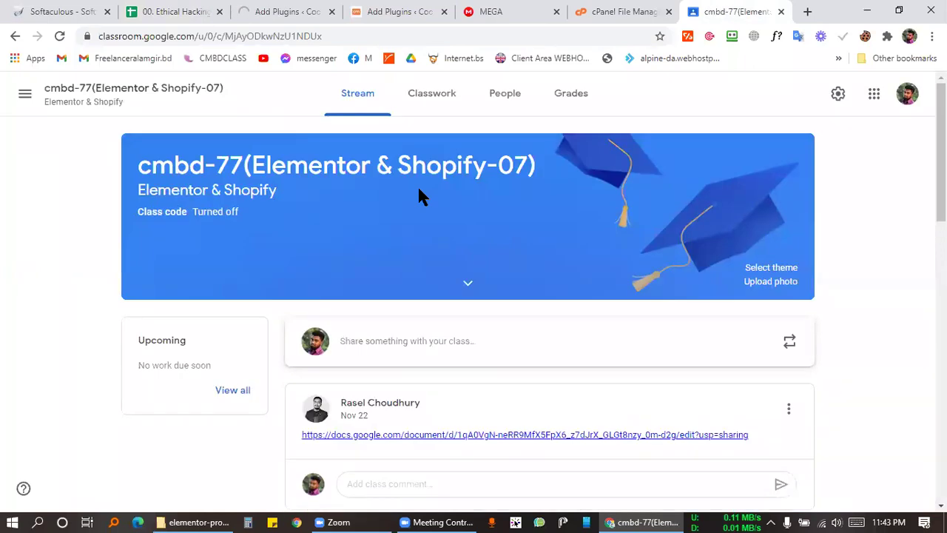
pyautogui.click(419, 102)
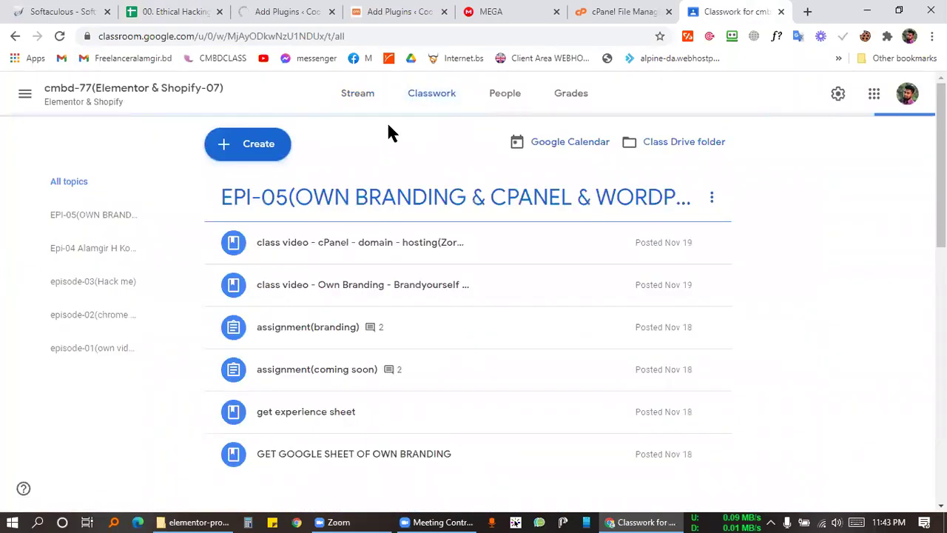
pyautogui.click(278, 11)
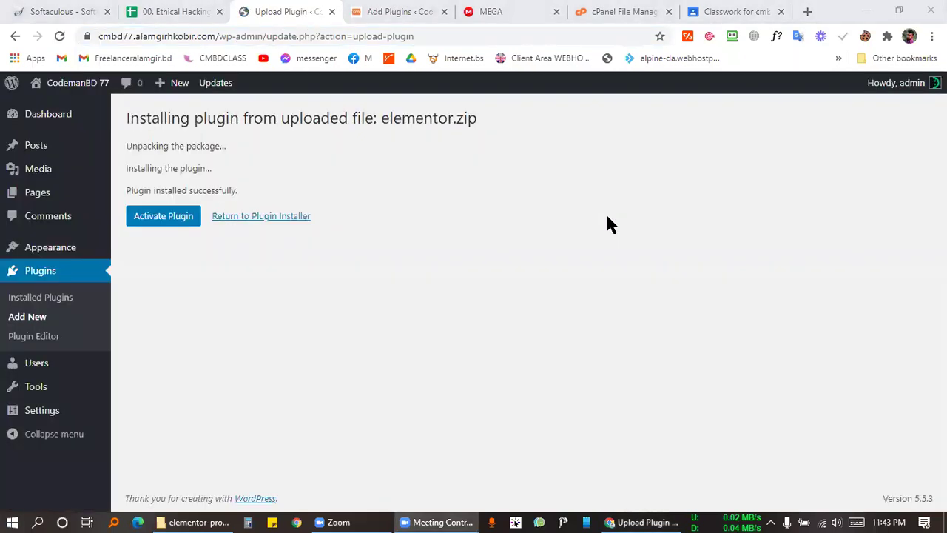
# Activate the newly installed Elementor plugin from the install results page.
pyautogui.click(296, 309)
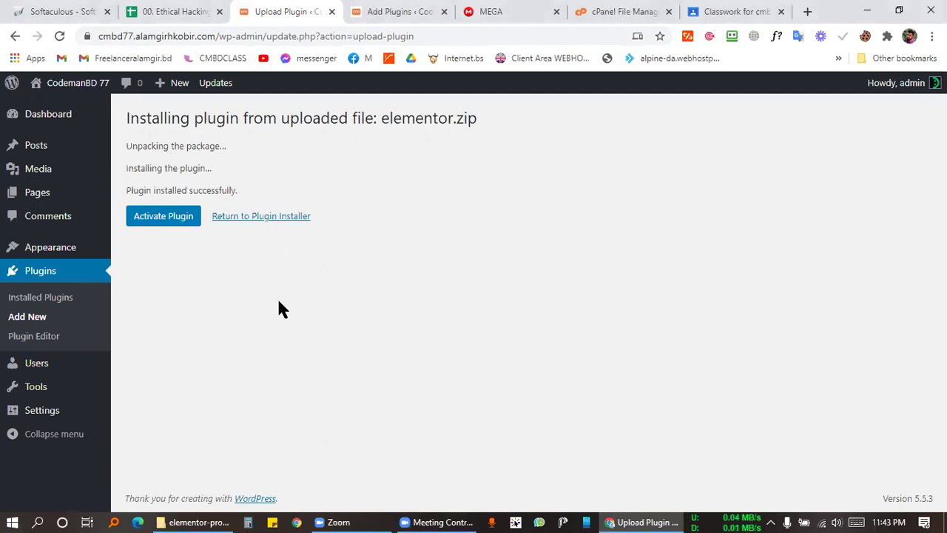
pyautogui.click(166, 222)
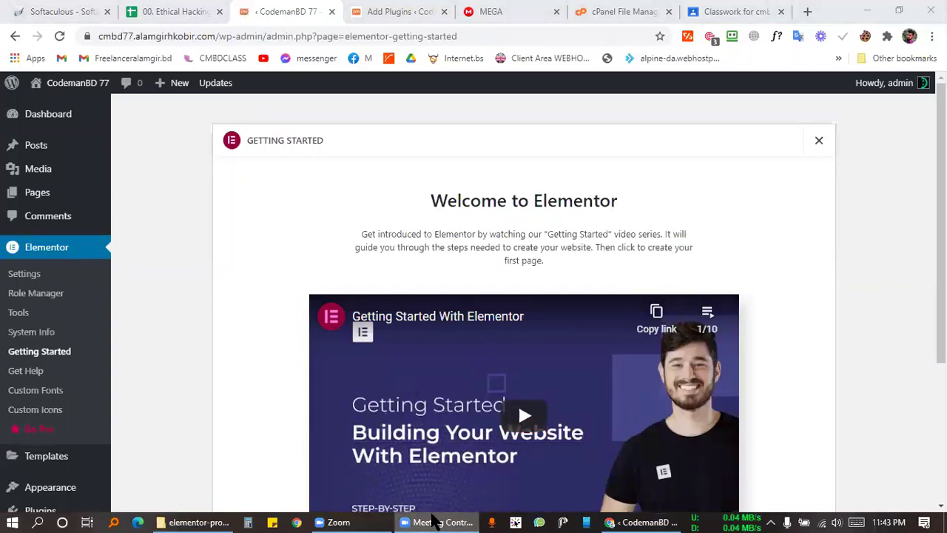
# Let the Welcome to Elementor page load, then go to Elementor's Settings.
pyautogui.moveTo(438, 520)
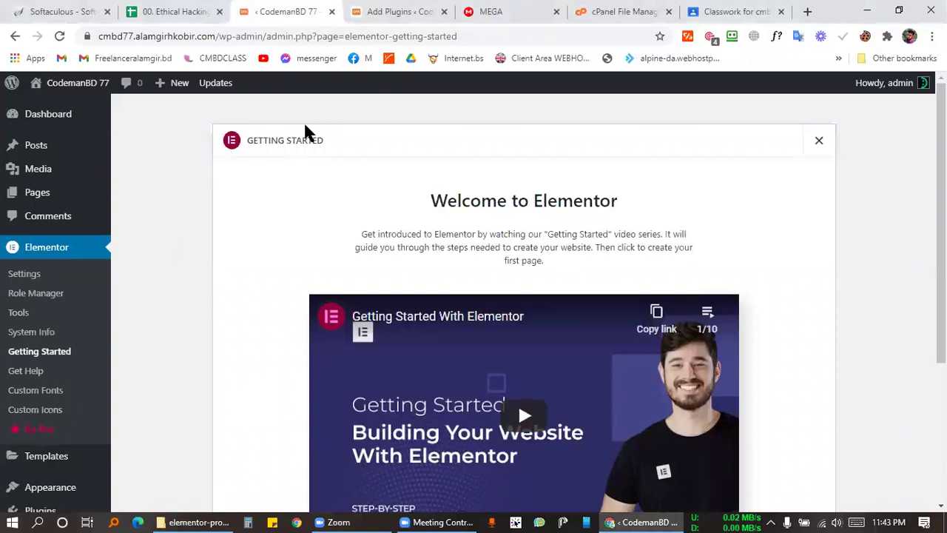
pyautogui.click(30, 248)
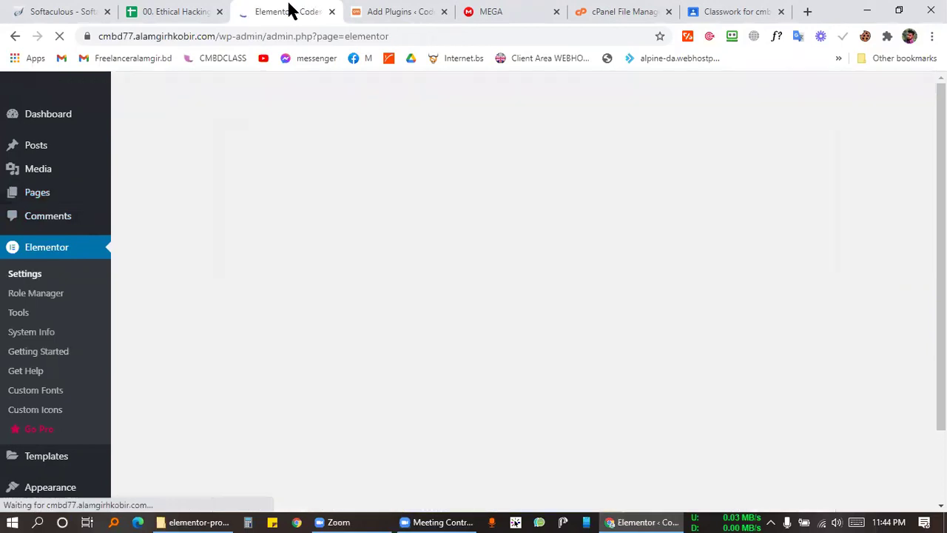
# Close the Add Plugins tab and confirm Elementor 3.0.3 is active under Installed Plugins.
pyautogui.click(447, 12)
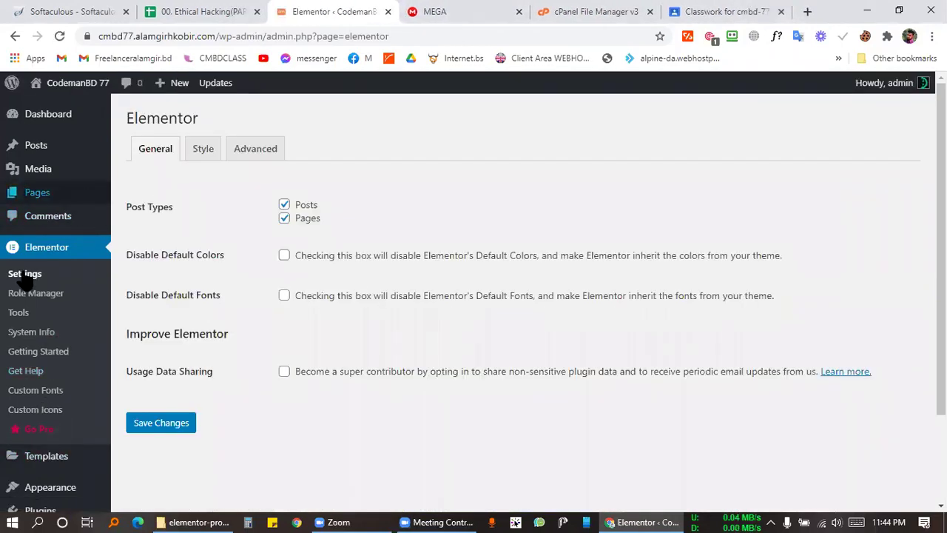
pyautogui.scroll(-2, 54, 414)
pyautogui.click(46, 400)
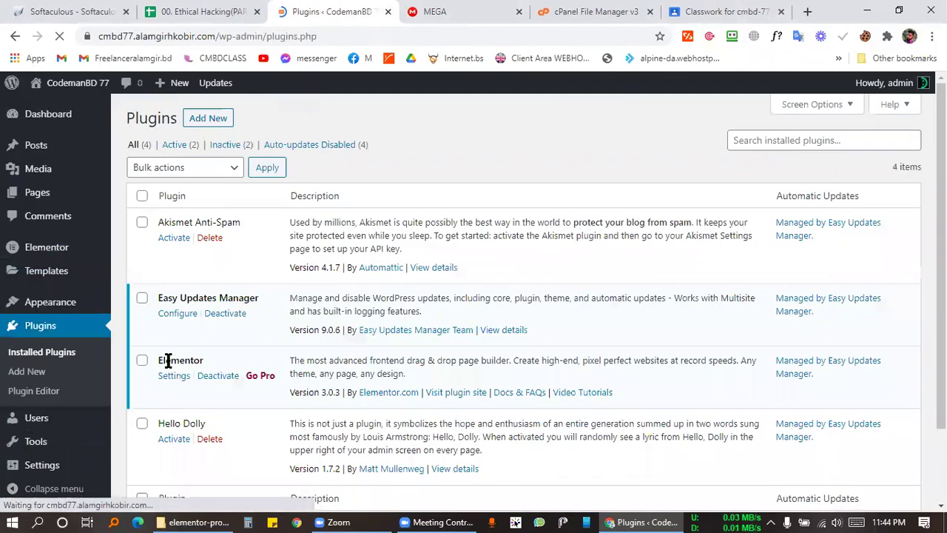
pyautogui.doubleClick(166, 360)
pyautogui.click(223, 335)
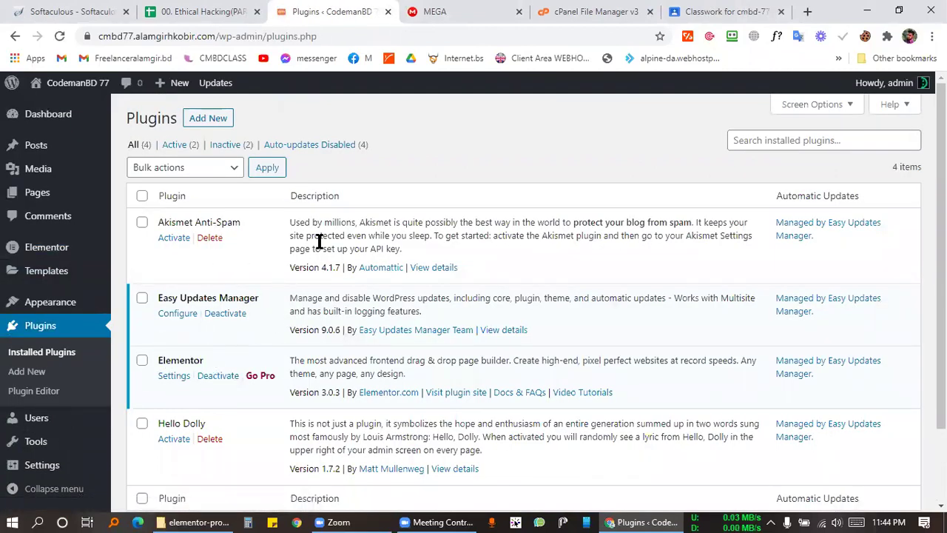
pyautogui.click(552, 11)
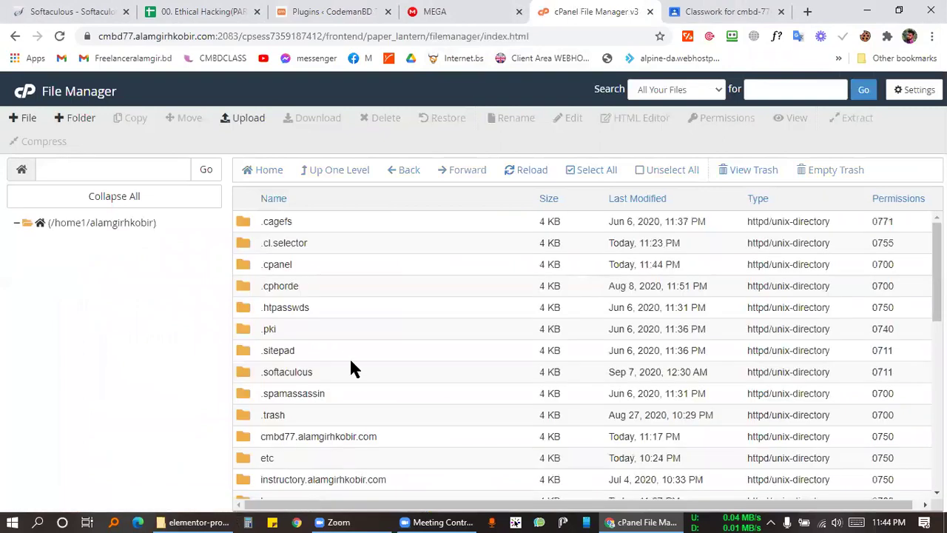
# Open the cmbd77.alamgirhkobir.com site folder and then its wp-content folder.
pyautogui.scroll(-3, 386, 327)
pyautogui.scroll(1, 251, 368)
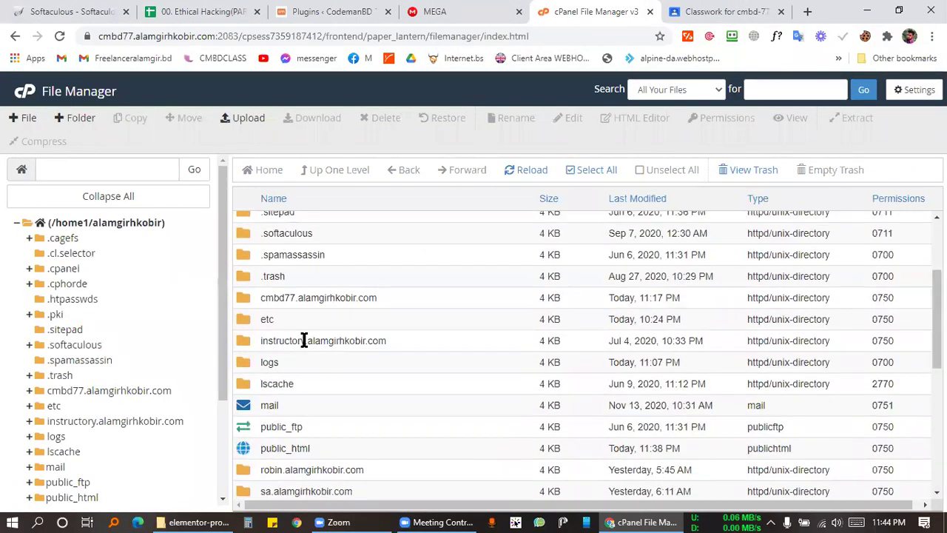
pyautogui.click(378, 298)
pyautogui.scroll(-4, 382, 303)
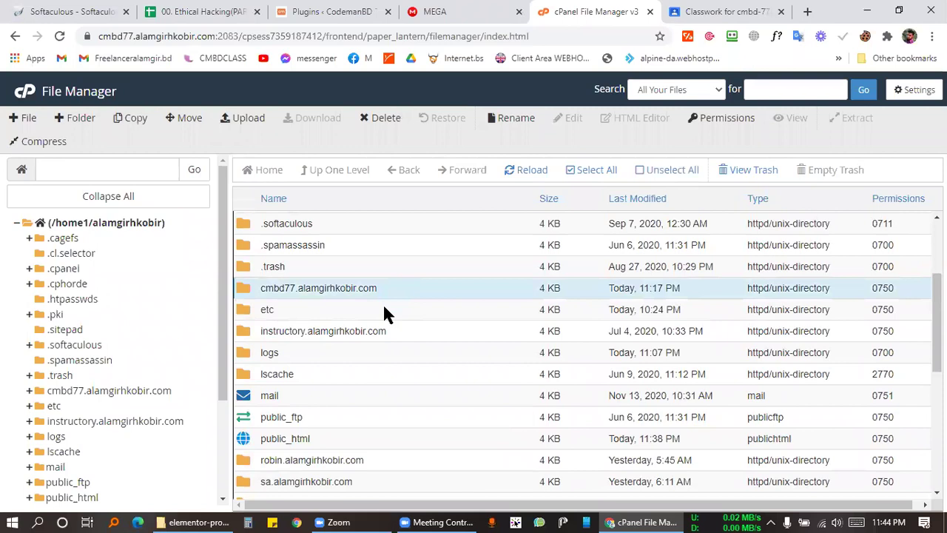
pyautogui.scroll(2, 324, 301)
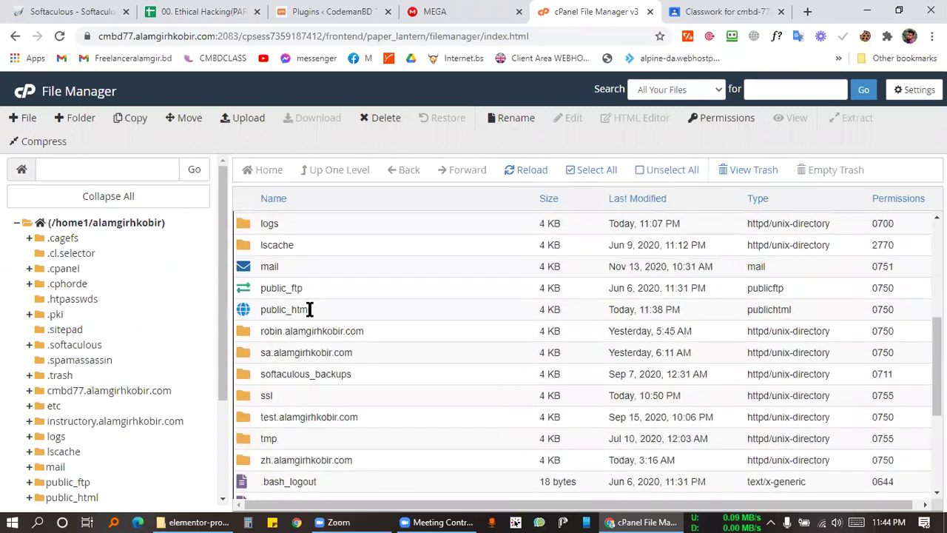
pyautogui.scroll(2, 370, 332)
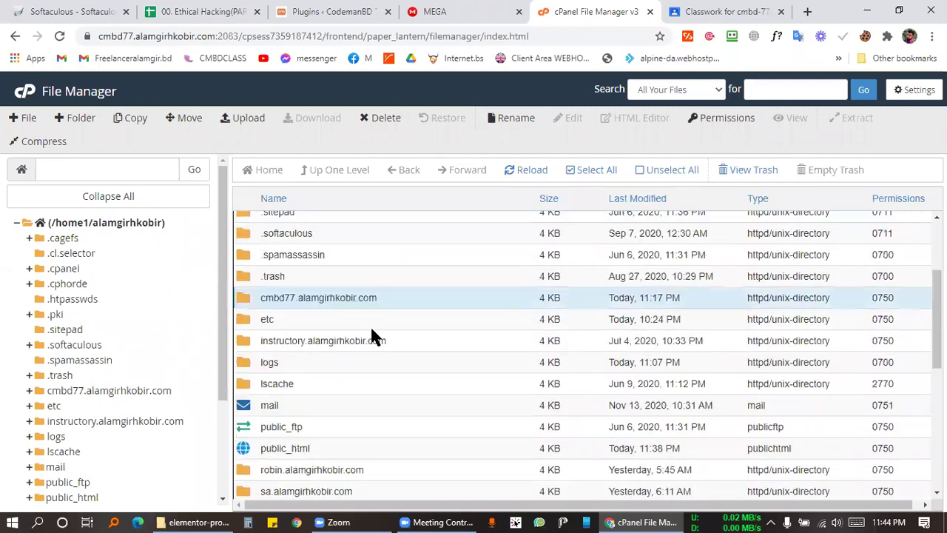
pyautogui.doubleClick(437, 305)
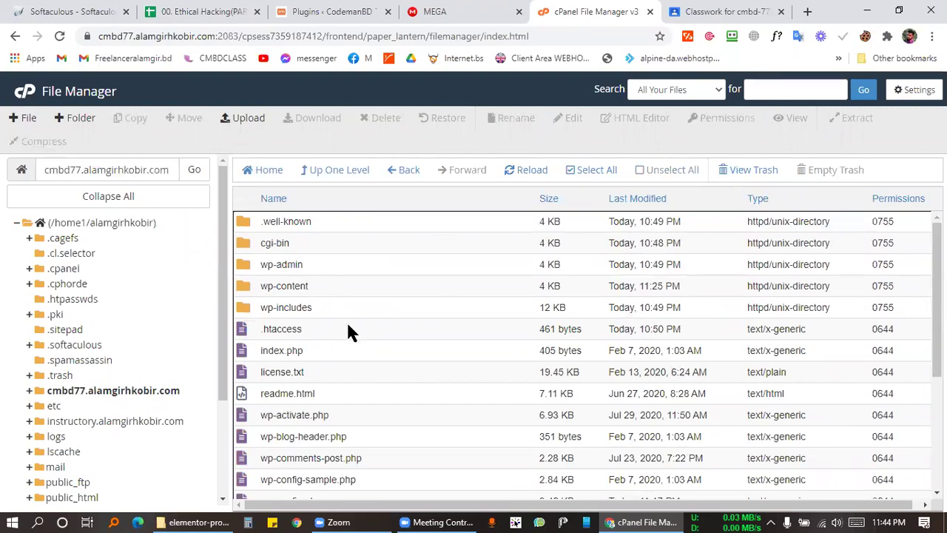
pyautogui.click(289, 285)
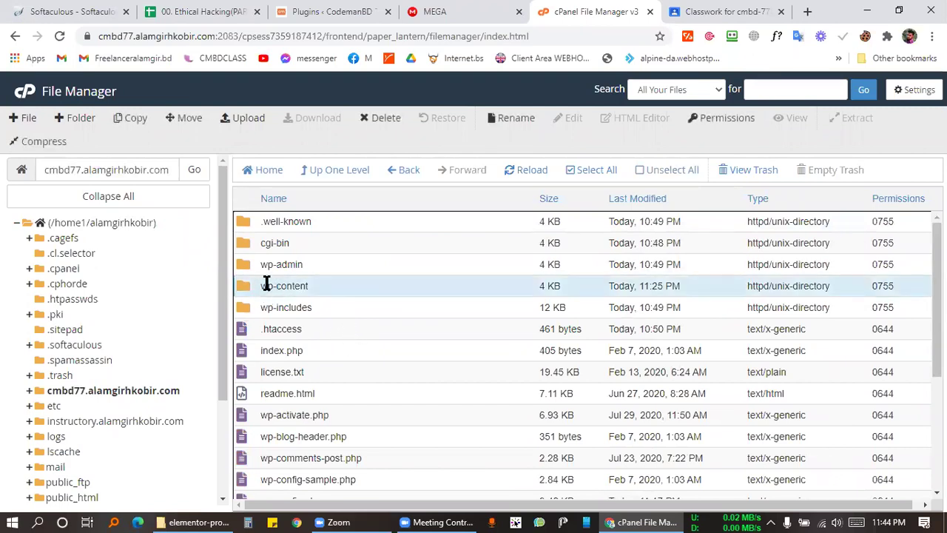
pyautogui.doubleClick(334, 284)
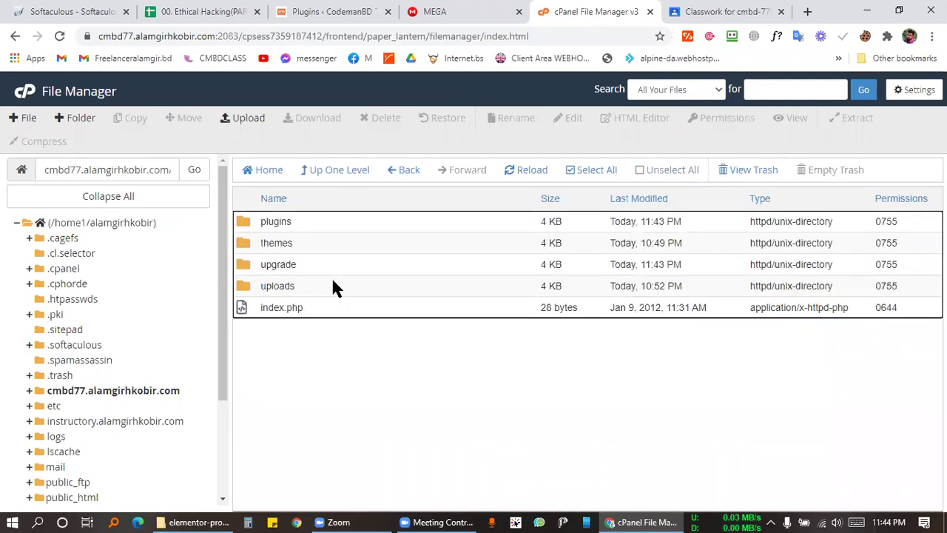
# Open the plugins folder and review its elementor and stops-core-theme-and-plugin-updates folders.
pyautogui.click(290, 222)
pyautogui.click(300, 249)
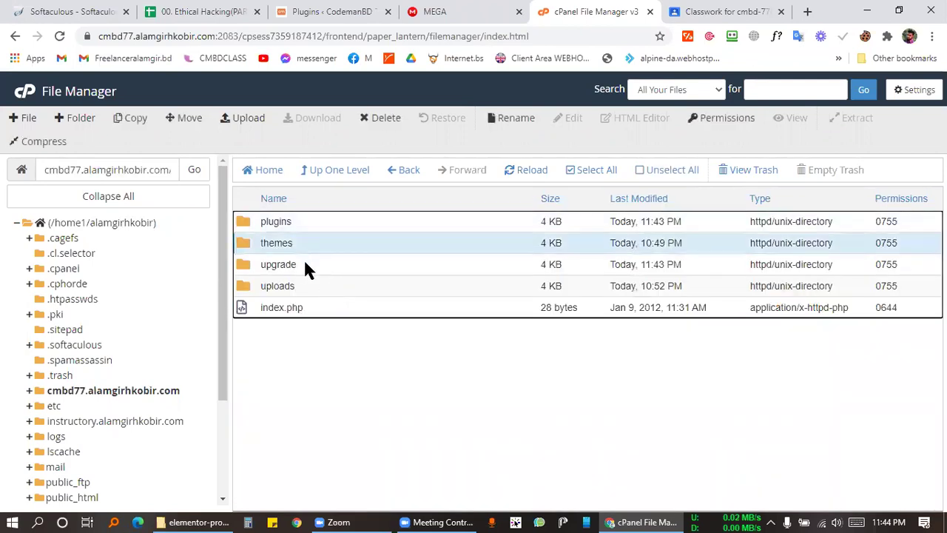
pyautogui.click(304, 263)
pyautogui.click(303, 284)
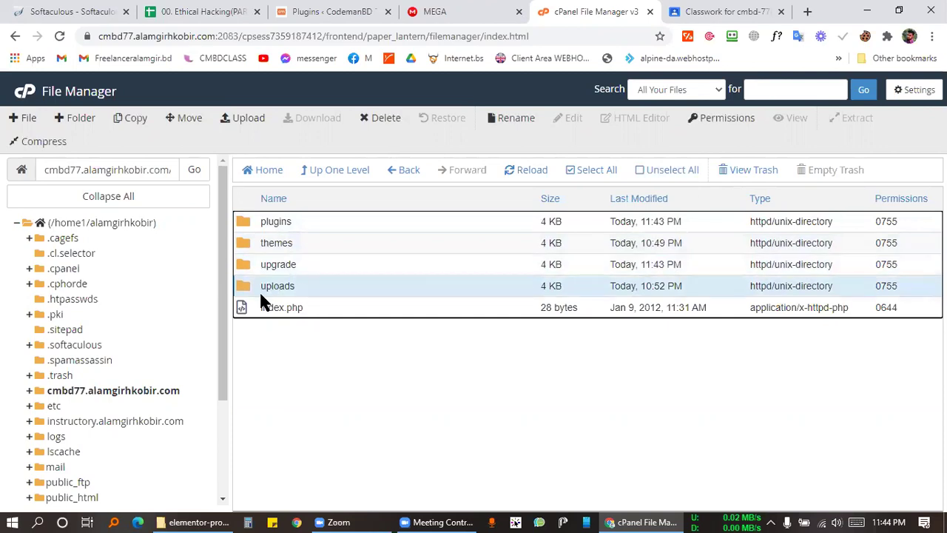
pyautogui.doubleClick(317, 222)
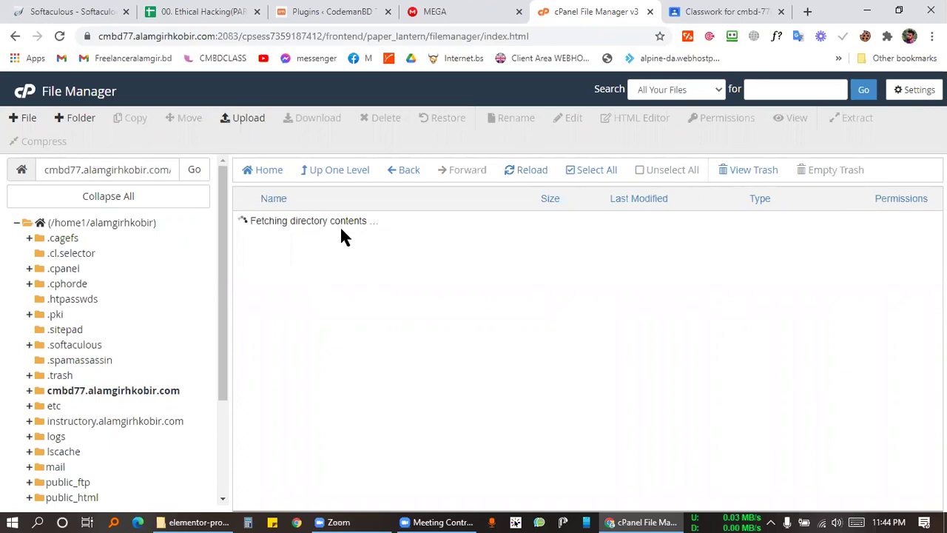
pyautogui.click(289, 222)
pyautogui.click(302, 239)
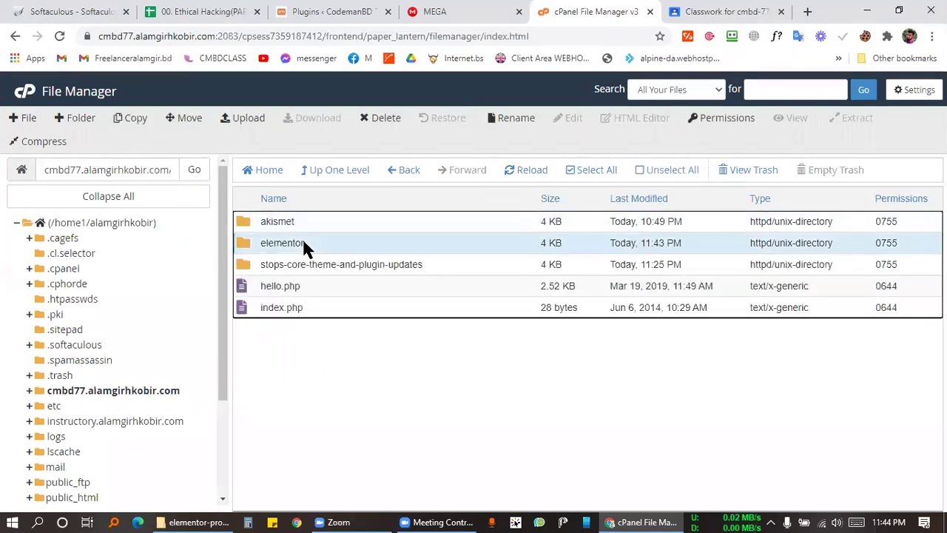
pyautogui.click(316, 269)
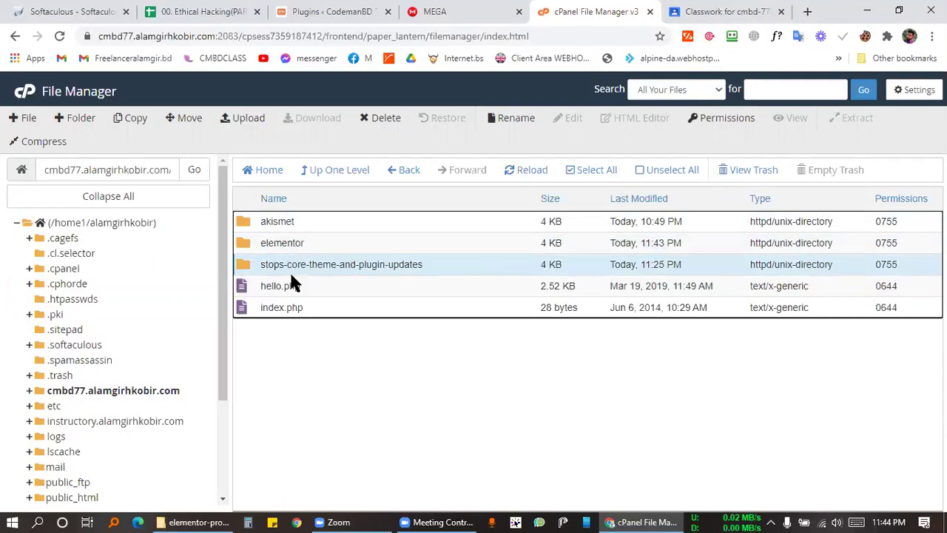
pyautogui.click(354, 380)
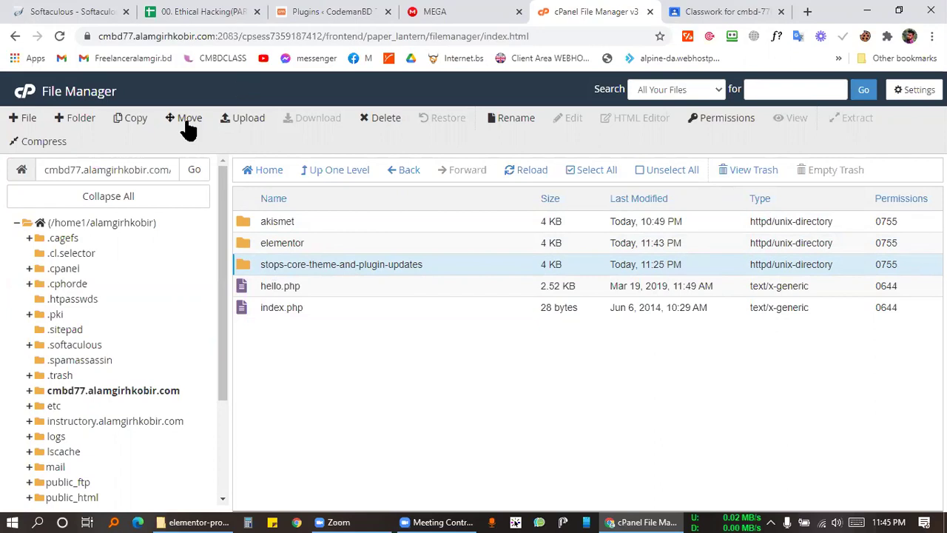
# Upload elementor-pro.zip from Downloads into the wp-content/plugins folder.
pyautogui.click(234, 120)
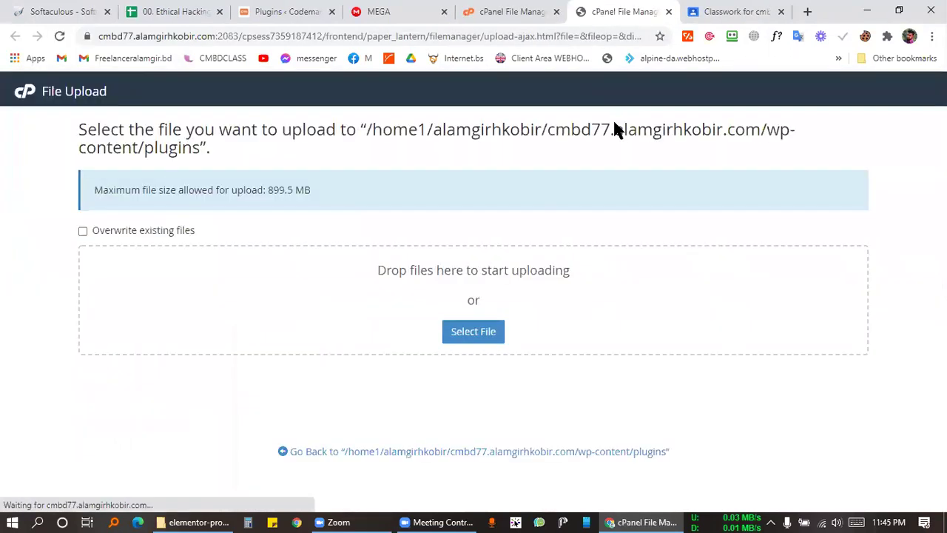
pyautogui.click(469, 335)
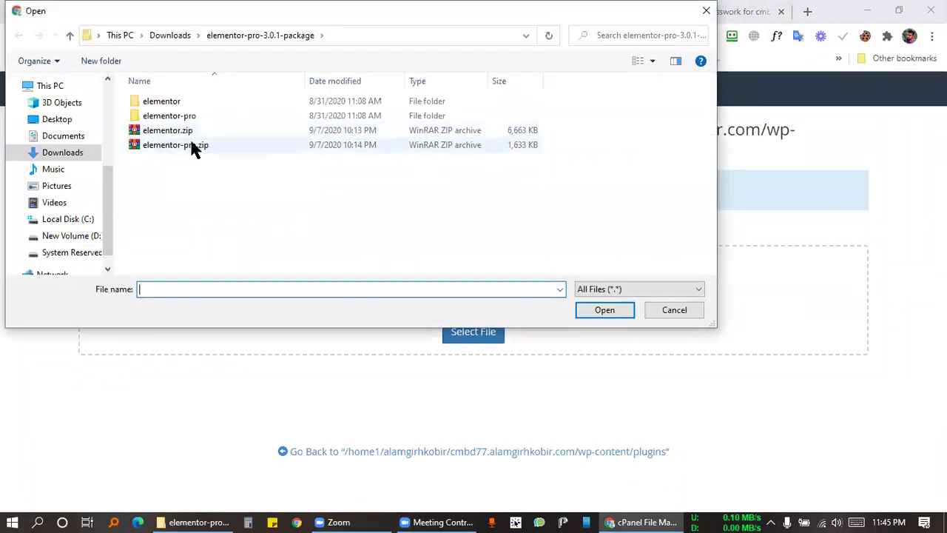
pyautogui.click(145, 148)
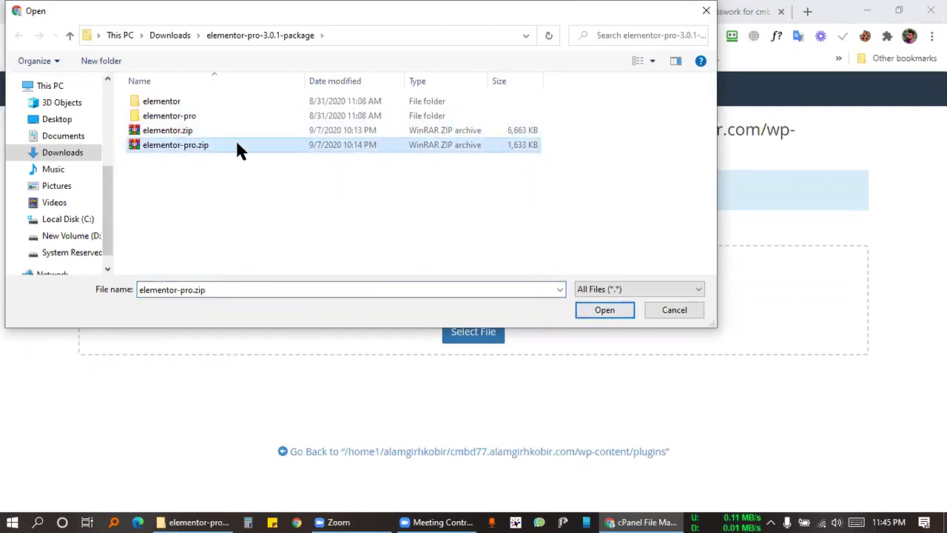
pyautogui.press('Return')
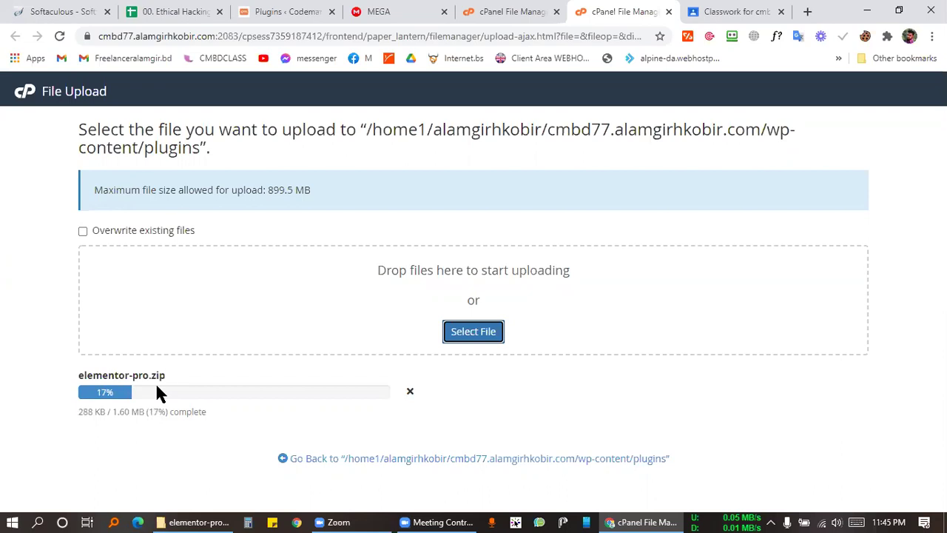
pyautogui.click(411, 11)
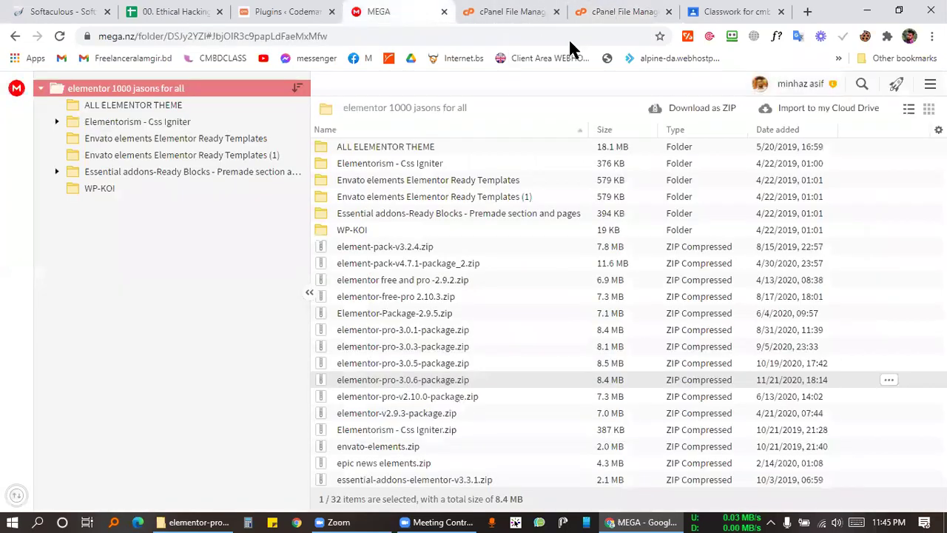
# Compare the elementor-pro 3.0.5 and 3.0.1 package zips in MEGA, then restore the local package folder.
pyautogui.click(584, 11)
pyautogui.click(406, 10)
pyautogui.click(427, 363)
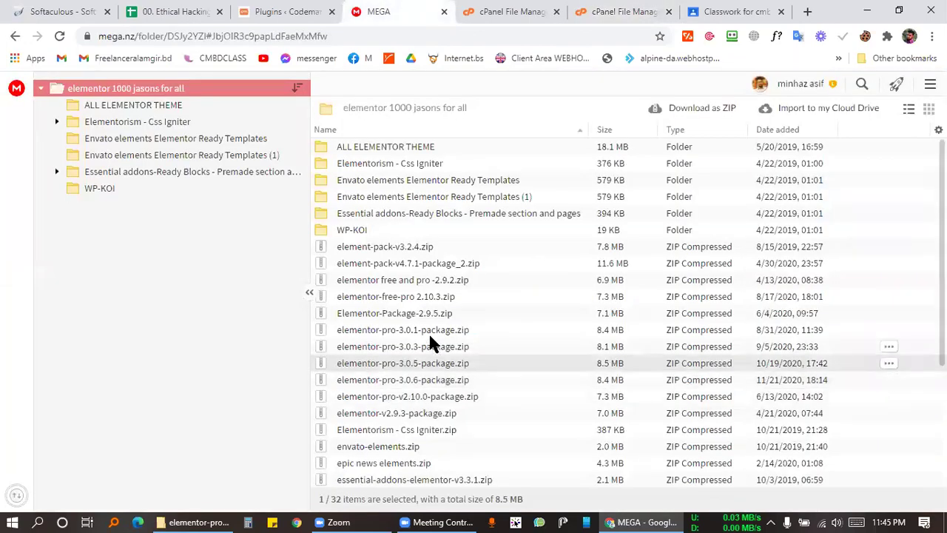
pyautogui.press('Up')
pyautogui.press('Up')
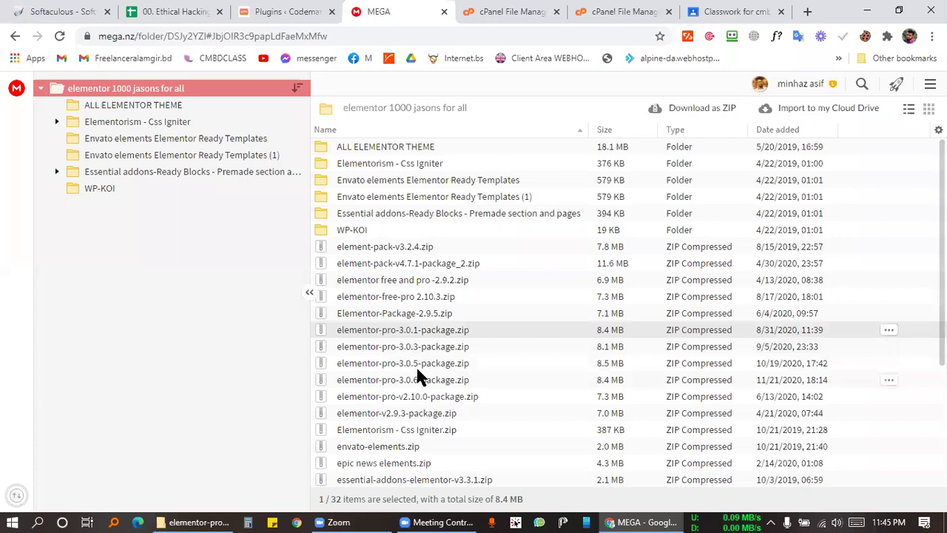
pyautogui.click(199, 522)
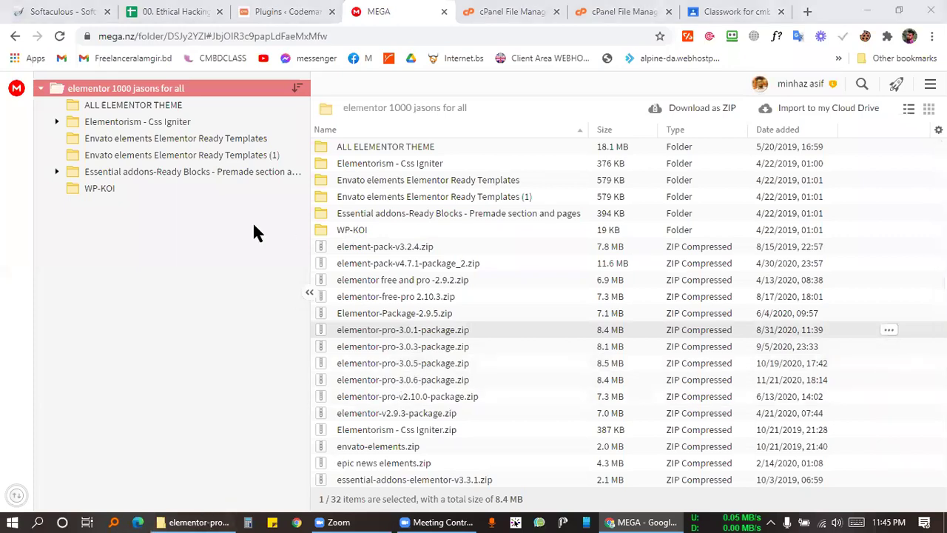
pyautogui.click(237, 224)
# Compare elementor.zip and elementor-pro.zip in the elementor-pro-3.0.1-package folder.
pyautogui.click(233, 209)
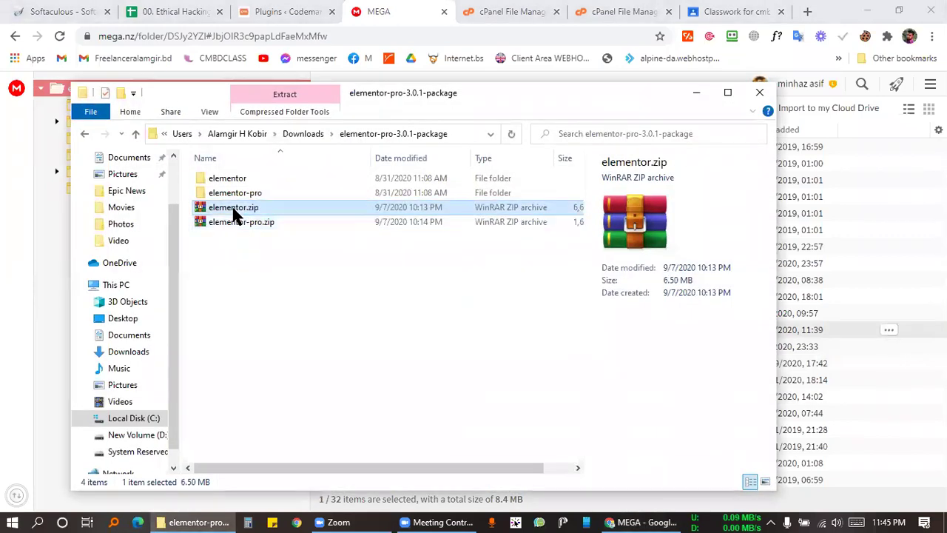
pyautogui.click(290, 226)
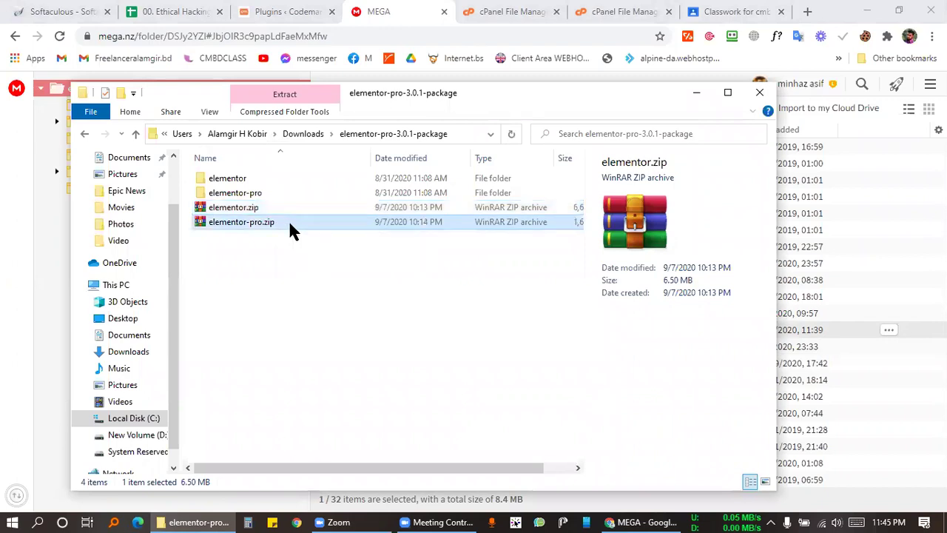
pyautogui.click(285, 201)
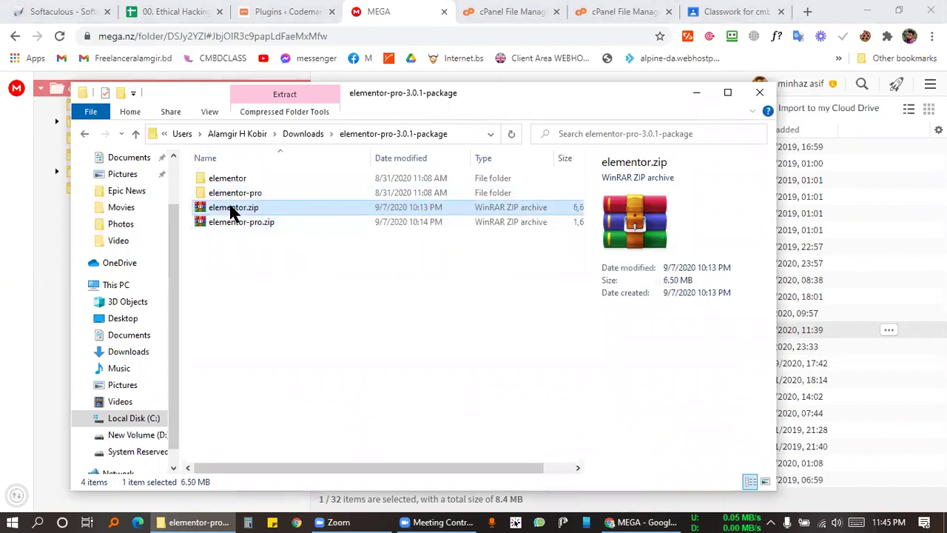
pyautogui.click(279, 219)
pyautogui.click(268, 211)
pyautogui.click(271, 217)
pyautogui.click(274, 213)
pyautogui.click(276, 224)
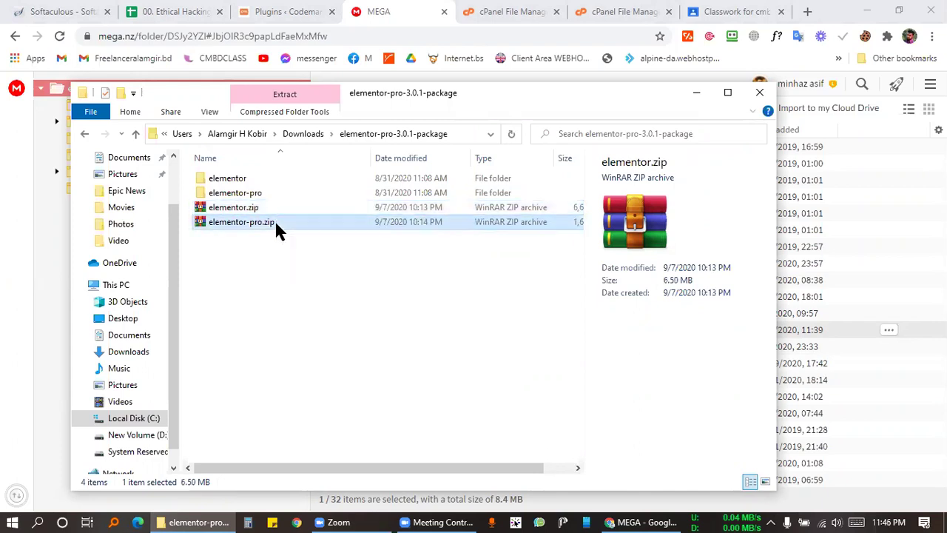
# Check the elementor-pro.zip upload at about 45%, then open Classroom's Classwork create options.
pyautogui.click(470, 11)
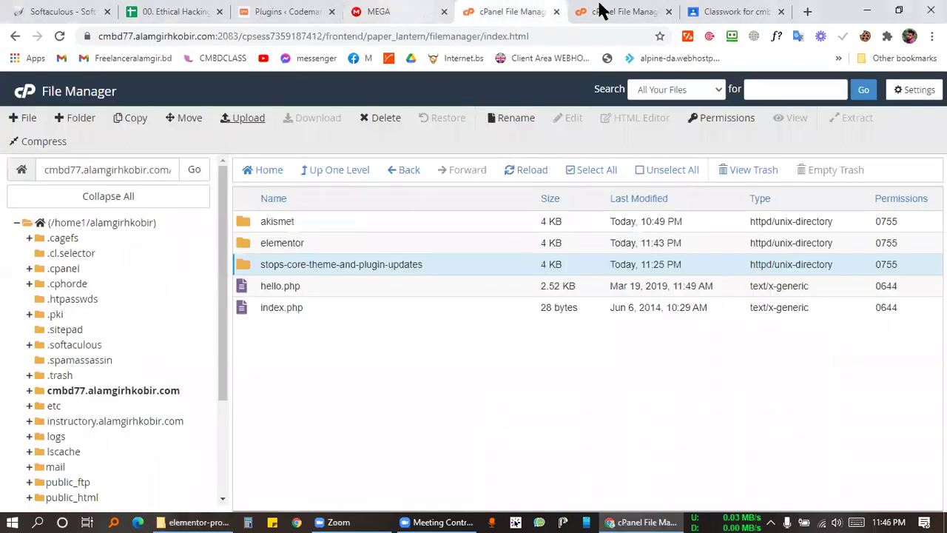
pyautogui.click(600, 12)
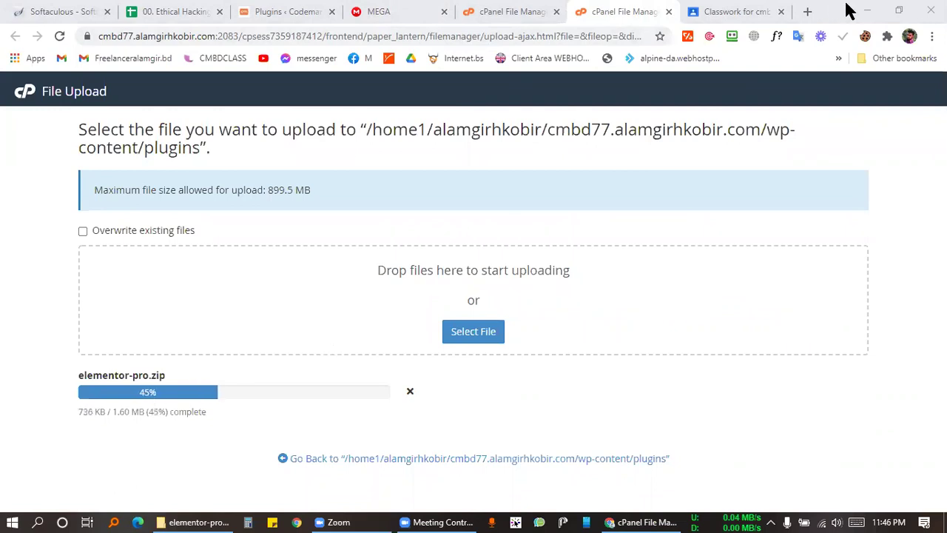
pyautogui.click(754, 11)
pyautogui.click(246, 146)
# Start a new topic named Epi-06 followed by the instructor's name, fixing the initial's case.
pyautogui.click(253, 371)
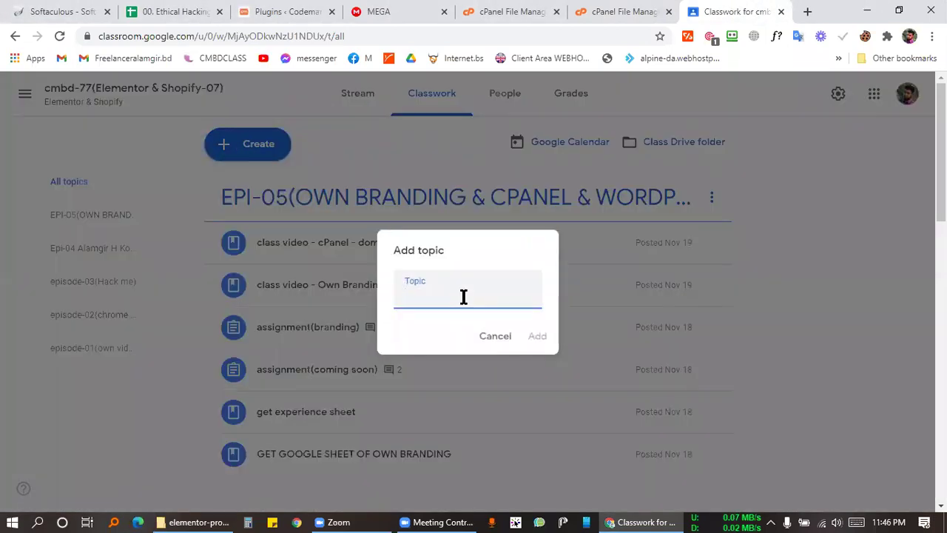
pyautogui.write('Epi')
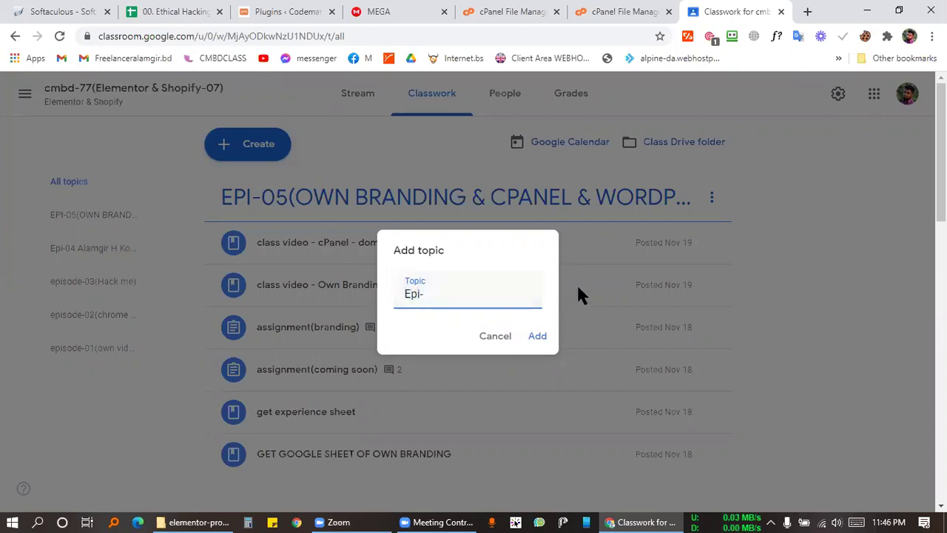
pyautogui.write('-06 Alamgir h K')
pyautogui.press('BackSpace')
pyautogui.press('BackSpace')
pyautogui.write('H Kobir')
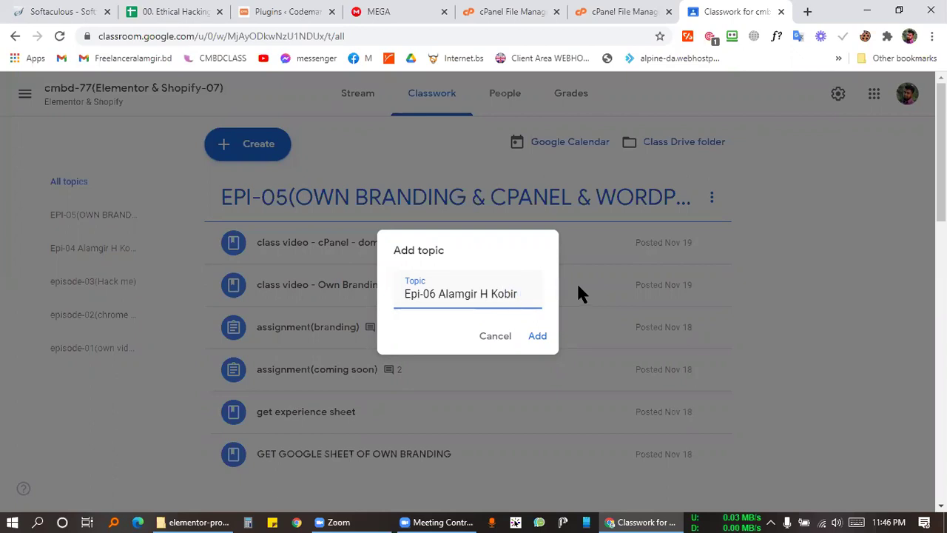
# Insert 'Ele-01' after Epi-06 in the topic name and check the text's end.
pyautogui.click(436, 293)
pyautogui.write('Elemento')
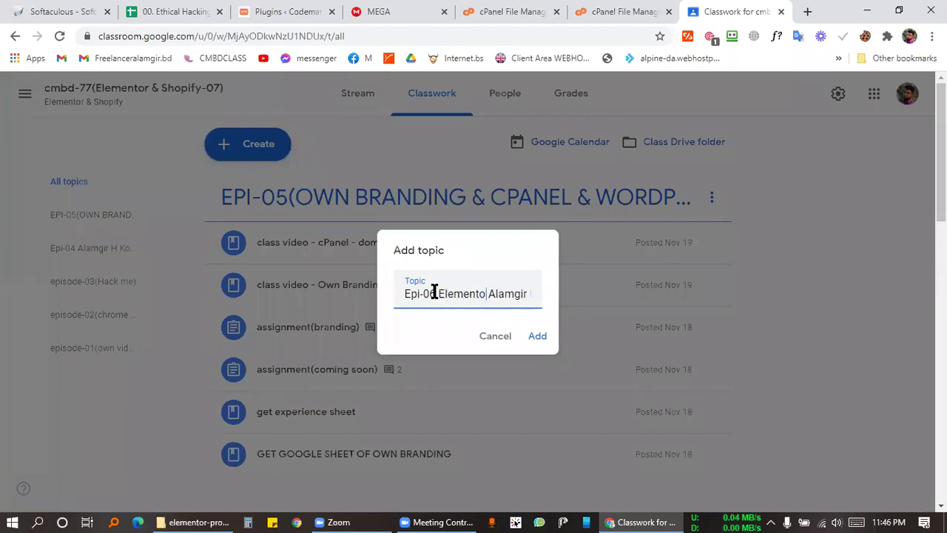
pyautogui.press('BackSpace')
pyautogui.press('BackSpace')
pyautogui.press('BackSpace')
pyautogui.press('BackSpace')
pyautogui.press('BackSpace')
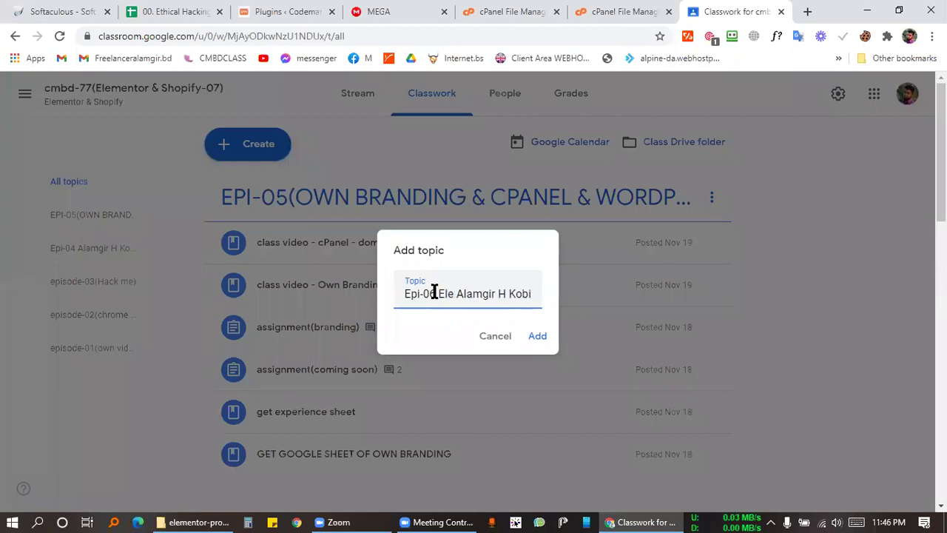
pyautogui.write('-')
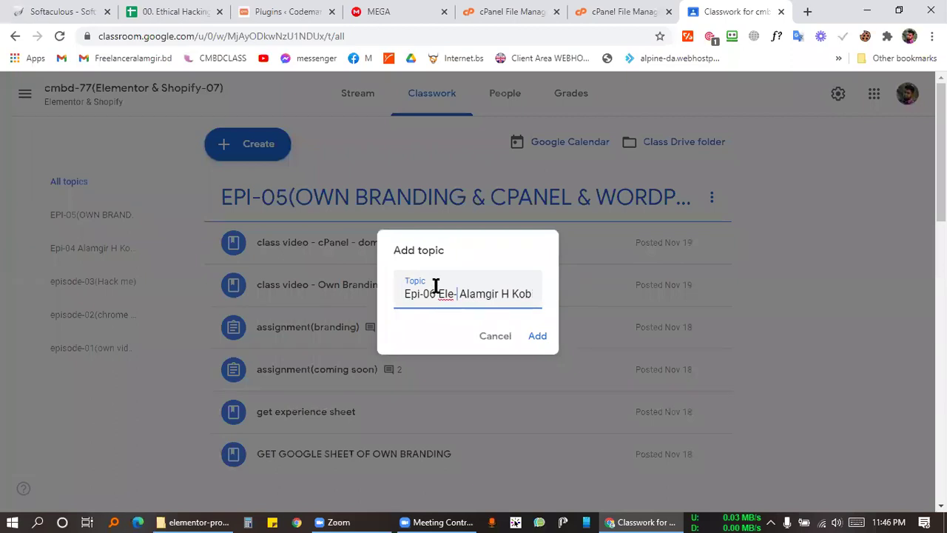
pyautogui.write('01')
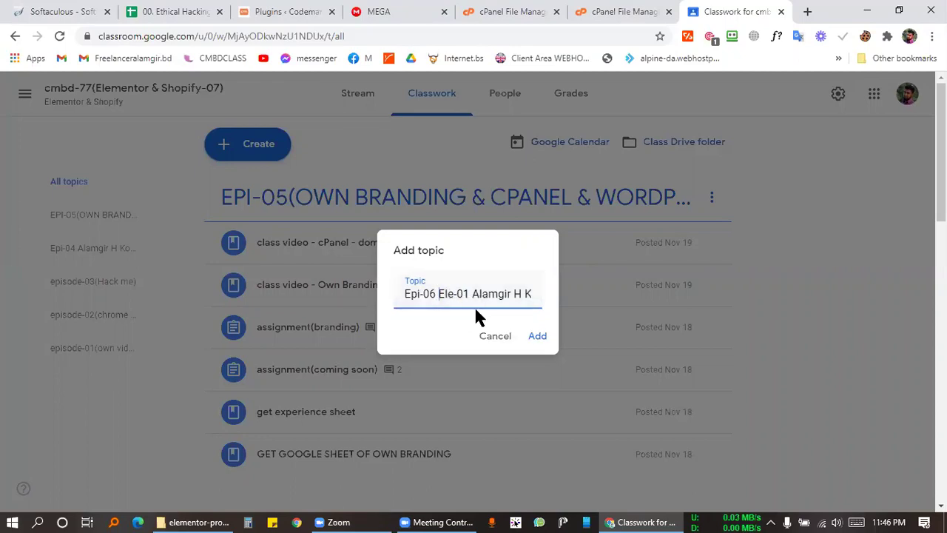
pyautogui.write("'")
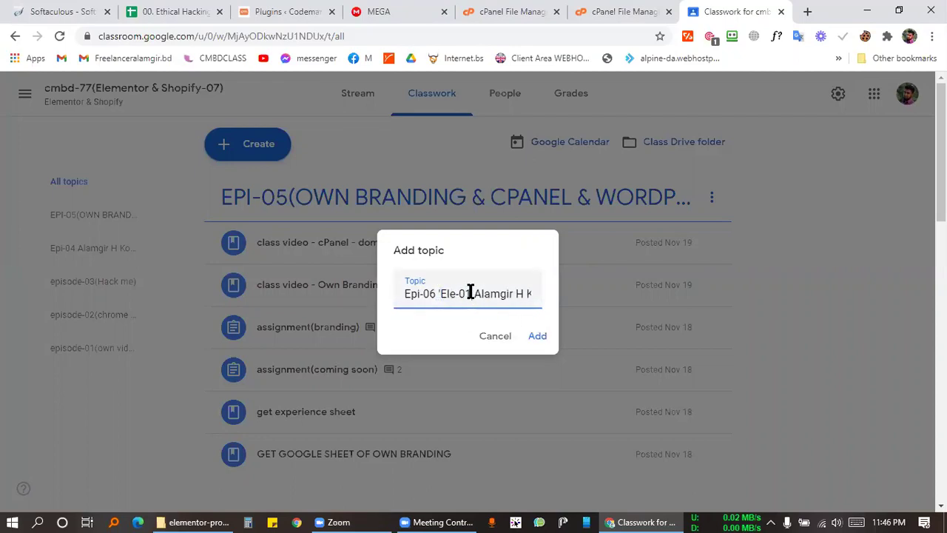
pyautogui.write("'")
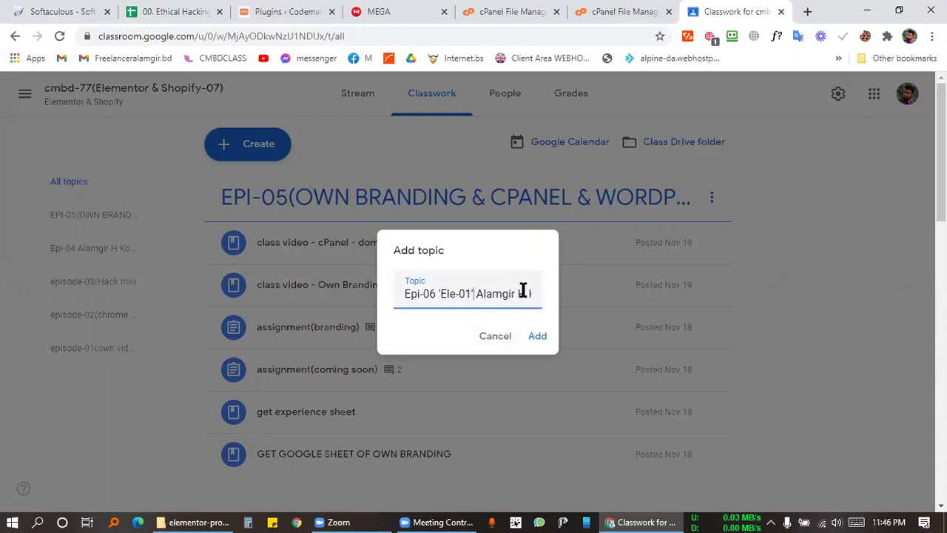
pyautogui.doubleClick(530, 290)
pyautogui.click(533, 295)
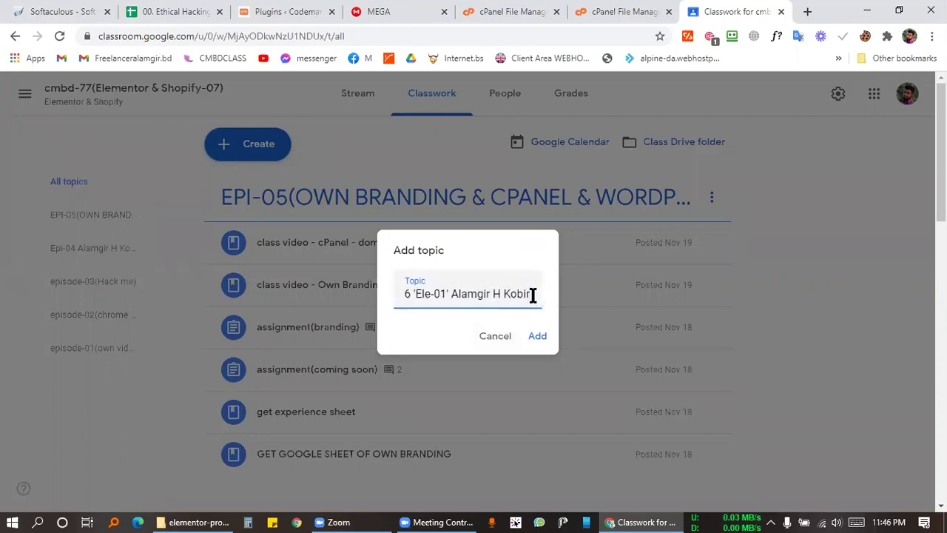
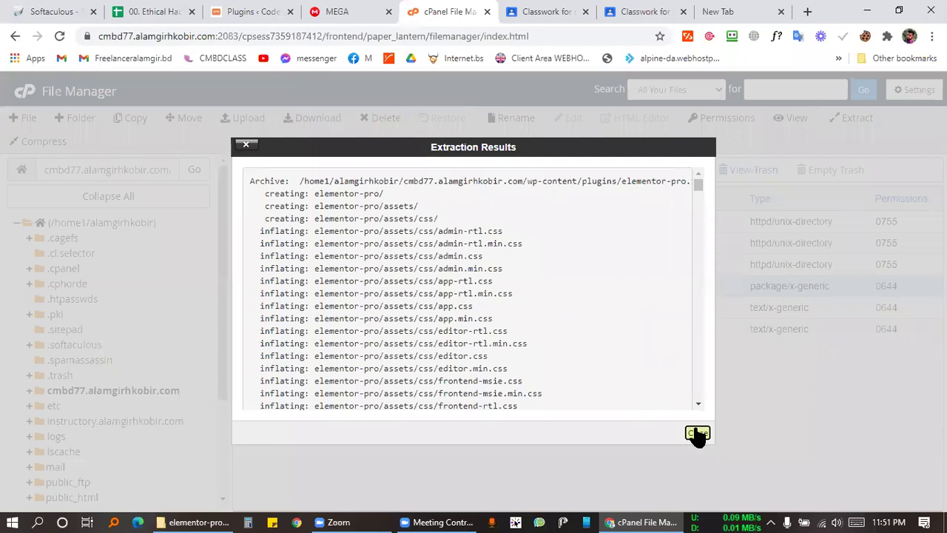
# Close the Extraction Results window and reload the File Manager.
pyautogui.scroll(-15, 529, 337)
pyautogui.scroll(-15, 533, 340)
pyautogui.click(697, 433)
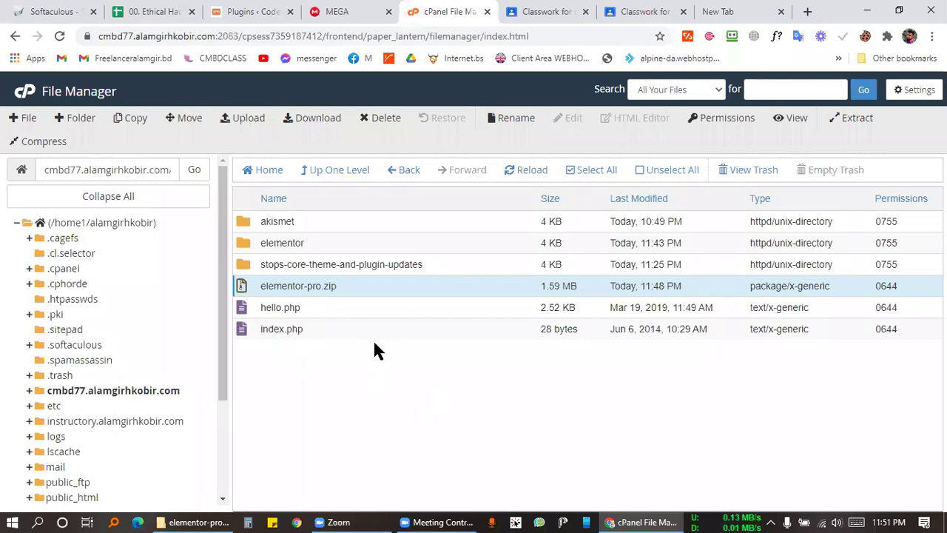
pyautogui.click(59, 36)
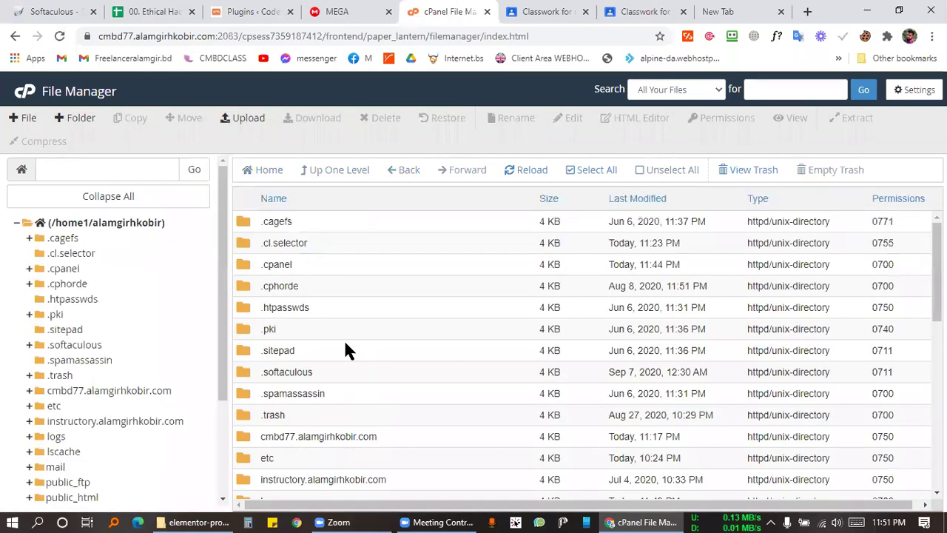
# Navigate into cmbd77.alamgirhkobir.com > wp-content > plugins.
pyautogui.scroll(-7, 301, 395)
pyautogui.scroll(4, 348, 362)
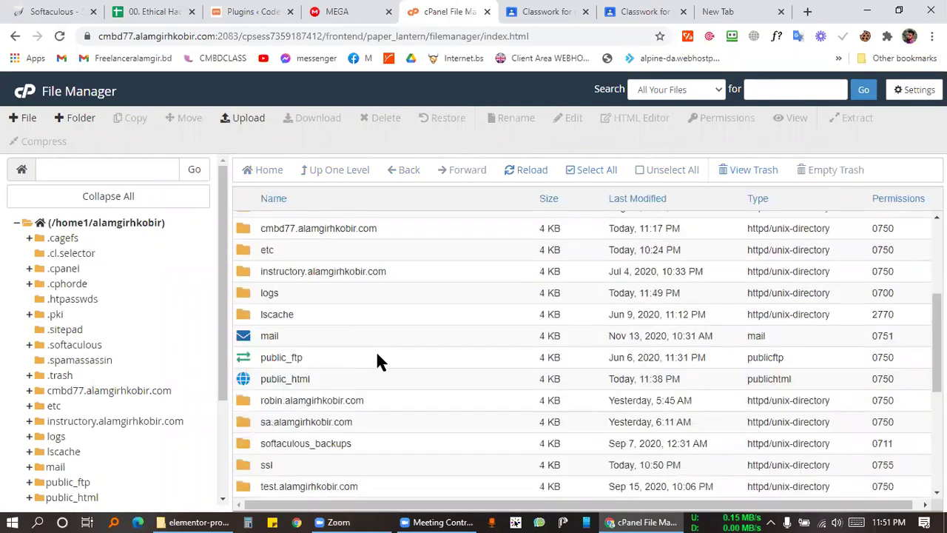
pyautogui.scroll(-2, 358, 418)
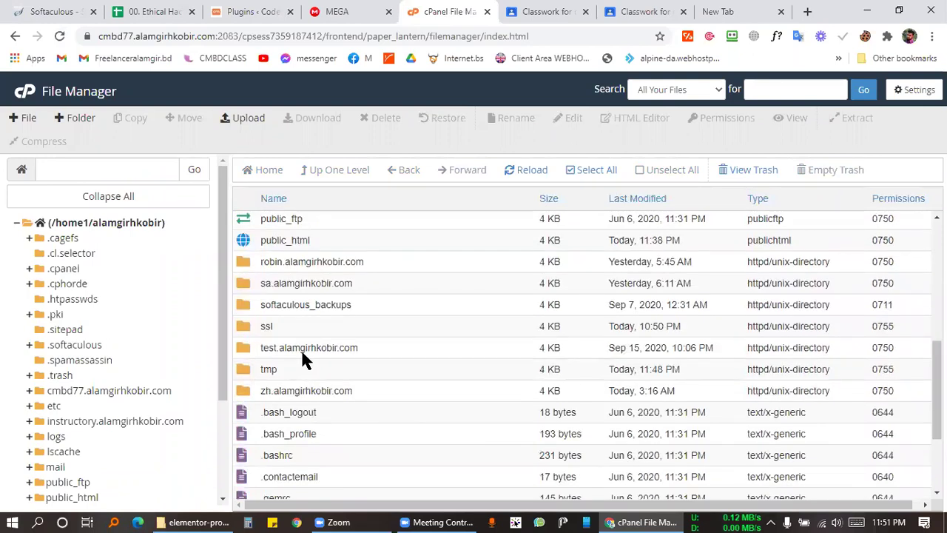
pyautogui.scroll(-2, 311, 400)
pyautogui.scroll(3, 343, 374)
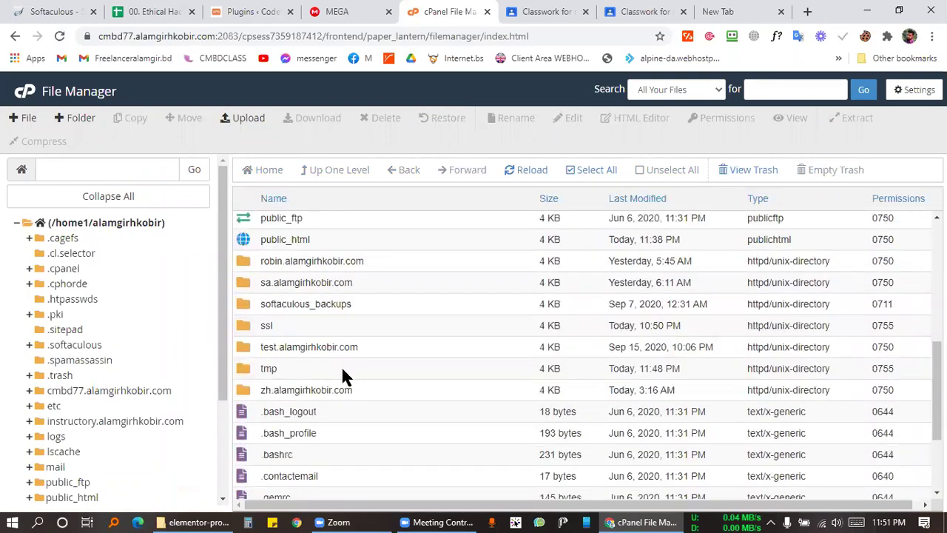
pyautogui.scroll(2, 396, 227)
pyautogui.doubleClick(407, 223)
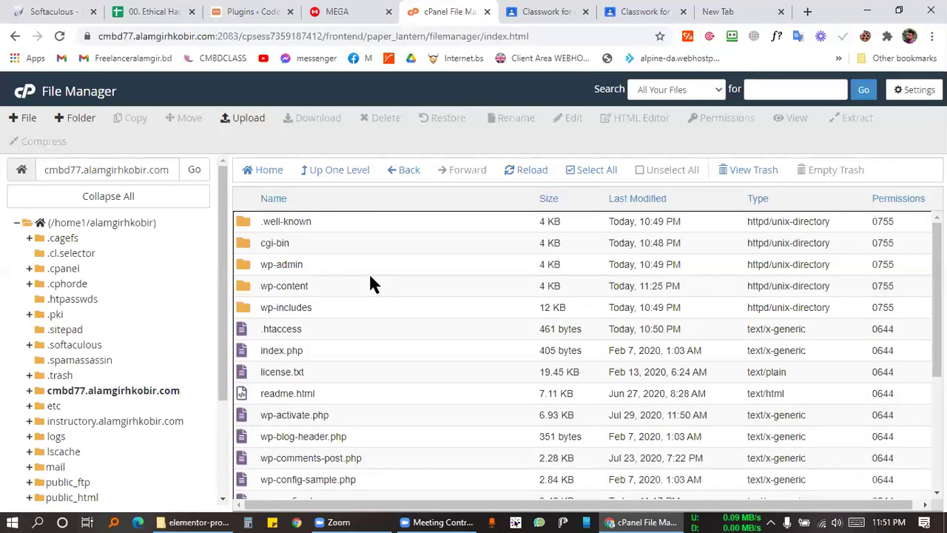
pyautogui.doubleClick(319, 285)
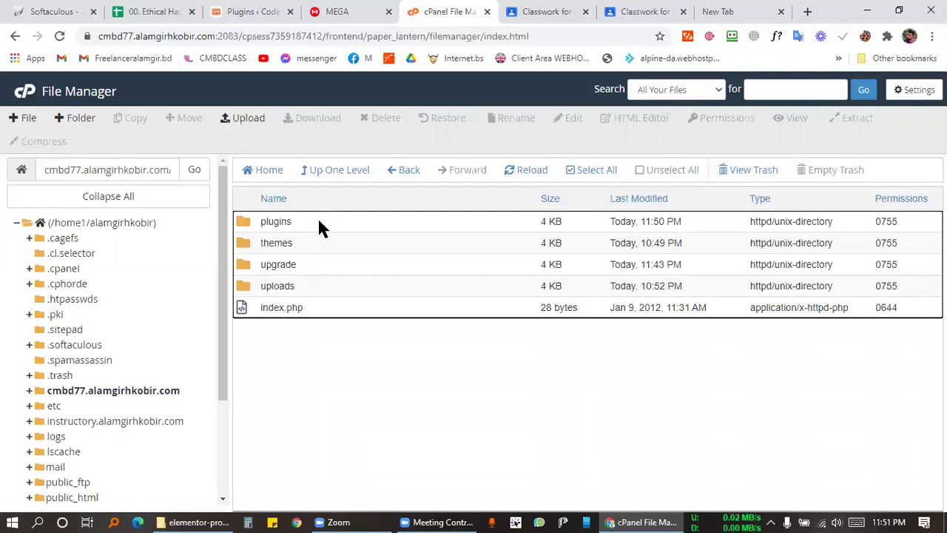
pyautogui.doubleClick(318, 220)
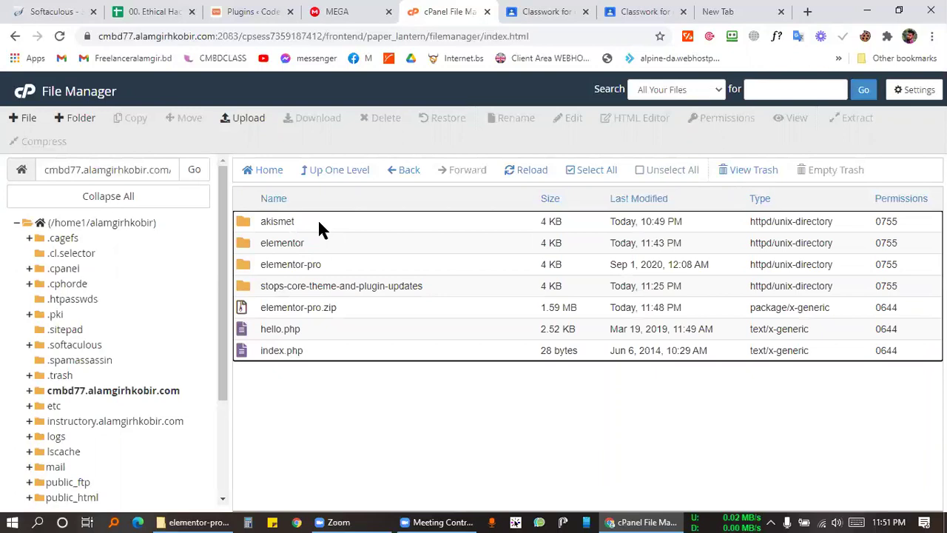
# Select elementor-pro.zip and bring up its delete confirmation.
pyautogui.click(292, 264)
pyautogui.click(324, 306)
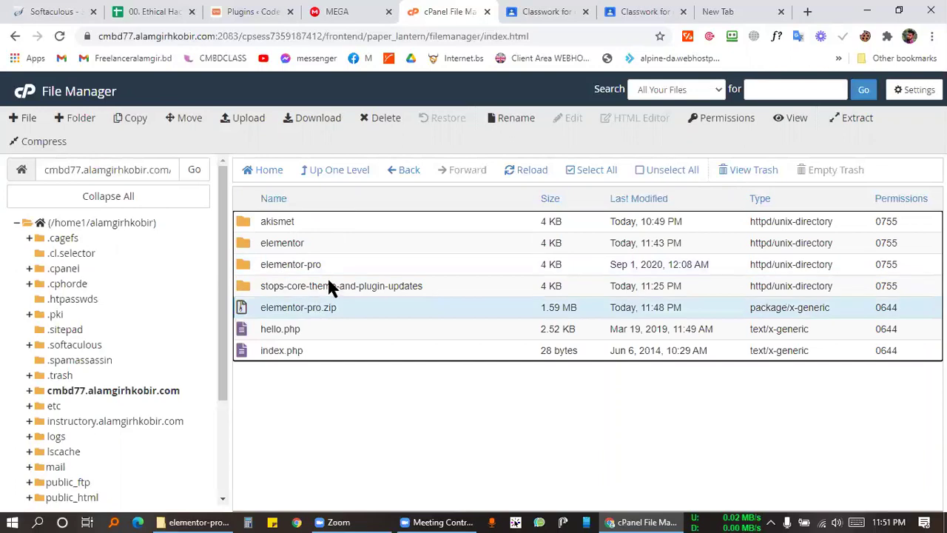
pyautogui.click(374, 118)
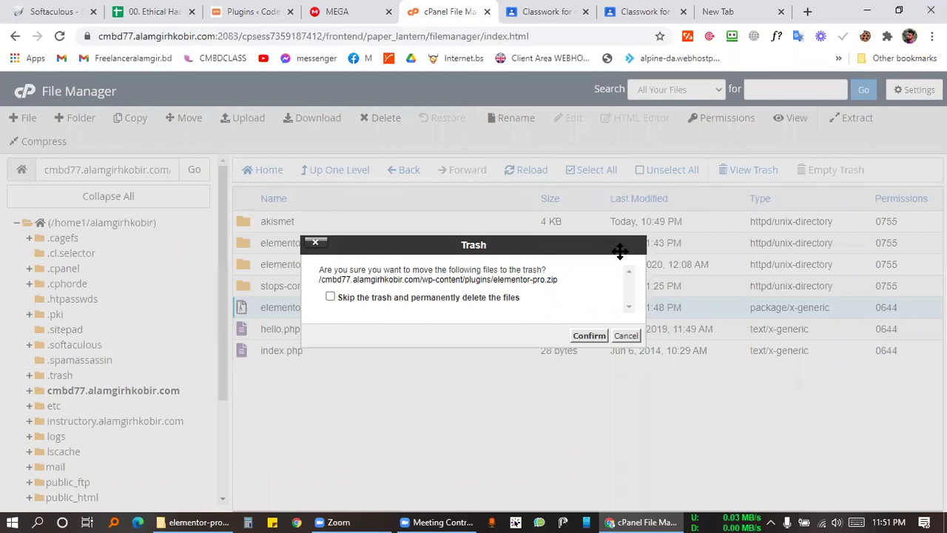
pyautogui.press('super+d')
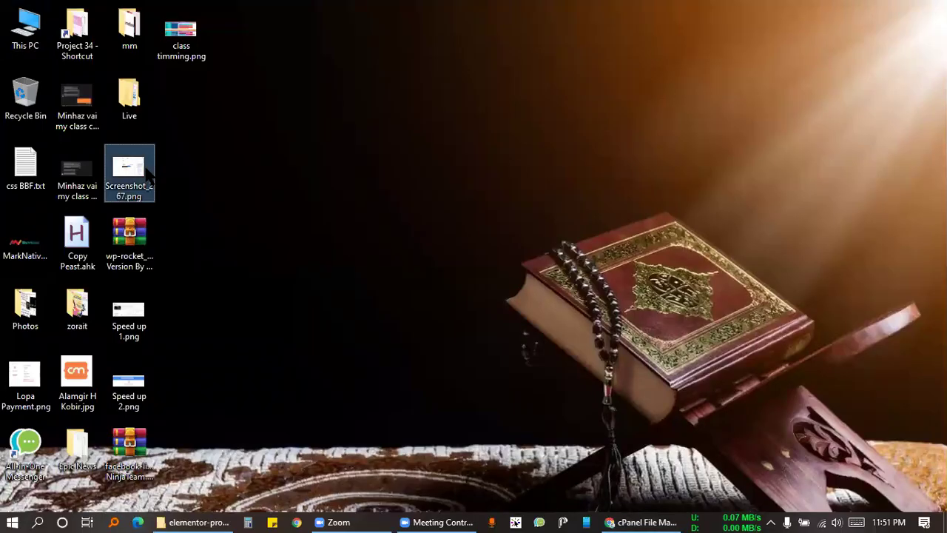
pyautogui.press('Delete')
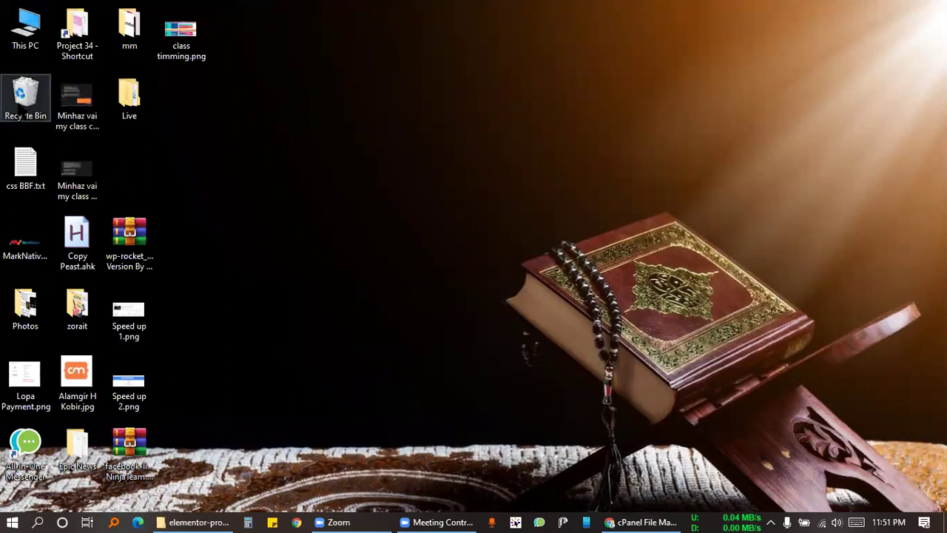
pyautogui.press('Down')
pyautogui.press('Return')
pyautogui.click(299, 98)
pyautogui.rightClick(299, 100)
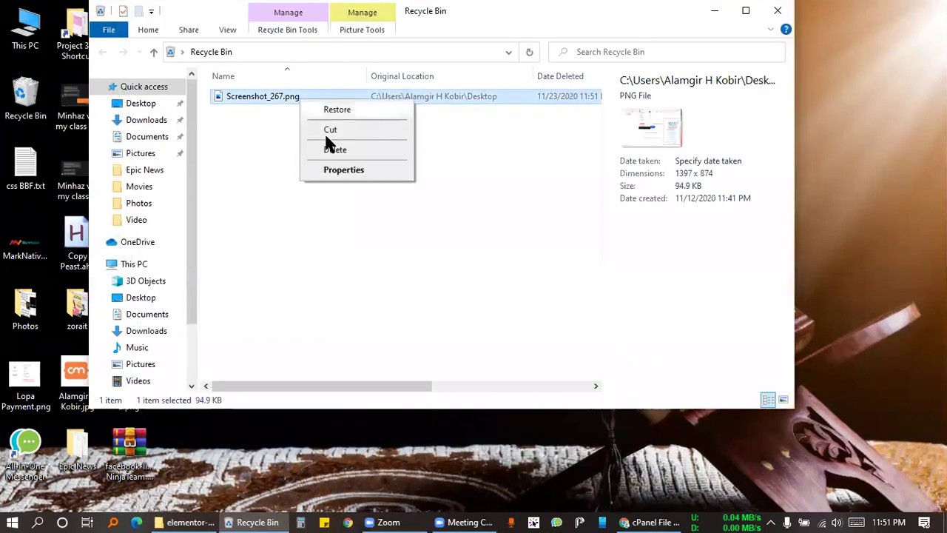
pyautogui.click(345, 109)
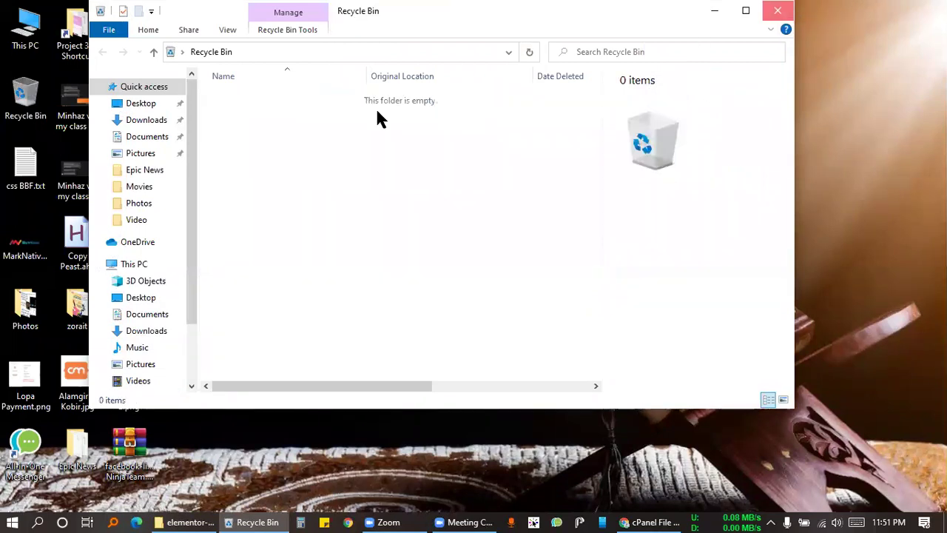
pyautogui.hotkey('alt', 'F4')
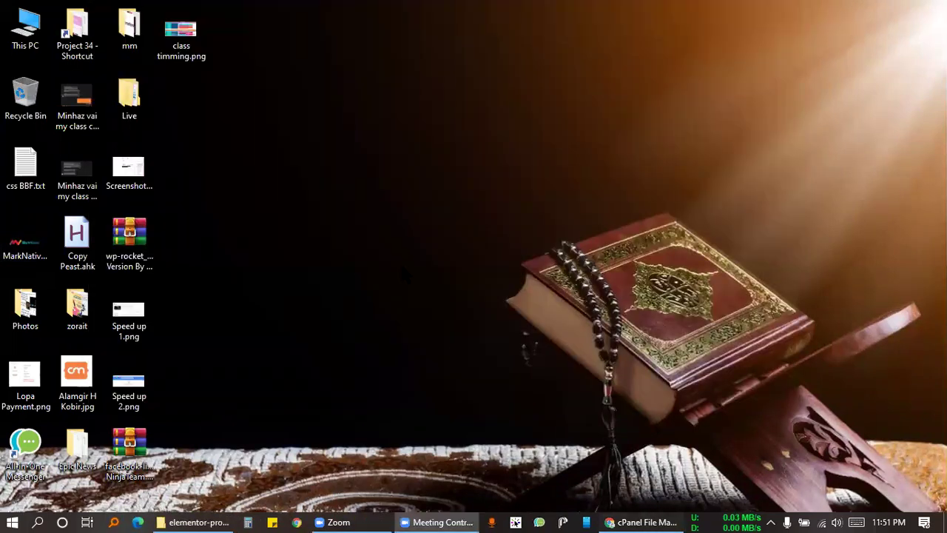
pyautogui.click(641, 521)
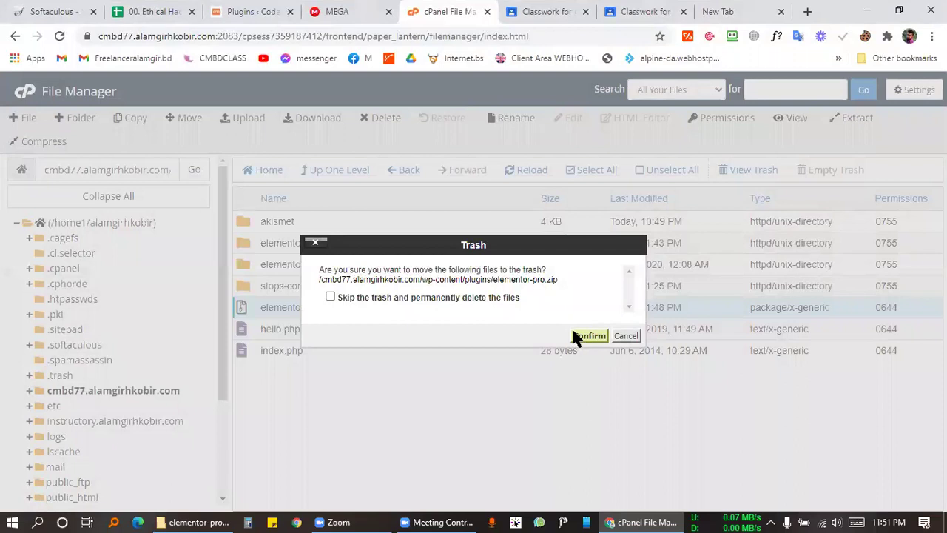
# Permanently delete elementor-pro.zip, skipping the trash, then reload the WordPress Plugins page.
pyautogui.click(330, 297)
pyautogui.click(589, 336)
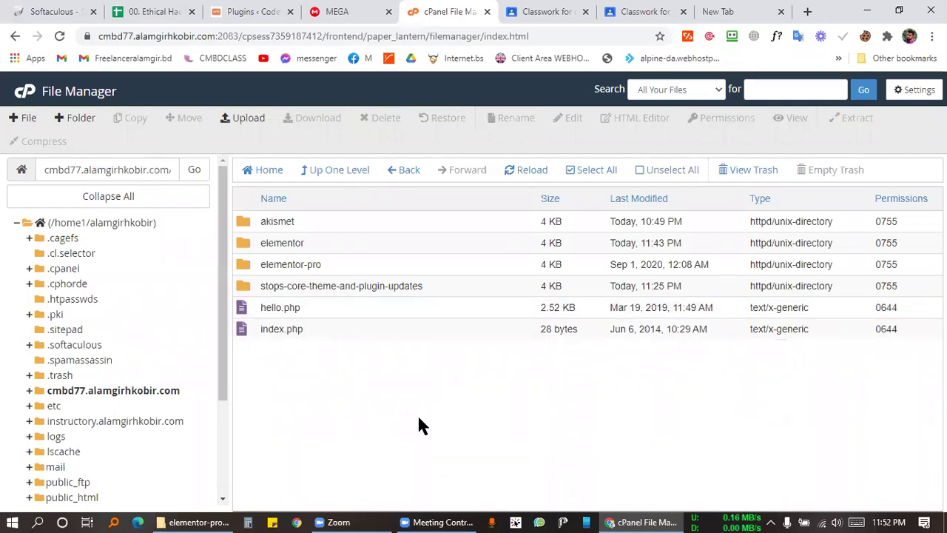
pyautogui.click(307, 267)
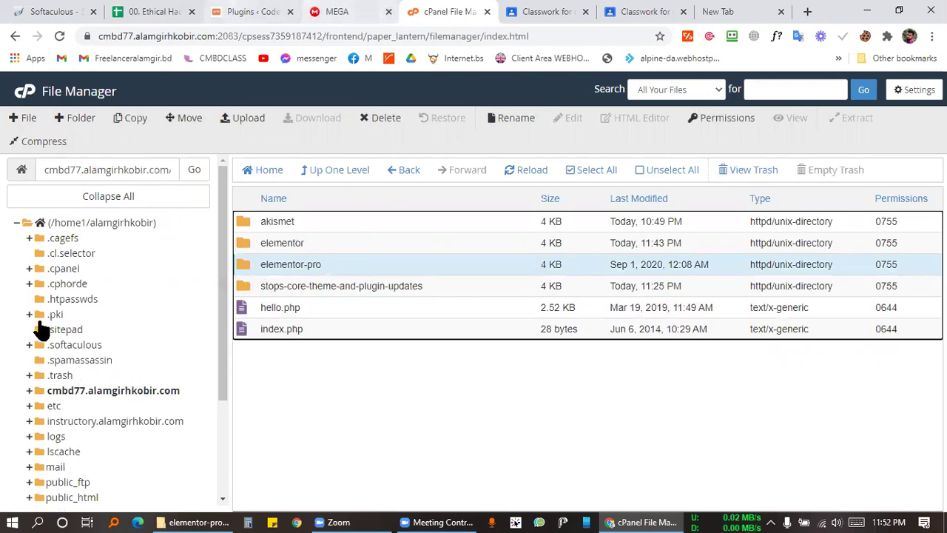
pyautogui.hotkey('ctrl', '3')
pyautogui.press('F5')
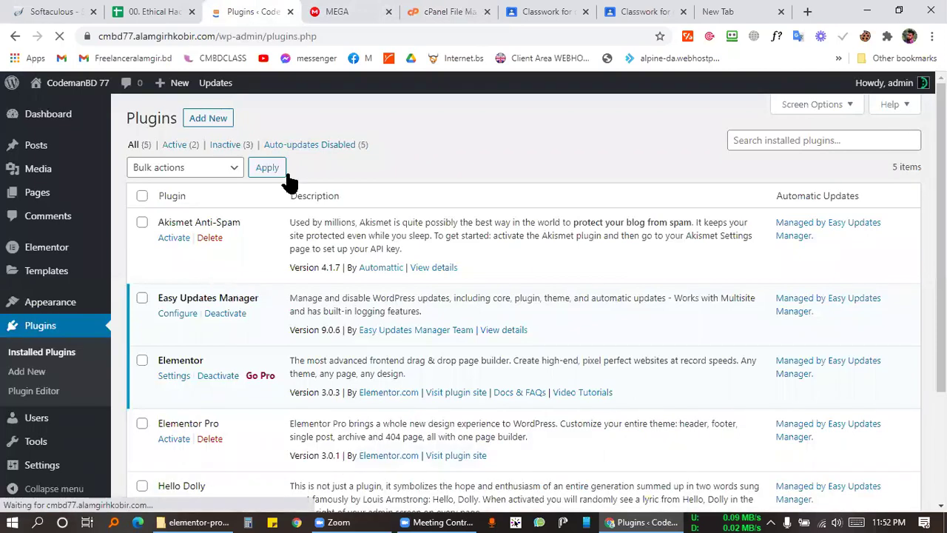
# Activate the Elementor Pro 3.0.1 plugin from the Plugins list.
pyautogui.scroll(-1, 314, 299)
pyautogui.scroll(-1, 314, 300)
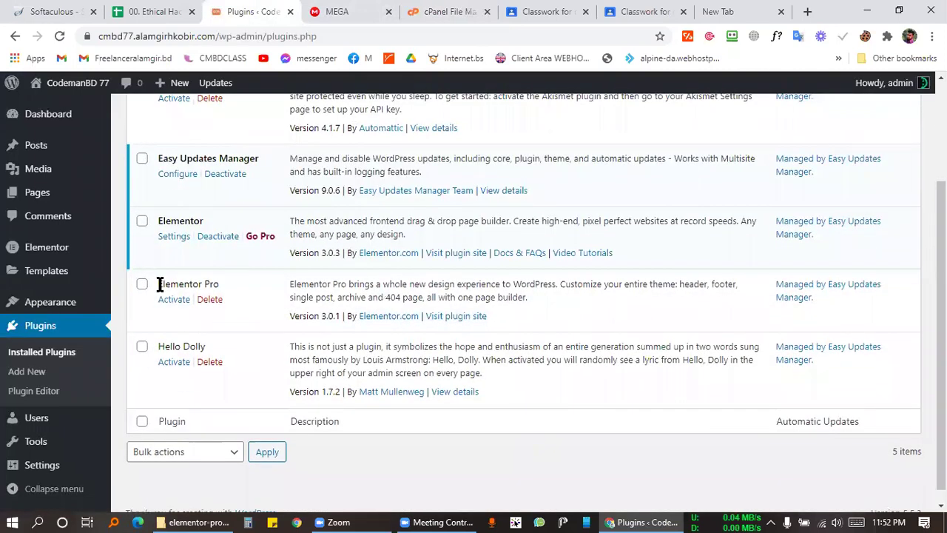
pyautogui.moveTo(157, 284); pyautogui.dragTo(232, 282)
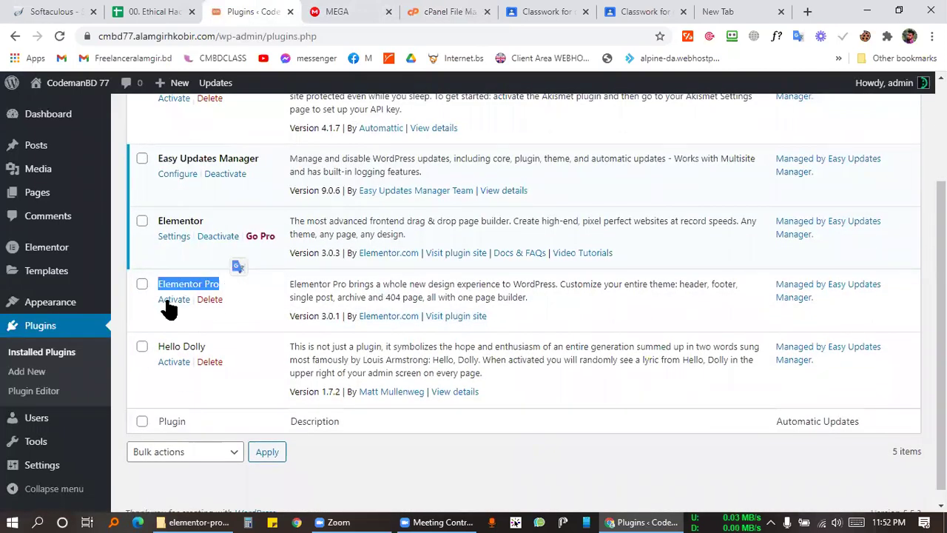
pyautogui.click(220, 282)
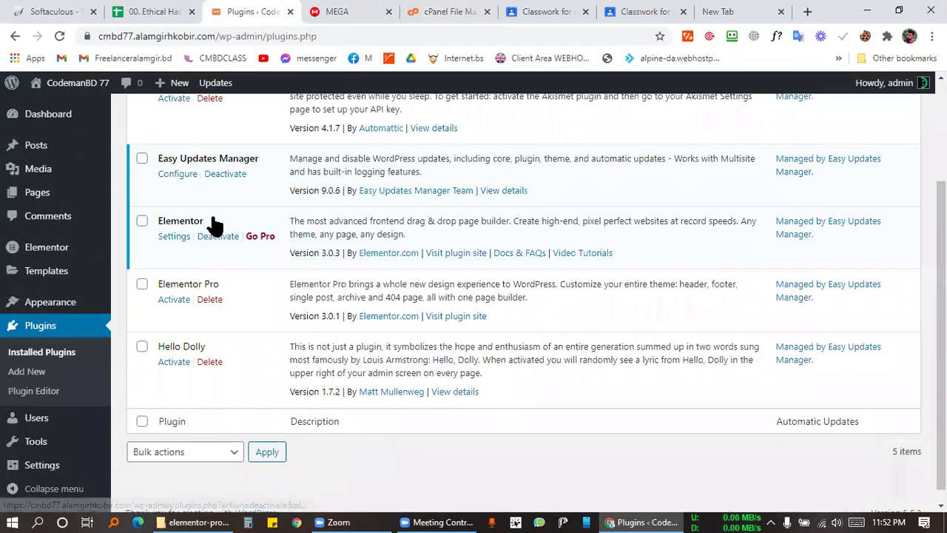
pyautogui.scroll(2, 185, 240)
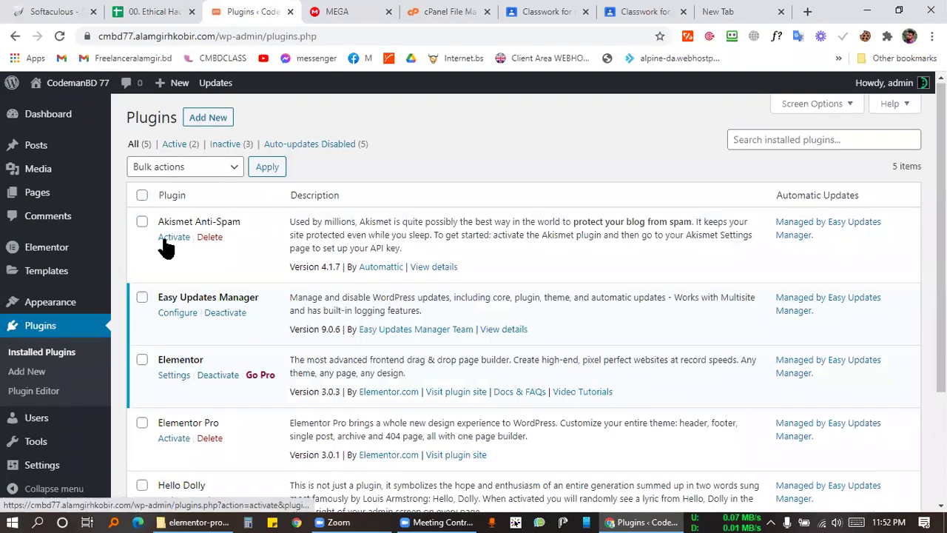
pyautogui.scroll(-2, 171, 252)
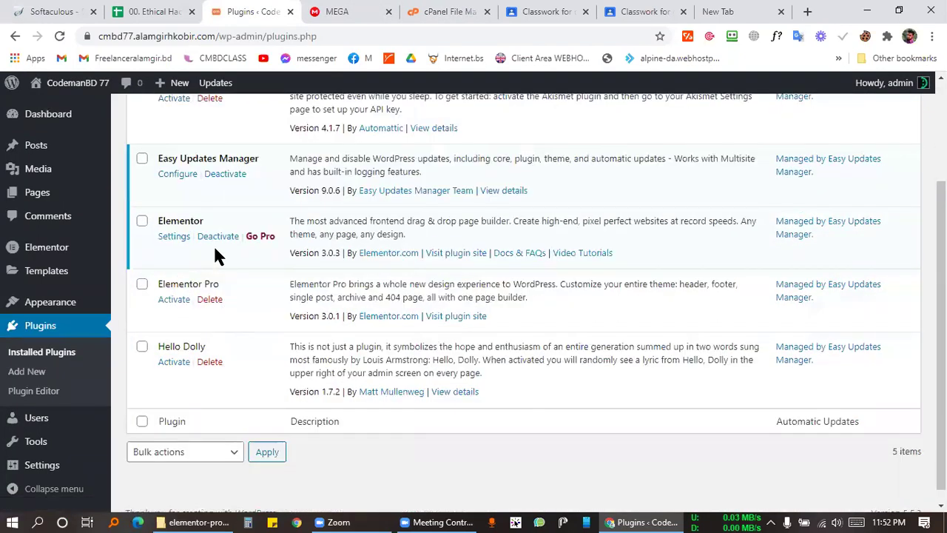
pyautogui.click(170, 301)
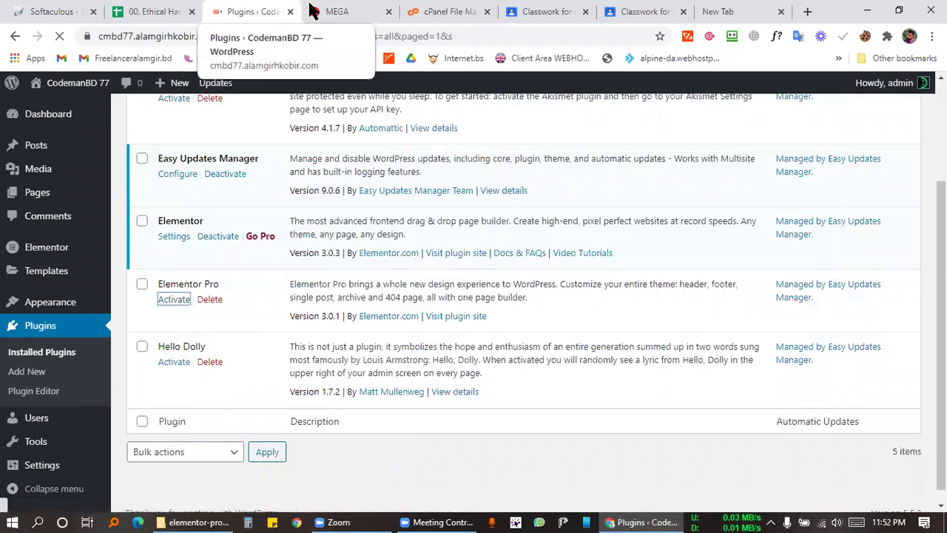
pyautogui.hotkey('ctrl', 'Tab')
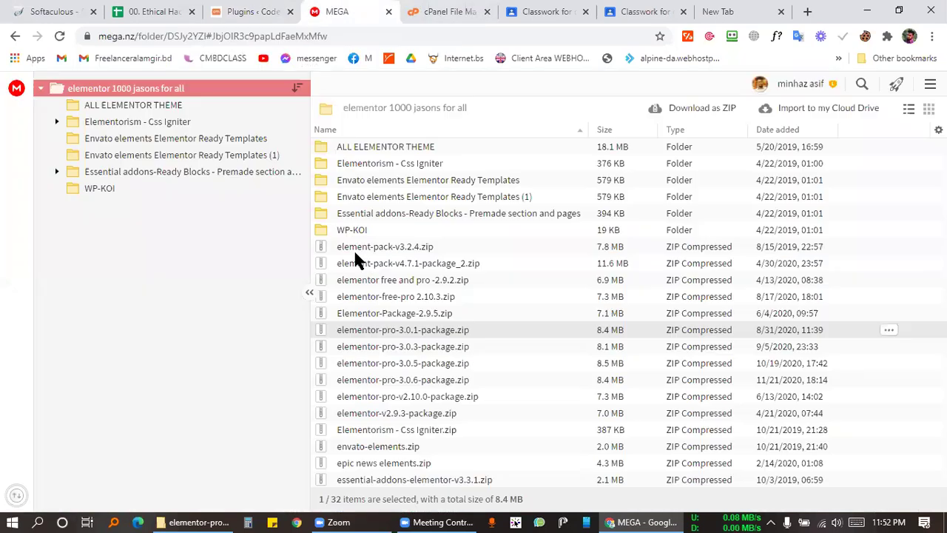
pyautogui.hotkey('ctrl', 'Tab')
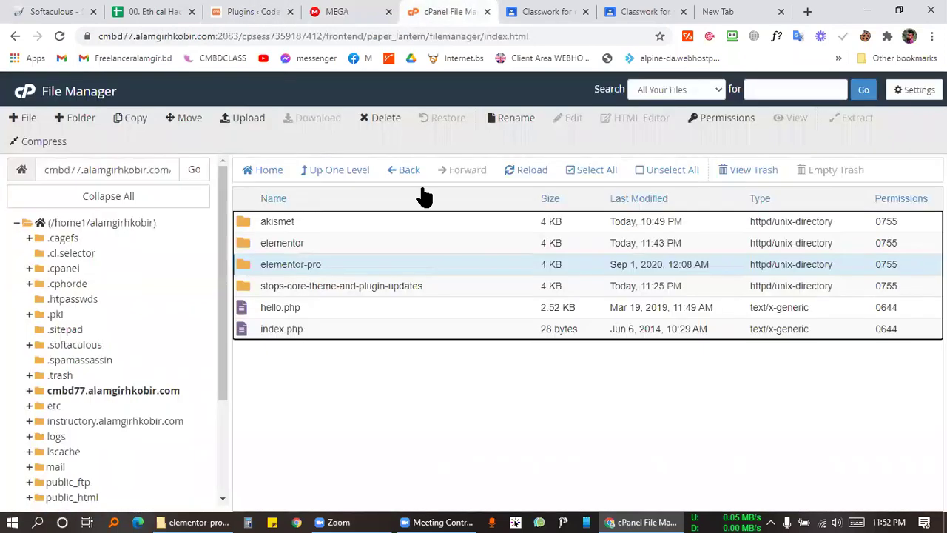
pyautogui.click(248, 11)
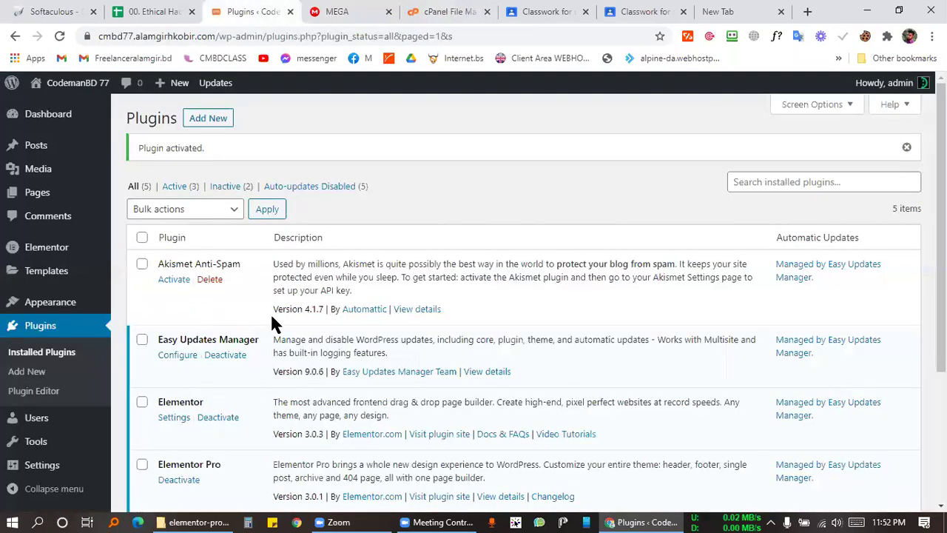
# Check Elementor's installed version, 3.0.3, in the plugins list.
pyautogui.scroll(-3, 271, 322)
pyautogui.scroll(4, 270, 323)
pyautogui.click(400, 520)
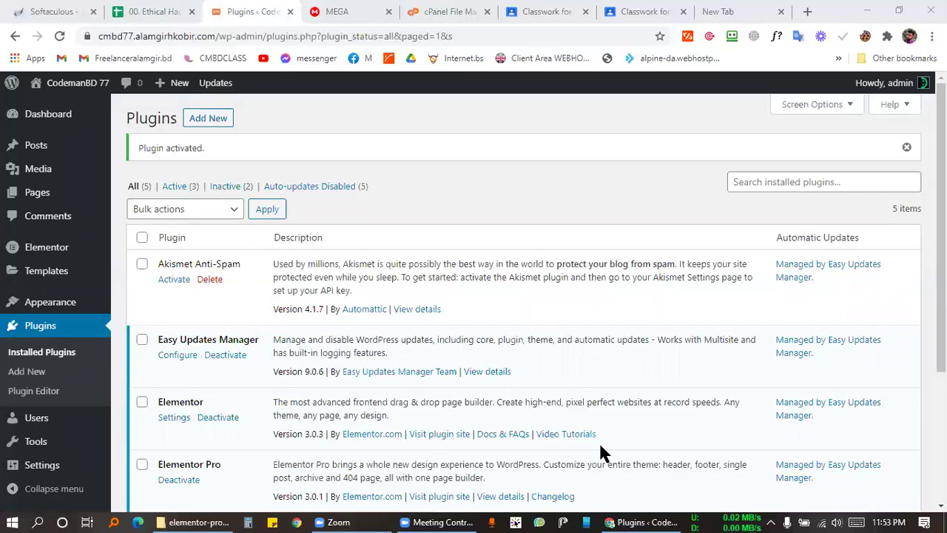
pyautogui.scroll(-3, 274, 362)
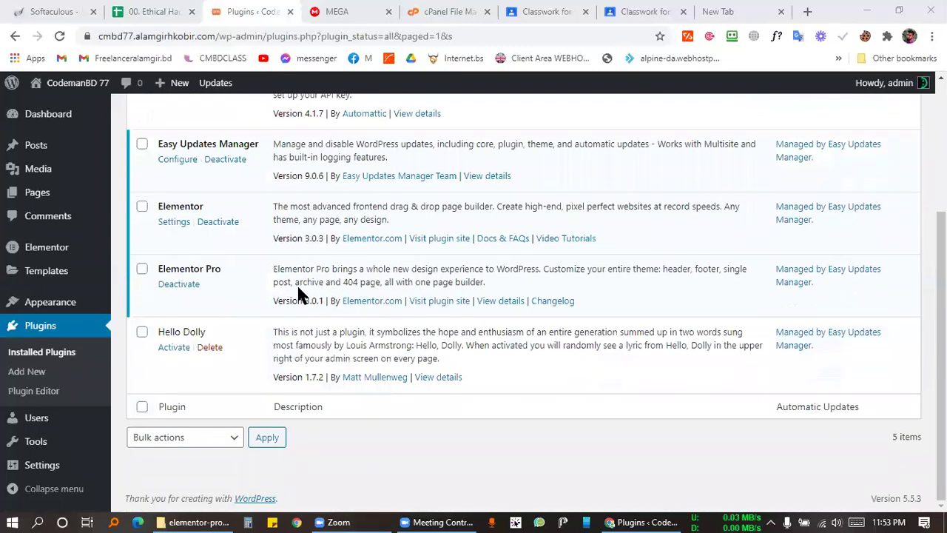
pyautogui.doubleClick(316, 239)
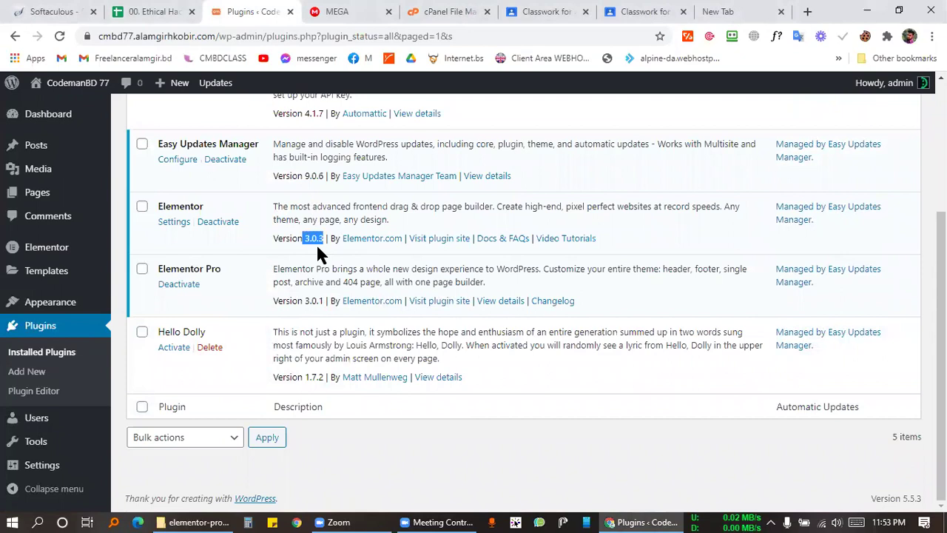
pyautogui.doubleClick(315, 238)
pyautogui.click(313, 239)
pyautogui.click(370, 10)
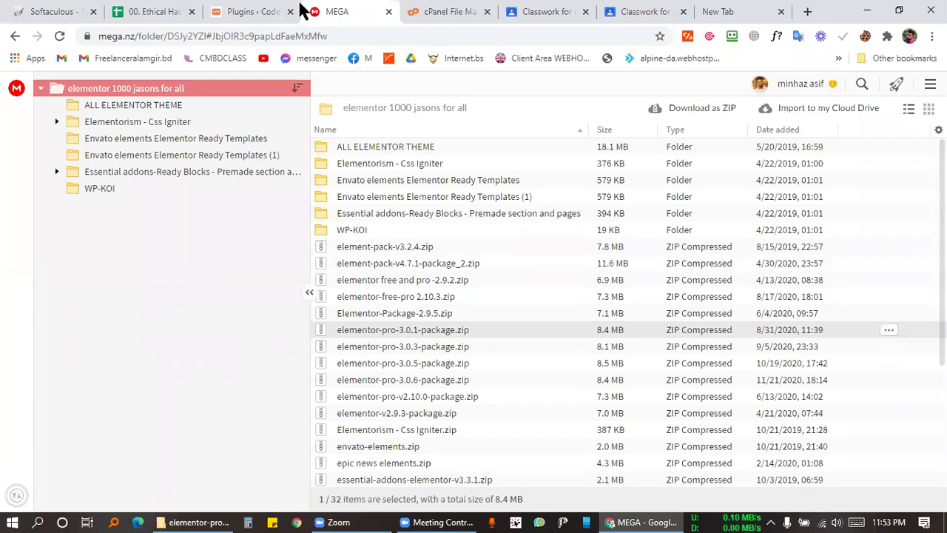
pyautogui.click(248, 11)
# Compare the Elementor 3.0.3 and Elementor Pro 3.0.1 entries, both active.
pyautogui.doubleClick(316, 301)
pyautogui.moveTo(305, 239)
pyautogui.mouseDown()
pyautogui.moveTo(326, 237)
pyautogui.moveTo(323, 244)
pyautogui.mouseUp()
pyautogui.click(323, 242)
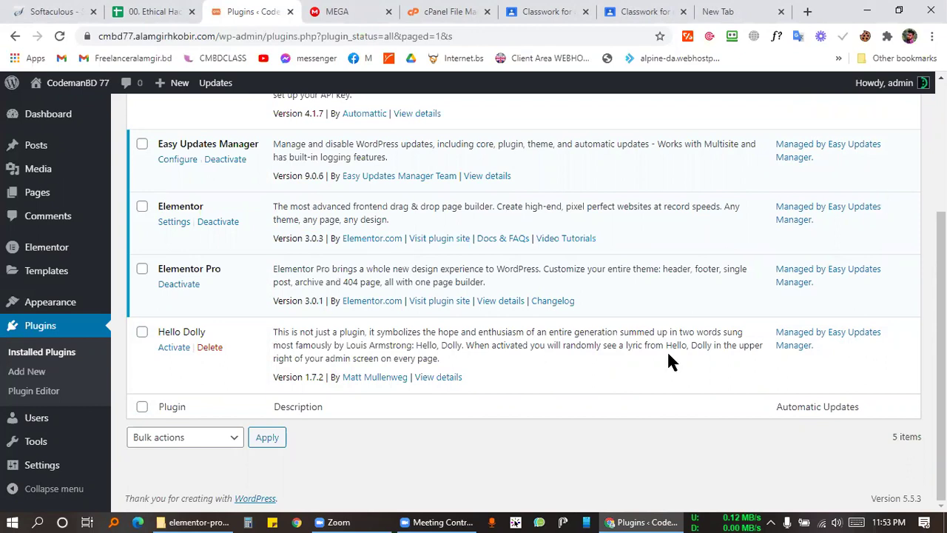
pyautogui.click(451, 514)
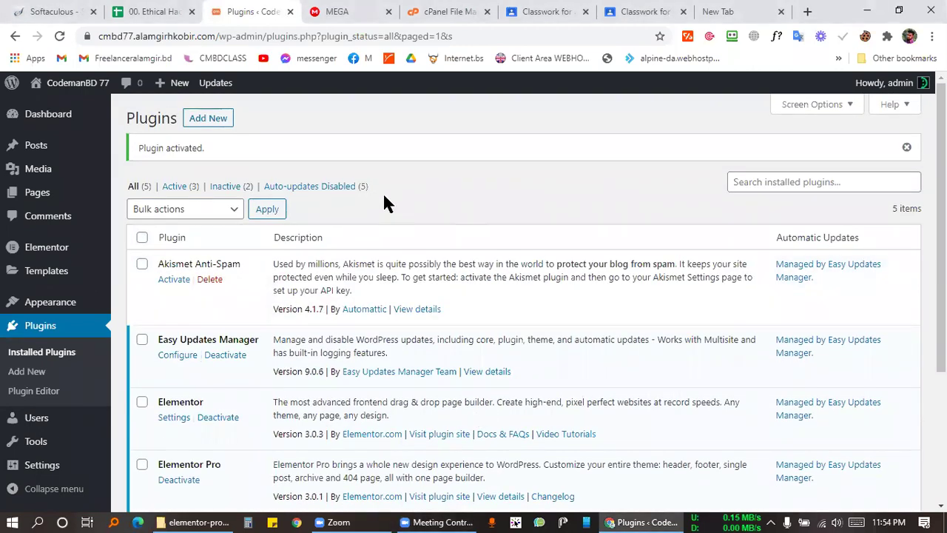
pyautogui.scroll(-3, 387, 203)
pyautogui.doubleClick(163, 265)
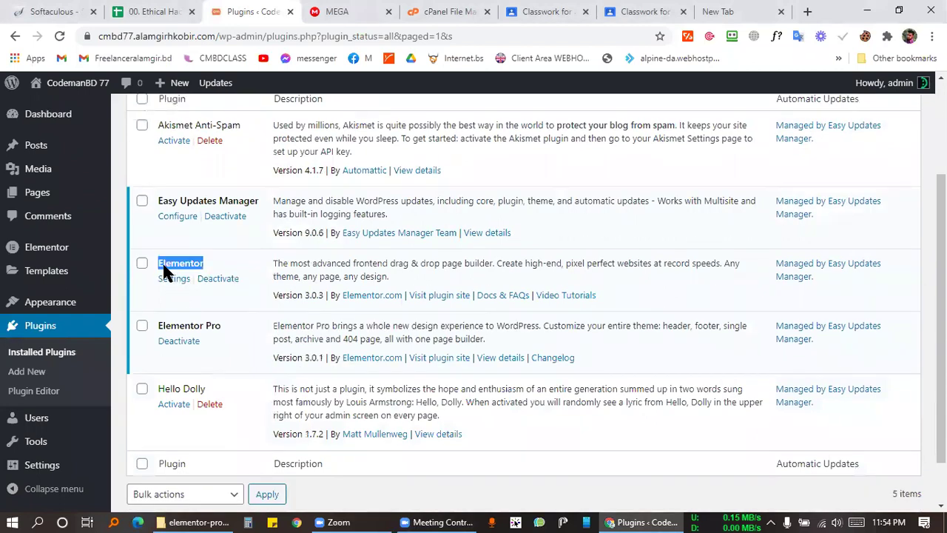
pyautogui.moveTo(158, 325); pyautogui.dragTo(222, 326)
pyautogui.click(227, 308)
pyautogui.click(443, 521)
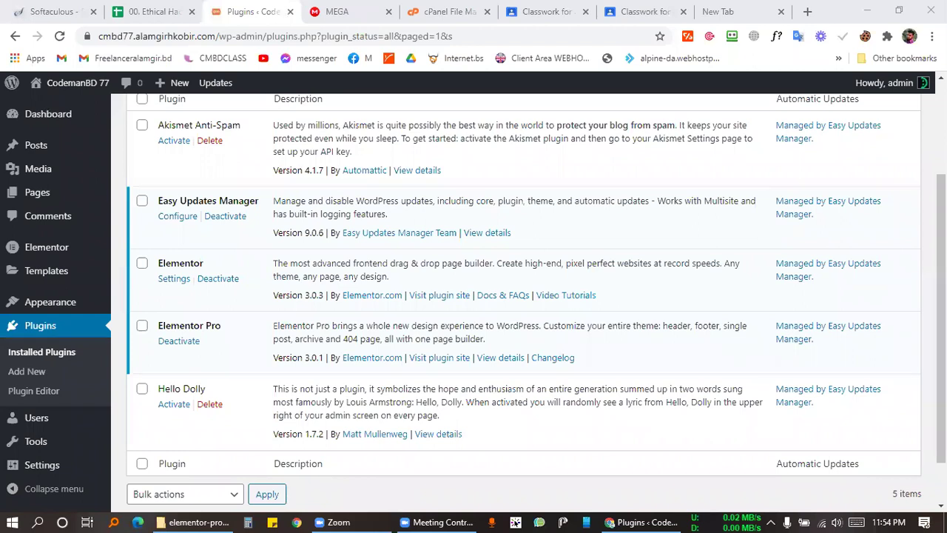
pyautogui.scroll(2, 55, 355)
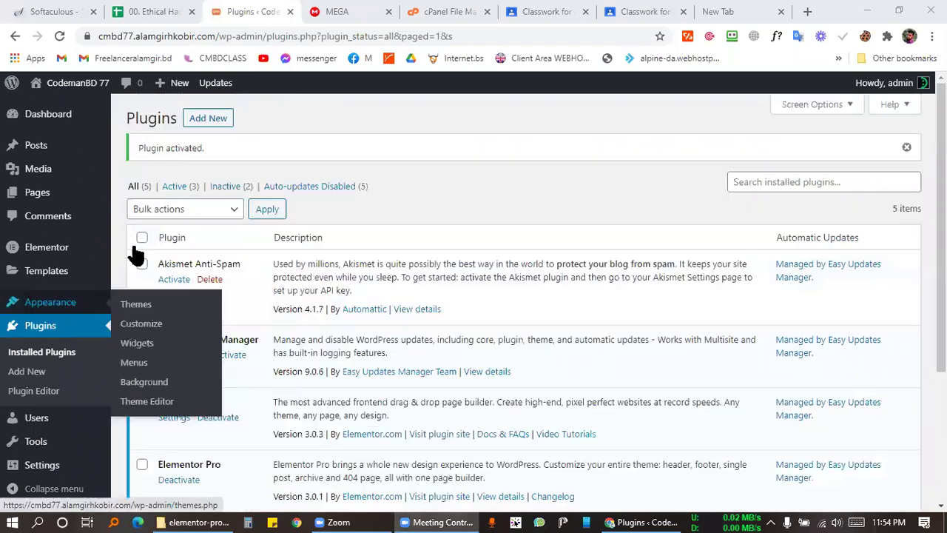
# Block updates for Elementor and Elementor Pro in Easy Updates Manager's plugin settings.
pyautogui.moveTo(59, 114)
pyautogui.click(159, 157)
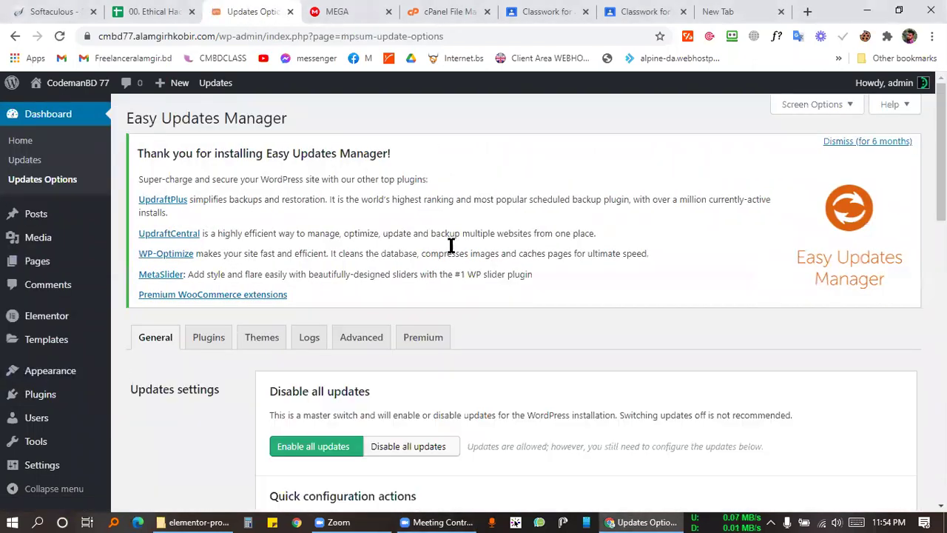
pyautogui.click(208, 337)
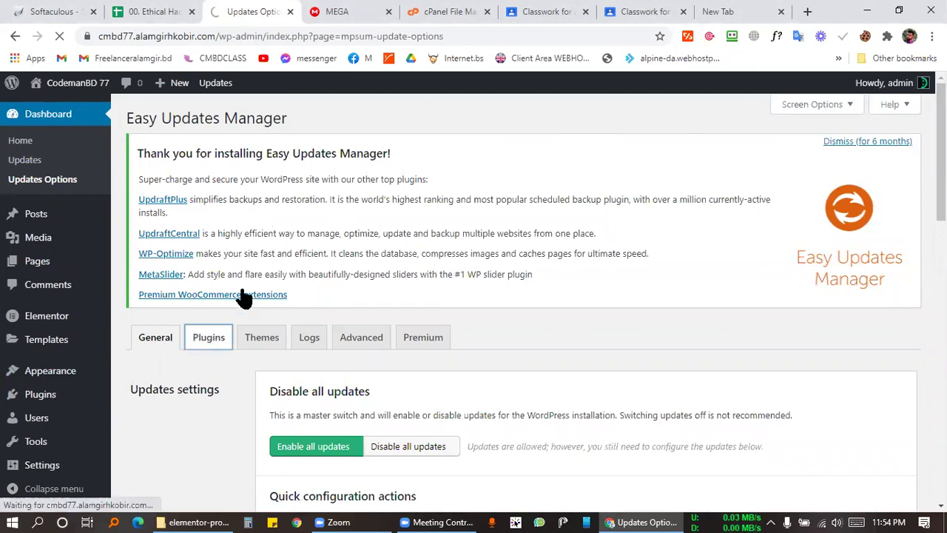
pyautogui.scroll(-8, 328, 348)
pyautogui.scroll(3, 320, 354)
pyautogui.scroll(-2, 306, 363)
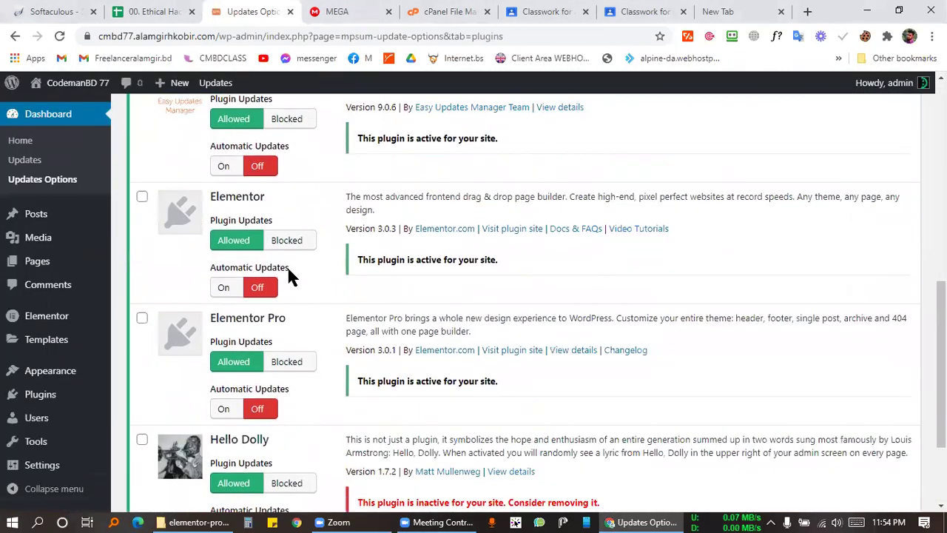
pyautogui.click(288, 241)
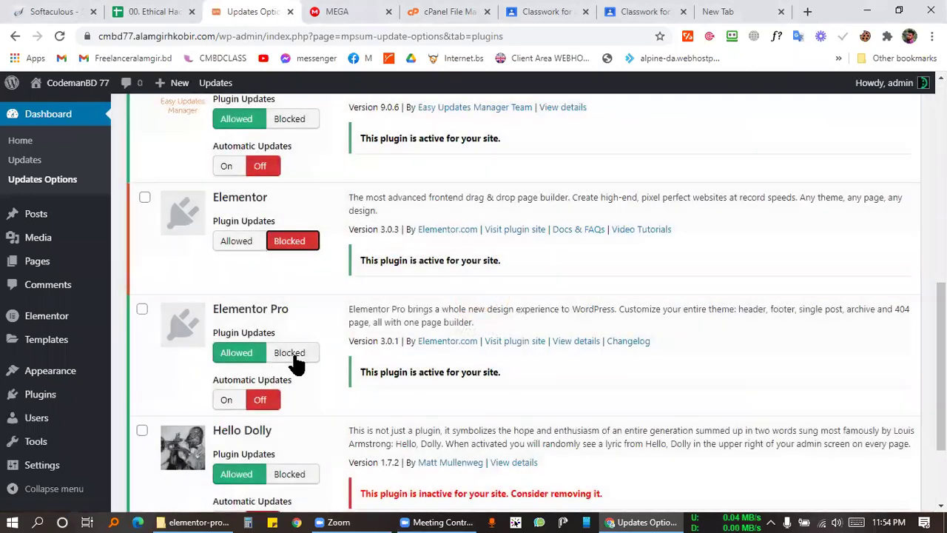
pyautogui.click(292, 353)
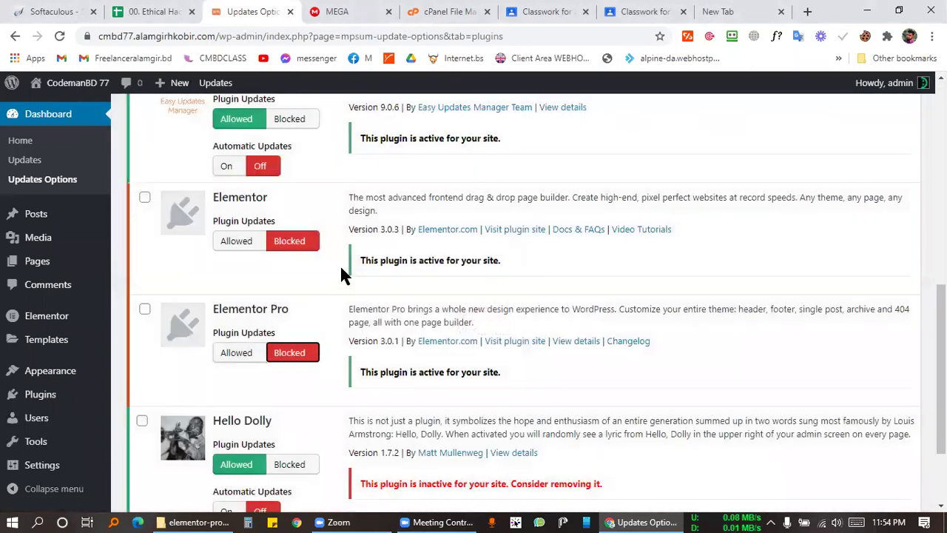
# Apply the Automatic Updates Off bulk action to Elementor and Elementor Pro.
pyautogui.scroll(2, 311, 332)
pyautogui.scroll(-2, 306, 338)
pyautogui.click(145, 309)
pyautogui.click(145, 198)
pyautogui.scroll(7, 268, 277)
pyautogui.click(165, 423)
pyautogui.scroll(-1, 207, 376)
pyautogui.scroll(-2, 206, 376)
pyautogui.click(185, 286)
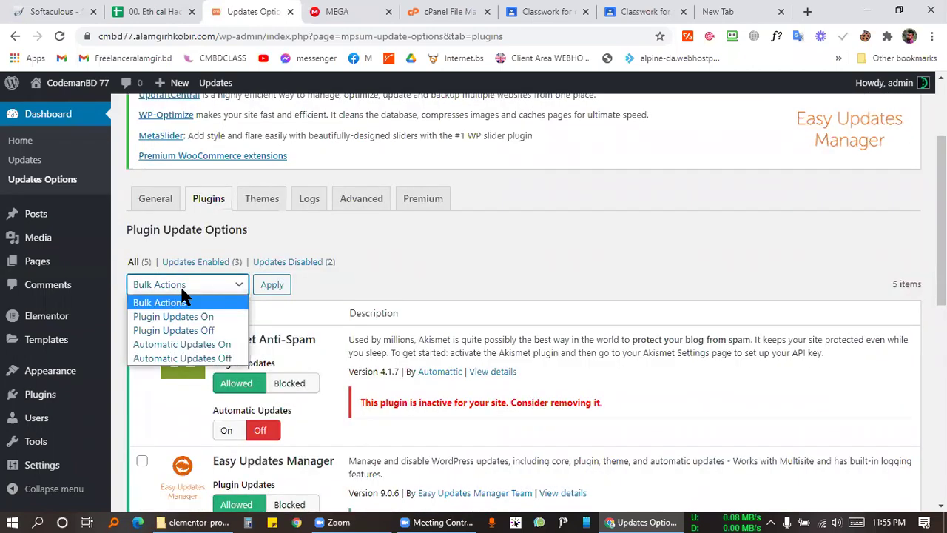
pyautogui.click(197, 359)
pyautogui.click(271, 285)
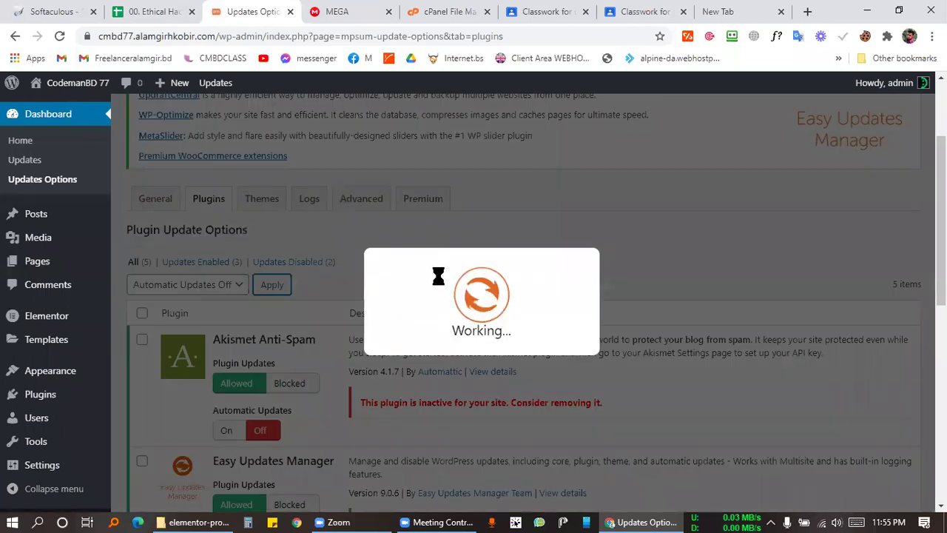
pyautogui.scroll(-7, 311, 311)
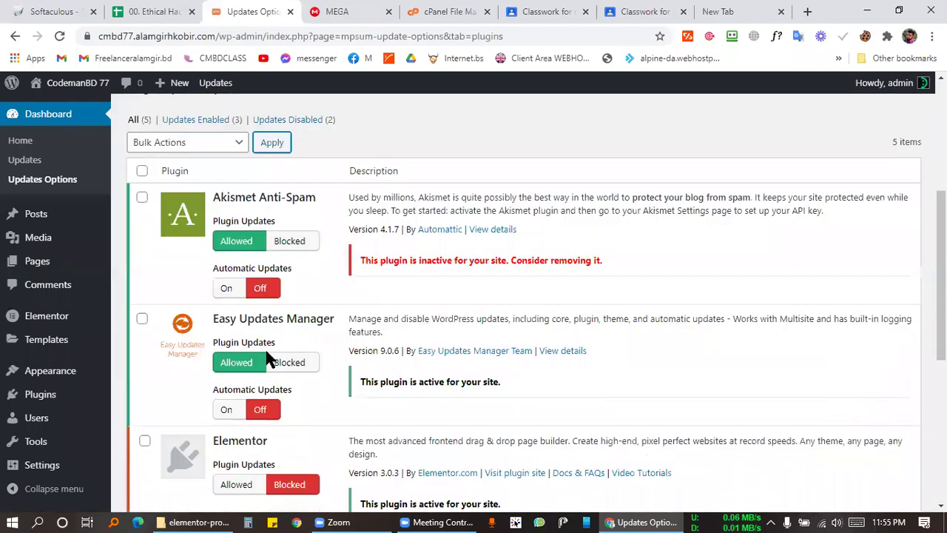
pyautogui.scroll(3, 296, 319)
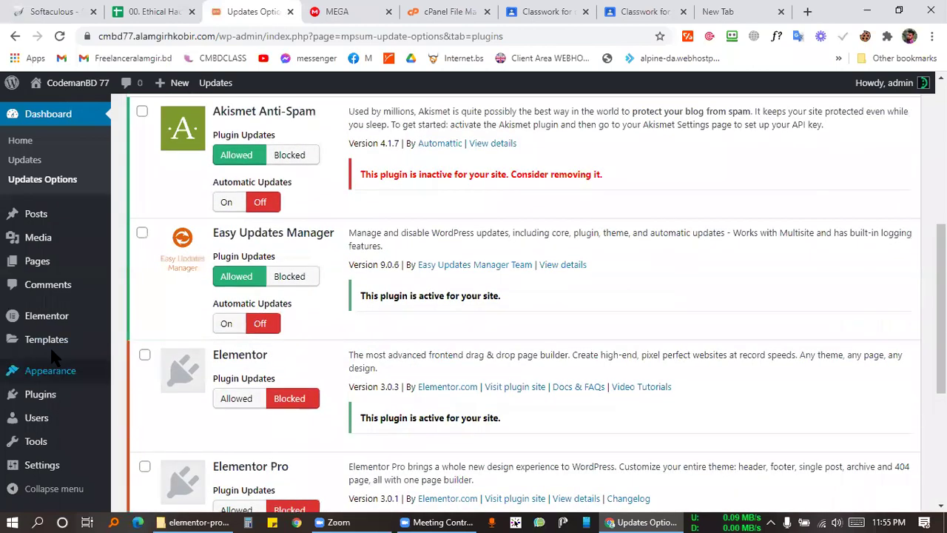
pyautogui.click(43, 394)
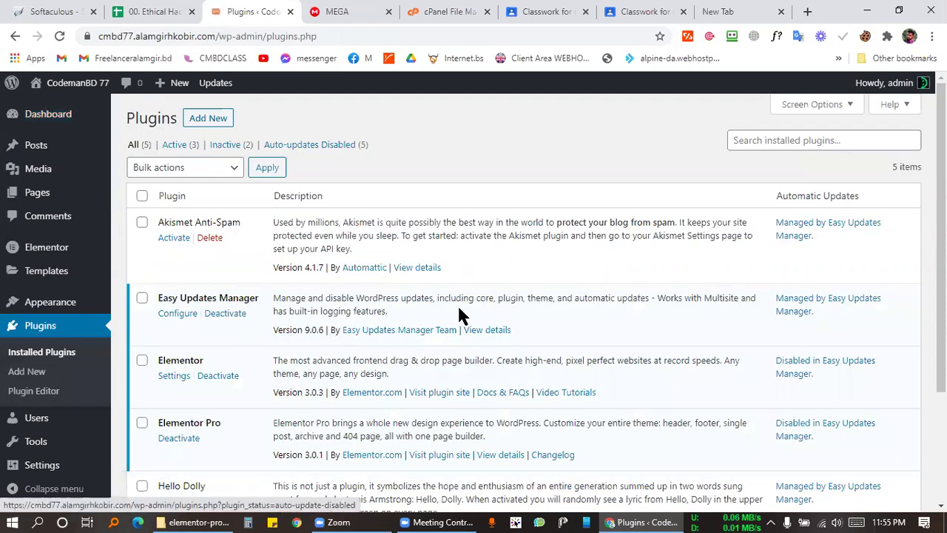
# Go to Pages > All Pages and open the Home page for editing.
pyautogui.scroll(-2, 333, 304)
pyautogui.scroll(2, 244, 308)
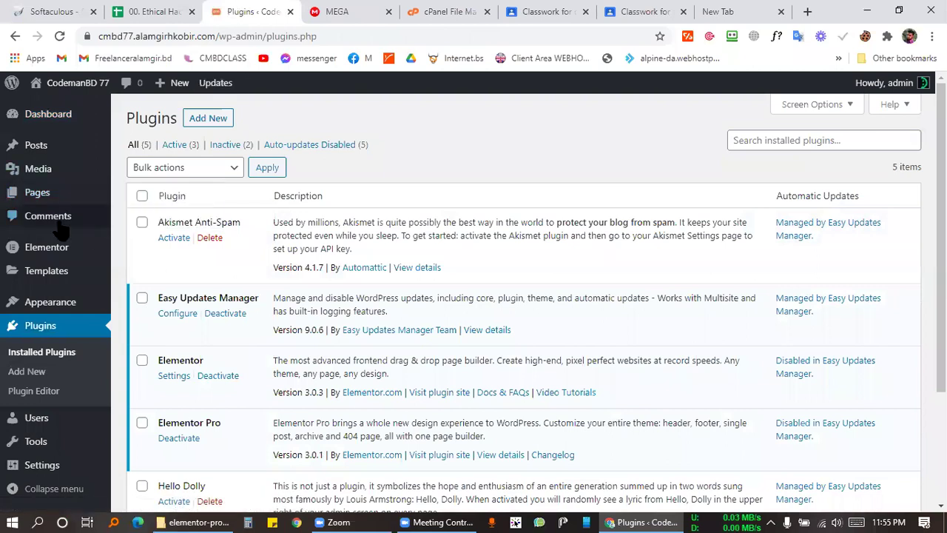
pyautogui.moveTo(74, 185)
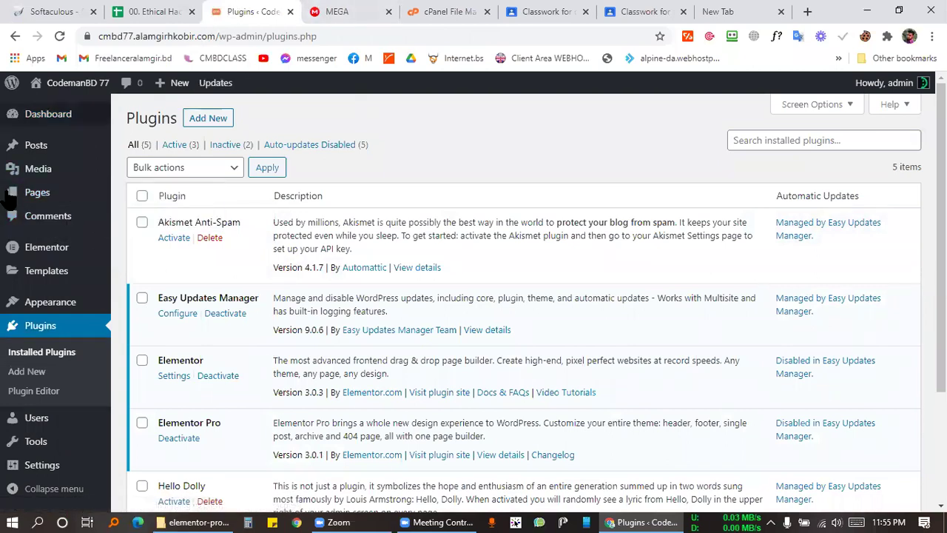
pyautogui.click(15, 194)
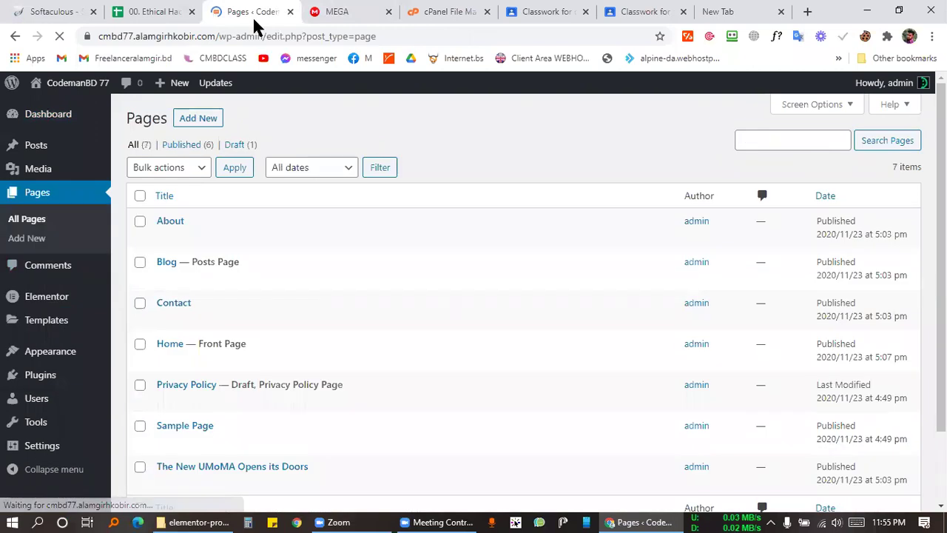
pyautogui.moveTo(254, 274)
pyautogui.scroll(-2, 235, 274)
pyautogui.moveTo(197, 258)
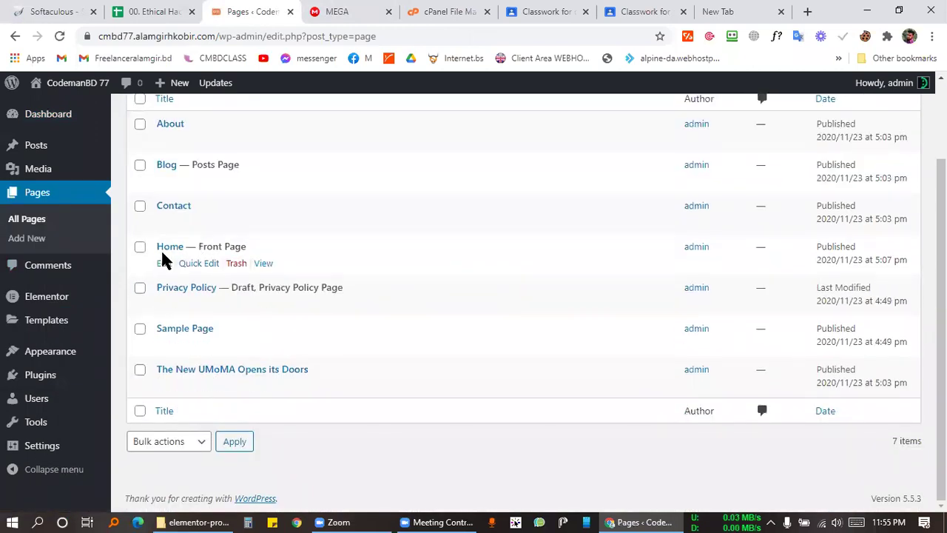
pyautogui.click(161, 263)
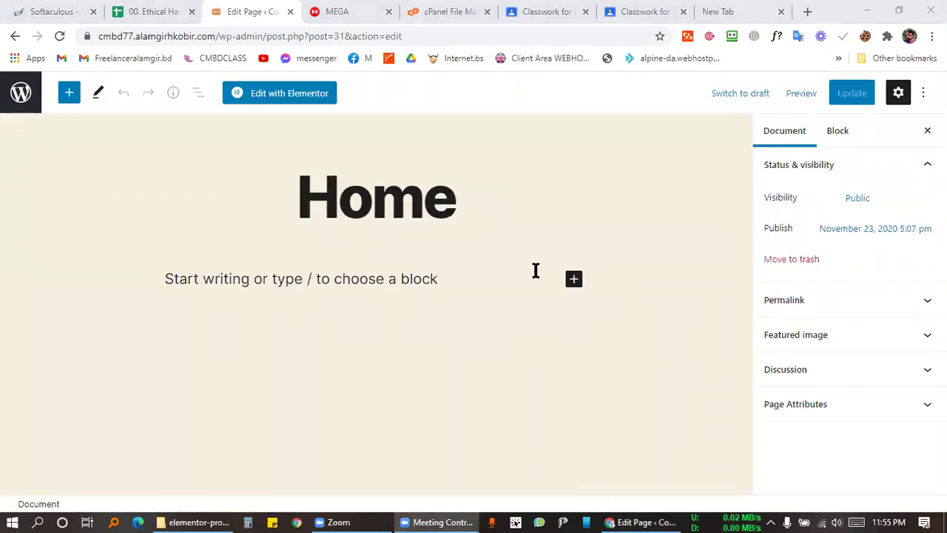
# Set the Home page template to Elementor Canvas in Page Attributes and update the page.
pyautogui.click(805, 405)
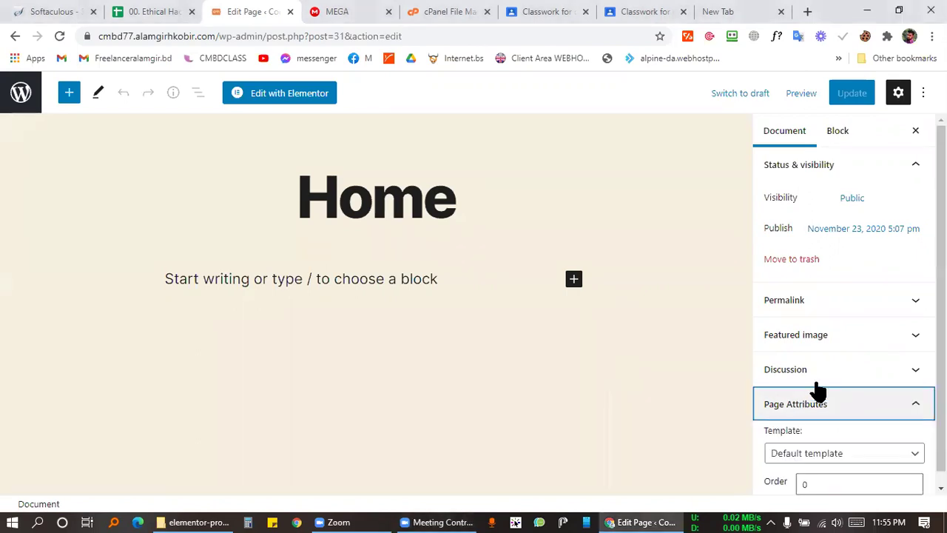
pyautogui.scroll(-1, 844, 370)
pyautogui.click(797, 444)
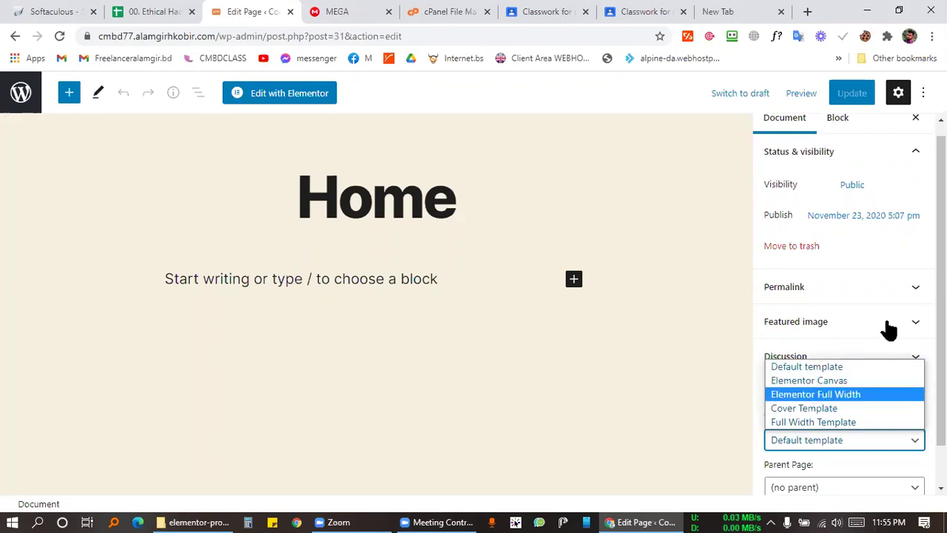
pyautogui.press('Up')
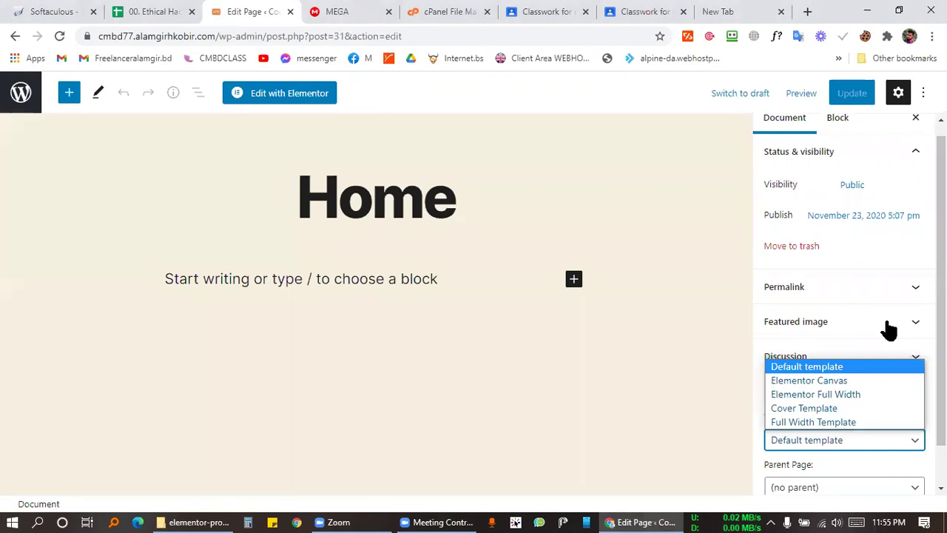
pyautogui.click(813, 381)
pyautogui.click(848, 101)
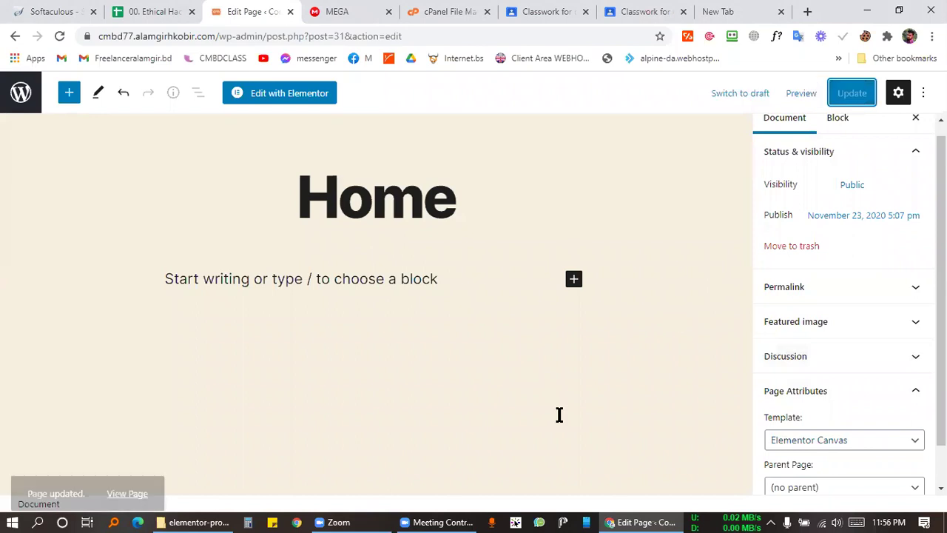
pyautogui.click(438, 522)
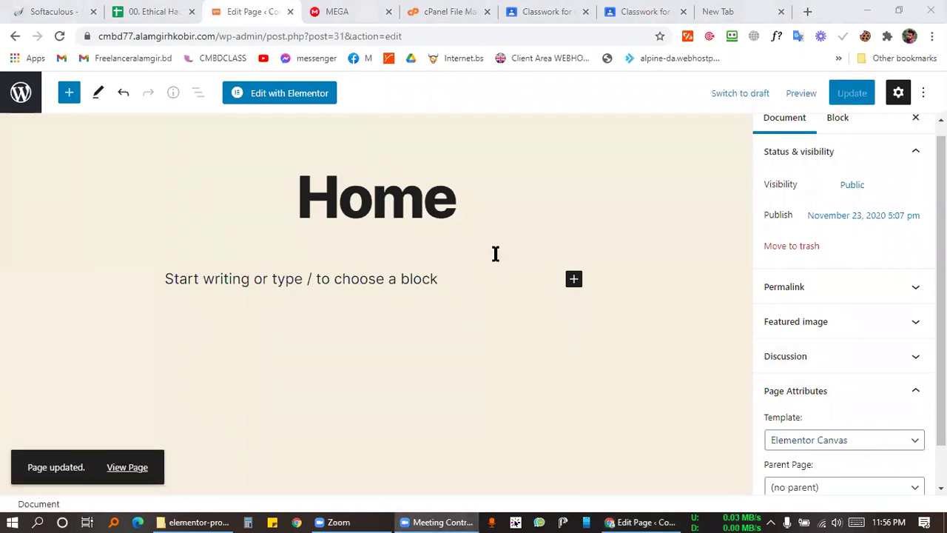
# Launch Edit with Elementor for Home, then move through MEGA to the Google Sheets tab.
pyautogui.click(285, 89)
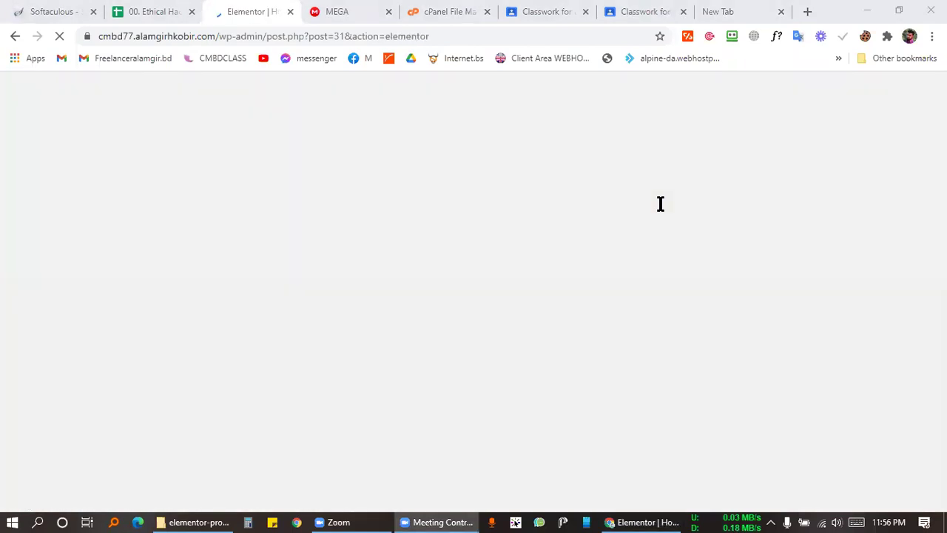
pyautogui.click(246, 11)
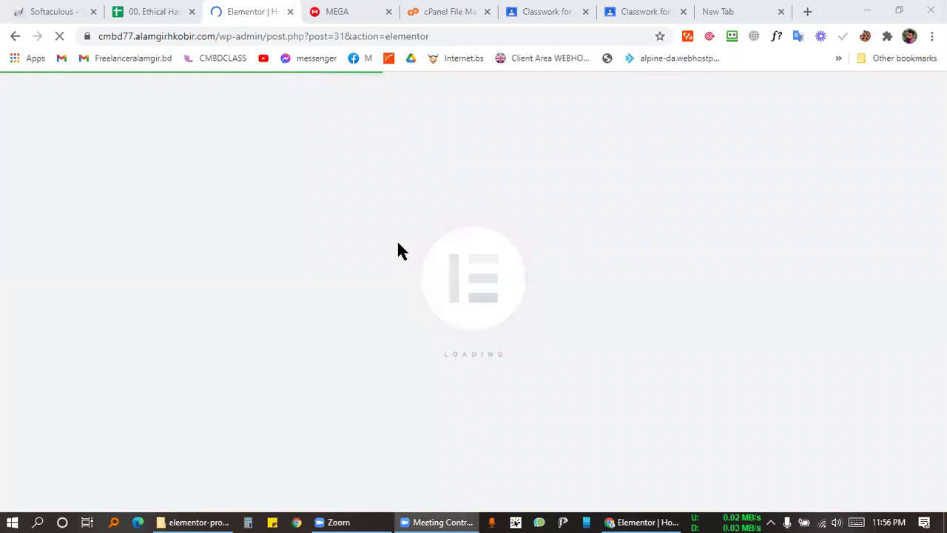
pyautogui.click(246, 11)
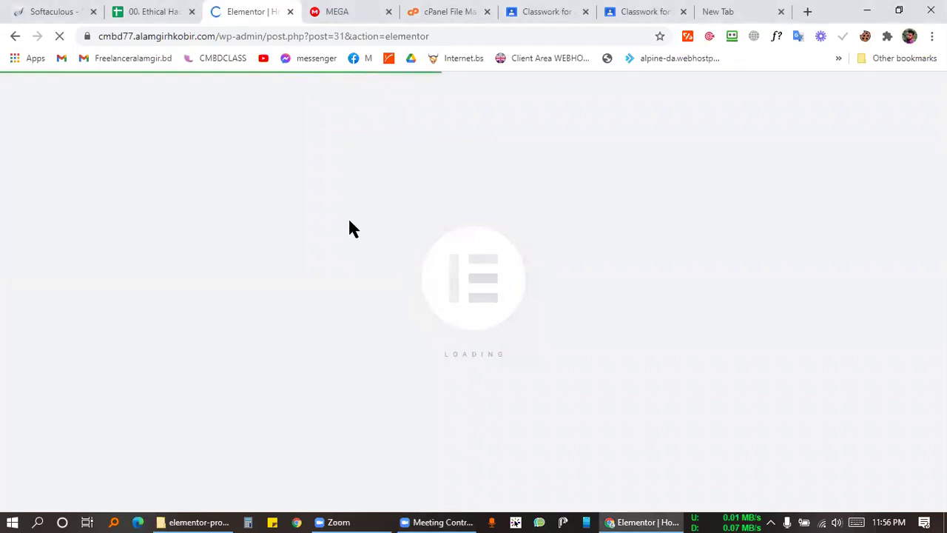
pyautogui.click(356, 11)
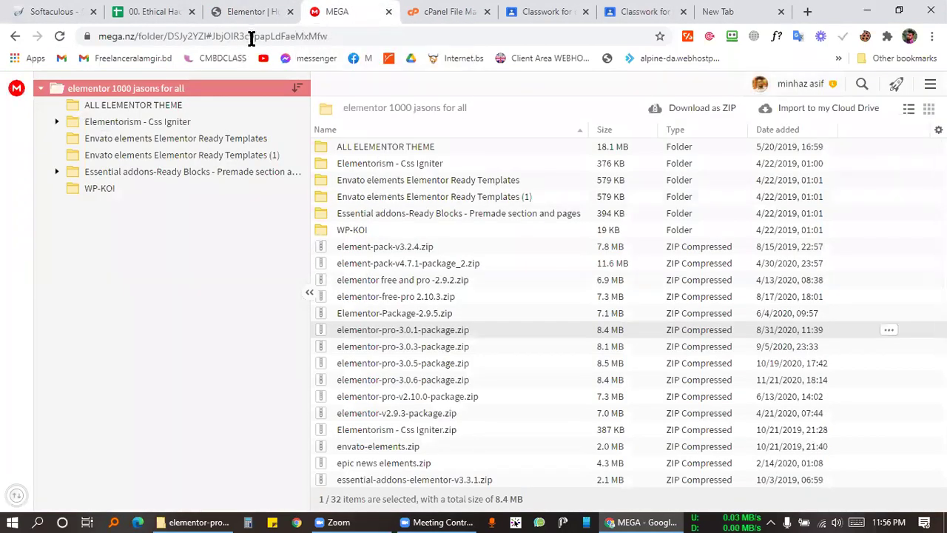
pyautogui.click(140, 10)
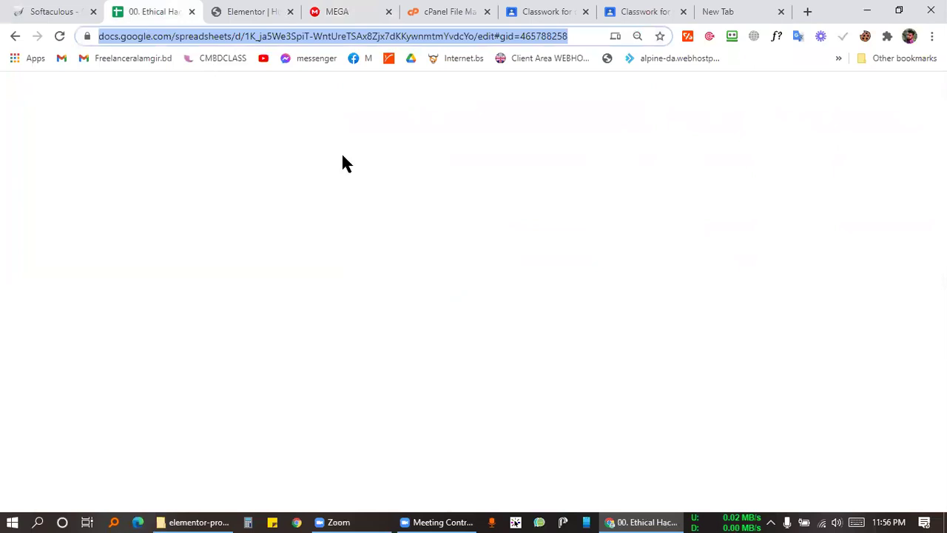
# Close the duplicate Classwork tab and start a new Material post.
pyautogui.click(668, 10)
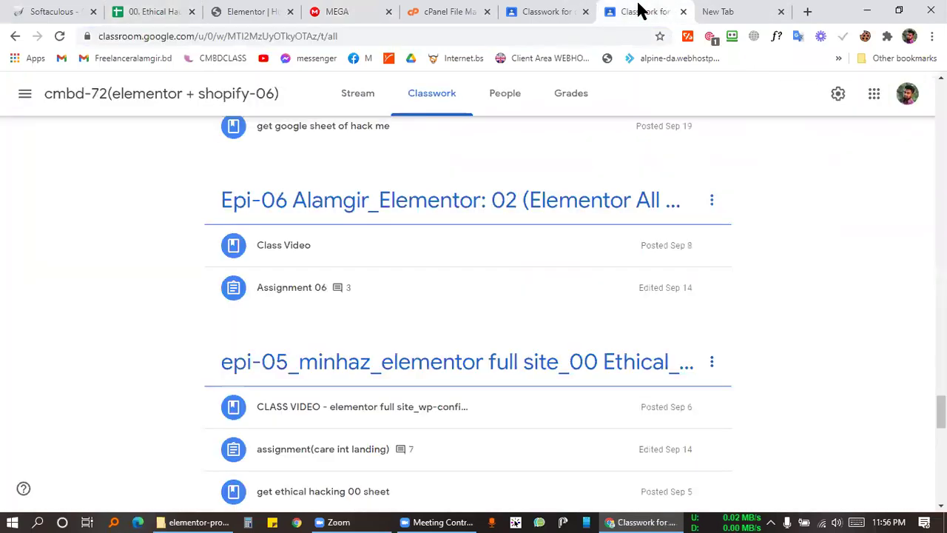
pyautogui.click(549, 10)
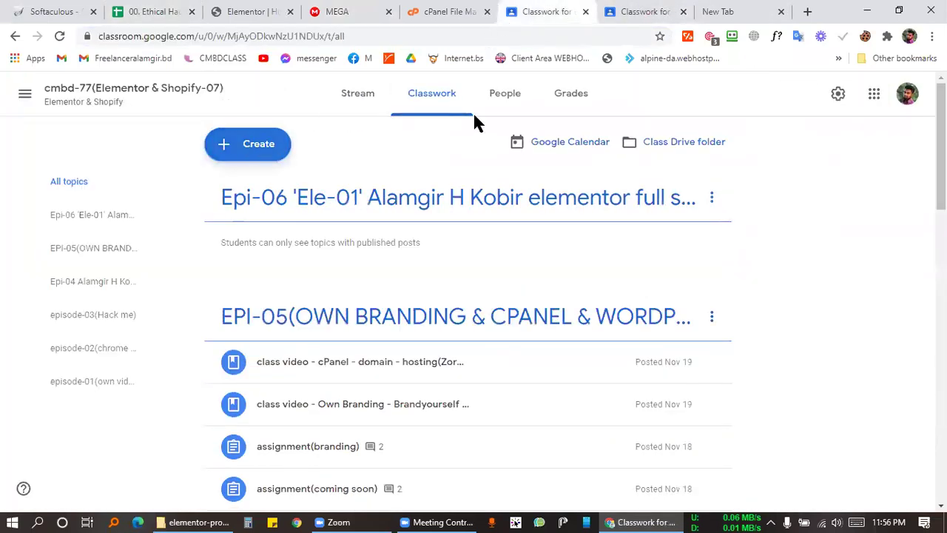
pyautogui.click(683, 11)
pyautogui.click(279, 155)
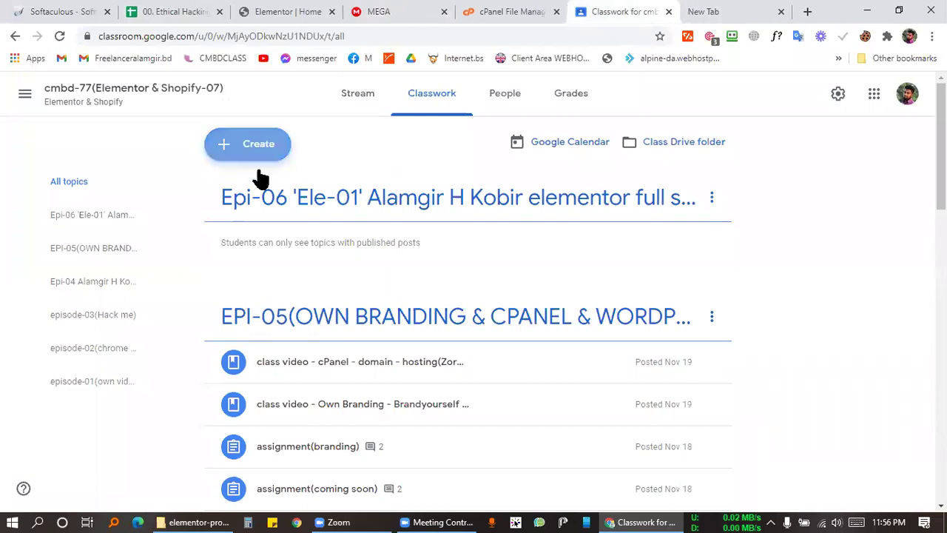
pyautogui.click(296, 295)
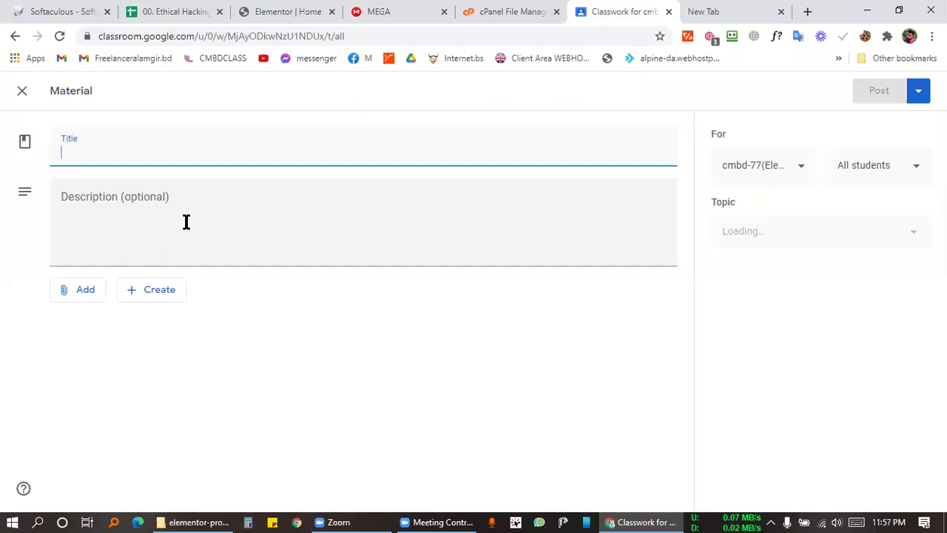
# Title the material with the Ethical Hacking PART-00 spreadsheet name and copy its address.
pyautogui.click(137, 10)
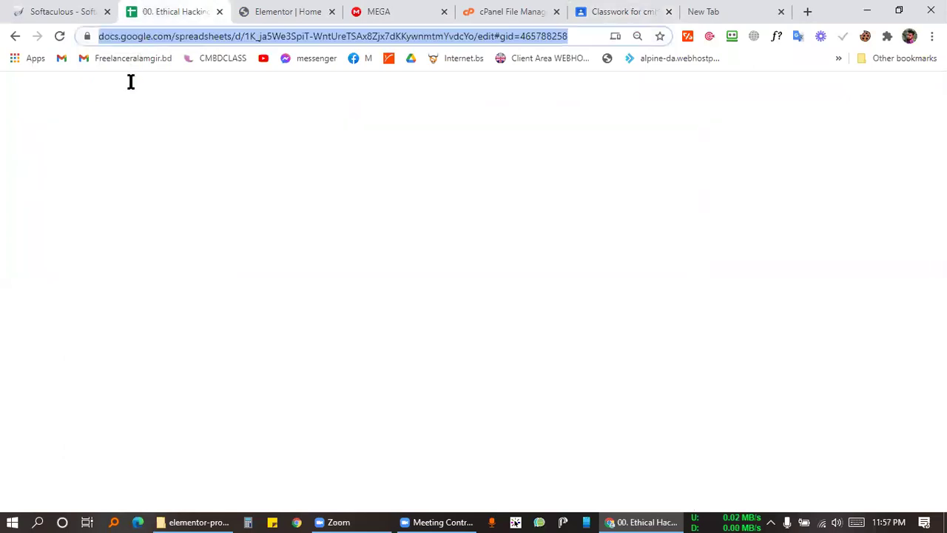
pyautogui.click(147, 83)
pyautogui.hotkey('ctrl', 'c')
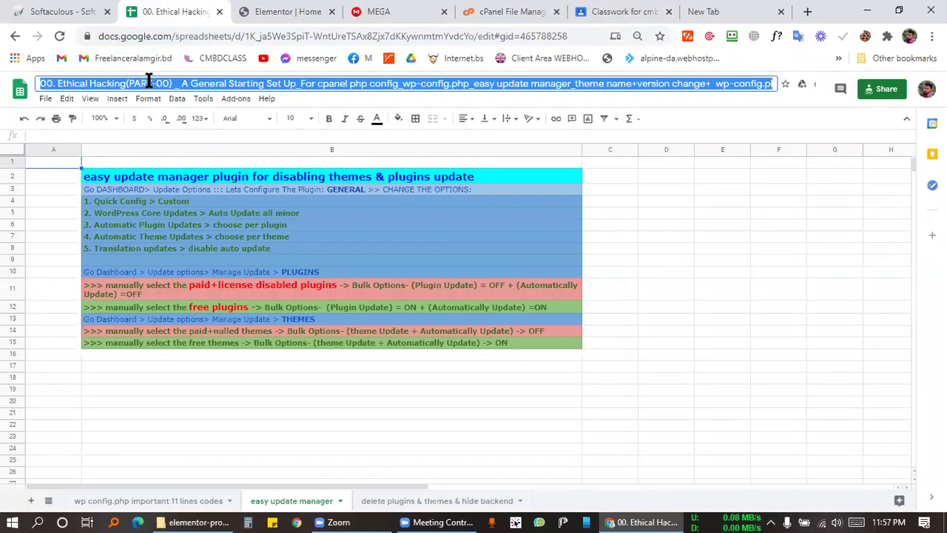
pyautogui.click(629, 11)
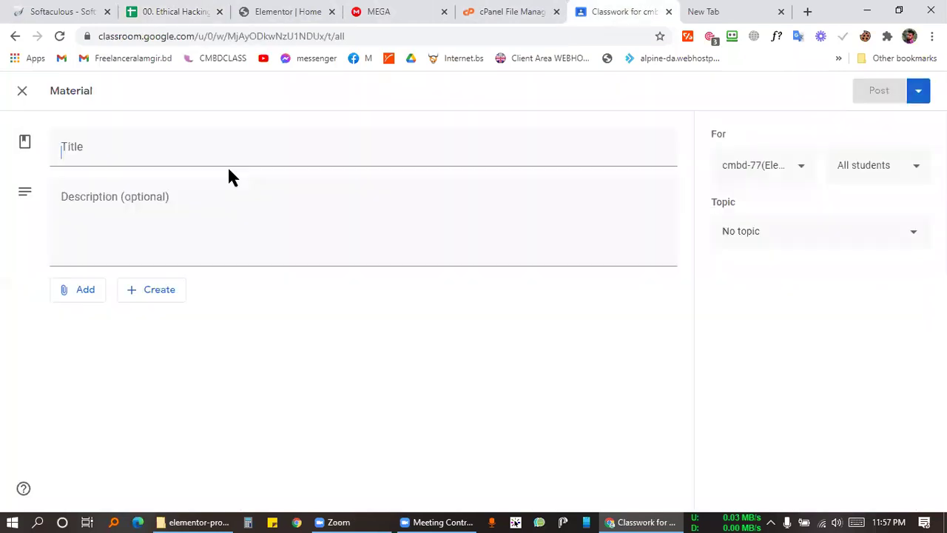
pyautogui.hotkey('ctrl', 'v')
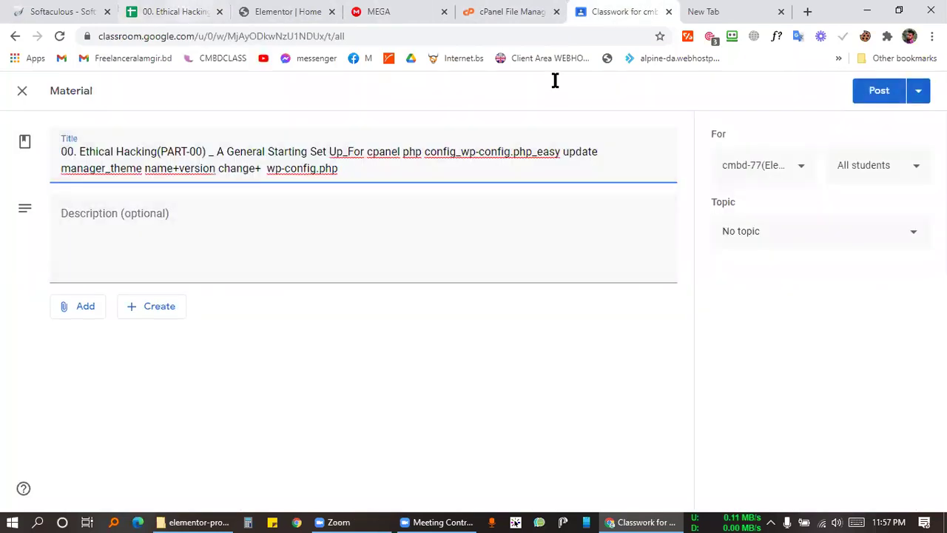
pyautogui.hotkey('ctrl', '2')
pyautogui.click(524, 36)
pyautogui.click(649, 10)
pyautogui.click(302, 237)
pyautogui.hotkey('ctrl', 'a')
pyautogui.press('BackSpace')
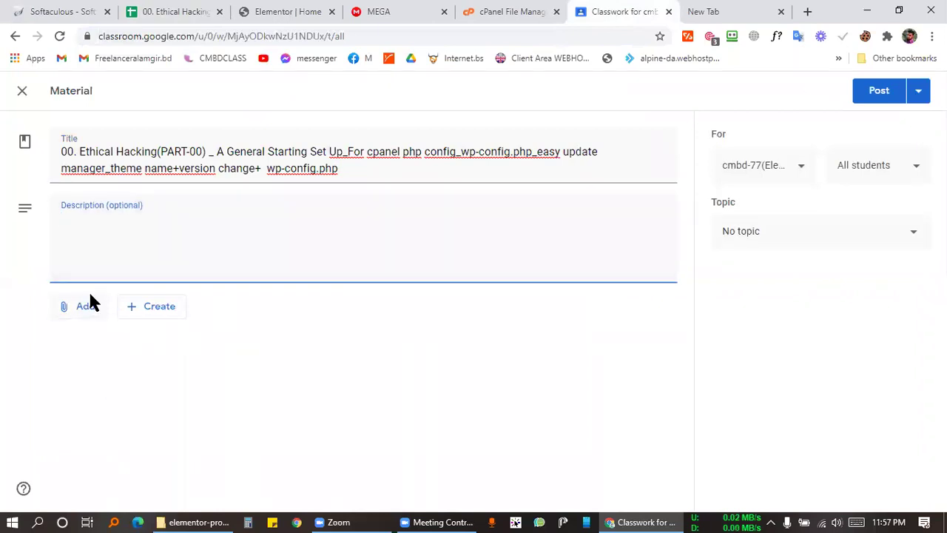
# Attach the spreadsheet link, set topic Epi-06, and post the material.
pyautogui.click(87, 303)
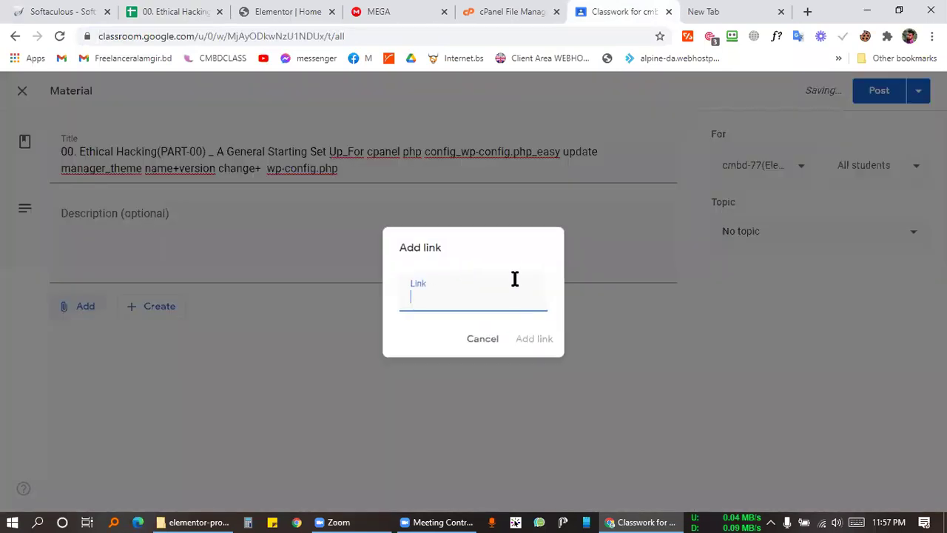
pyautogui.hotkey('ctrl', 'v')
pyautogui.click(554, 338)
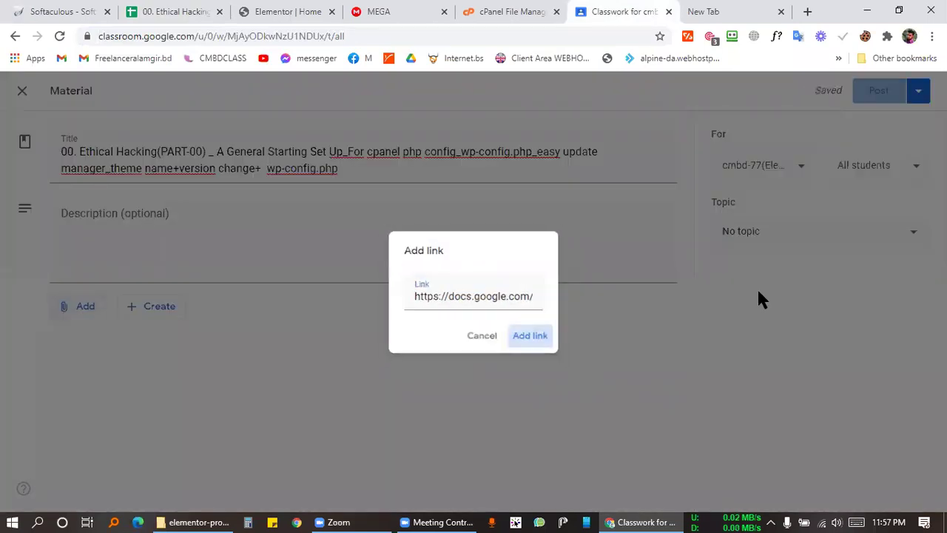
pyautogui.click(777, 238)
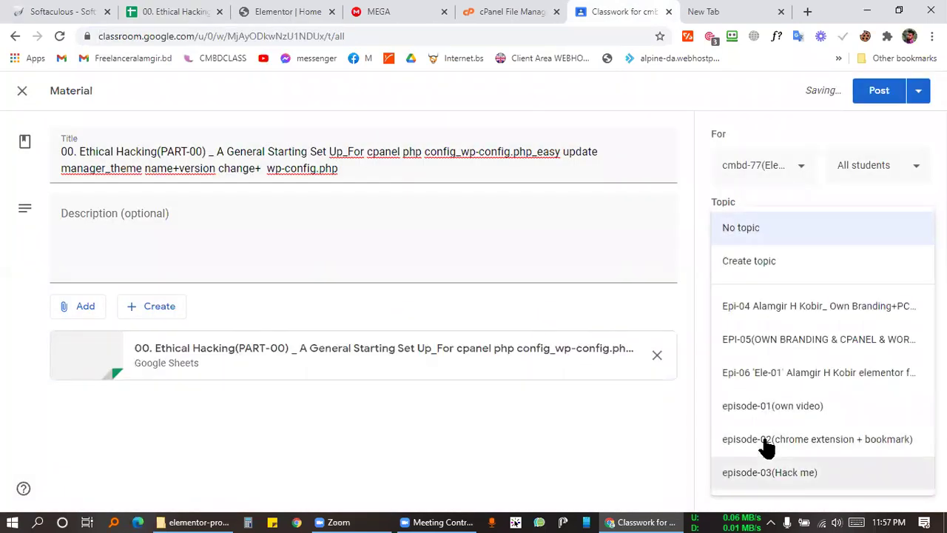
pyautogui.click(770, 374)
pyautogui.click(876, 91)
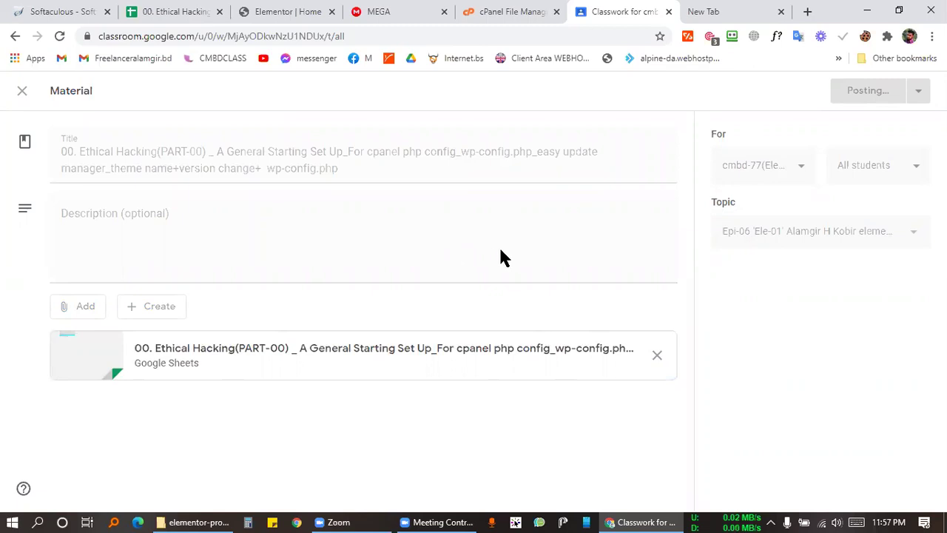
# Copy the MEGA folder's web address and return to the Classwork page.
pyautogui.click(378, 11)
pyautogui.click(370, 36)
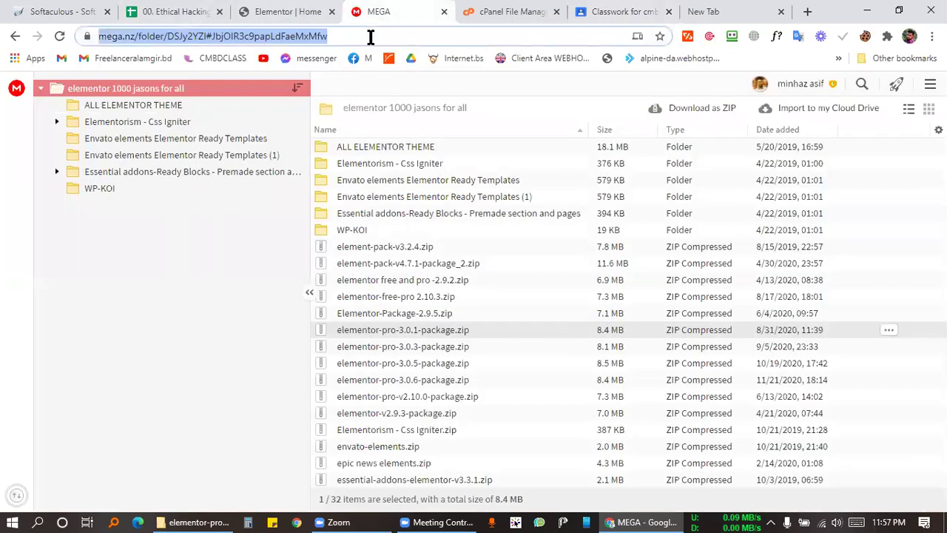
pyautogui.click(729, 11)
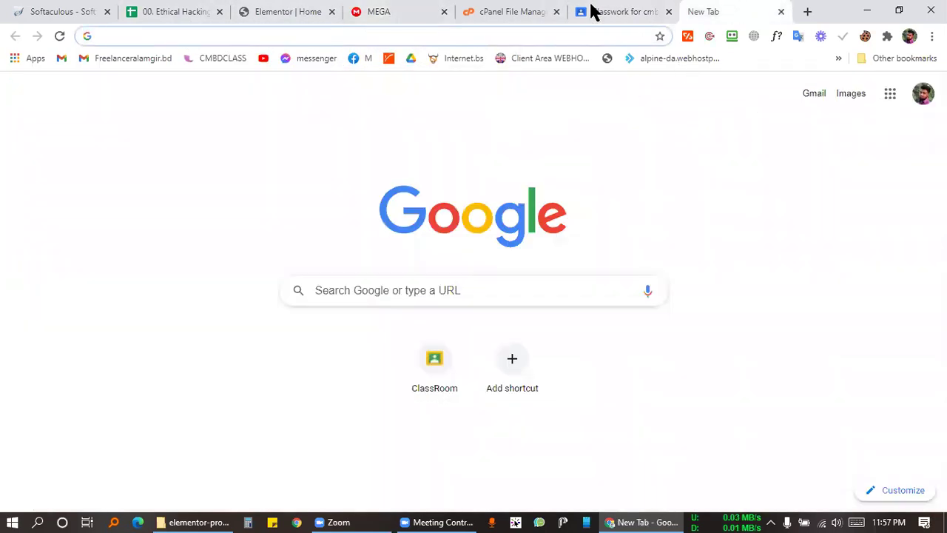
pyautogui.click(594, 11)
pyautogui.click(239, 146)
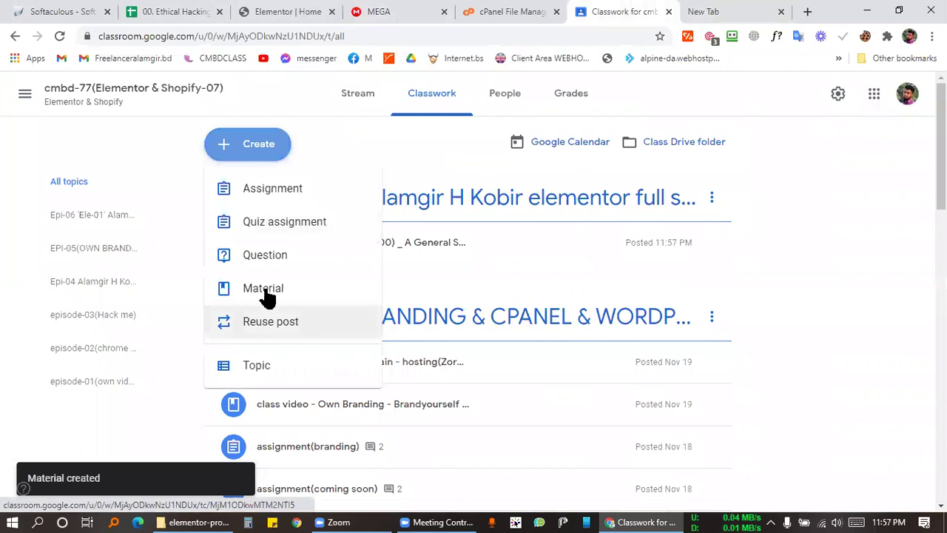
# Post a 'Get Elementor' material with the MEGA folder link under topic Epi-06.
pyautogui.click(284, 278)
pyautogui.write('Get E')
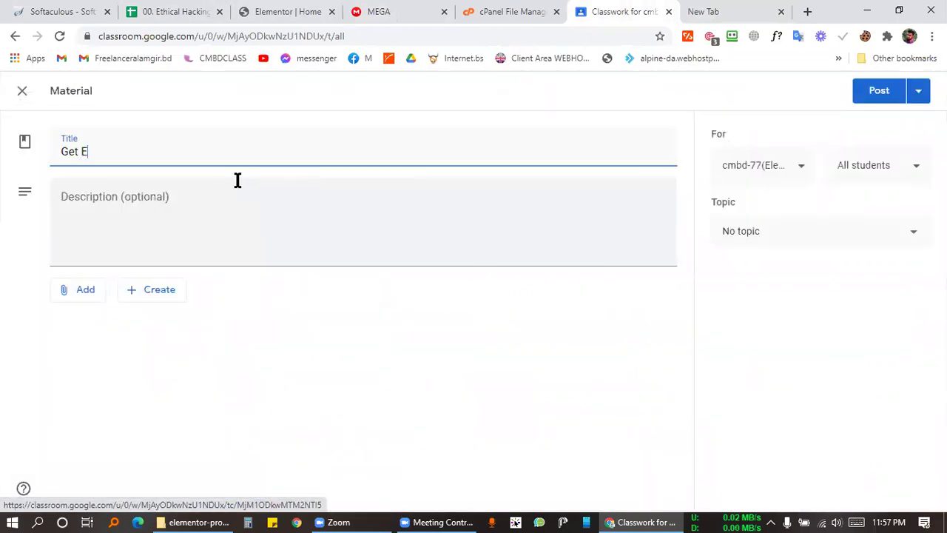
pyautogui.write('ntor')
pyautogui.click(86, 295)
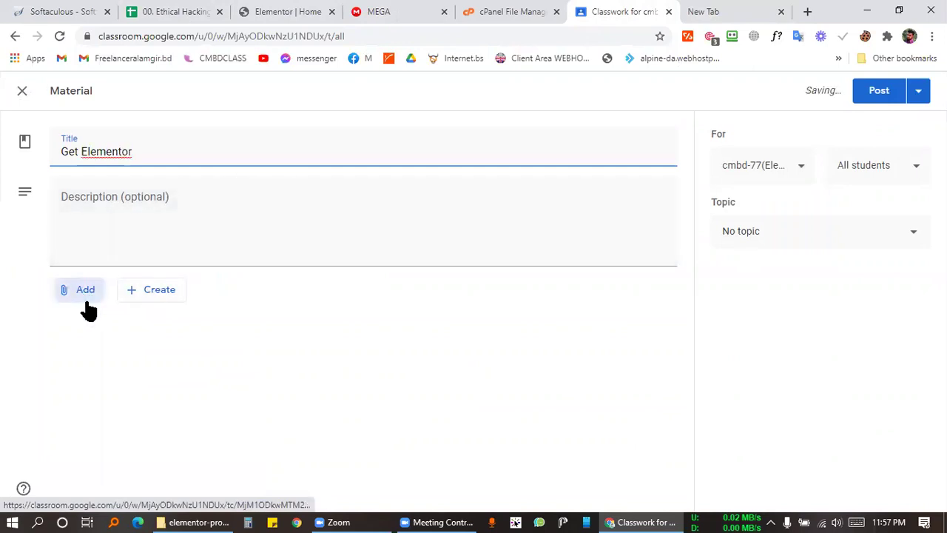
pyautogui.click(129, 341)
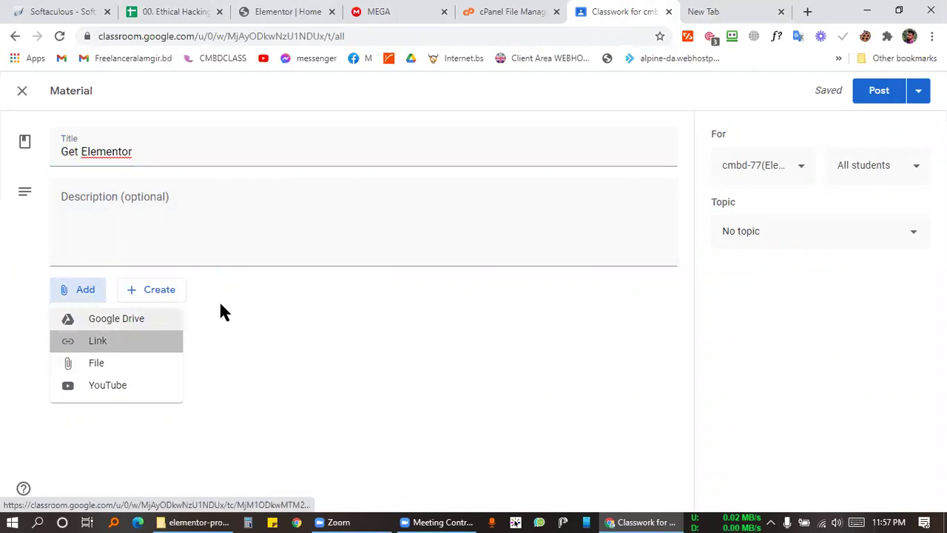
pyautogui.hotkey('ctrl', 'v')
pyautogui.click(533, 340)
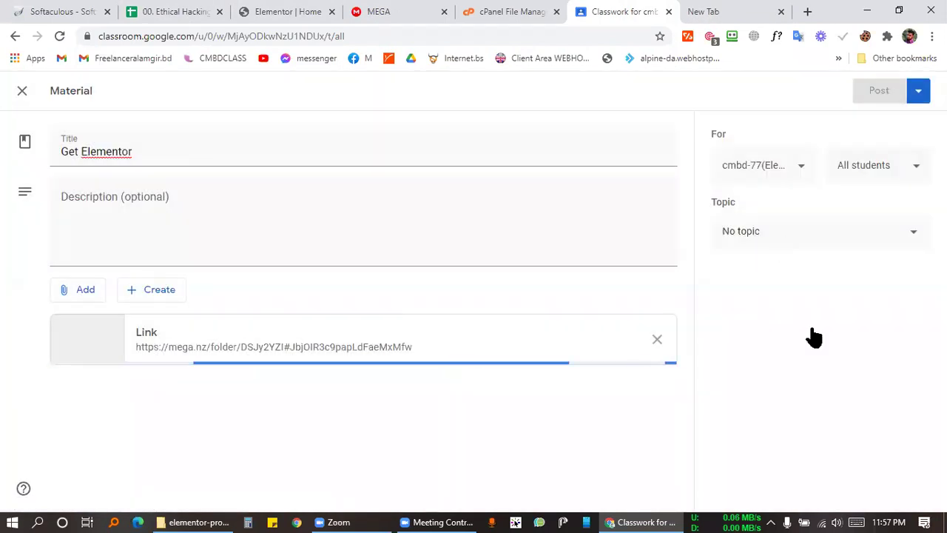
pyautogui.click(807, 231)
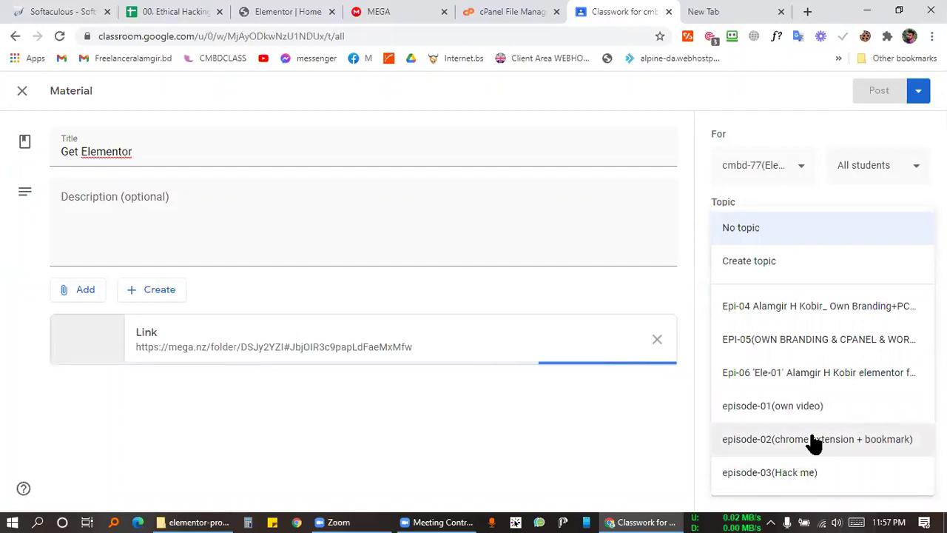
pyautogui.click(795, 372)
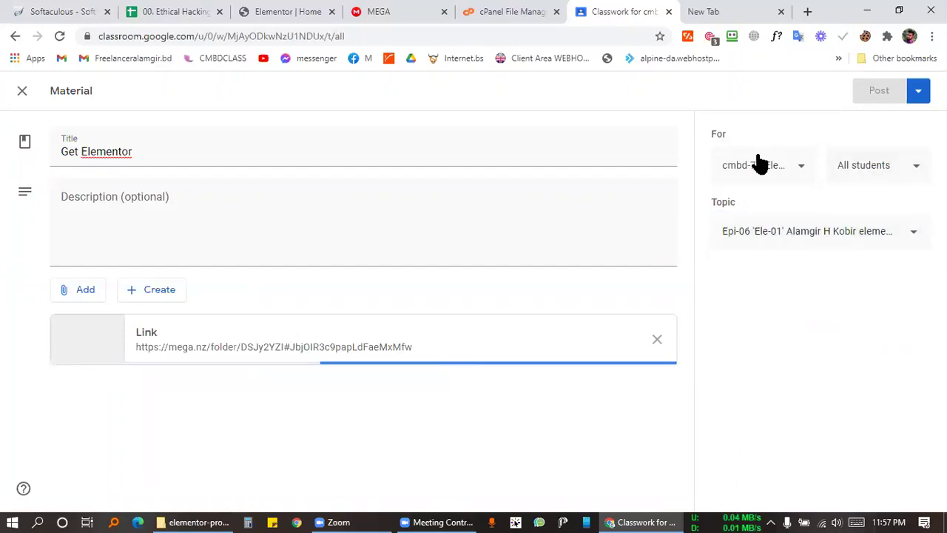
pyautogui.click(878, 92)
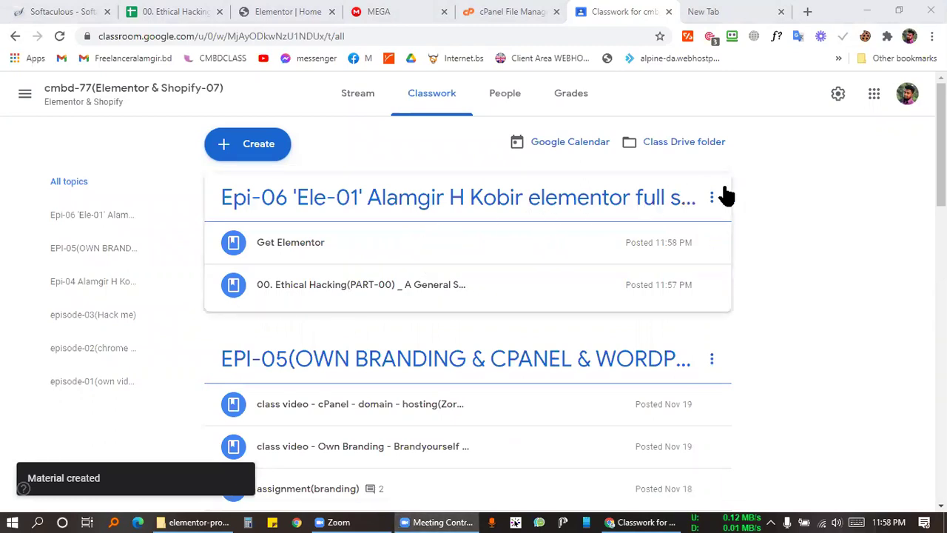
# Open the Epi-06 topic page, briefly search its title, and close the search tab.
pyautogui.click(595, 200)
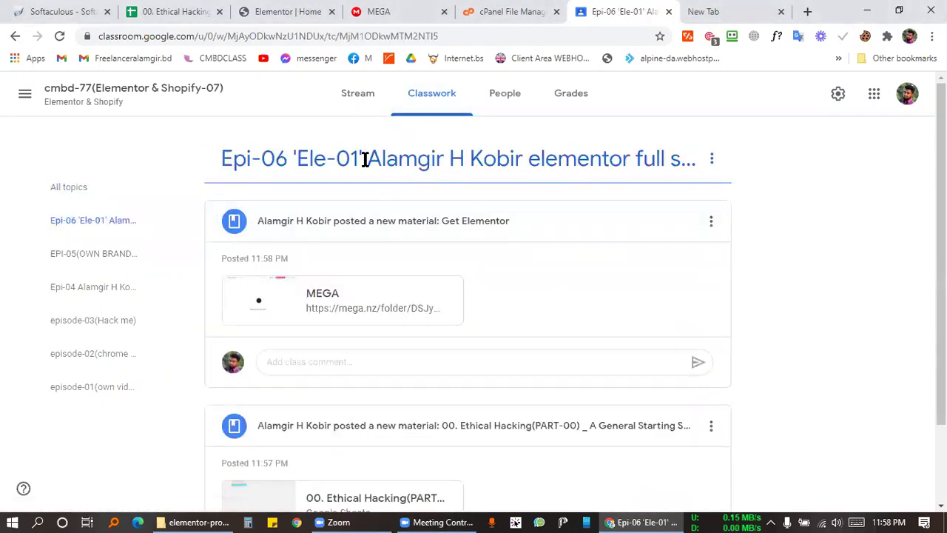
pyautogui.moveTo(369, 160); pyautogui.dragTo(841, 169)
pyautogui.moveTo(609, 153); pyautogui.dragTo(782, 12)
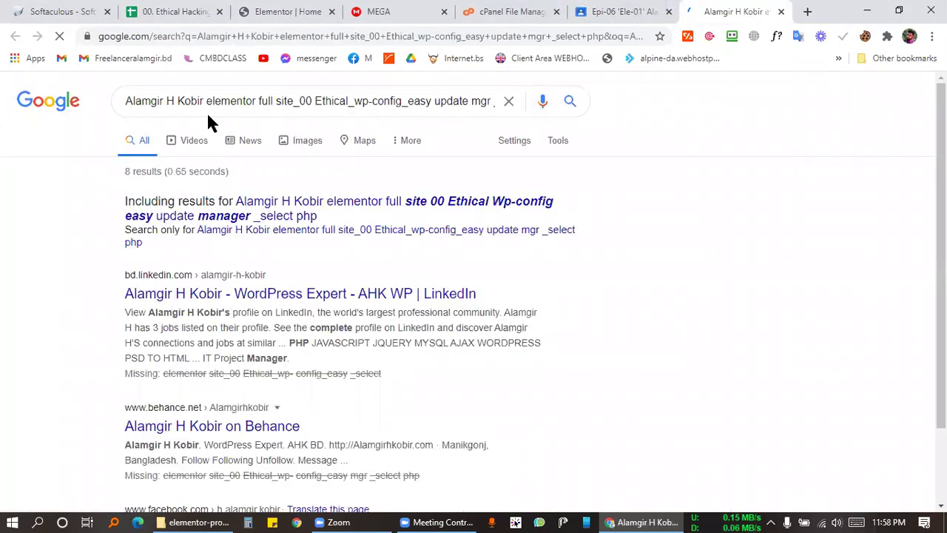
pyautogui.moveTo(297, 101); pyautogui.dragTo(488, 99)
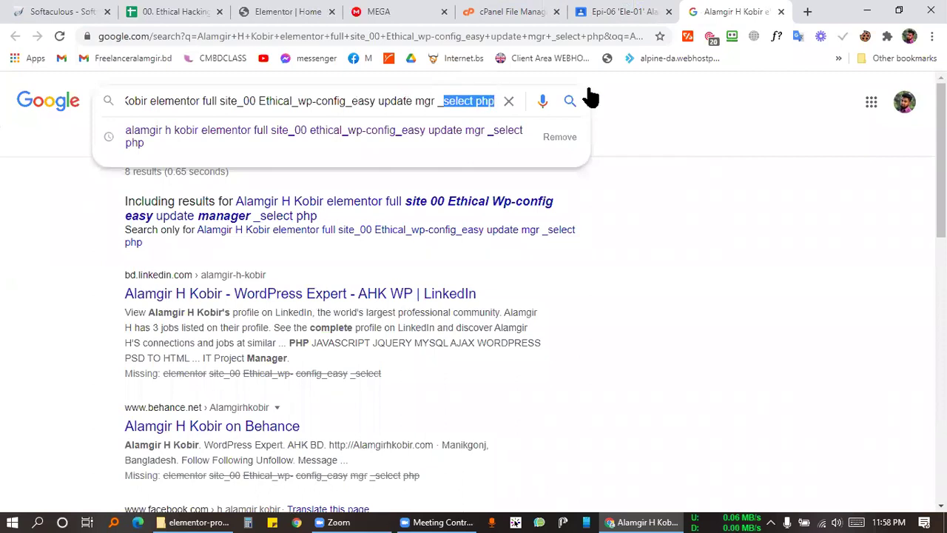
pyautogui.click(677, 108)
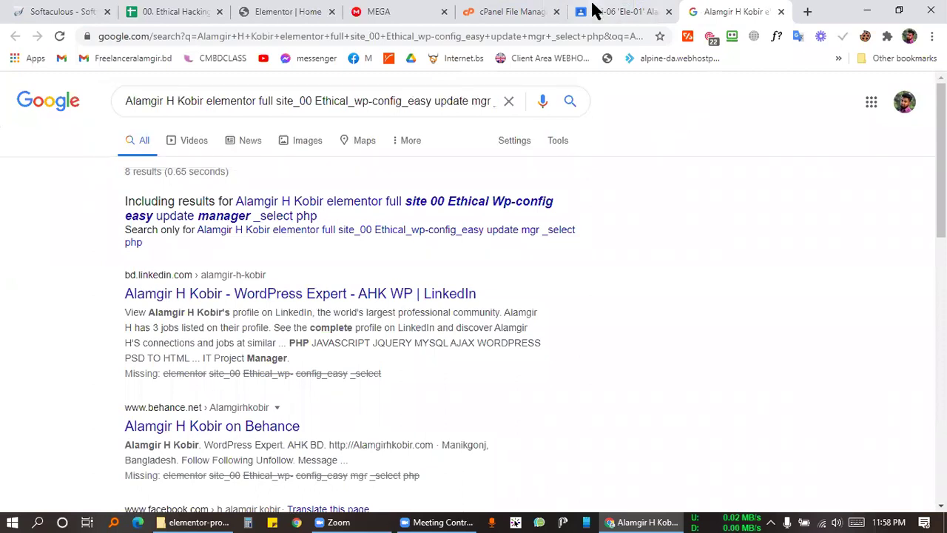
pyautogui.click(596, 11)
pyautogui.click(781, 11)
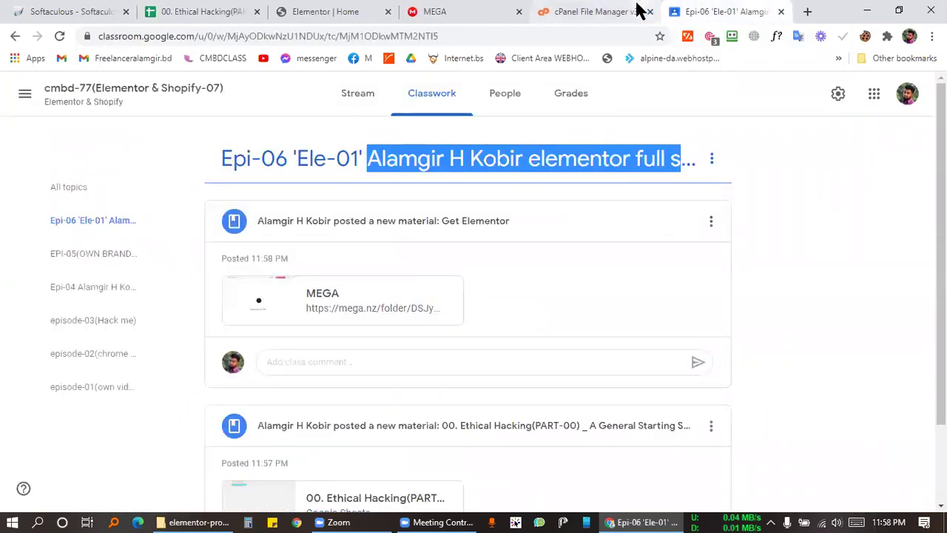
# From the cPanel File Manager tab, move the Elementor Home editor tab to the far right.
pyautogui.click(619, 11)
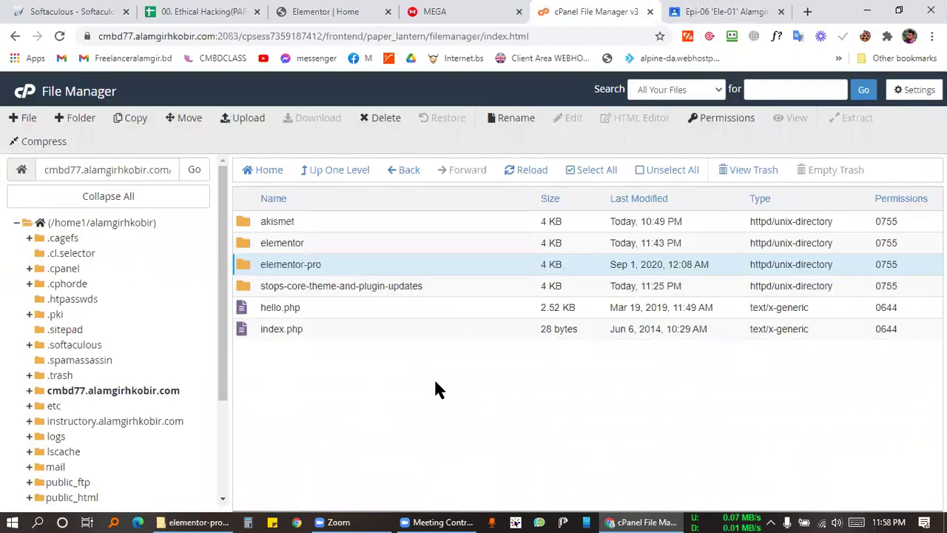
pyautogui.moveTo(340, 11); pyautogui.dragTo(653, 11)
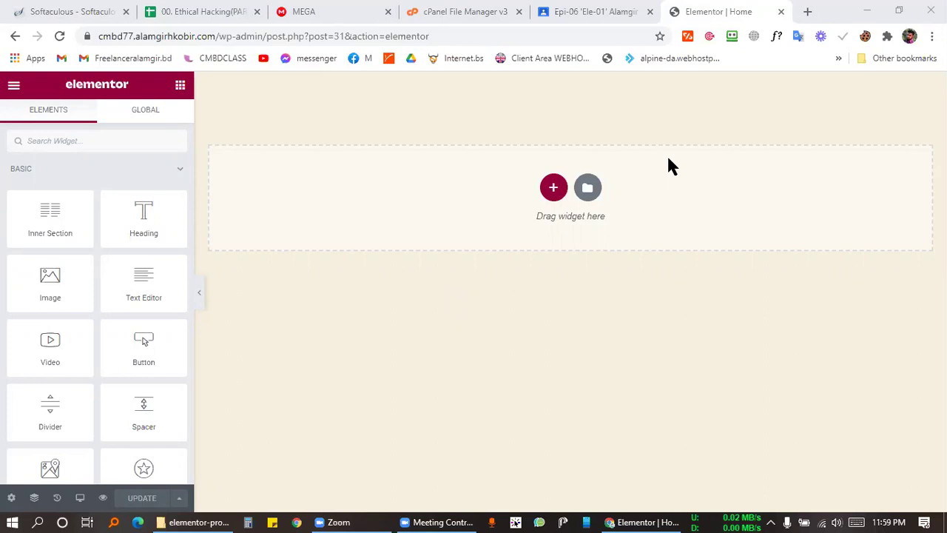
# Open a blank browser tab, then return to the Home page's Elementor editor.
pyautogui.click(749, 10)
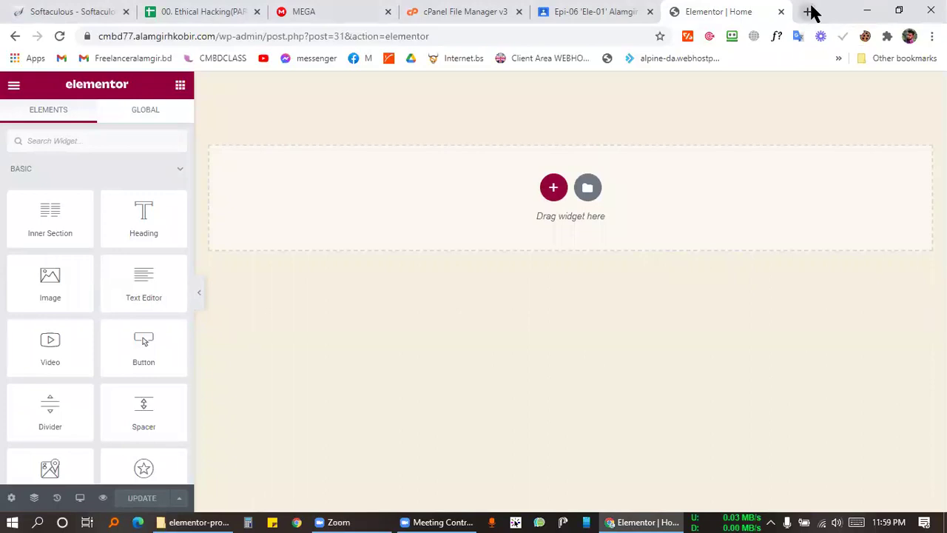
pyautogui.hotkey('ctrl', 't')
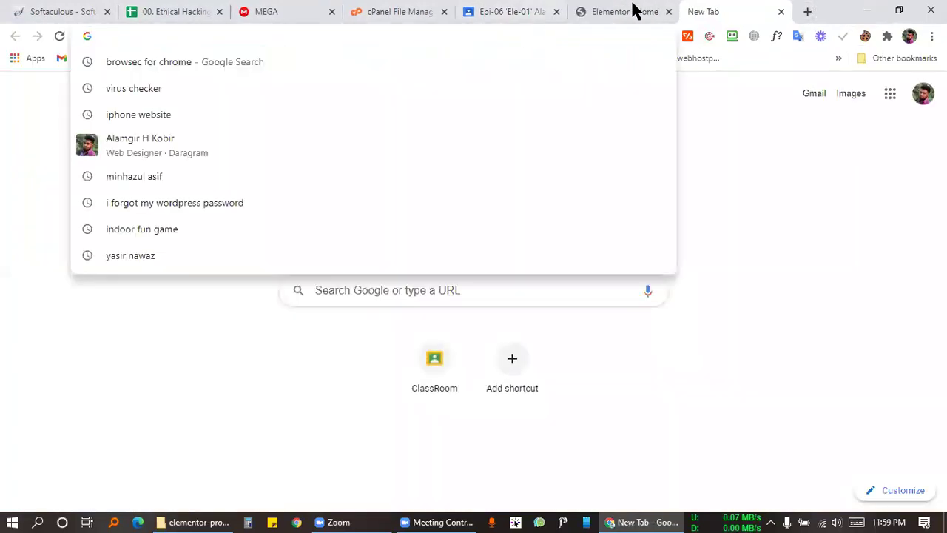
pyautogui.hotkey('ctrl', 'shift', 'Tab')
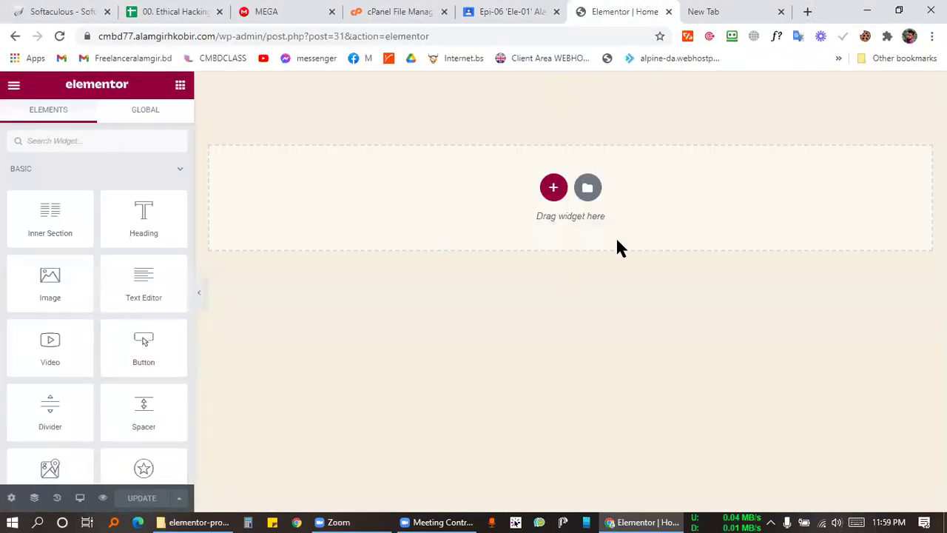
# Open and close the template library, then open the previous page in a new tab.
pyautogui.click(587, 187)
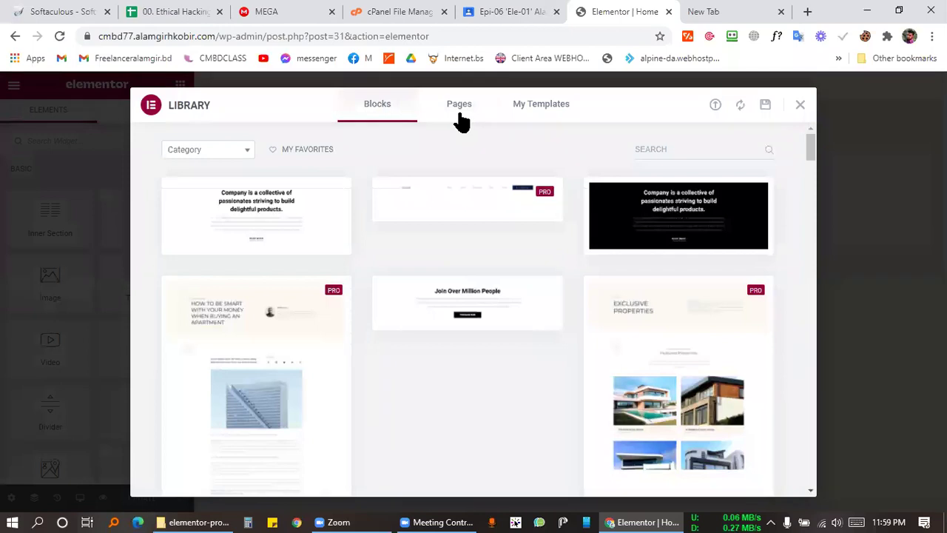
pyautogui.click(800, 104)
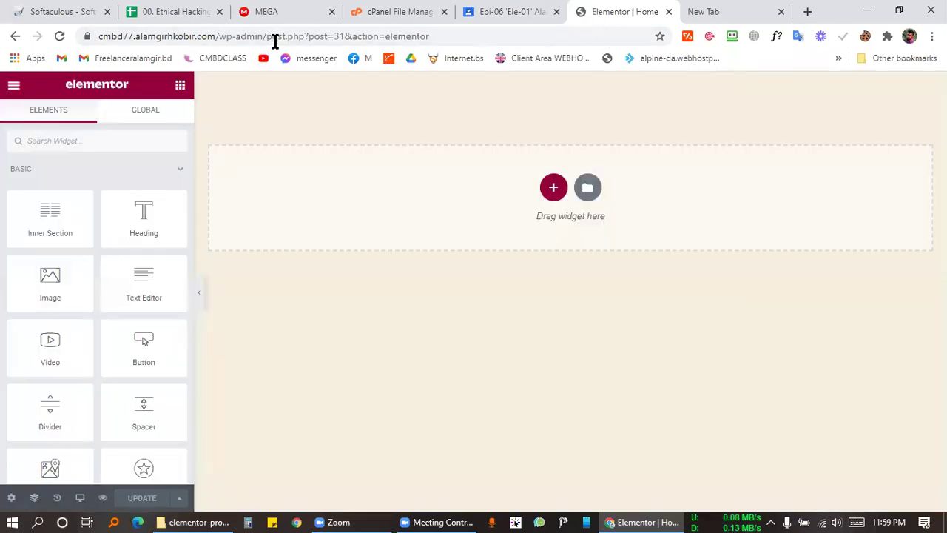
pyautogui.middleClick(15, 35)
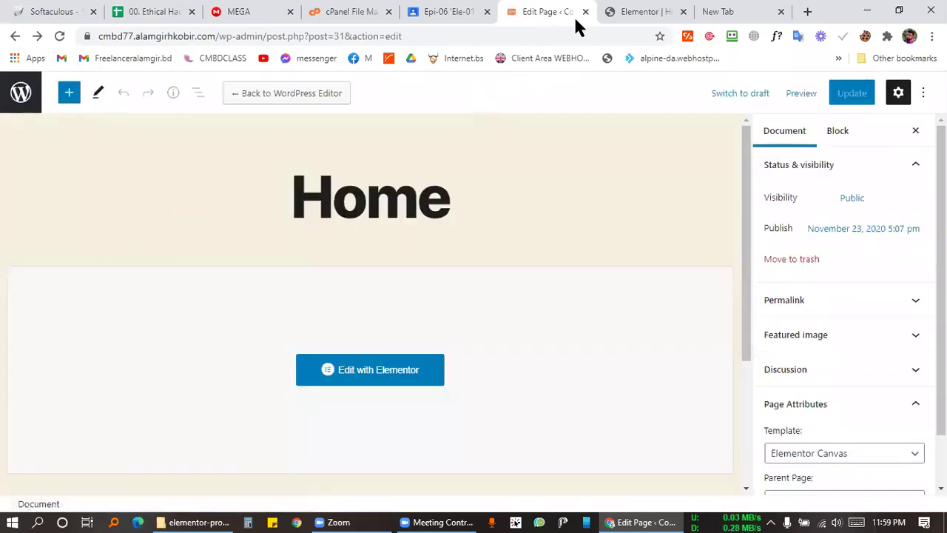
# From the Pages list, publish a new page titled '77' with the Elementor Canvas template.
pyautogui.click(16, 35)
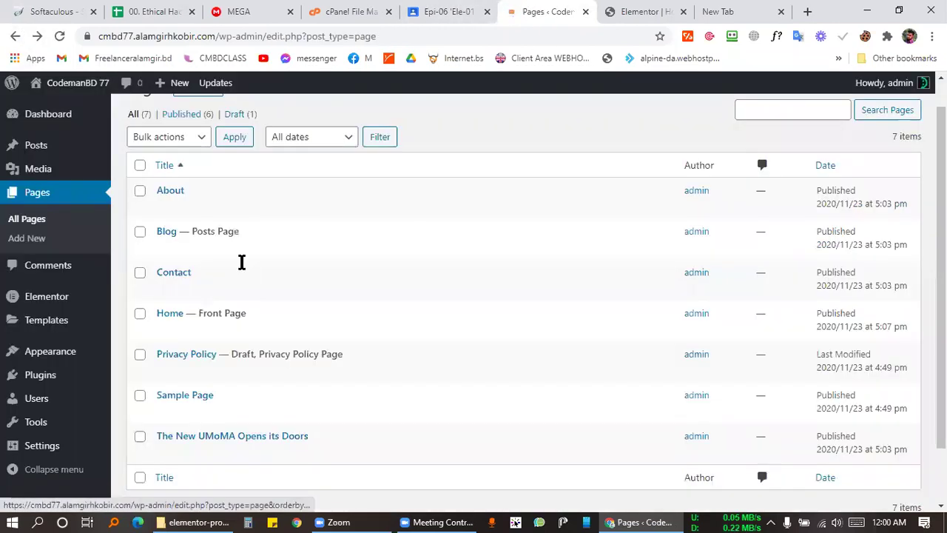
pyautogui.scroll(-1, 241, 266)
pyautogui.scroll(2, 275, 341)
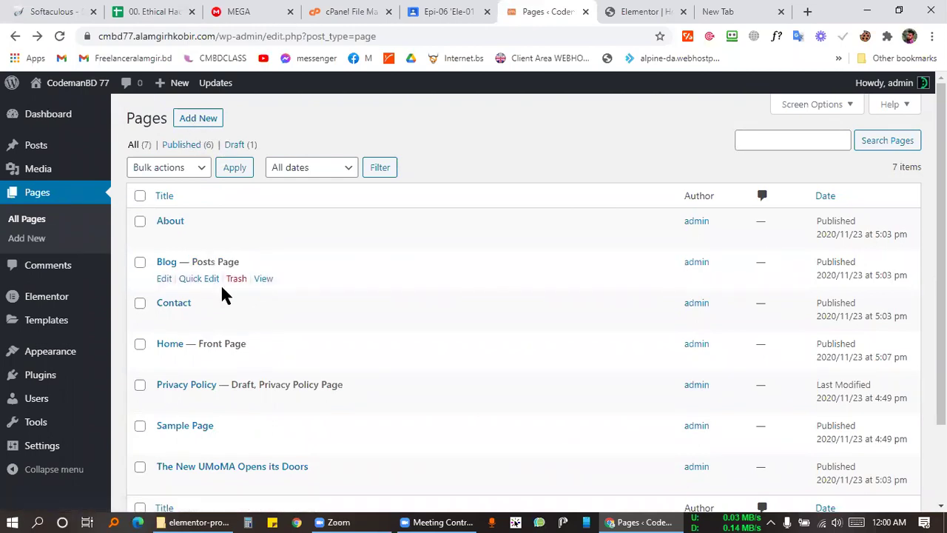
pyautogui.click(201, 120)
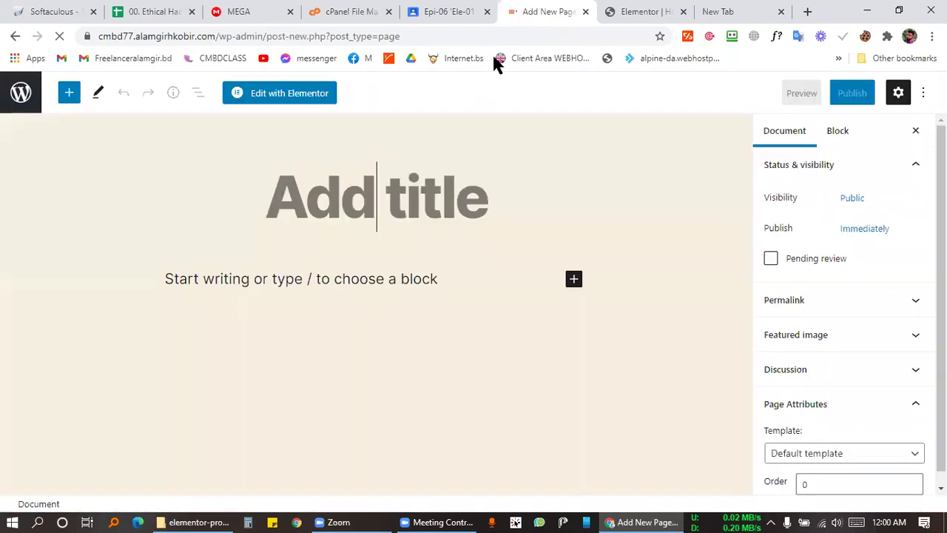
pyautogui.write('77')
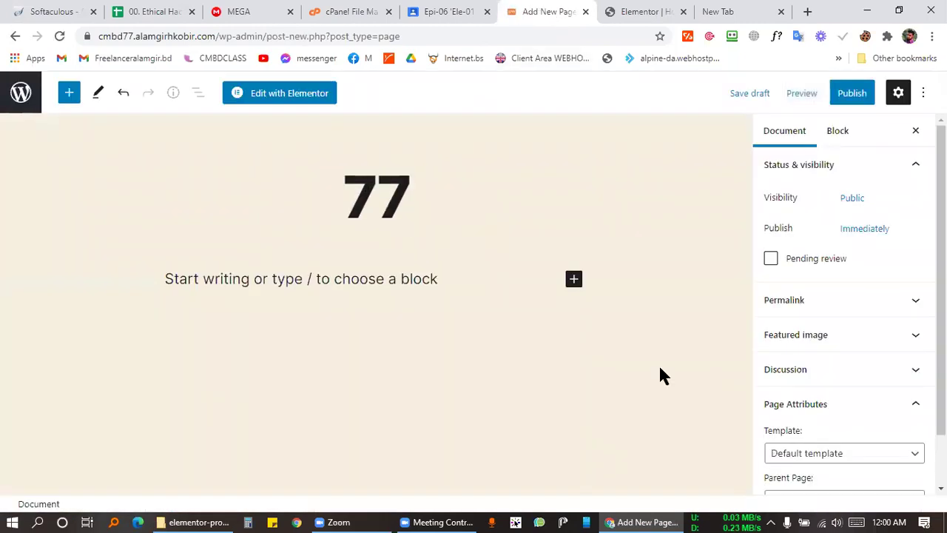
pyautogui.click(789, 418)
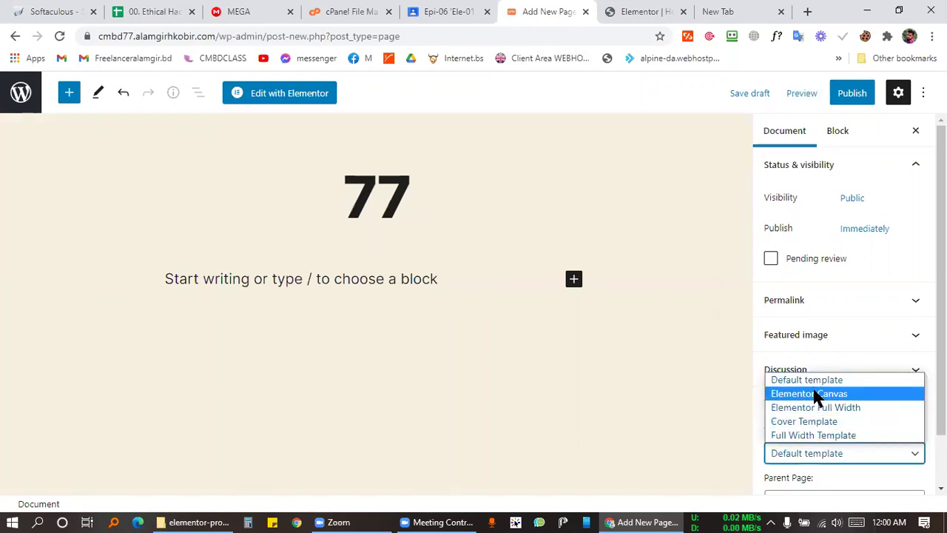
pyautogui.click(816, 393)
pyautogui.click(854, 96)
pyautogui.click(822, 97)
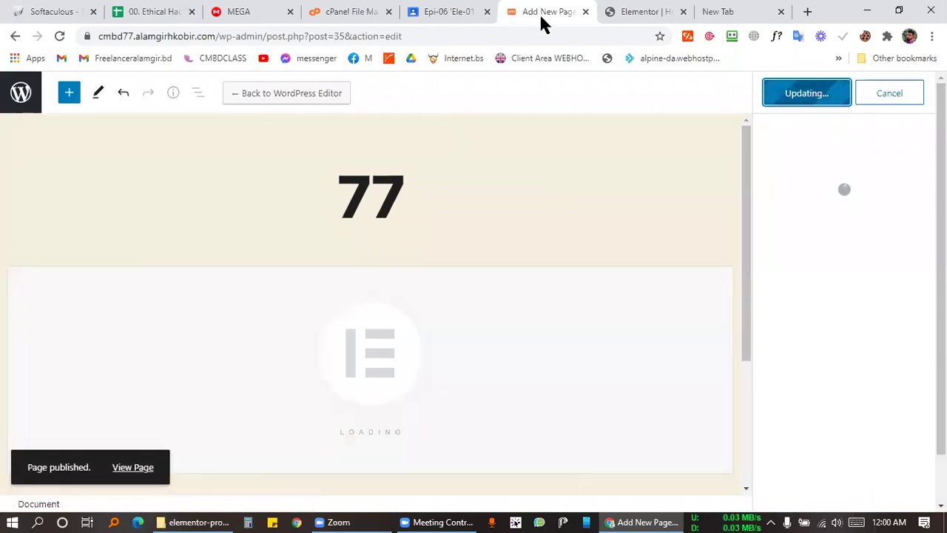
pyautogui.moveTo(540, 16); pyautogui.dragTo(683, 11)
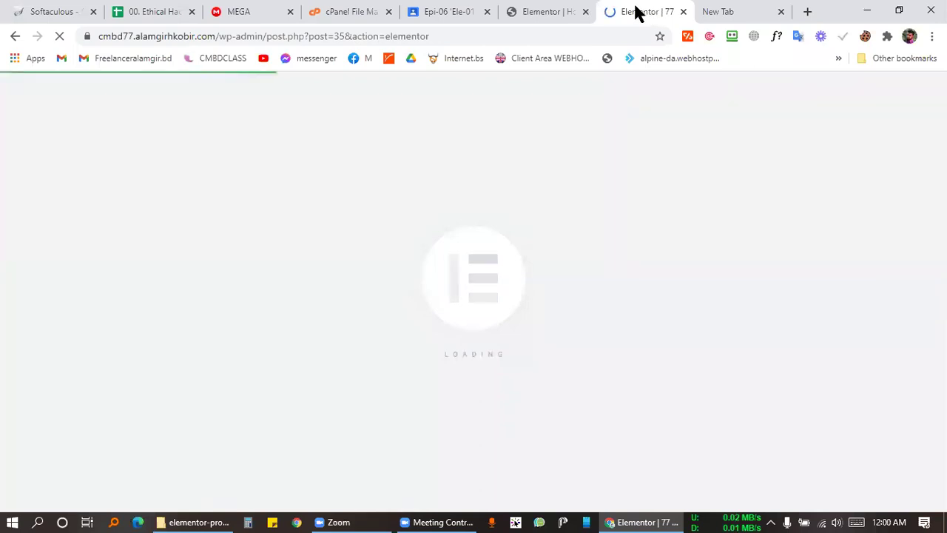
# Close the template library in the 77 page's Elementor editor.
pyautogui.click(536, 10)
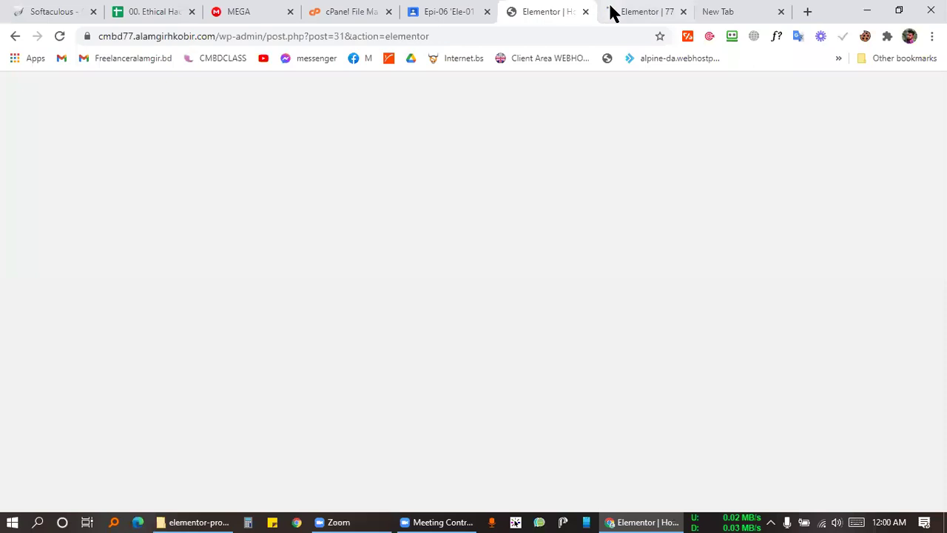
pyautogui.click(616, 9)
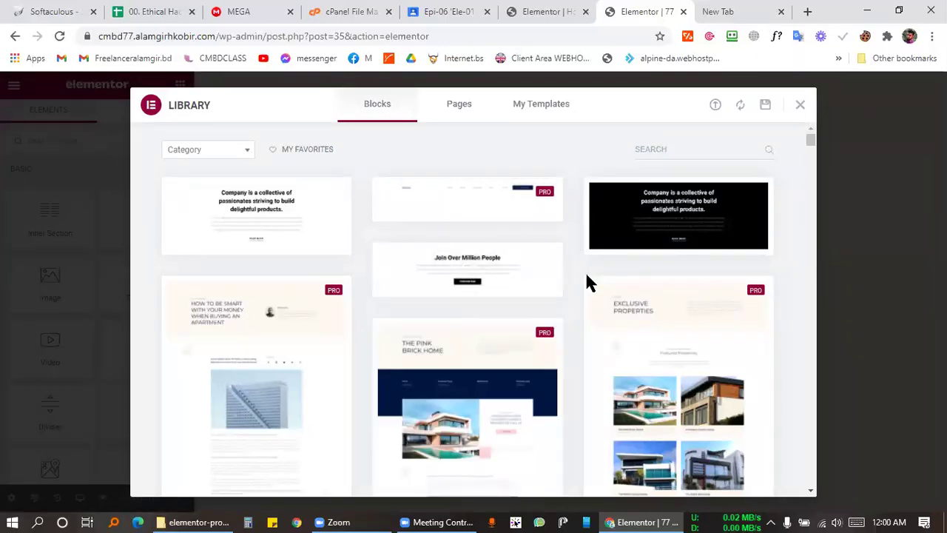
pyautogui.scroll(-10, 799, 110)
pyautogui.click(800, 104)
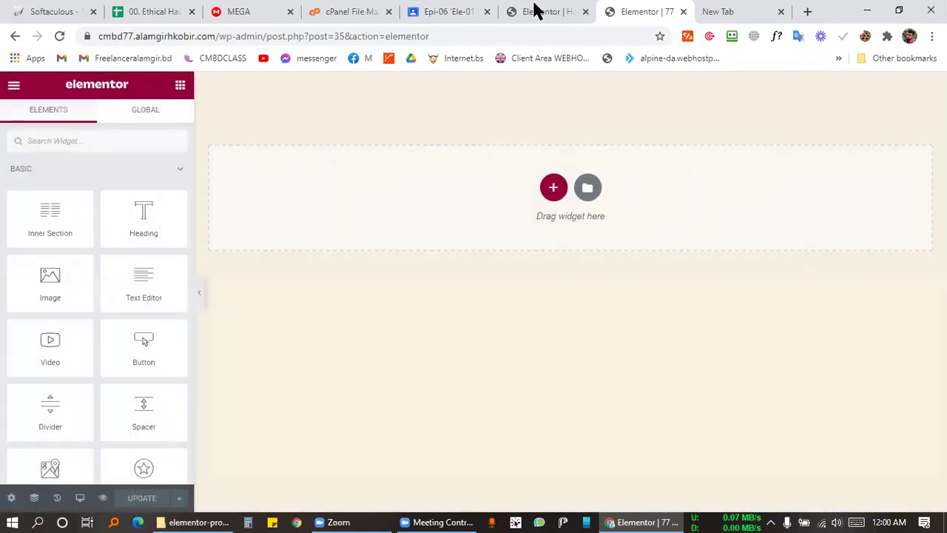
# Close the 77 editor tab and the blank tab, returning to the Home Elementor editor.
pyautogui.click(535, 9)
pyautogui.click(682, 13)
pyautogui.click(683, 11)
pyautogui.click(567, 11)
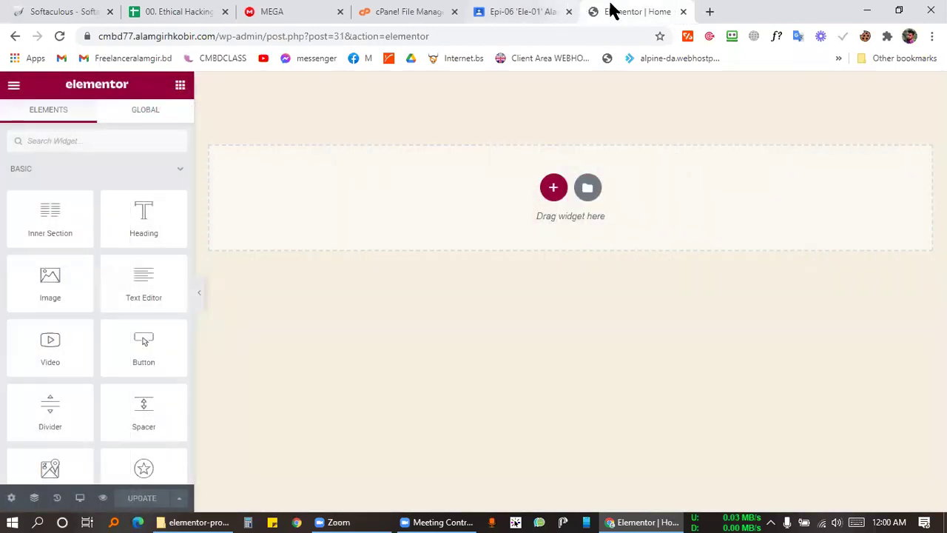
pyautogui.hotkey('ctrl', 'Tab')
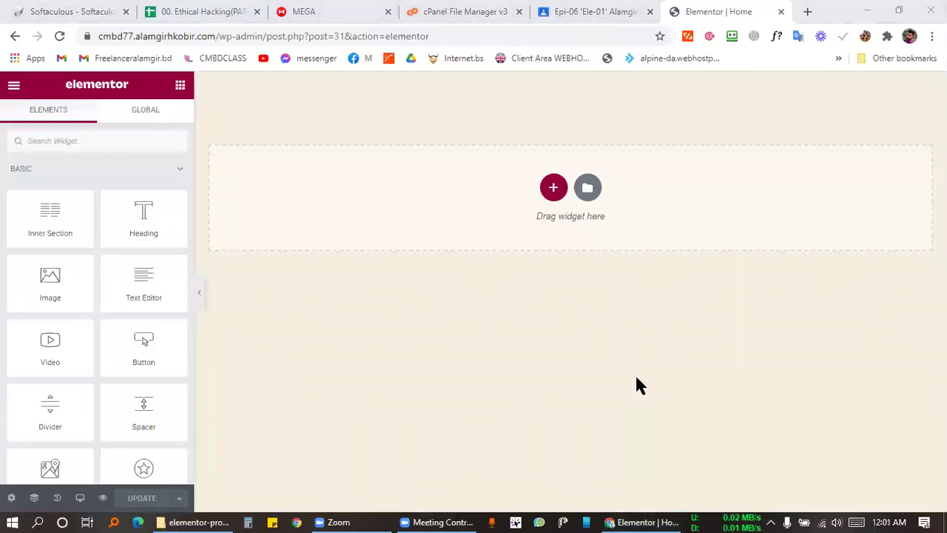
# Hide and restore the widget panel, then exit Elementor to the dashboard.
pyautogui.click(453, 173)
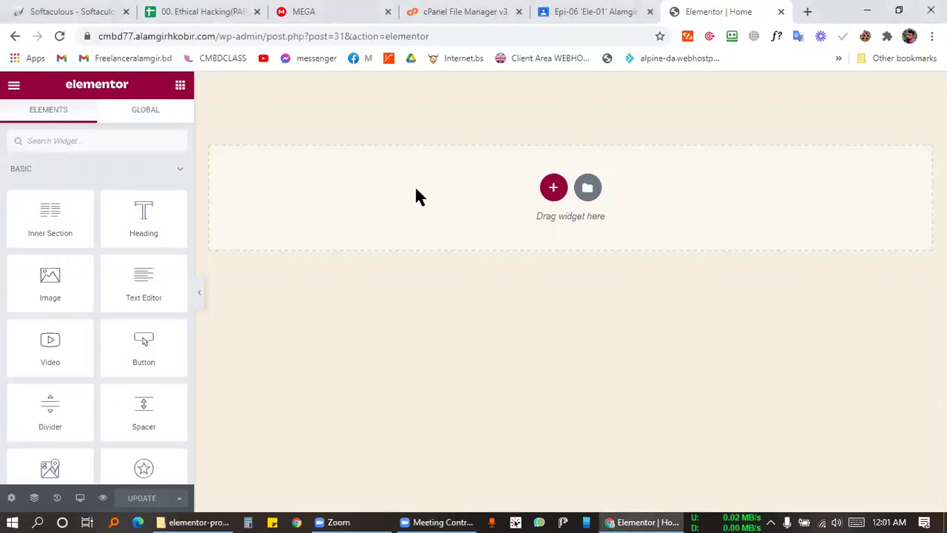
pyautogui.scroll(-15, 52, 264)
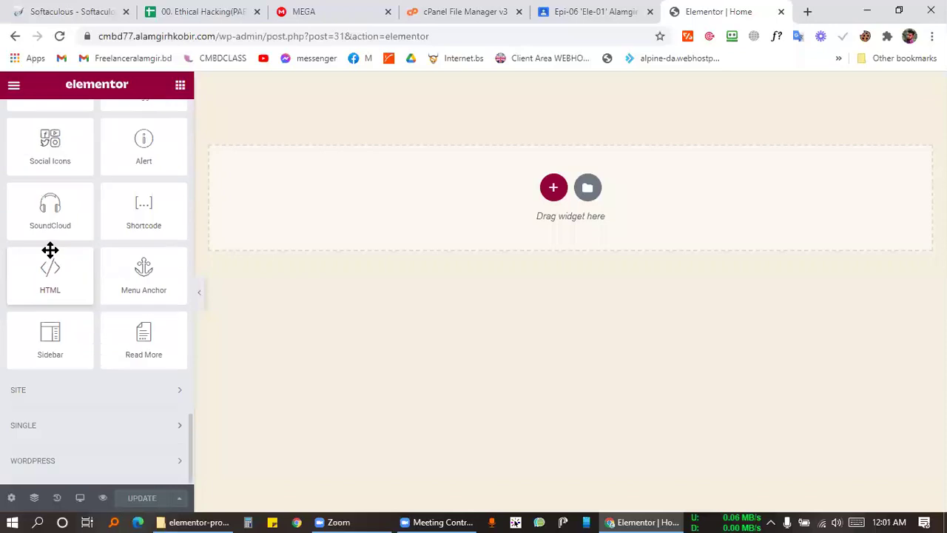
pyautogui.scroll(15, 49, 250)
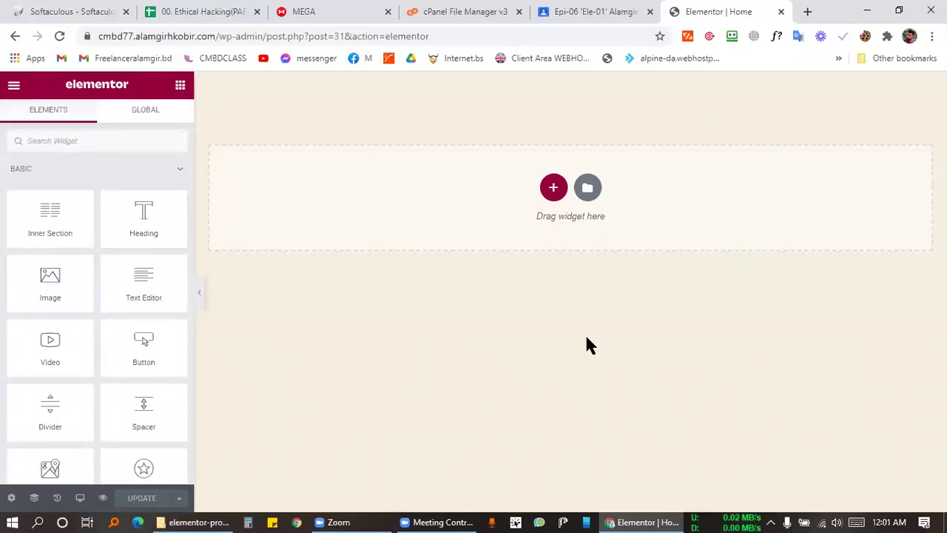
pyautogui.click(199, 292)
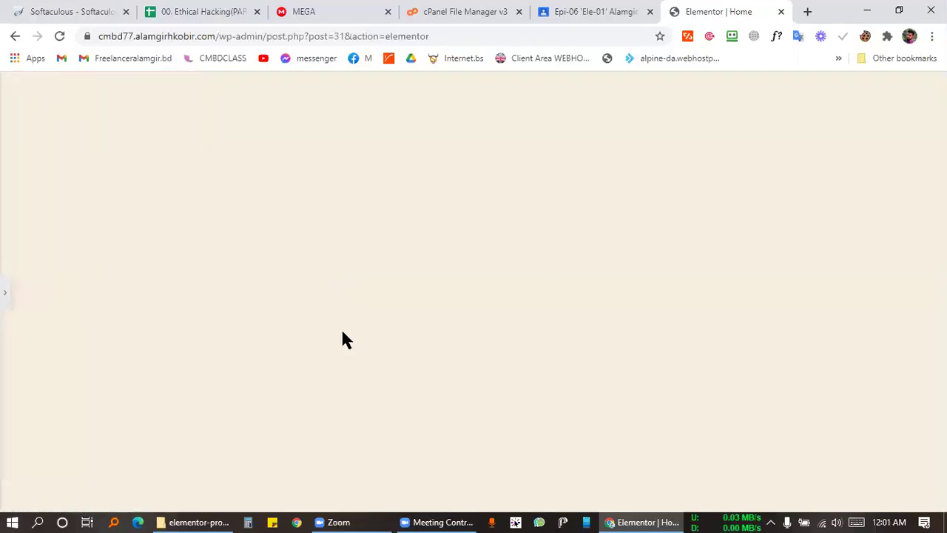
pyautogui.click(6, 300)
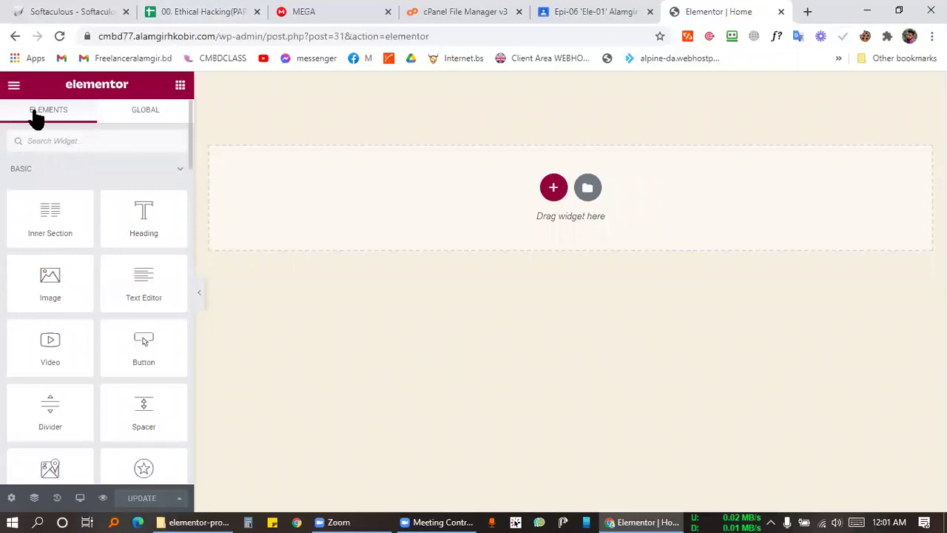
pyautogui.click(13, 86)
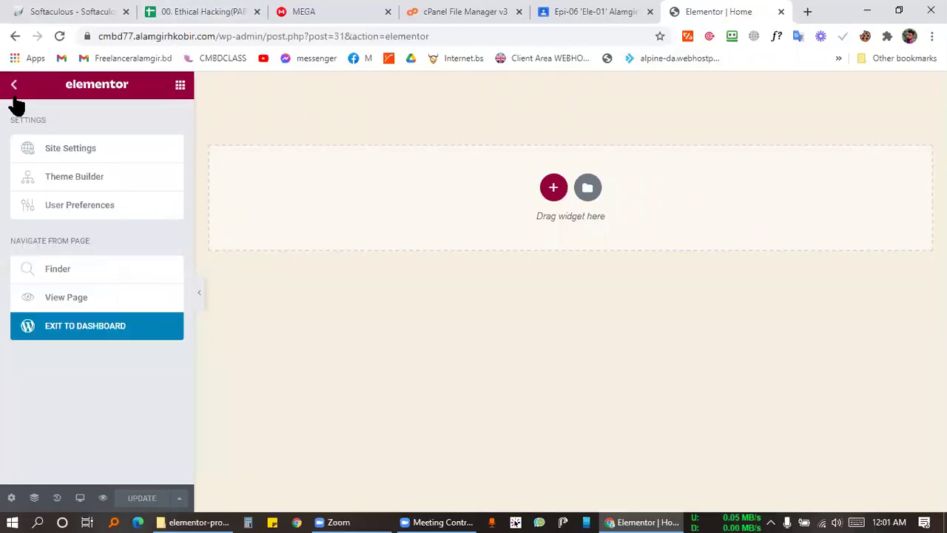
pyautogui.click(90, 330)
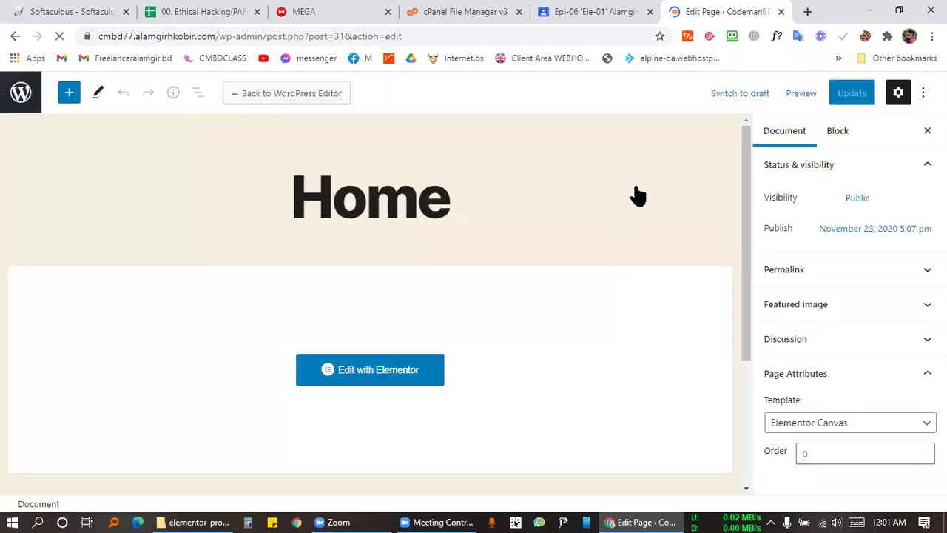
# Return to the All Pages list, where 77 and Home show as Elementor pages.
pyautogui.click(20, 92)
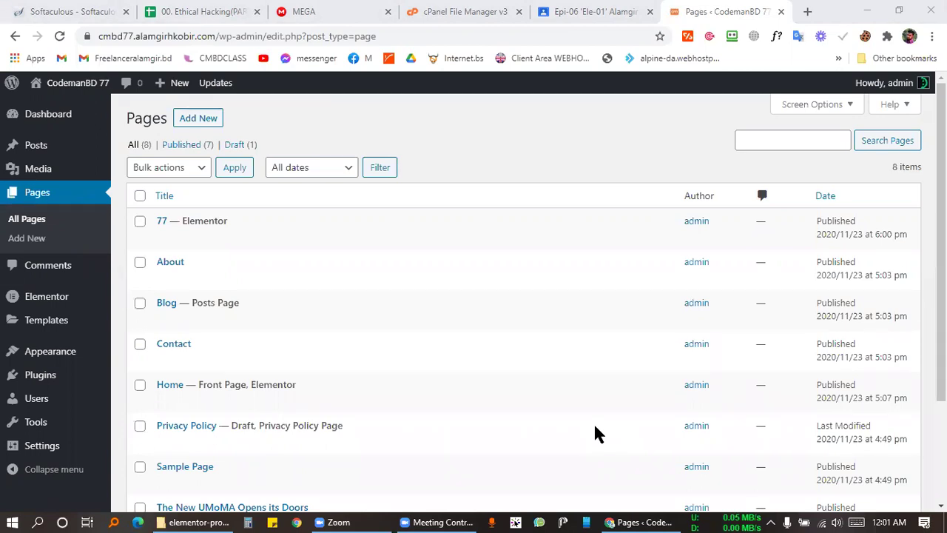
# Under Appearance > Themes, activate Twenty Seventeen, then reactivate Twenty Twenty.
pyautogui.moveTo(34, 326)
pyautogui.moveTo(46, 359)
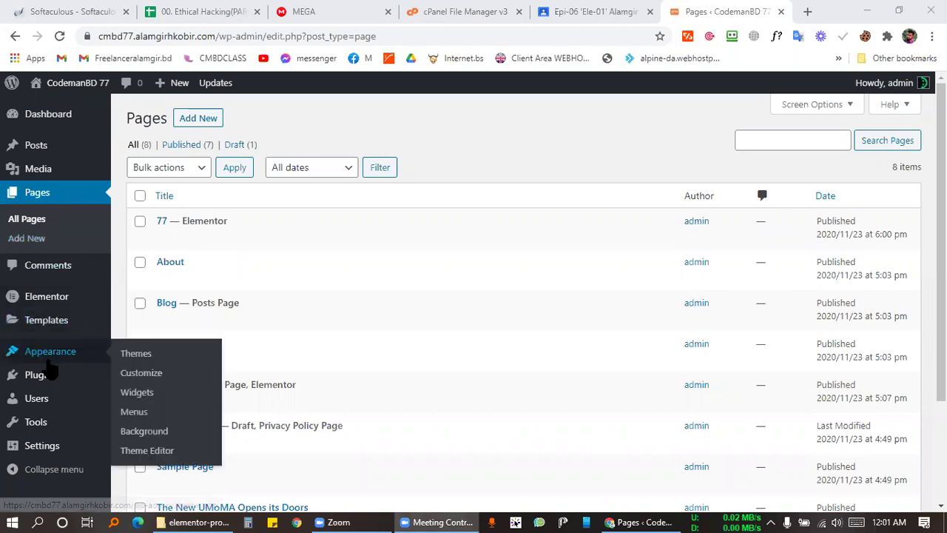
pyautogui.click(133, 353)
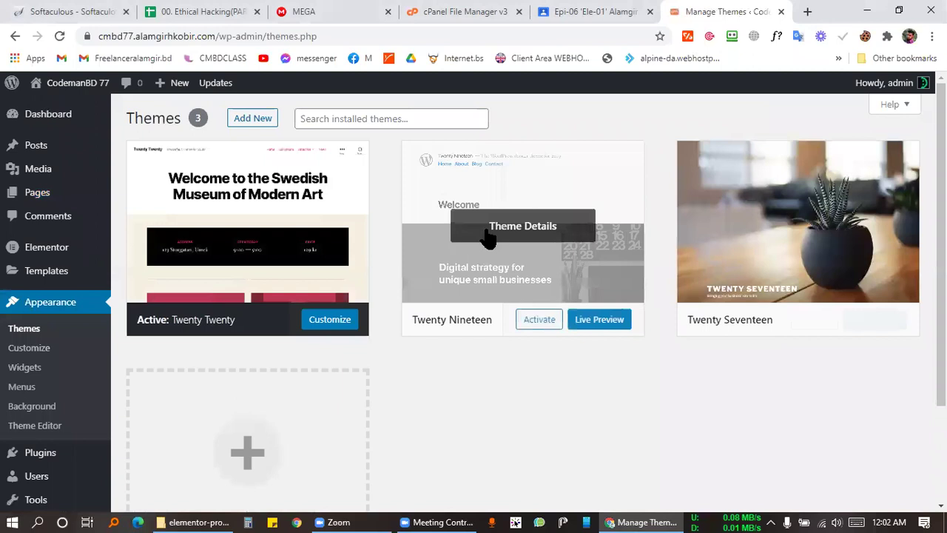
pyautogui.moveTo(709, 218)
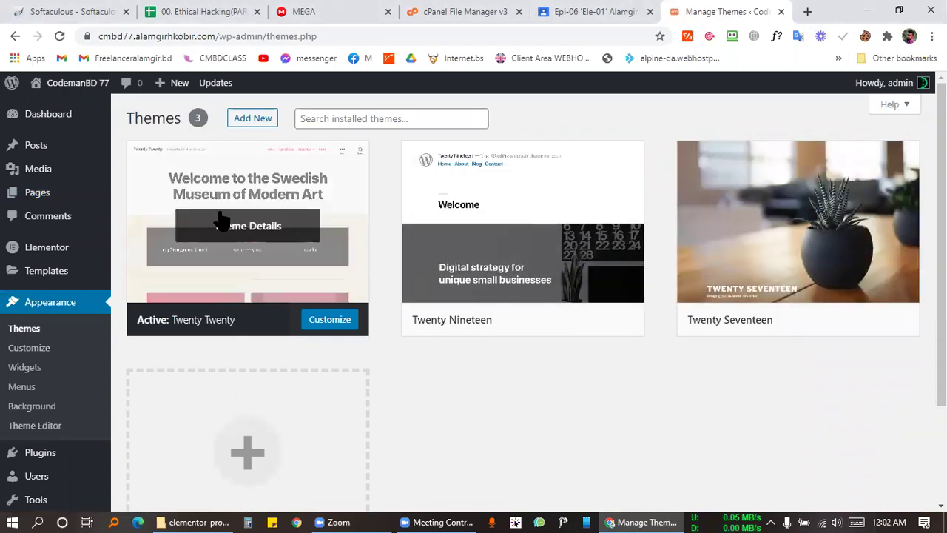
pyautogui.moveTo(824, 271)
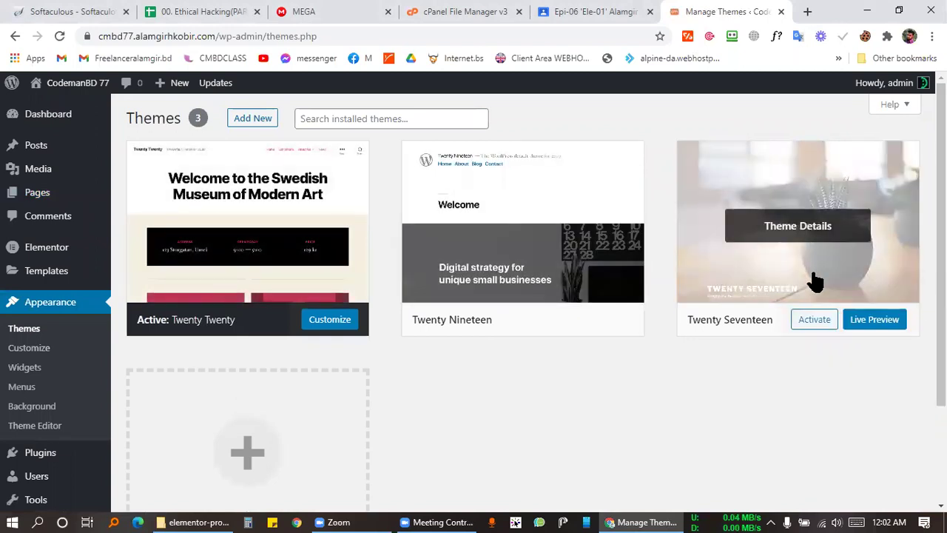
pyautogui.click(813, 323)
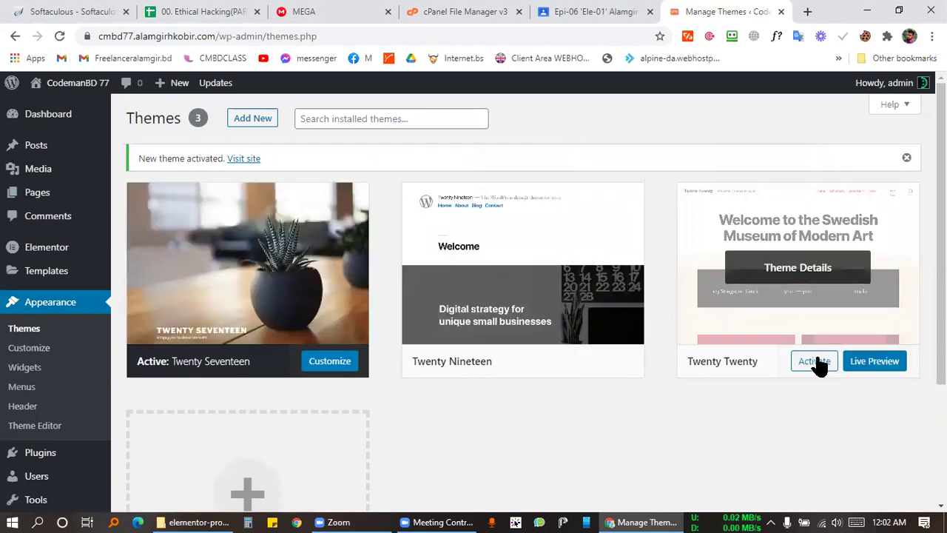
pyautogui.click(814, 361)
pyautogui.moveTo(22, 200)
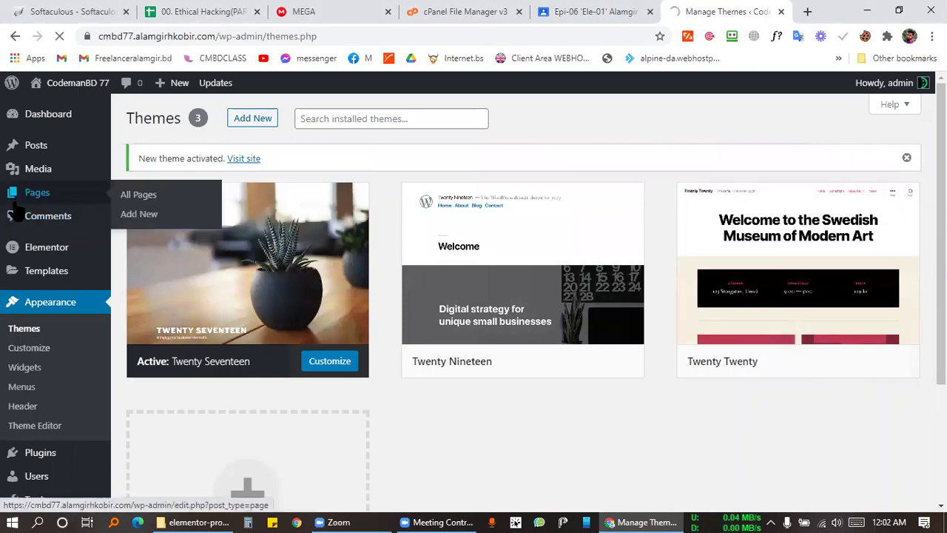
# Open the Pages list in a new tab alongside the Themes tab.
pyautogui.rightClick(49, 192)
pyautogui.click(104, 202)
pyautogui.click(700, 10)
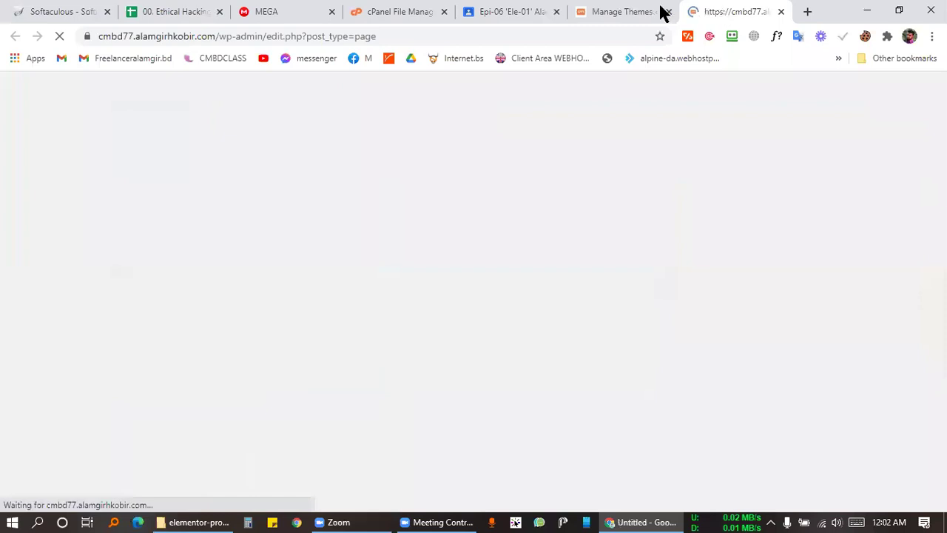
pyautogui.click(655, 11)
# From the Pages list, open Home in Elementor and drag a Heading widget onto the canvas.
pyautogui.click(730, 10)
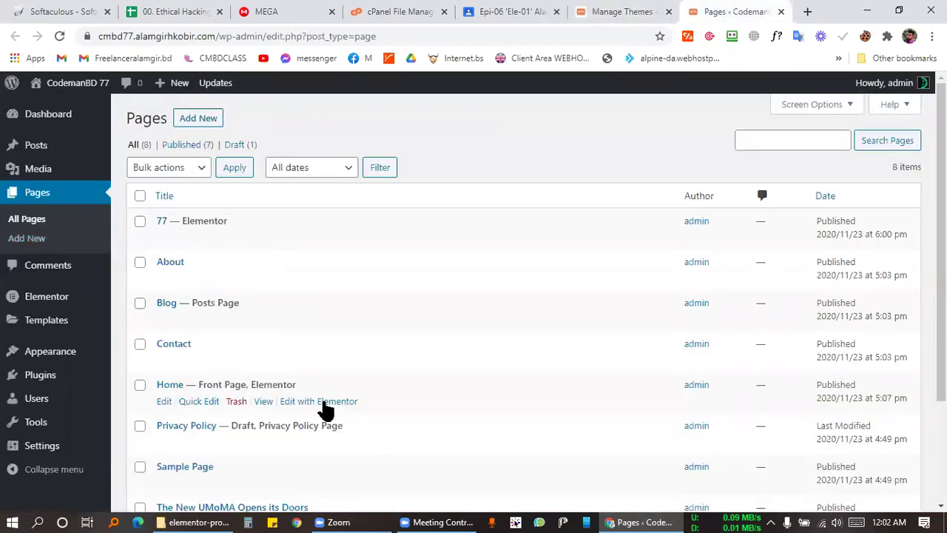
pyautogui.click(333, 399)
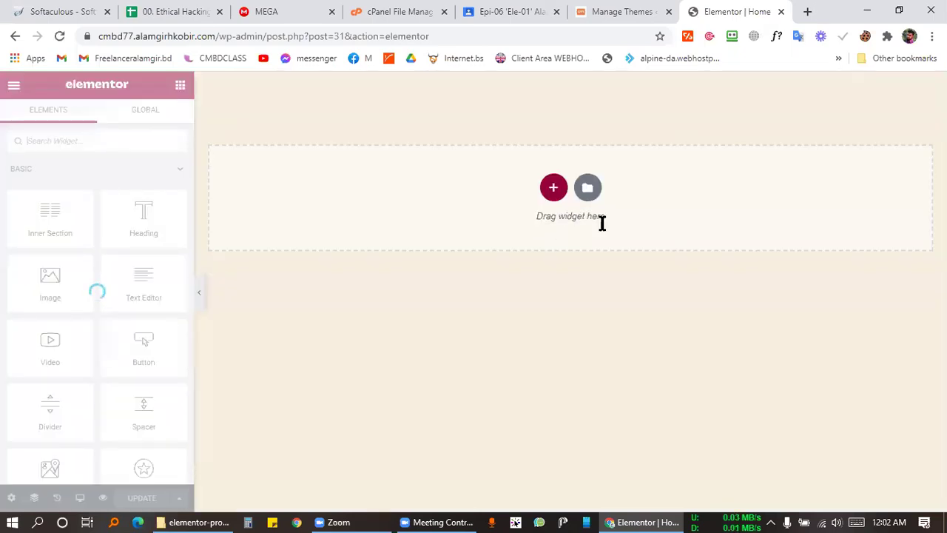
pyautogui.moveTo(127, 215); pyautogui.dragTo(315, 212)
# Try H1 for the heading's HTML tag, then set it back to H2.
pyautogui.click(128, 360)
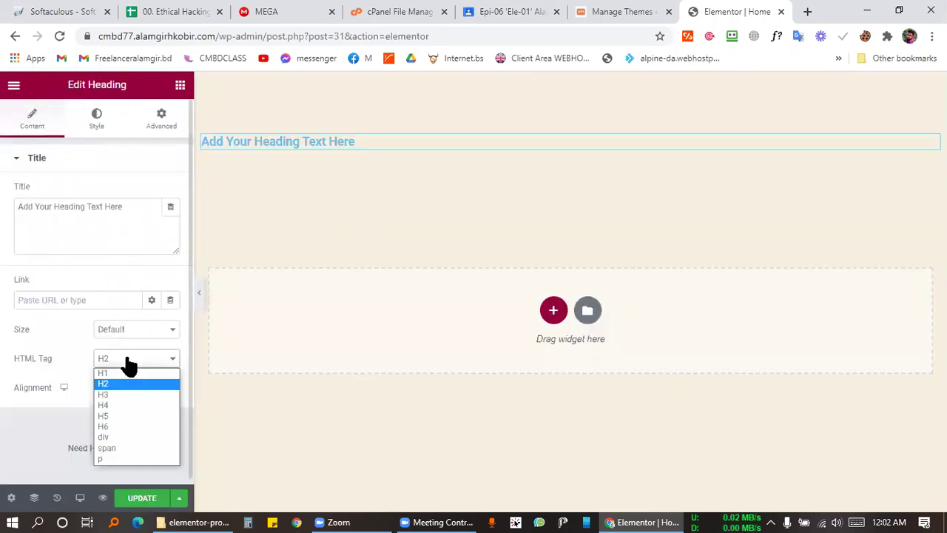
pyautogui.click(121, 373)
pyautogui.click(133, 359)
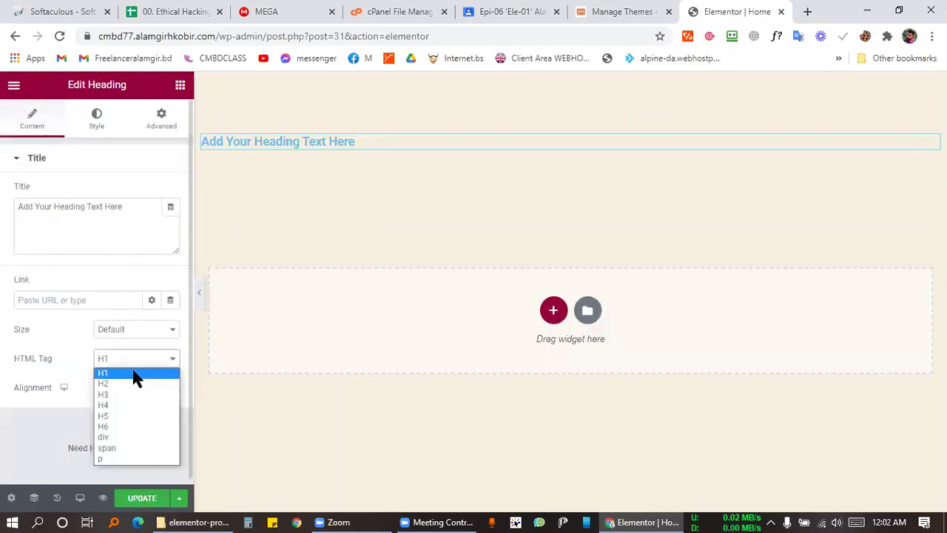
pyautogui.click(115, 385)
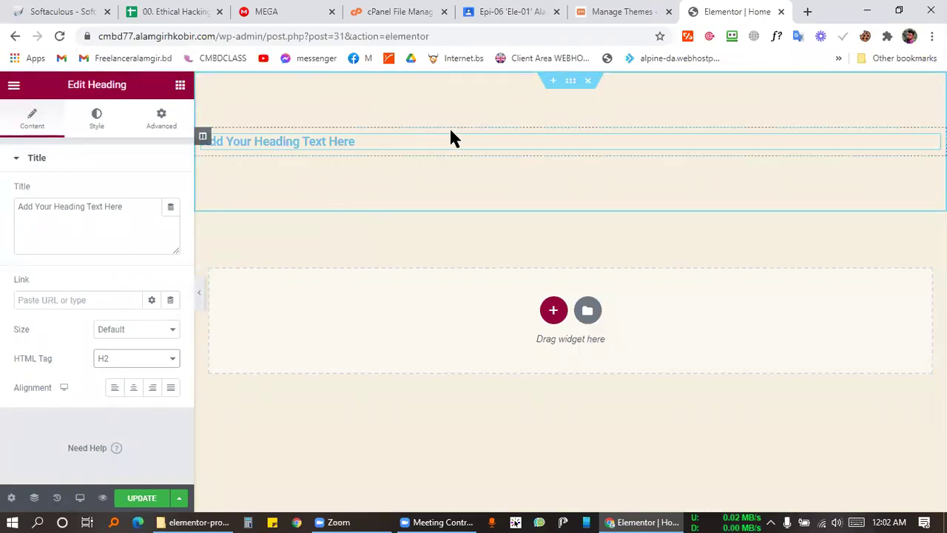
pyautogui.click(154, 122)
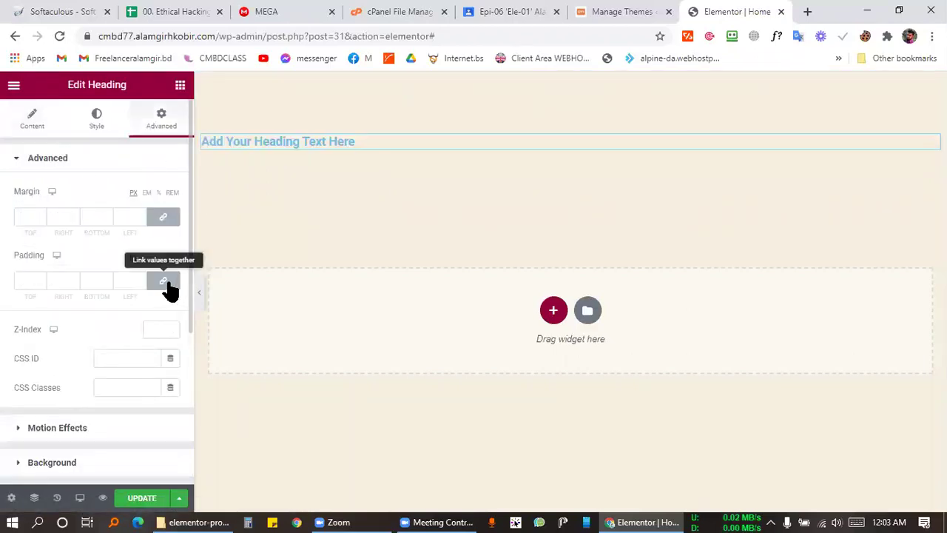
# Zero the margin and padding of both the heading and its section.
pyautogui.click(166, 284)
pyautogui.click(163, 216)
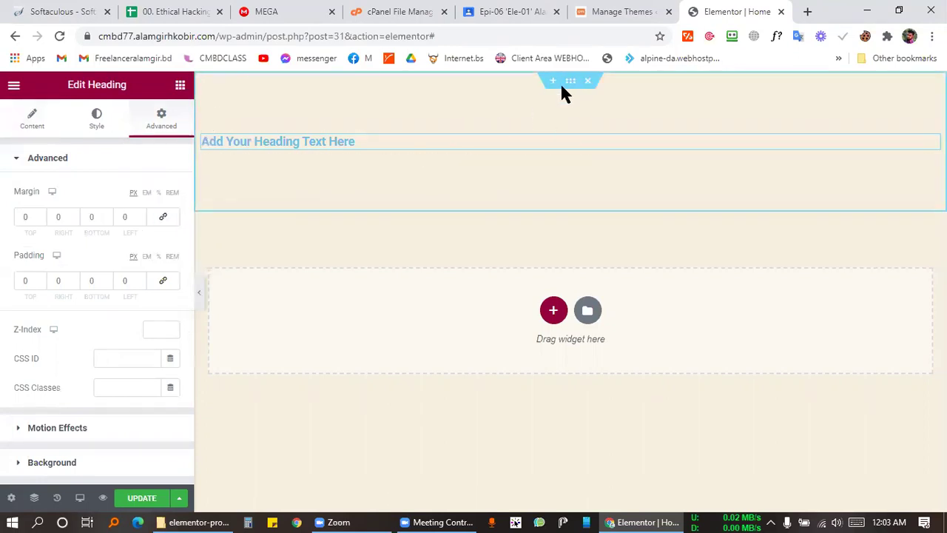
pyautogui.click(570, 85)
pyautogui.click(162, 122)
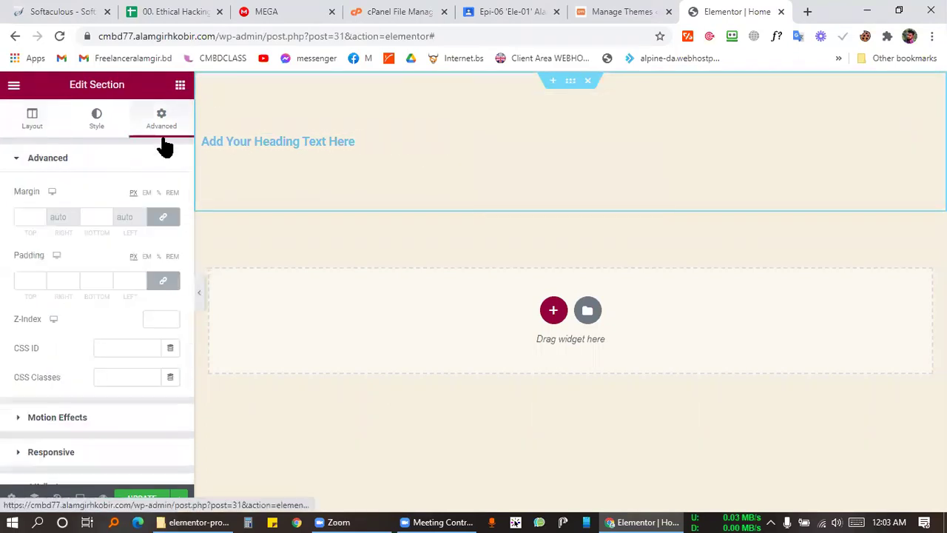
pyautogui.click(160, 216)
pyautogui.click(159, 282)
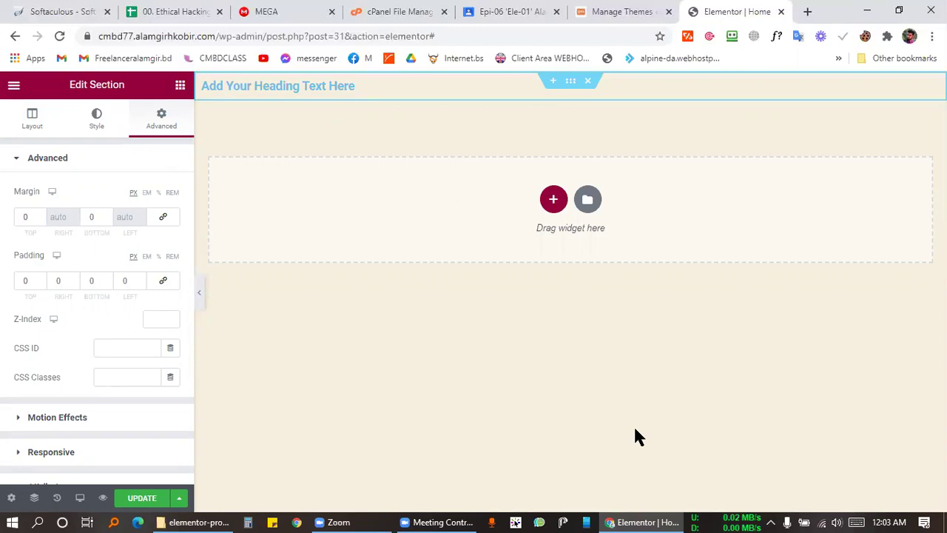
# Delete the heading section and save the page with Update.
pyautogui.click(449, 520)
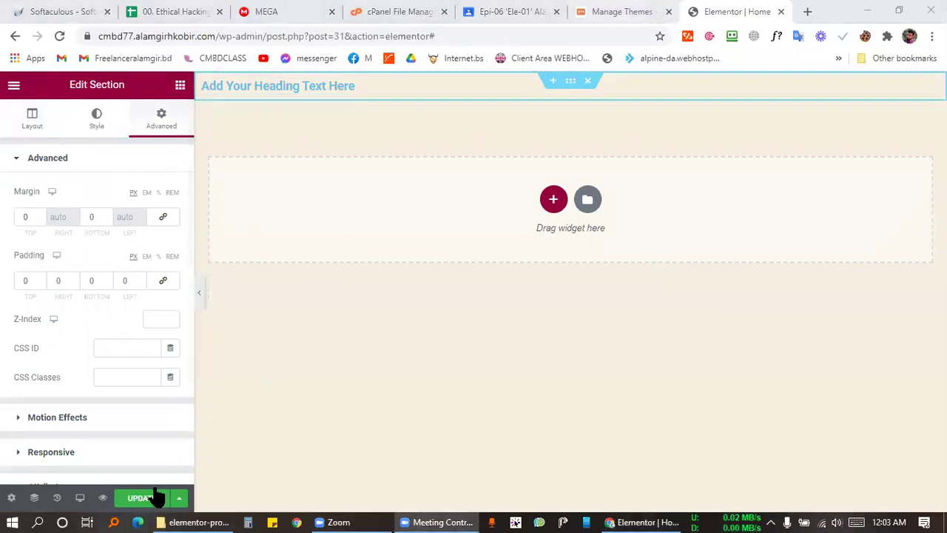
pyautogui.click(589, 81)
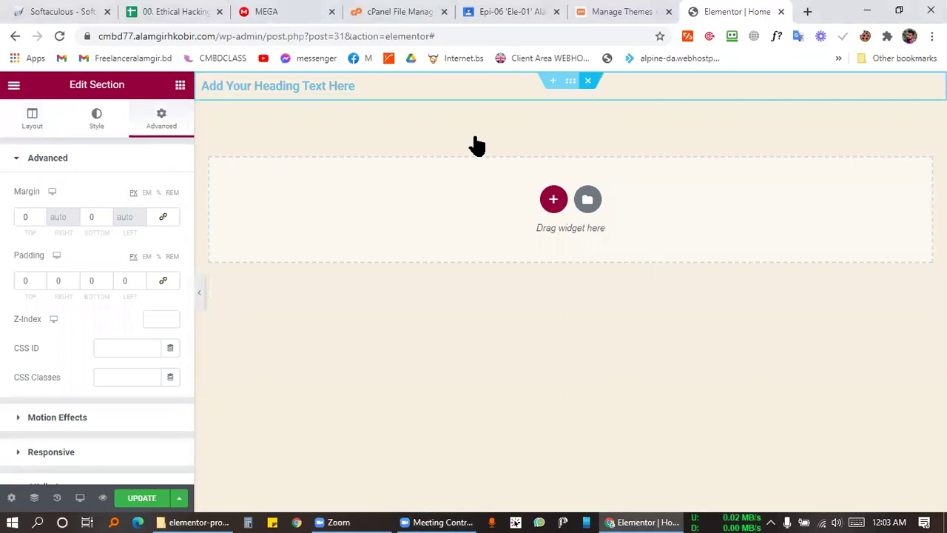
pyautogui.click(142, 498)
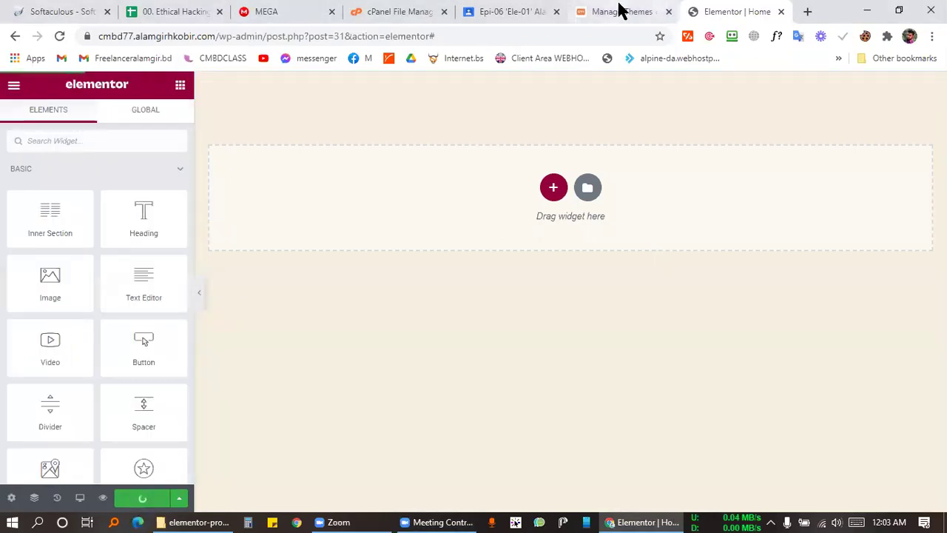
# Activate Twenty Seventeen and briefly view the Twenty Nineteen theme details.
pyautogui.click(619, 11)
pyautogui.click(811, 362)
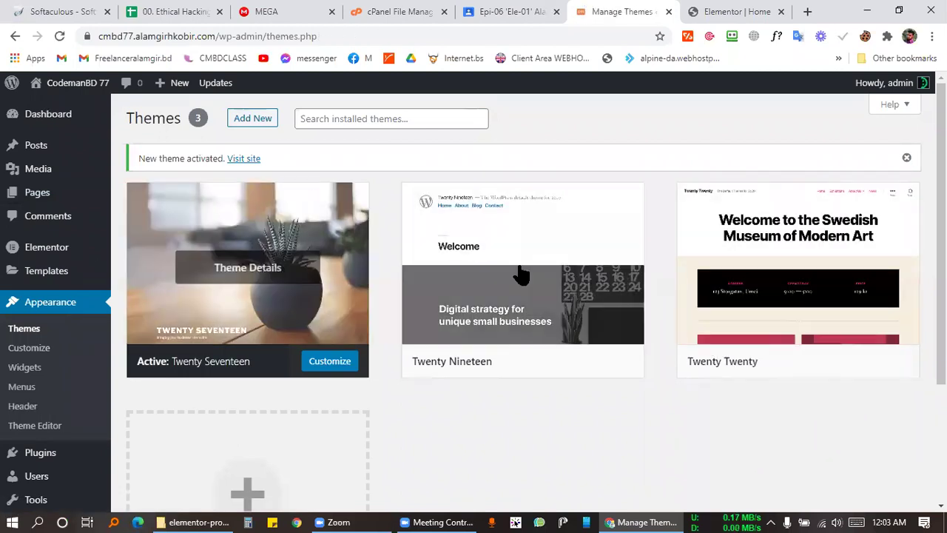
pyautogui.click(590, 283)
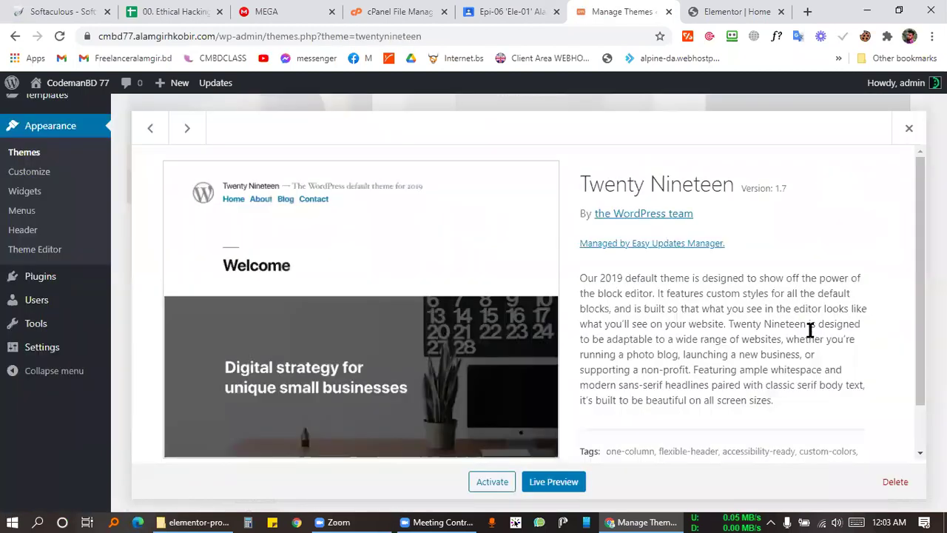
pyautogui.scroll(-1, 811, 331)
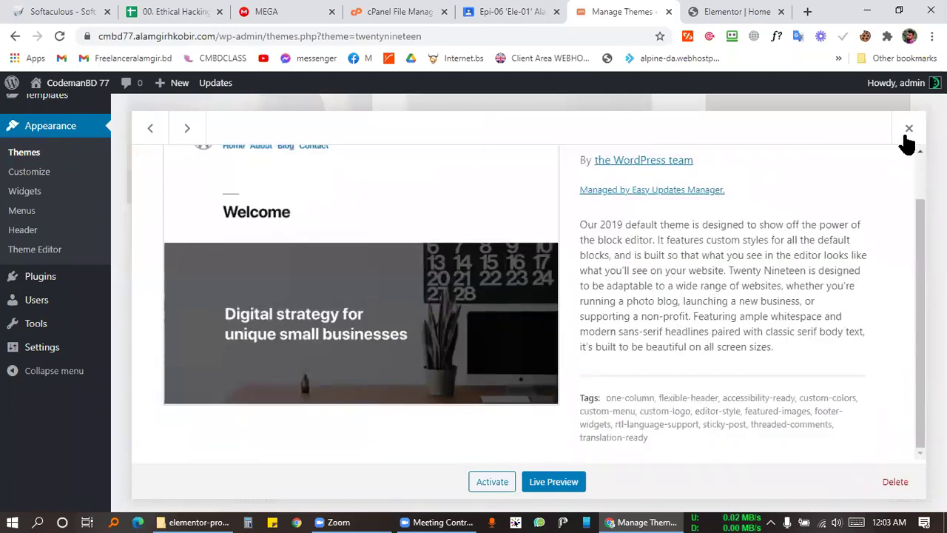
pyautogui.press('Escape')
# Delete the Twenty Twenty theme from its details view, confirming with OK.
pyautogui.click(776, 227)
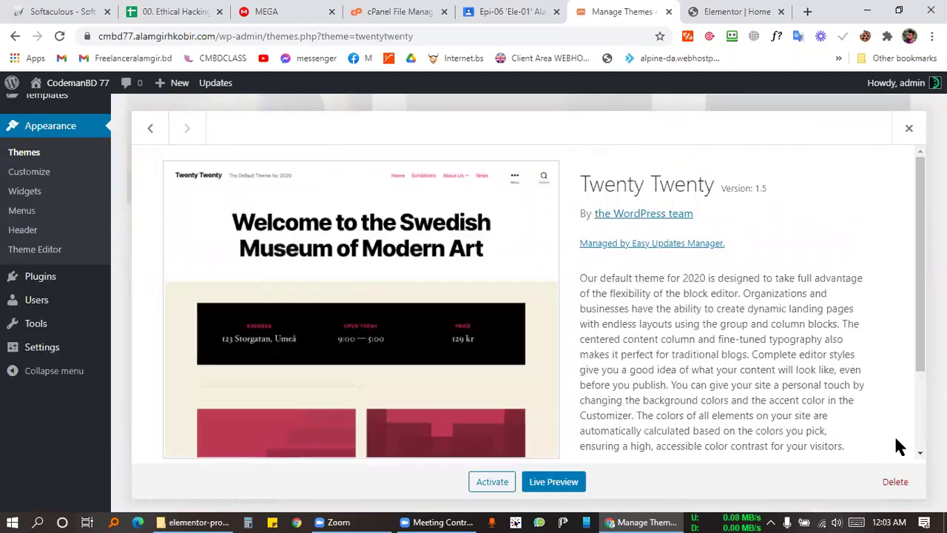
pyautogui.click(910, 128)
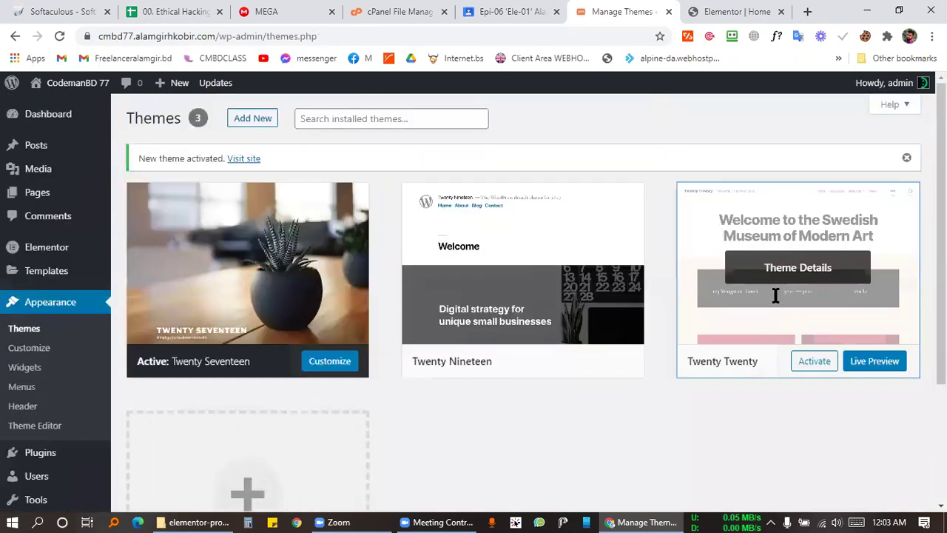
pyautogui.click(775, 294)
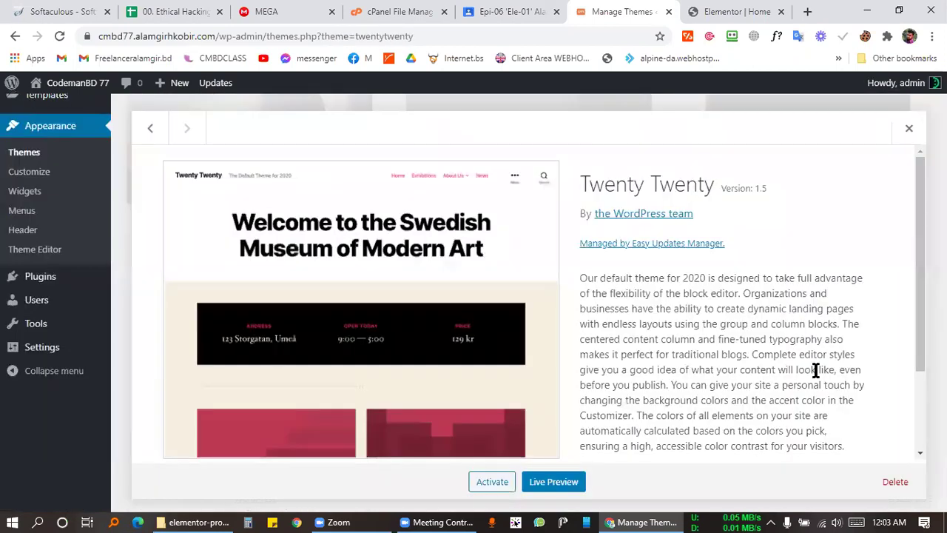
pyautogui.click(894, 481)
pyautogui.click(540, 143)
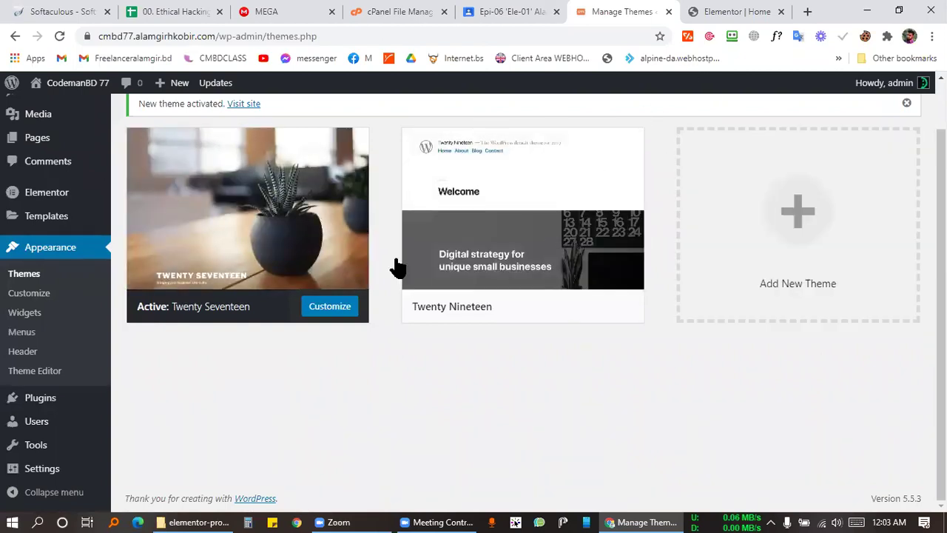
pyautogui.scroll(1, 270, 243)
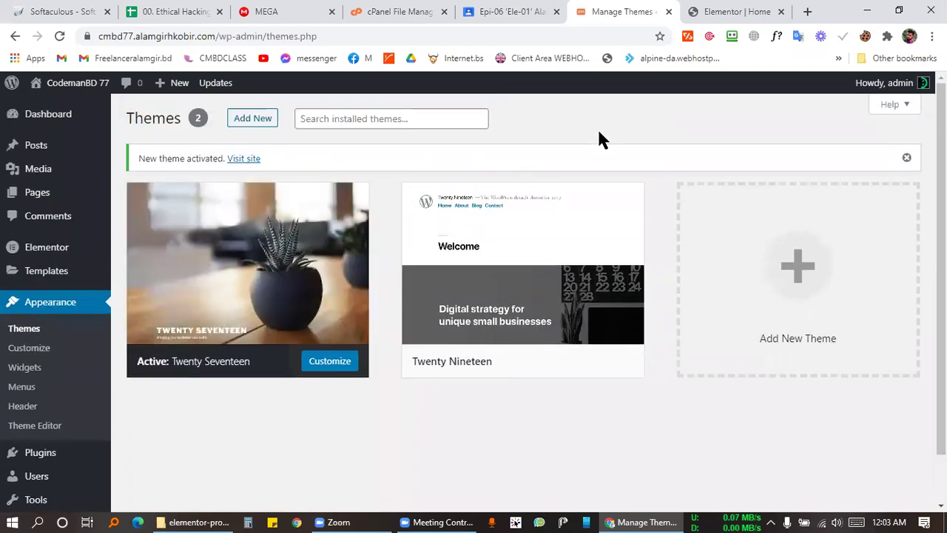
# Reload the Elementor Home page editor and add a new one-column section.
pyautogui.click(711, 9)
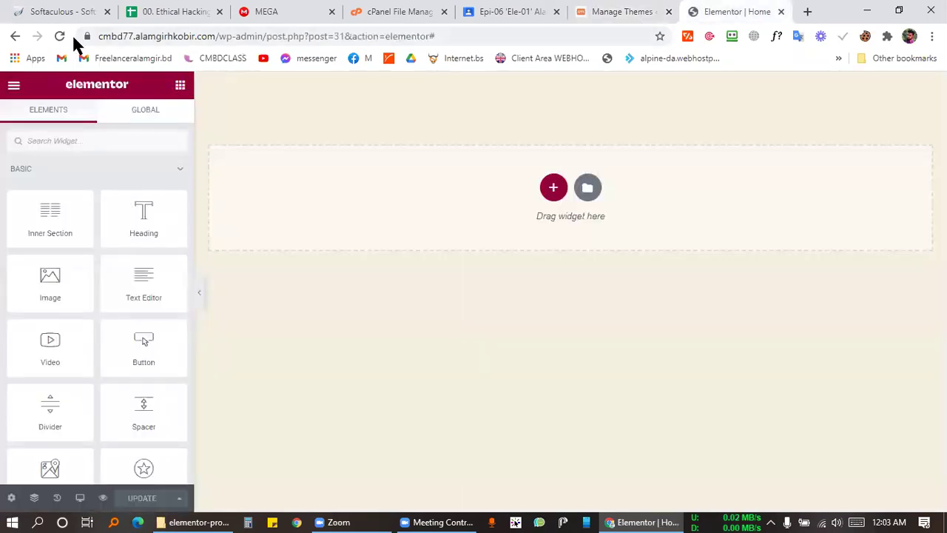
pyautogui.click(60, 37)
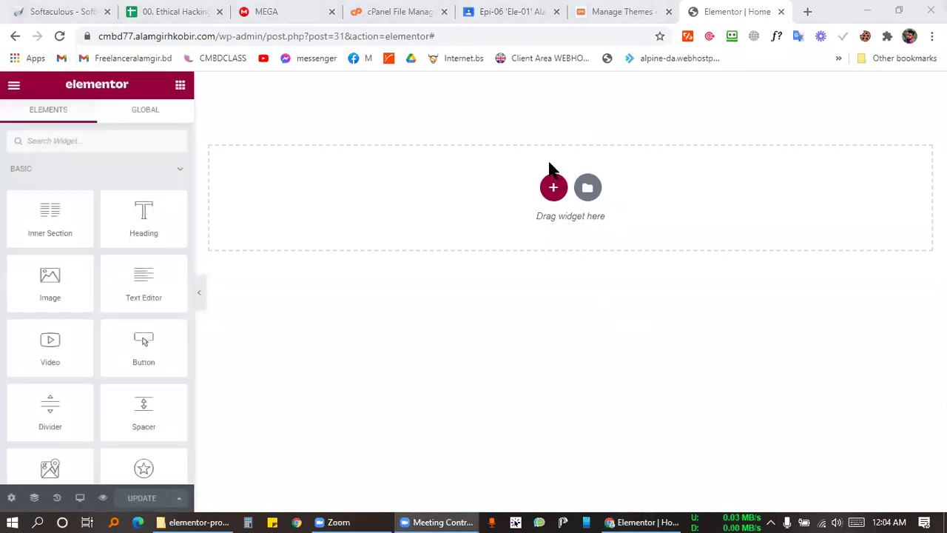
pyautogui.click(547, 190)
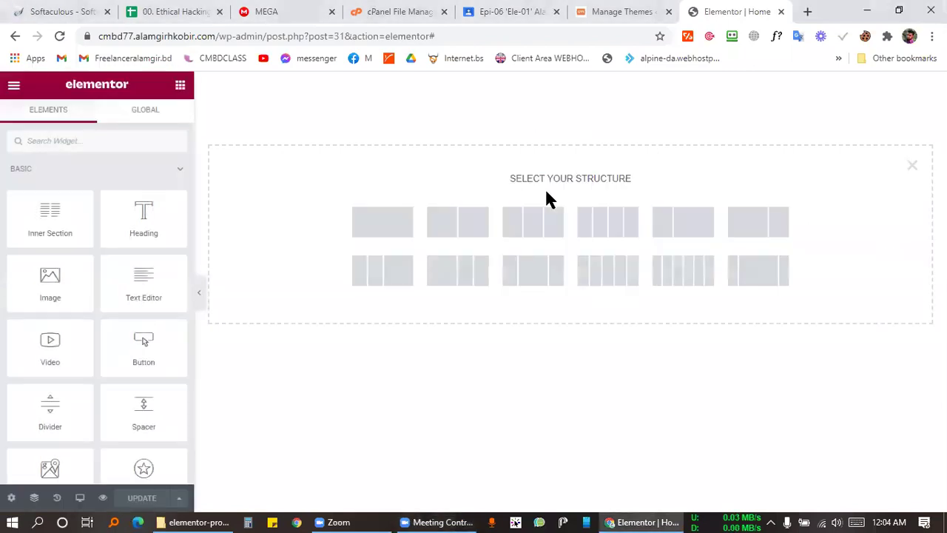
pyautogui.click(391, 207)
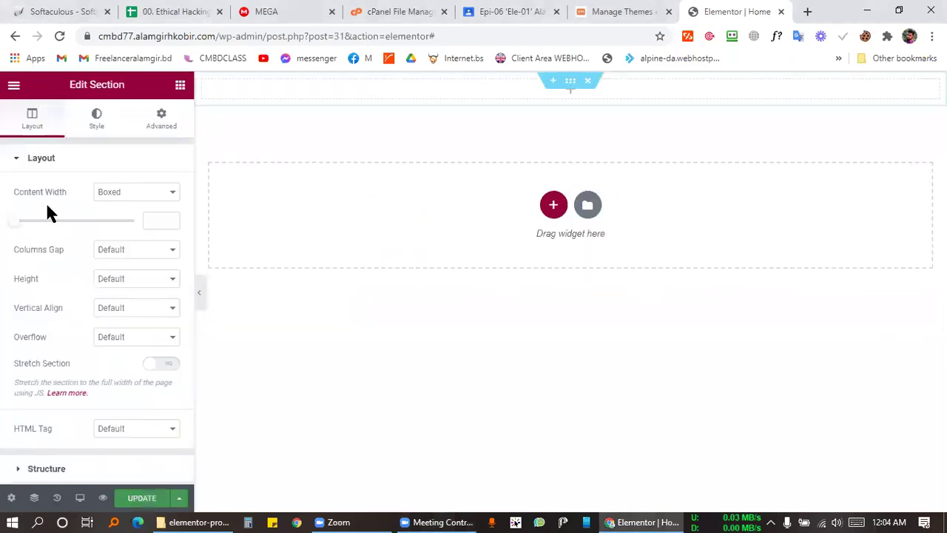
# Drop a test Heading widget into the section, then delete it again.
pyautogui.click(178, 86)
pyautogui.moveTo(141, 220); pyautogui.dragTo(551, 124)
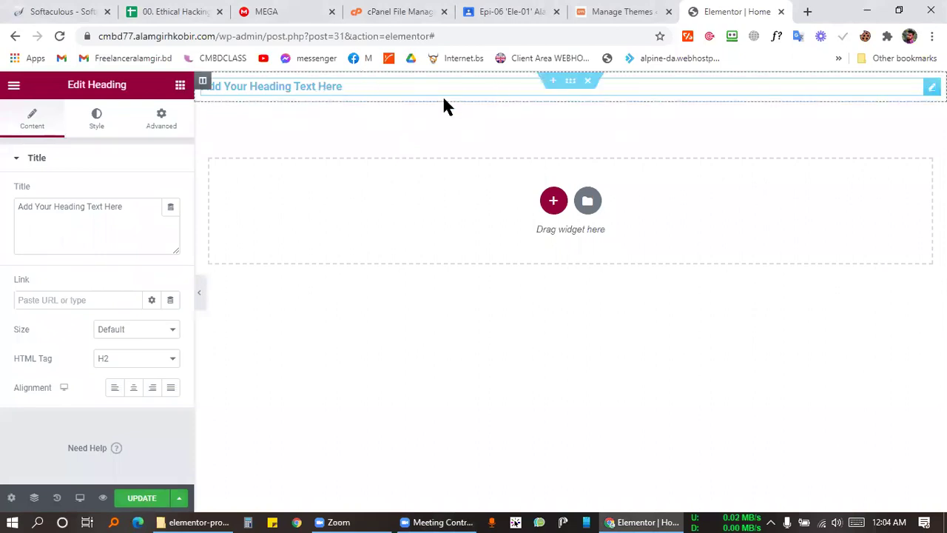
pyautogui.rightClick(931, 87)
pyautogui.click(883, 284)
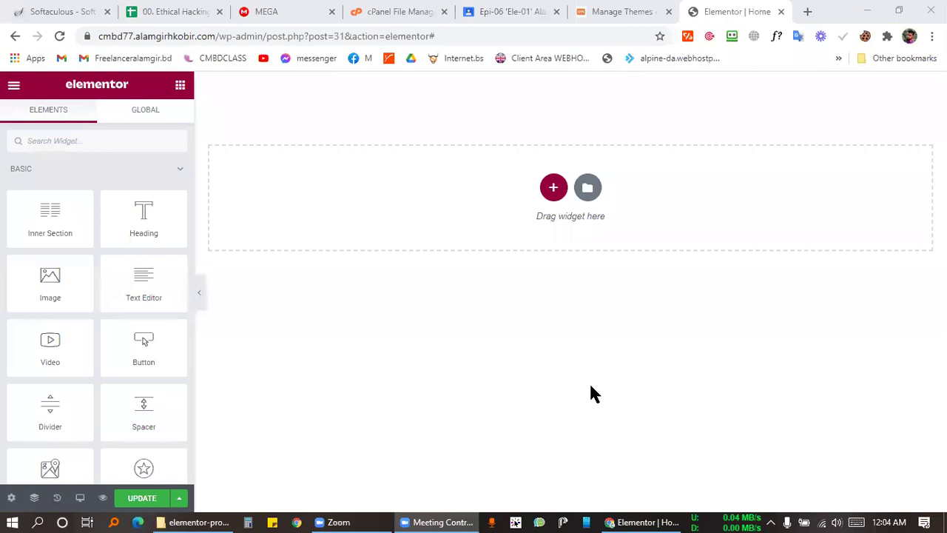
# Save the empty Home page with UPDATE and bring up the section structure choices.
pyautogui.click(810, 178)
pyautogui.click(142, 498)
pyautogui.scroll(-20, 67, 303)
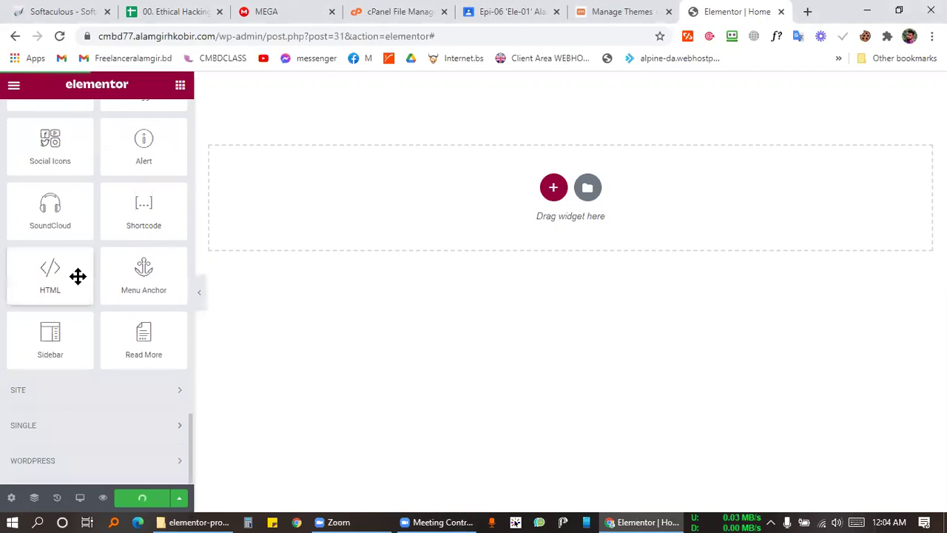
pyautogui.scroll(20, 88, 275)
pyautogui.scroll(5, 109, 274)
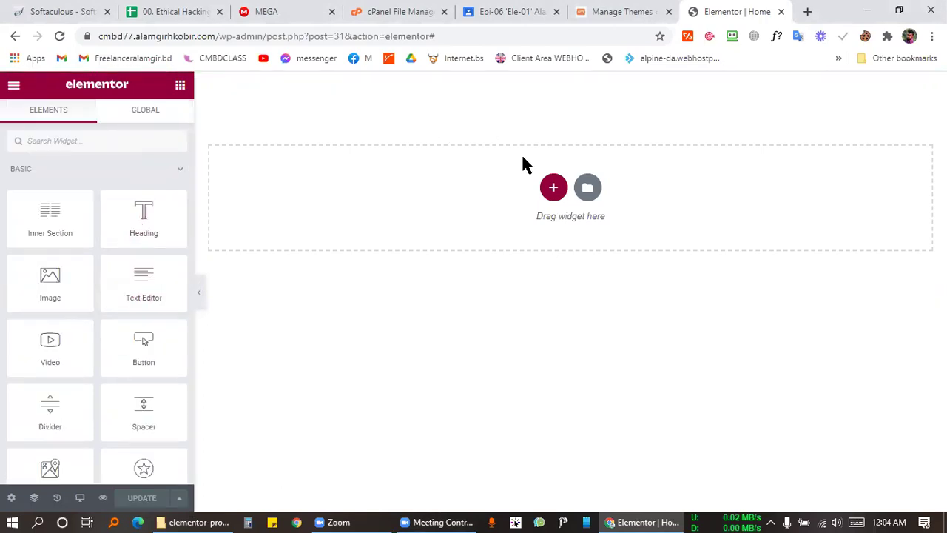
pyautogui.click(553, 189)
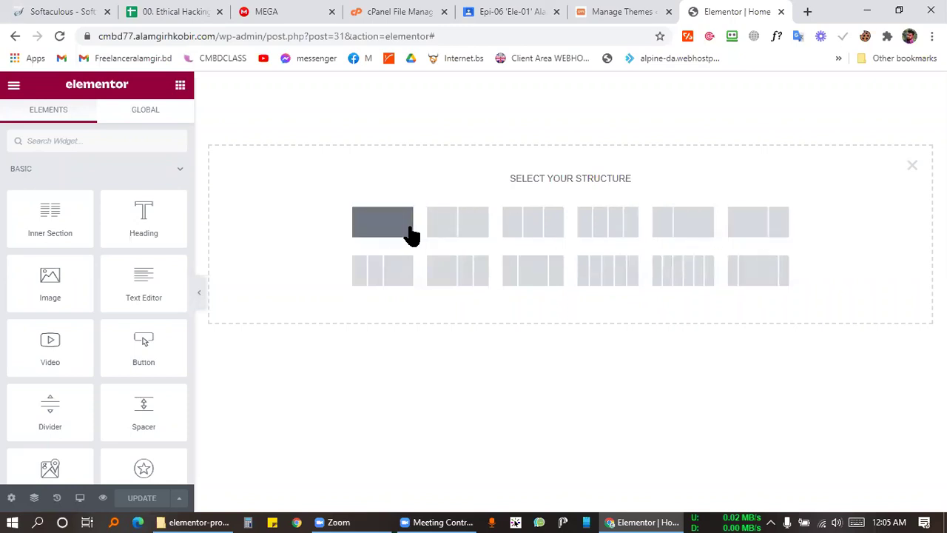
pyautogui.click(376, 228)
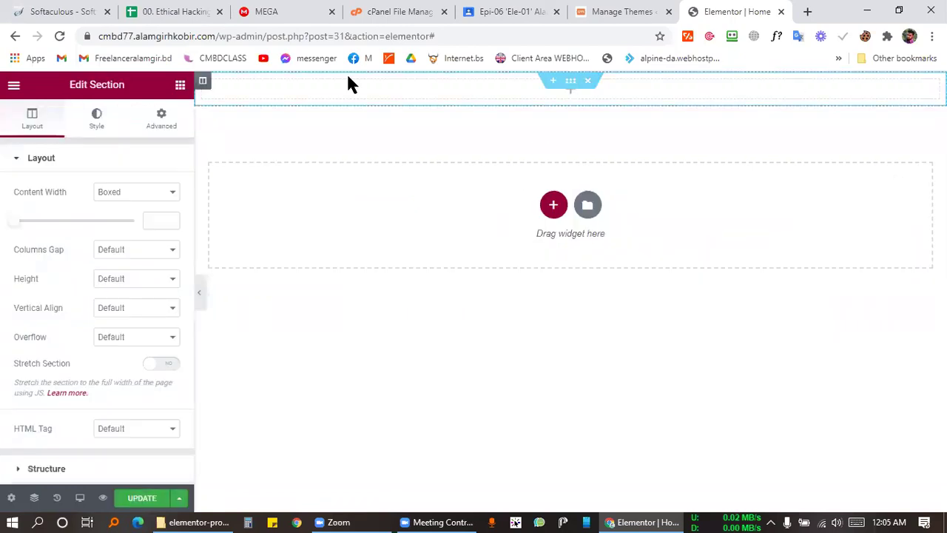
pyautogui.click(180, 86)
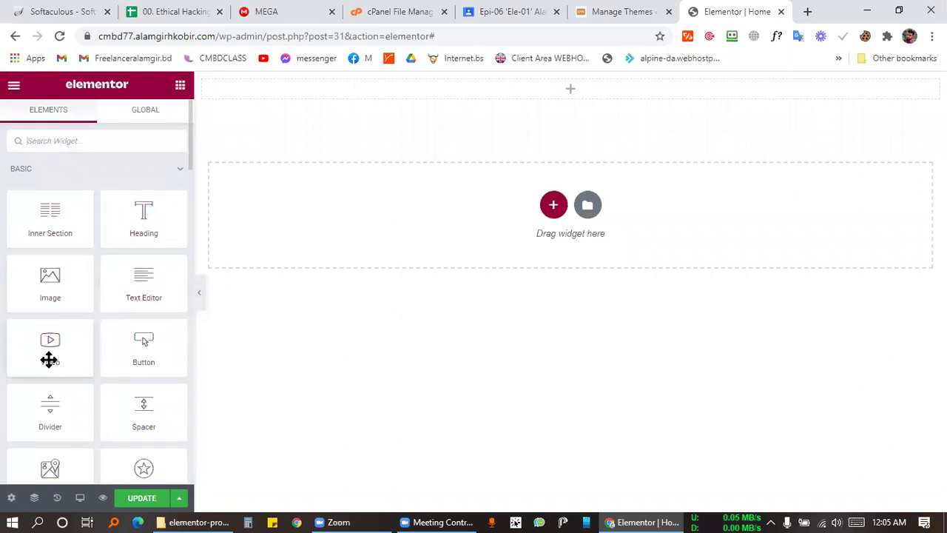
pyautogui.scroll(-2, 147, 338)
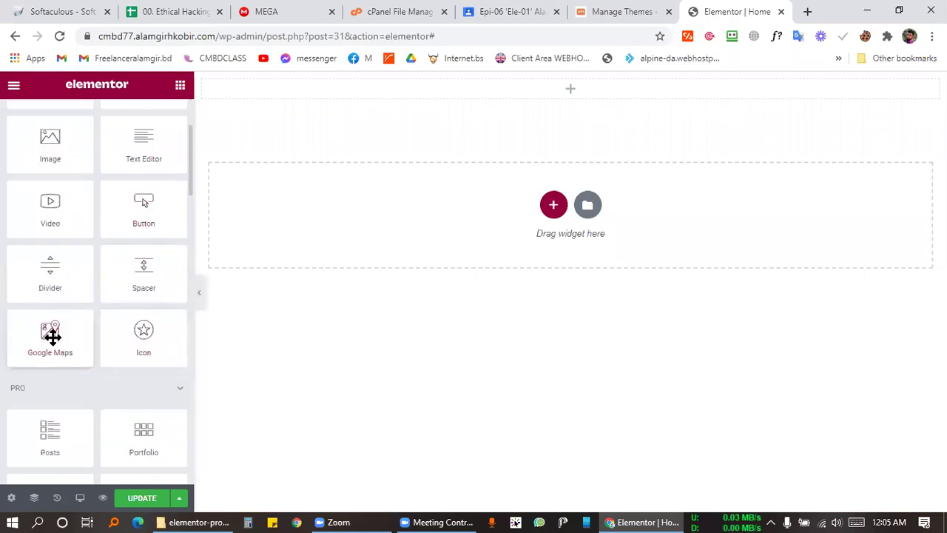
pyautogui.scroll(2, 51, 332)
pyautogui.scroll(-3, 47, 254)
pyautogui.scroll(3, 96, 313)
pyautogui.scroll(-2, 119, 277)
pyautogui.scroll(2, 119, 313)
pyautogui.scroll(-3, 44, 377)
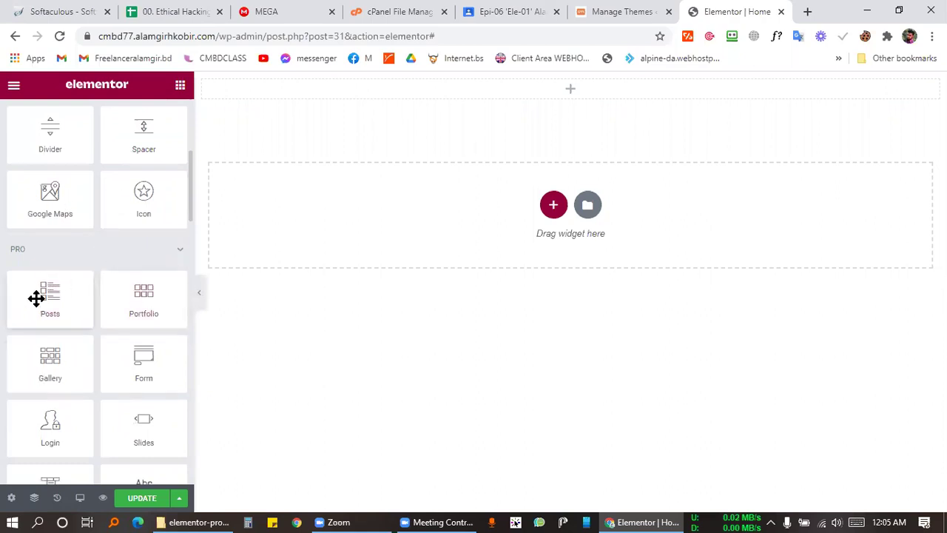
pyautogui.scroll(-7, 34, 325)
pyautogui.scroll(-6, 37, 330)
pyautogui.scroll(2, 150, 265)
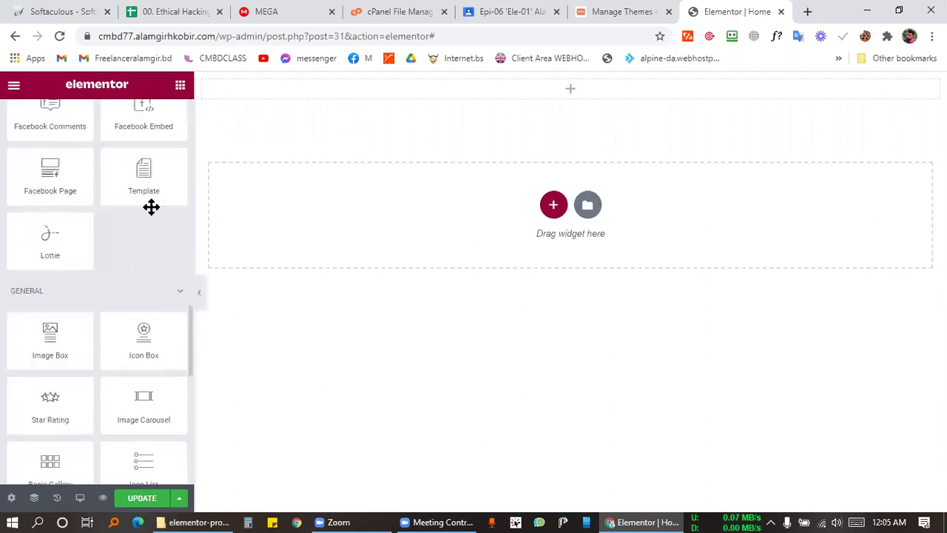
pyautogui.scroll(-2, 101, 267)
pyautogui.scroll(-5, 45, 355)
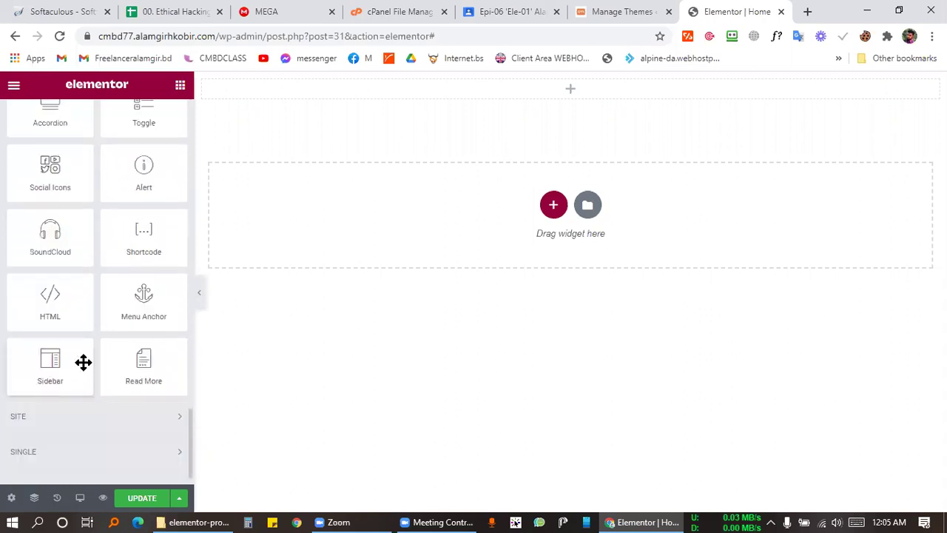
pyautogui.scroll(15, 129, 308)
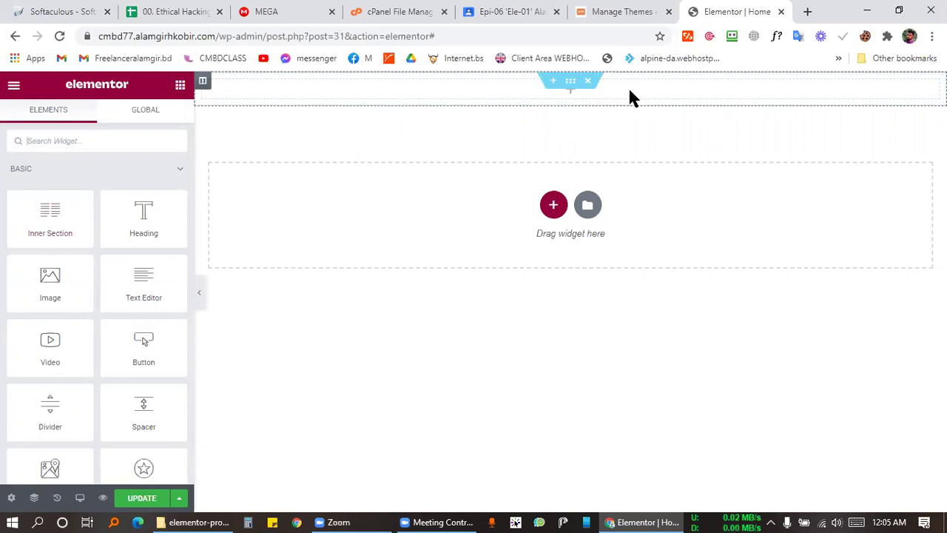
pyautogui.moveTo(34, 224); pyautogui.dragTo(477, 89)
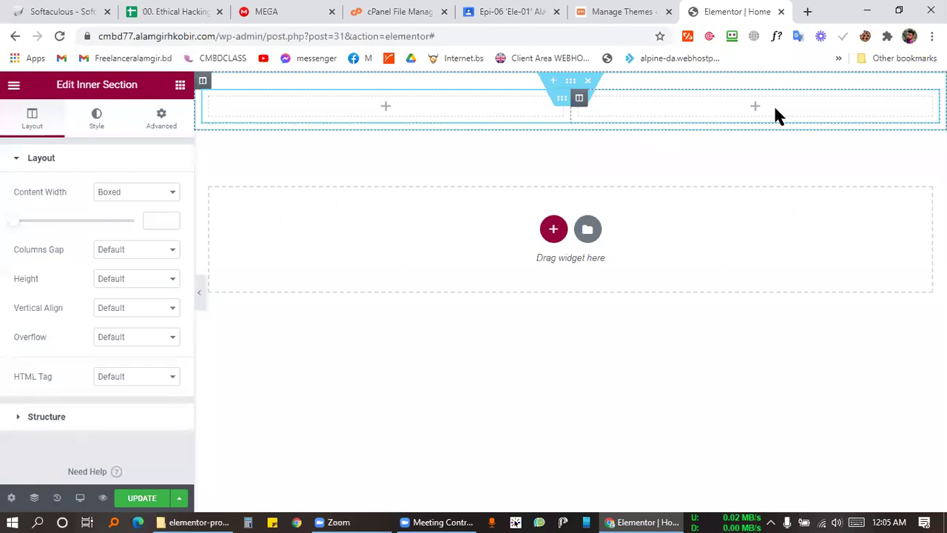
pyautogui.click(406, 99)
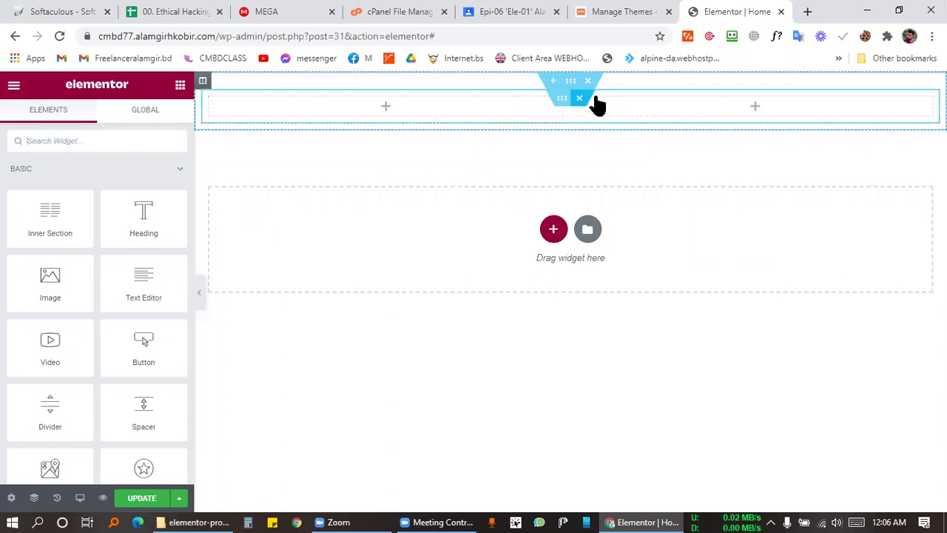
pyautogui.click(580, 99)
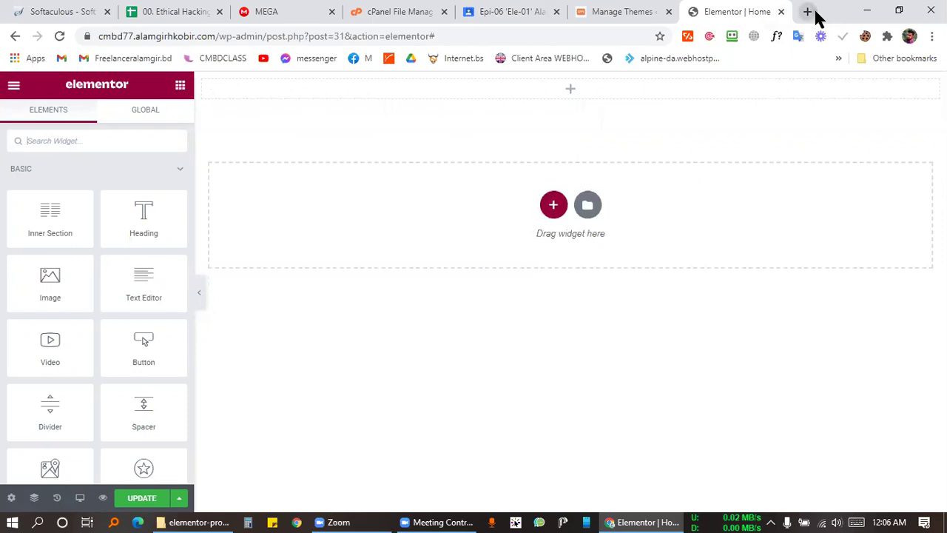
# In a new tab, search Google for 'CV WEBSITE', then refine it to 'cv website ELEMENTOR'.
pyautogui.click(808, 12)
pyautogui.click(628, 35)
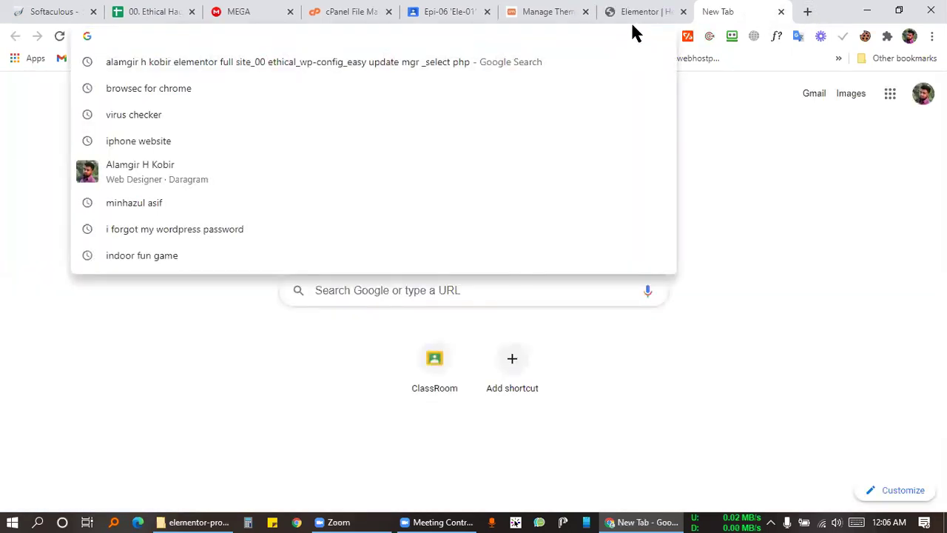
pyautogui.write('we')
pyautogui.press('Escape')
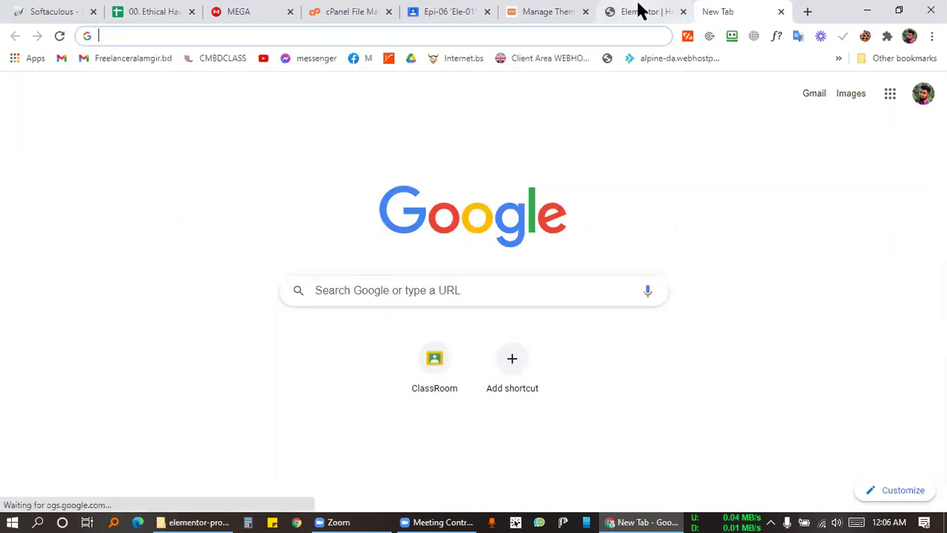
pyautogui.write('basic')
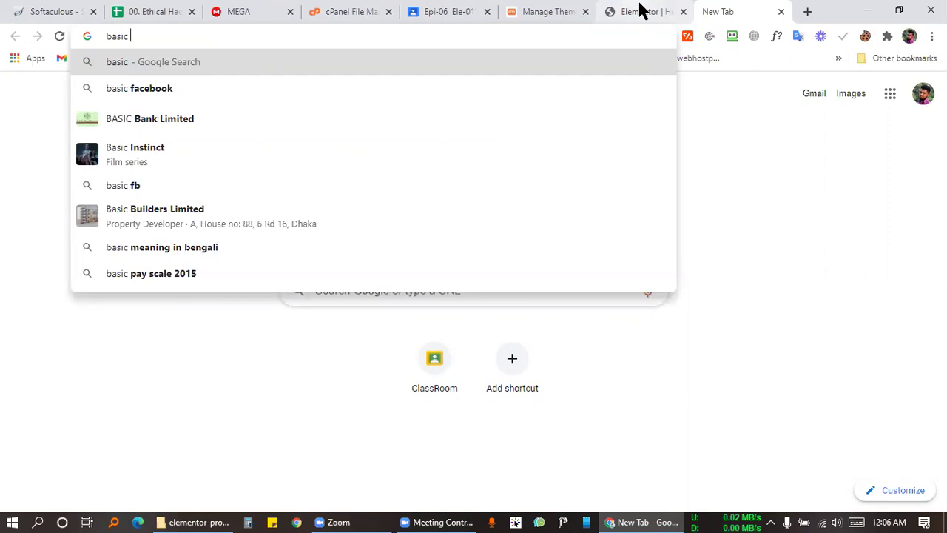
pyautogui.press('Escape')
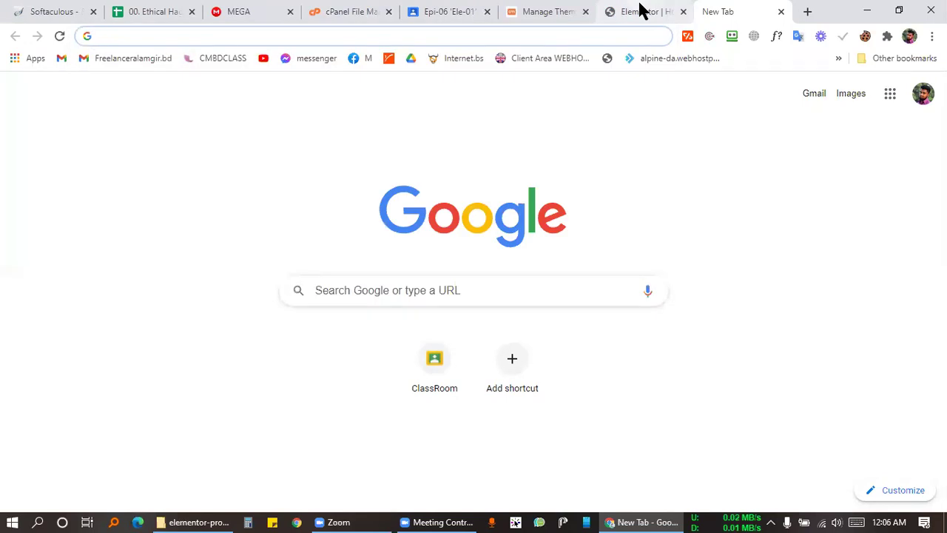
pyautogui.write('CV WEBSITE')
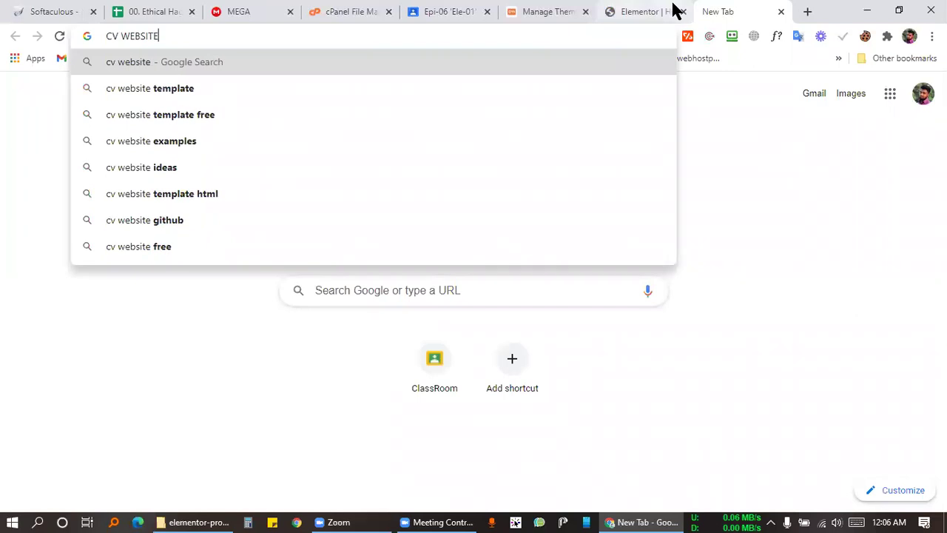
pyautogui.press('Return')
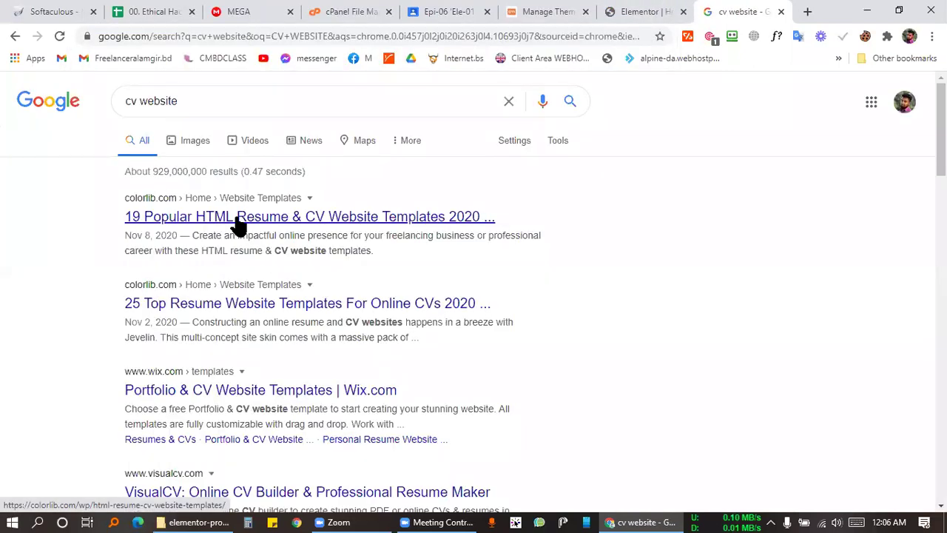
pyautogui.click(234, 96)
pyautogui.write('ELEMENTOR')
pyautogui.press('Return')
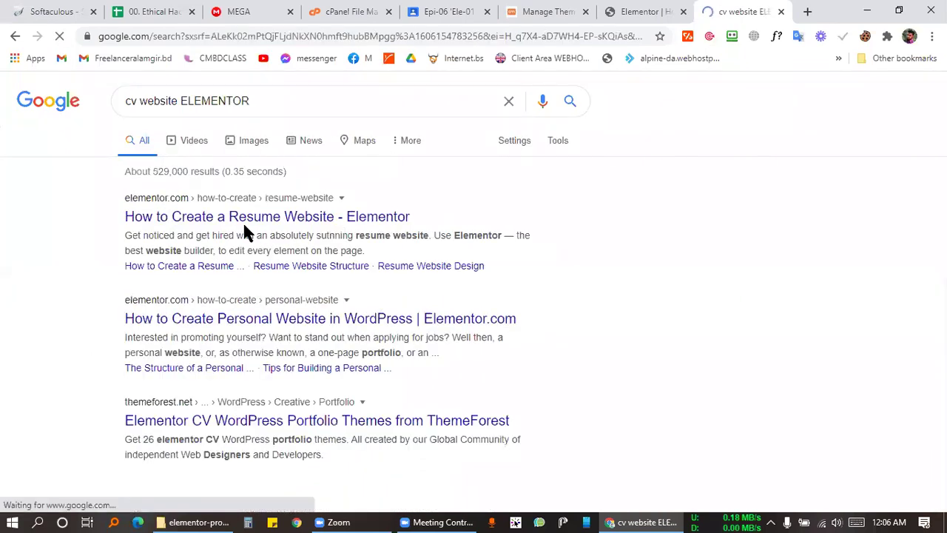
# Return to the WordPress admin tab and show the All Pages list.
pyautogui.click(527, 11)
pyautogui.click(615, 10)
pyautogui.click(555, 10)
pyautogui.click(35, 192)
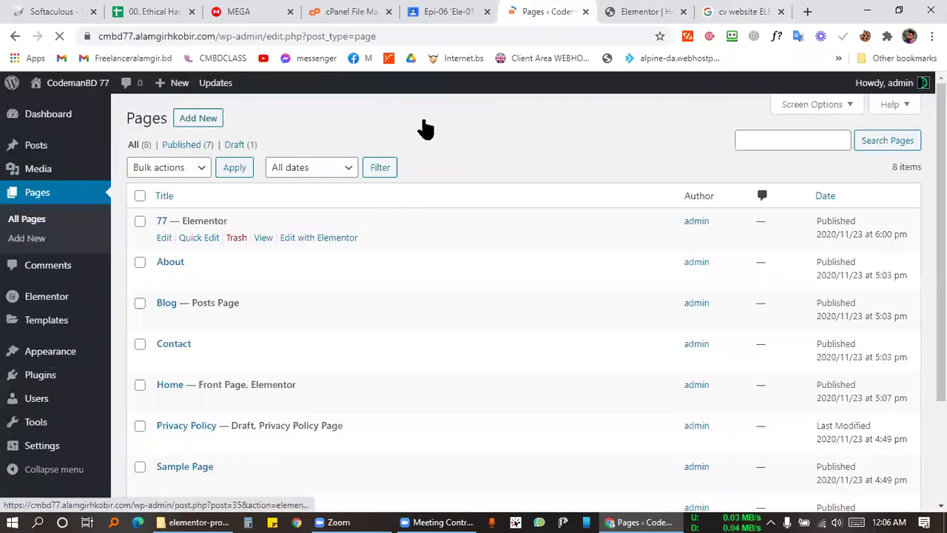
# Open the 77 page in Elementor and put the Pages list in a second tab before it.
pyautogui.click(300, 238)
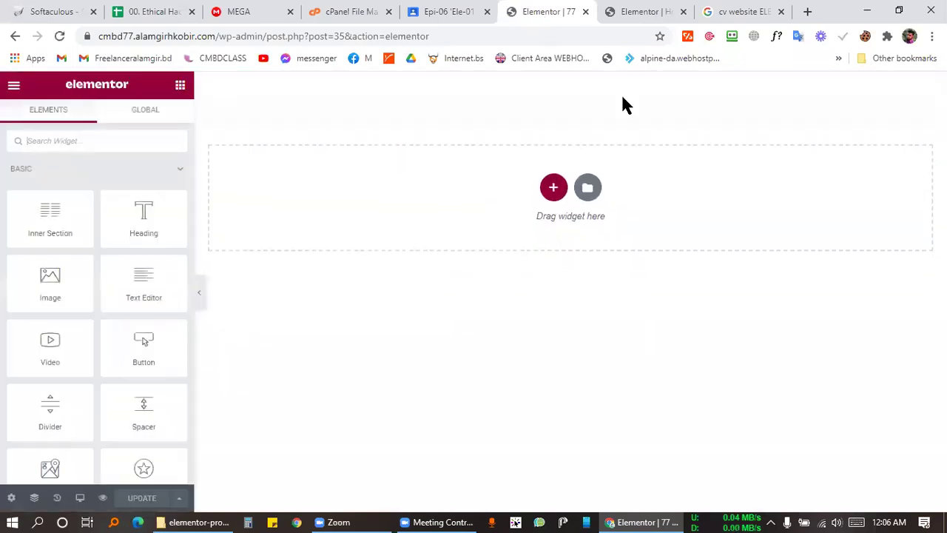
pyautogui.middleClick(12, 37)
pyautogui.click(563, 11)
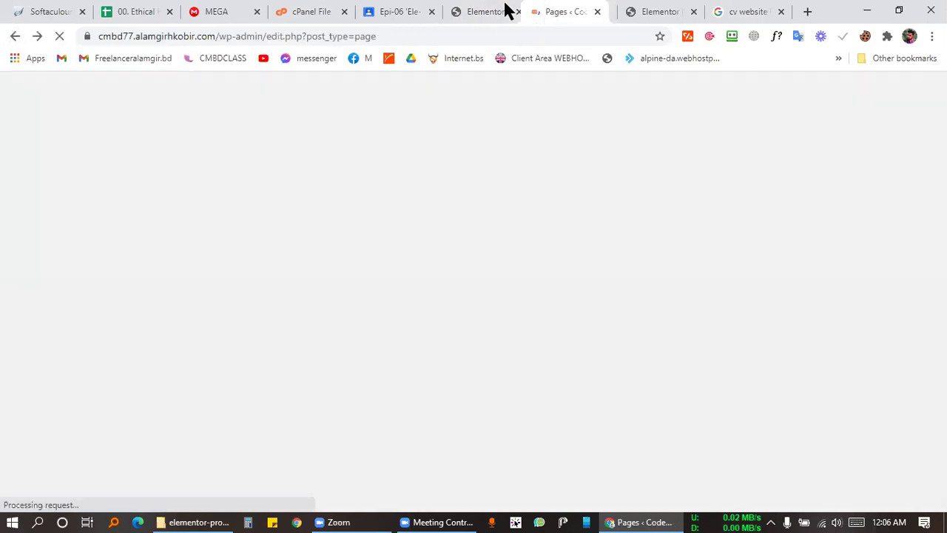
pyautogui.moveTo(507, 11); pyautogui.dragTo(485, 11)
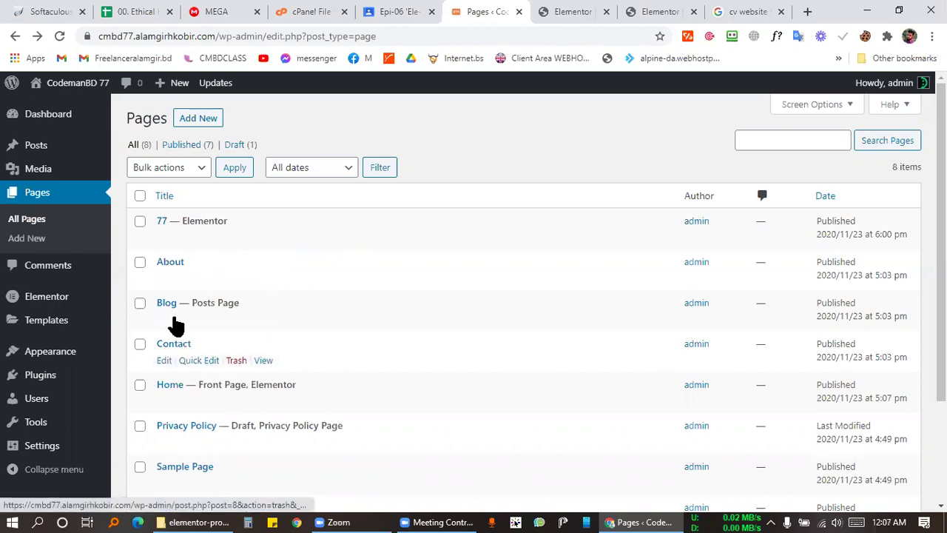
# Switch the About page to Elementor editing, then exit back to Pages and the 77 editor.
pyautogui.click(164, 279)
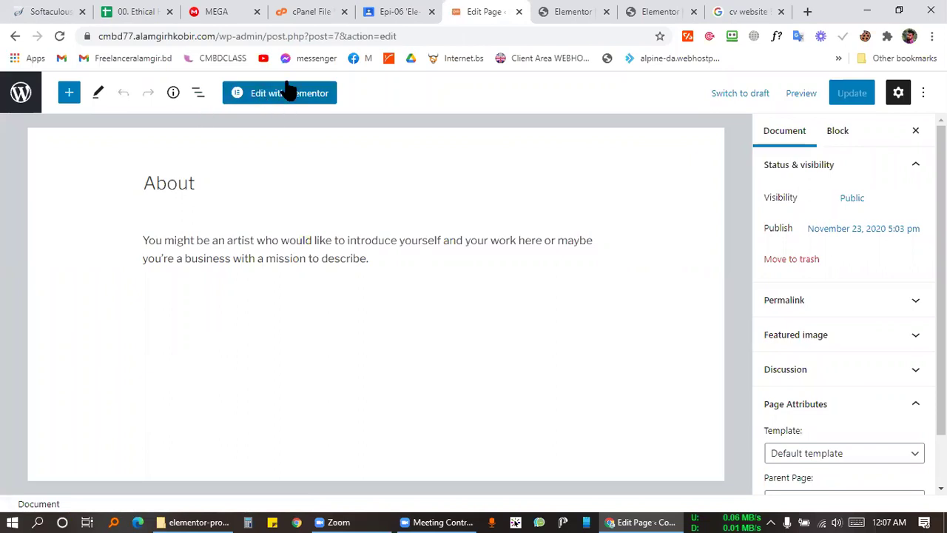
pyautogui.click(292, 102)
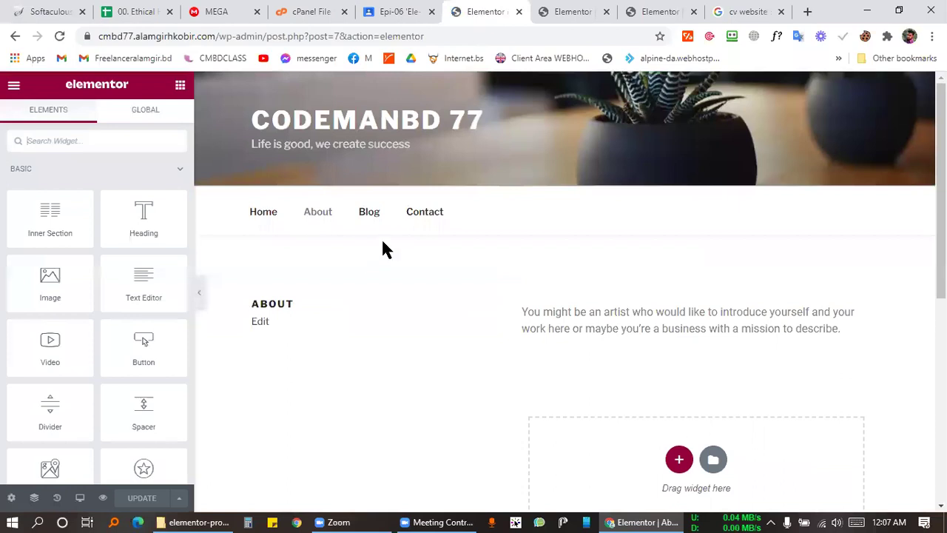
pyautogui.moveTo(37, 229); pyautogui.dragTo(150, 224)
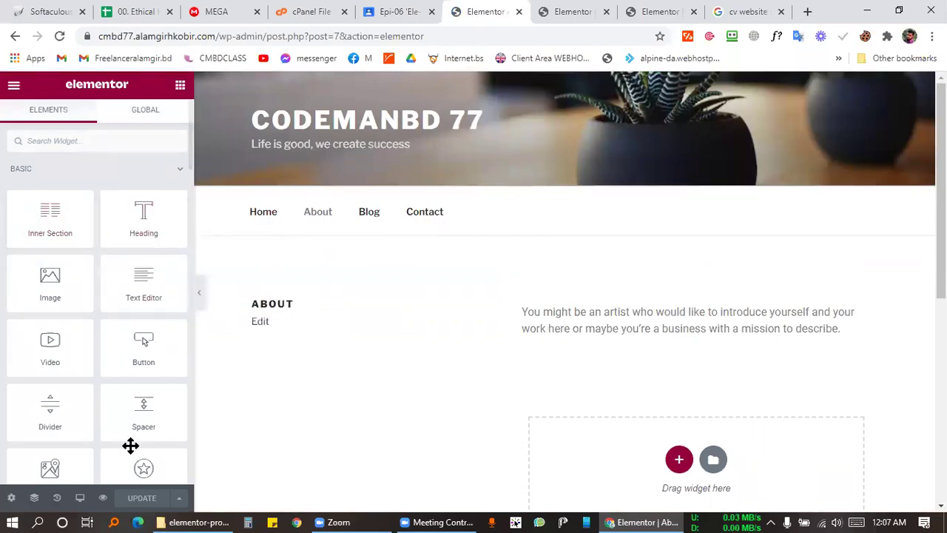
pyautogui.click(14, 85)
pyautogui.click(110, 326)
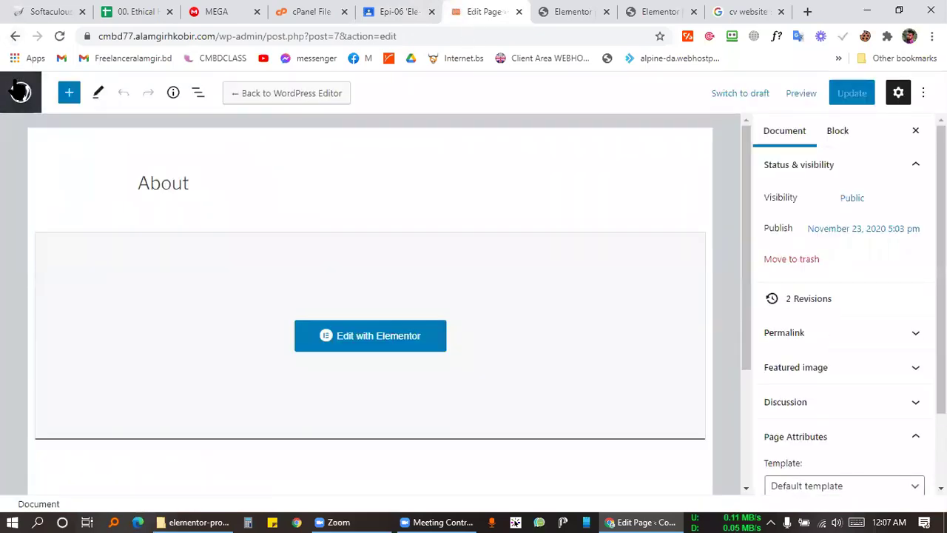
pyautogui.click(13, 88)
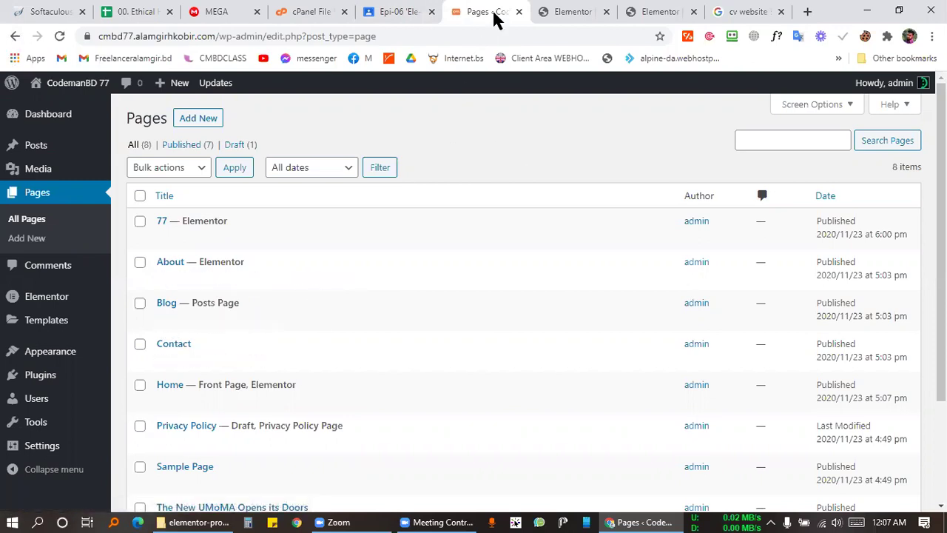
pyautogui.click(549, 15)
# Browse the template library's Blocks and insert the Application block template.
pyautogui.click(490, 11)
pyautogui.click(555, 17)
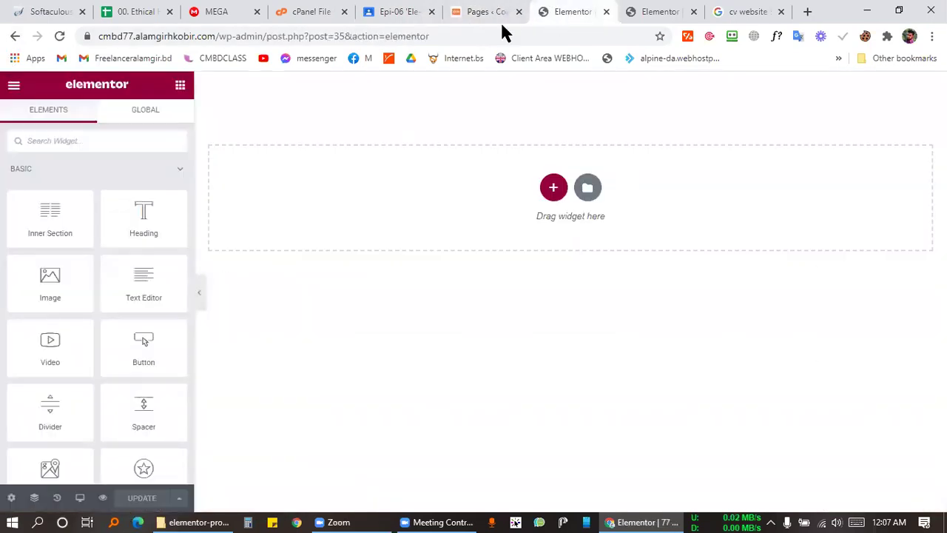
pyautogui.click(379, 105)
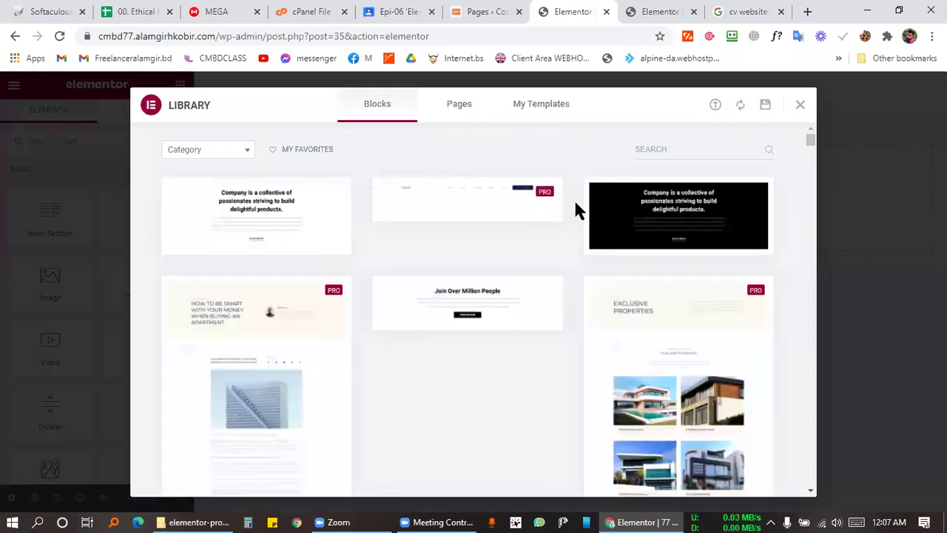
pyautogui.scroll(-4, 559, 244)
pyautogui.scroll(4, 555, 248)
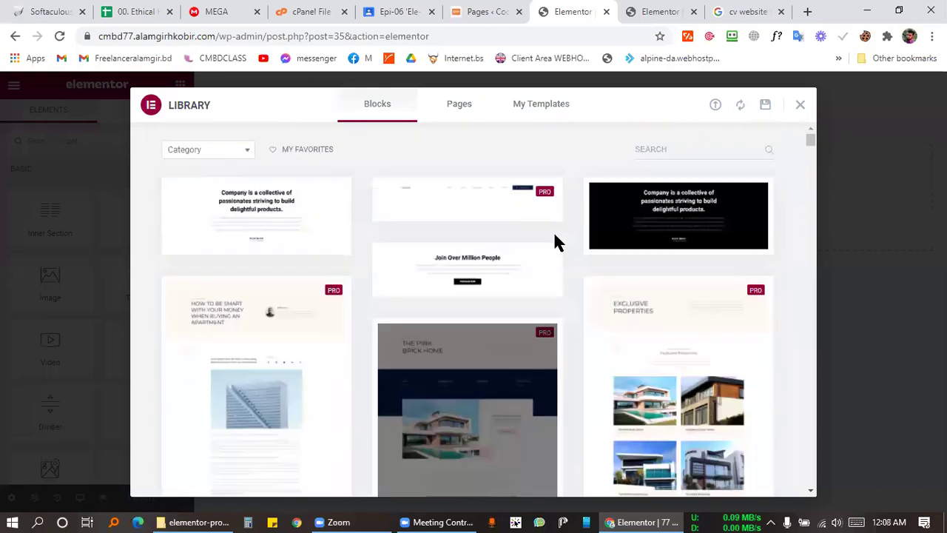
pyautogui.scroll(-2, 562, 255)
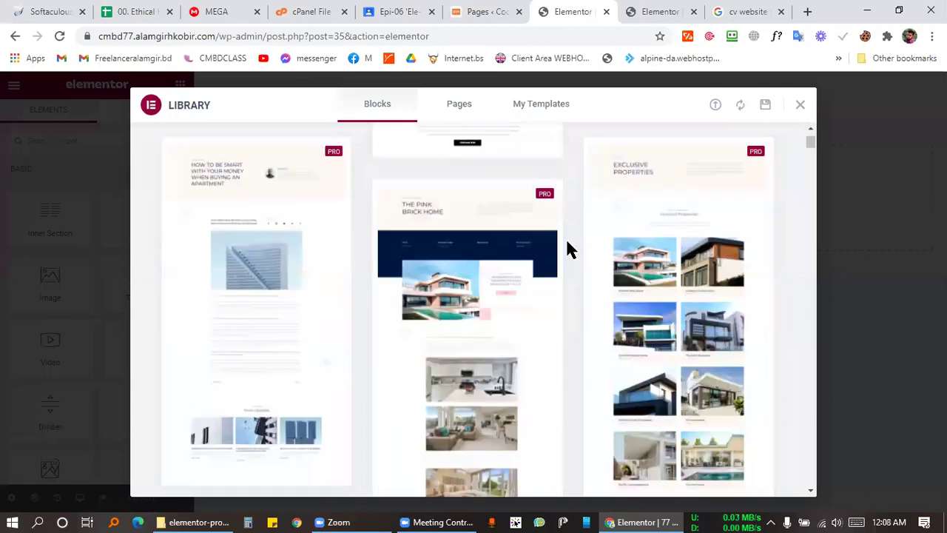
pyautogui.scroll(-4, 568, 248)
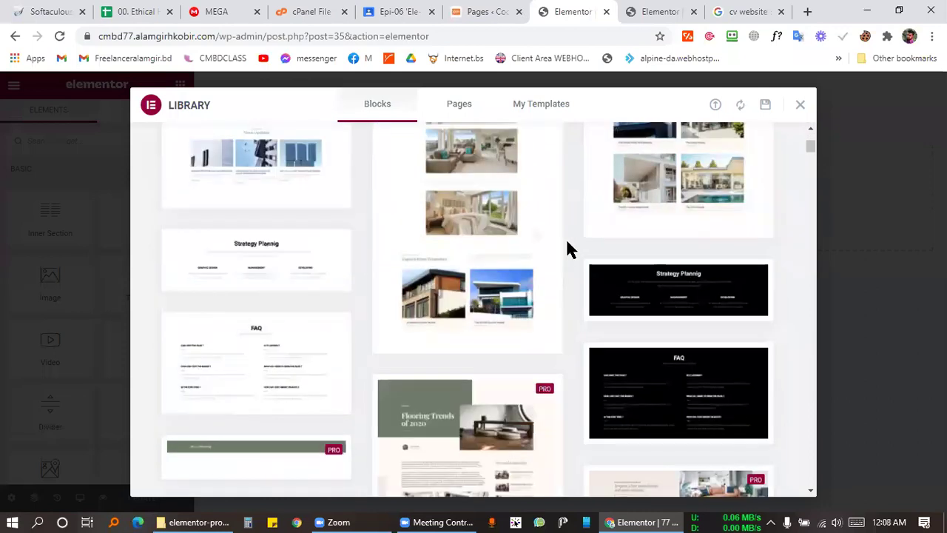
pyautogui.scroll(-2, 568, 243)
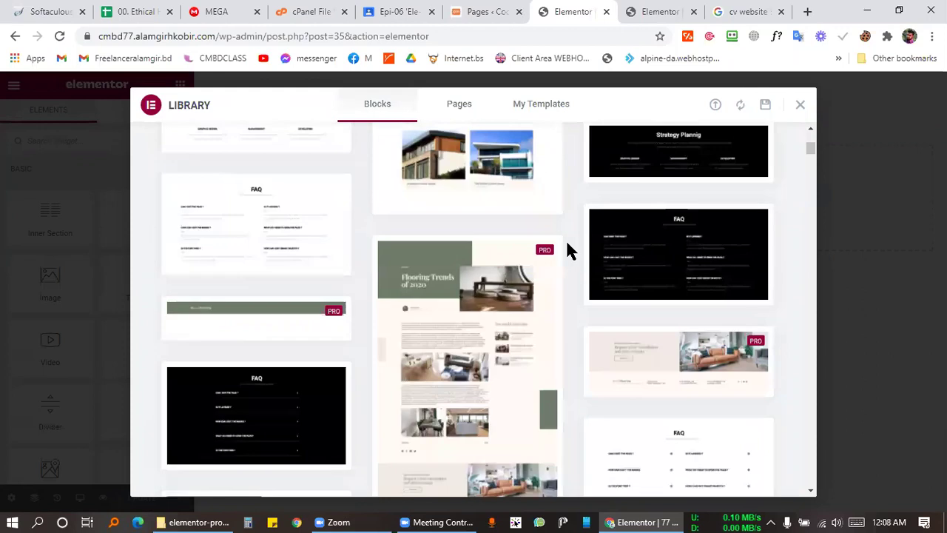
pyautogui.scroll(-2, 567, 245)
pyautogui.scroll(-2, 567, 245)
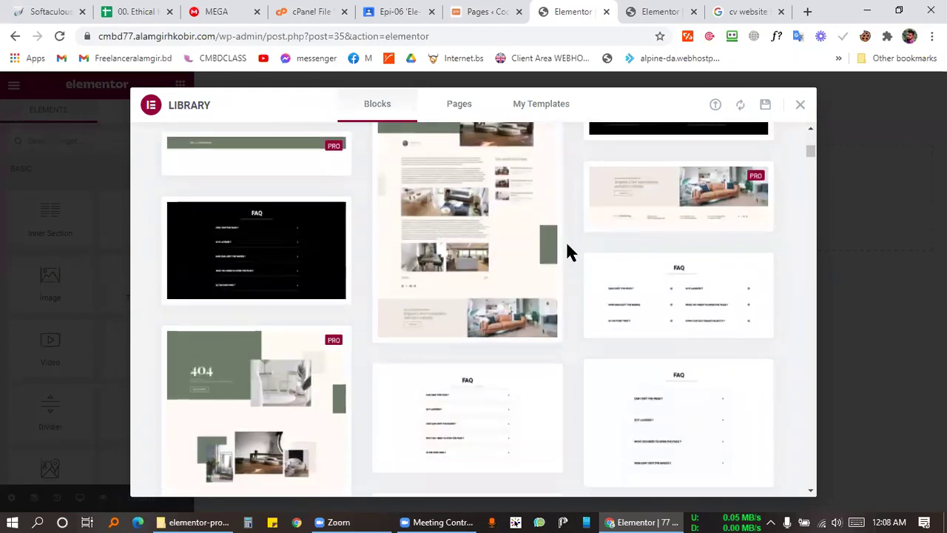
pyautogui.scroll(-4, 570, 250)
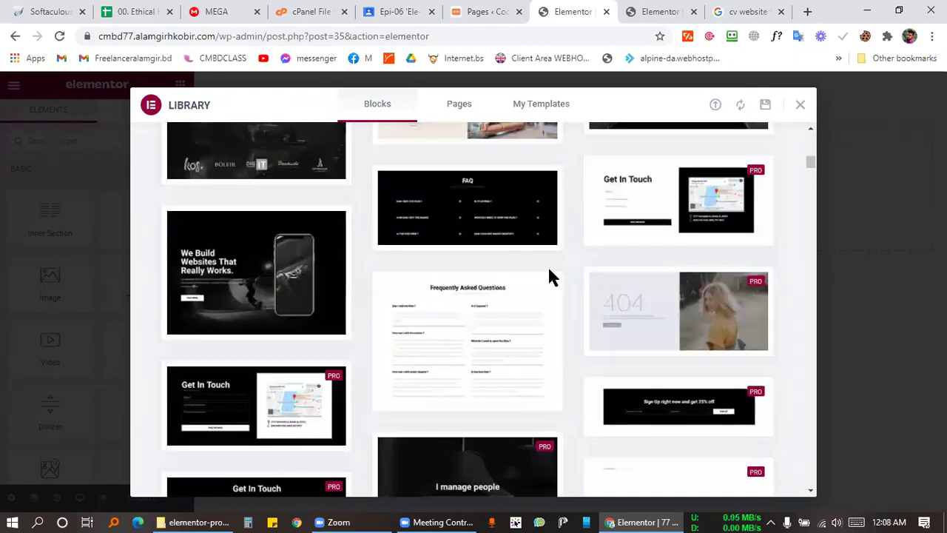
pyautogui.scroll(-4, 565, 261)
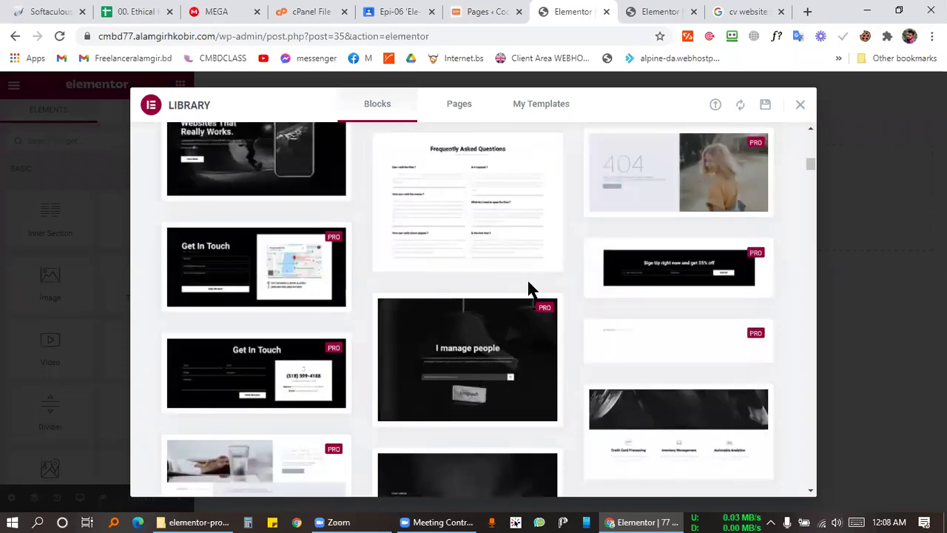
pyautogui.scroll(-2, 551, 277)
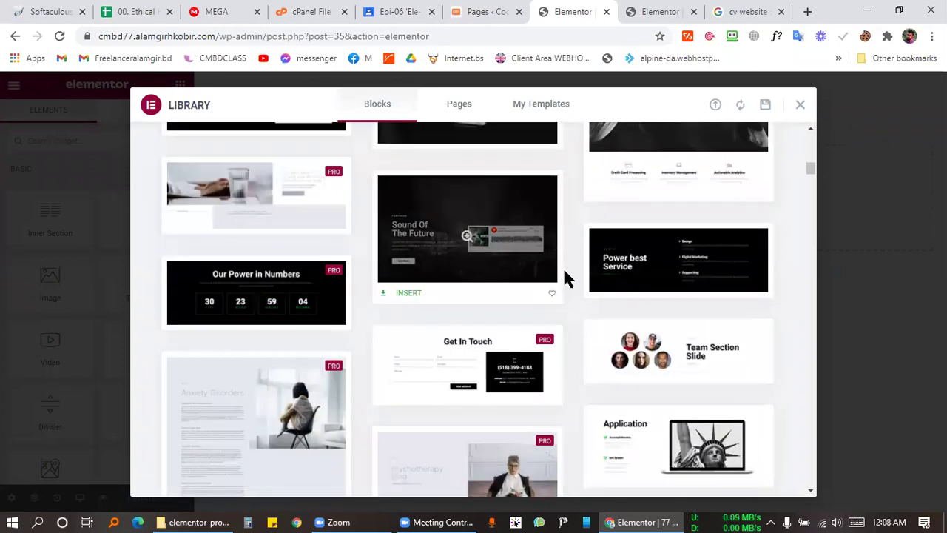
pyautogui.scroll(-2, 369, 315)
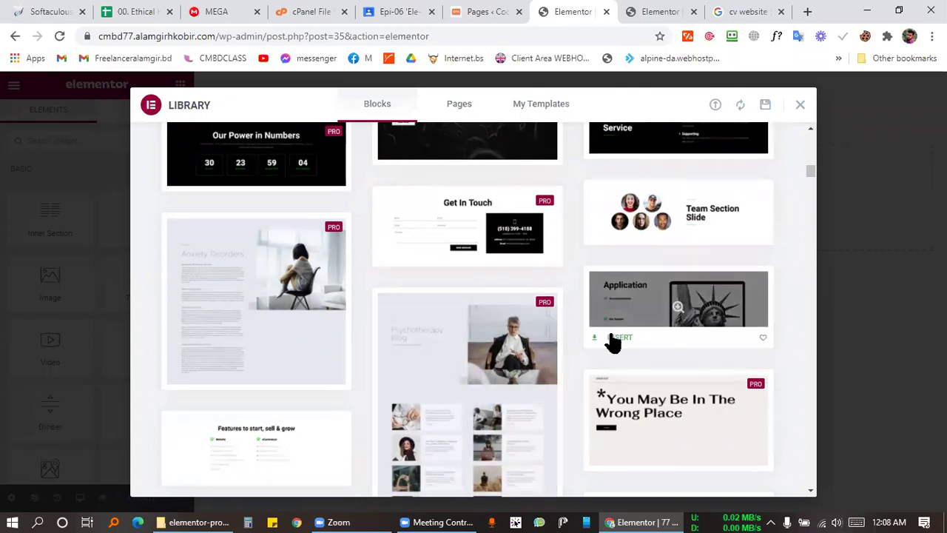
pyautogui.click(614, 337)
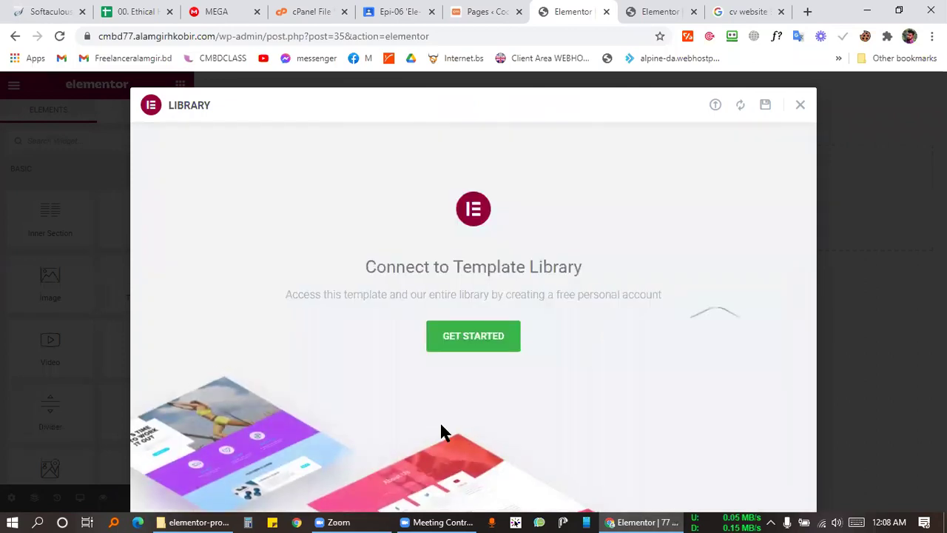
# Try connecting to the template library, then close the 77 page tab showing a Bad Gateway error.
pyautogui.click(461, 342)
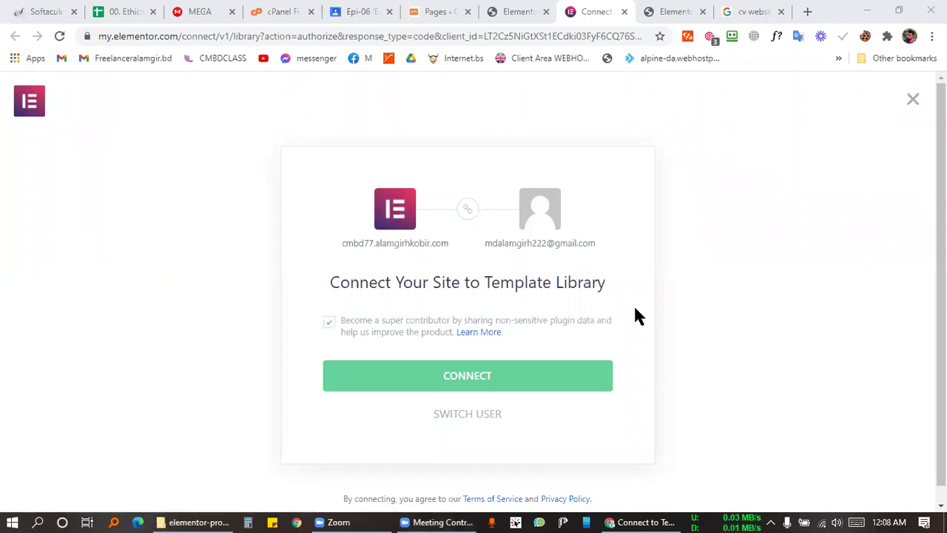
pyautogui.click(486, 372)
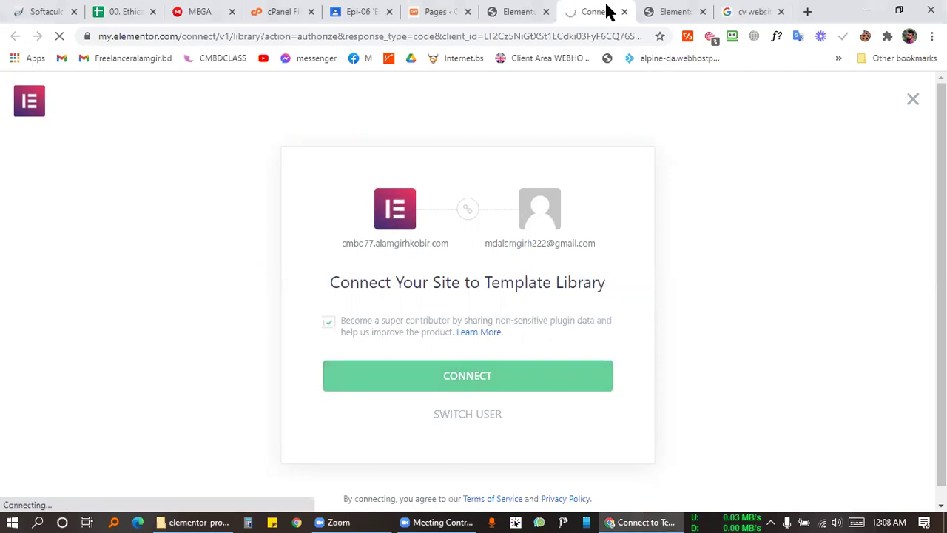
pyautogui.click(652, 11)
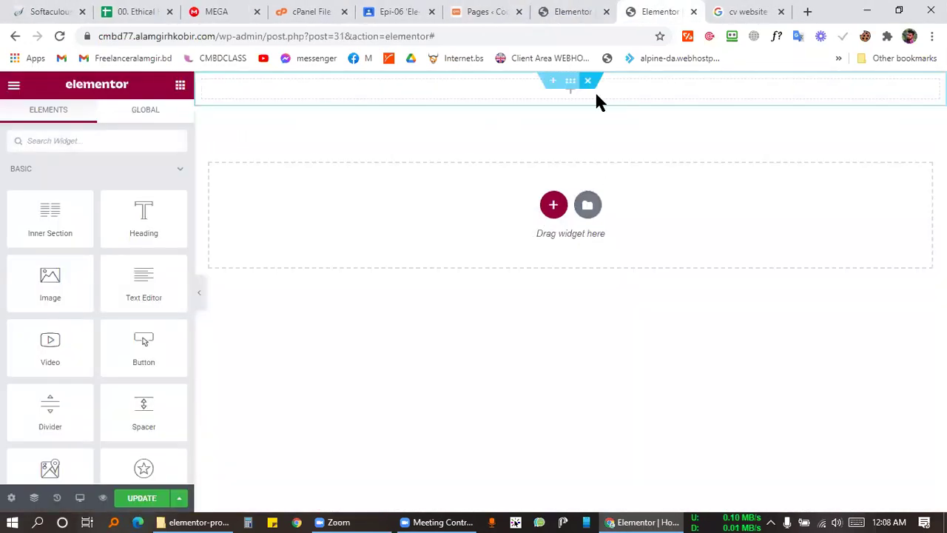
pyautogui.click(595, 11)
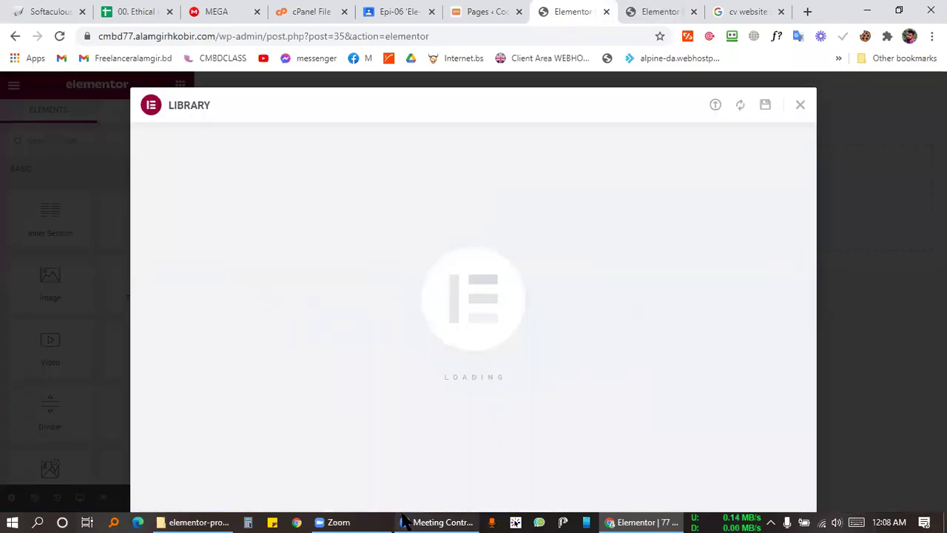
pyautogui.click(445, 521)
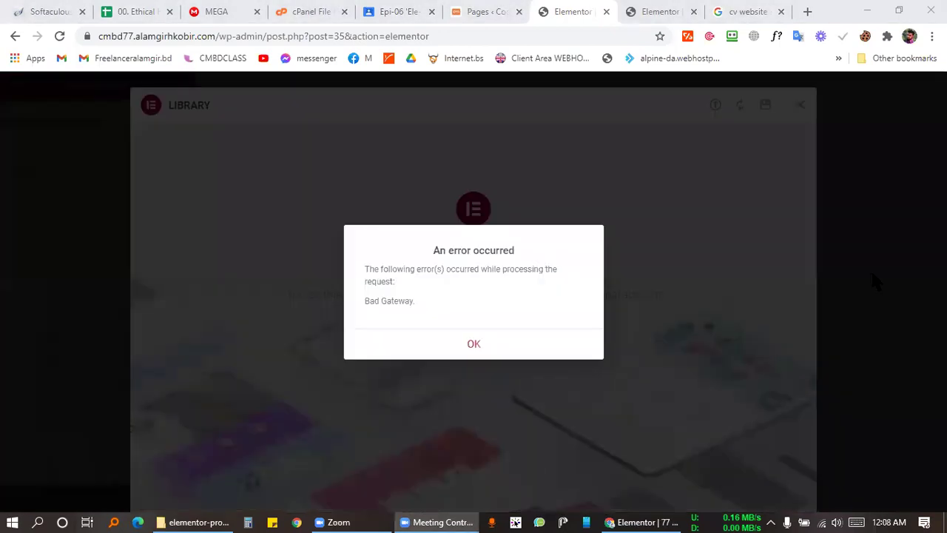
pyautogui.click(606, 12)
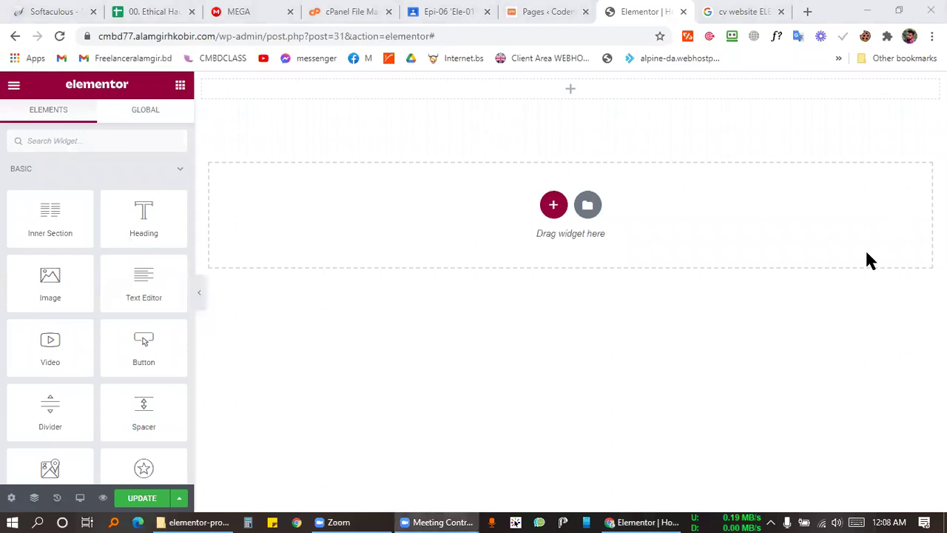
# Add an inner section and adjust its columns so exactly three remain.
pyautogui.moveTo(575, 99)
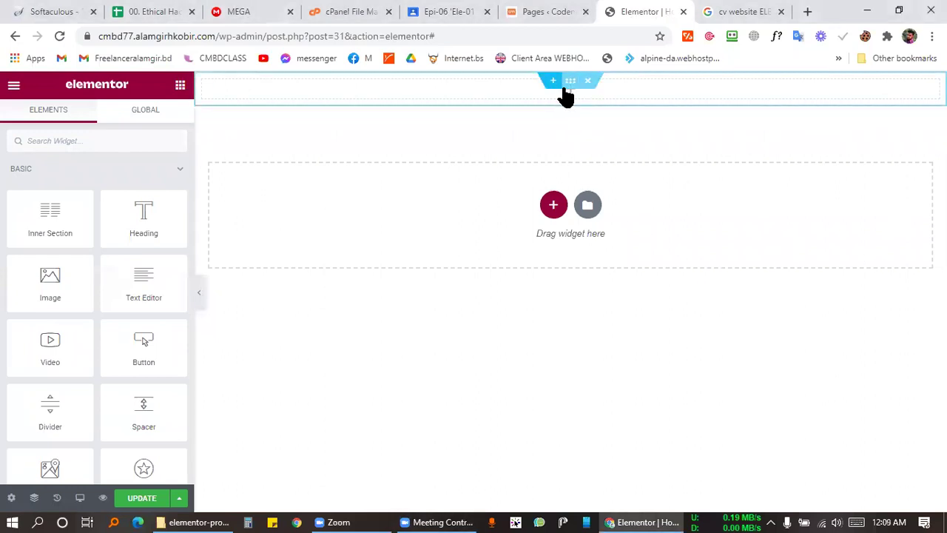
pyautogui.moveTo(49, 227); pyautogui.dragTo(437, 111)
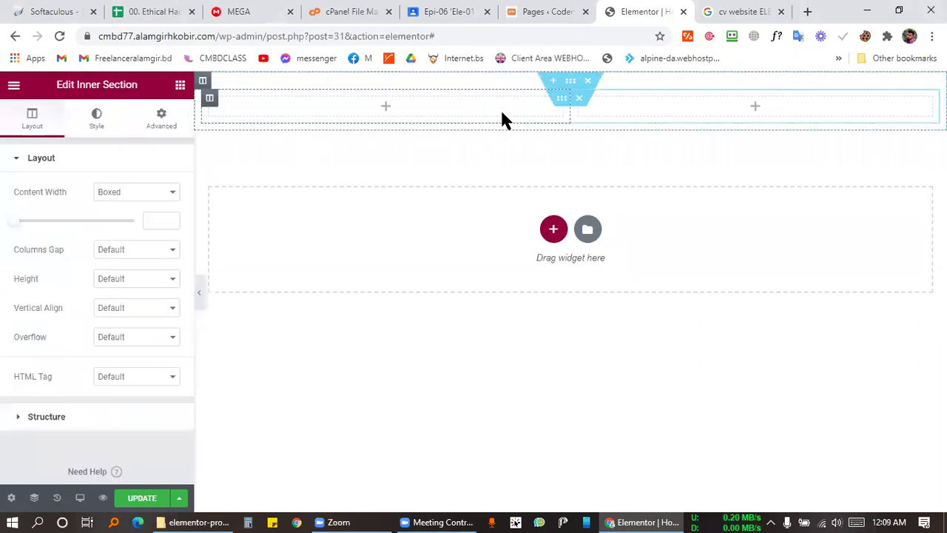
pyautogui.rightClick(579, 98)
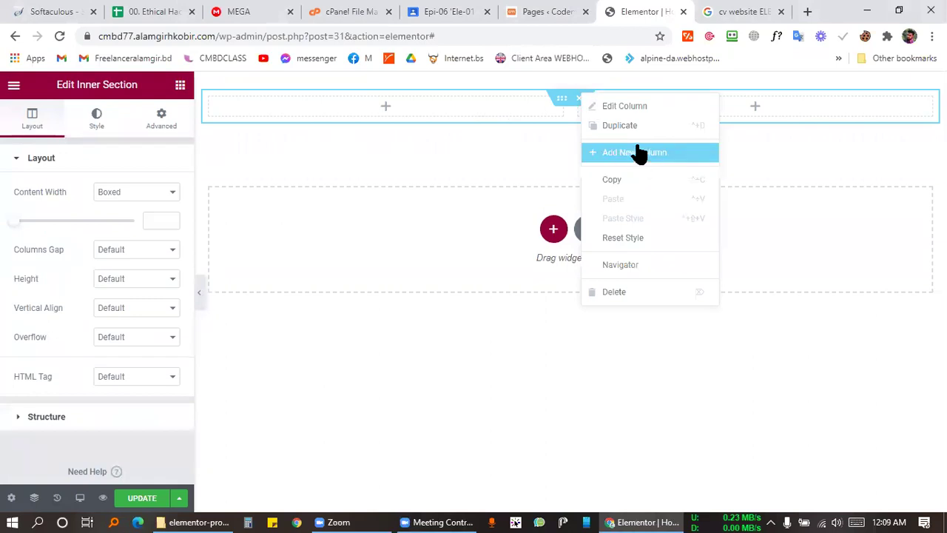
pyautogui.click(635, 152)
pyautogui.rightClick(703, 98)
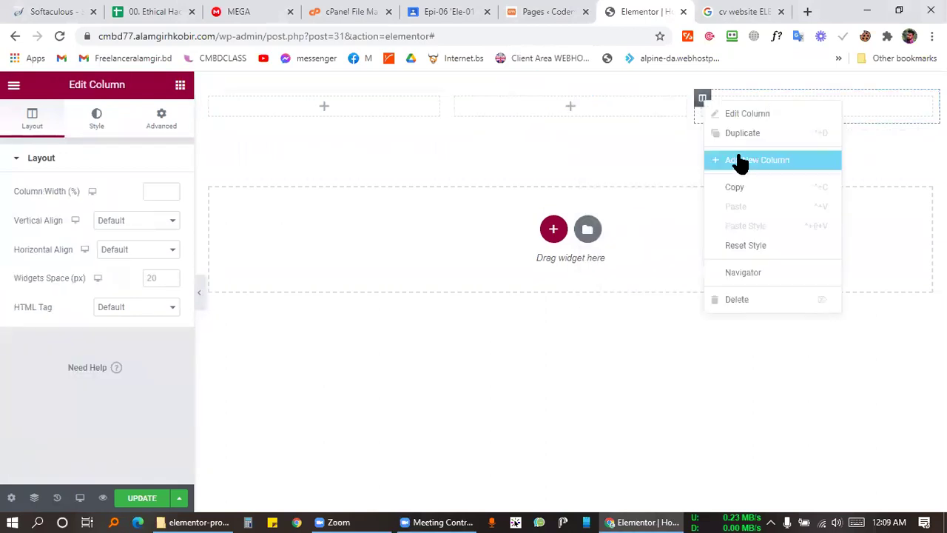
pyautogui.click(745, 157)
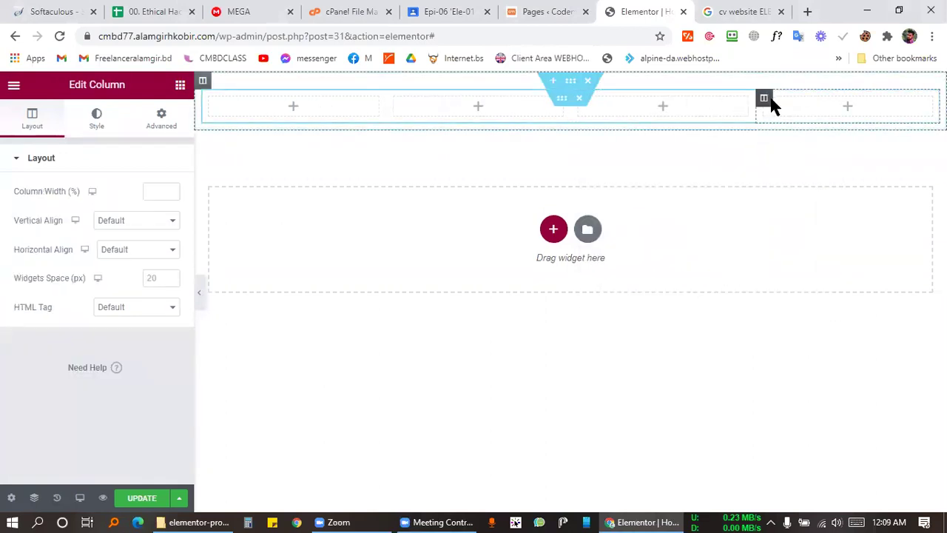
pyautogui.rightClick(768, 100)
pyautogui.click(800, 293)
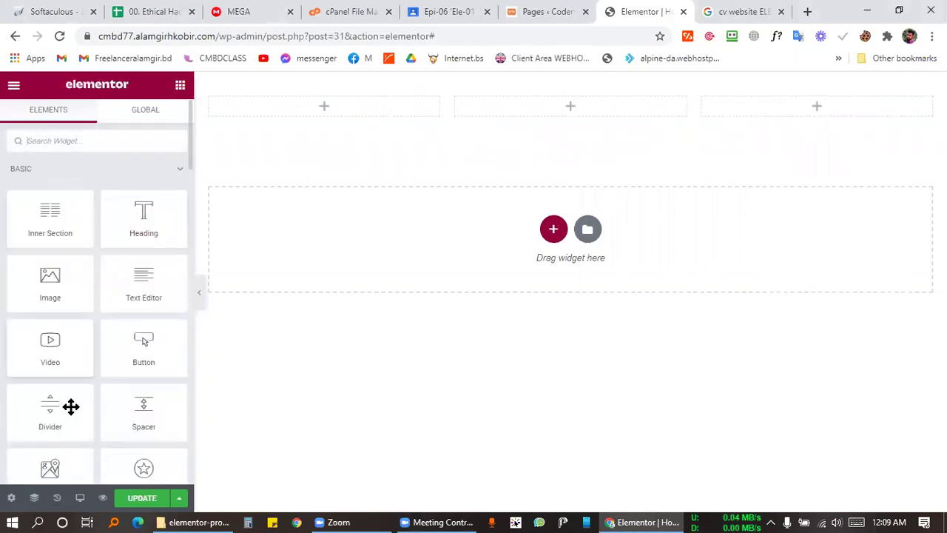
# Fill the first column with a heading, image, text, and a button moved above the text.
pyautogui.moveTo(130, 234); pyautogui.dragTo(311, 108)
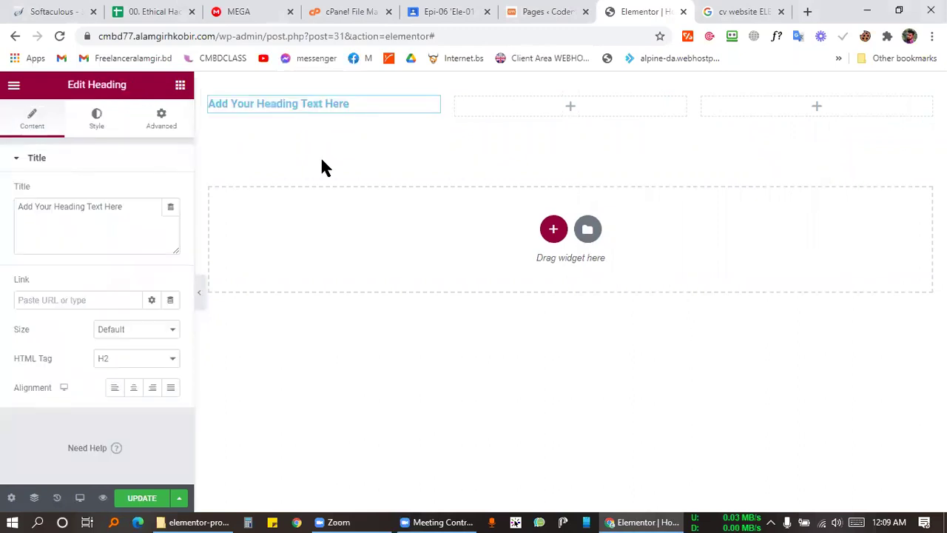
pyautogui.click(181, 86)
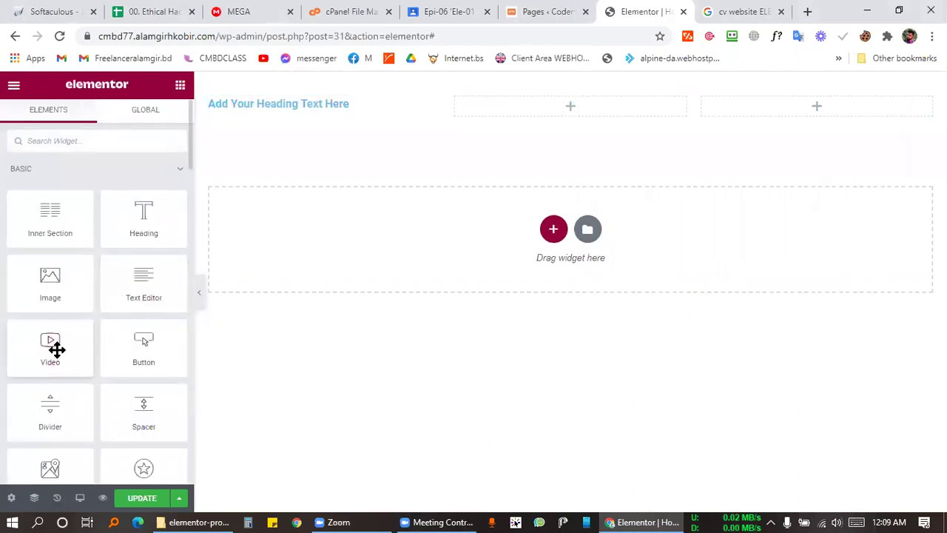
pyautogui.moveTo(29, 285); pyautogui.dragTo(282, 113)
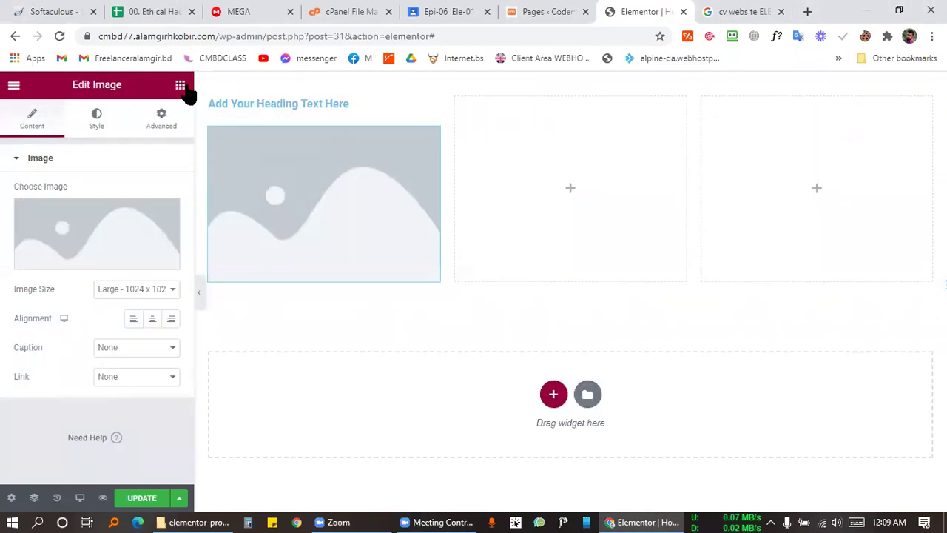
pyautogui.click(181, 86)
pyautogui.moveTo(246, 224); pyautogui.dragTo(284, 275)
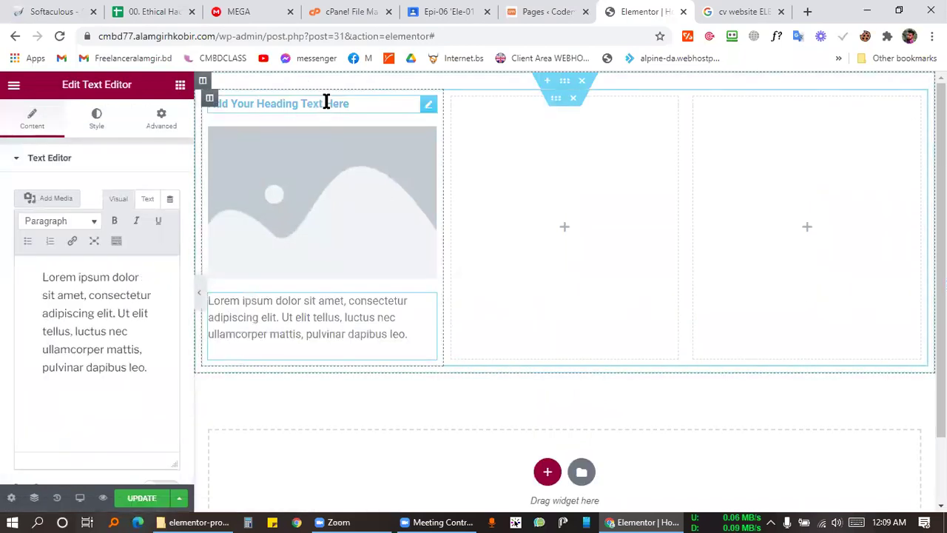
pyautogui.click(180, 85)
pyautogui.moveTo(111, 347); pyautogui.dragTo(313, 326)
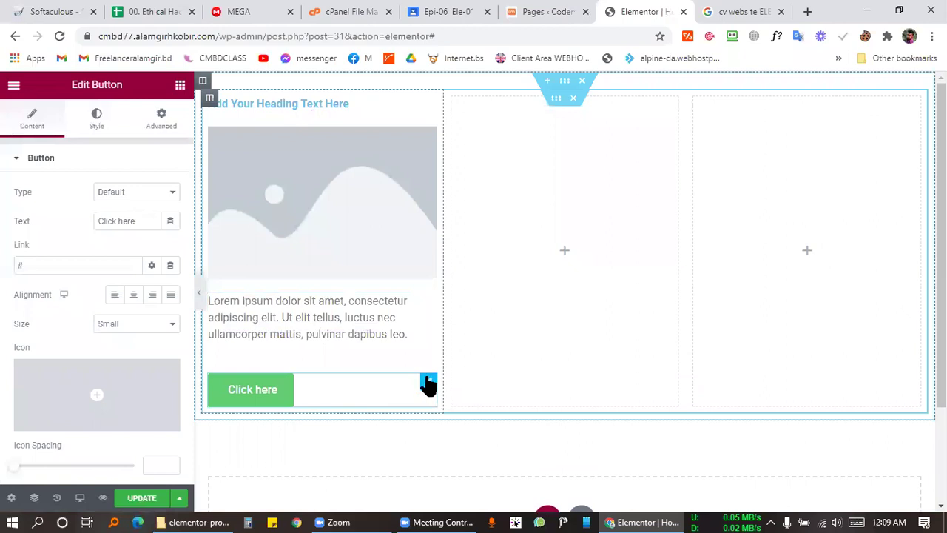
pyautogui.moveTo(429, 384); pyautogui.dragTo(329, 290)
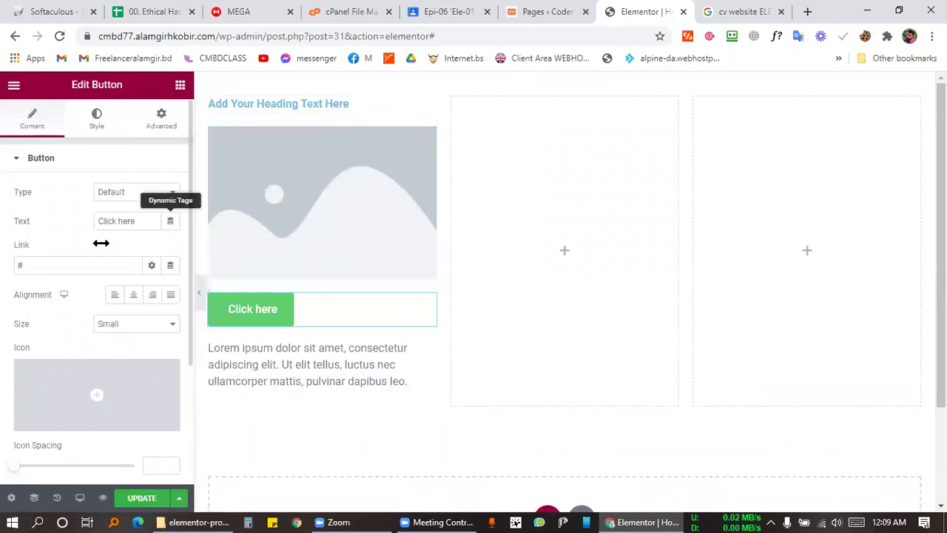
# Add a YouTube video widget to the second column.
pyautogui.click(181, 86)
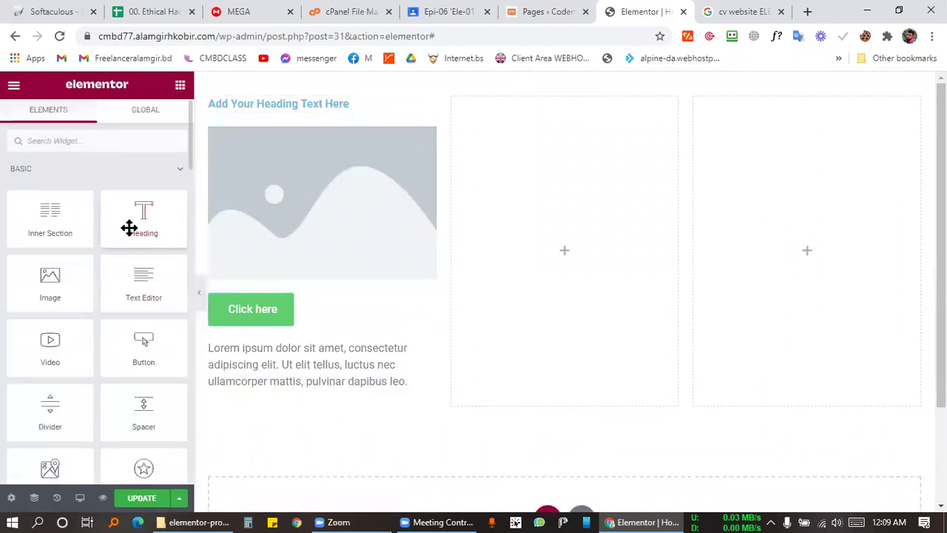
pyautogui.moveTo(47, 353); pyautogui.dragTo(565, 248)
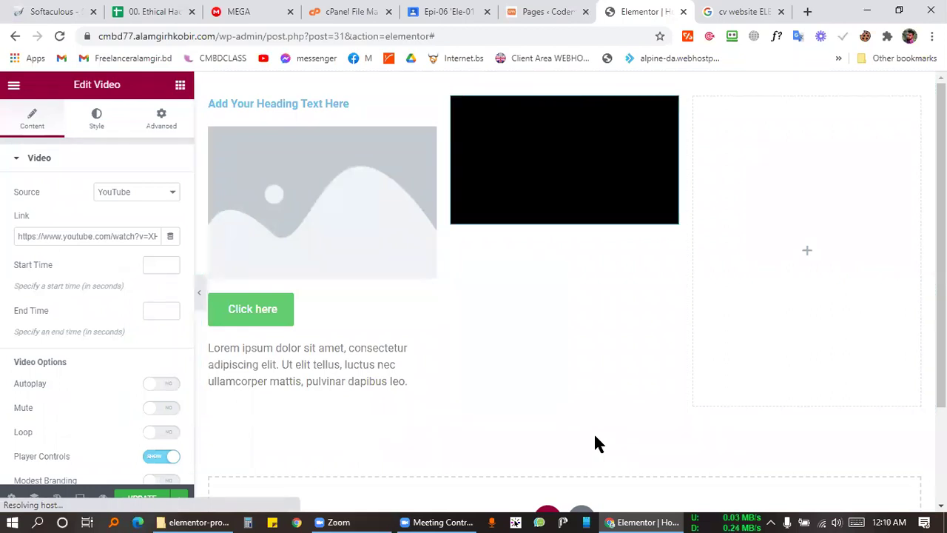
pyautogui.click(437, 521)
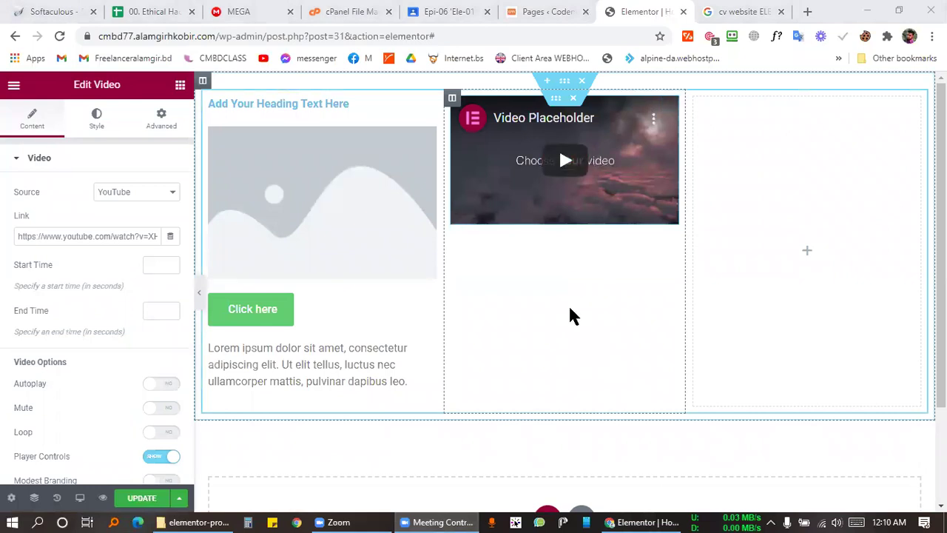
# Close the WordPress Pages tab, keeping the Elementor editor open.
pyautogui.click(547, 10)
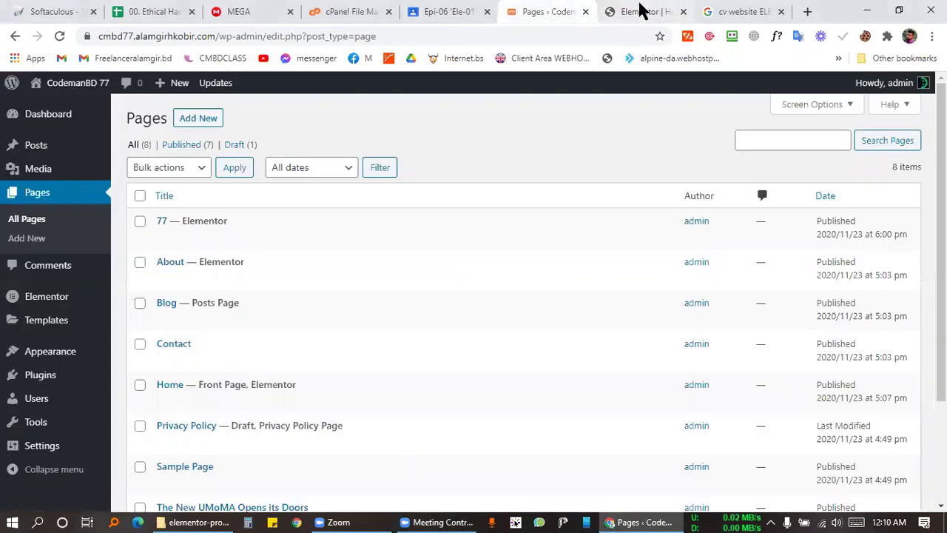
pyautogui.click(634, 11)
pyautogui.click(585, 12)
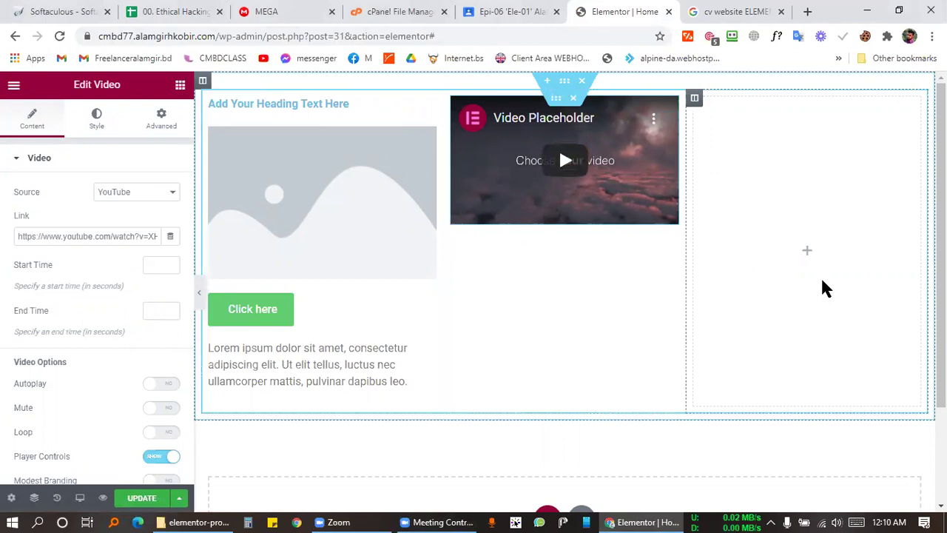
# Return the side panel from the video settings to the widget list and scroll through it.
pyautogui.click(180, 84)
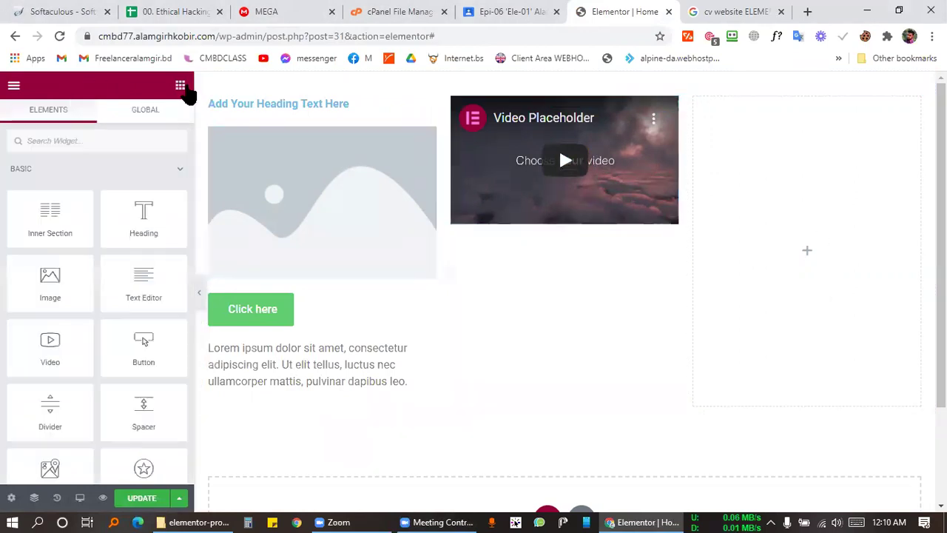
pyautogui.scroll(-2, 134, 281)
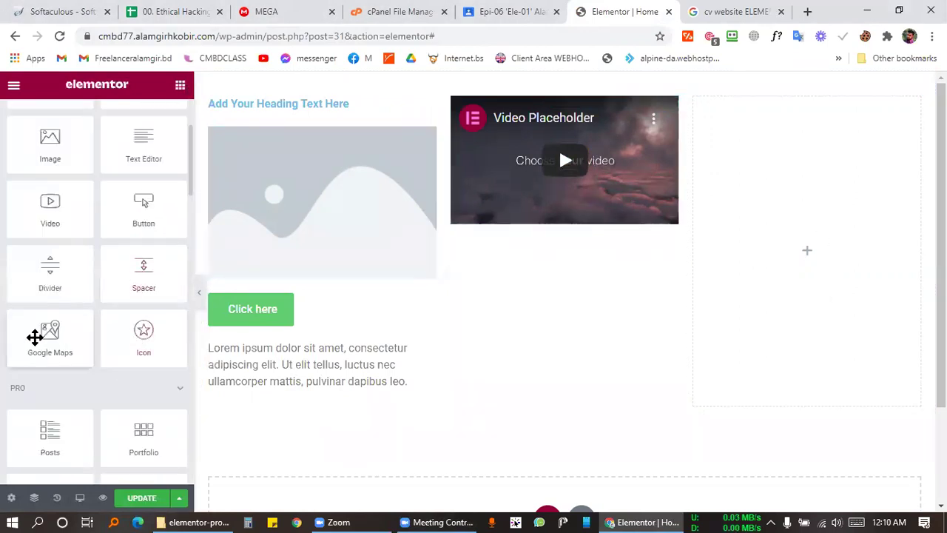
pyautogui.scroll(-2, 118, 341)
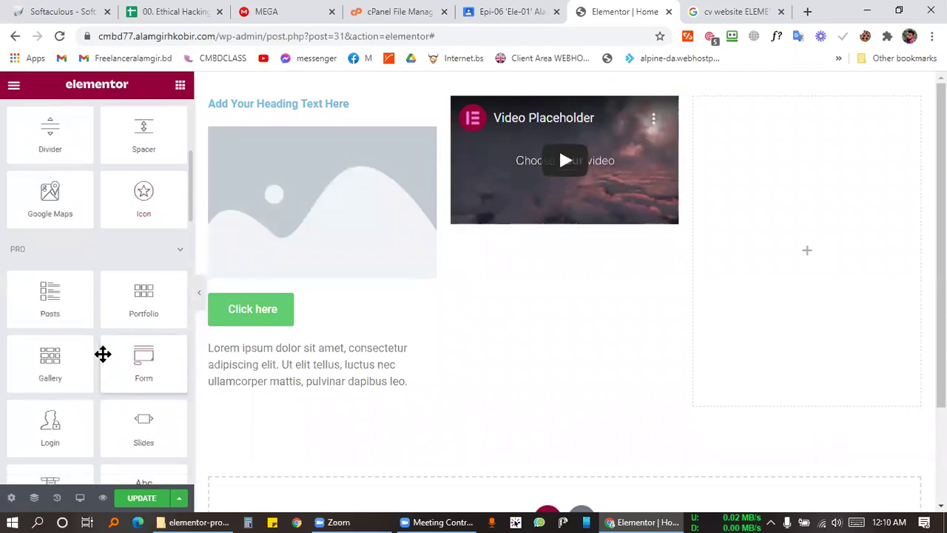
pyautogui.scroll(-2, 140, 387)
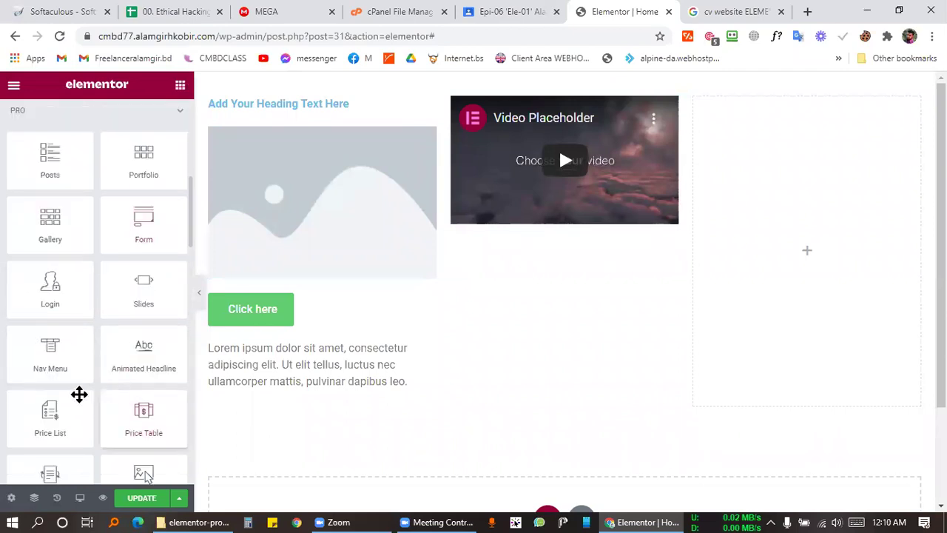
pyautogui.scroll(-4, 146, 385)
pyautogui.scroll(10, 142, 390)
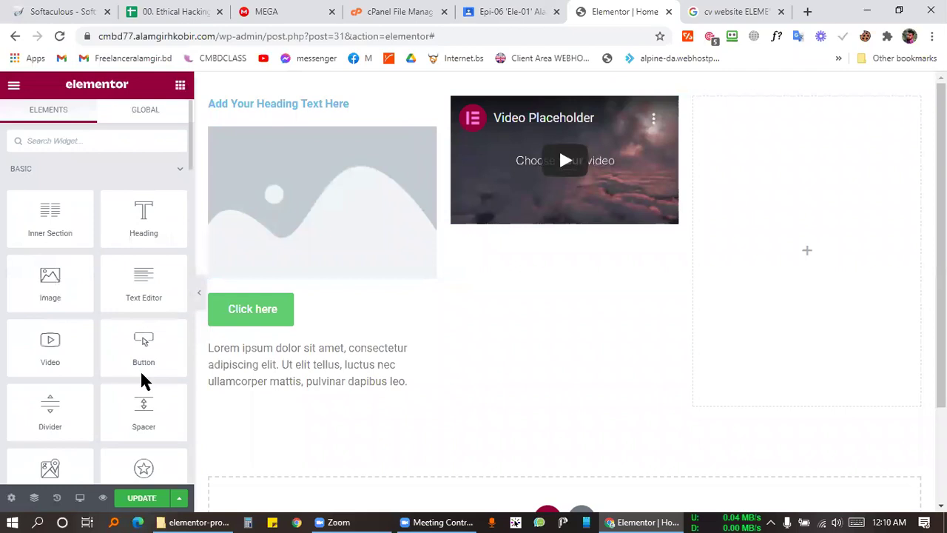
pyautogui.scroll(-2, 143, 381)
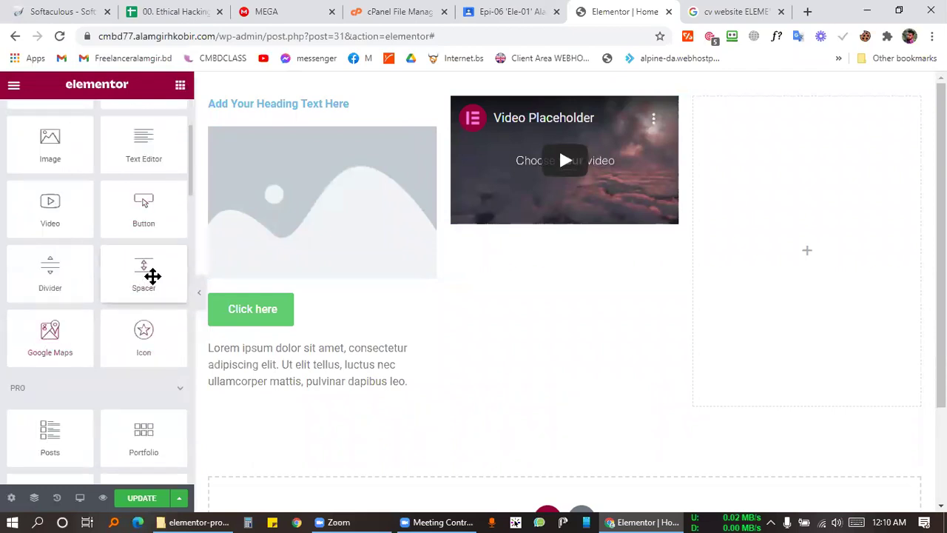
pyautogui.moveTo(55, 336); pyautogui.dragTo(827, 281)
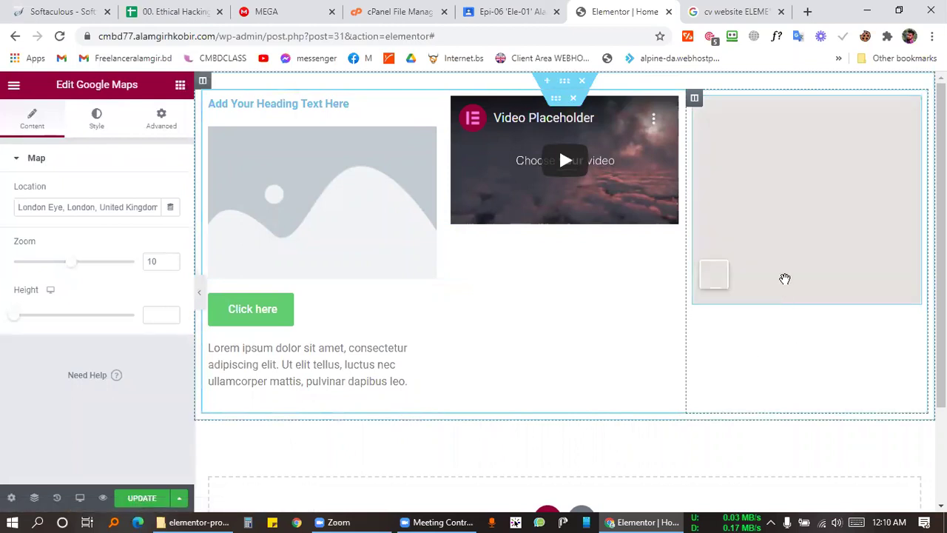
pyautogui.click(180, 84)
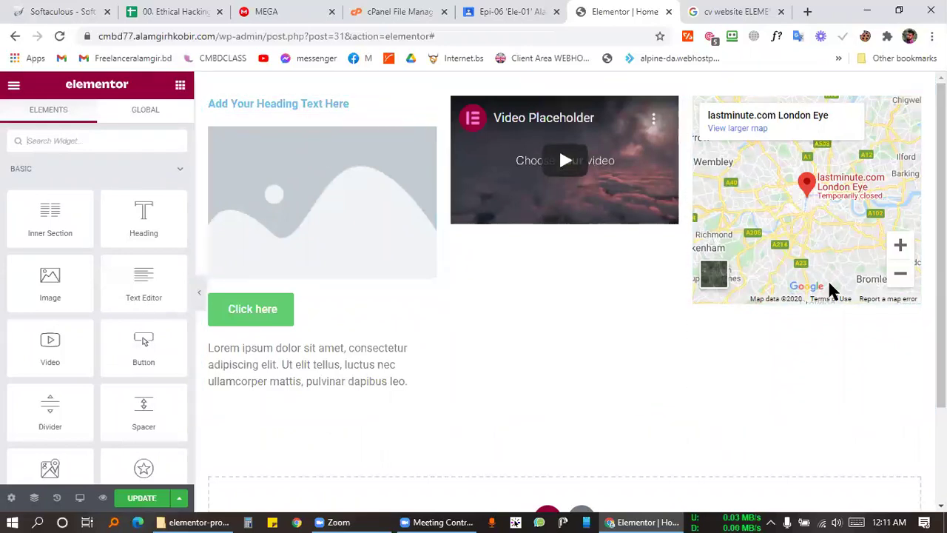
pyautogui.click(451, 522)
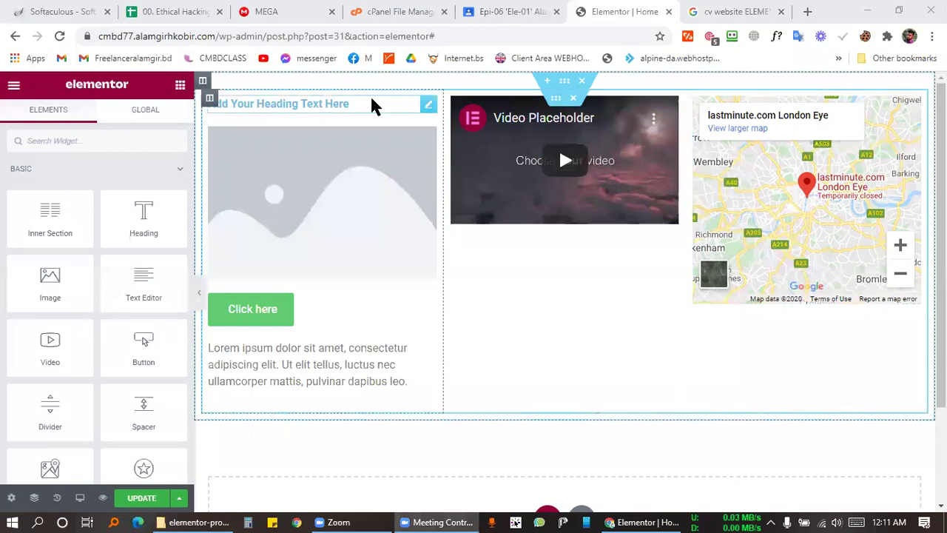
# Change the heading title to 'we are cmbd-77' and start adding a link to it.
pyautogui.click(427, 103)
pyautogui.moveTo(121, 205); pyautogui.dragTo(26, 202)
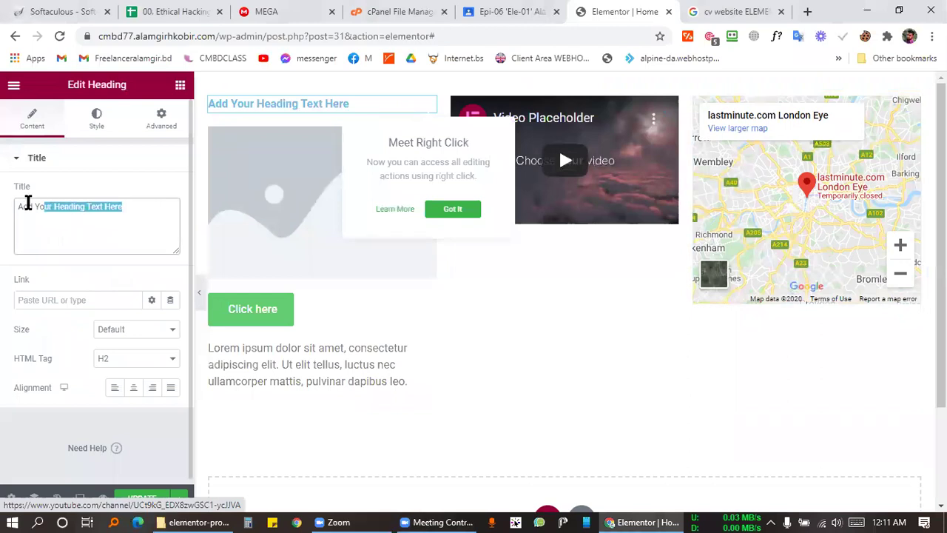
pyautogui.click(150, 211)
pyautogui.hotkey('ctrl', 'a')
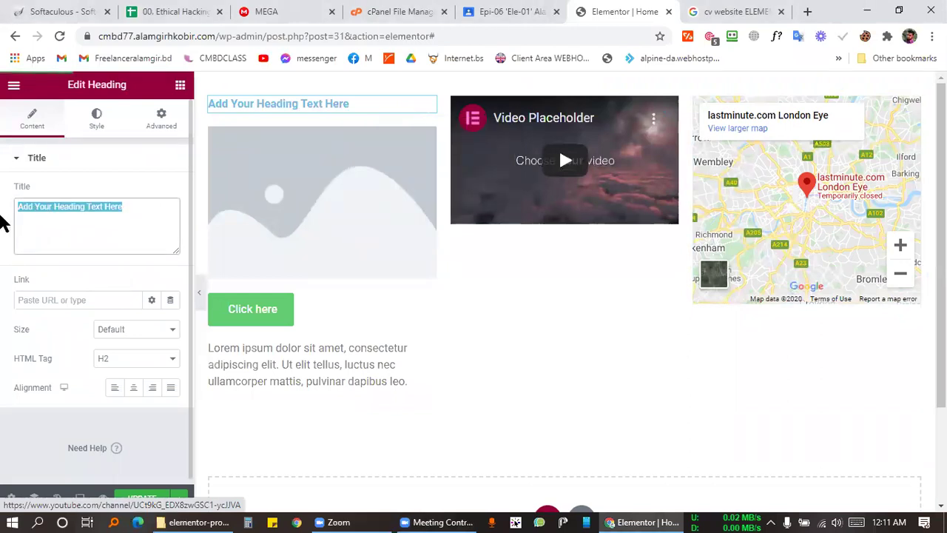
pyautogui.write('mY')
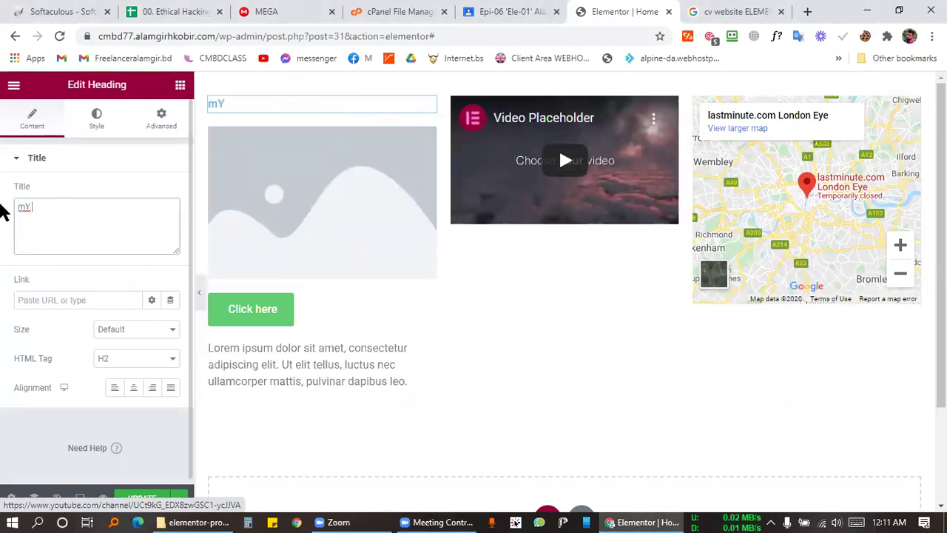
pyautogui.hotkey('ctrl', 'a')
pyautogui.write('we')
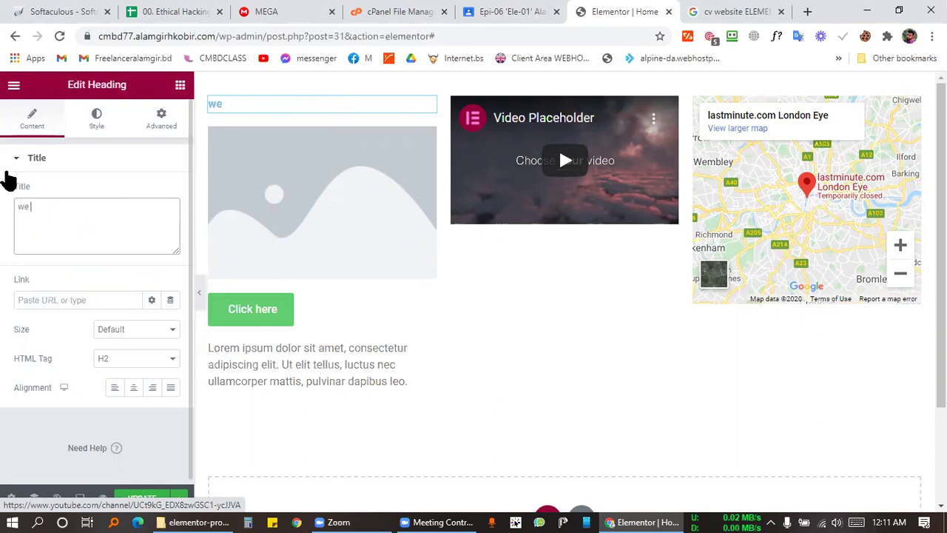
pyautogui.write(' are cmbd-77')
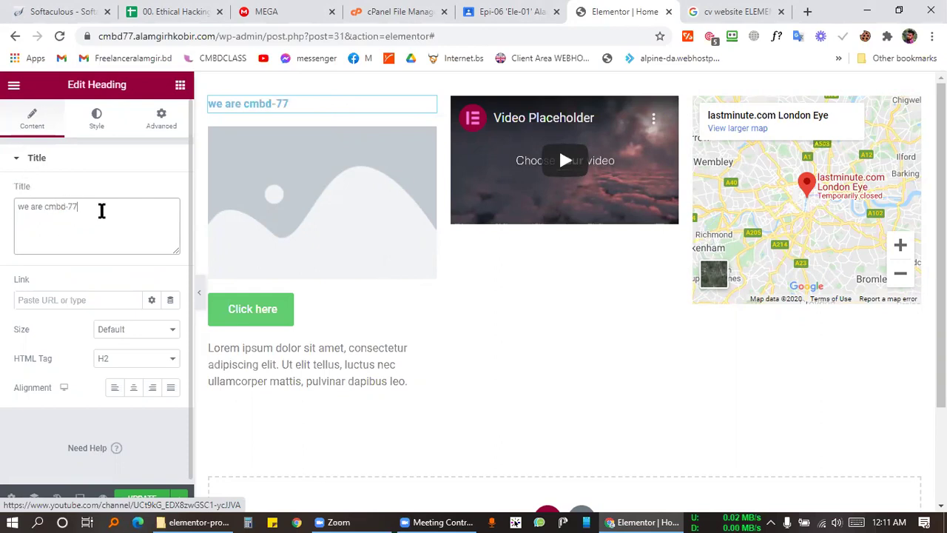
pyautogui.moveTo(99, 209); pyautogui.dragTo(13, 205)
pyautogui.click(135, 185)
pyautogui.click(89, 299)
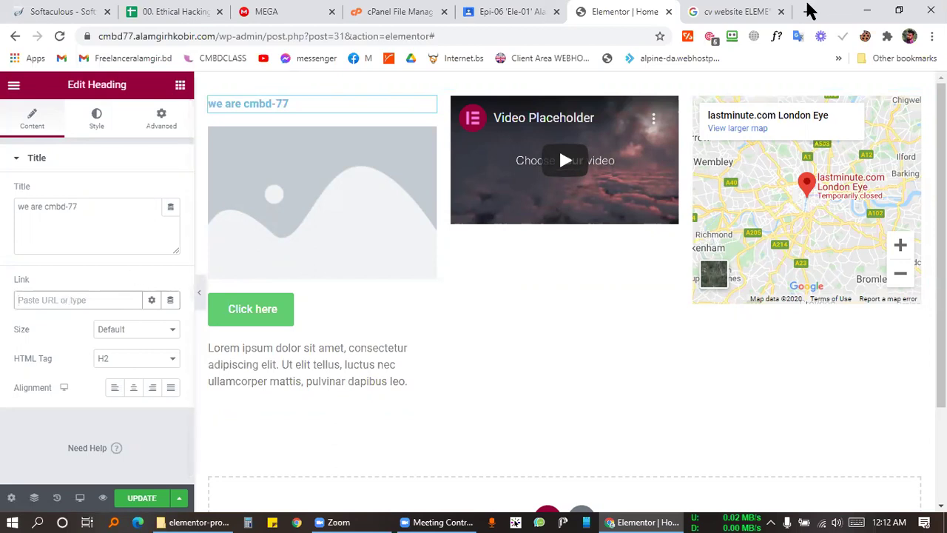
pyautogui.click(740, 11)
pyautogui.click(155, 34)
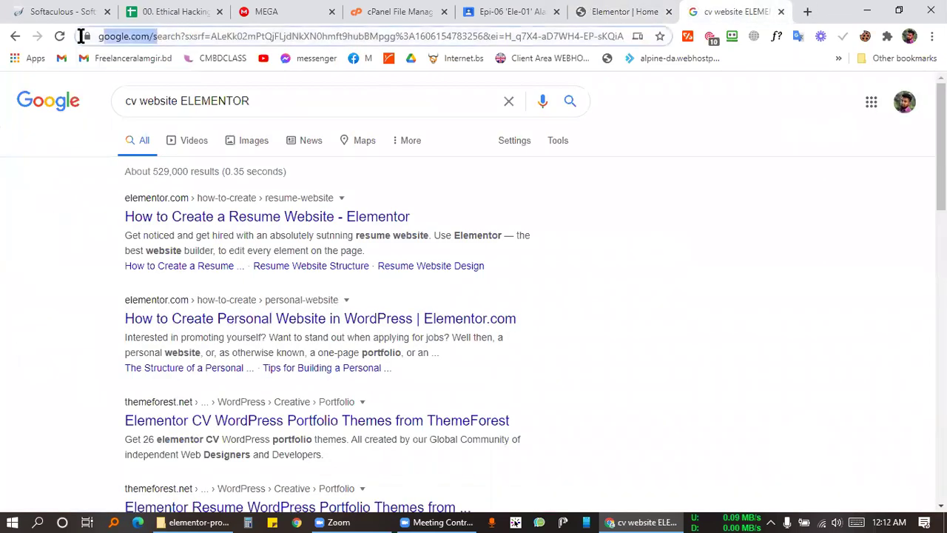
pyautogui.moveTo(99, 35); pyautogui.dragTo(215, 35)
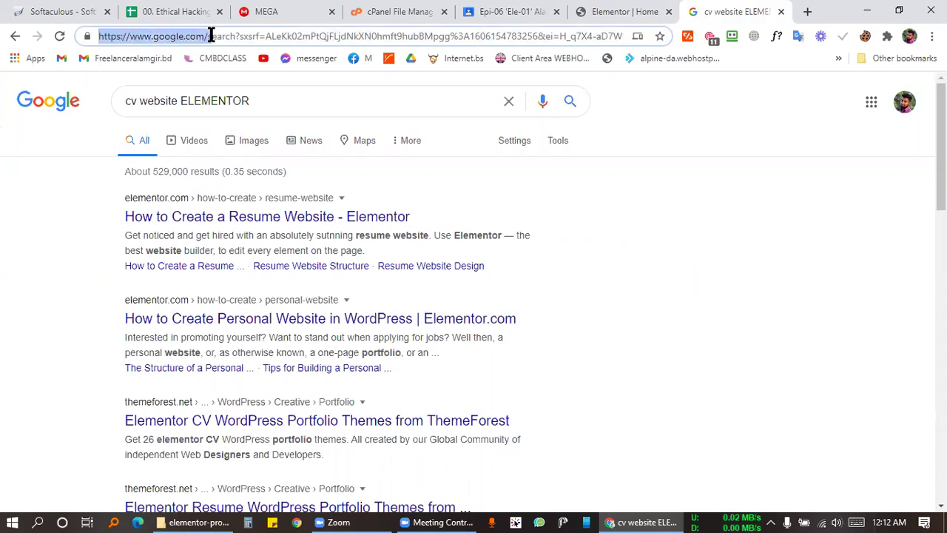
pyautogui.click(615, 11)
pyautogui.click(760, 11)
pyautogui.click(598, 36)
pyautogui.tripleClick(551, 36)
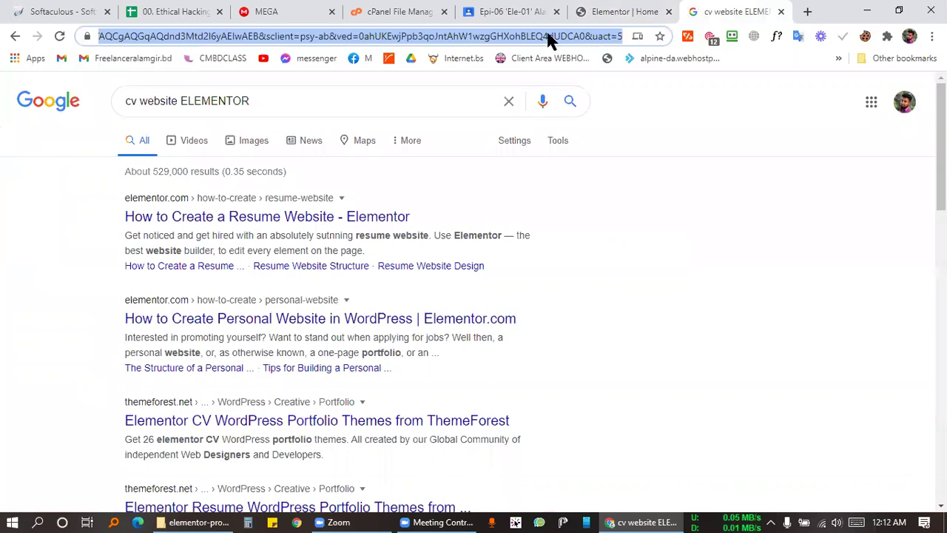
pyautogui.moveTo(227, 36); pyautogui.dragTo(30, 55)
pyautogui.moveTo(108, 38); pyautogui.dragTo(11, 51)
pyautogui.click(165, 37)
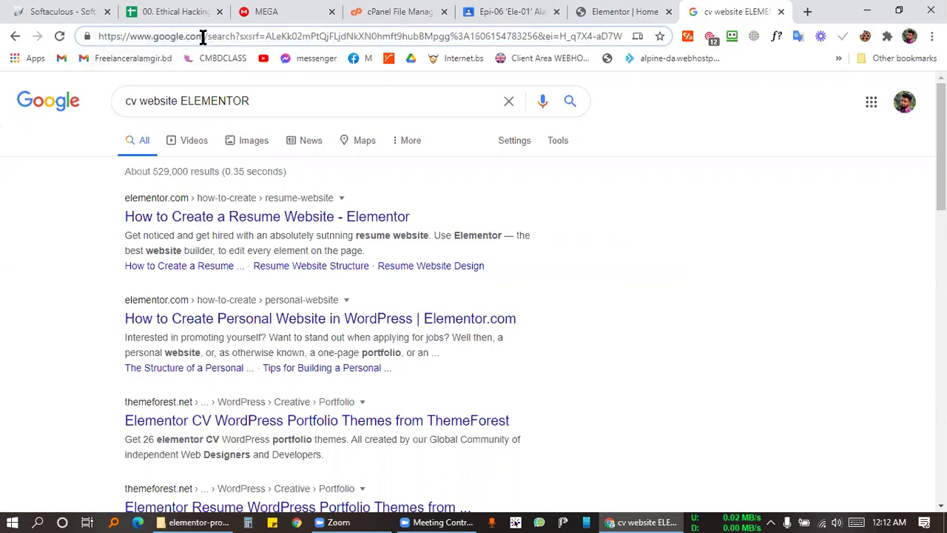
pyautogui.moveTo(100, 36); pyautogui.dragTo(204, 36)
pyautogui.hotkey('ctrl', 'c')
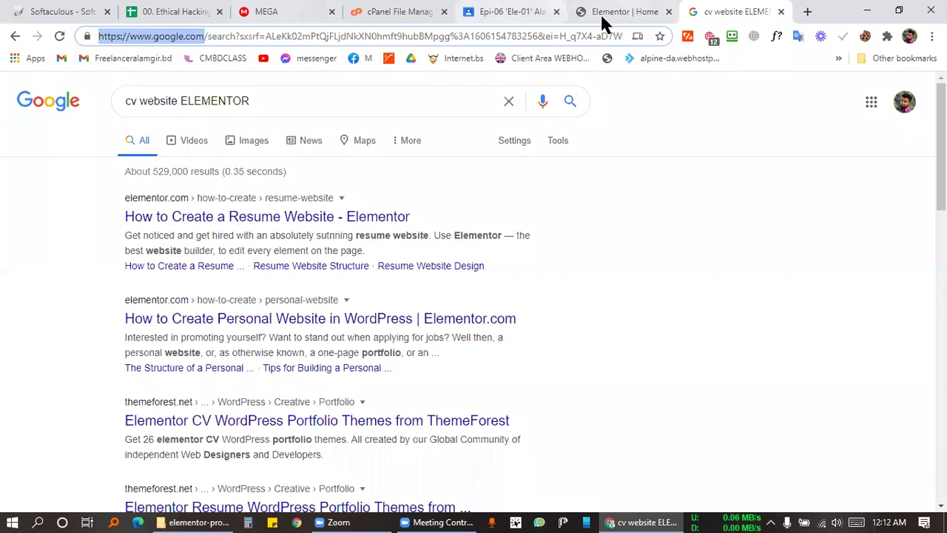
pyautogui.click(603, 15)
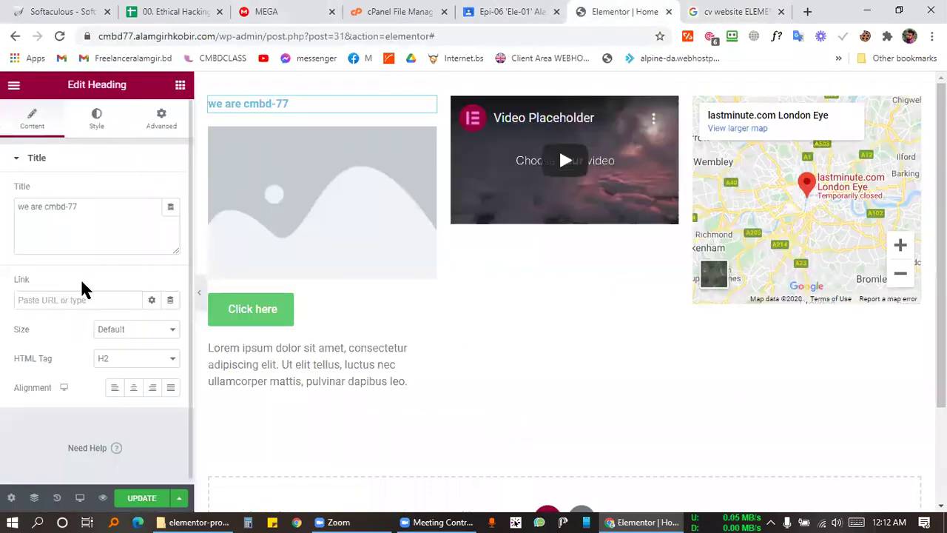
pyautogui.click(78, 301)
pyautogui.hotkey('ctrl', 'v')
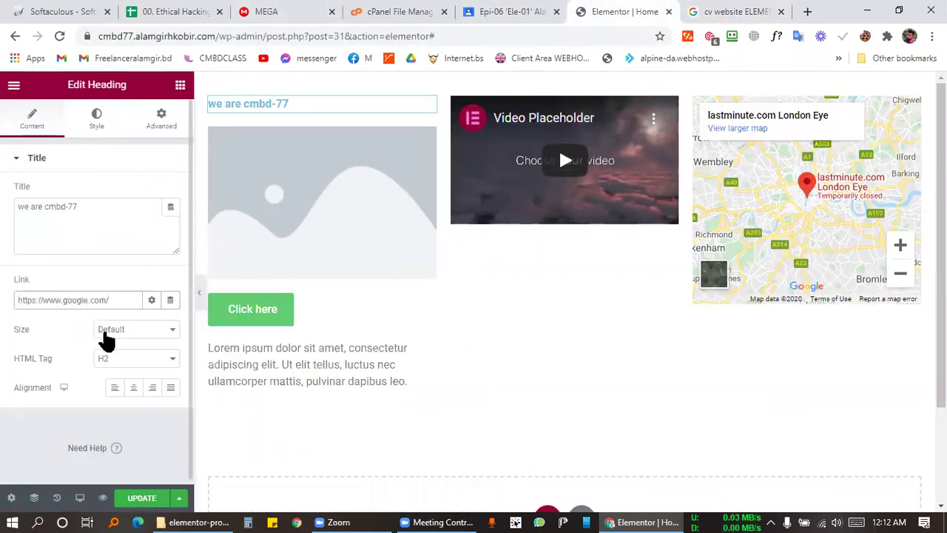
pyautogui.click(108, 333)
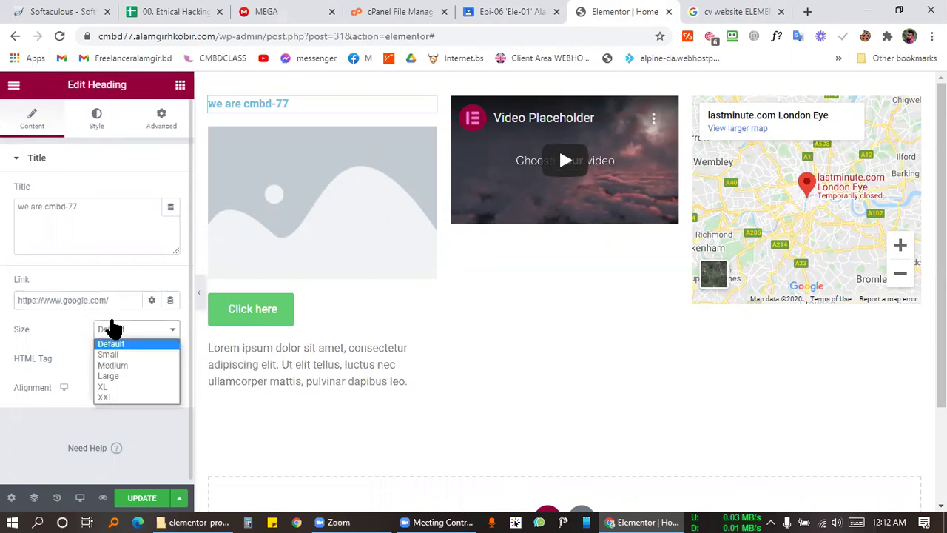
pyautogui.click(117, 399)
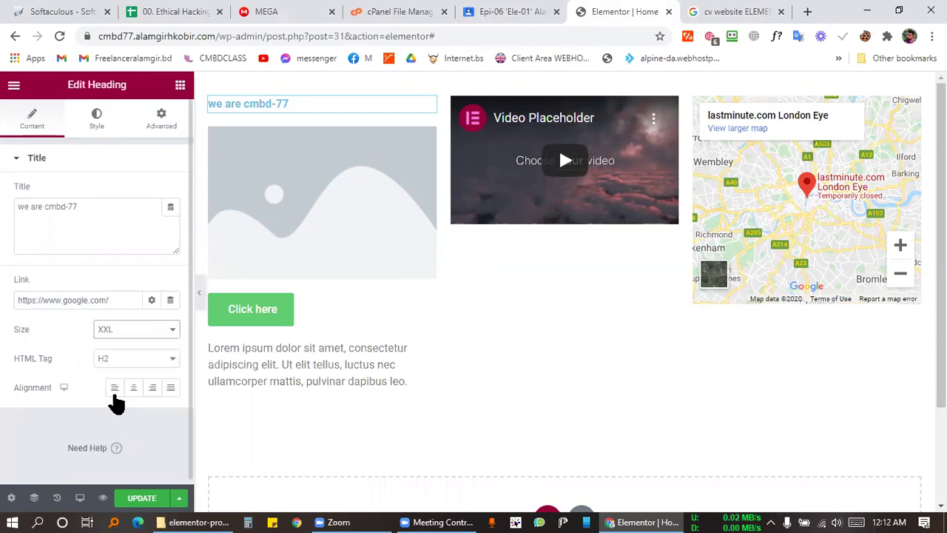
pyautogui.click(147, 361)
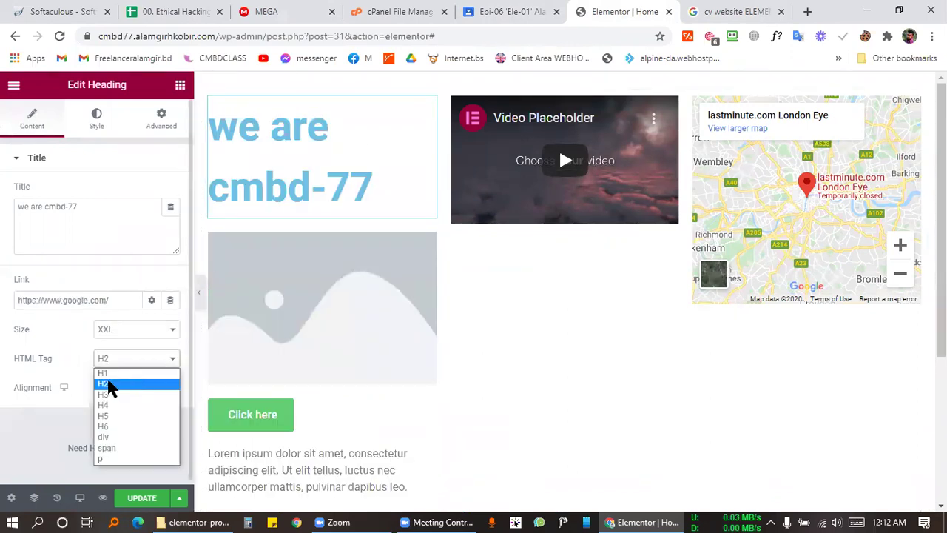
pyautogui.click(111, 371)
# Try heading sizes Small and Medium, then settle on Default size.
pyautogui.click(124, 359)
pyautogui.click(123, 332)
pyautogui.click(117, 354)
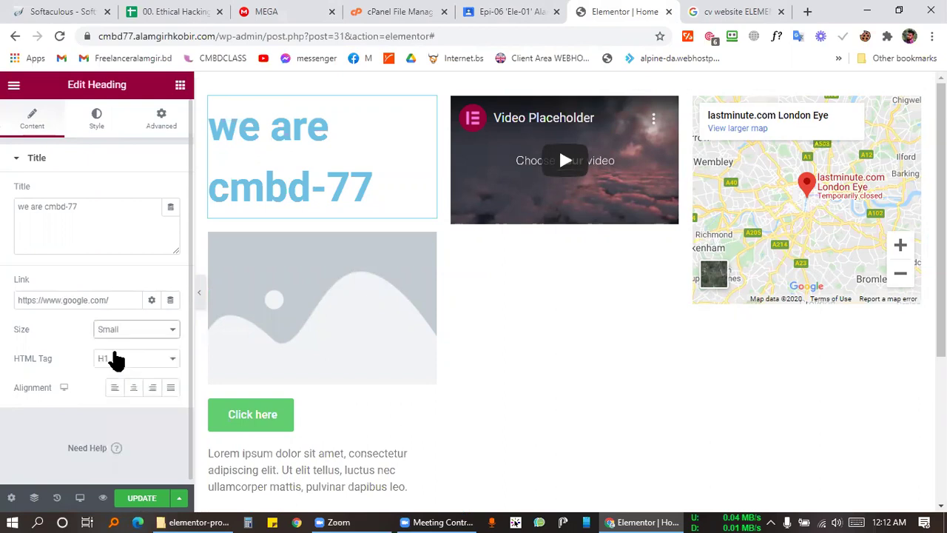
pyautogui.click(137, 333)
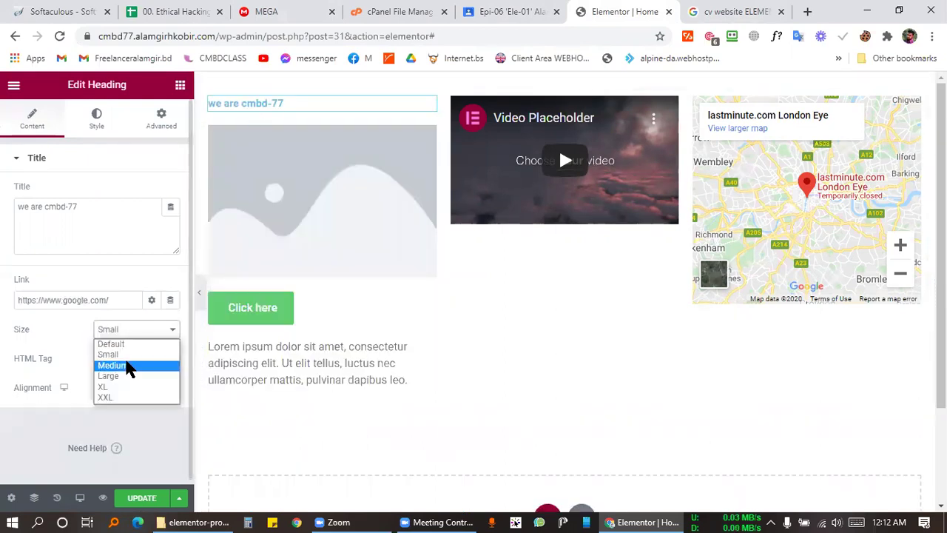
pyautogui.click(113, 366)
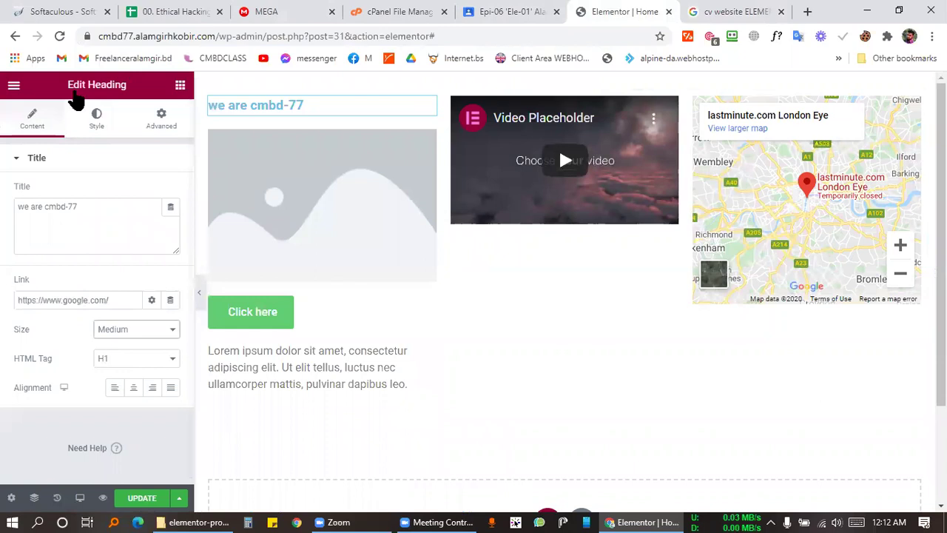
pyautogui.click(134, 330)
pyautogui.click(122, 342)
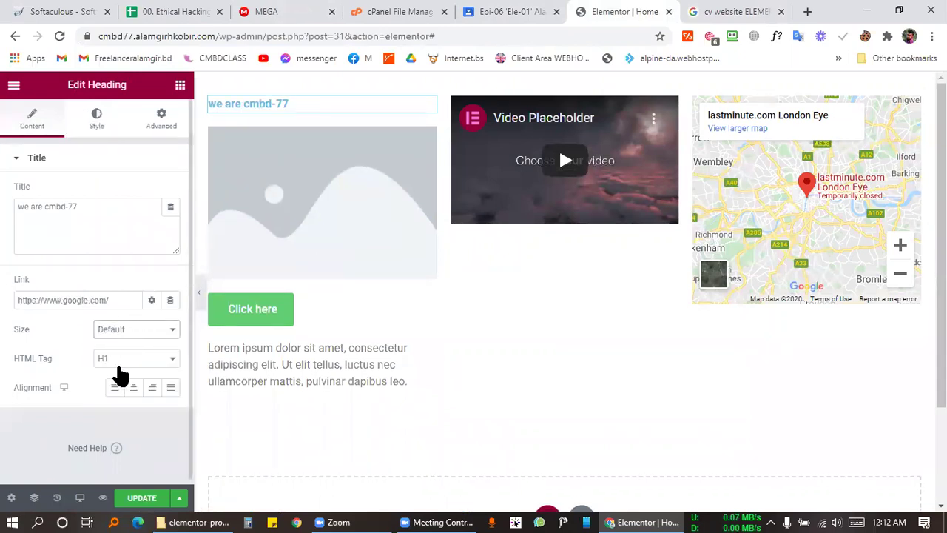
# Try the H6 tag, then set the heading tag back to H1.
pyautogui.click(119, 360)
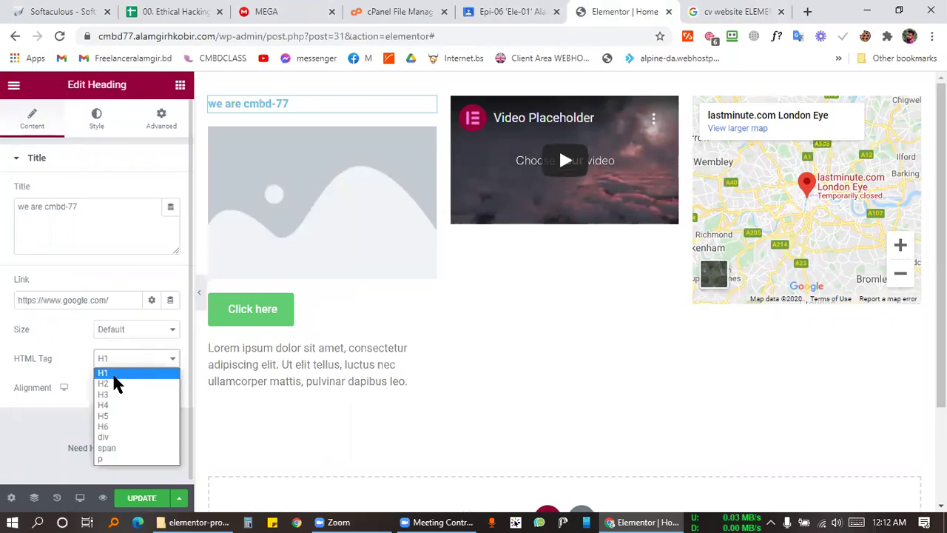
pyautogui.click(106, 426)
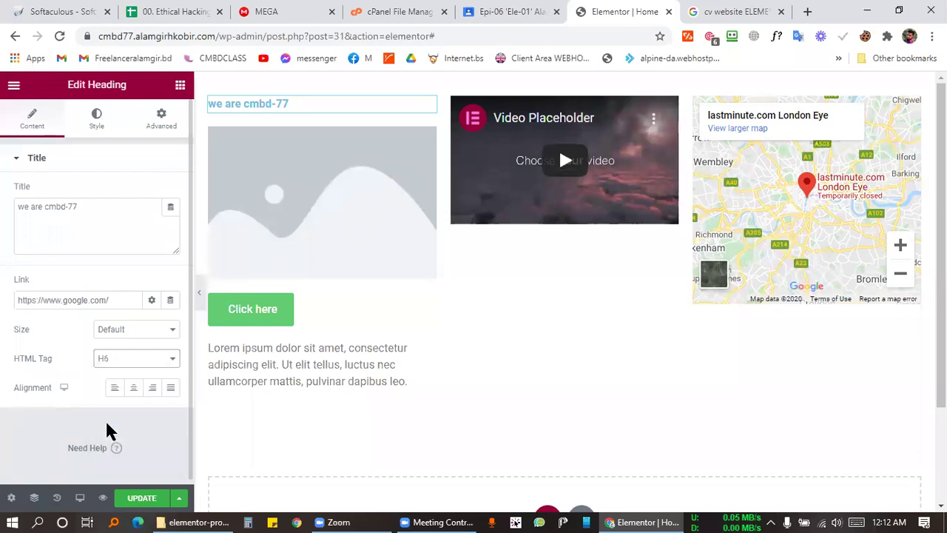
pyautogui.click(116, 361)
pyautogui.click(117, 374)
pyautogui.click(122, 330)
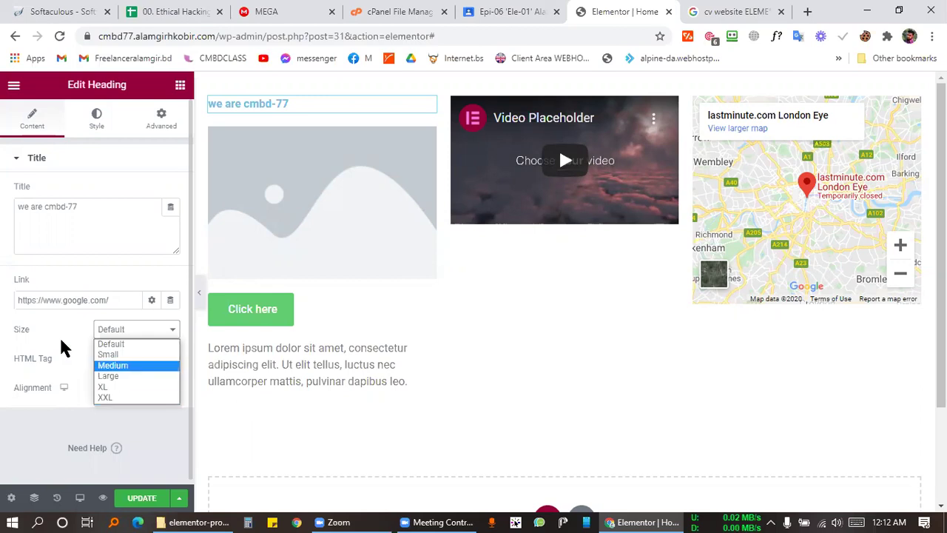
pyautogui.click(40, 366)
pyautogui.click(133, 362)
pyautogui.click(133, 362)
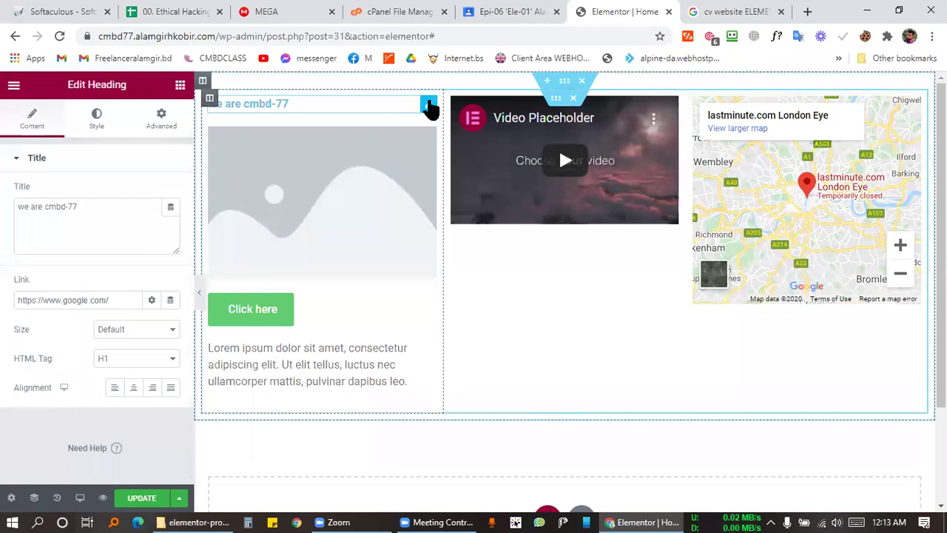
# Right-align the heading and delete the stray text typed after 'cmbd-77'.
pyautogui.click(152, 388)
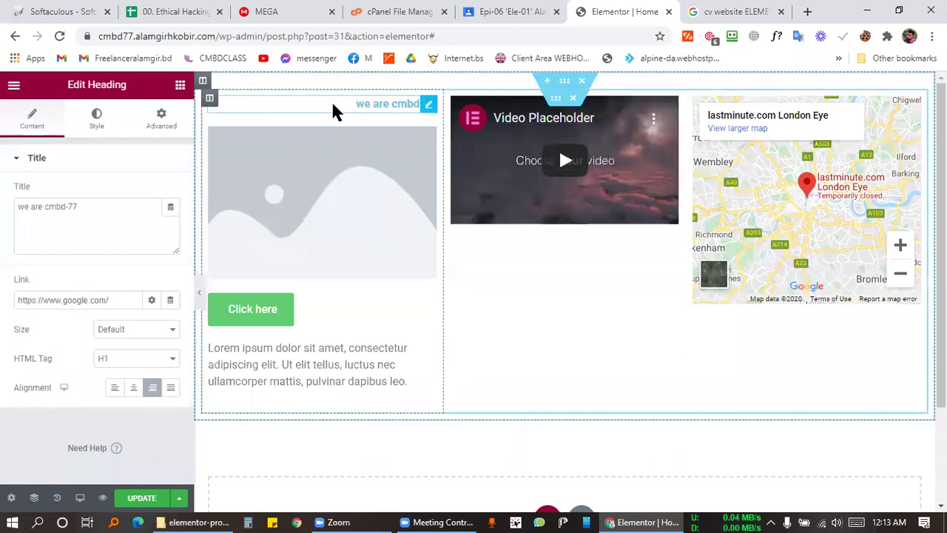
pyautogui.click(154, 213)
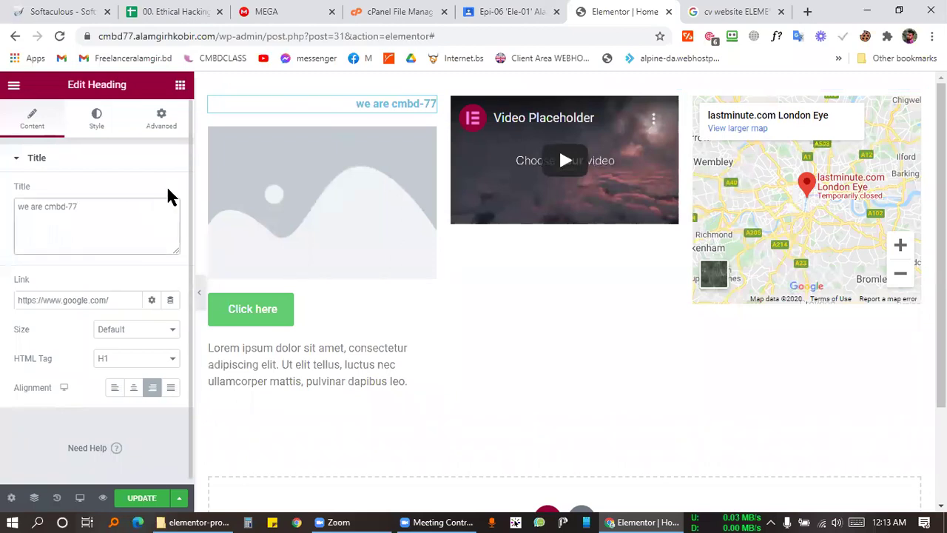
pyautogui.write('nifwejfhinwefi')
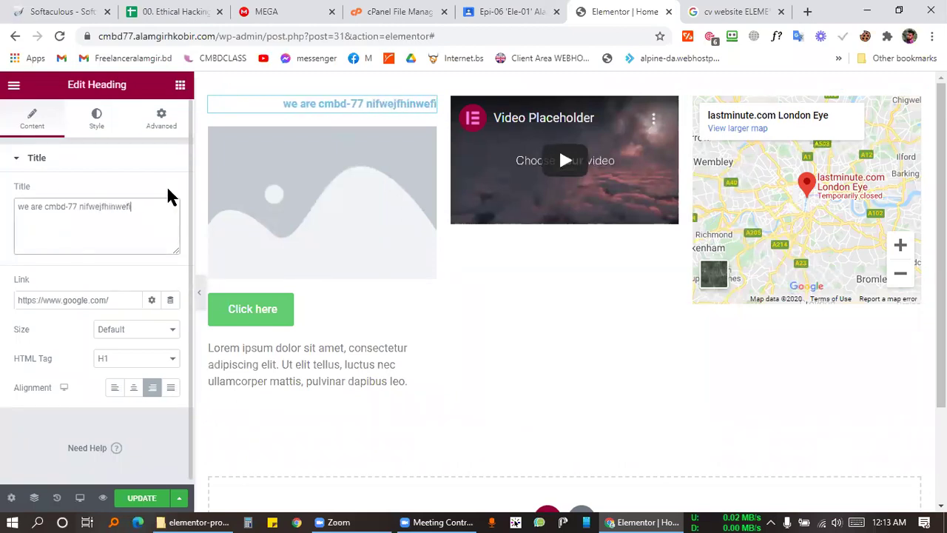
pyautogui.hotkey('ctrl', 'shift', 'Left')
pyautogui.press('BackSpace')
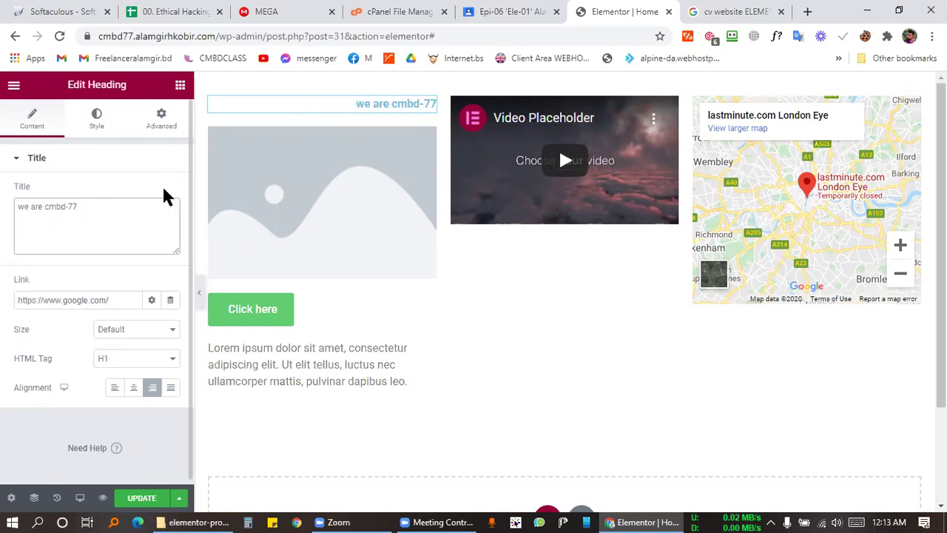